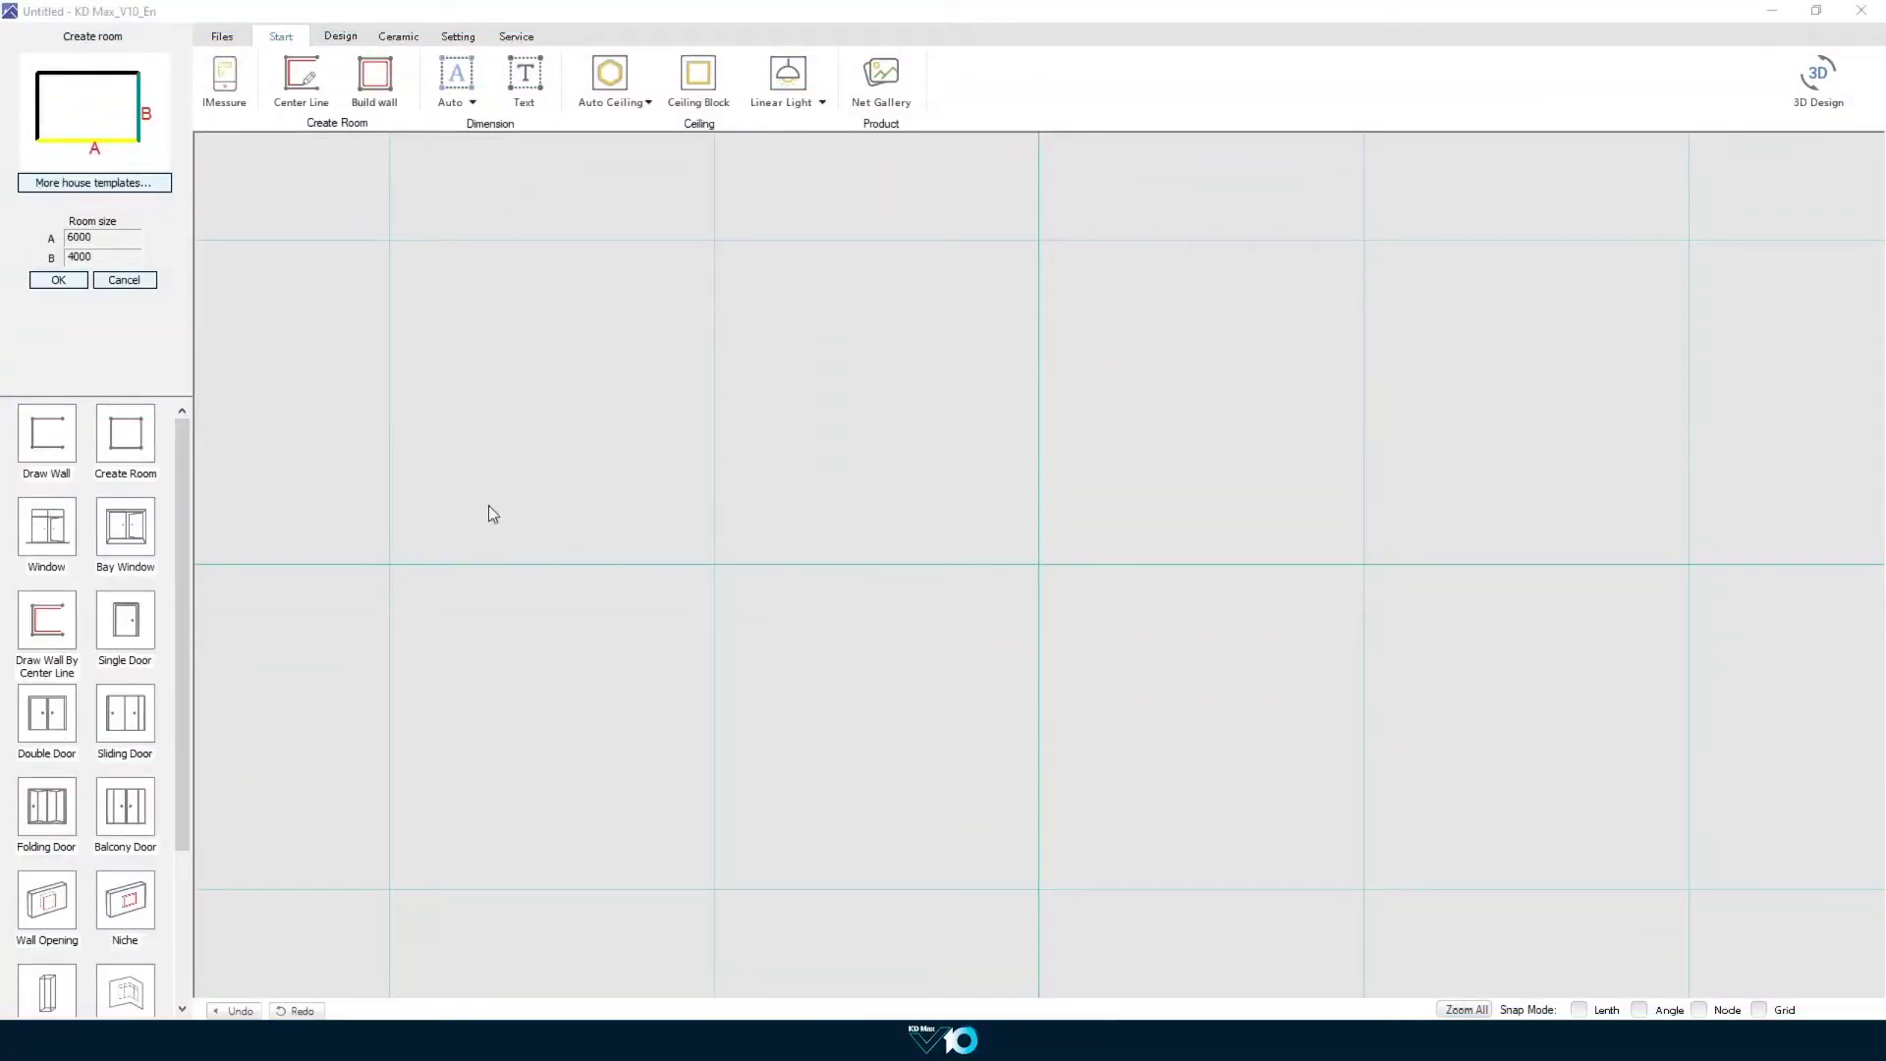
# Step: Create a rectangular room from the house templates with A=6000 and B=4000
pyautogui.click(128, 435)
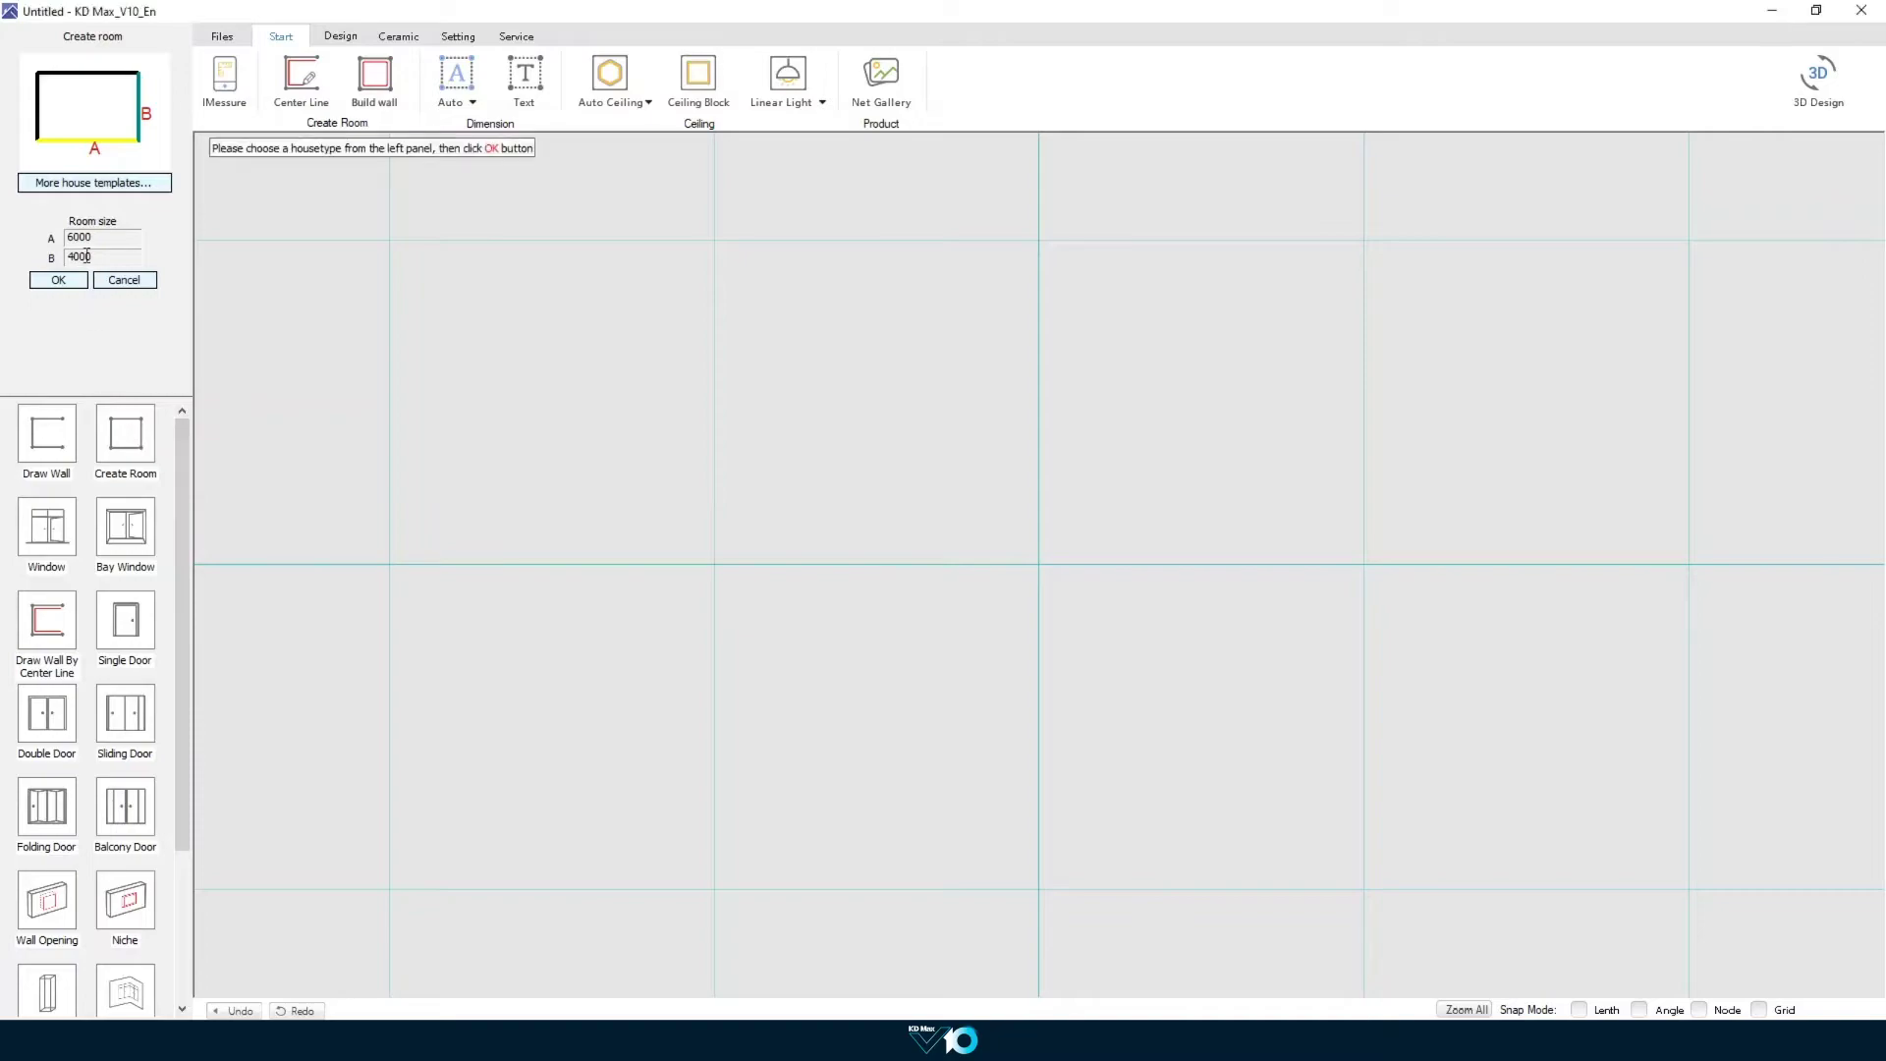
pyautogui.click(96, 182)
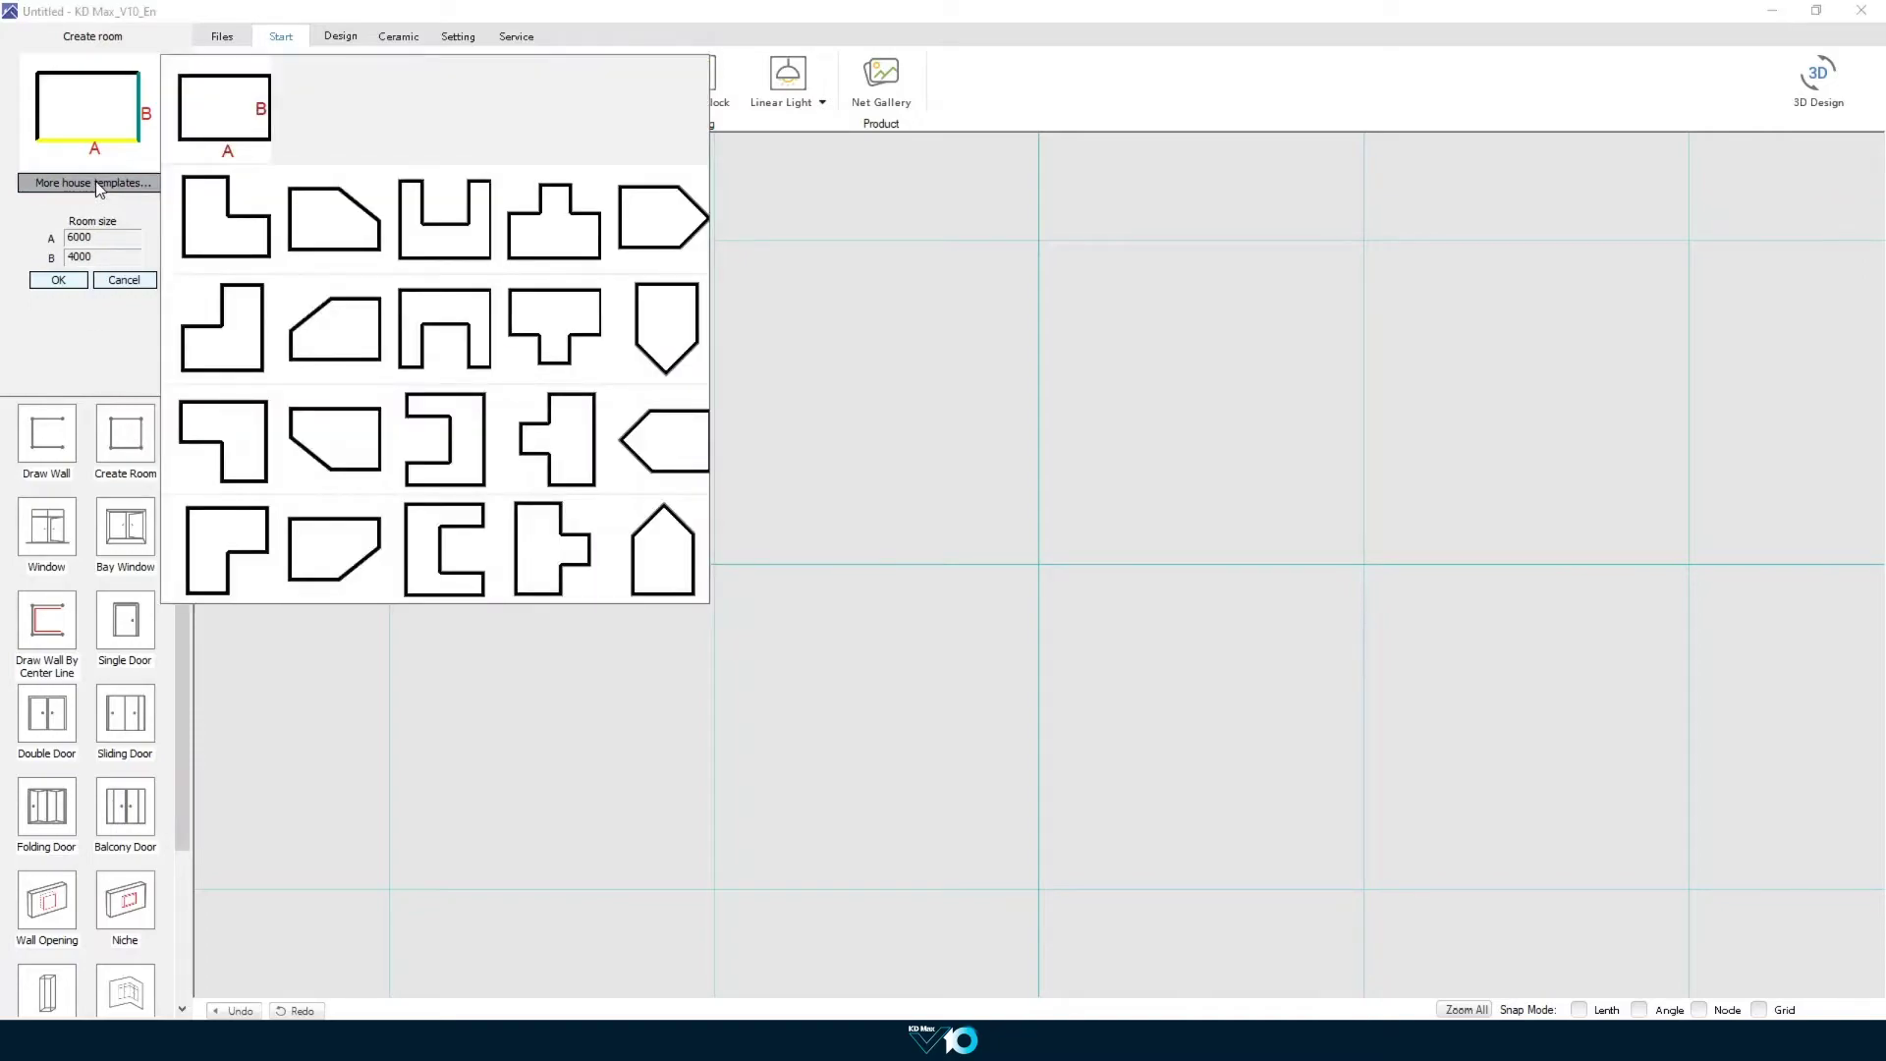
pyautogui.click(192, 152)
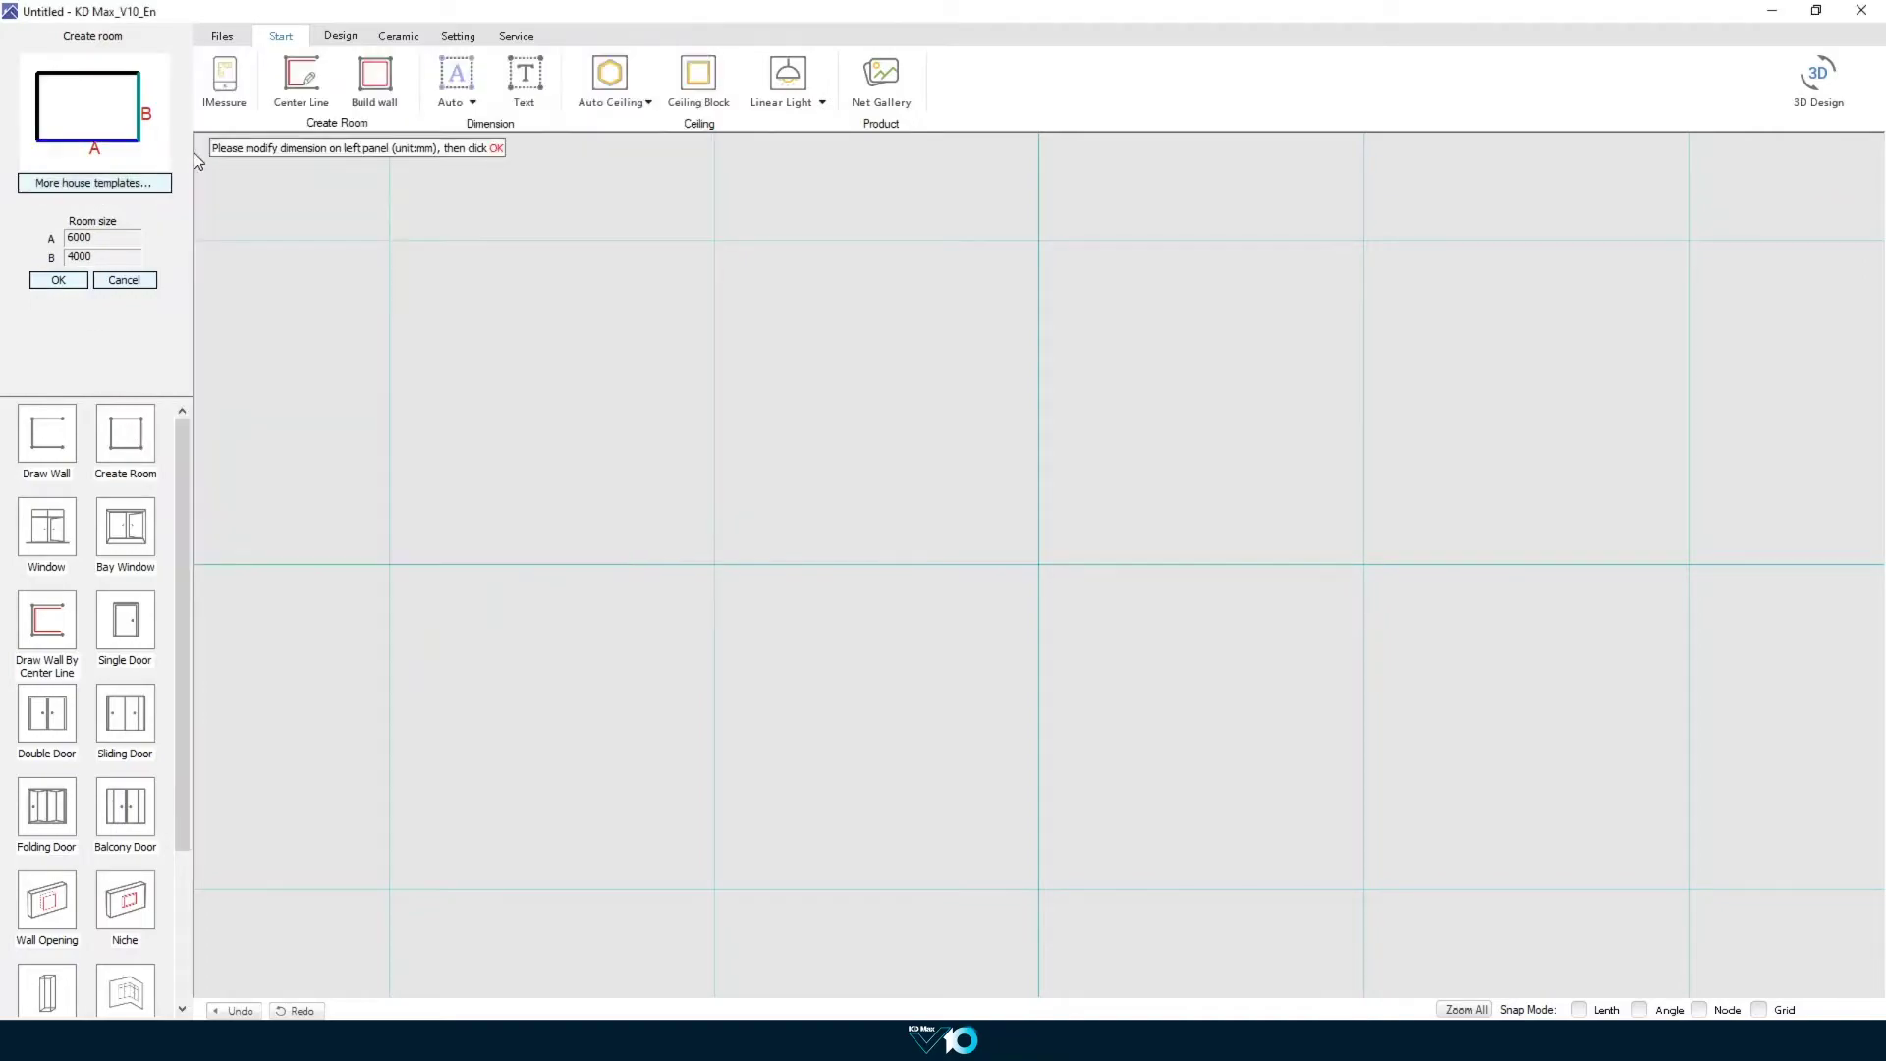
pyautogui.click(111, 236)
pyautogui.press('Tab')
pyautogui.click(56, 280)
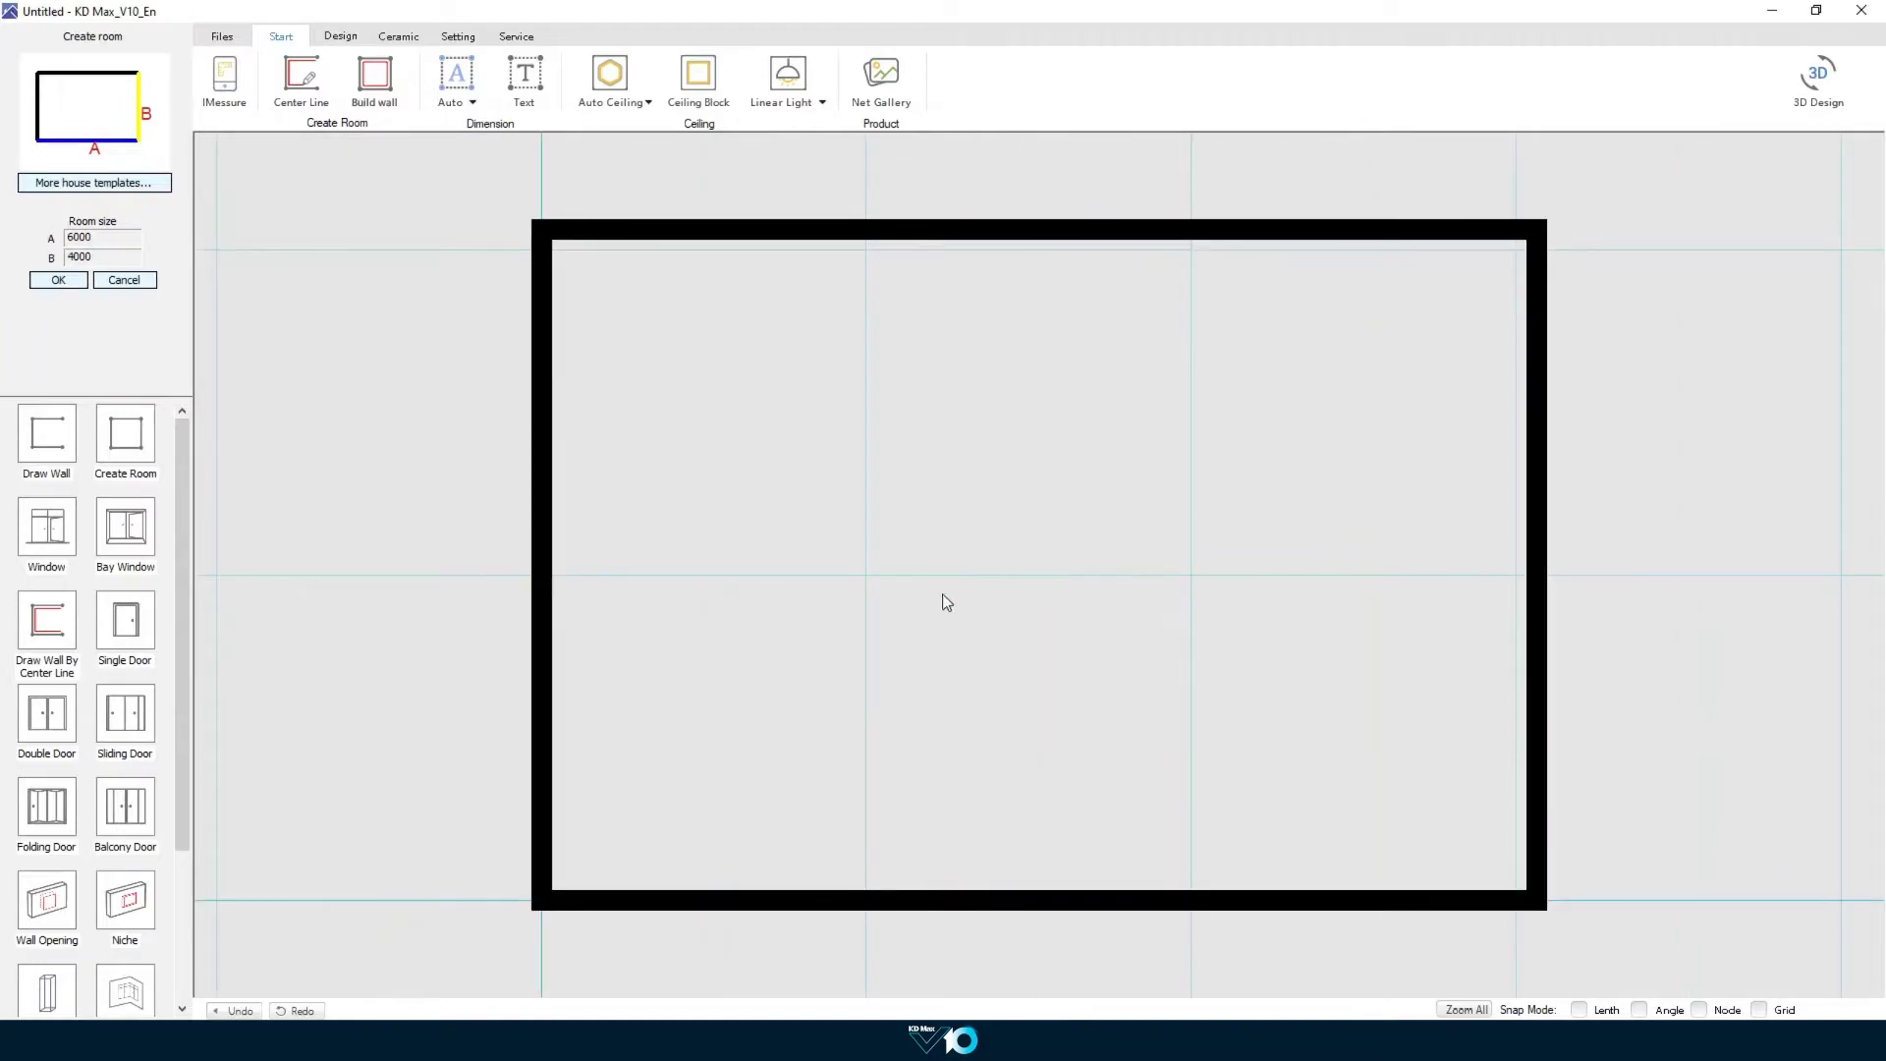
# Step: Insert a window 2000 wide at elevation 1000 into the top wall
pyautogui.click(56, 536)
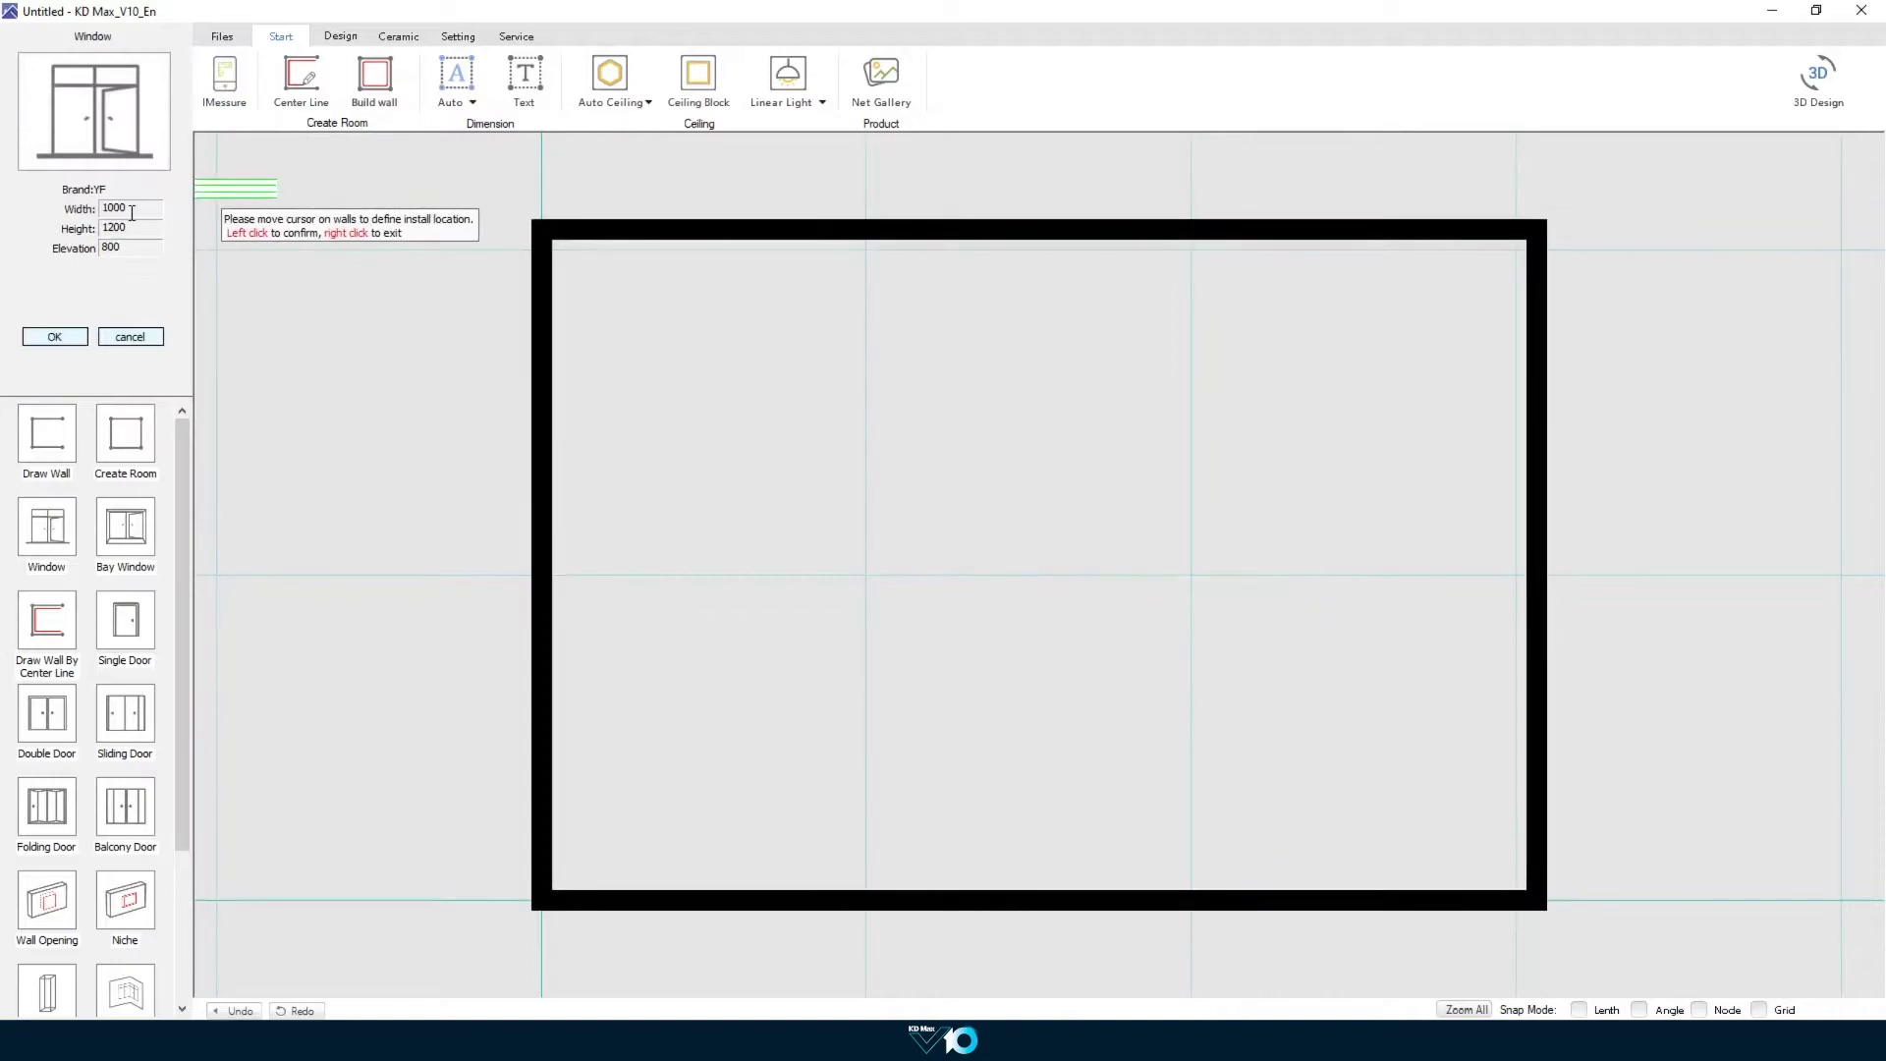
pyautogui.write('2000')
pyautogui.press('Tab')
pyautogui.press('Tab')
pyautogui.write('1000')
pyautogui.click(54, 336)
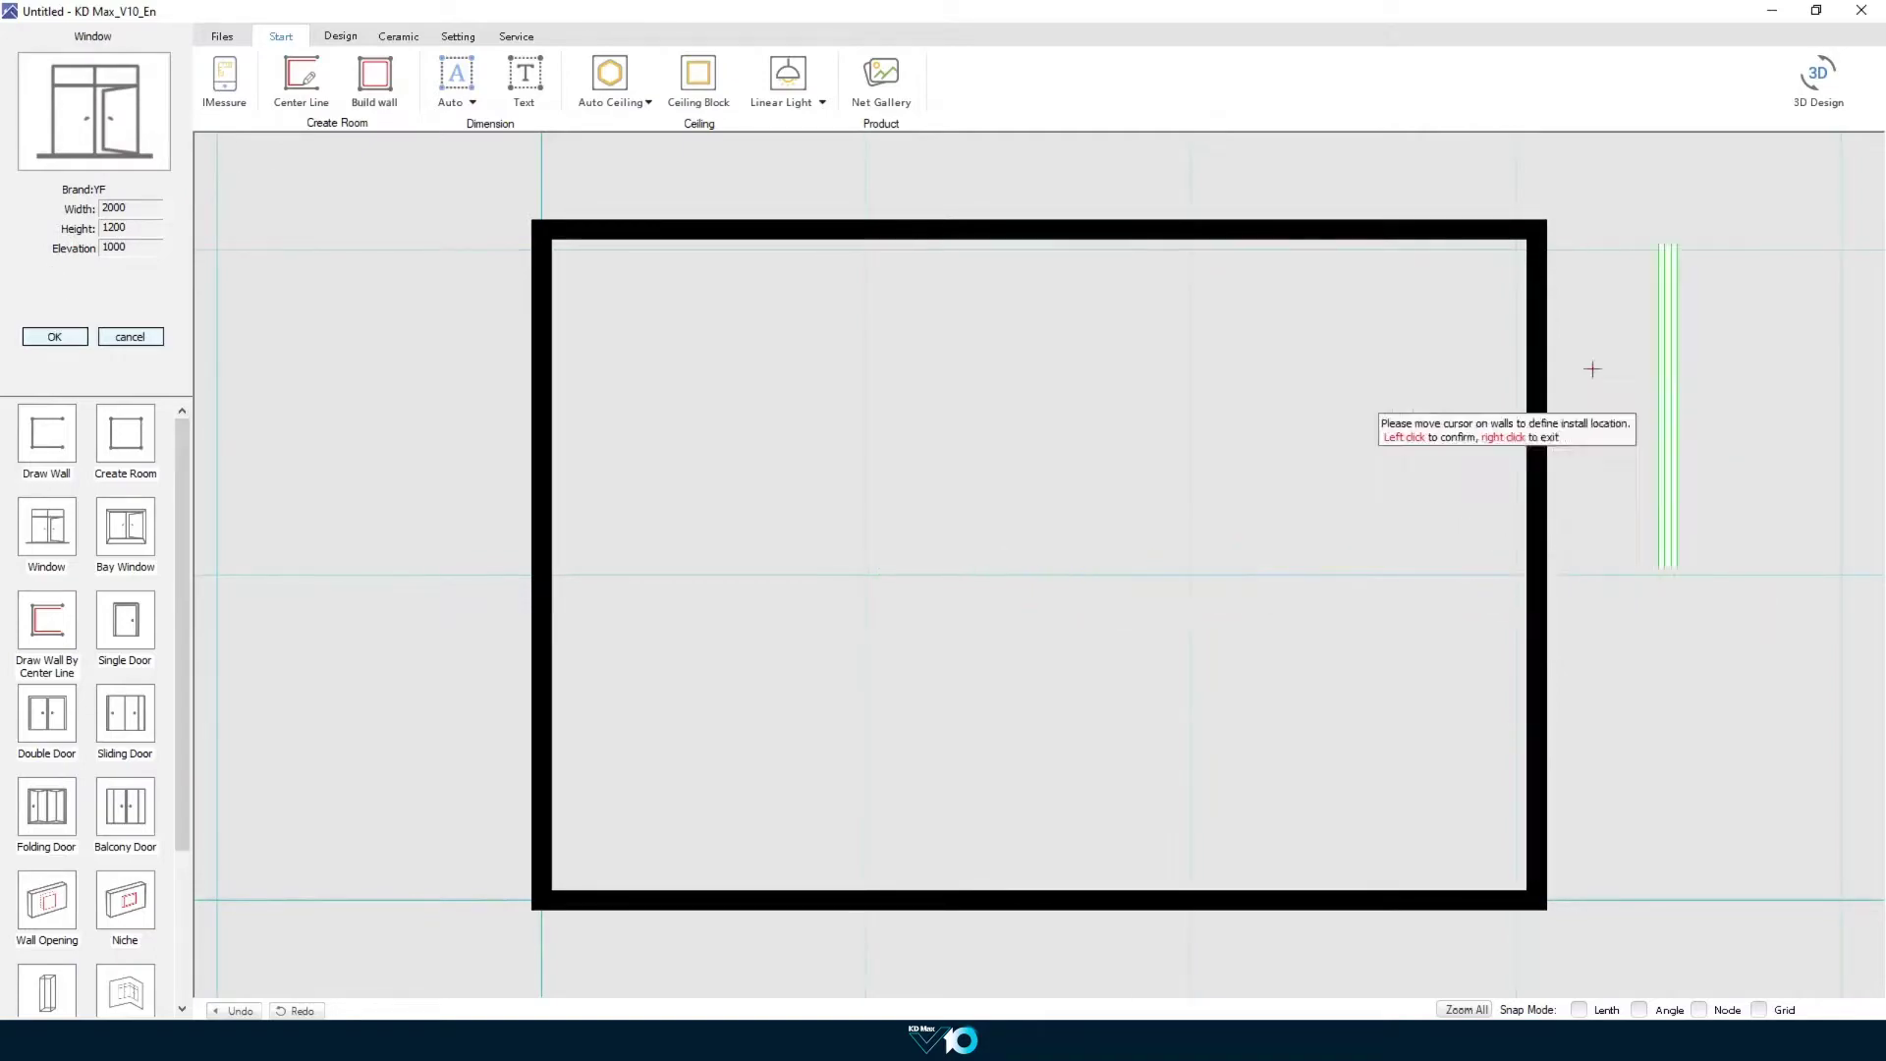
pyautogui.click(1227, 231)
pyautogui.rightClick(1190, 456)
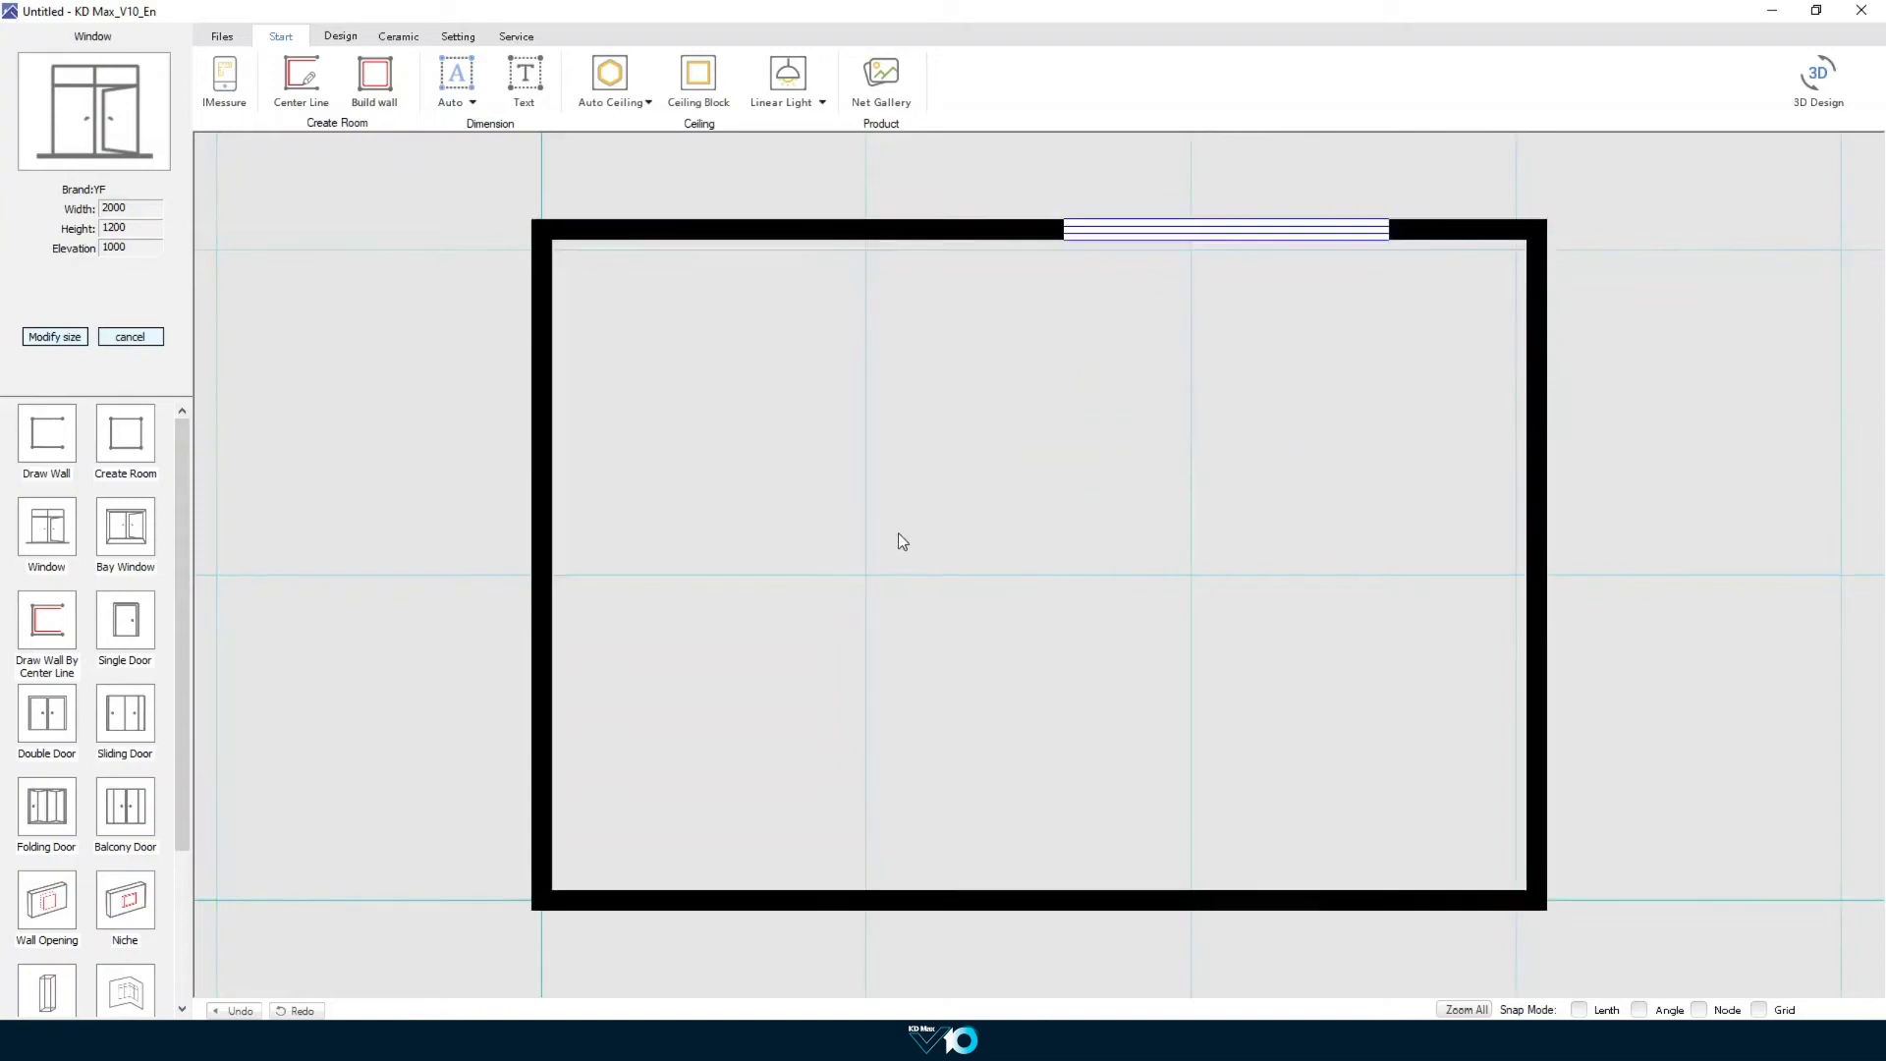
# Step: Insert a 1200 × 2000 double door into the bottom wall
pyautogui.click(40, 718)
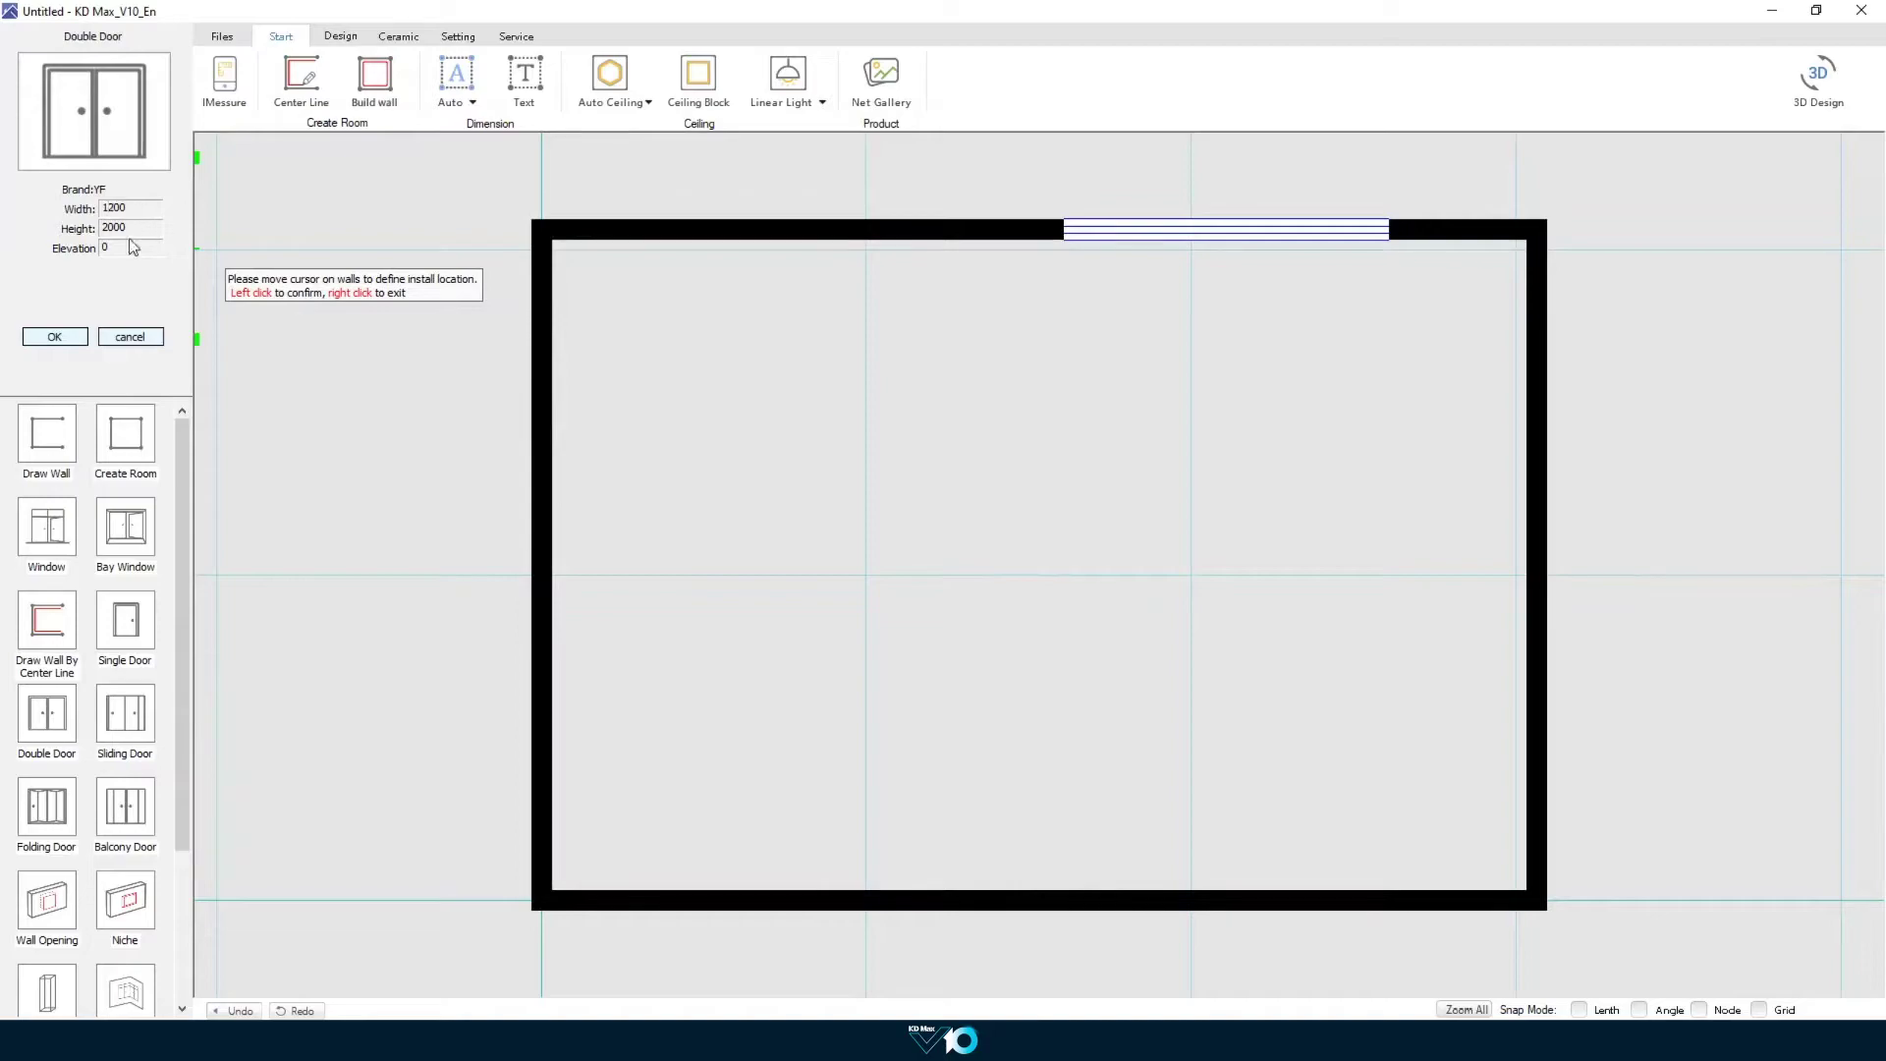
pyautogui.click(74, 339)
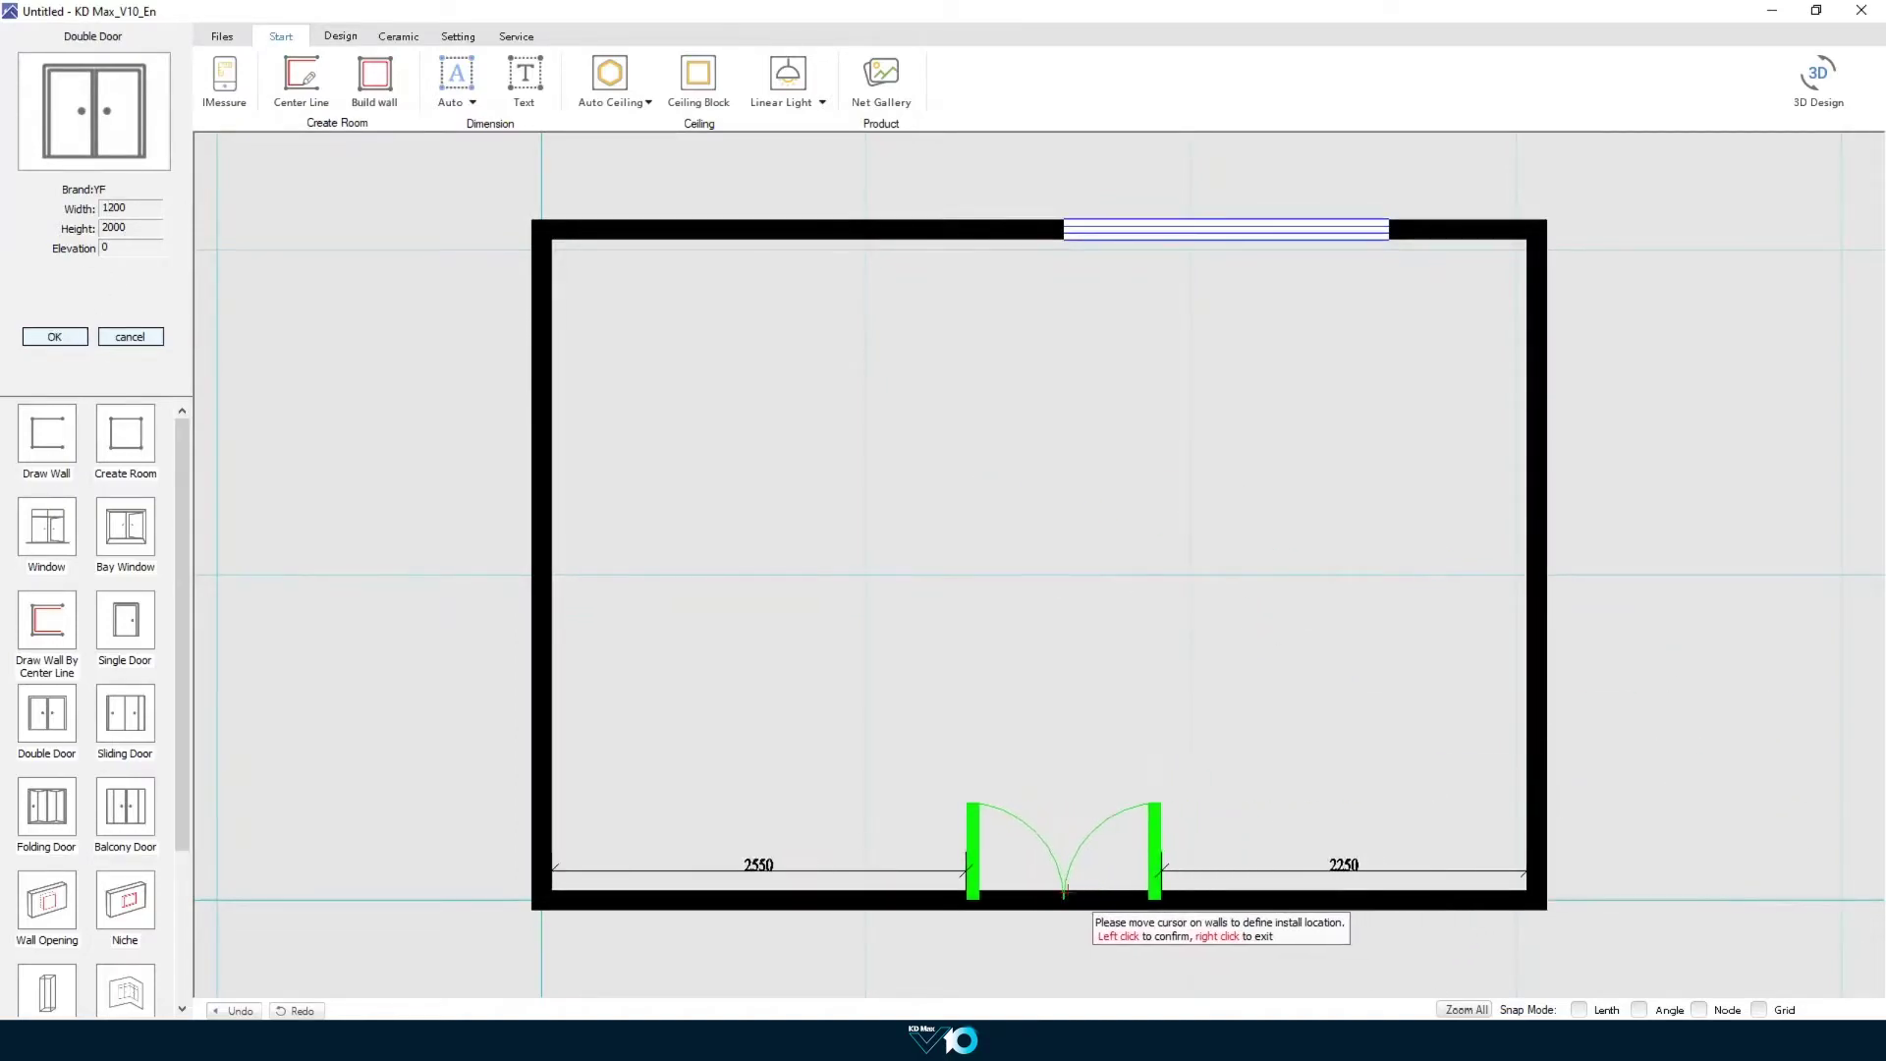
pyautogui.click(1065, 894)
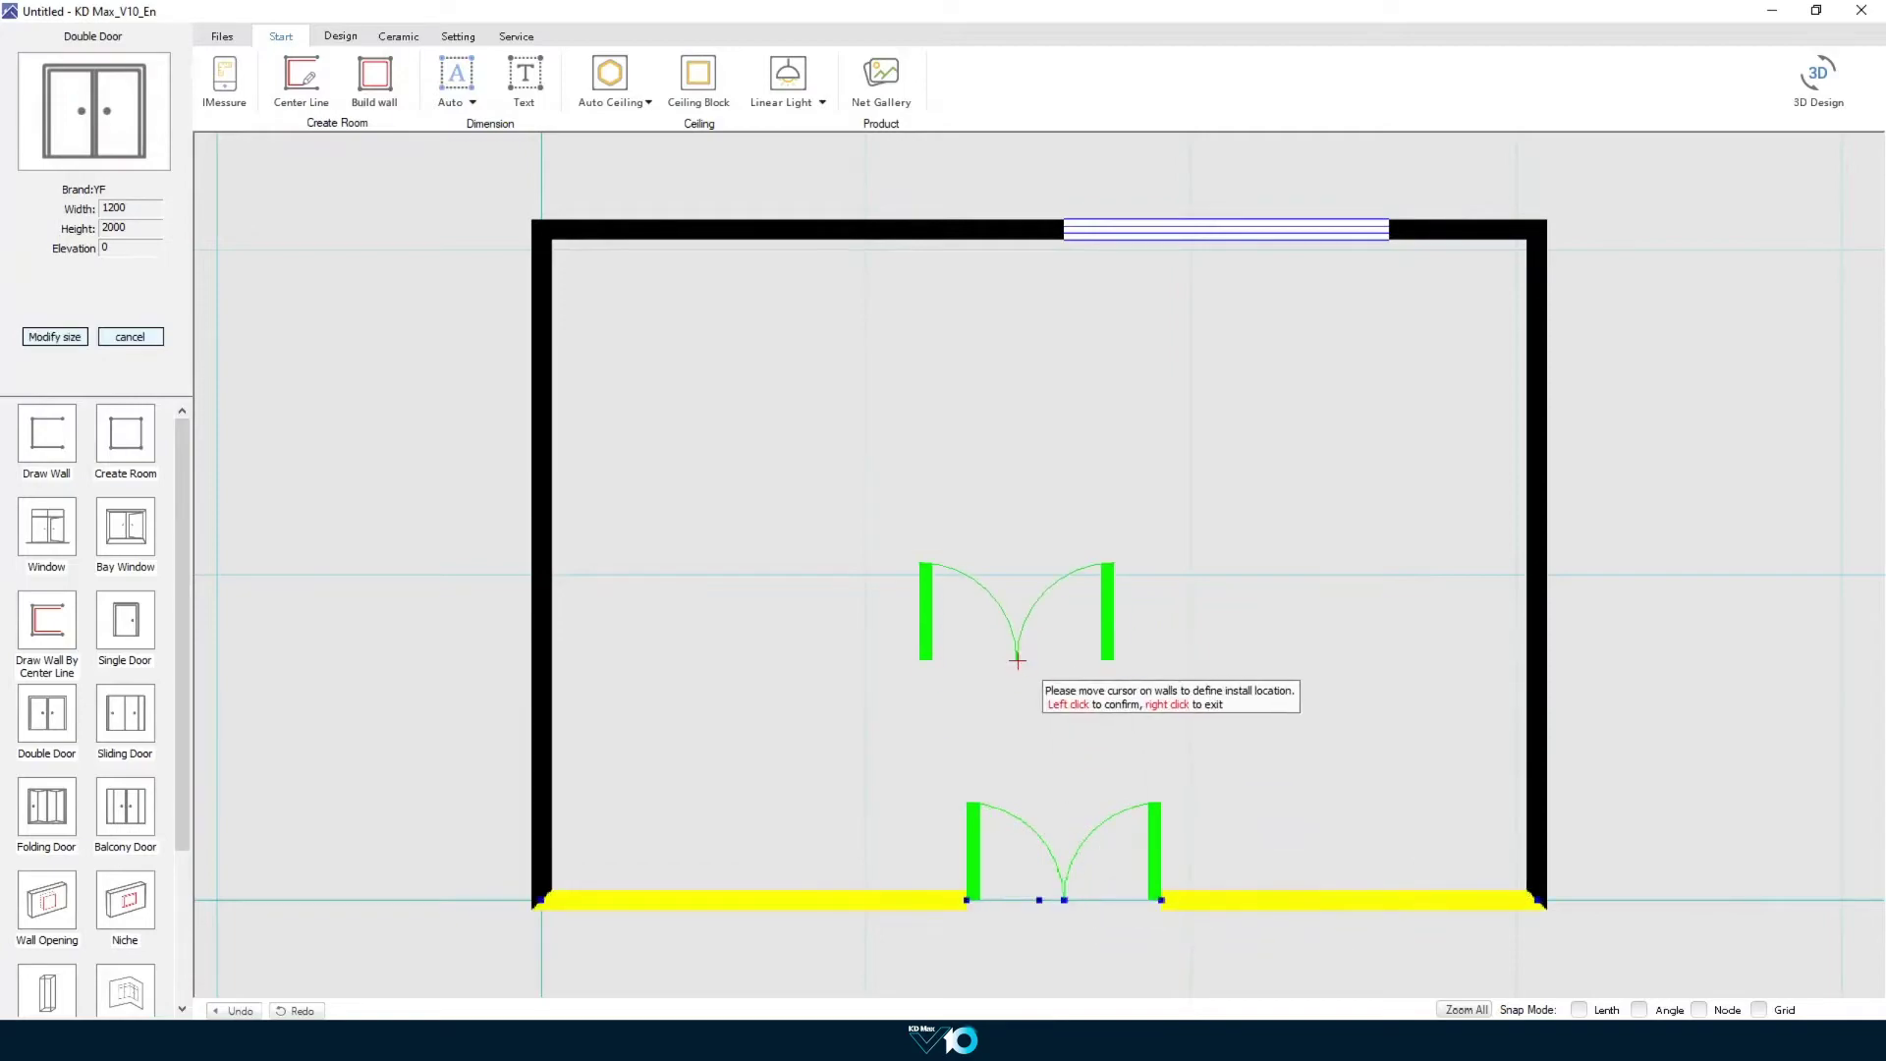
pyautogui.rightClick(1022, 669)
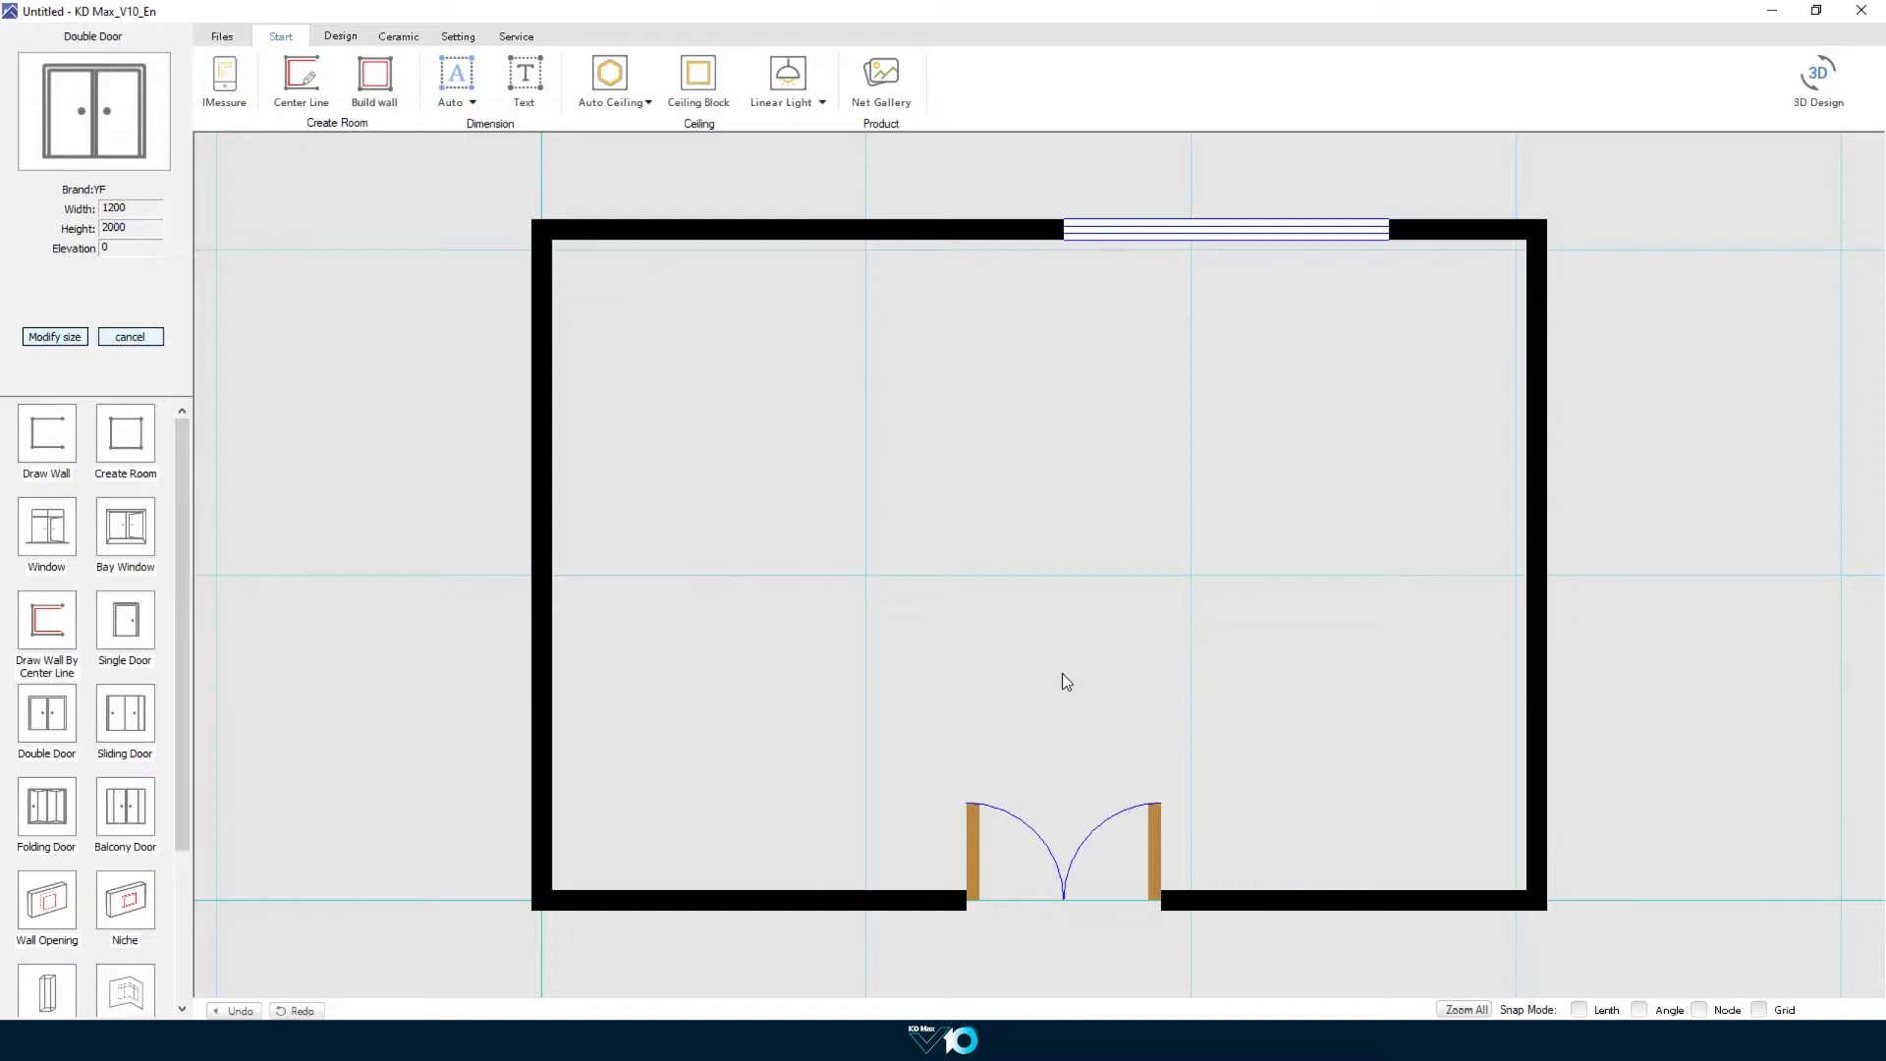
# Step: Add an automatic ceiling to the room at elevation 2400
pyautogui.click(610, 77)
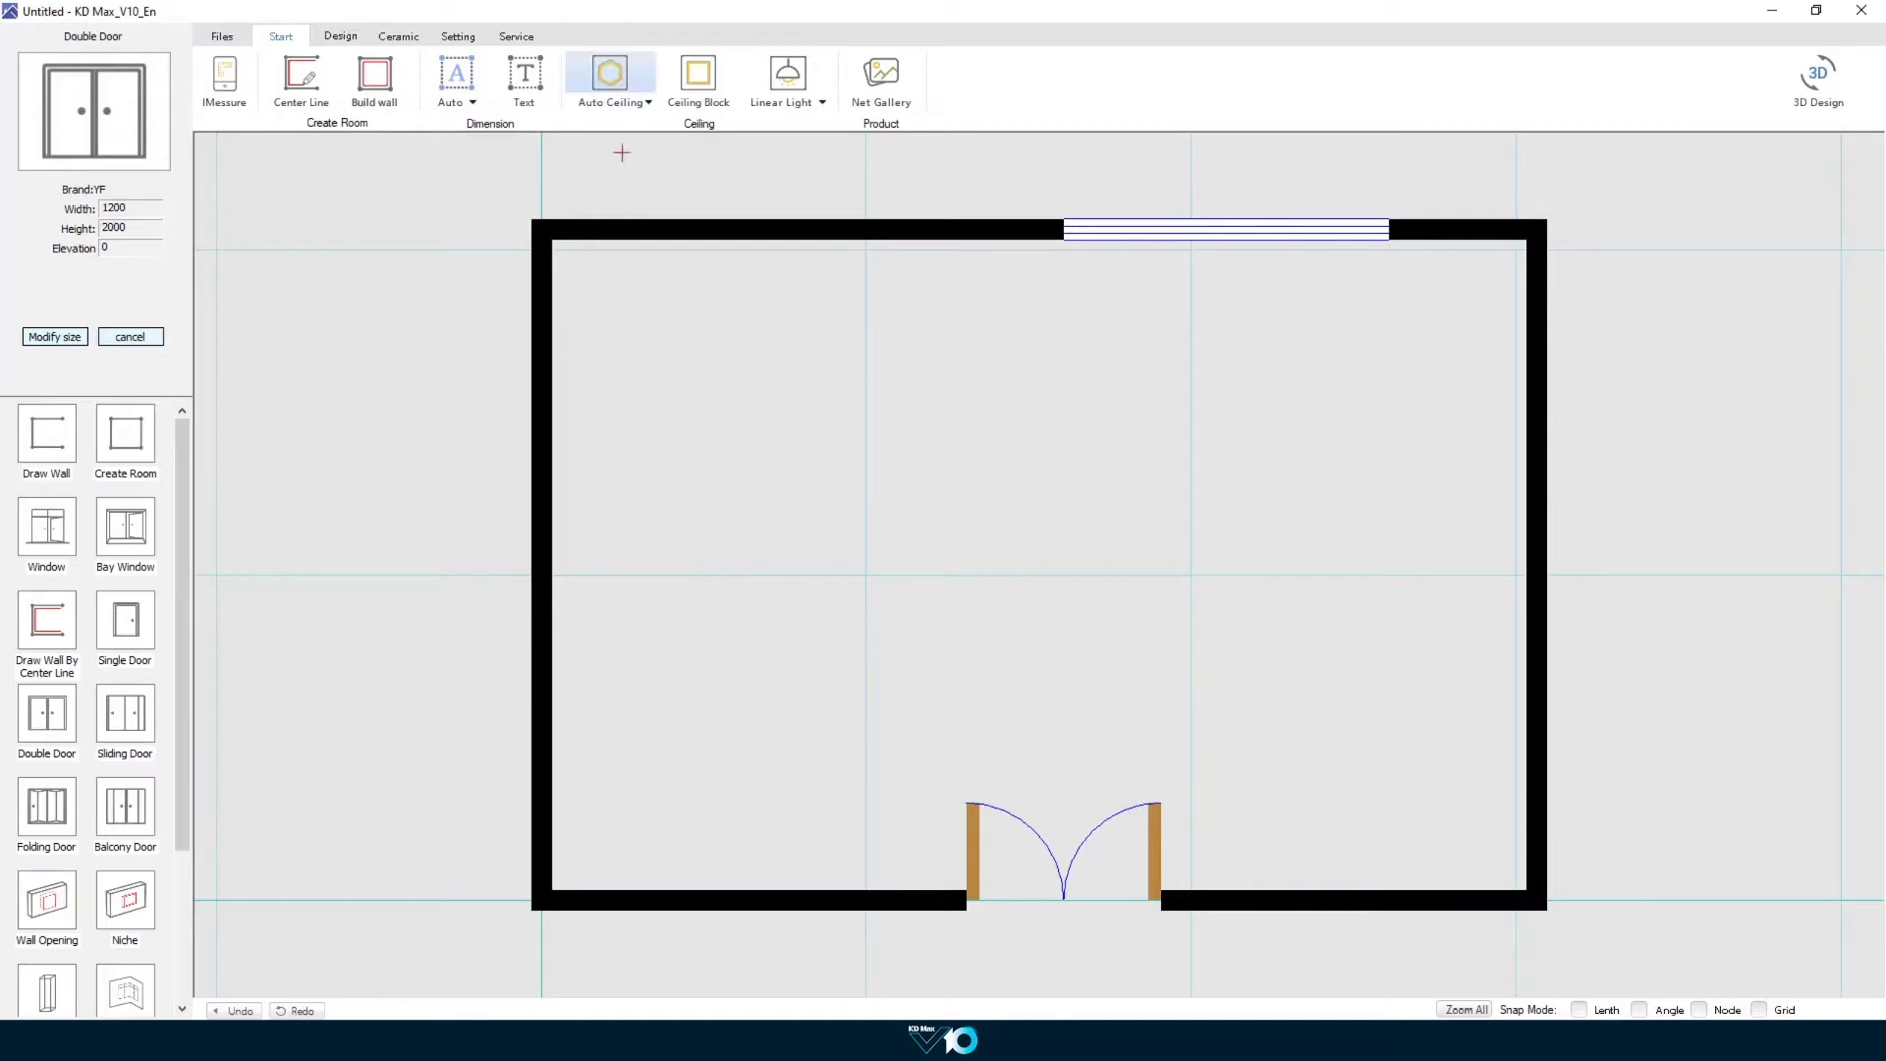
pyautogui.click(789, 514)
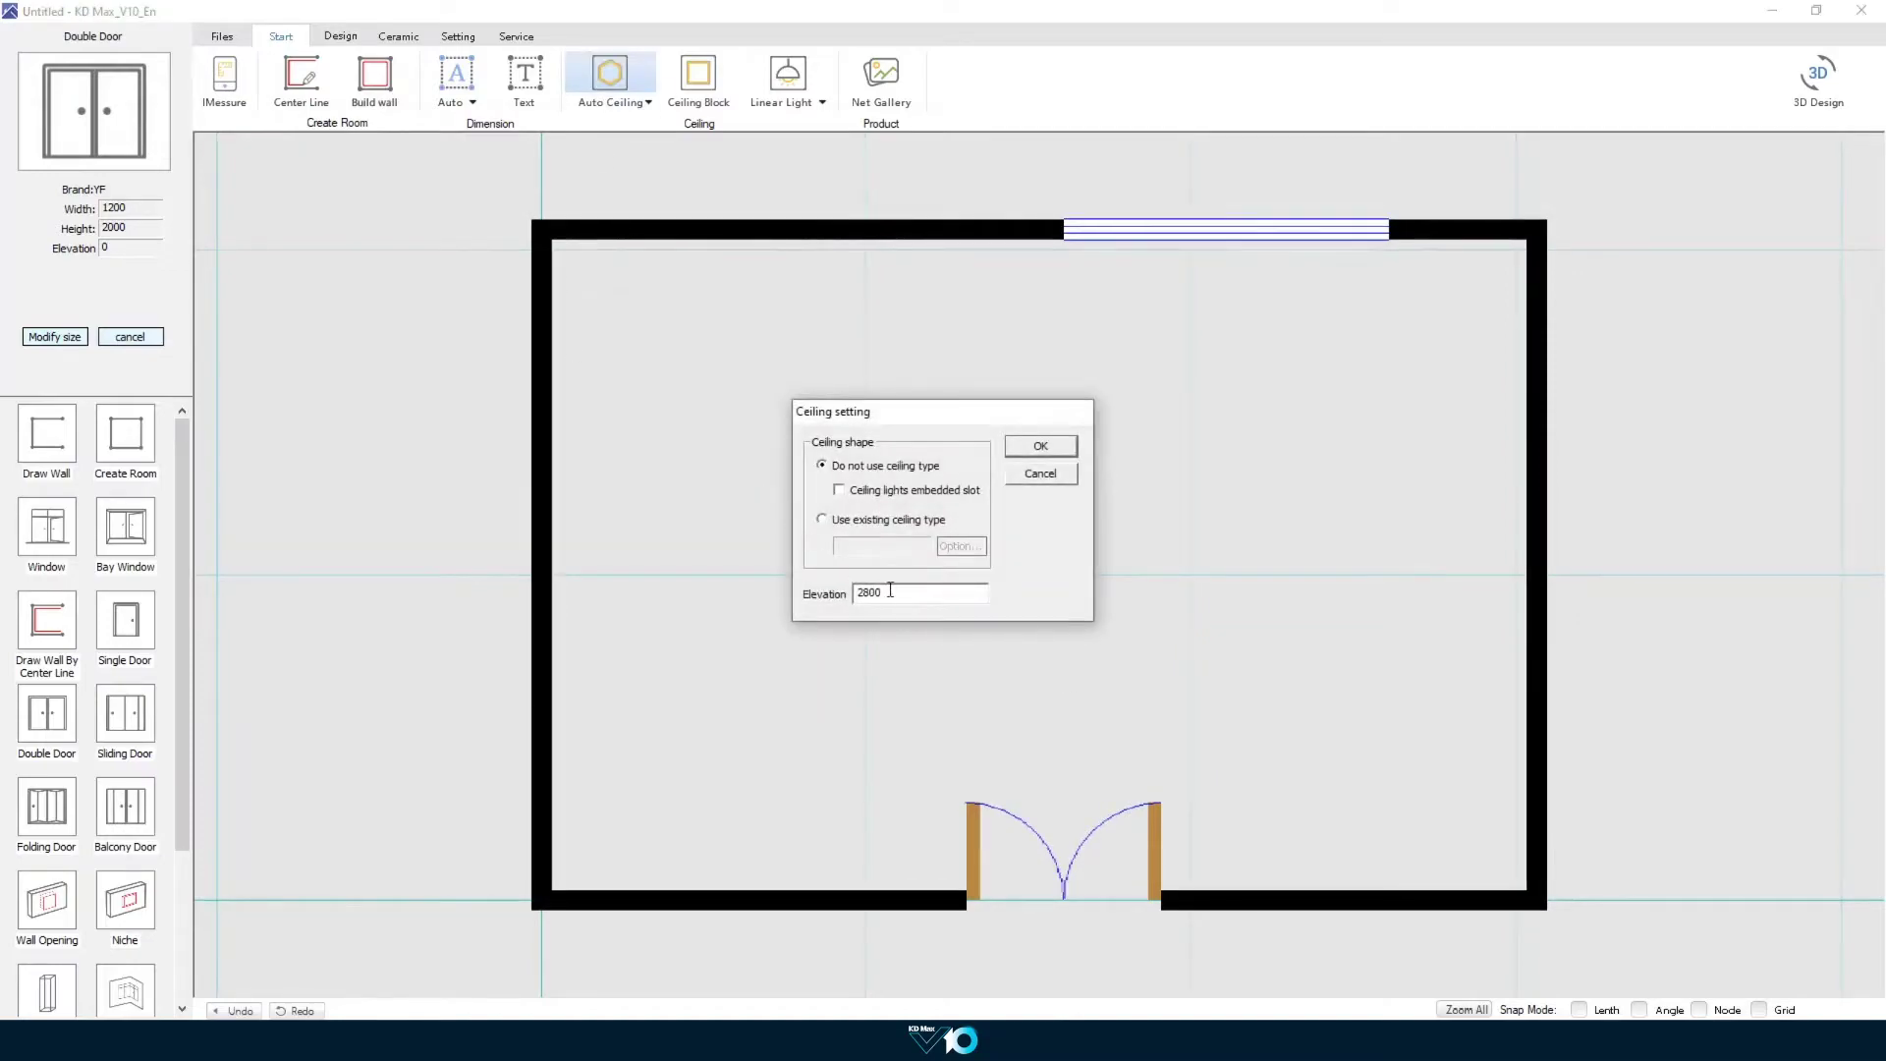
pyautogui.moveTo(890, 590); pyautogui.dragTo(842, 597)
pyautogui.write('2400')
pyautogui.click(1017, 447)
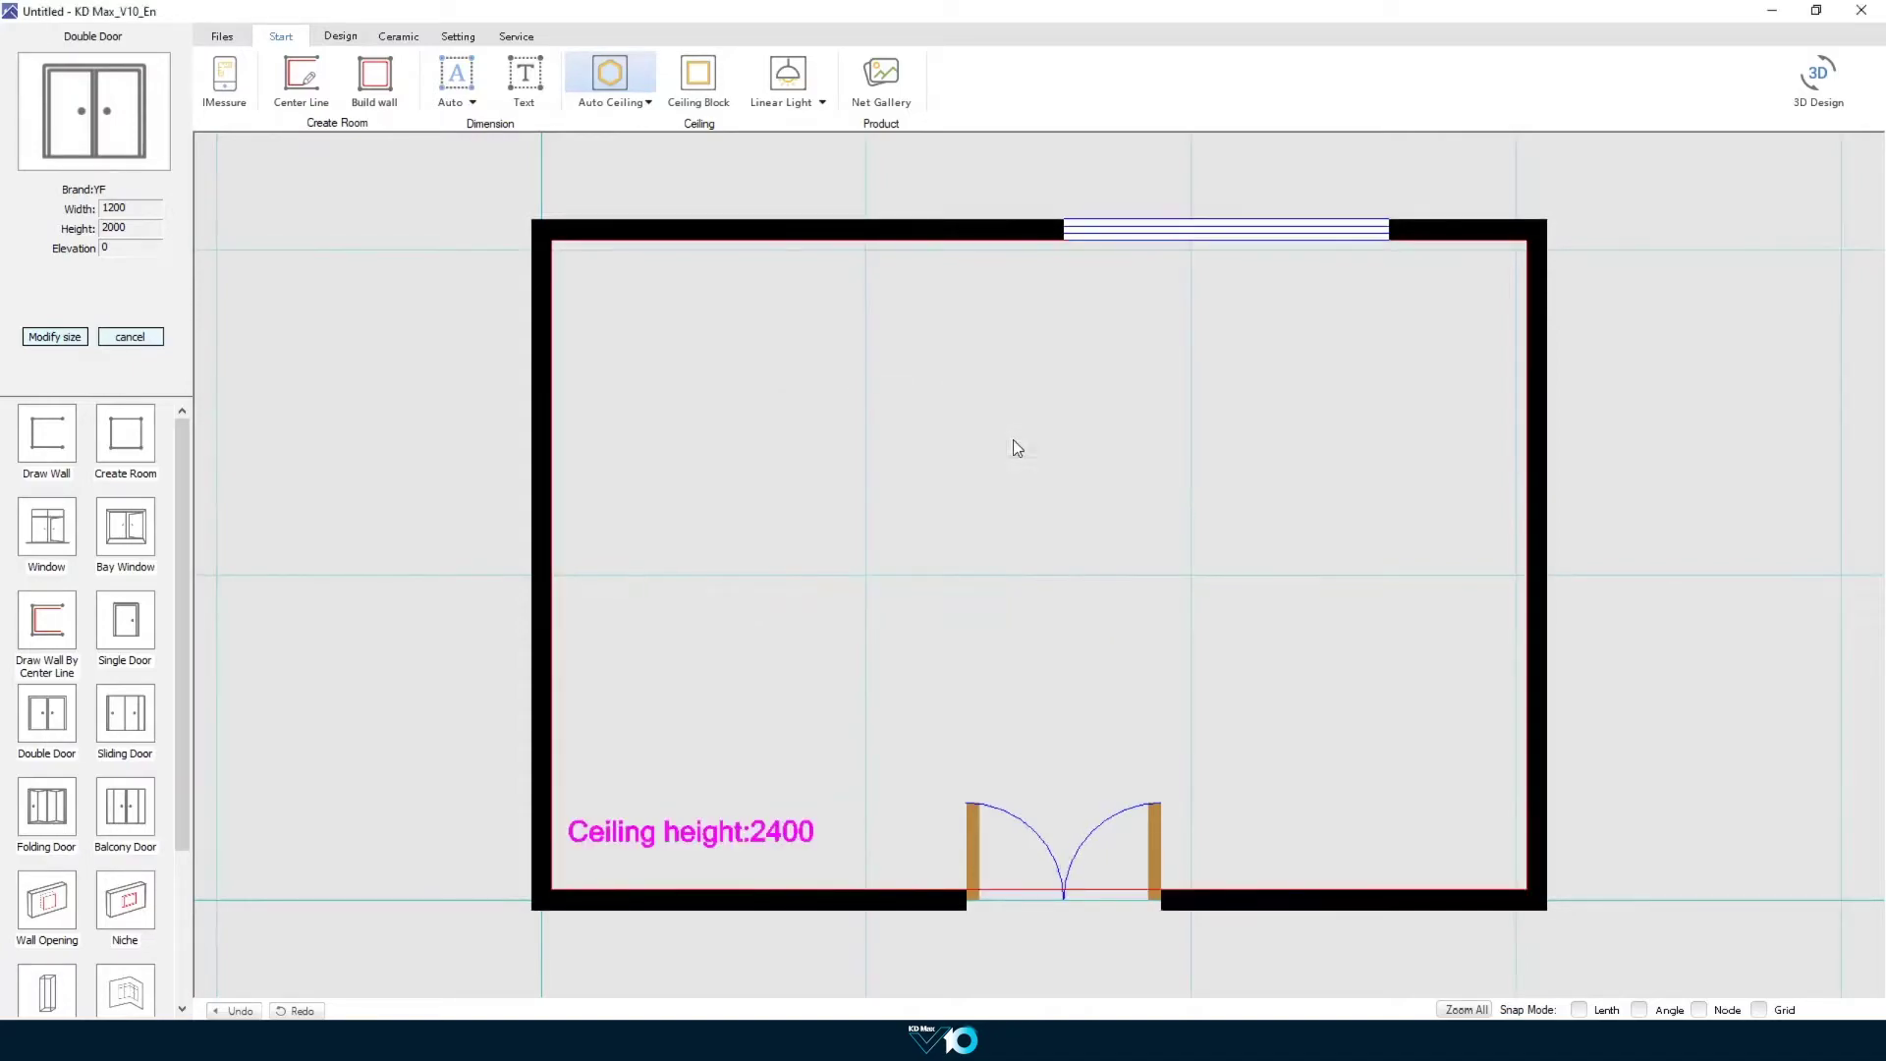
# Step: Draw two linear rows of four ceiling lights each across the room
pyautogui.click(788, 74)
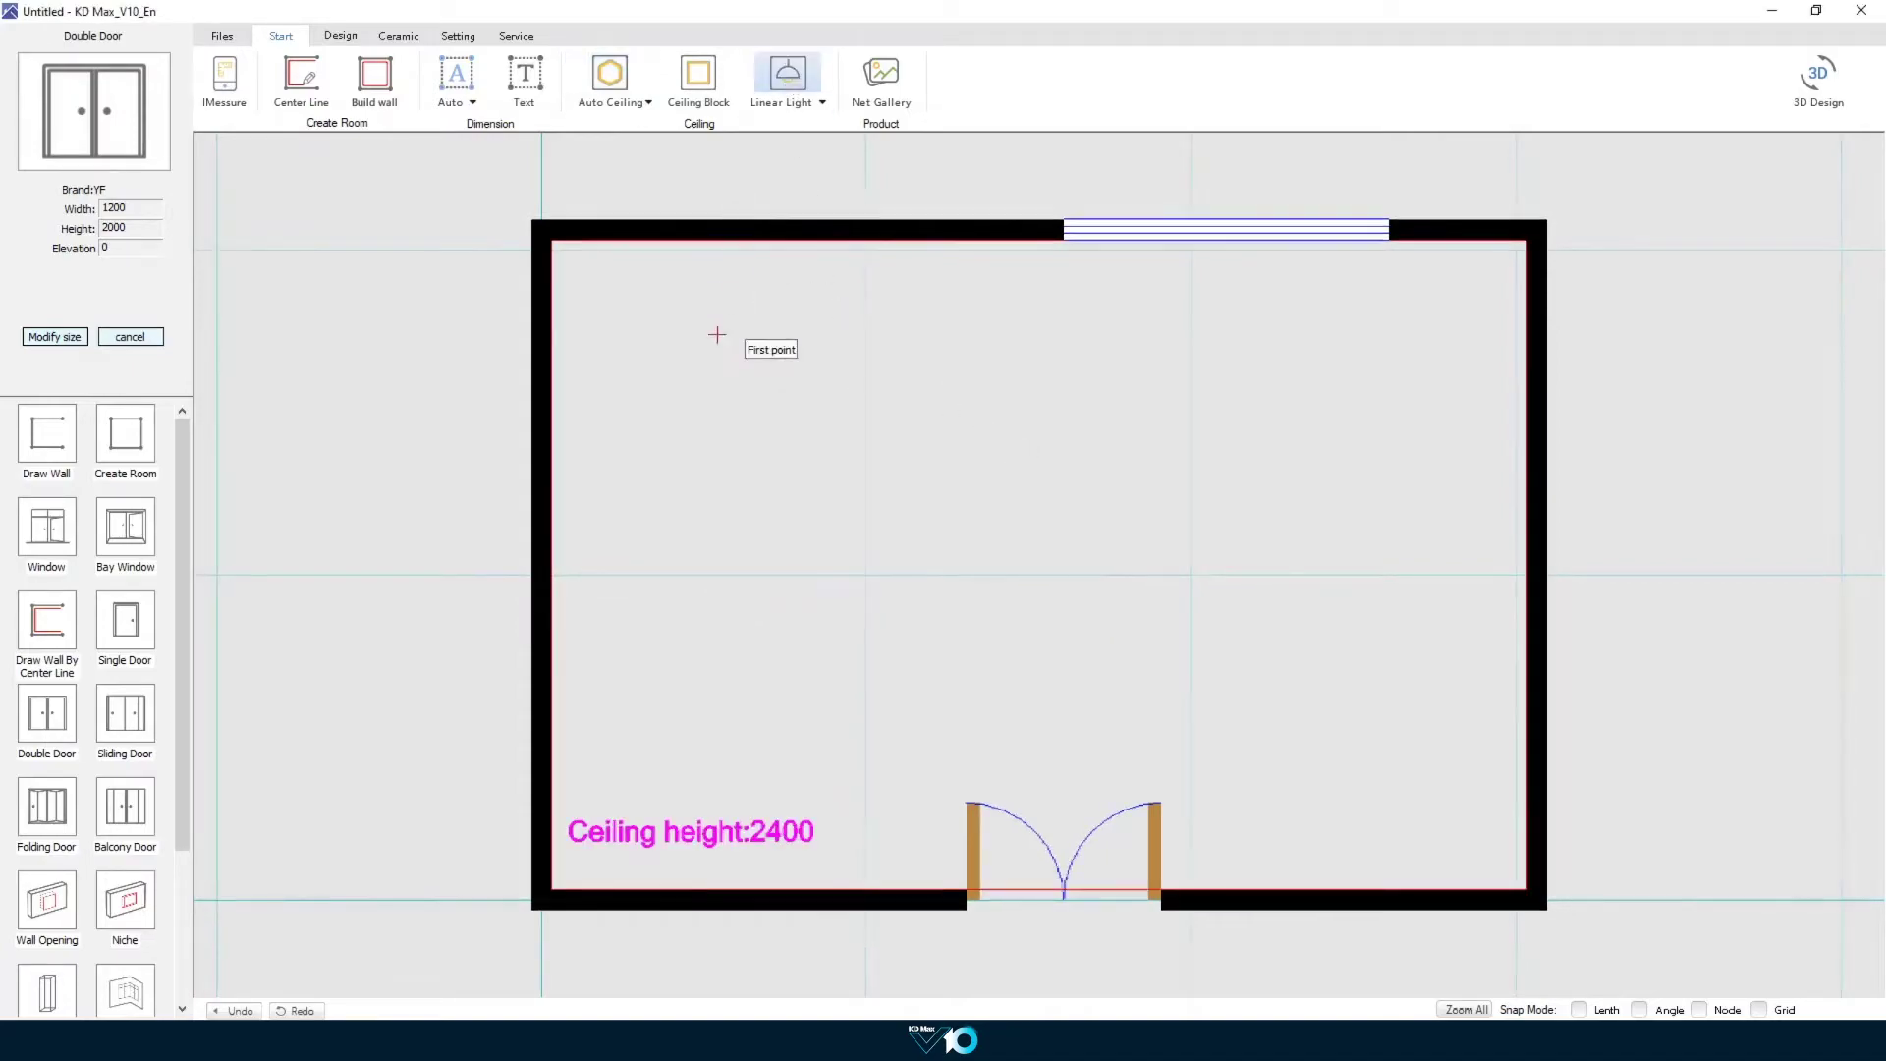
pyautogui.click(718, 475)
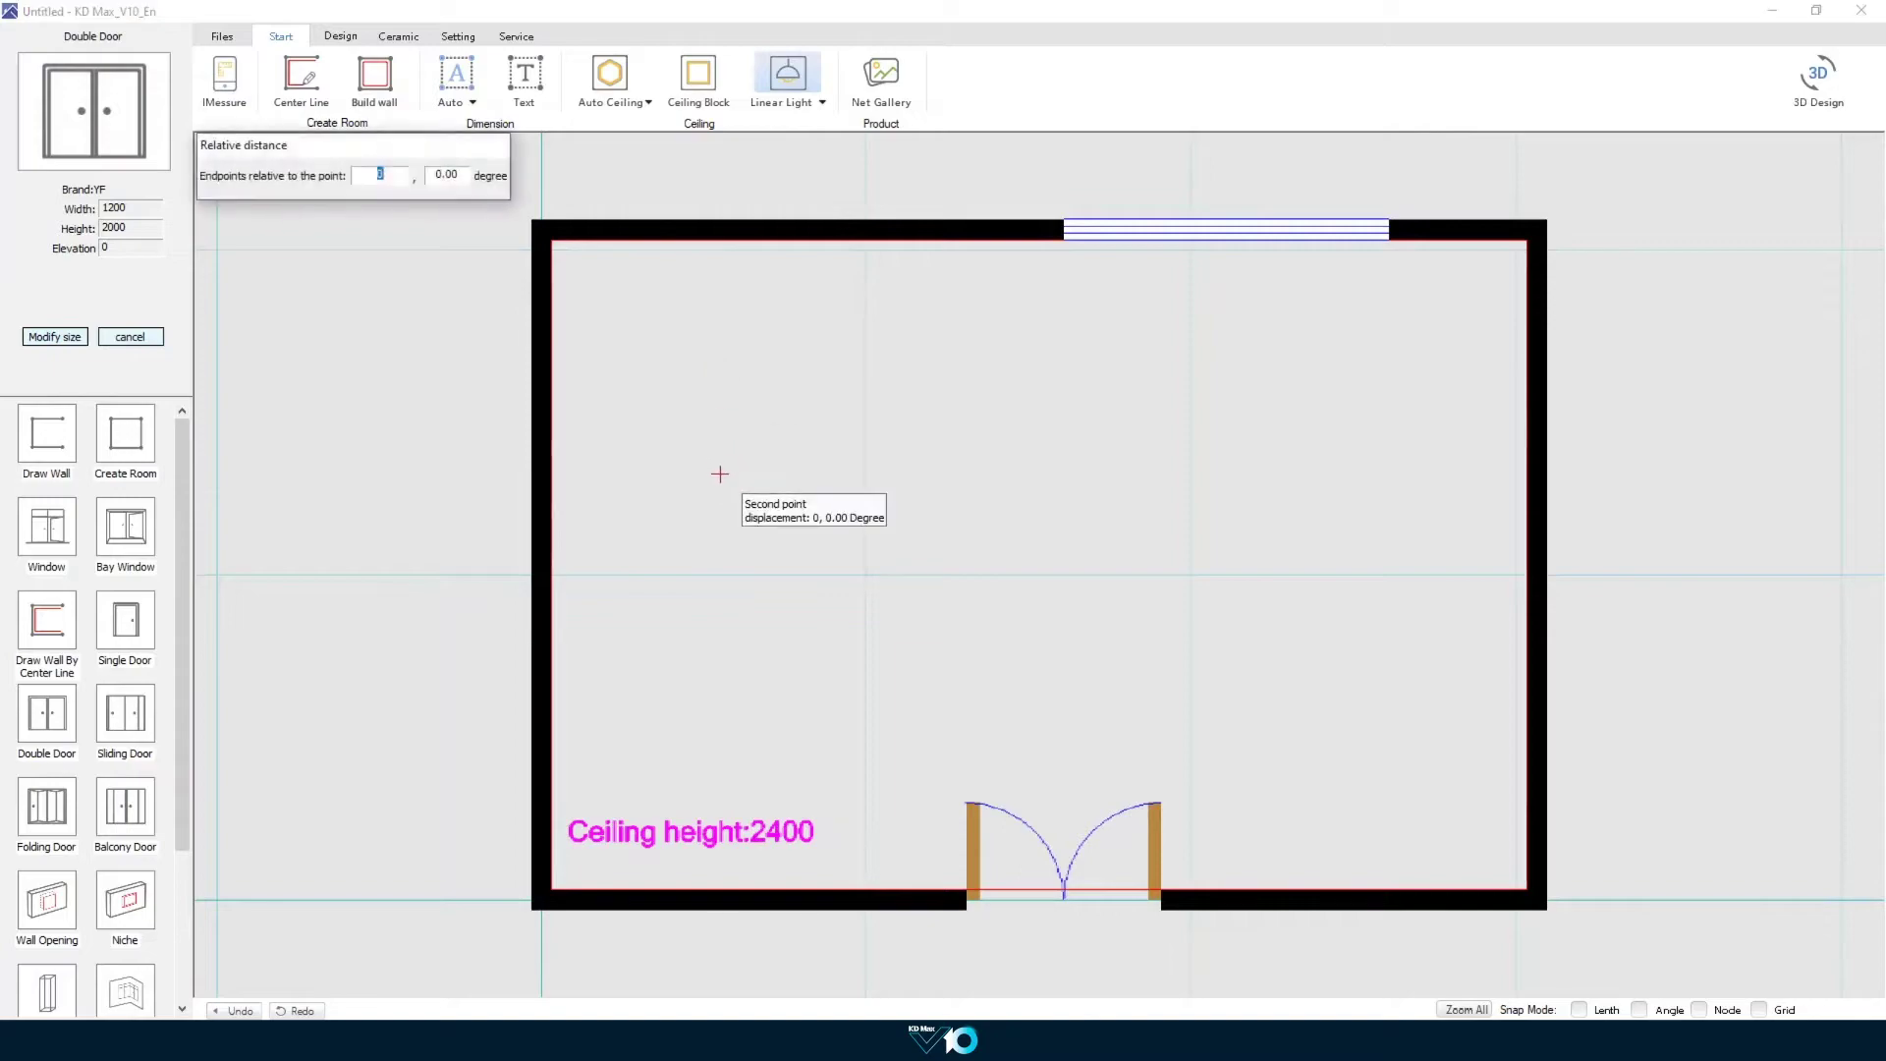
pyautogui.click(1342, 474)
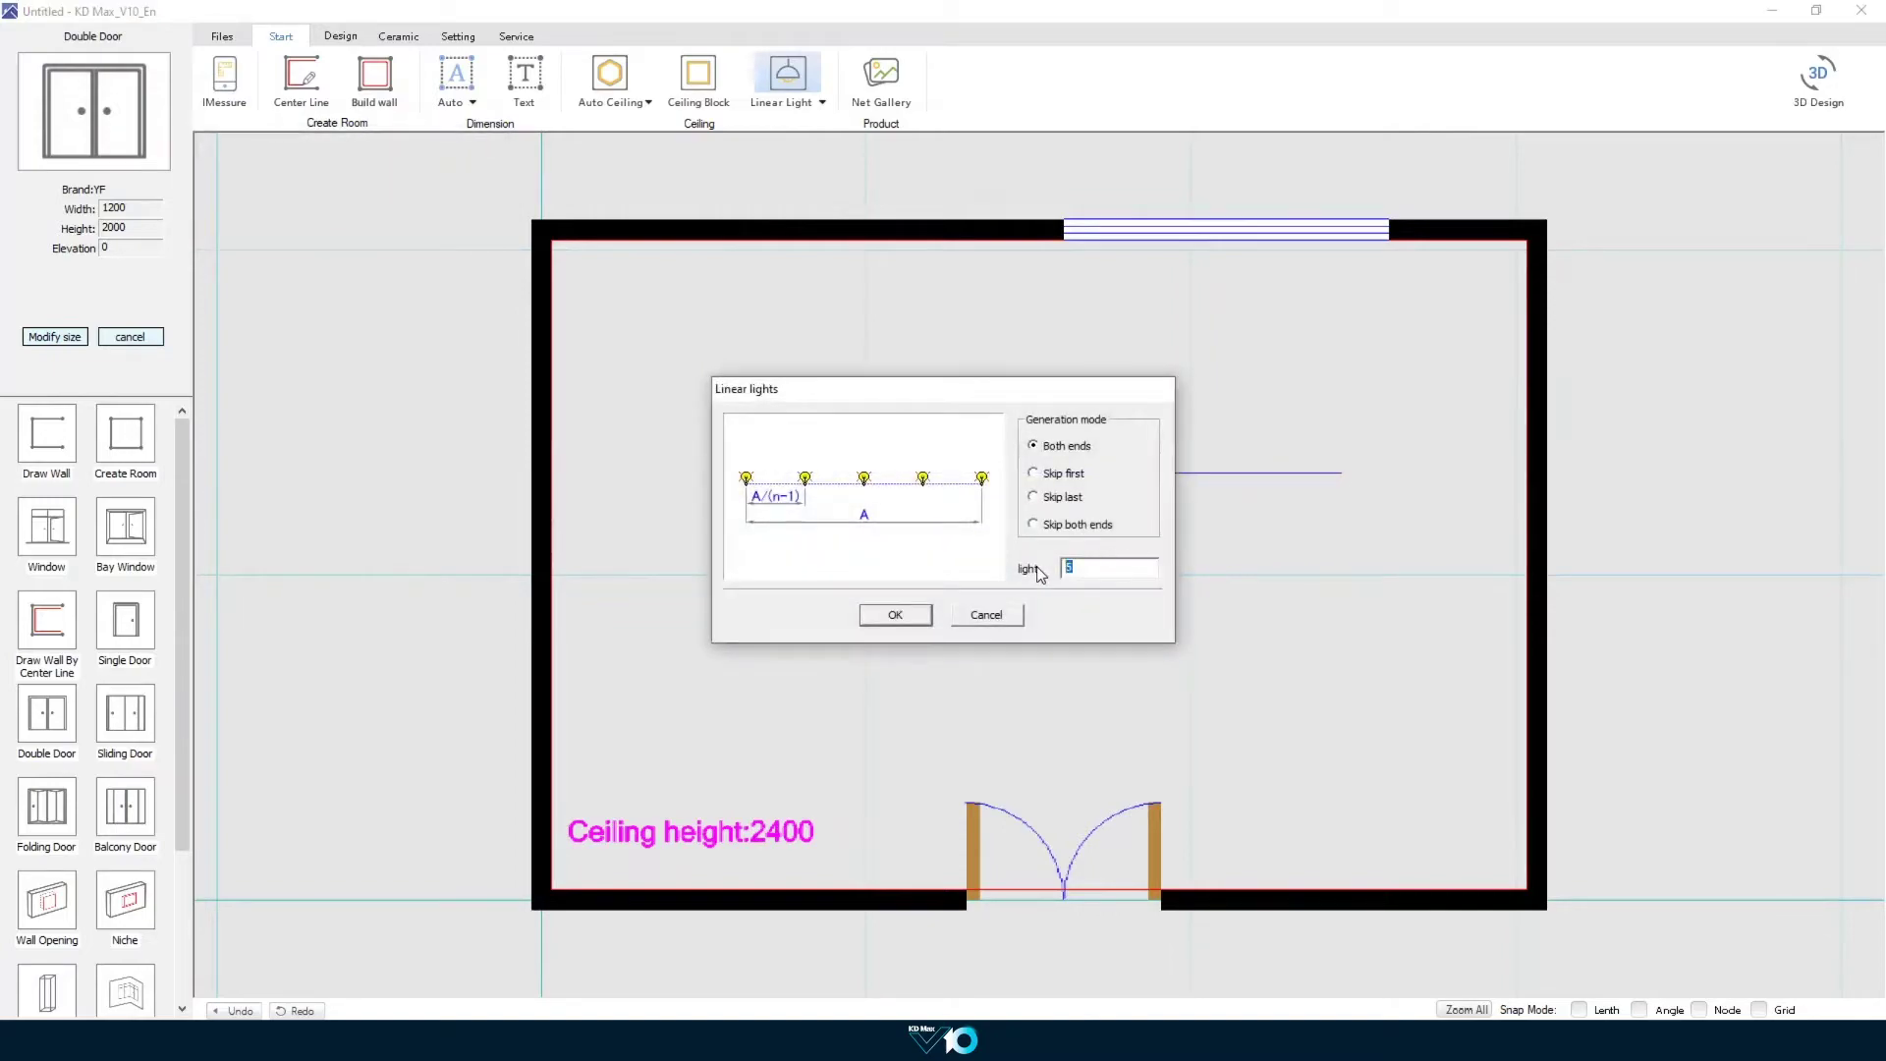
pyautogui.write('4')
pyautogui.click(918, 620)
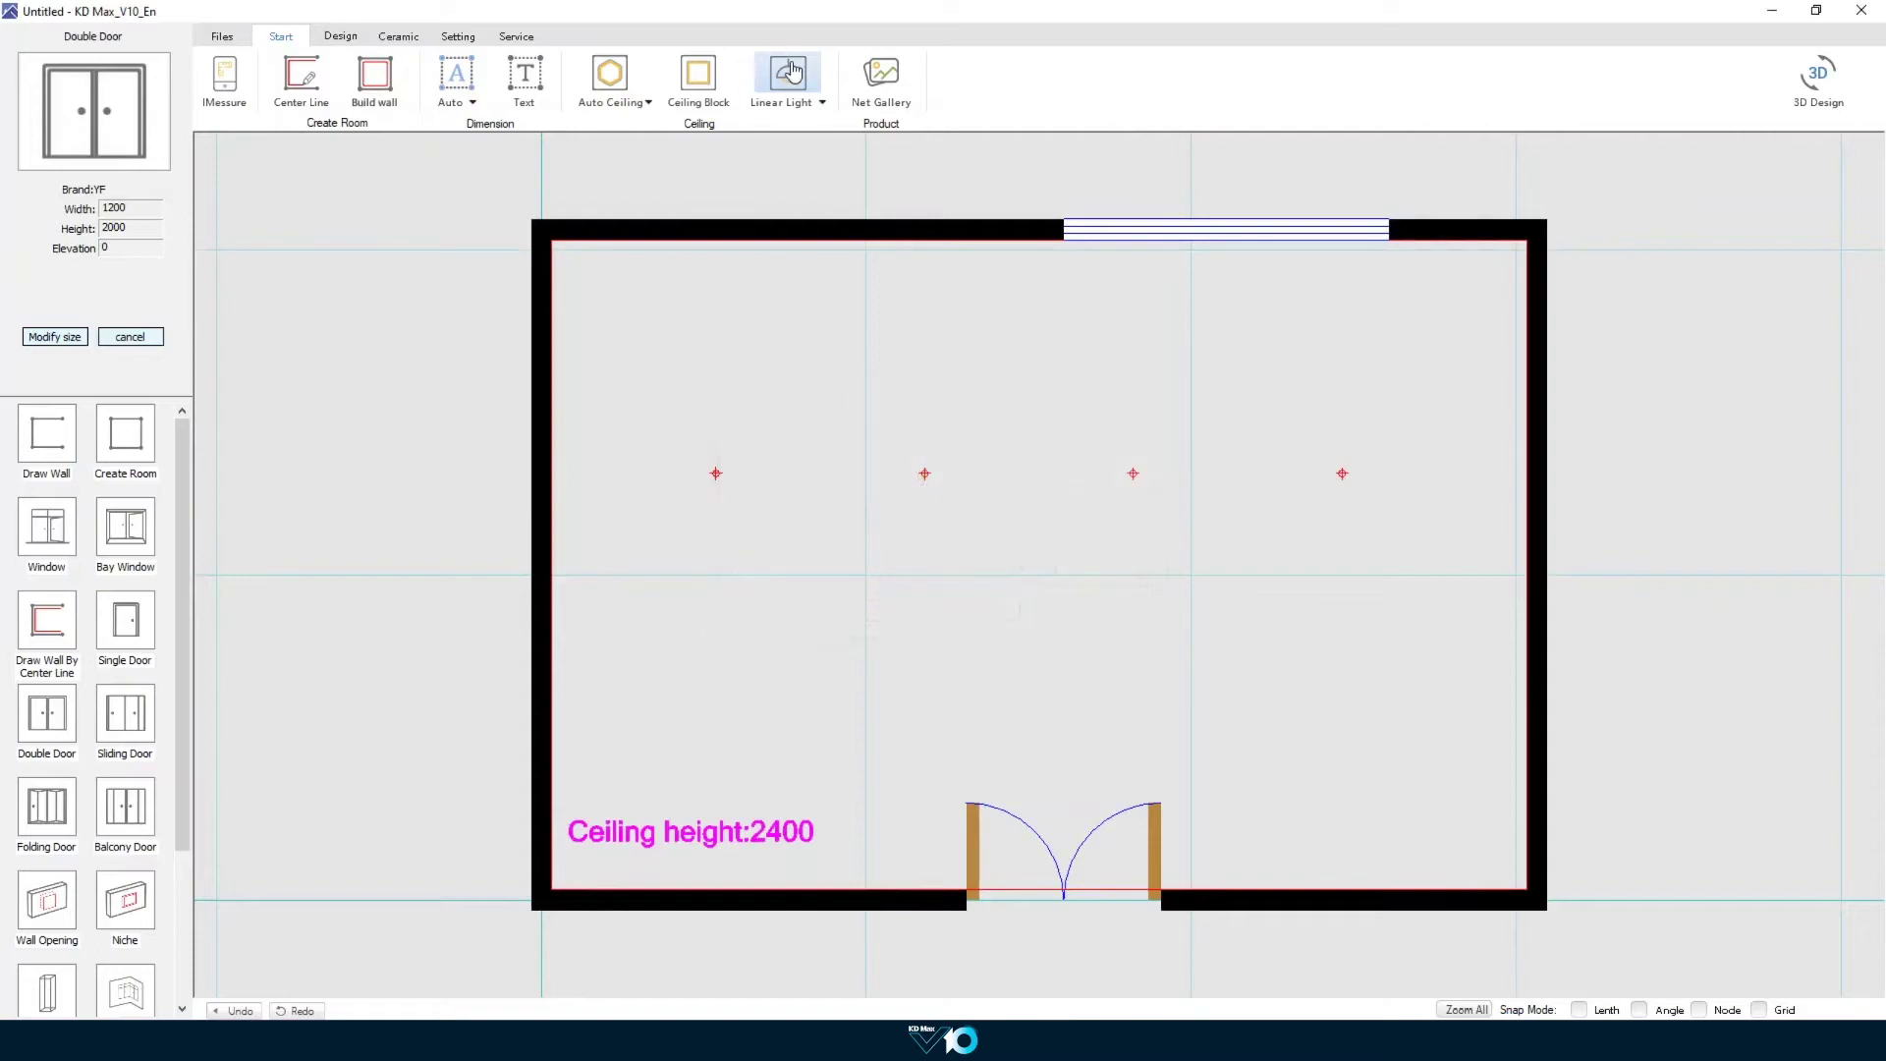
pyautogui.click(791, 71)
pyautogui.click(712, 695)
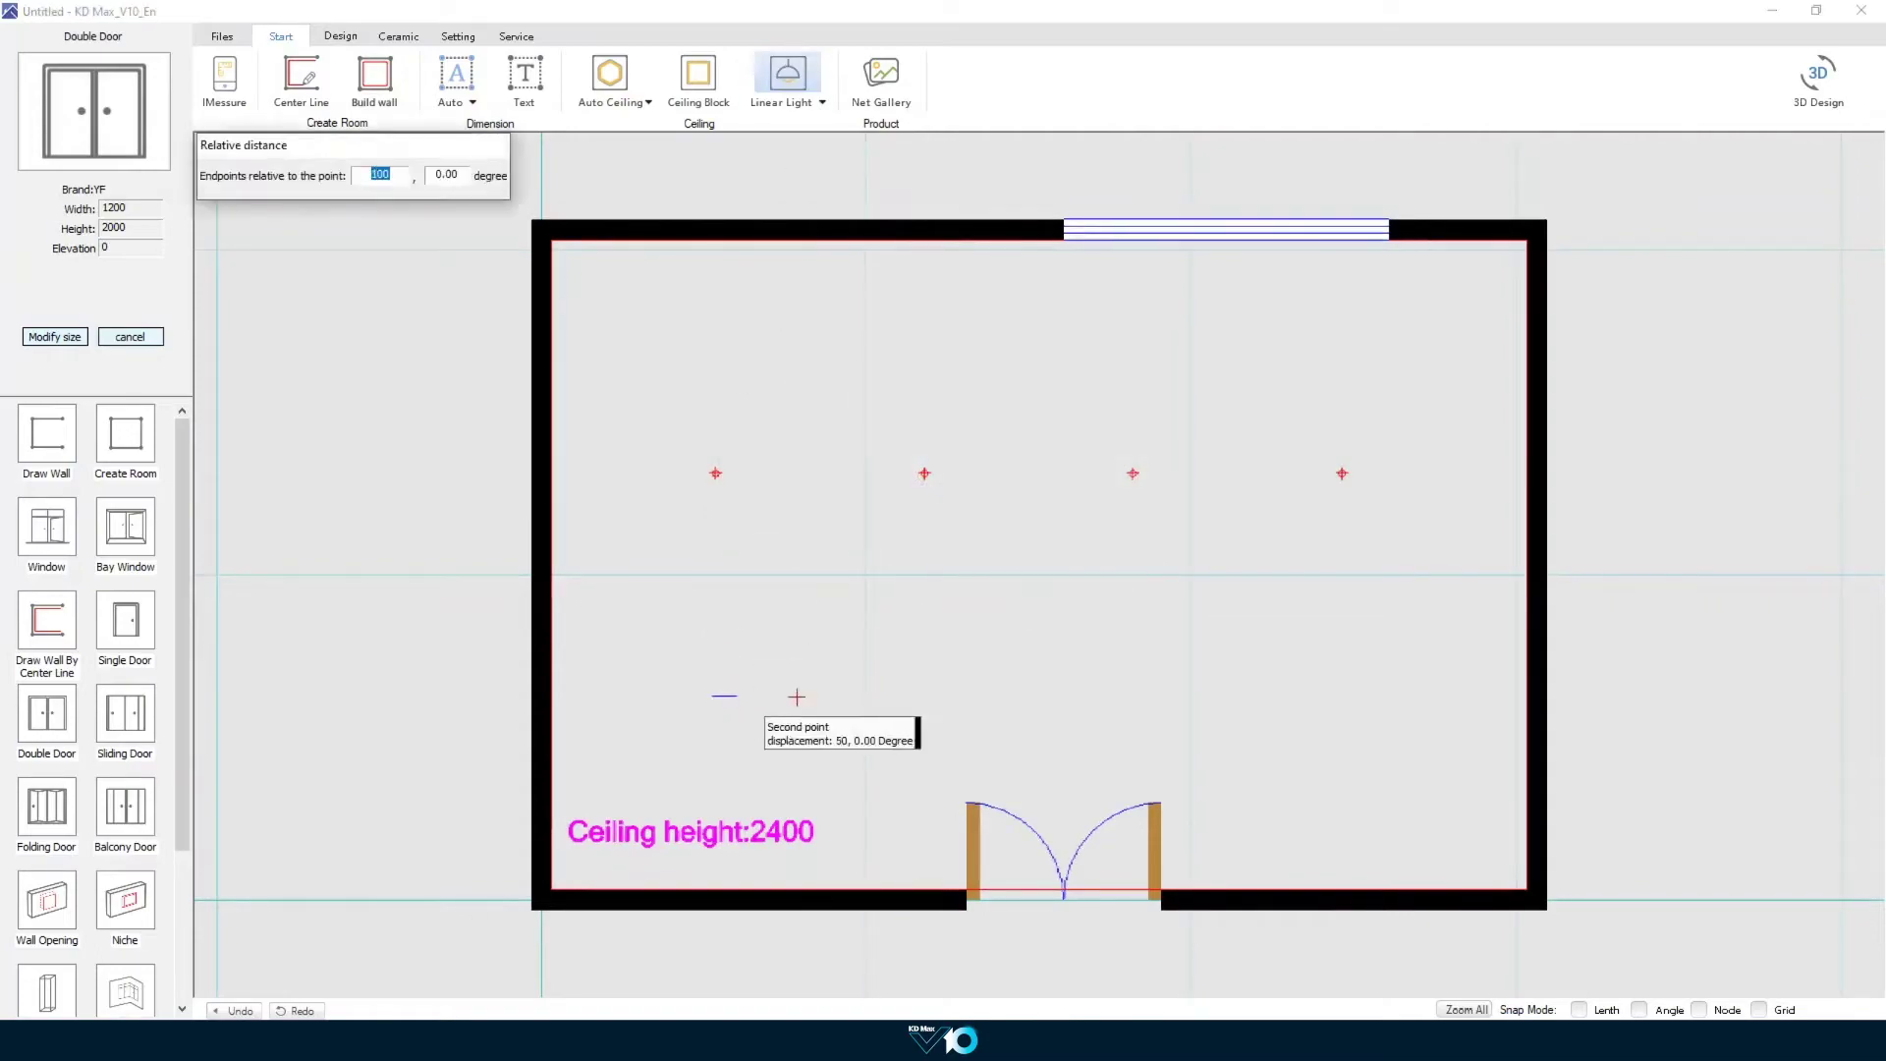
pyautogui.click(1338, 666)
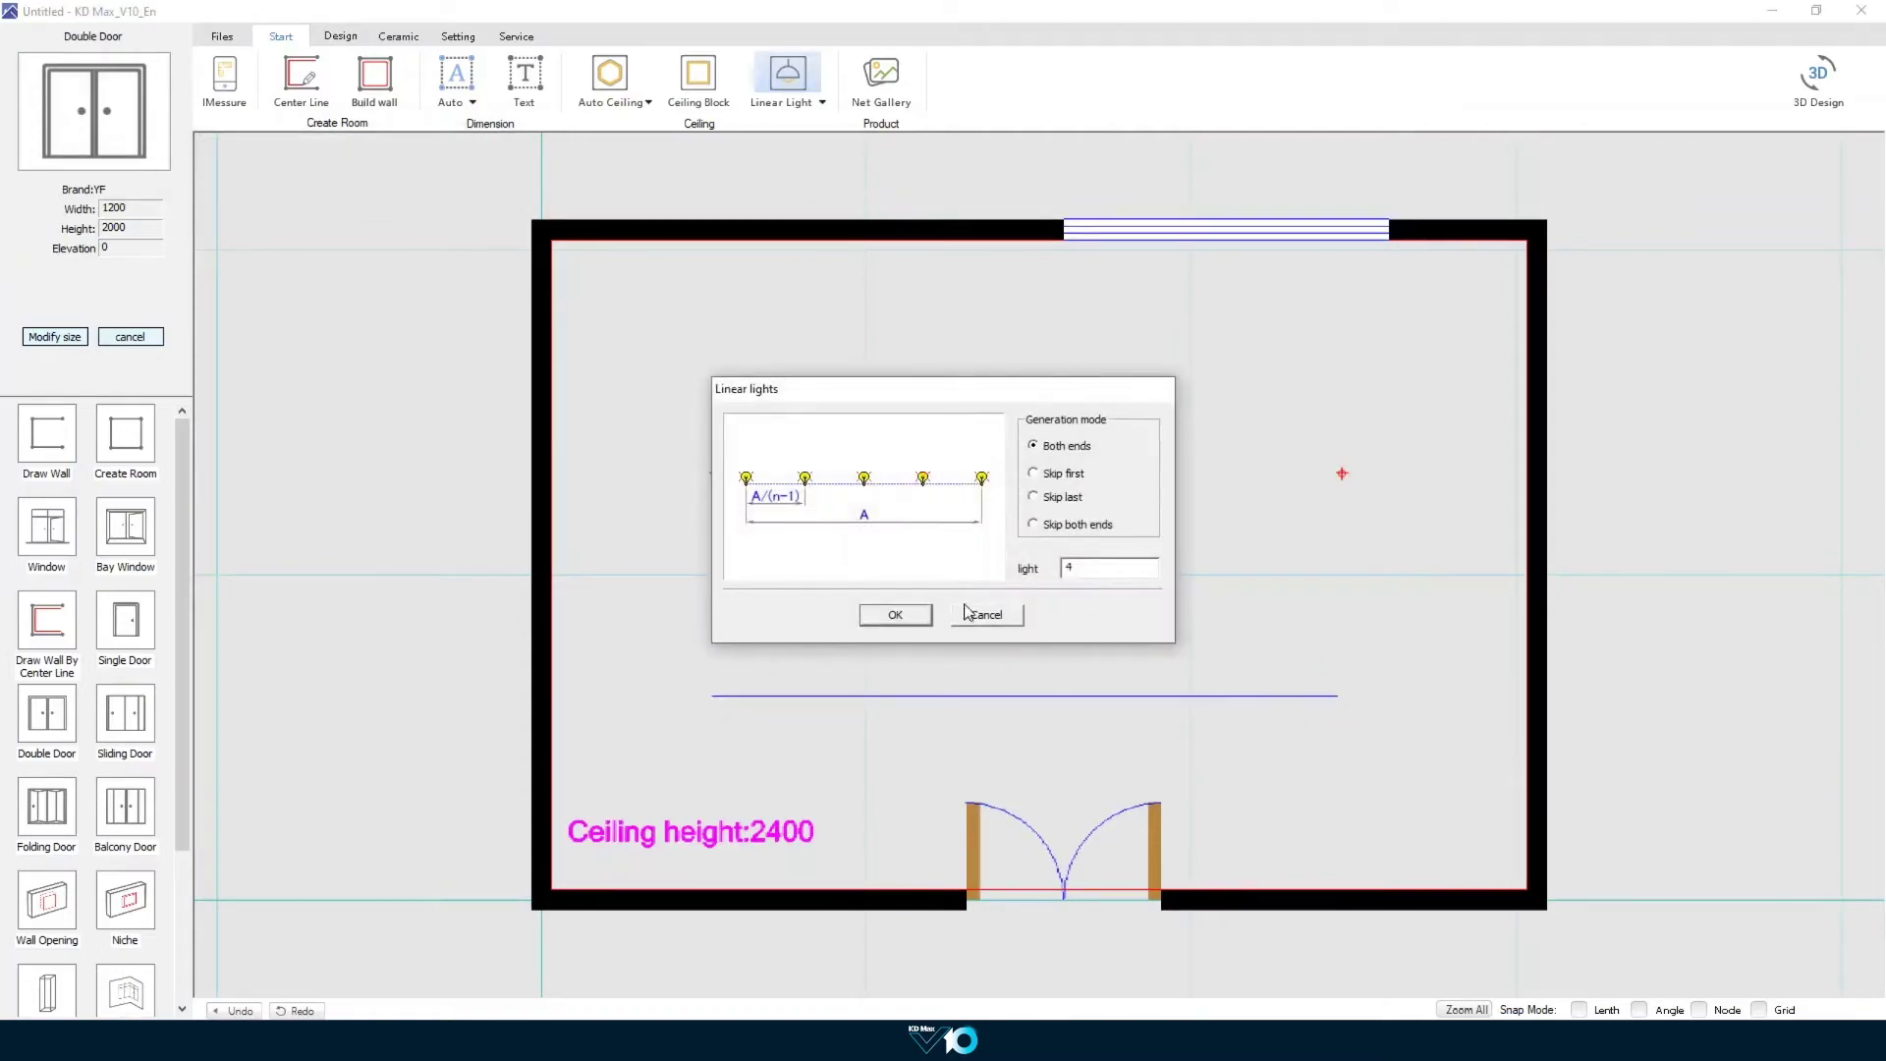
pyautogui.click(895, 615)
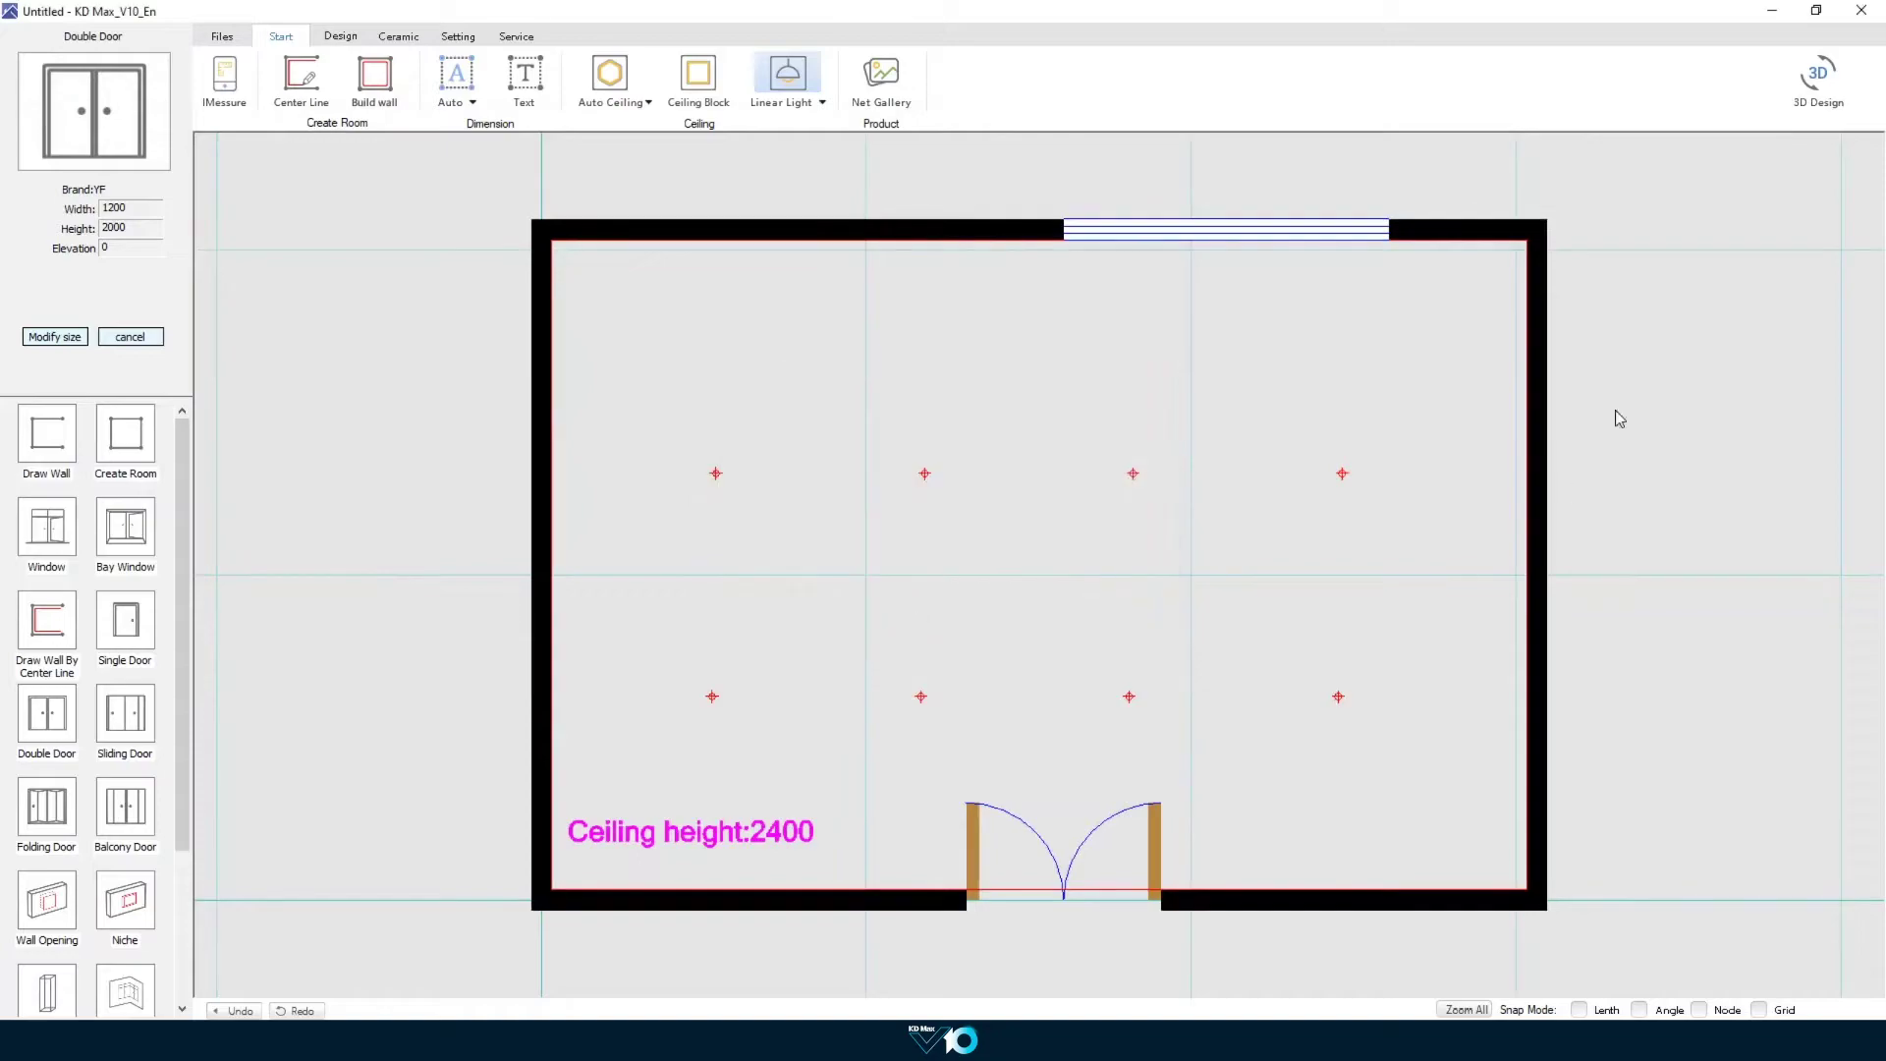
# Step: In the 3D kitchen template settings, choose the Straight door shape with YGBS colour
pyautogui.click(1818, 82)
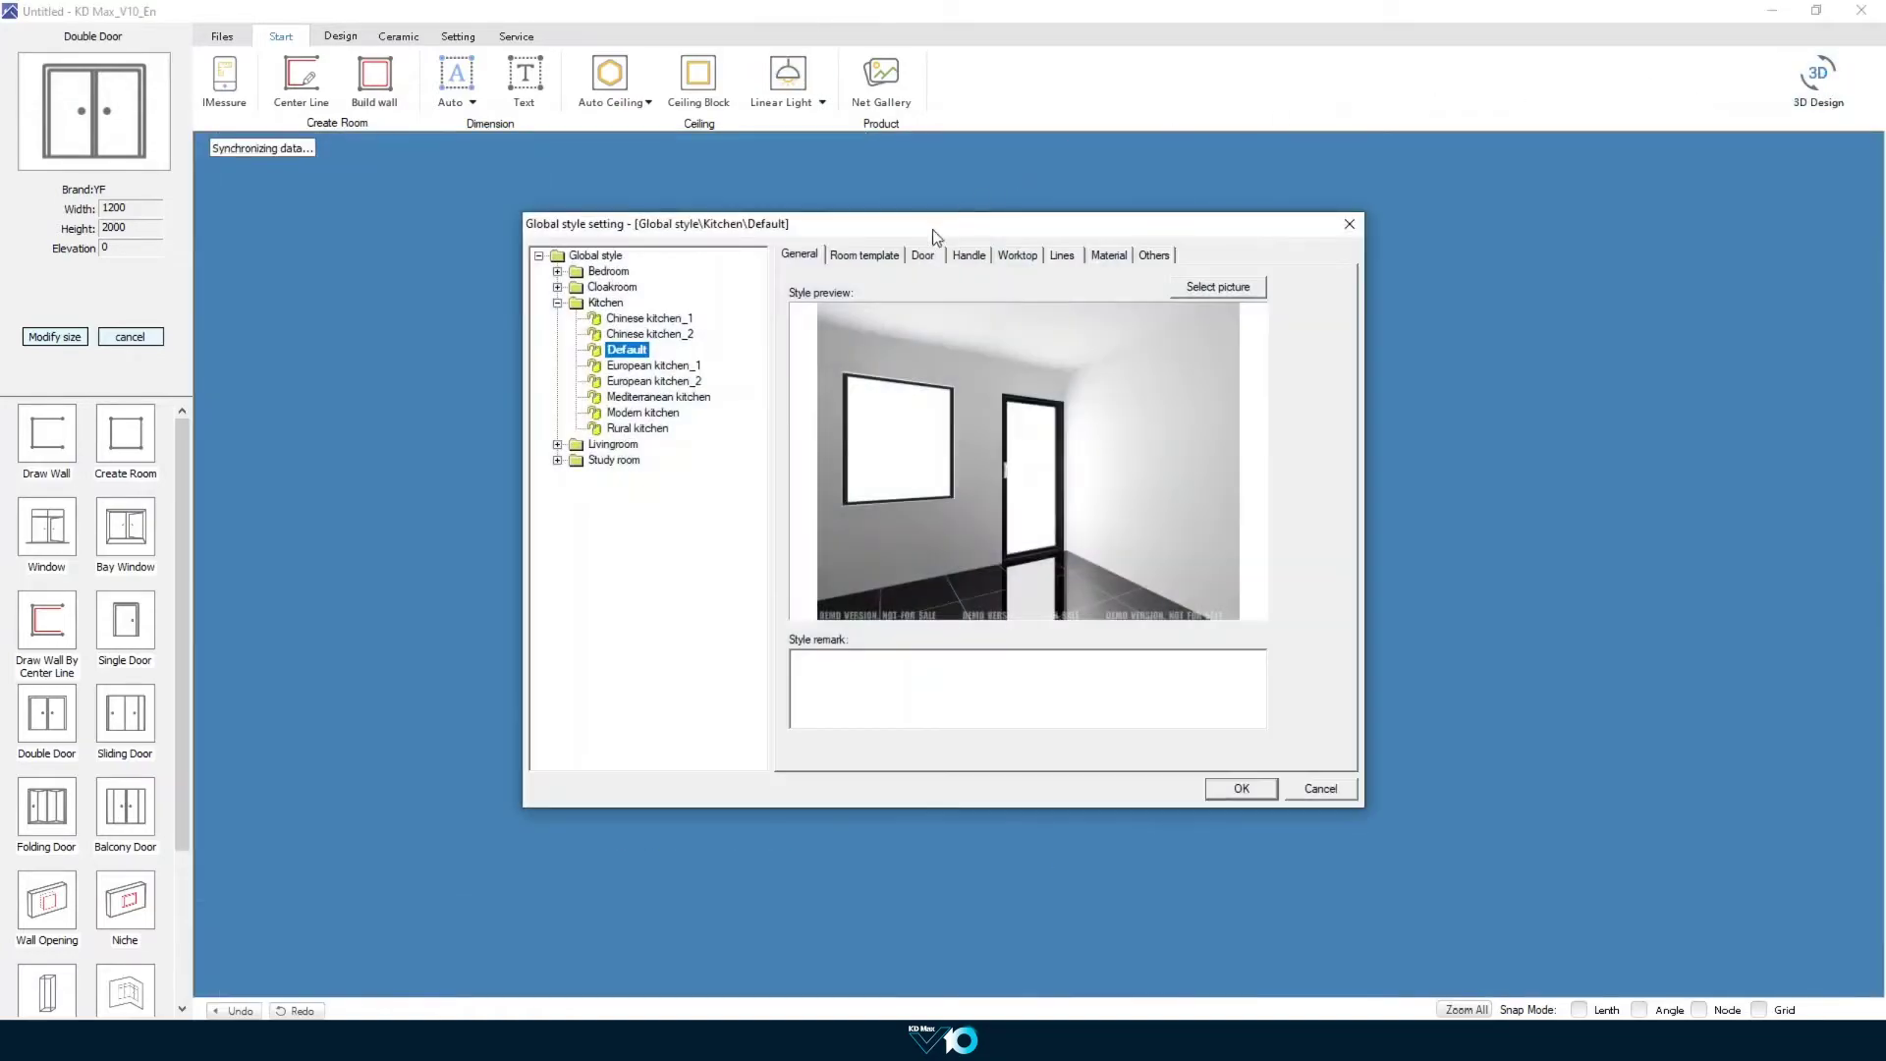
pyautogui.click(864, 256)
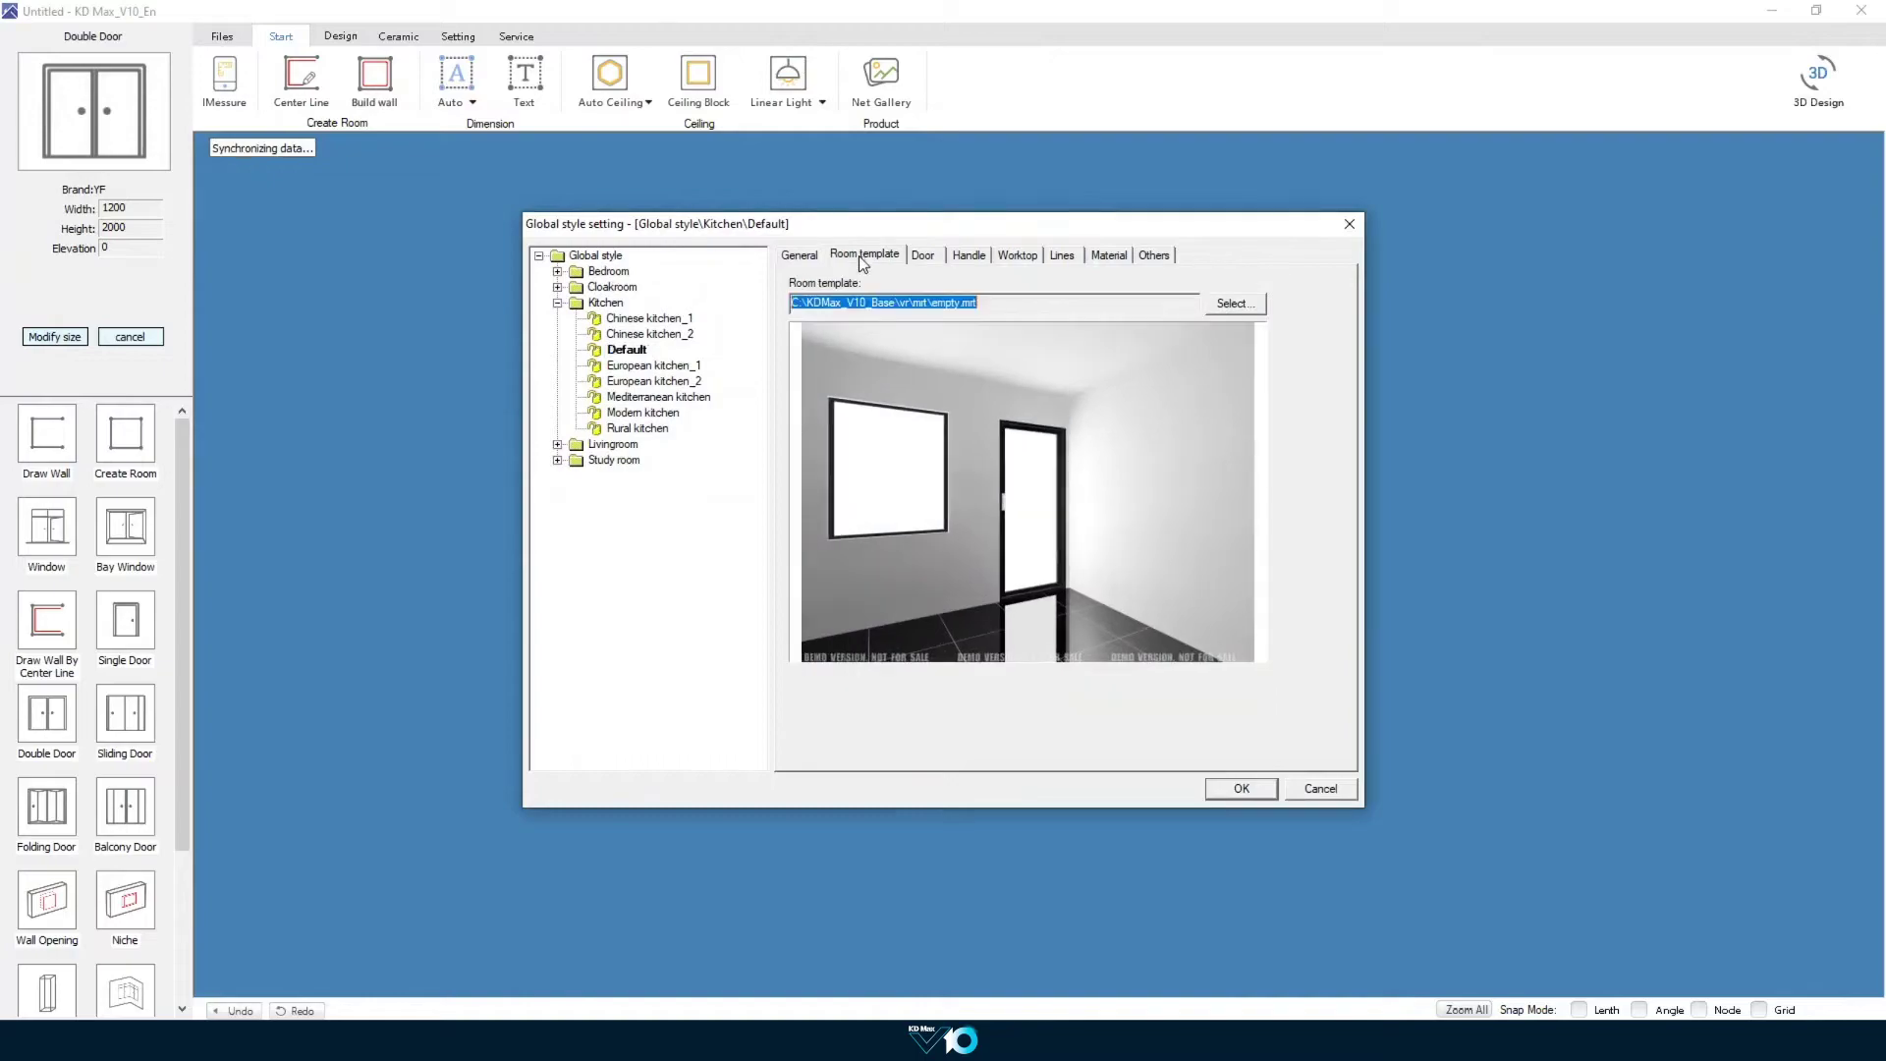
pyautogui.click(923, 256)
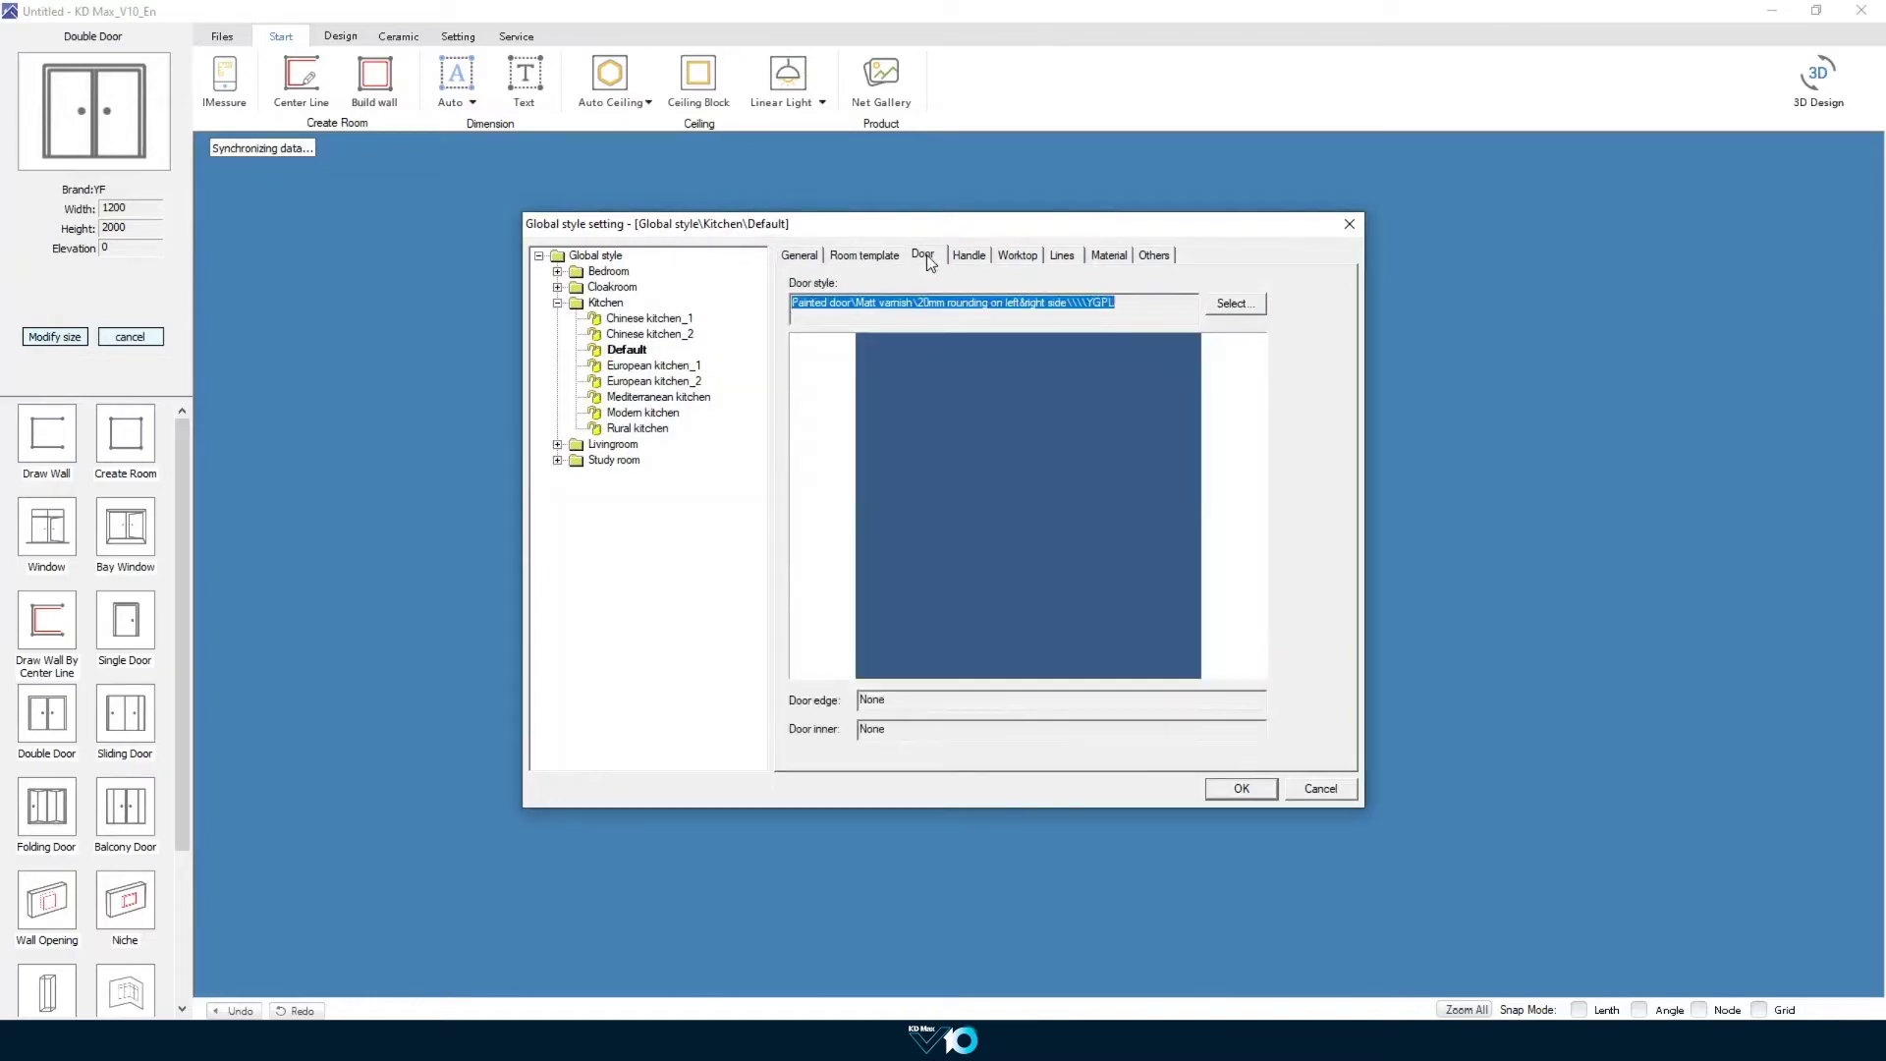
pyautogui.click(1234, 305)
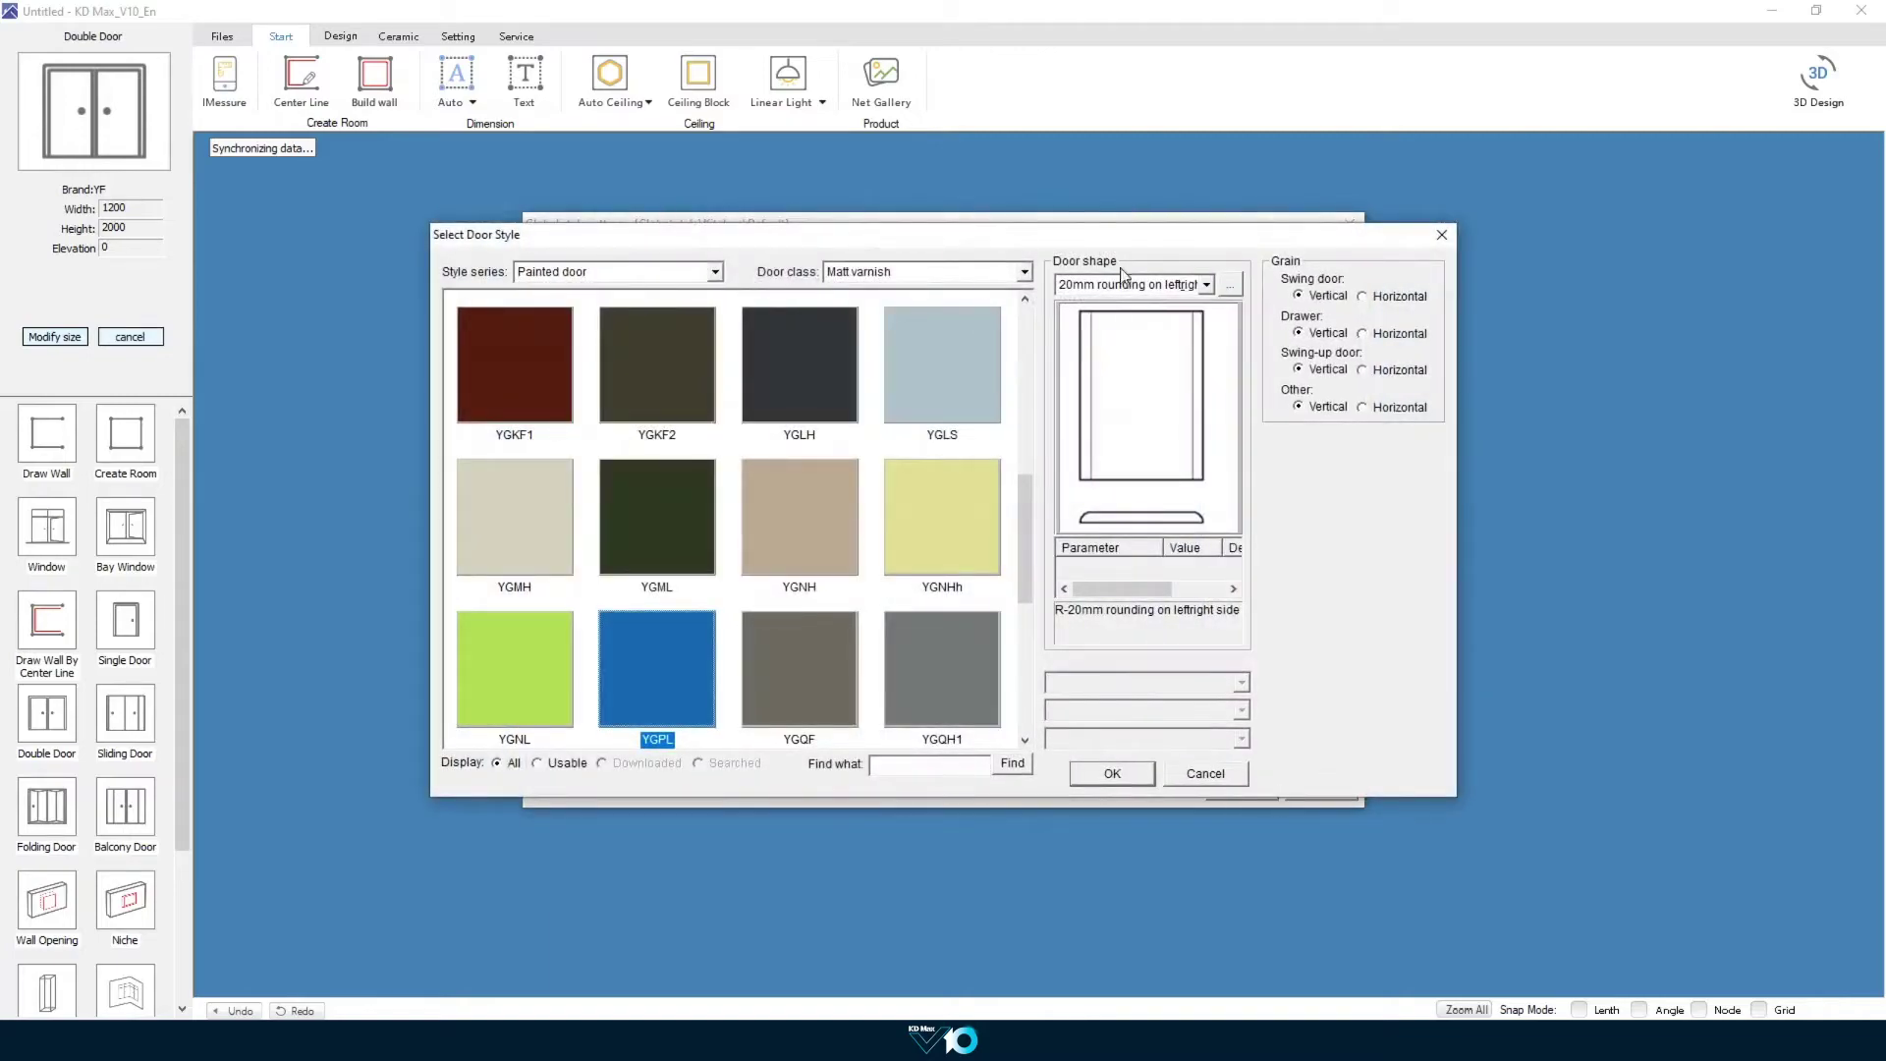
pyautogui.click(1229, 285)
pyautogui.scroll(-10, 1045, 443)
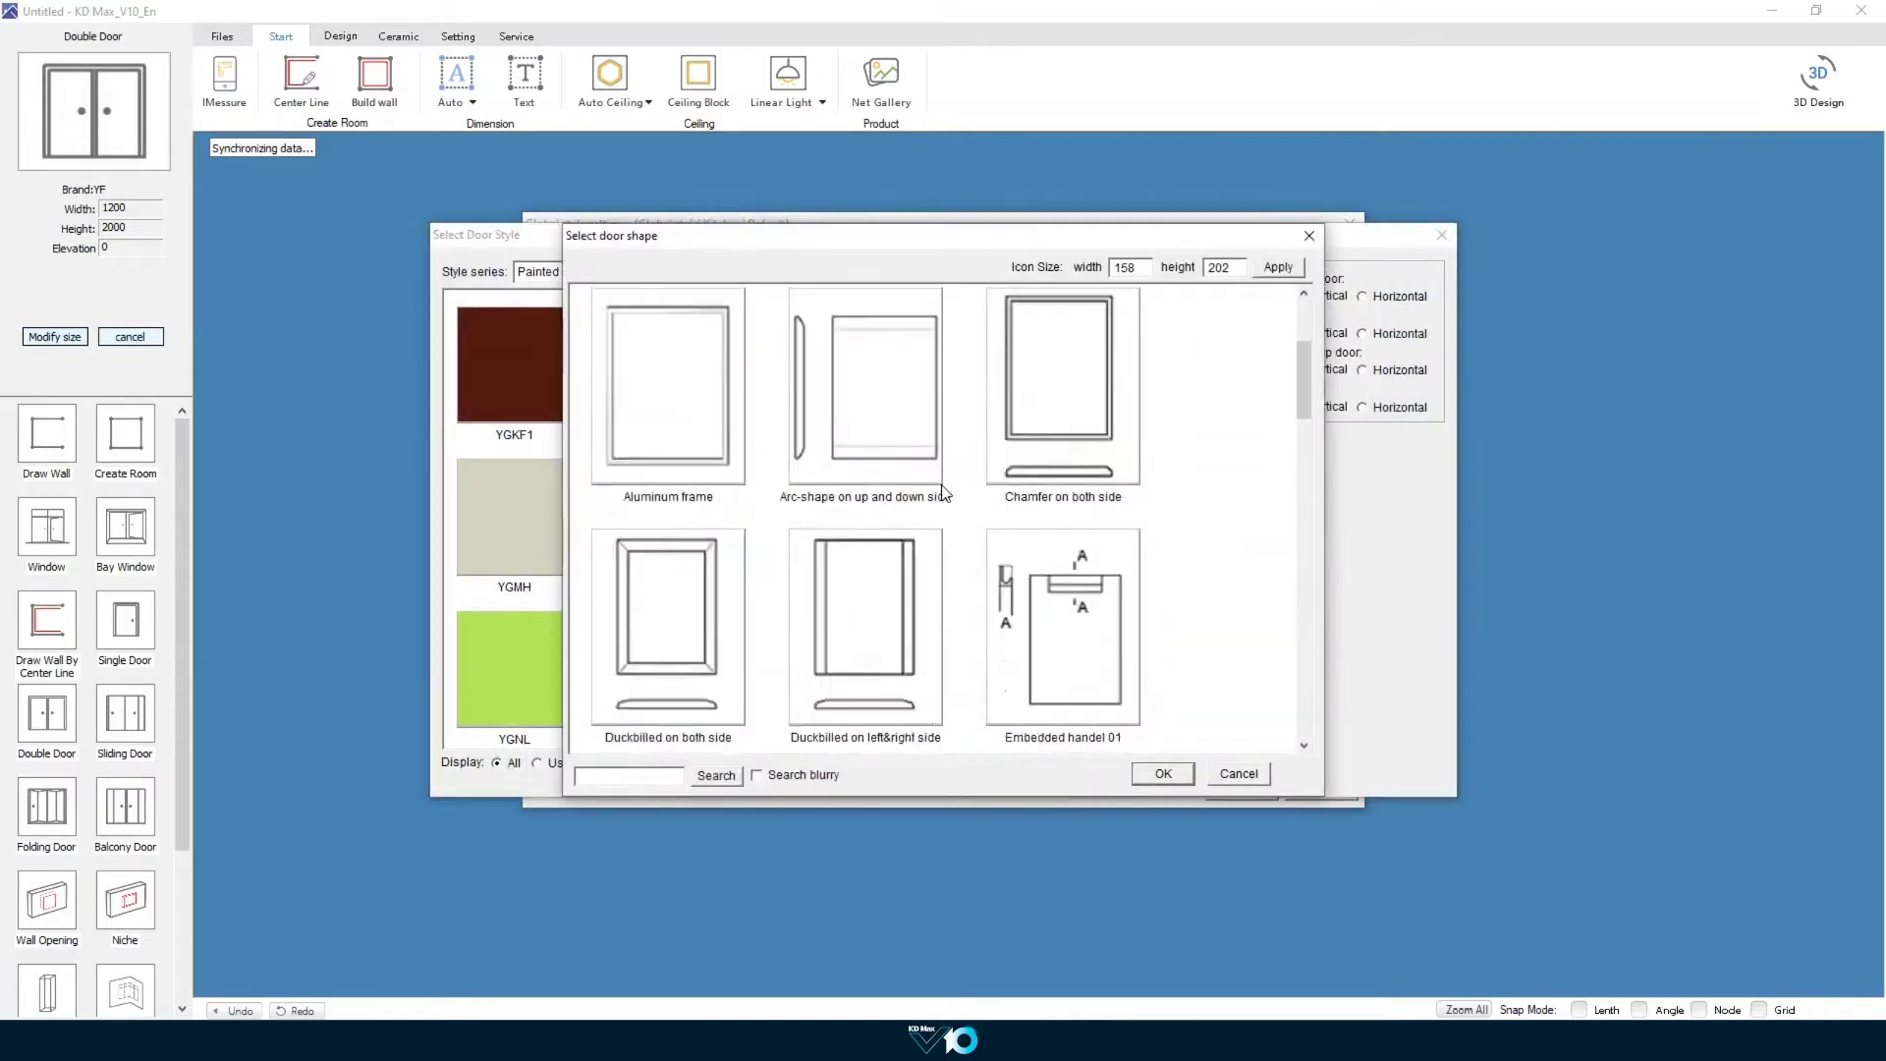
pyautogui.scroll(-5, 712, 656)
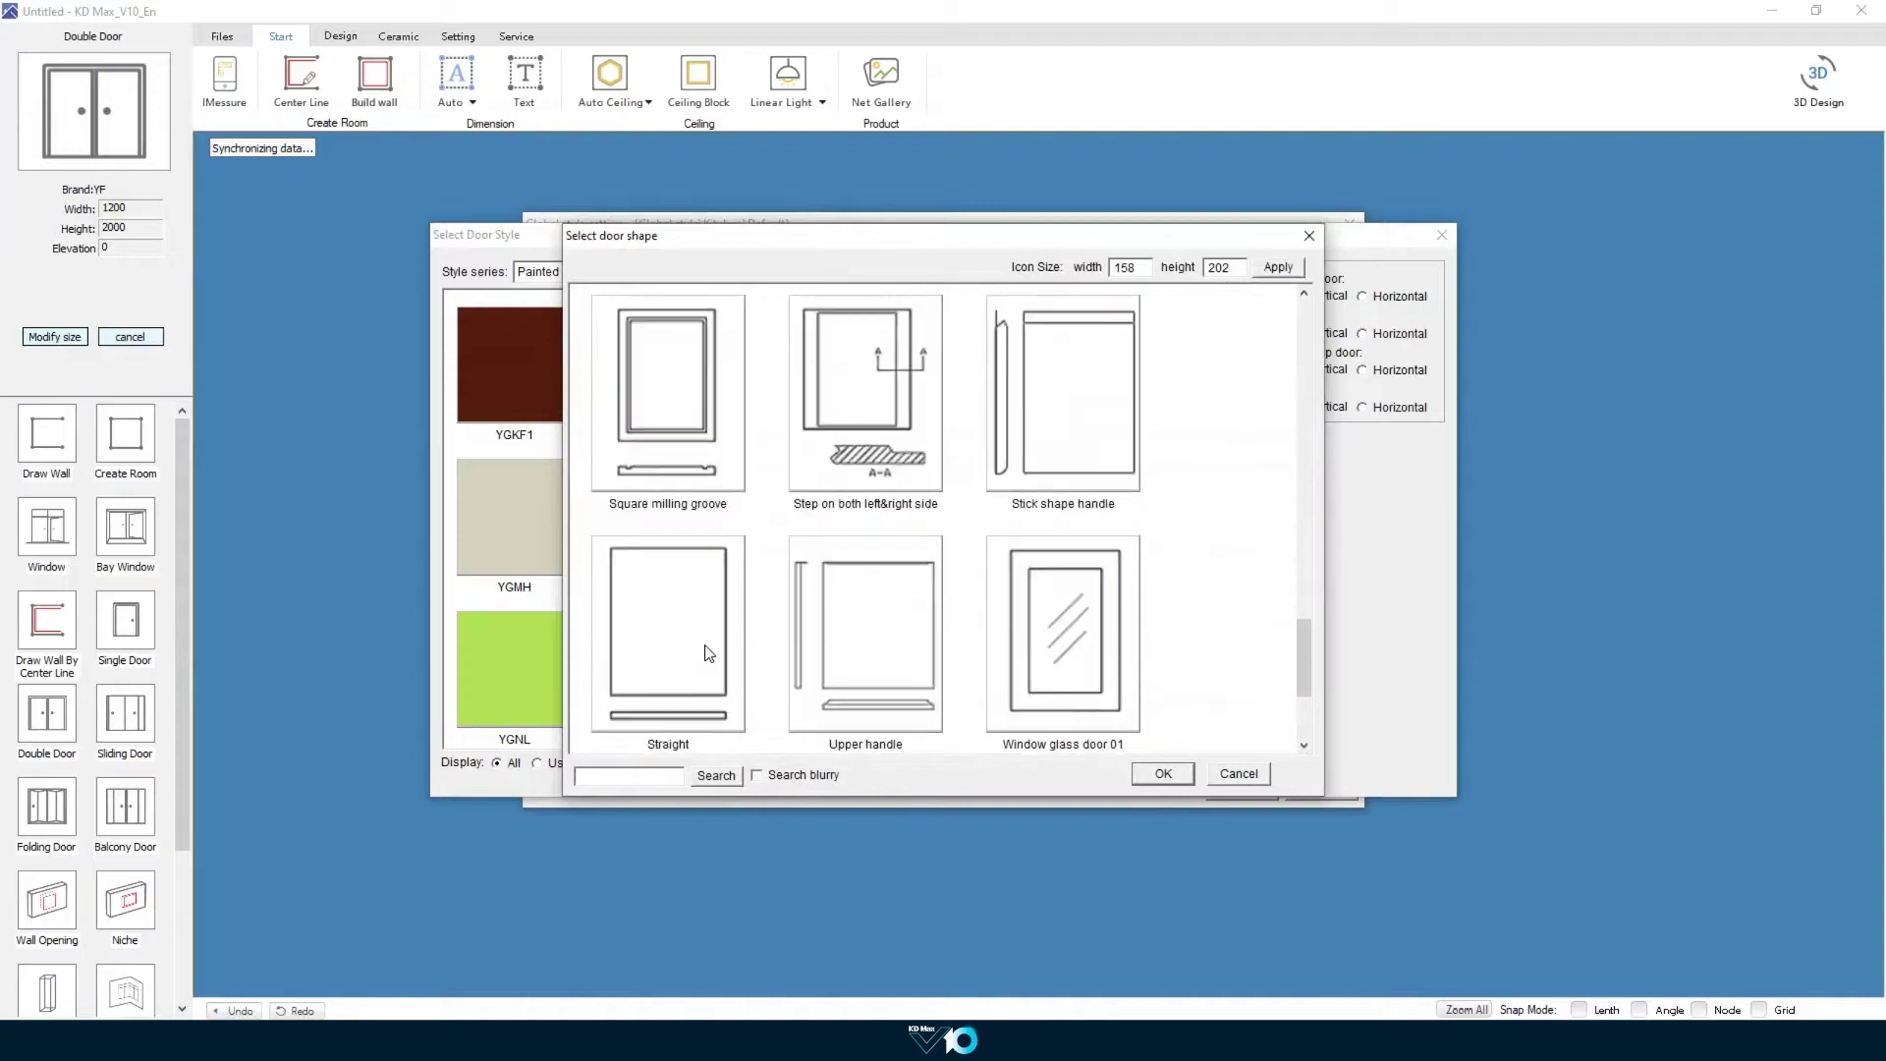
pyautogui.click(678, 438)
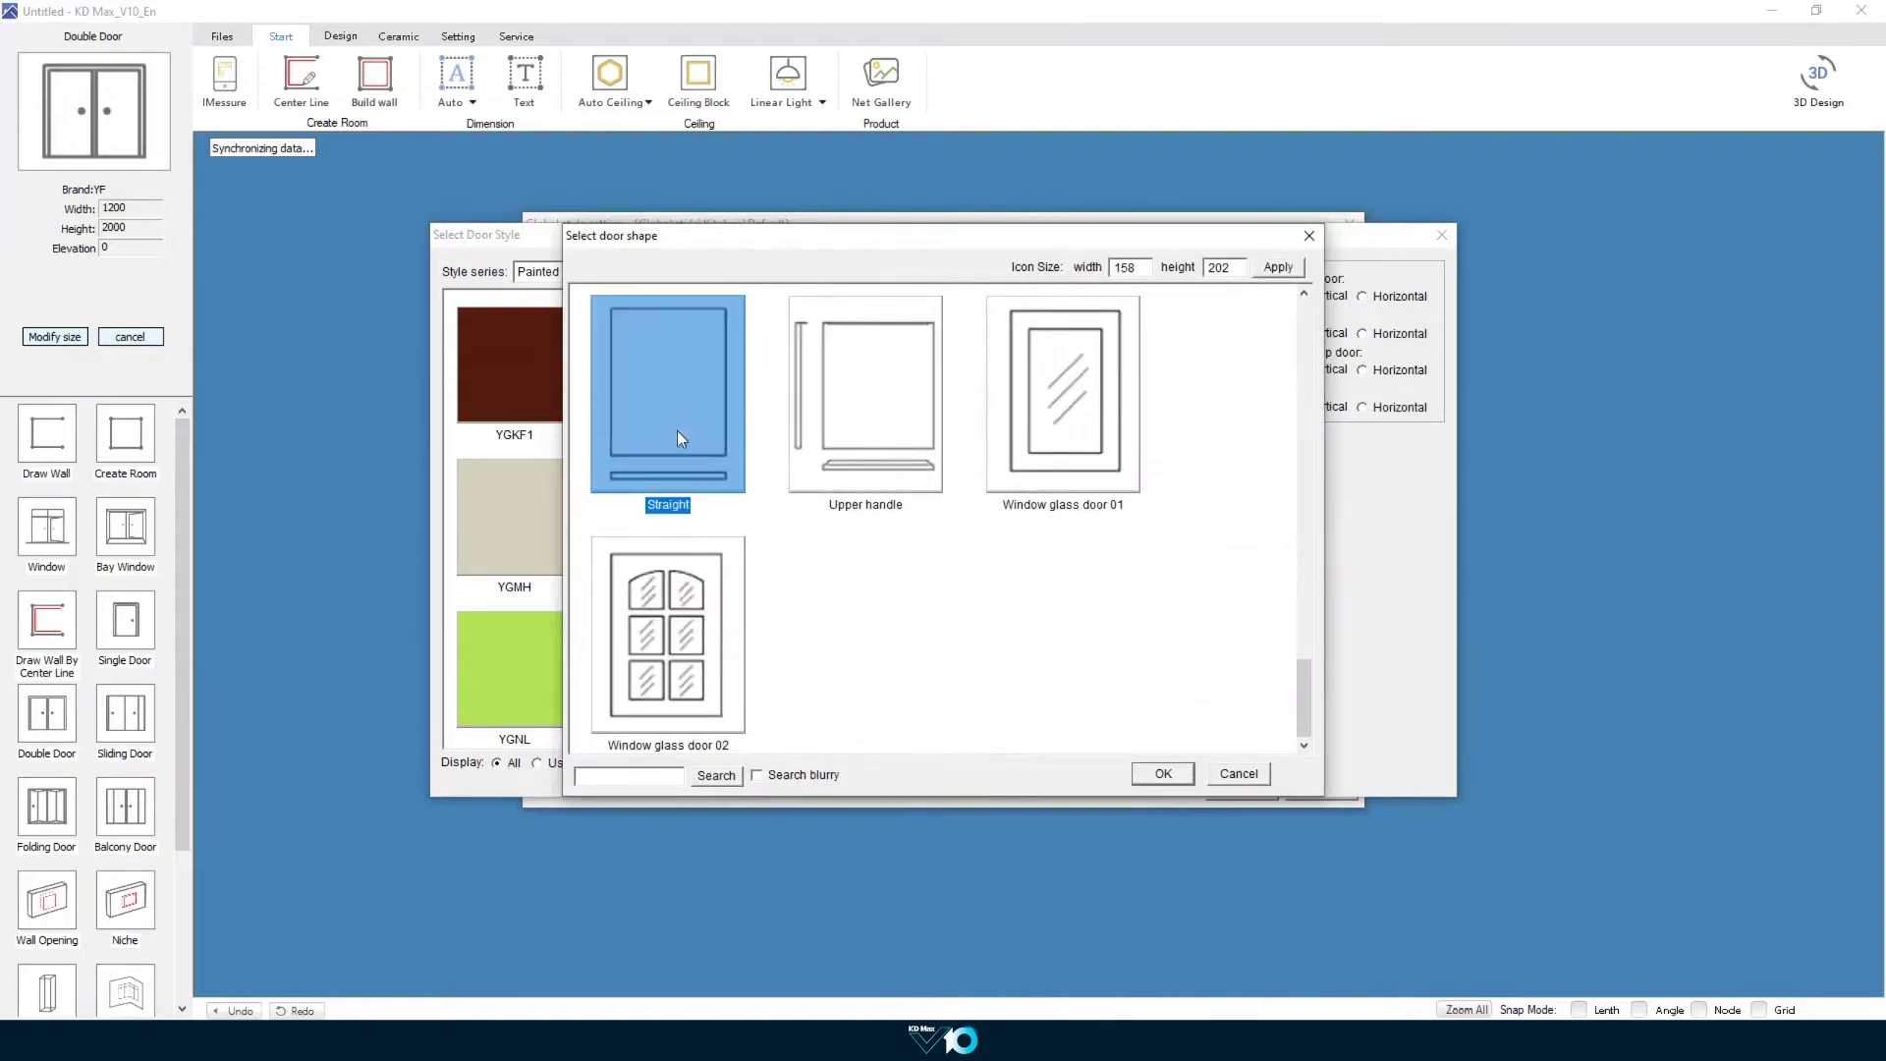
pyautogui.click(1163, 774)
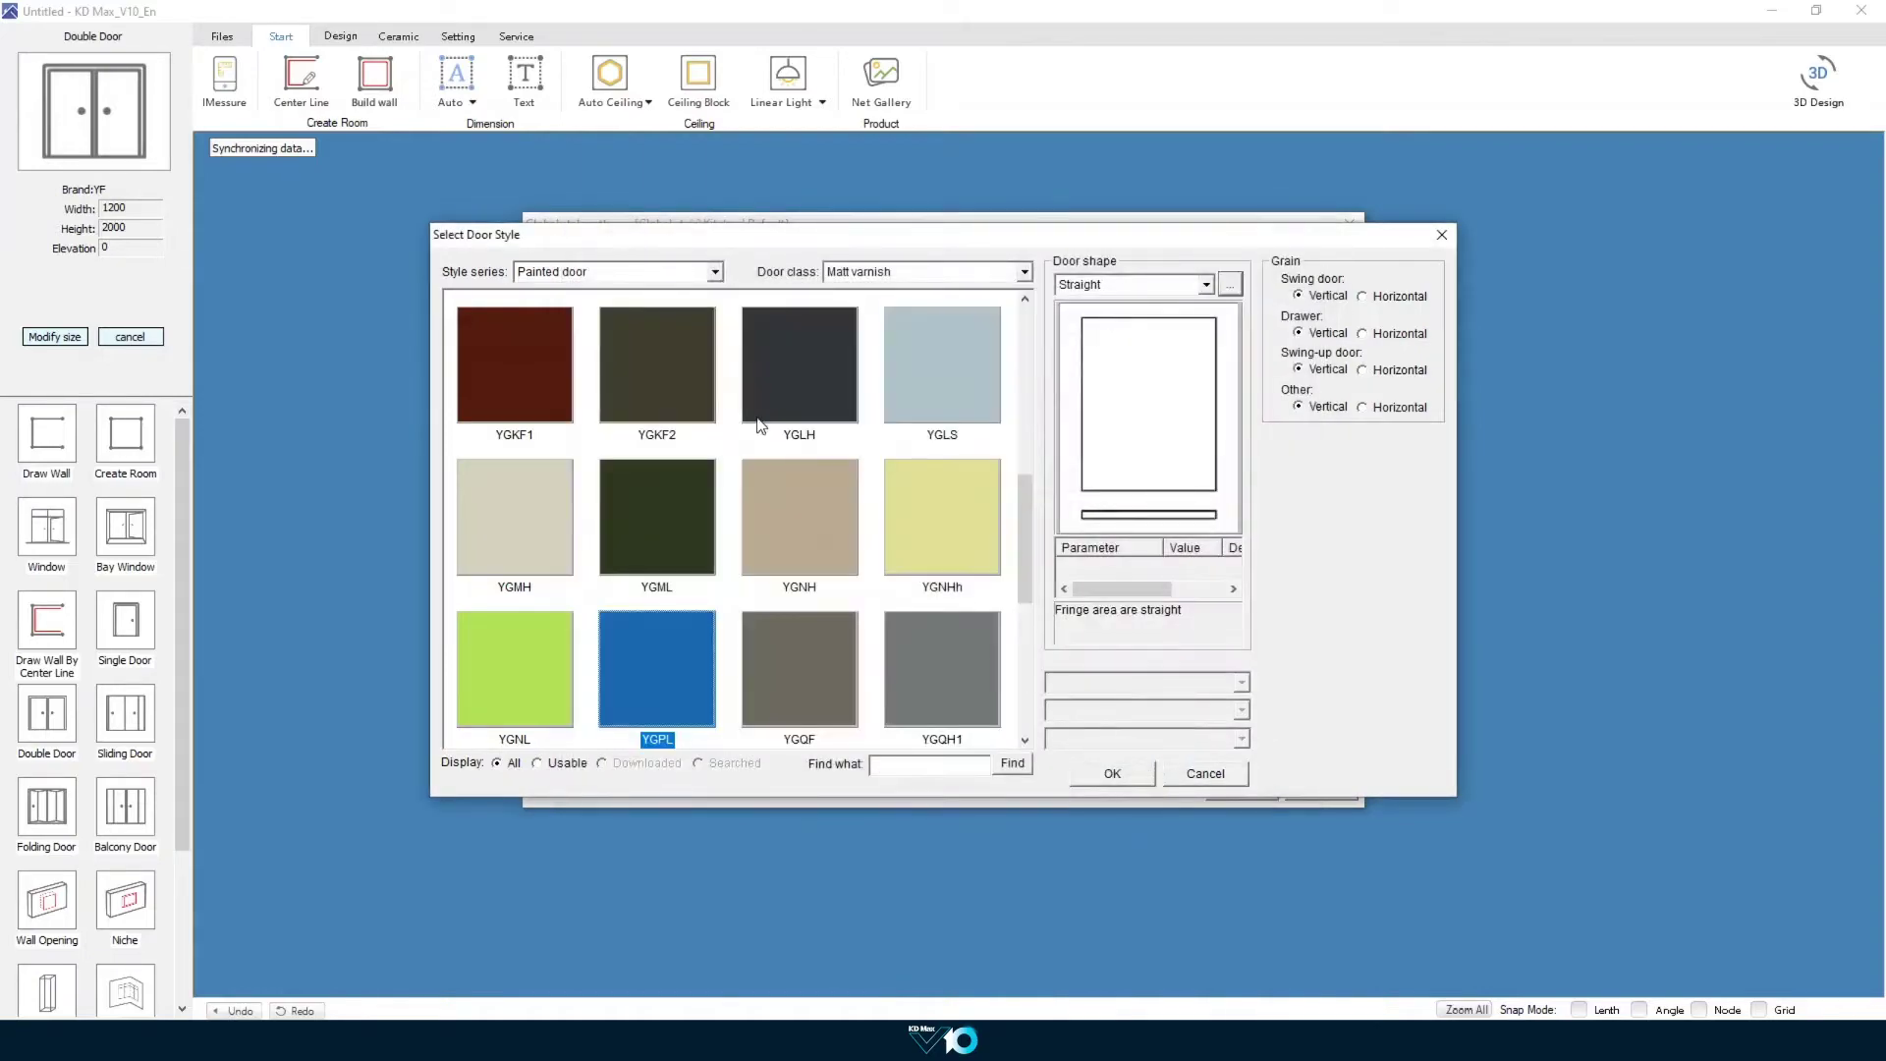
pyautogui.scroll(5, 756, 422)
pyautogui.click(764, 351)
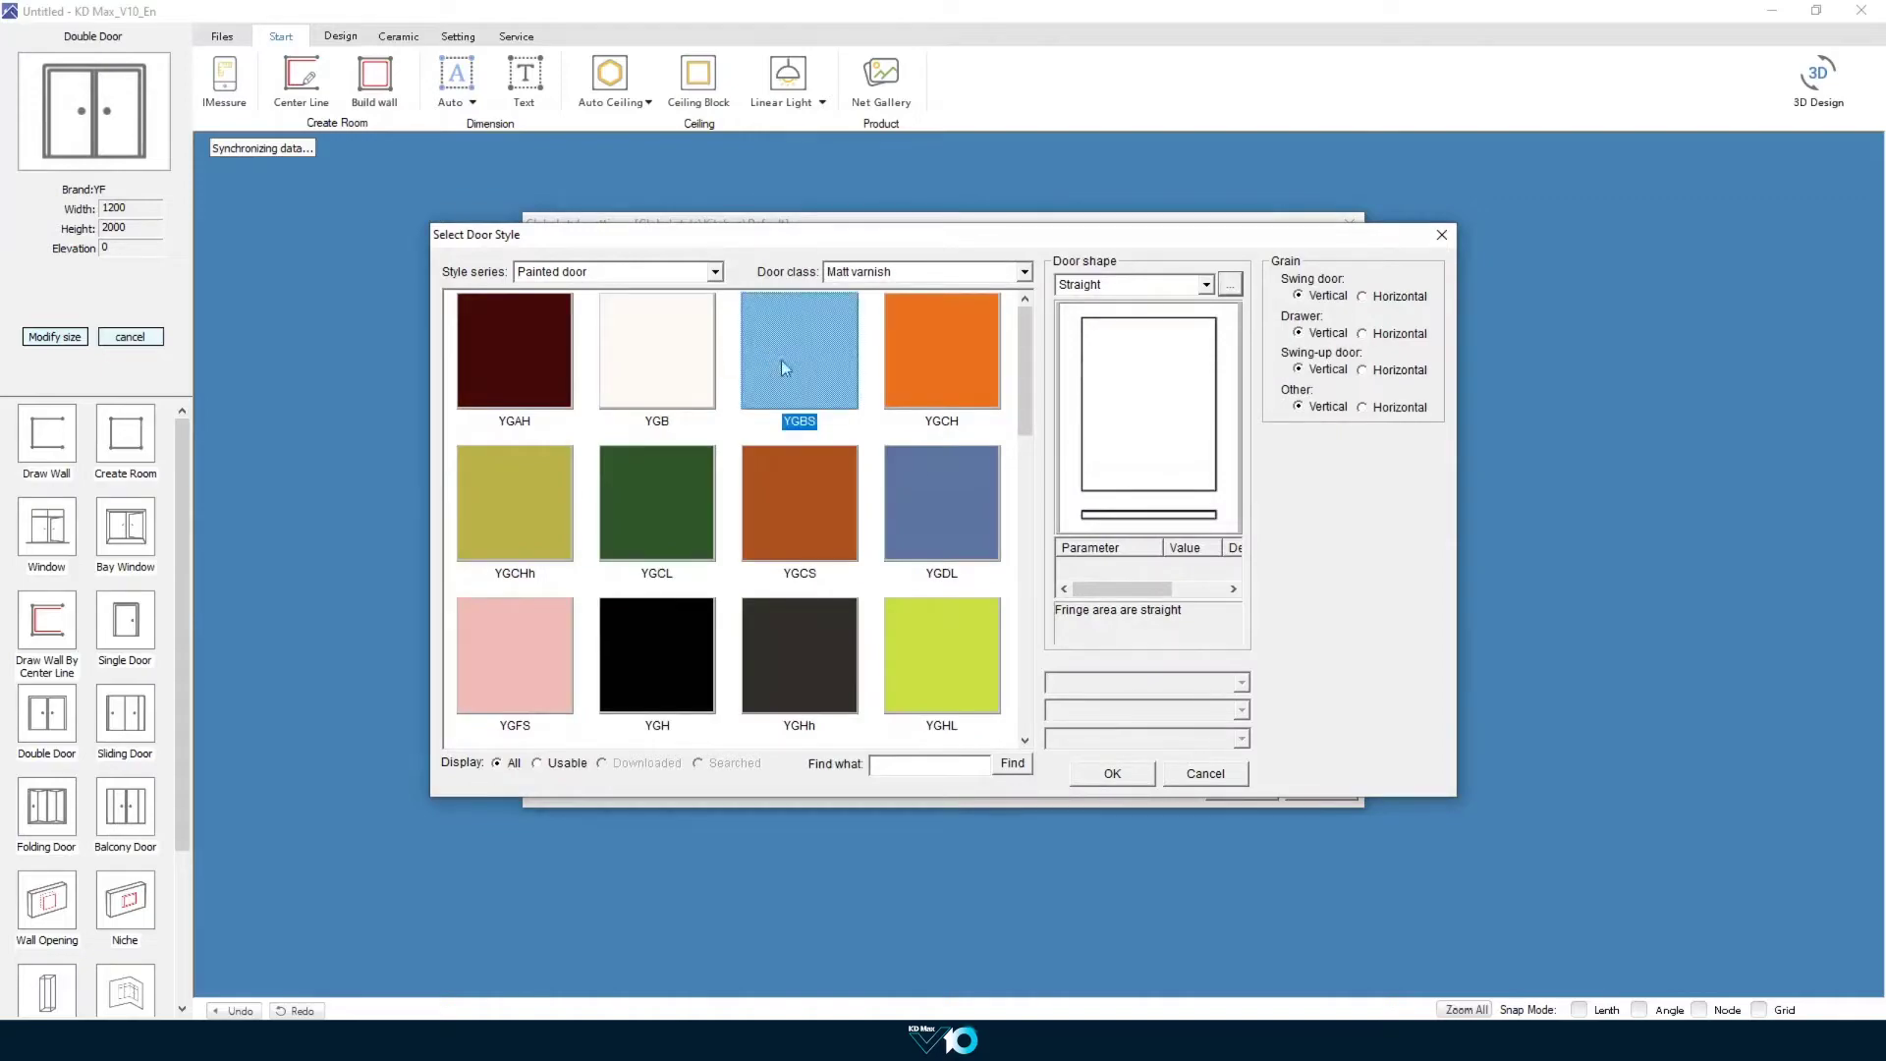
pyautogui.click(1112, 774)
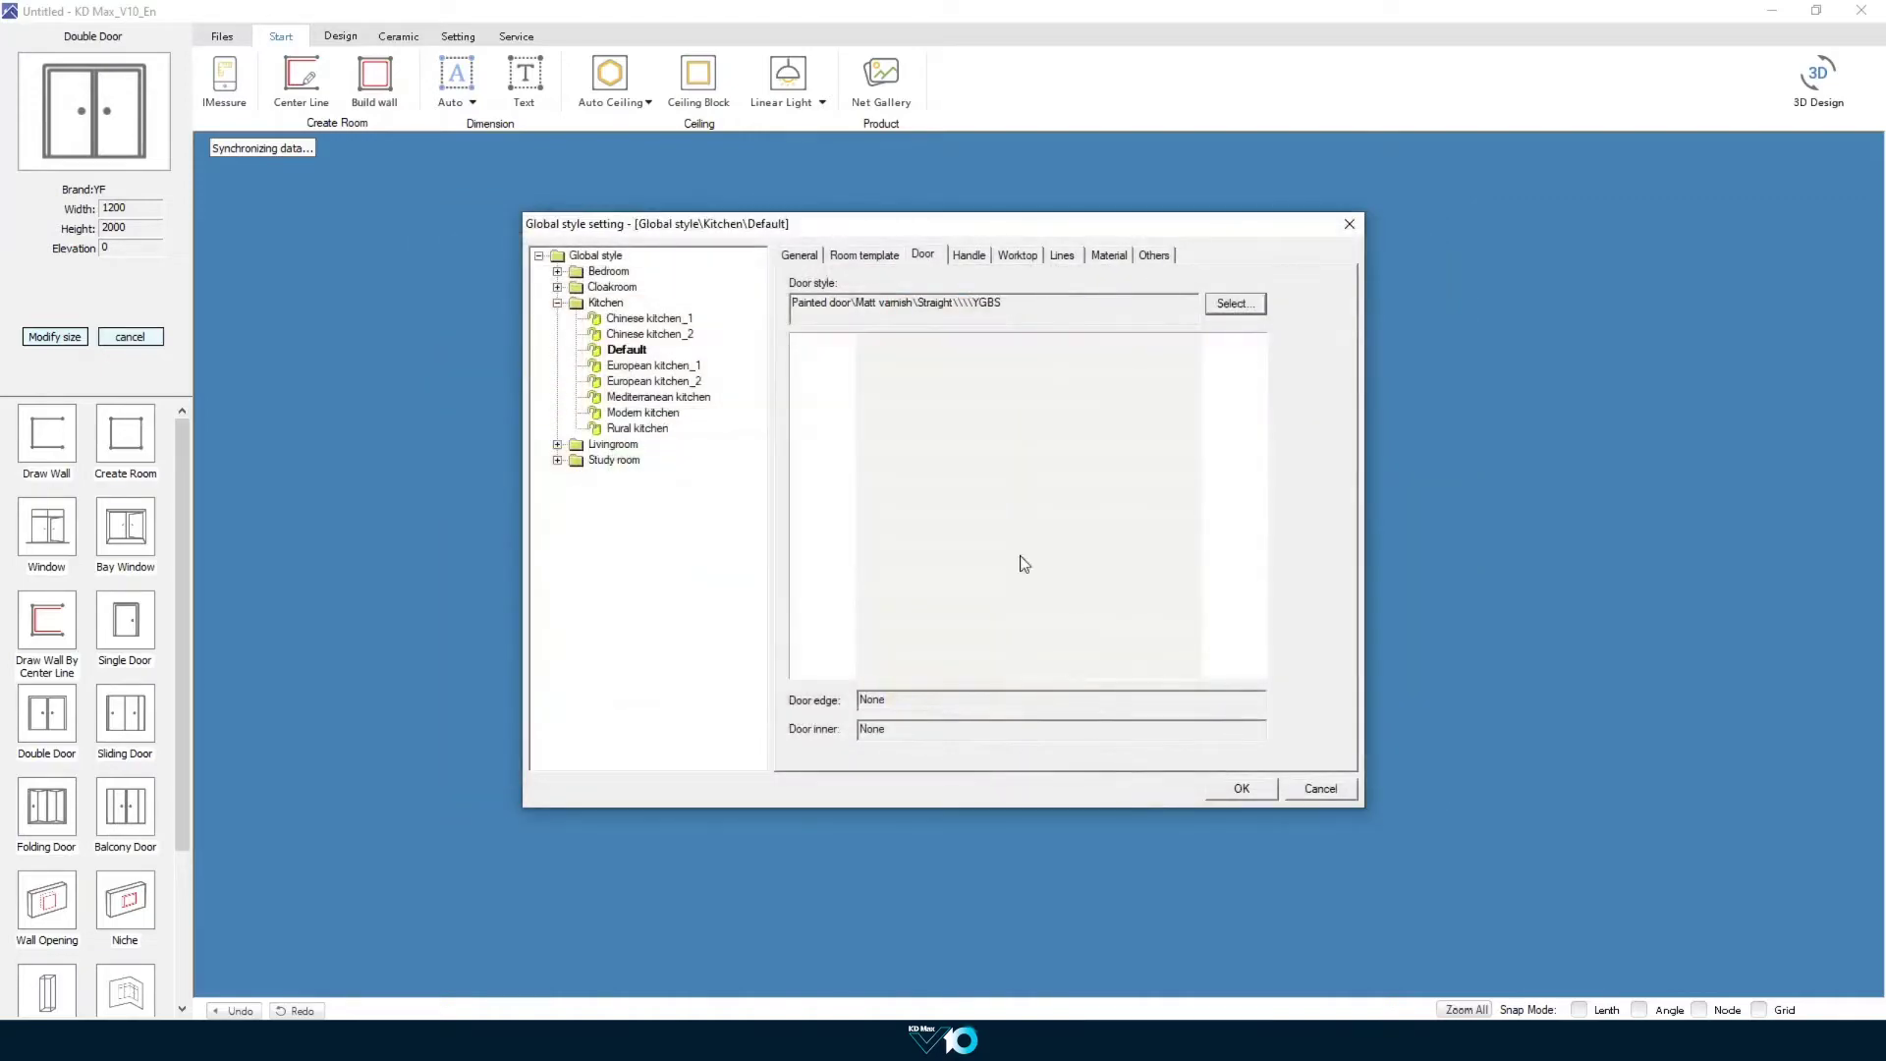
# Step: Use handle_0023 for rotary doors and apply it to up-open, sliding doors and drawers
pyautogui.click(969, 257)
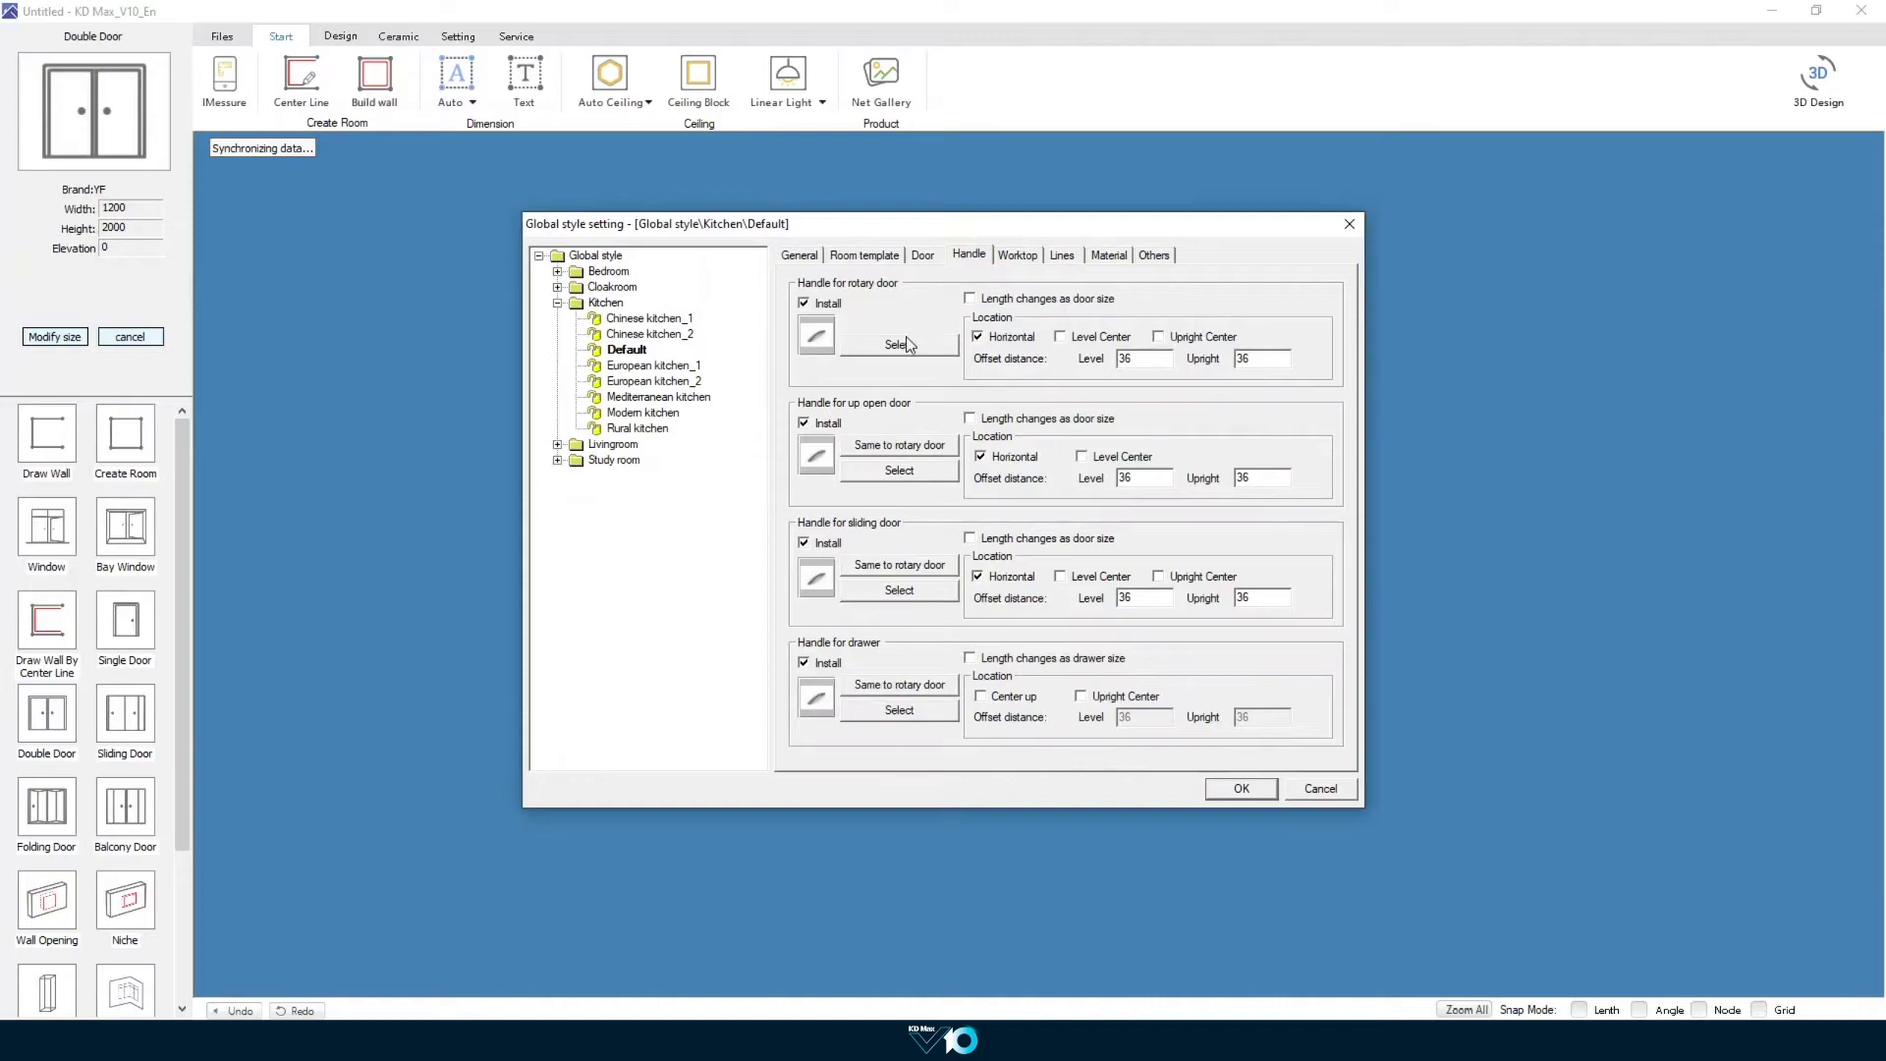
pyautogui.click(899, 344)
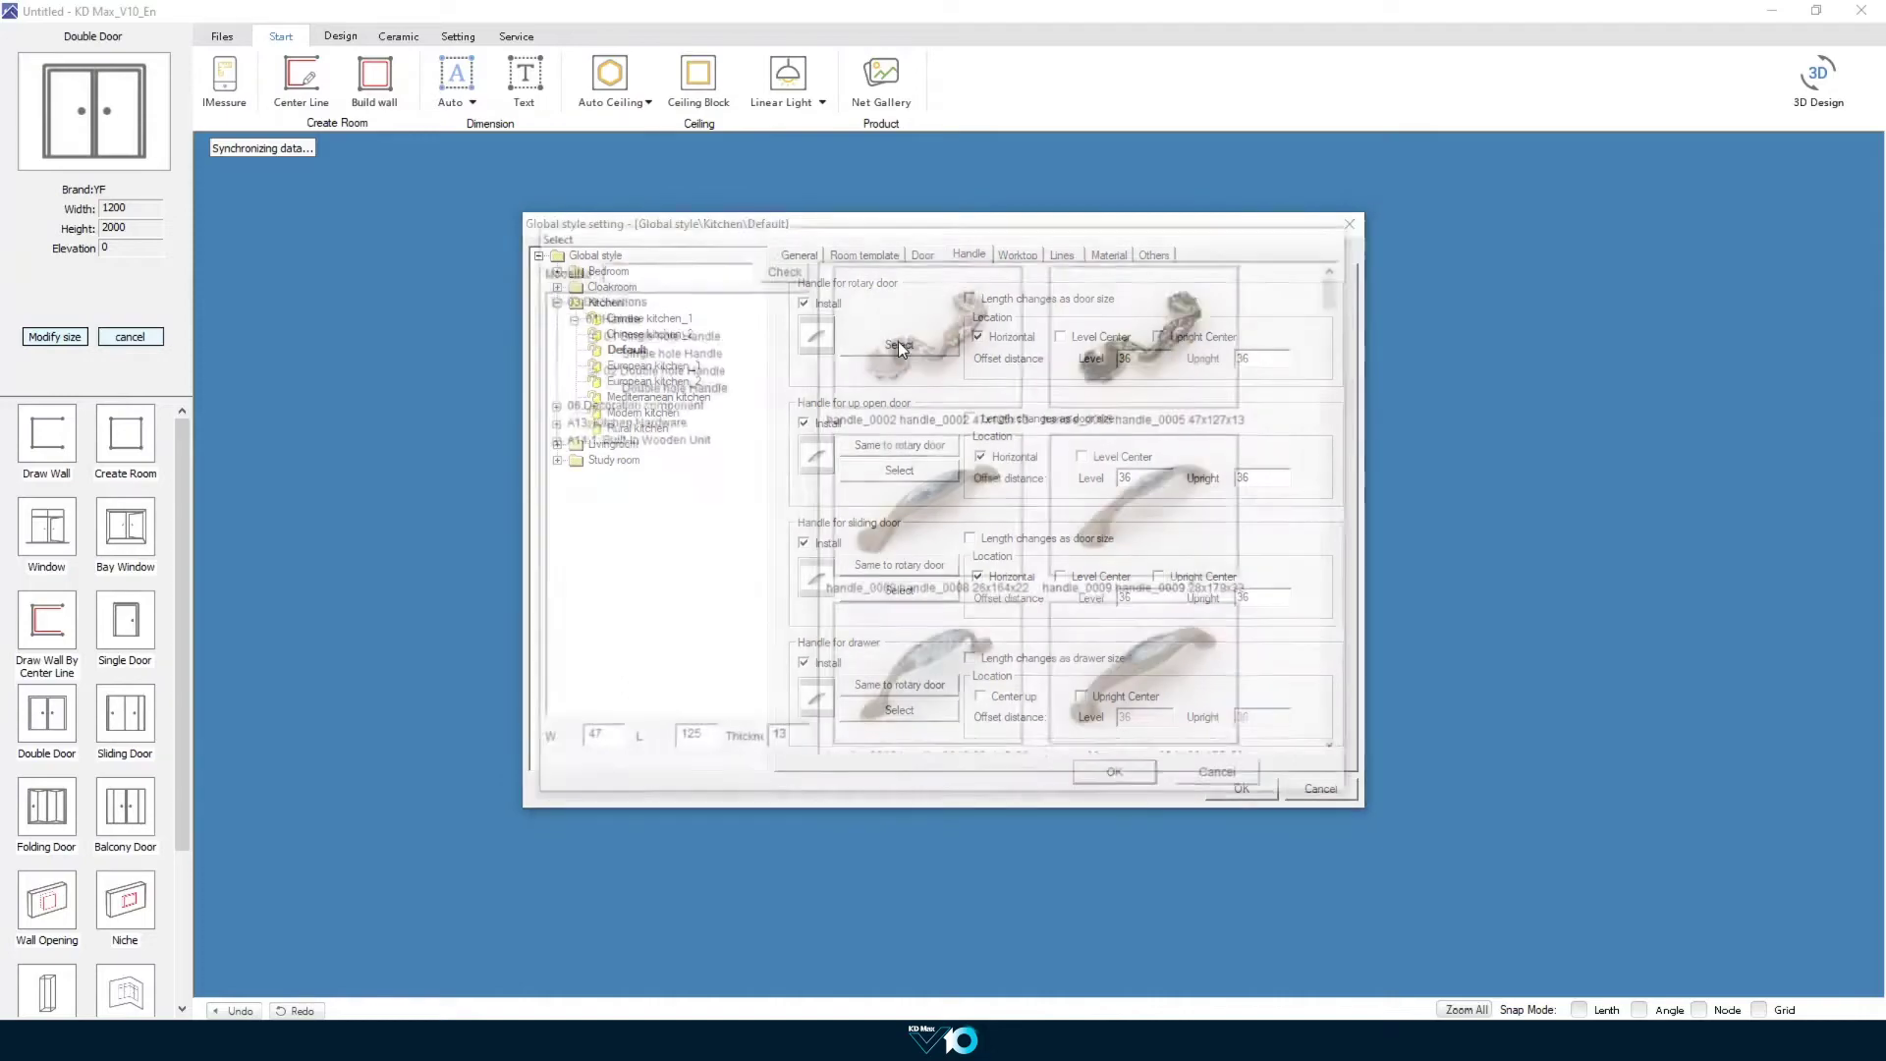
pyautogui.scroll(-5, 1022, 462)
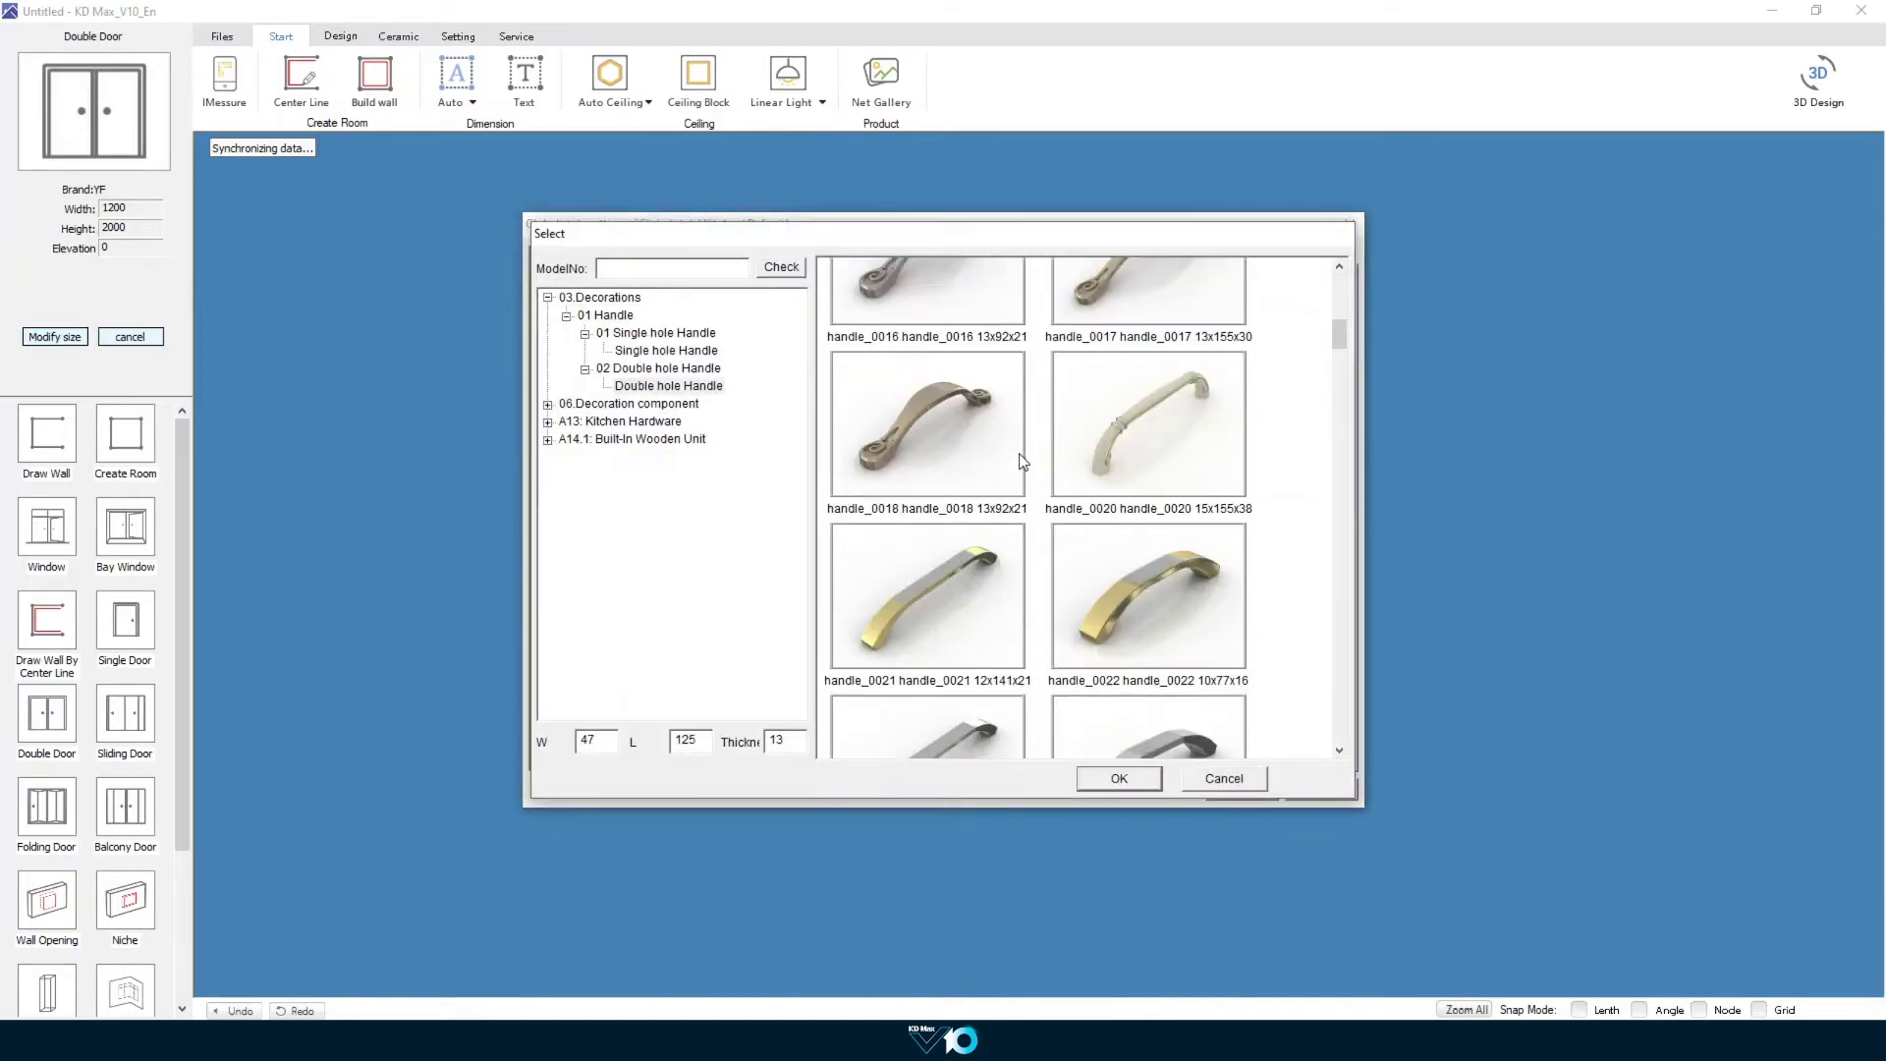
pyautogui.click(996, 503)
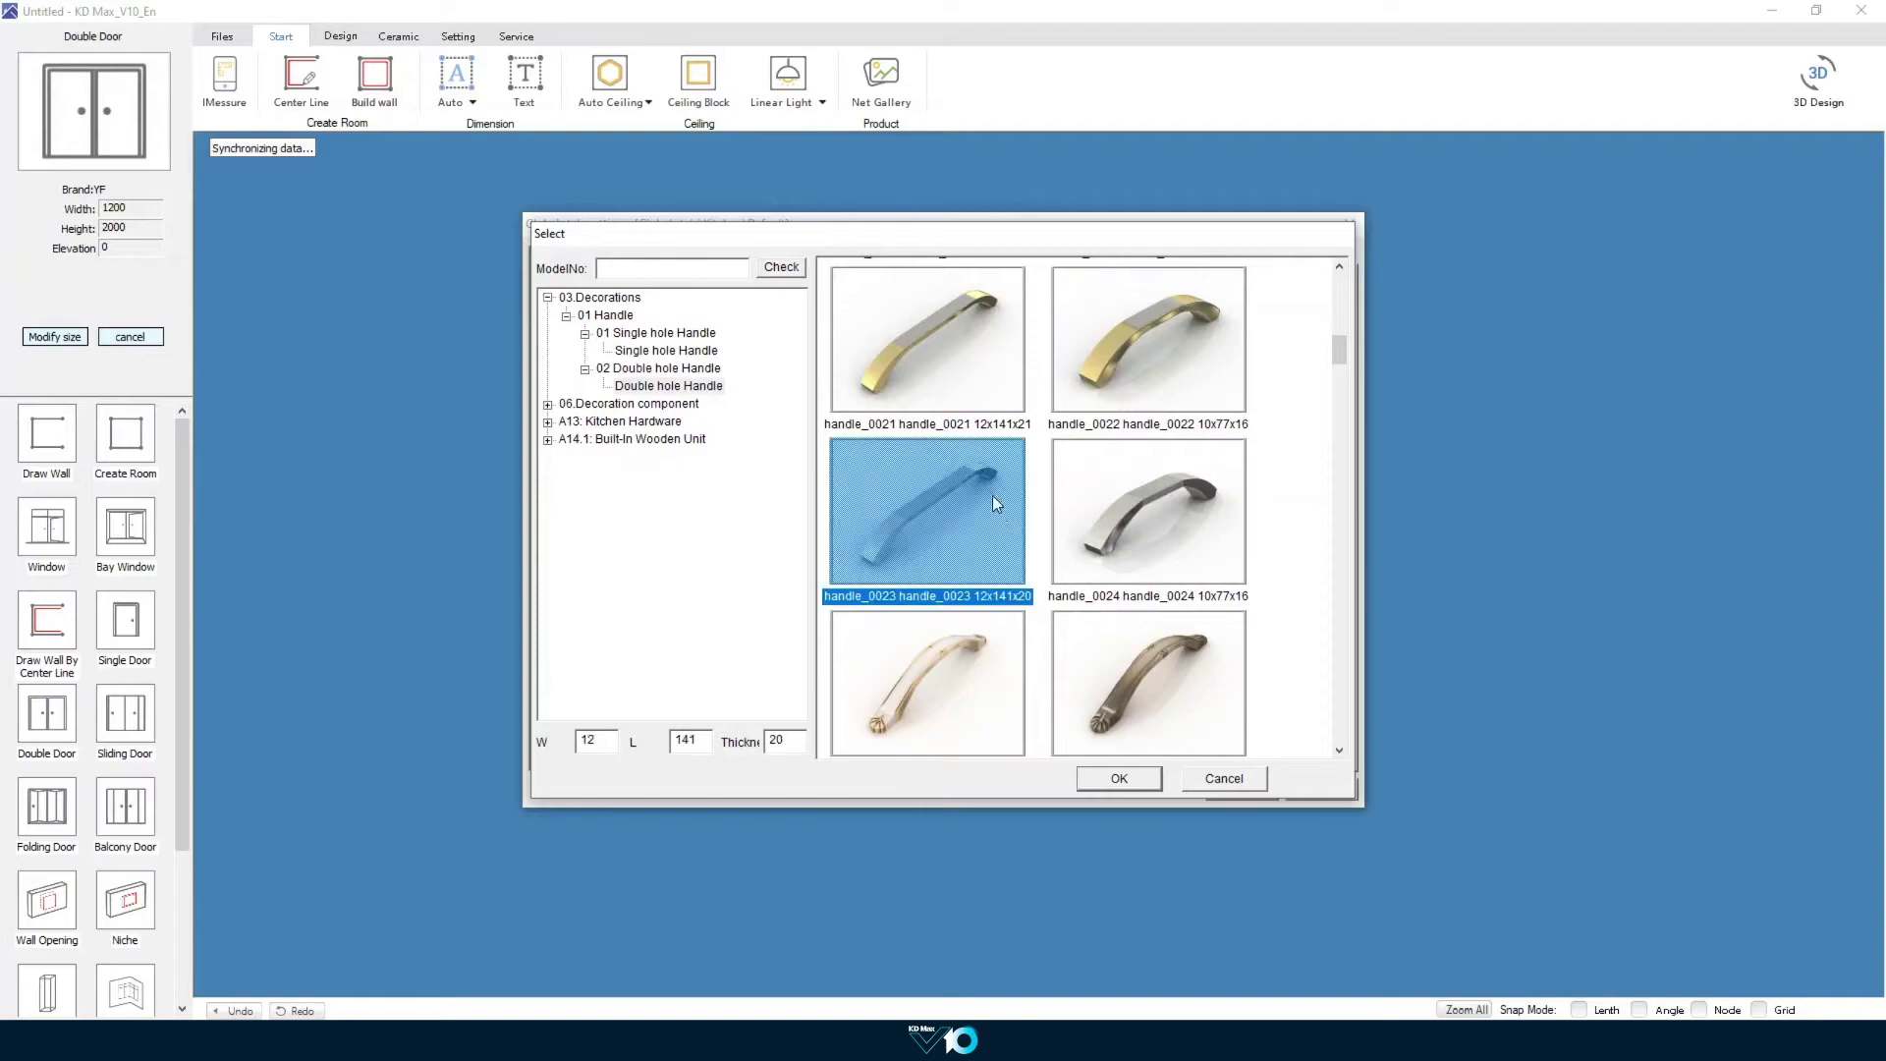
pyautogui.click(1119, 780)
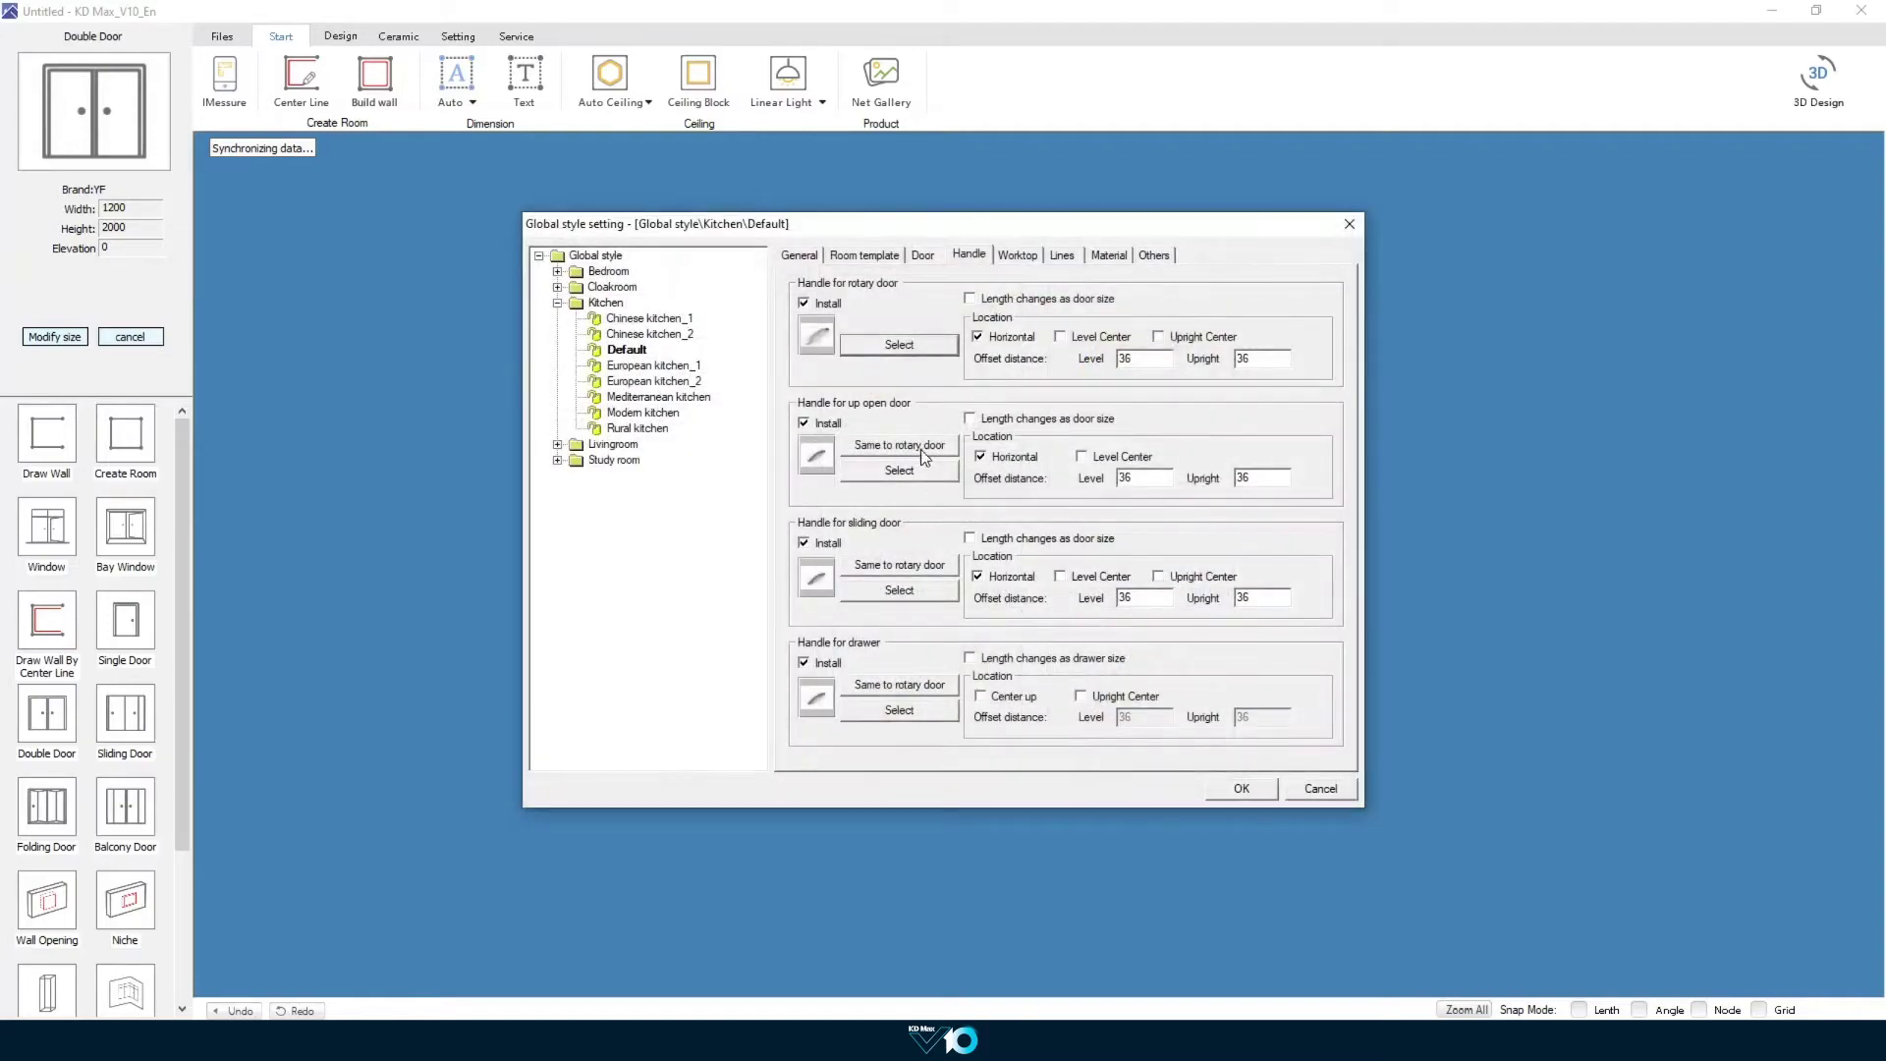
pyautogui.click(921, 451)
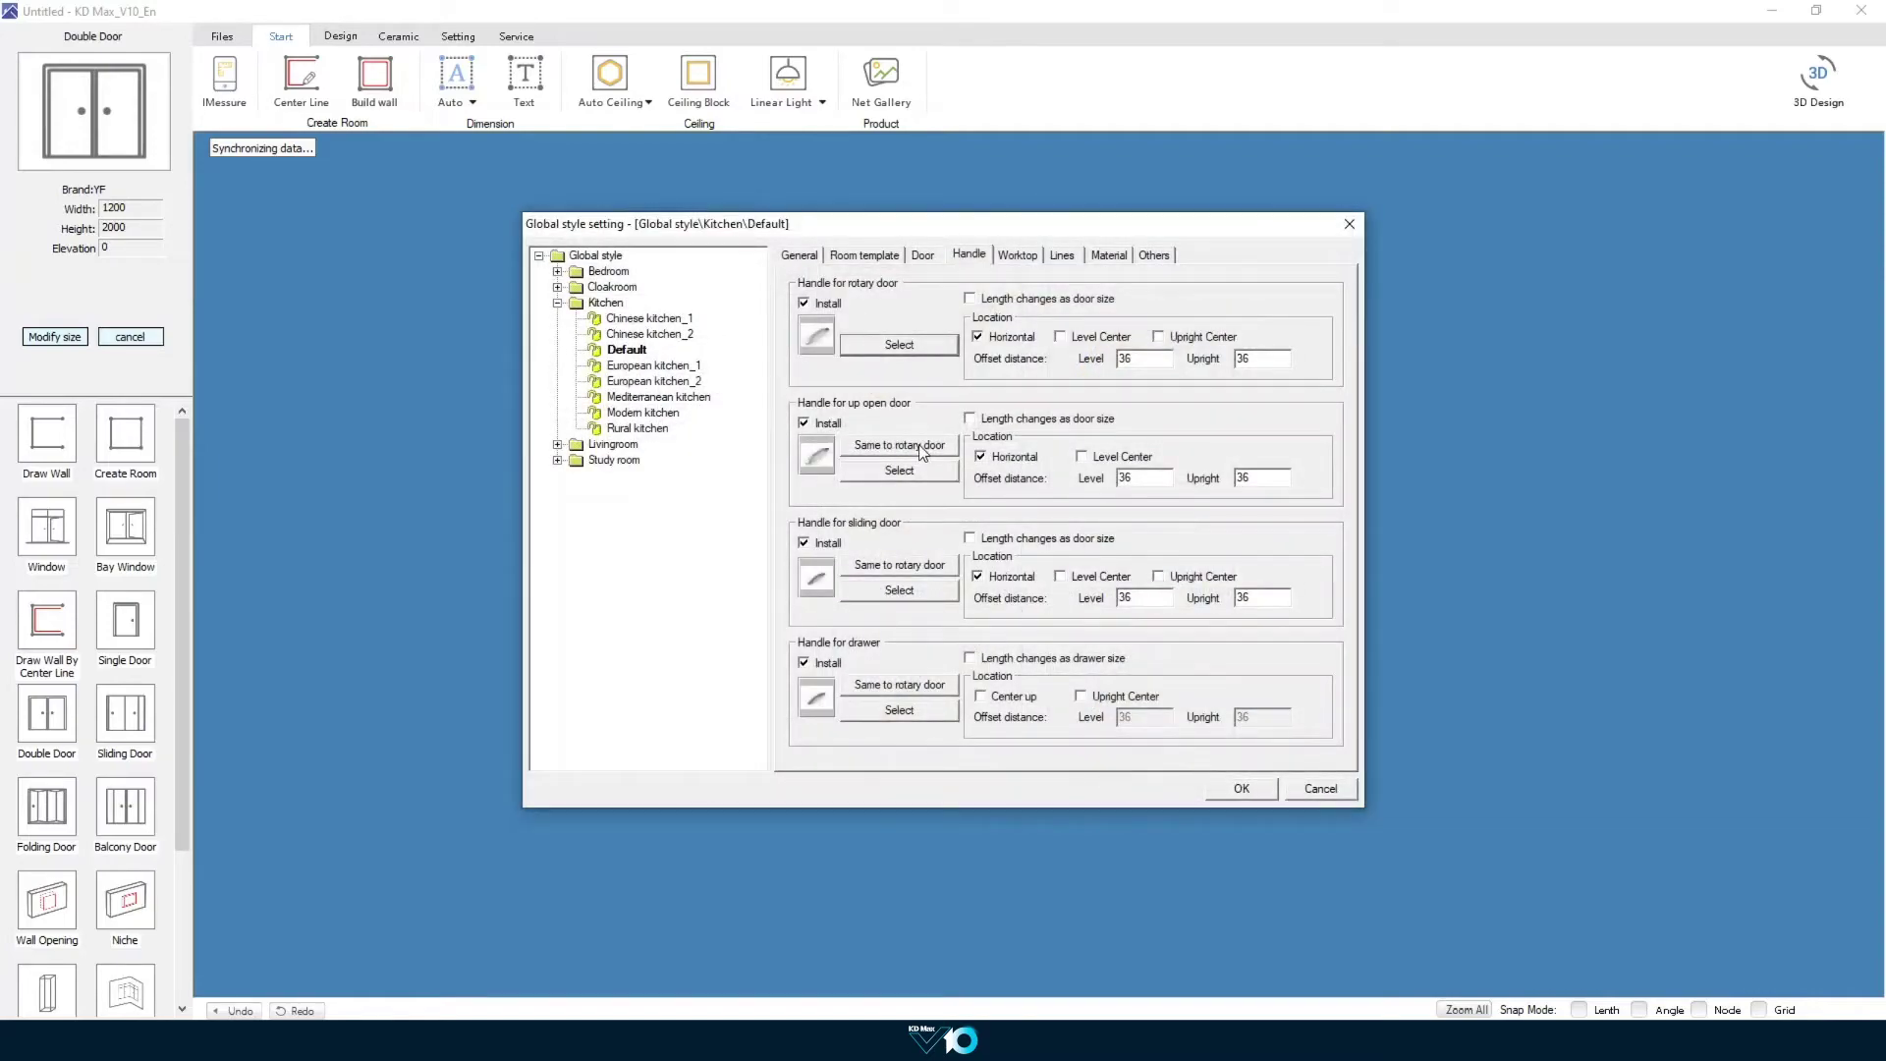
pyautogui.click(915, 570)
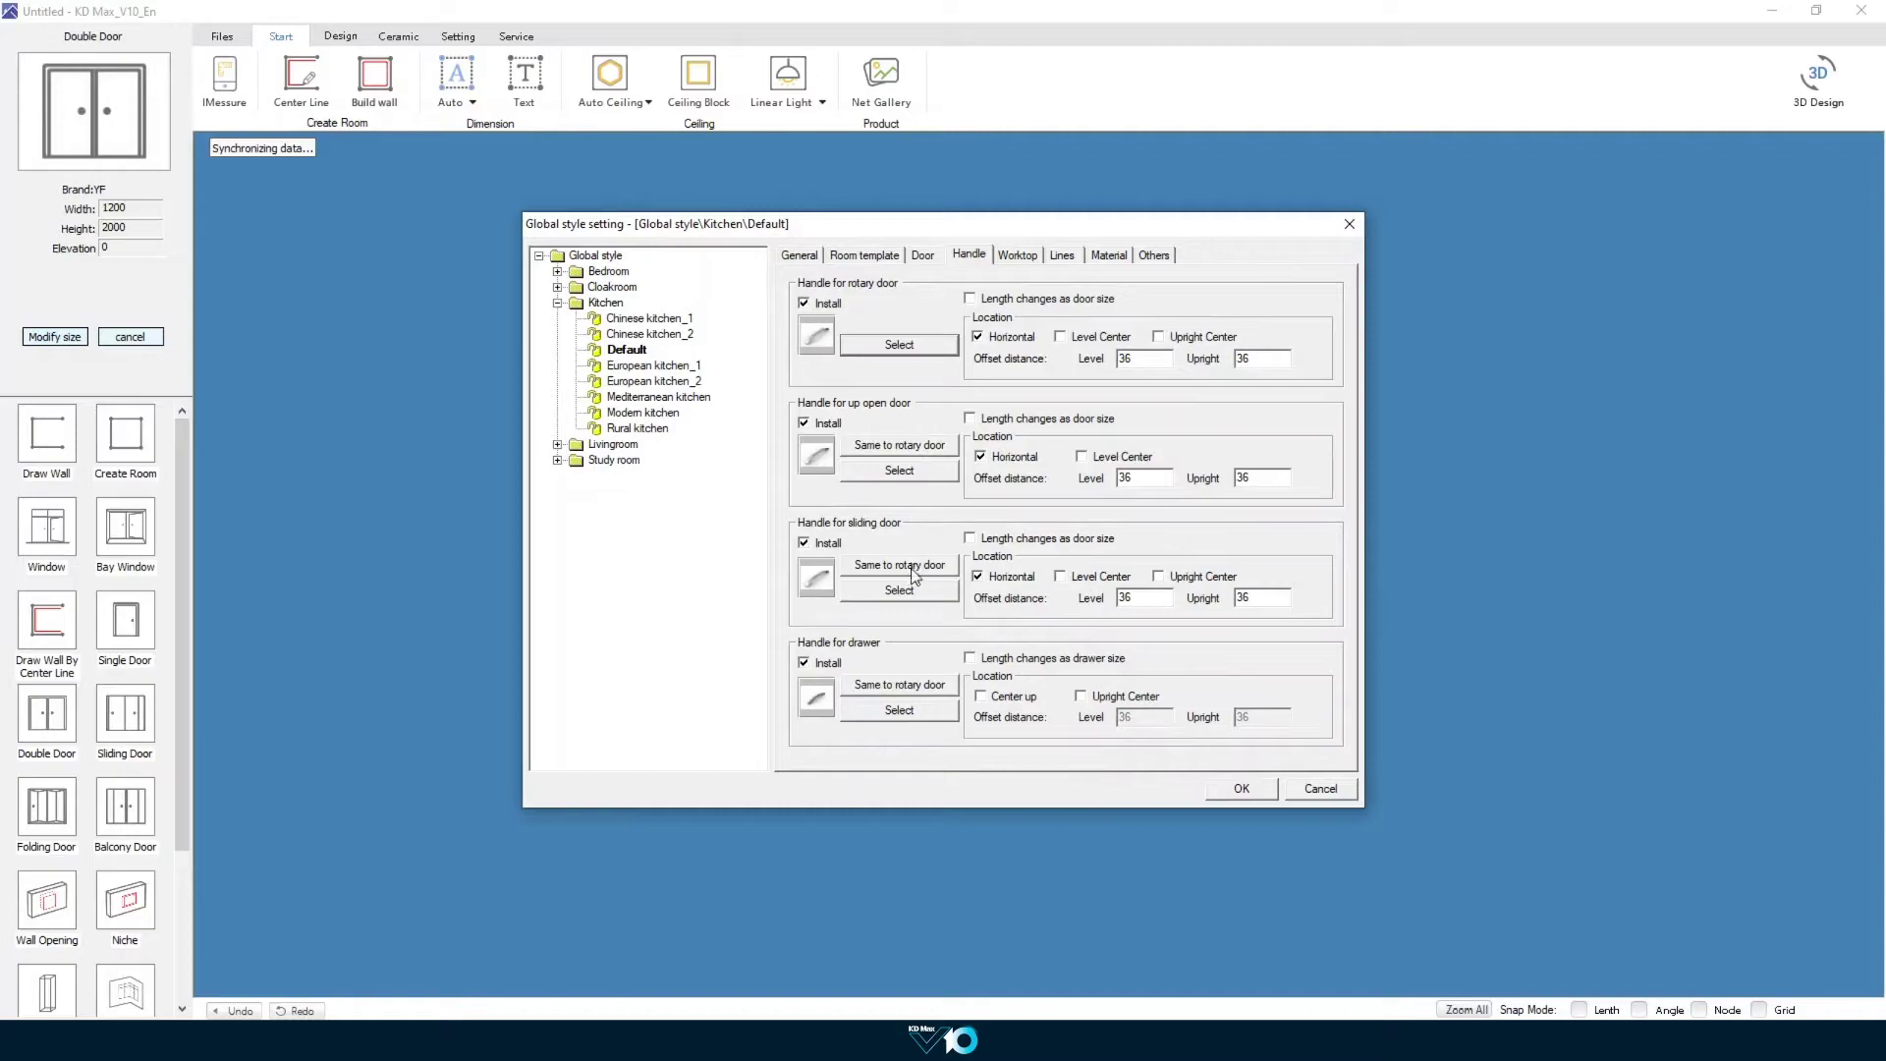
pyautogui.click(919, 691)
# Step: Keep no front edge on the worktop and select its thickness value
pyautogui.click(1019, 254)
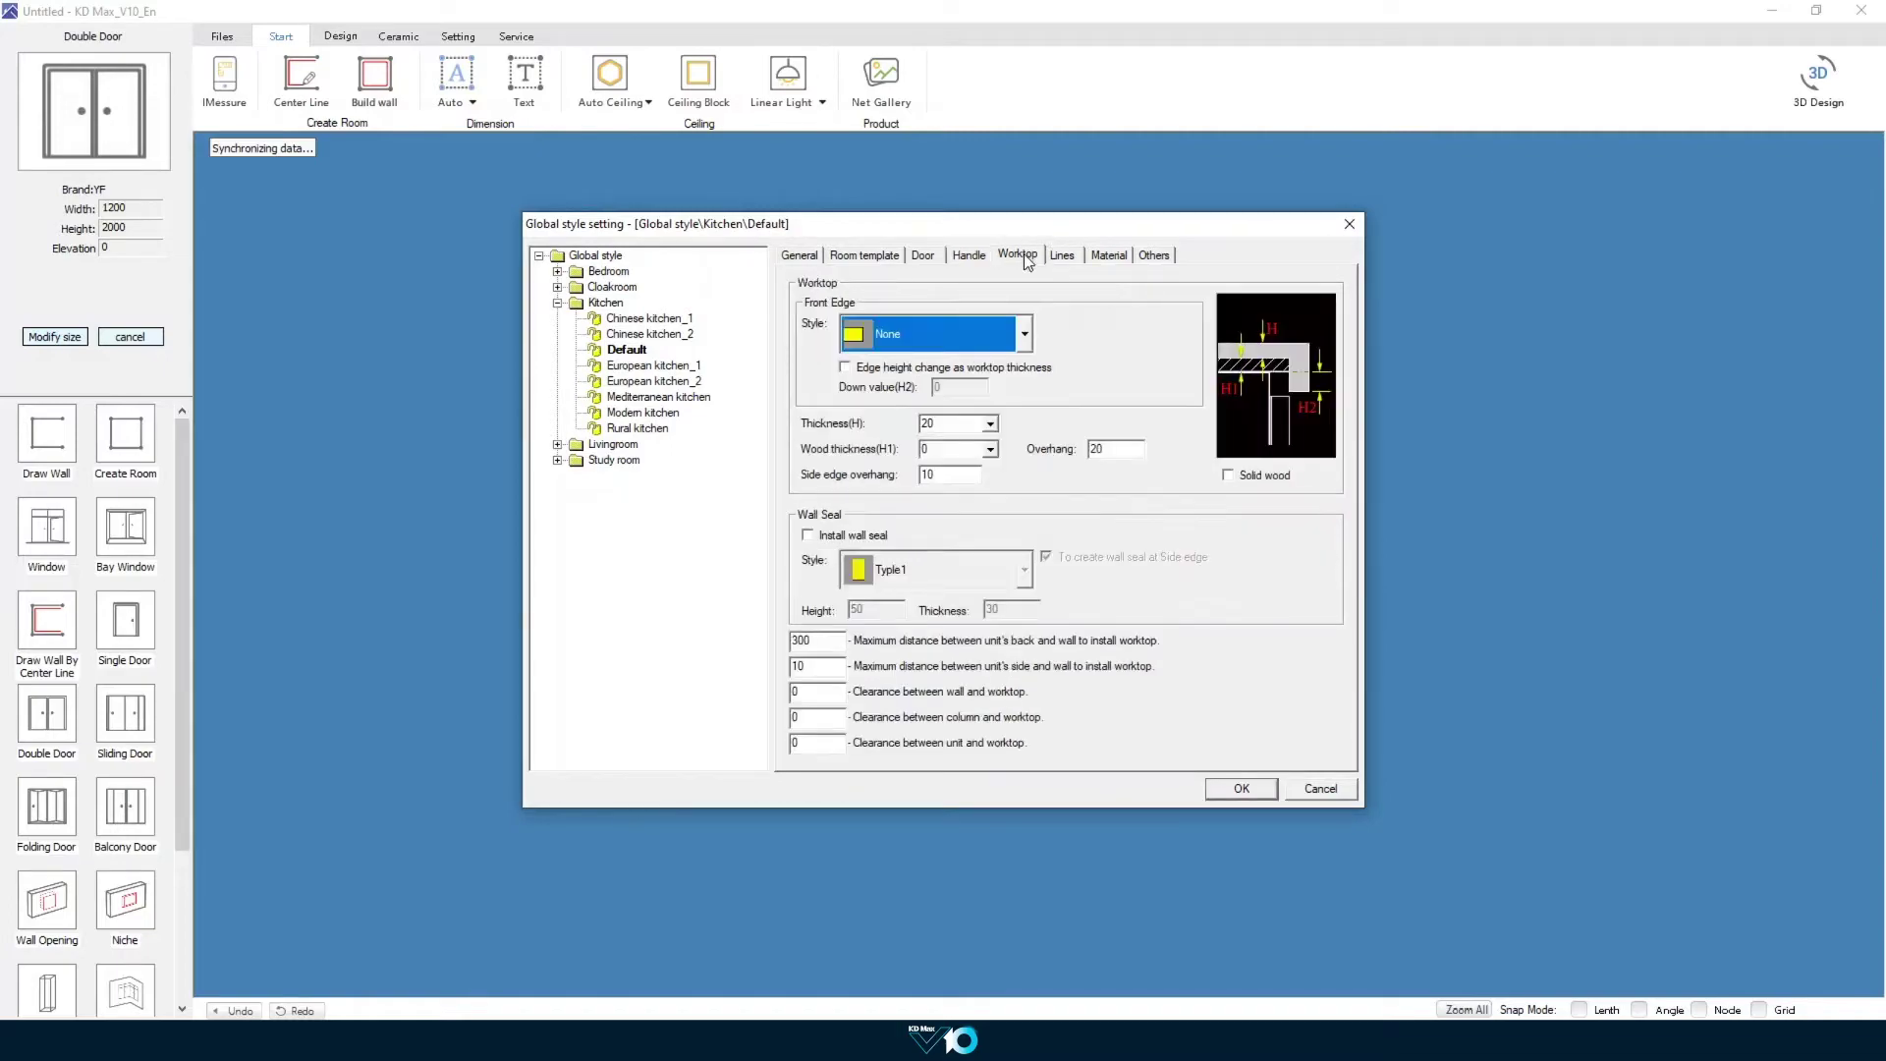
pyautogui.click(1023, 333)
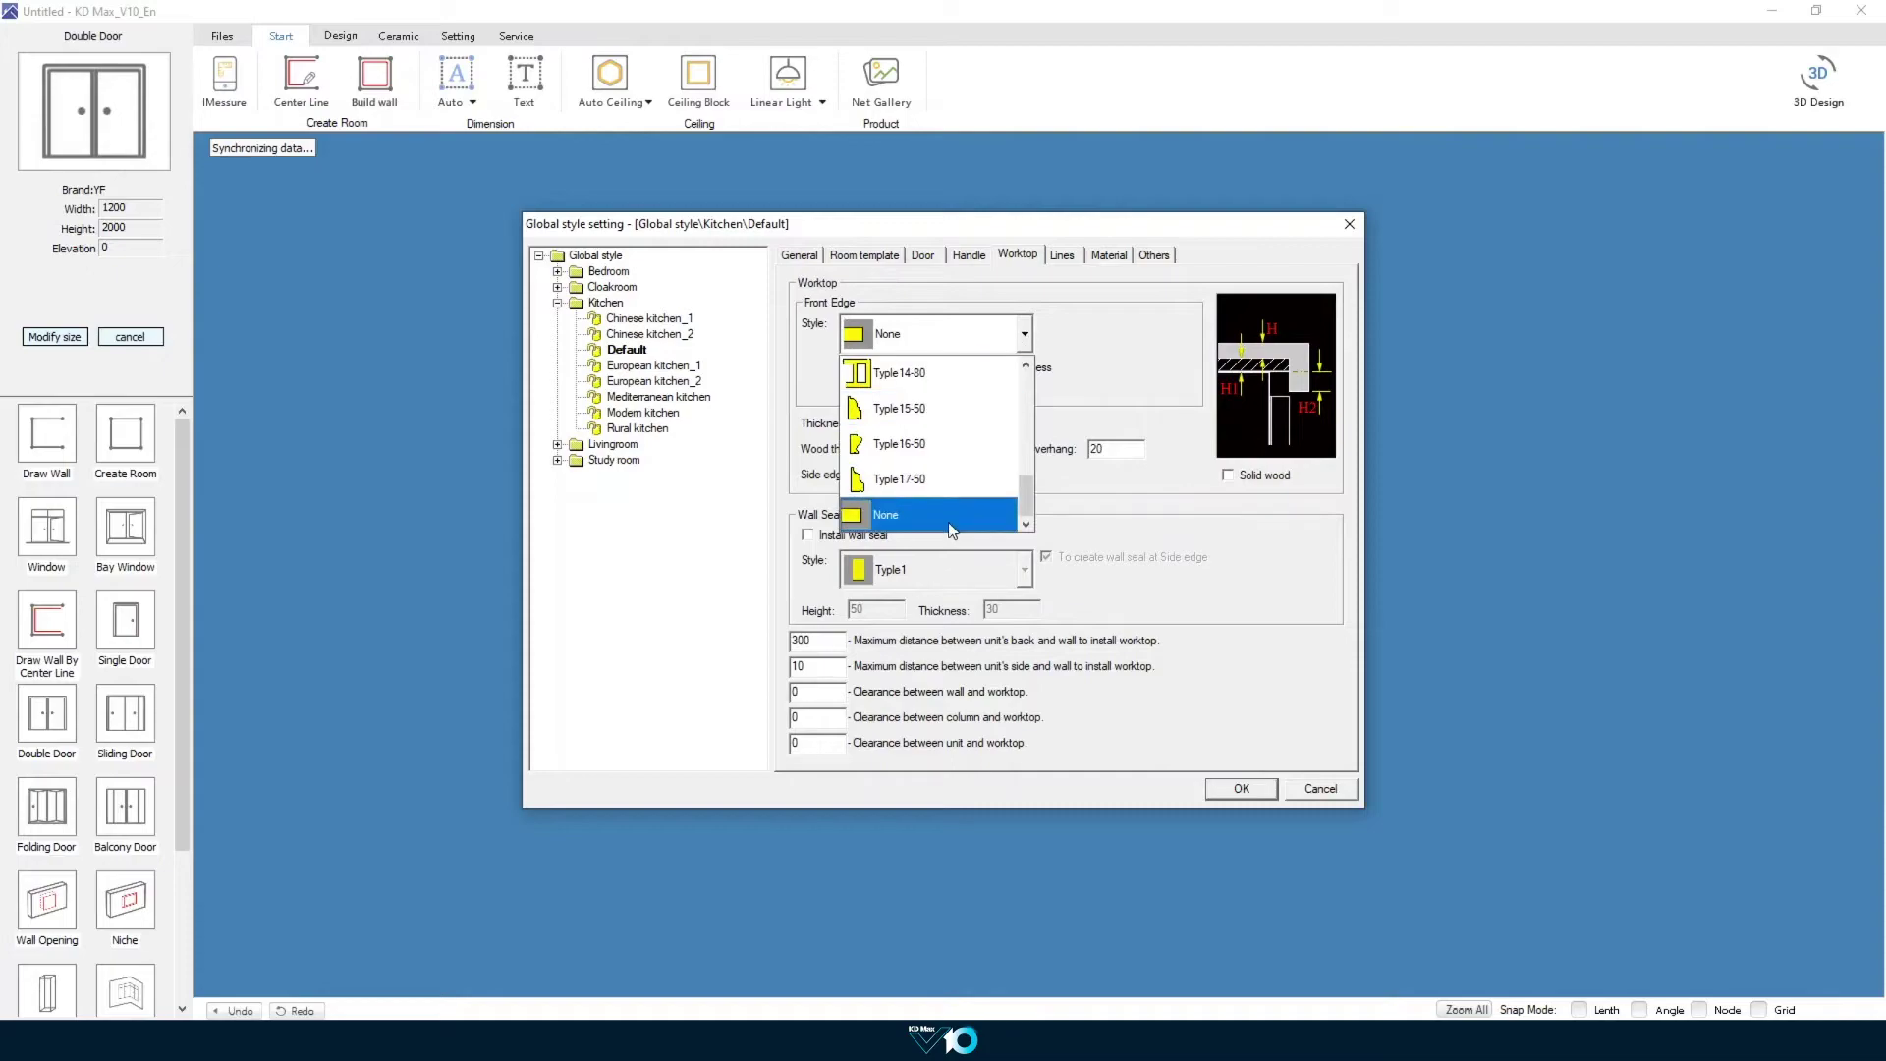
pyautogui.click(950, 515)
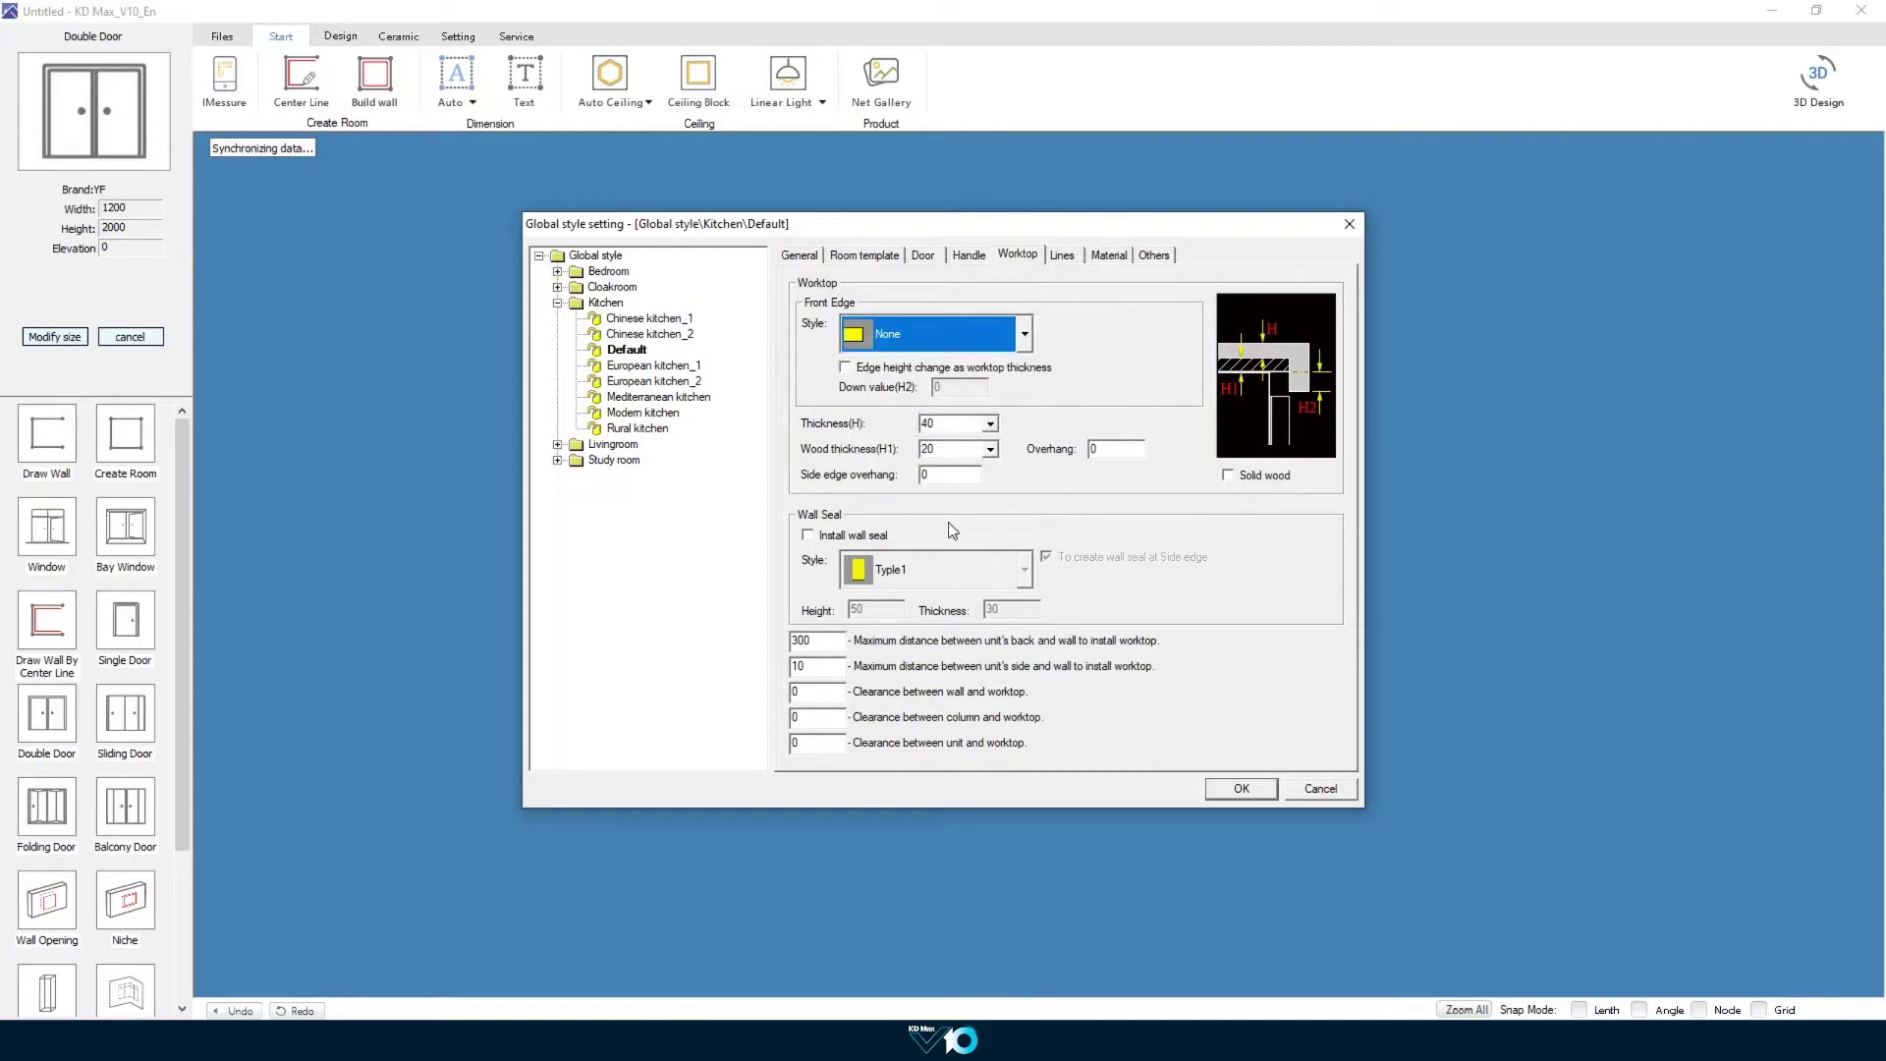
pyautogui.doubleClick(963, 425)
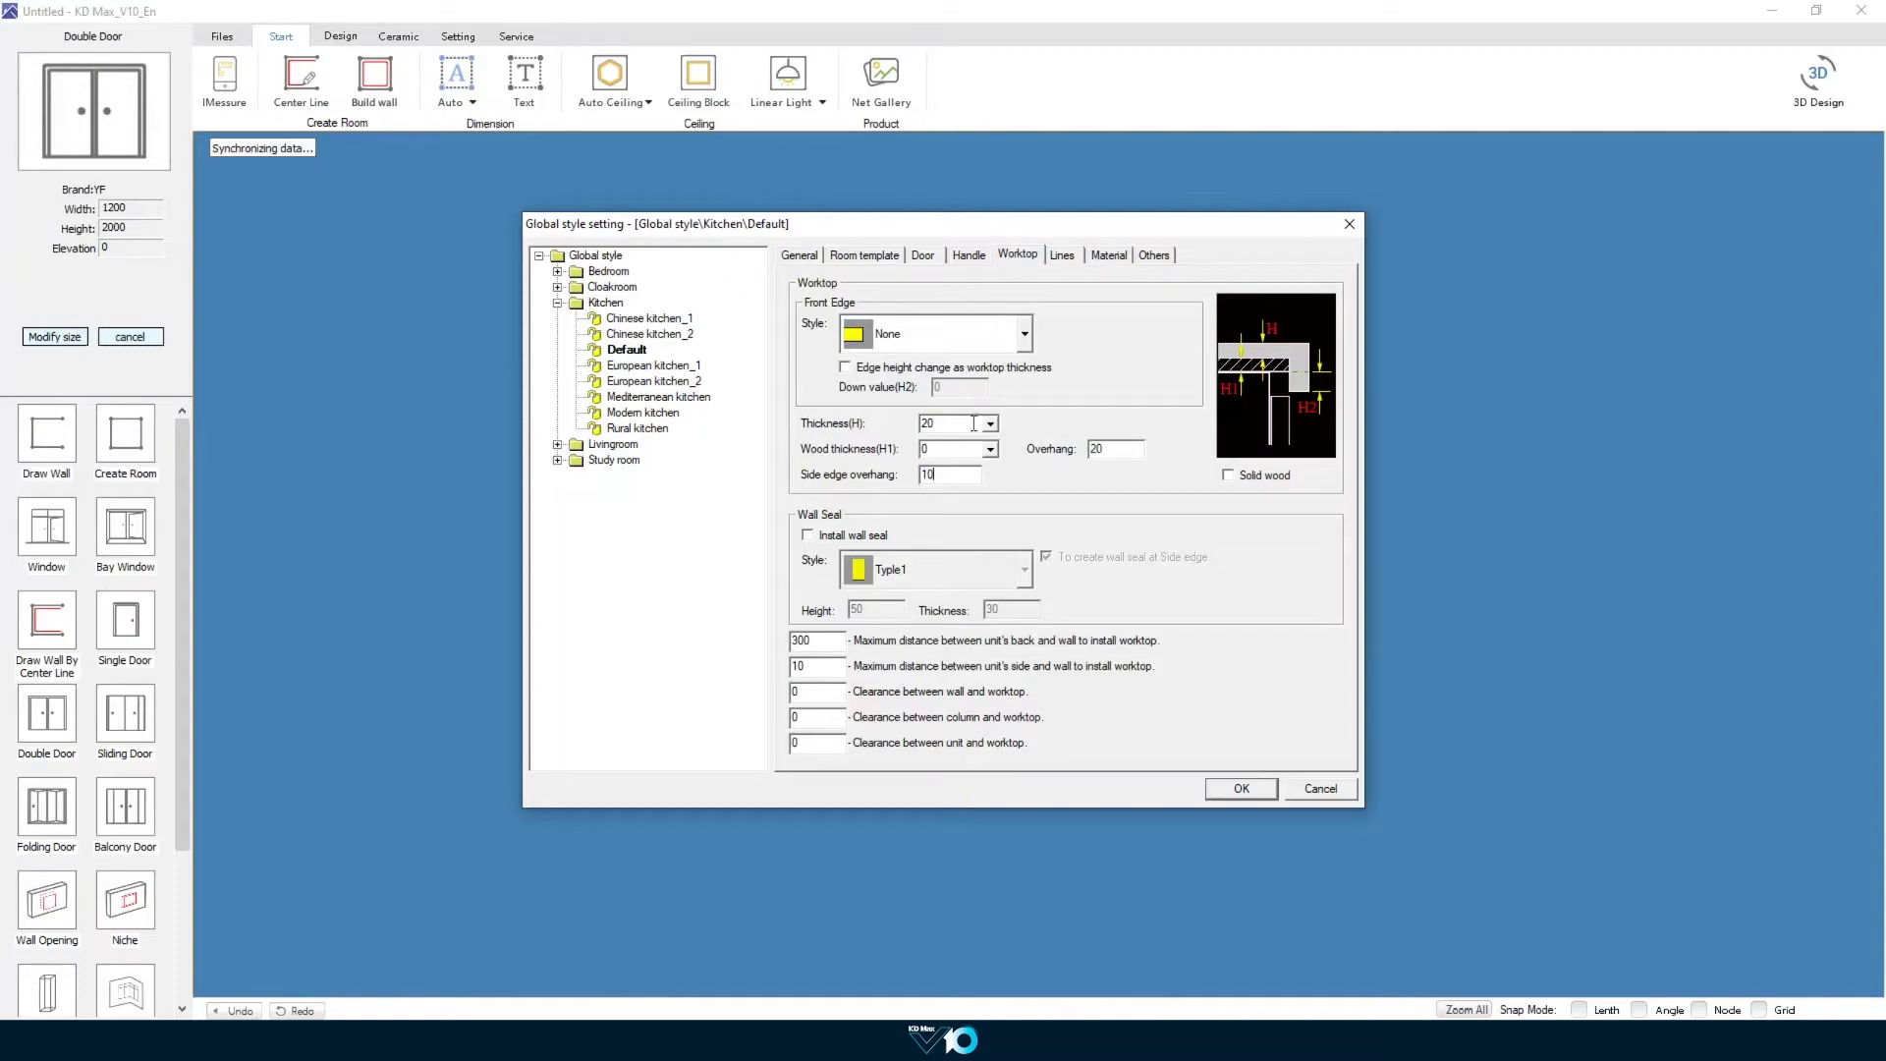
# Step: Choose Flat-Skirting Line as the plinth style and begin editing its height
pyautogui.click(1064, 258)
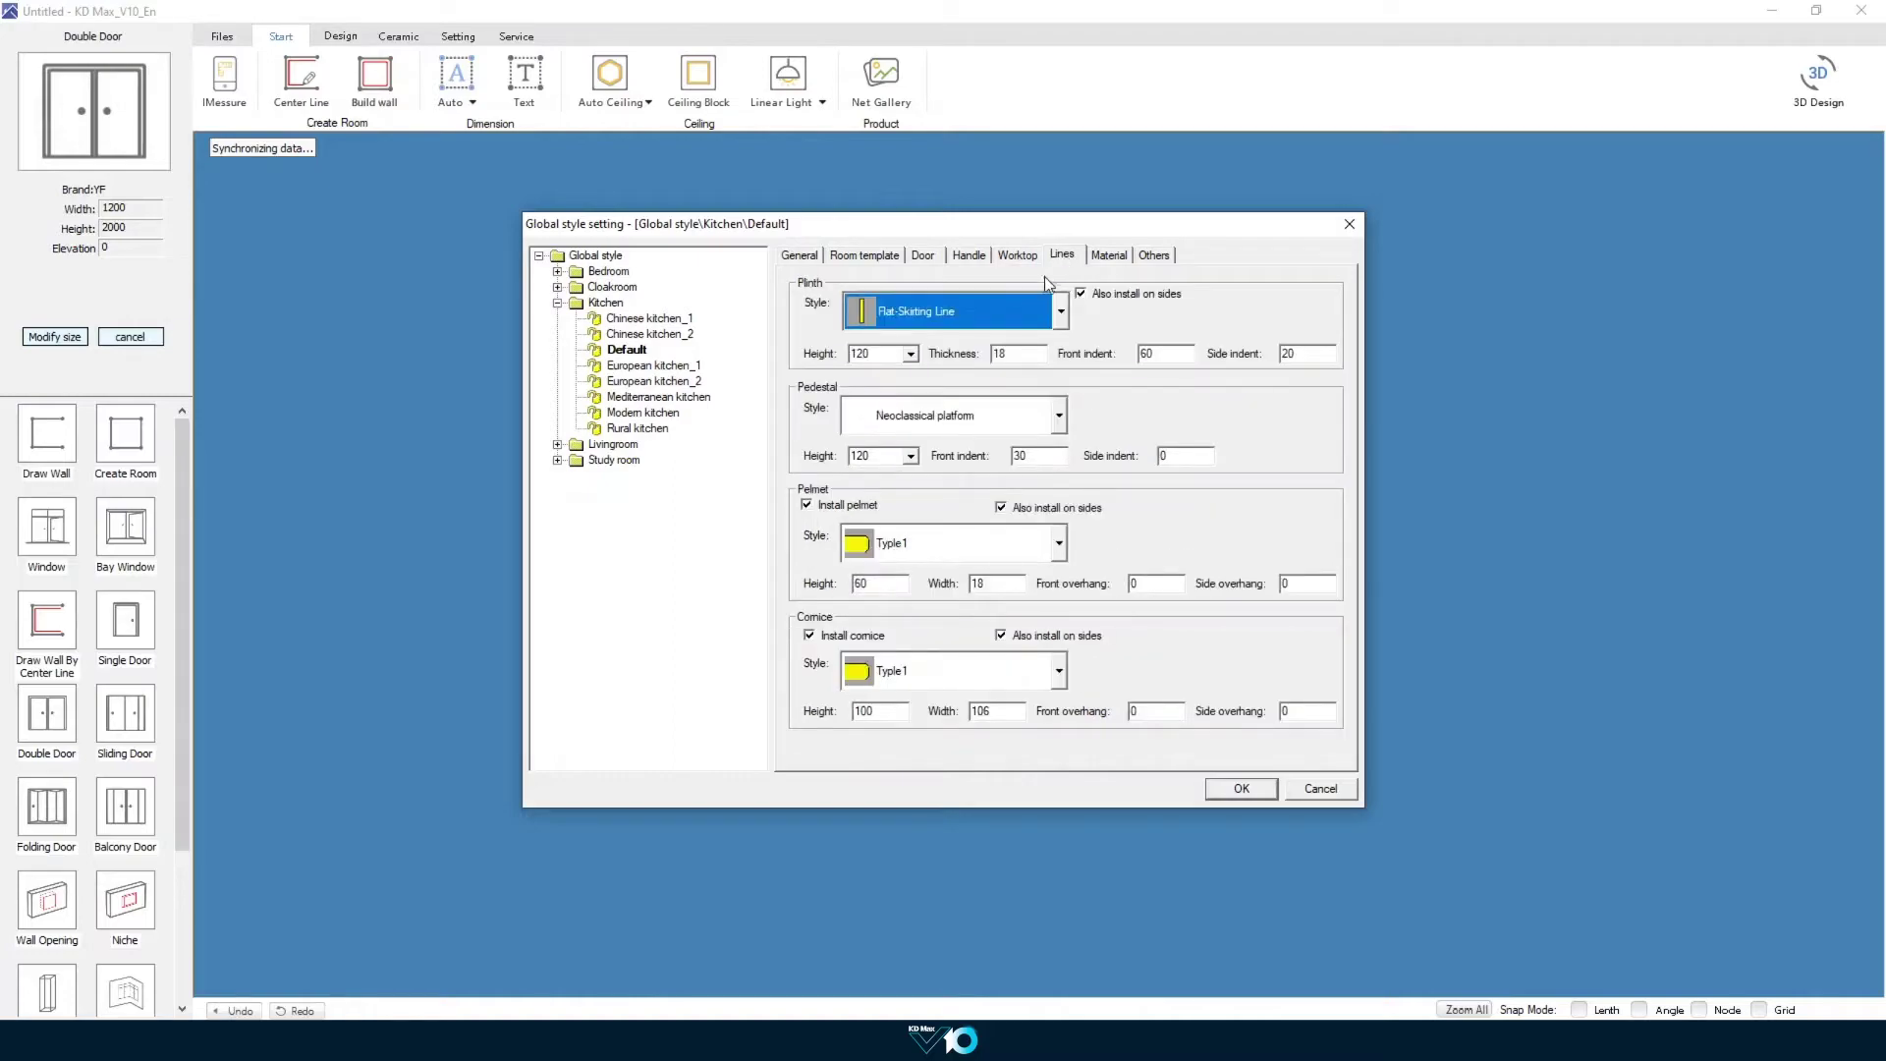
pyautogui.click(1053, 312)
pyautogui.click(911, 489)
pyautogui.press('Tab')
pyautogui.write('1')
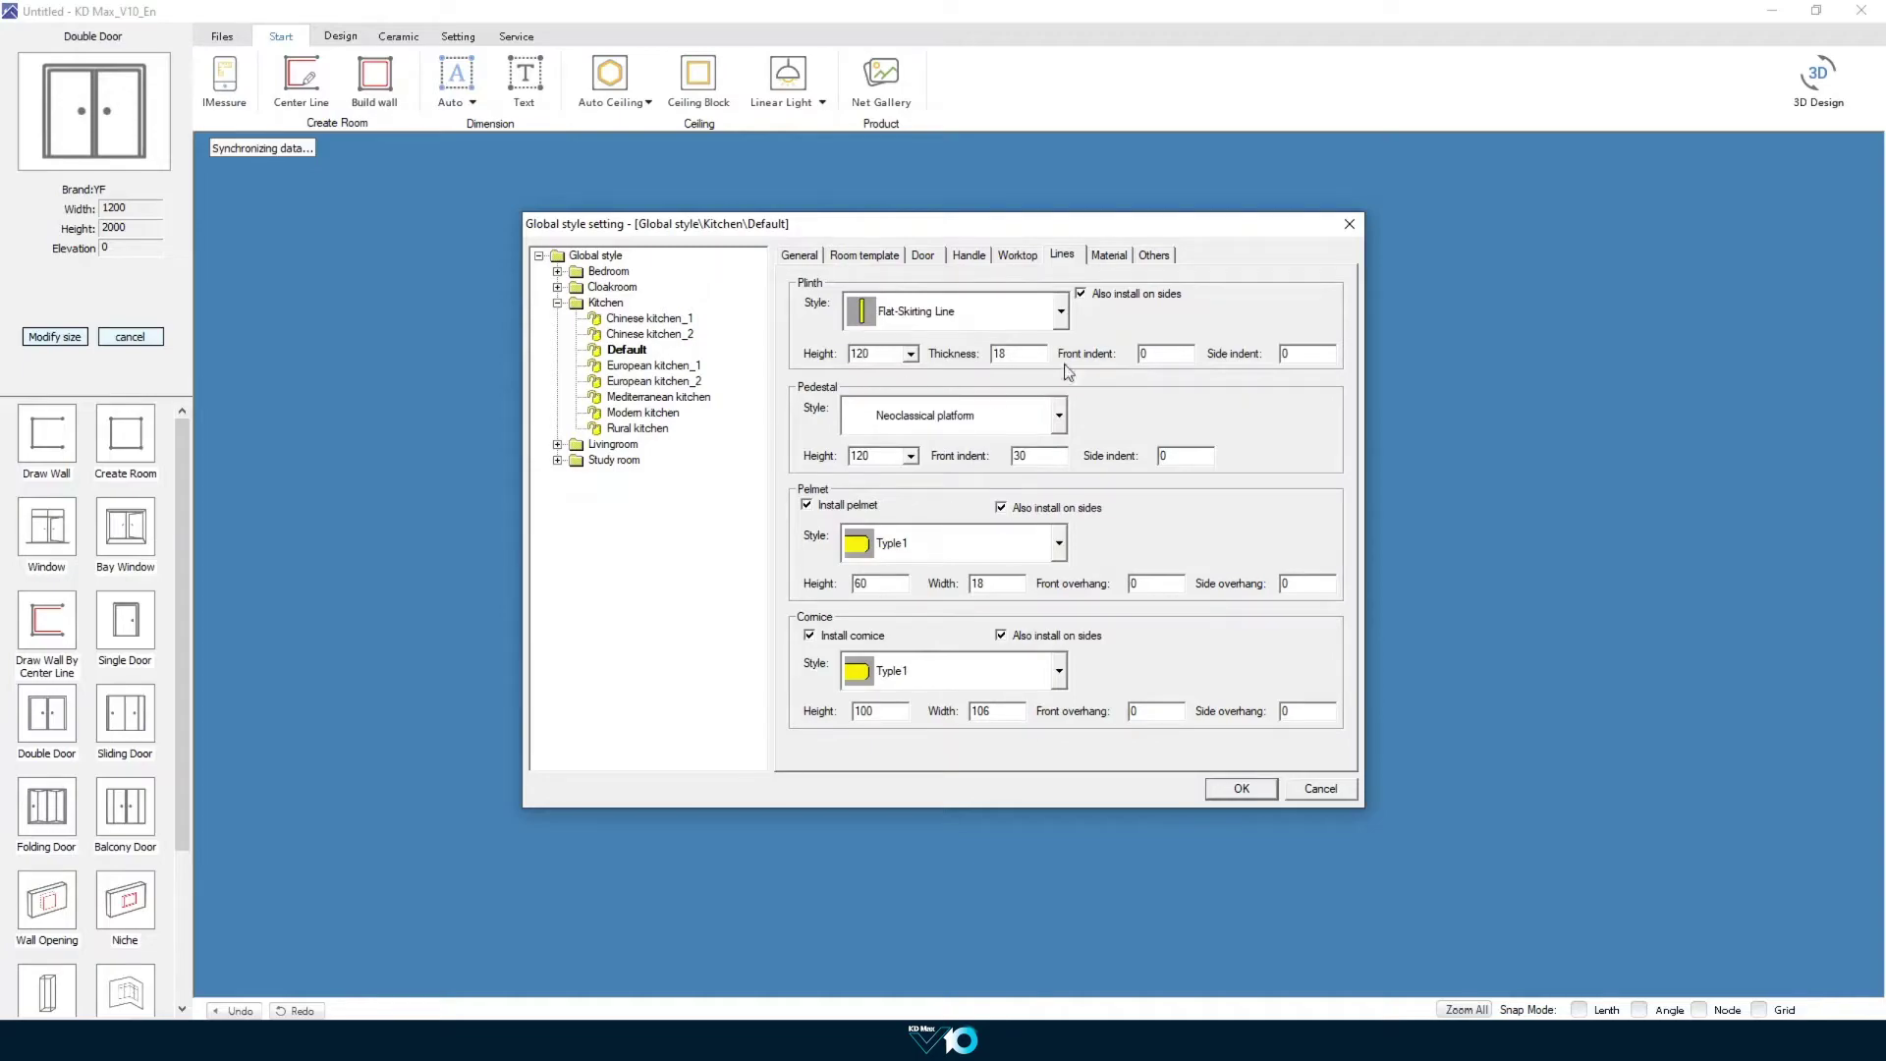
# Step: Change the Worktop material from dark_07 to dark_22 in the Material settings
pyautogui.click(1111, 256)
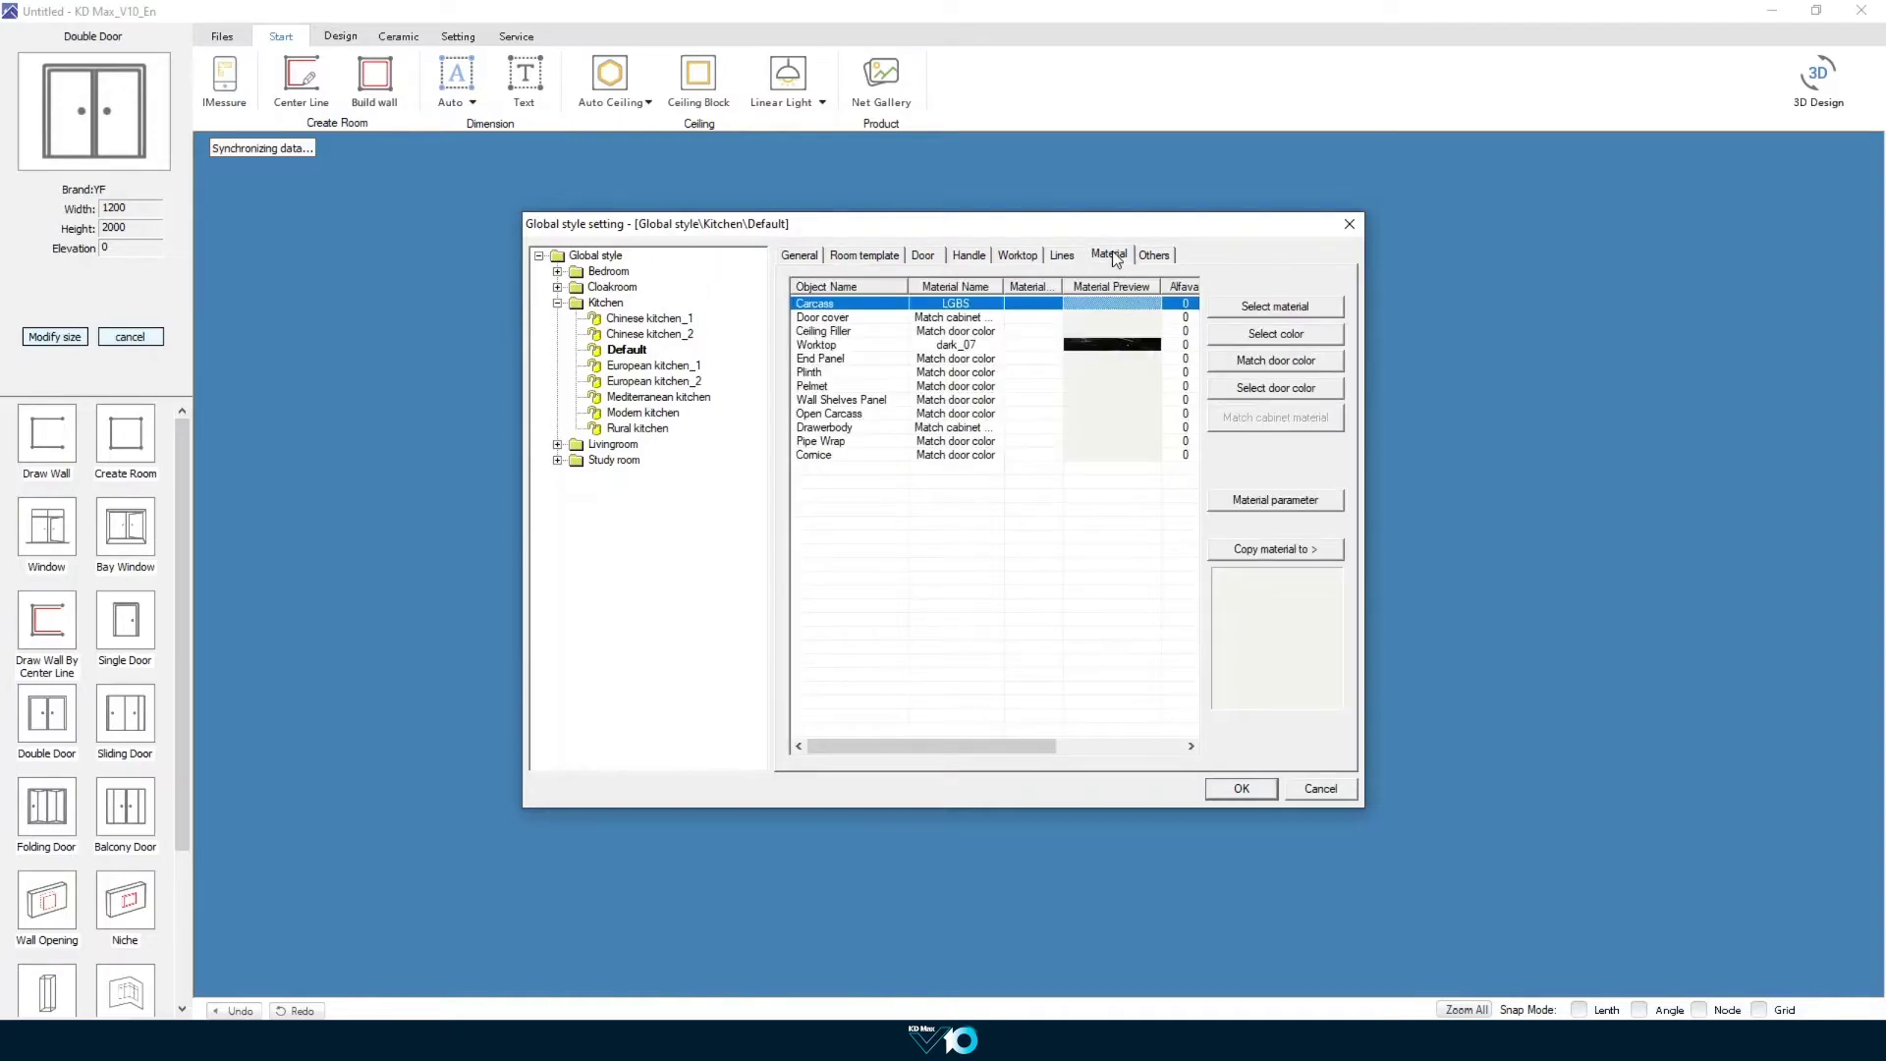
pyautogui.click(1046, 348)
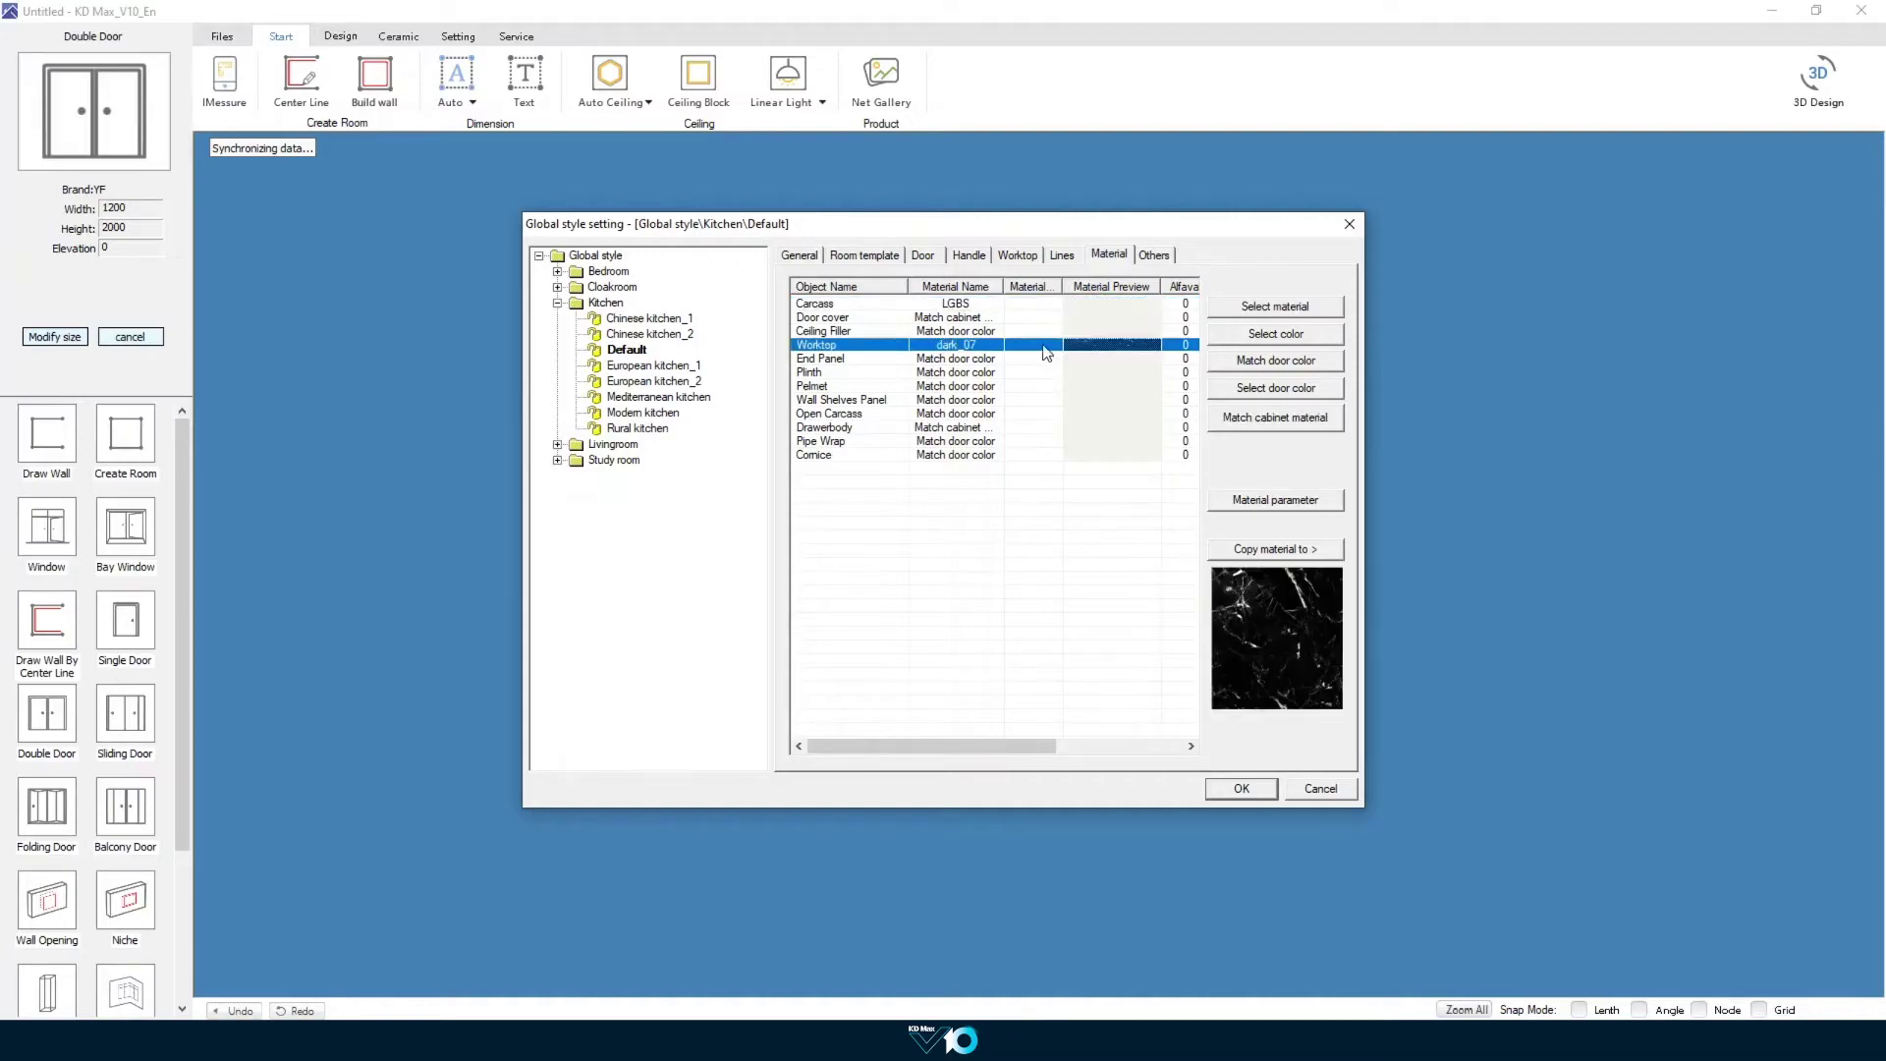
pyautogui.click(1255, 309)
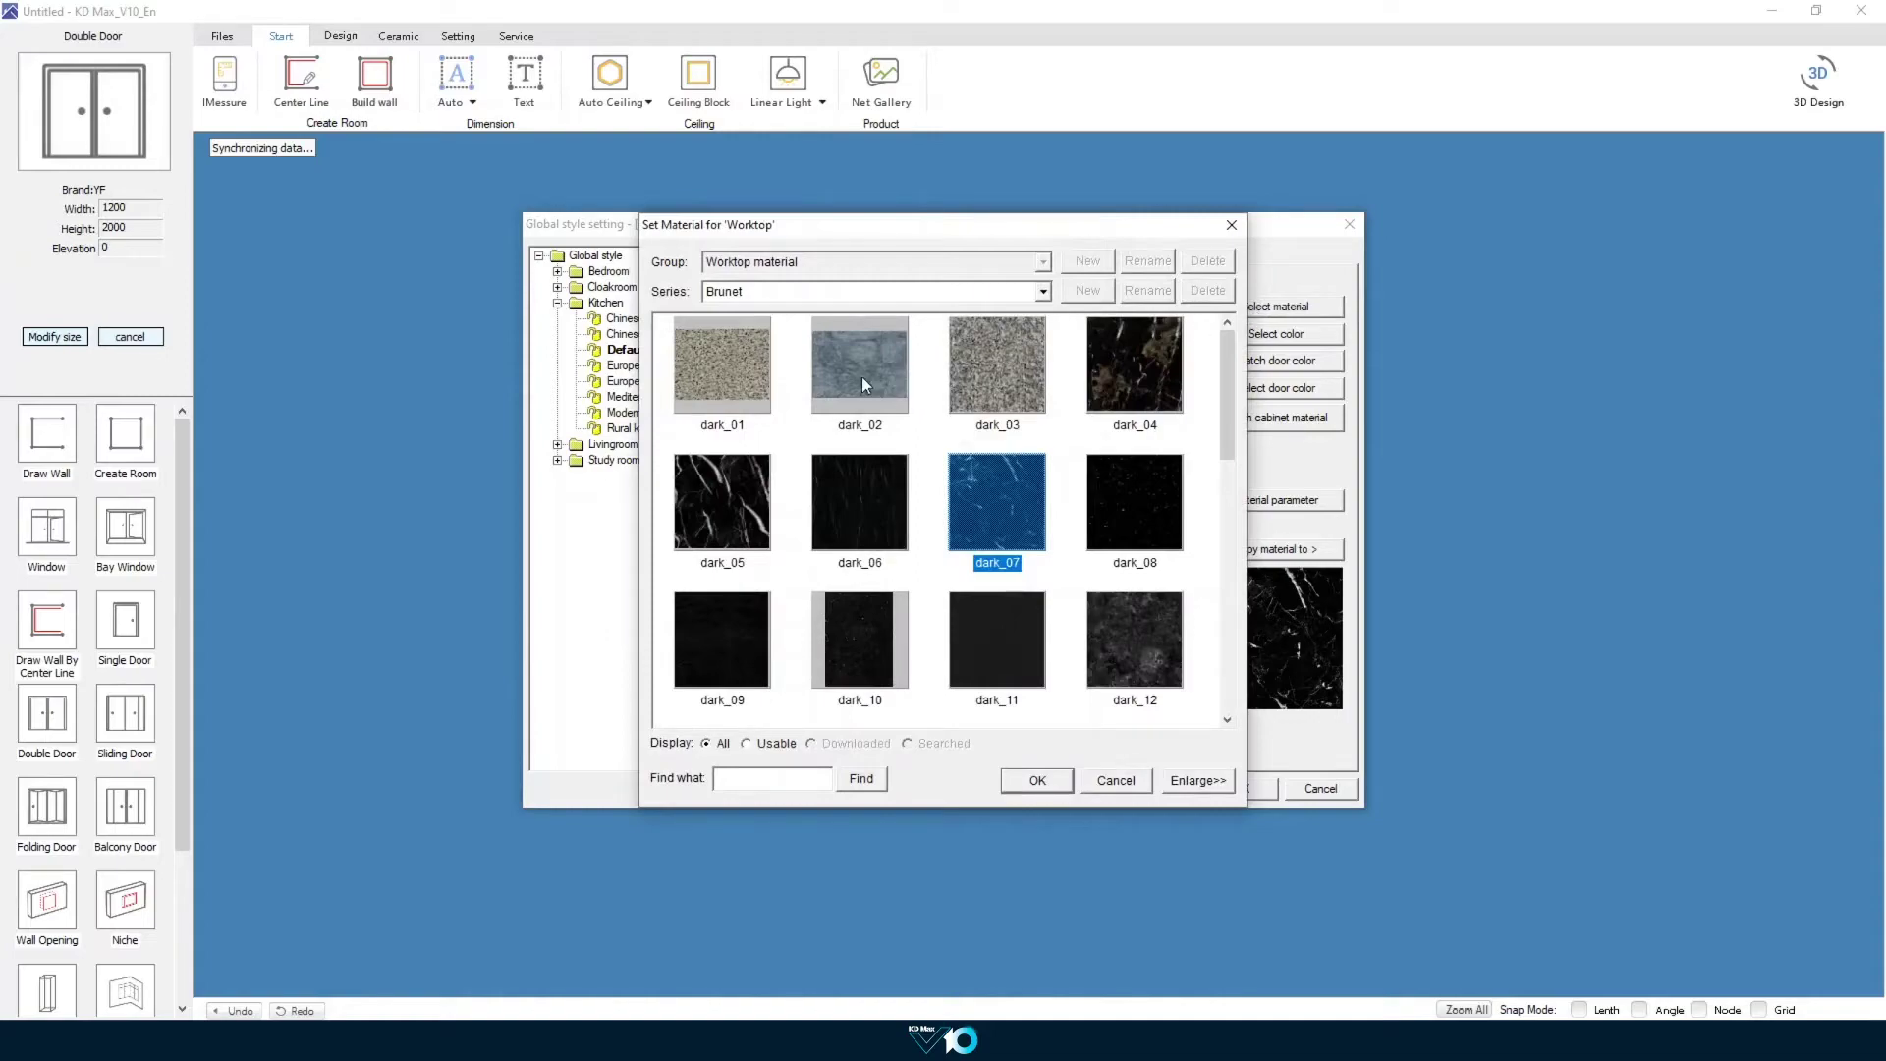
pyautogui.scroll(-2, 865, 393)
pyautogui.scroll(-3, 868, 407)
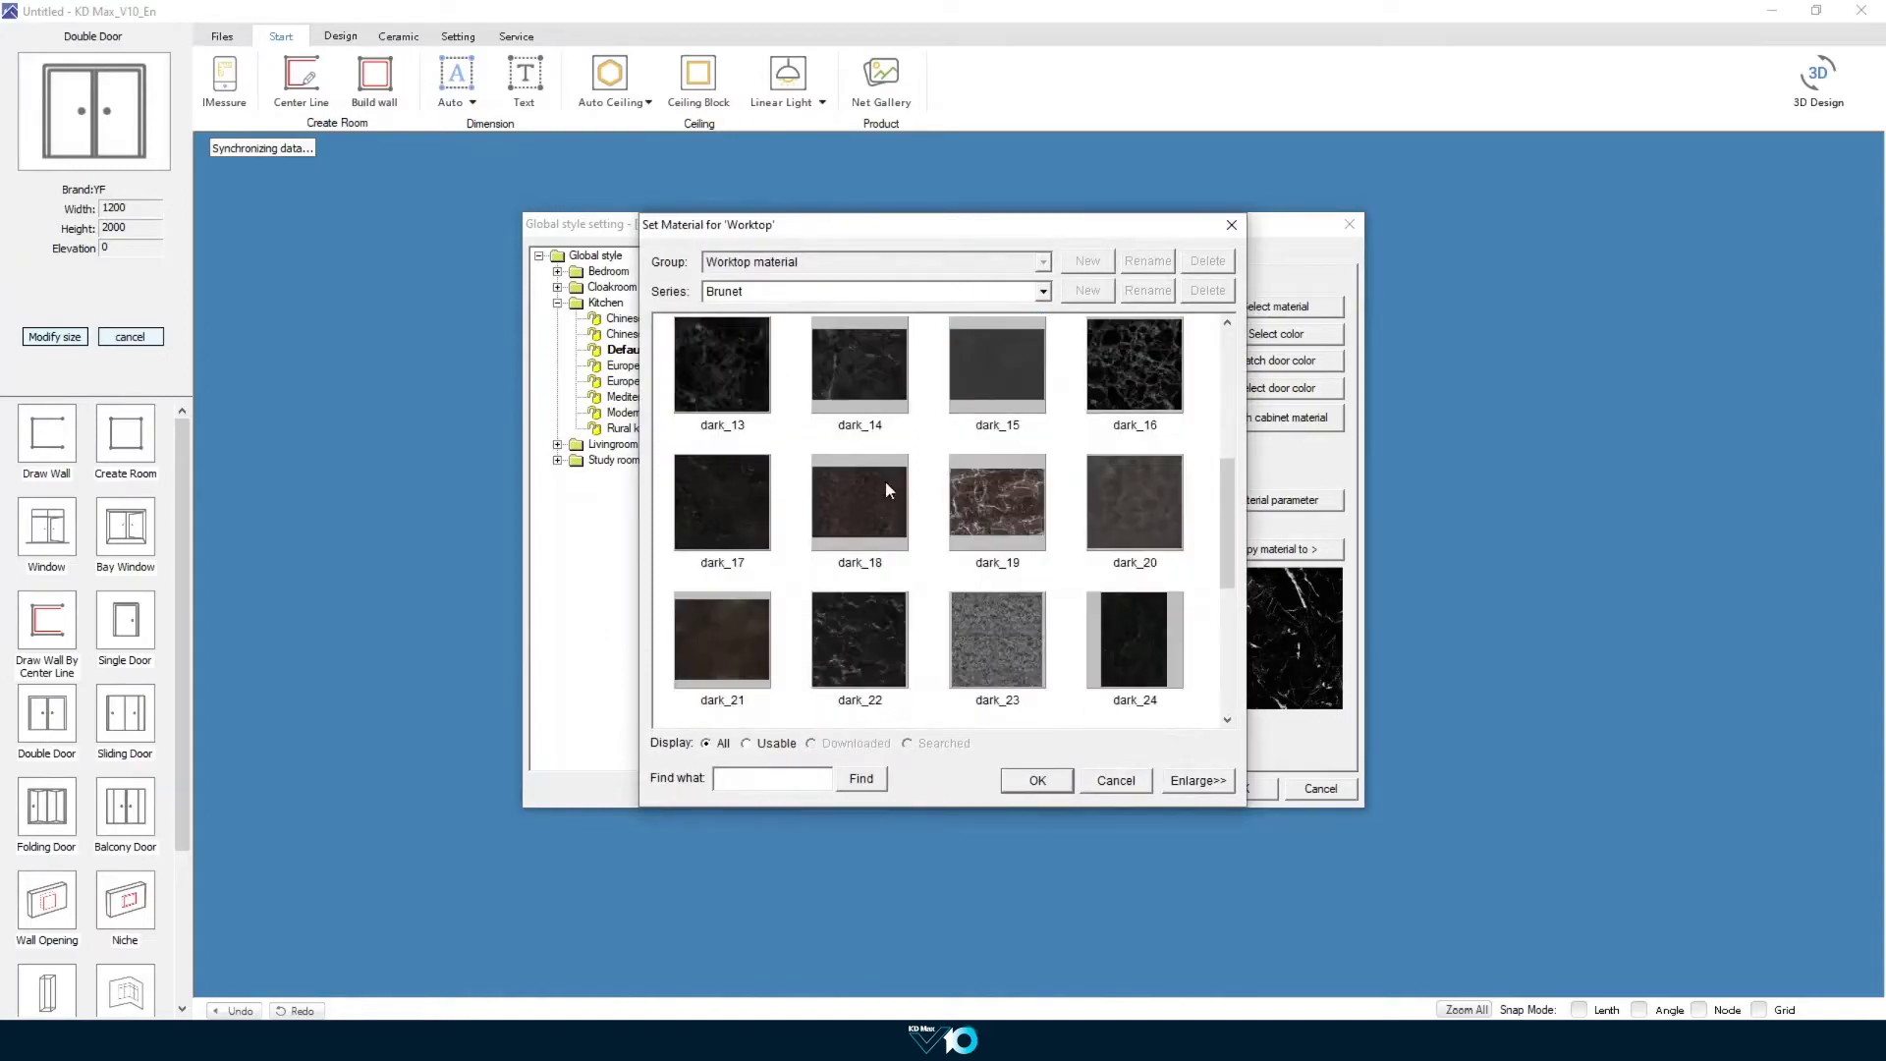
pyautogui.click(857, 640)
pyautogui.click(1054, 782)
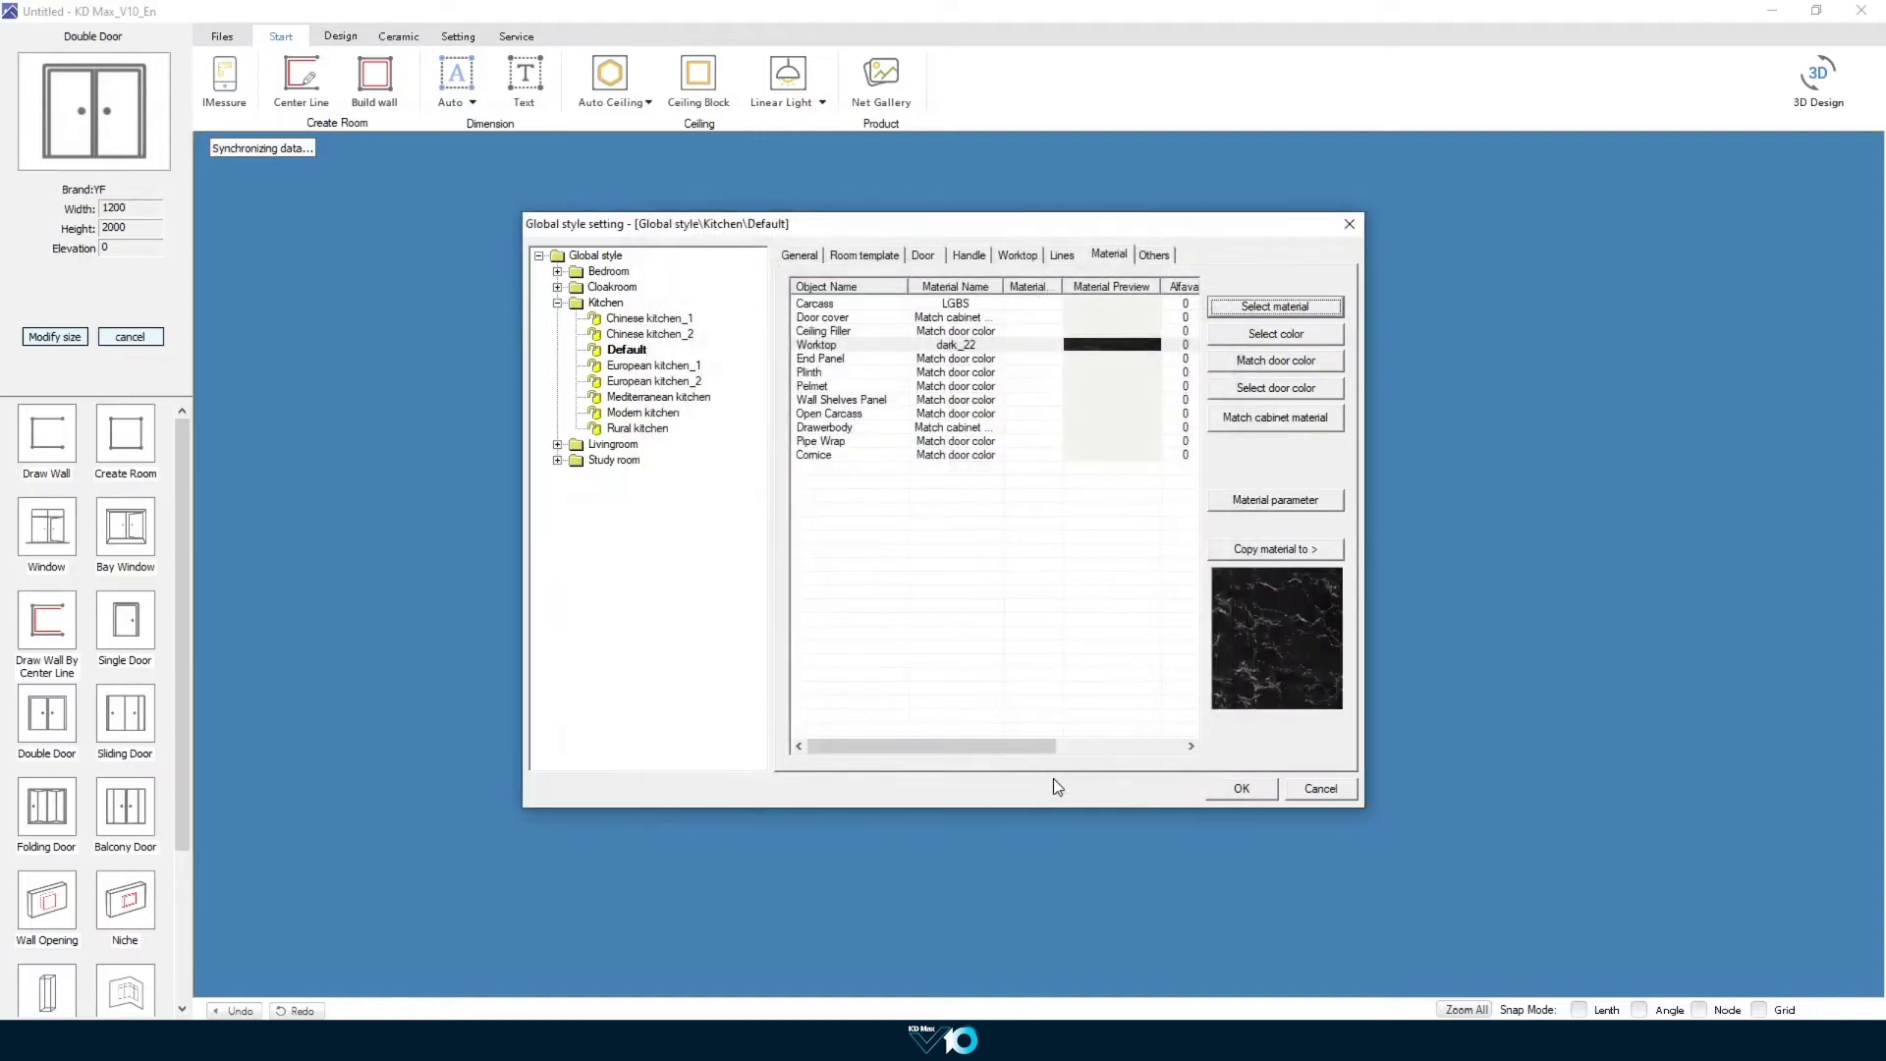
pyautogui.click(1155, 255)
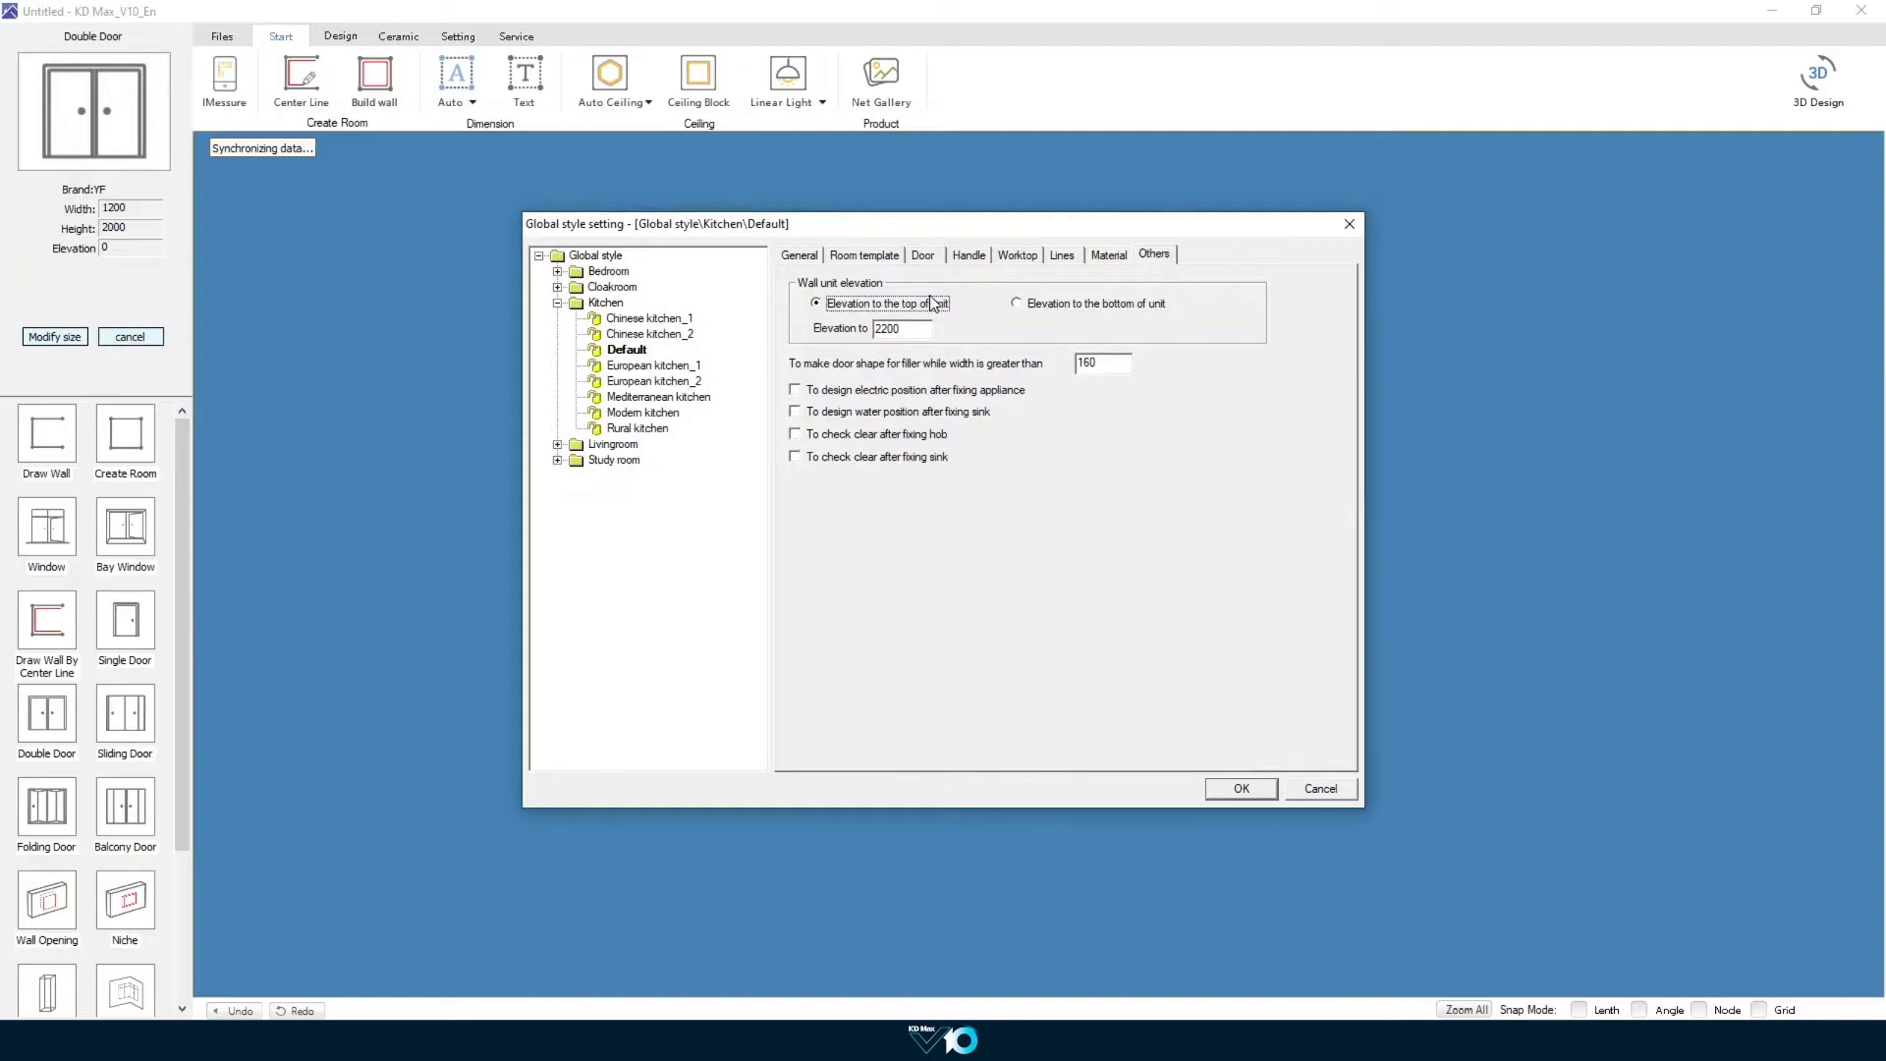
# Step: Apply the global styles, open the room in 3D and walk the camera around
pyautogui.click(1219, 788)
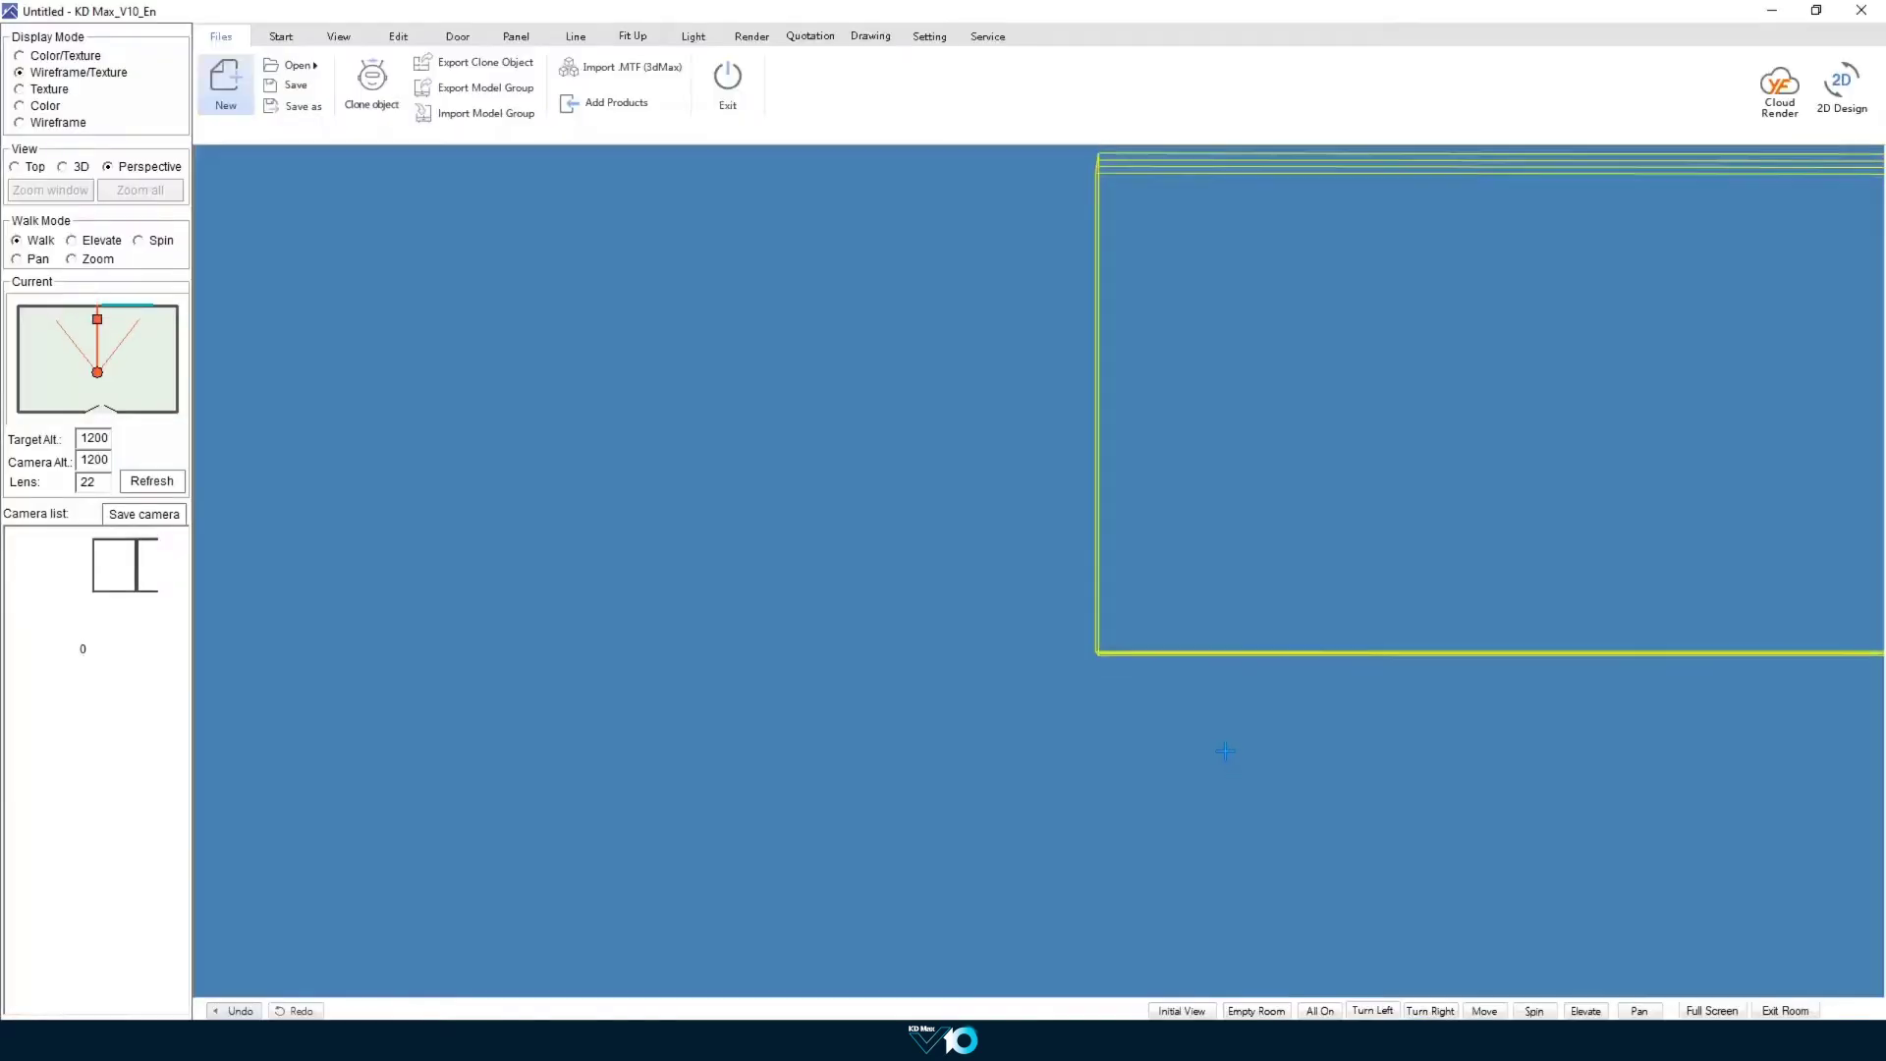
pyautogui.moveTo(1225, 752); pyautogui.dragTo(855, 678)
pyautogui.moveTo(1120, 763); pyautogui.dragTo(1134, 617)
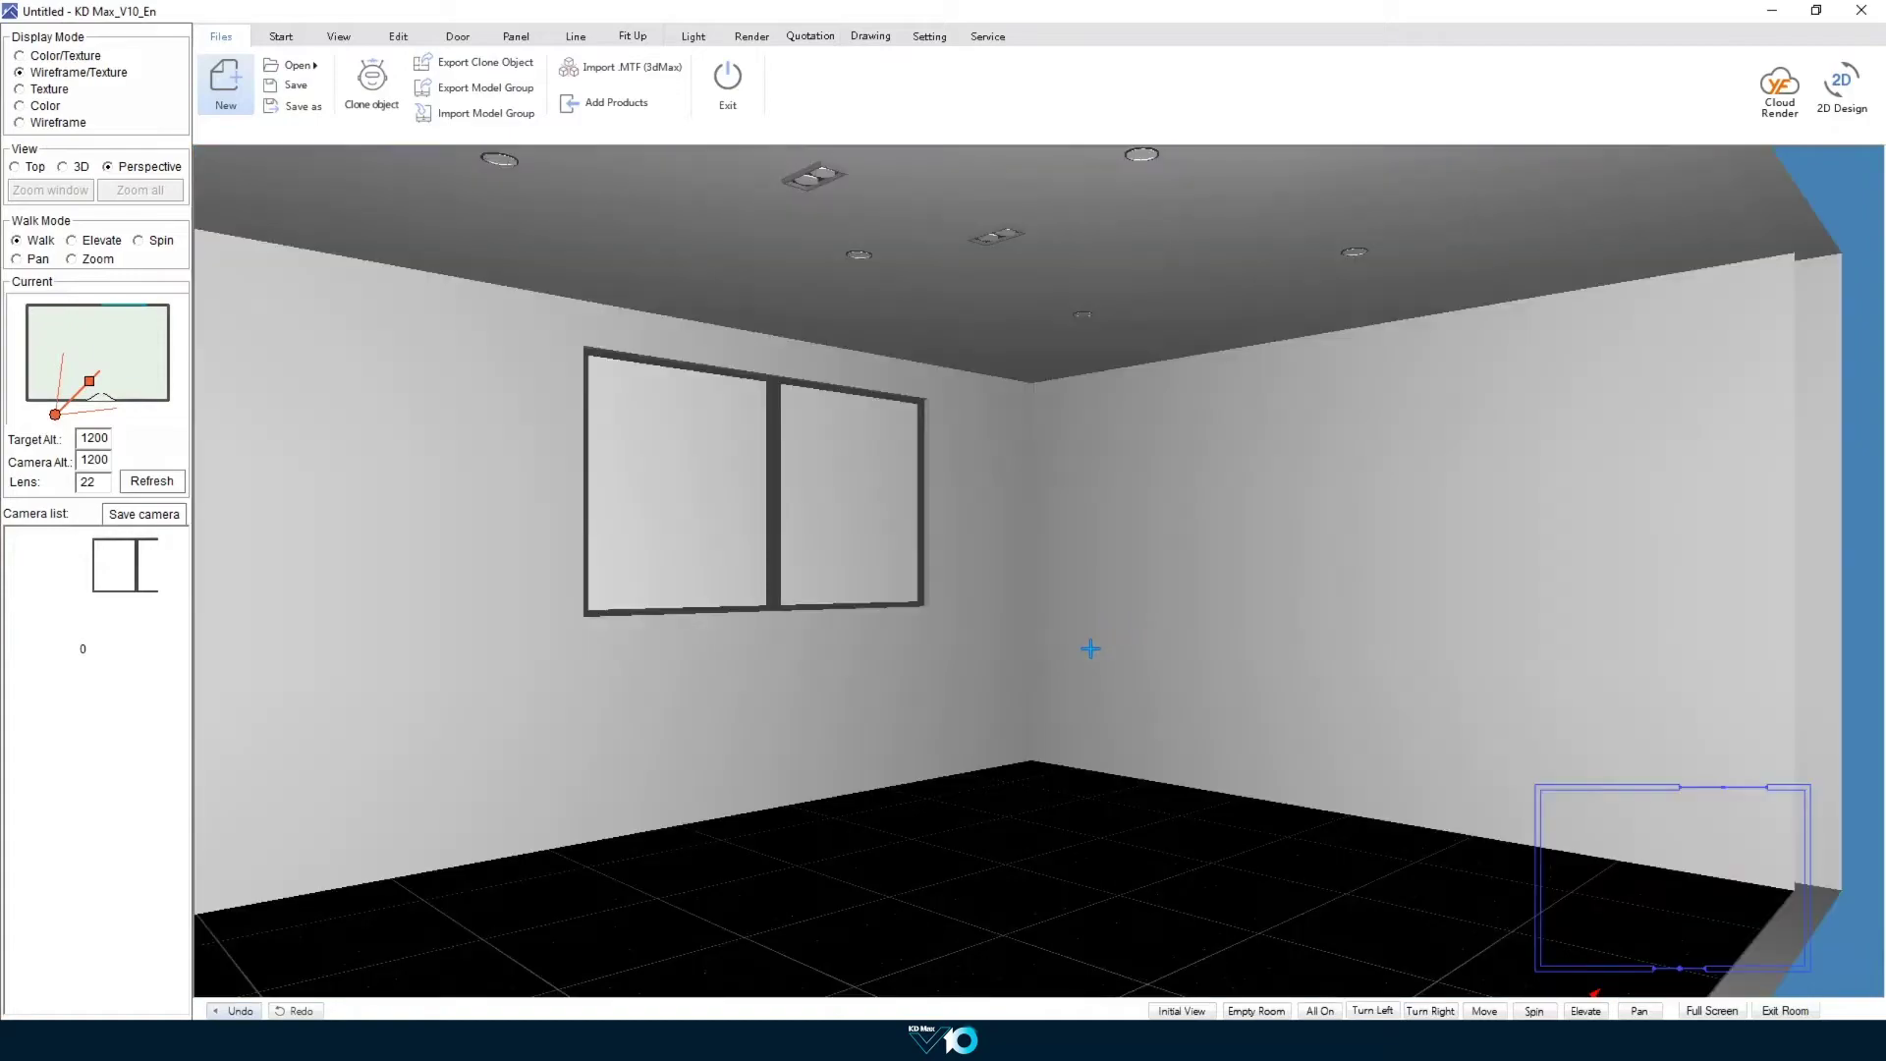
pyautogui.click(280, 39)
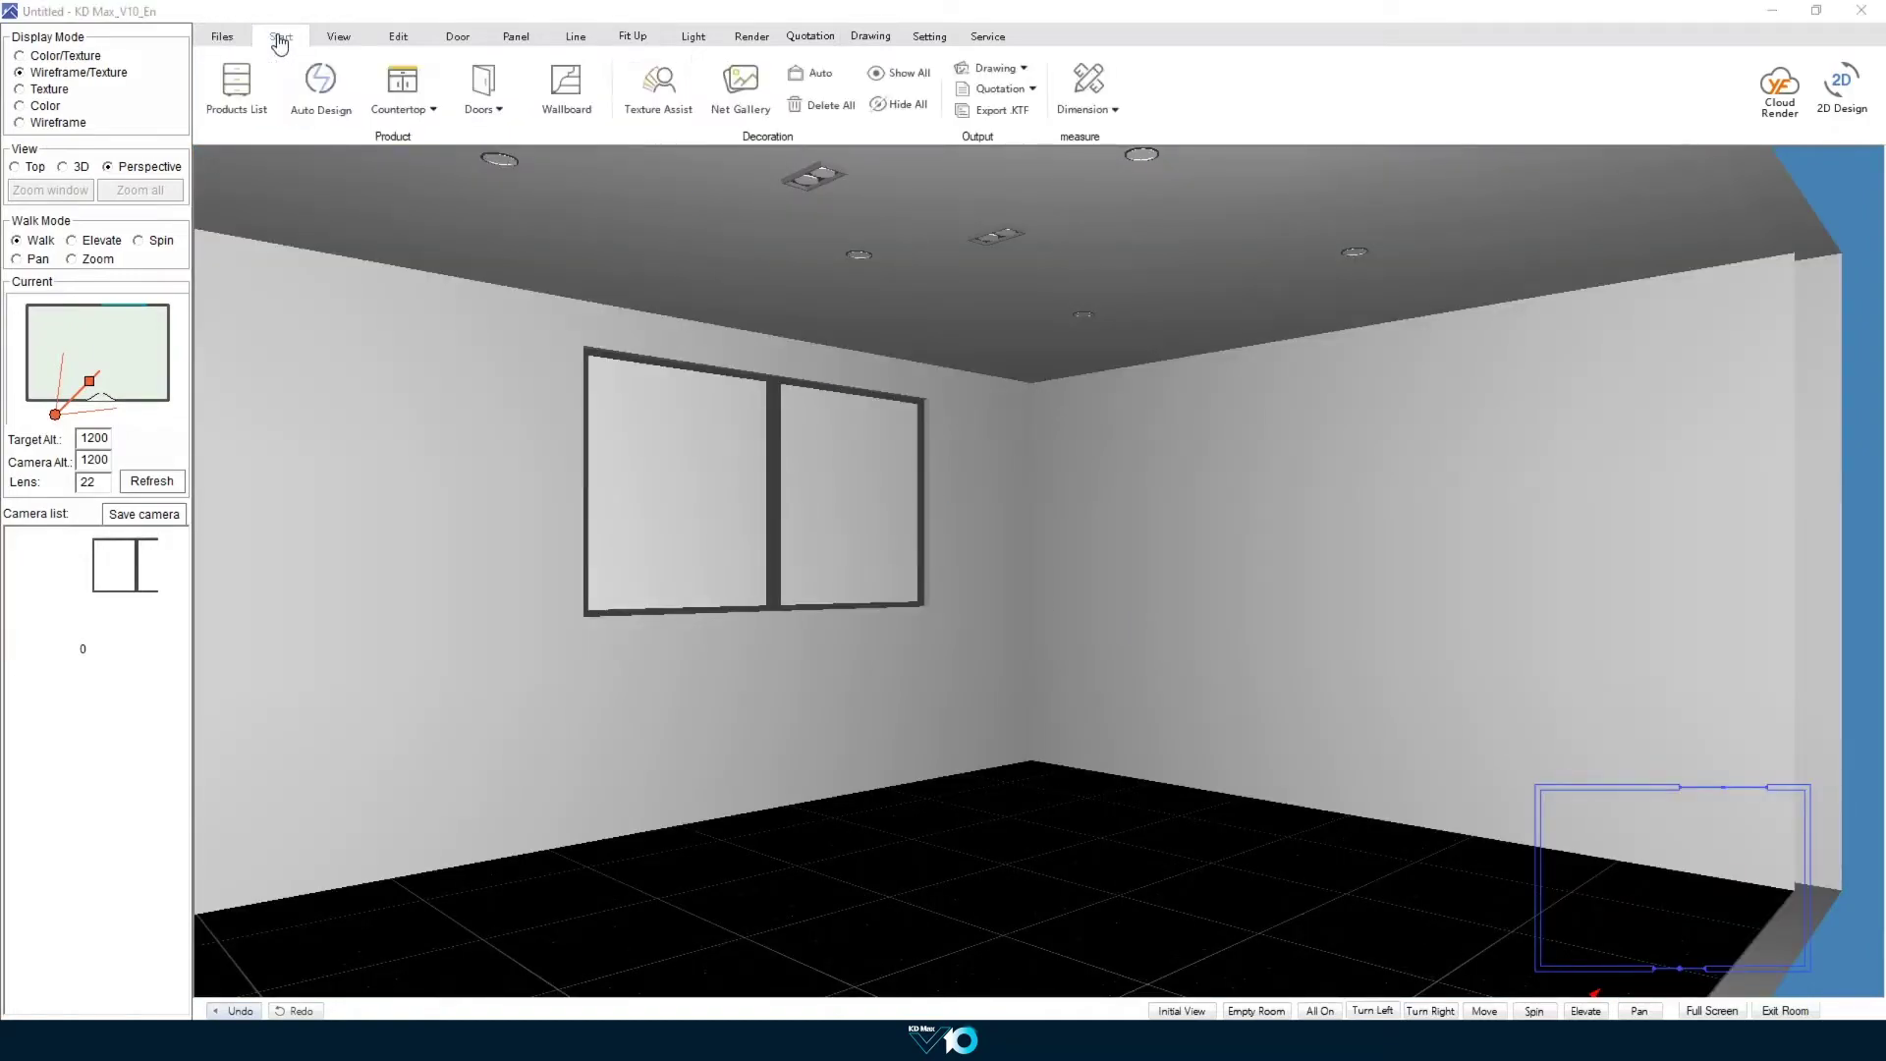
pyautogui.click(235, 110)
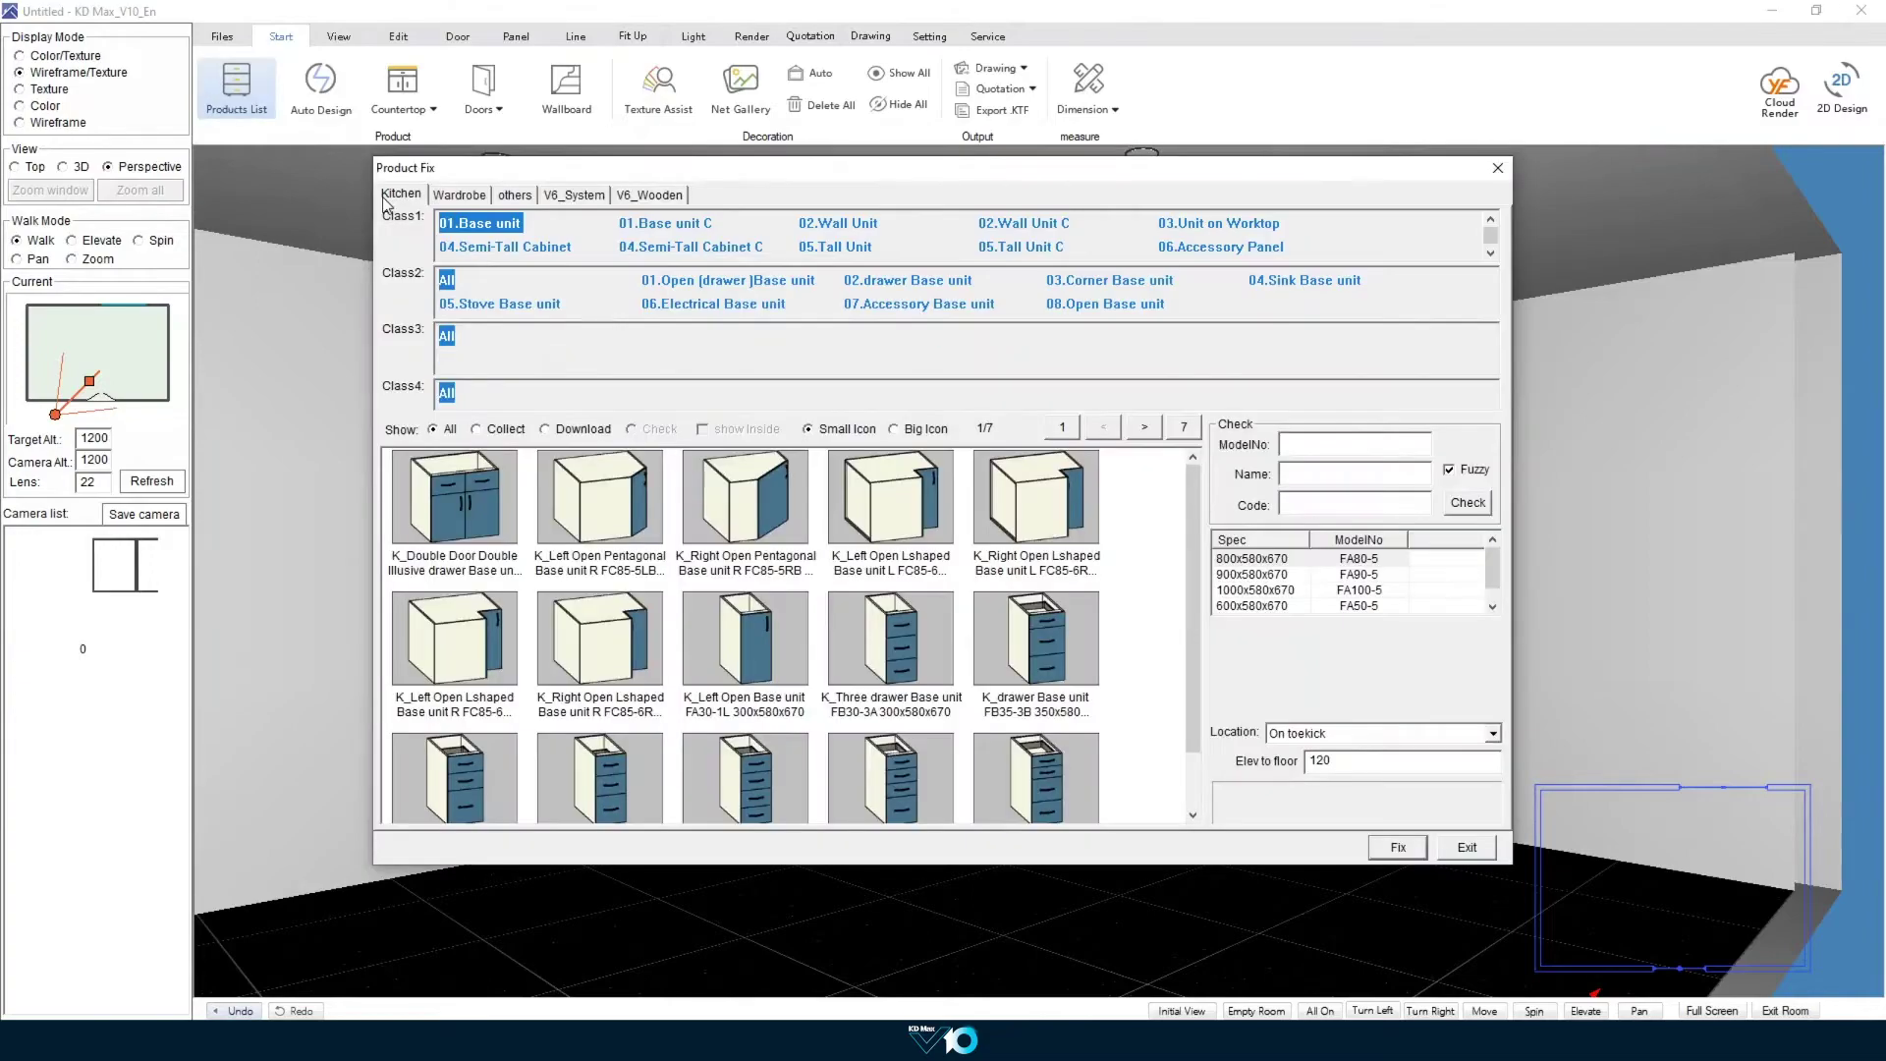
# Step: Place a 950 × 950 K_Left Open L-shaped corner base unit (FC85-6LA) in the room corner
pyautogui.click(1113, 282)
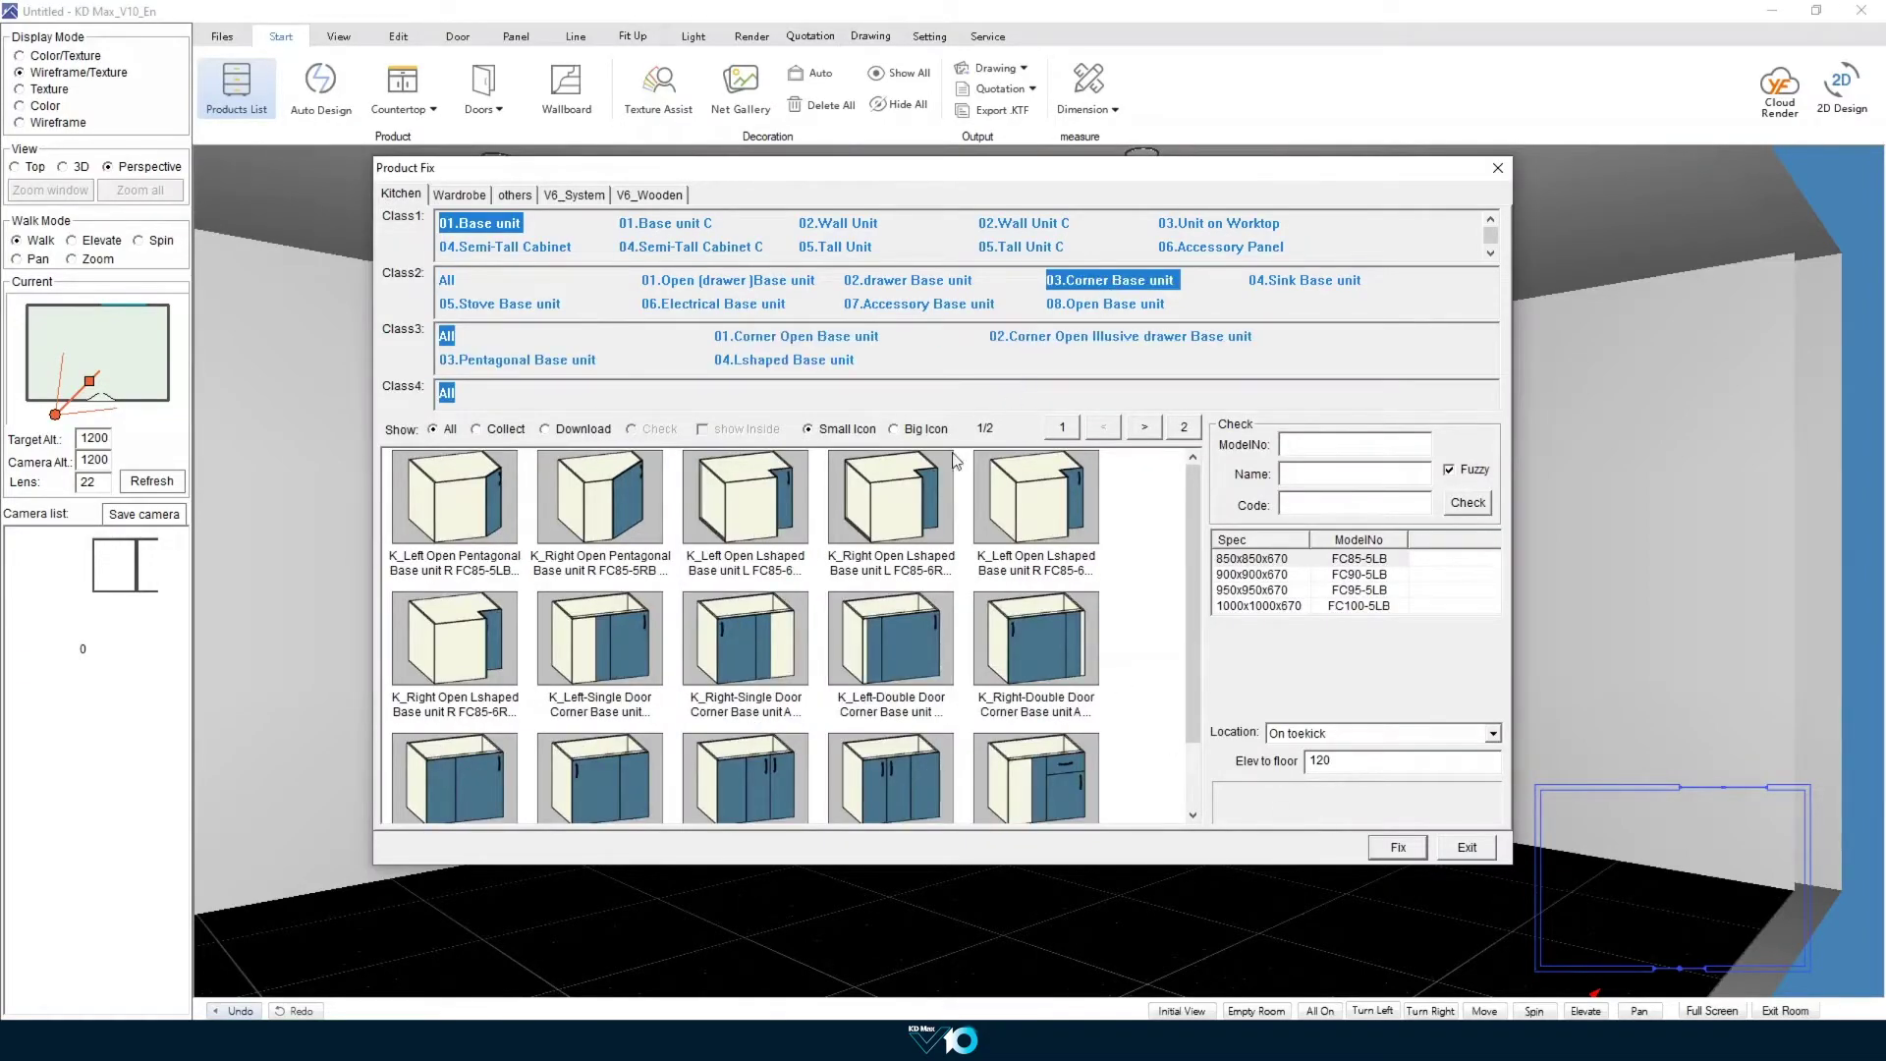
pyautogui.click(871, 493)
pyautogui.click(763, 503)
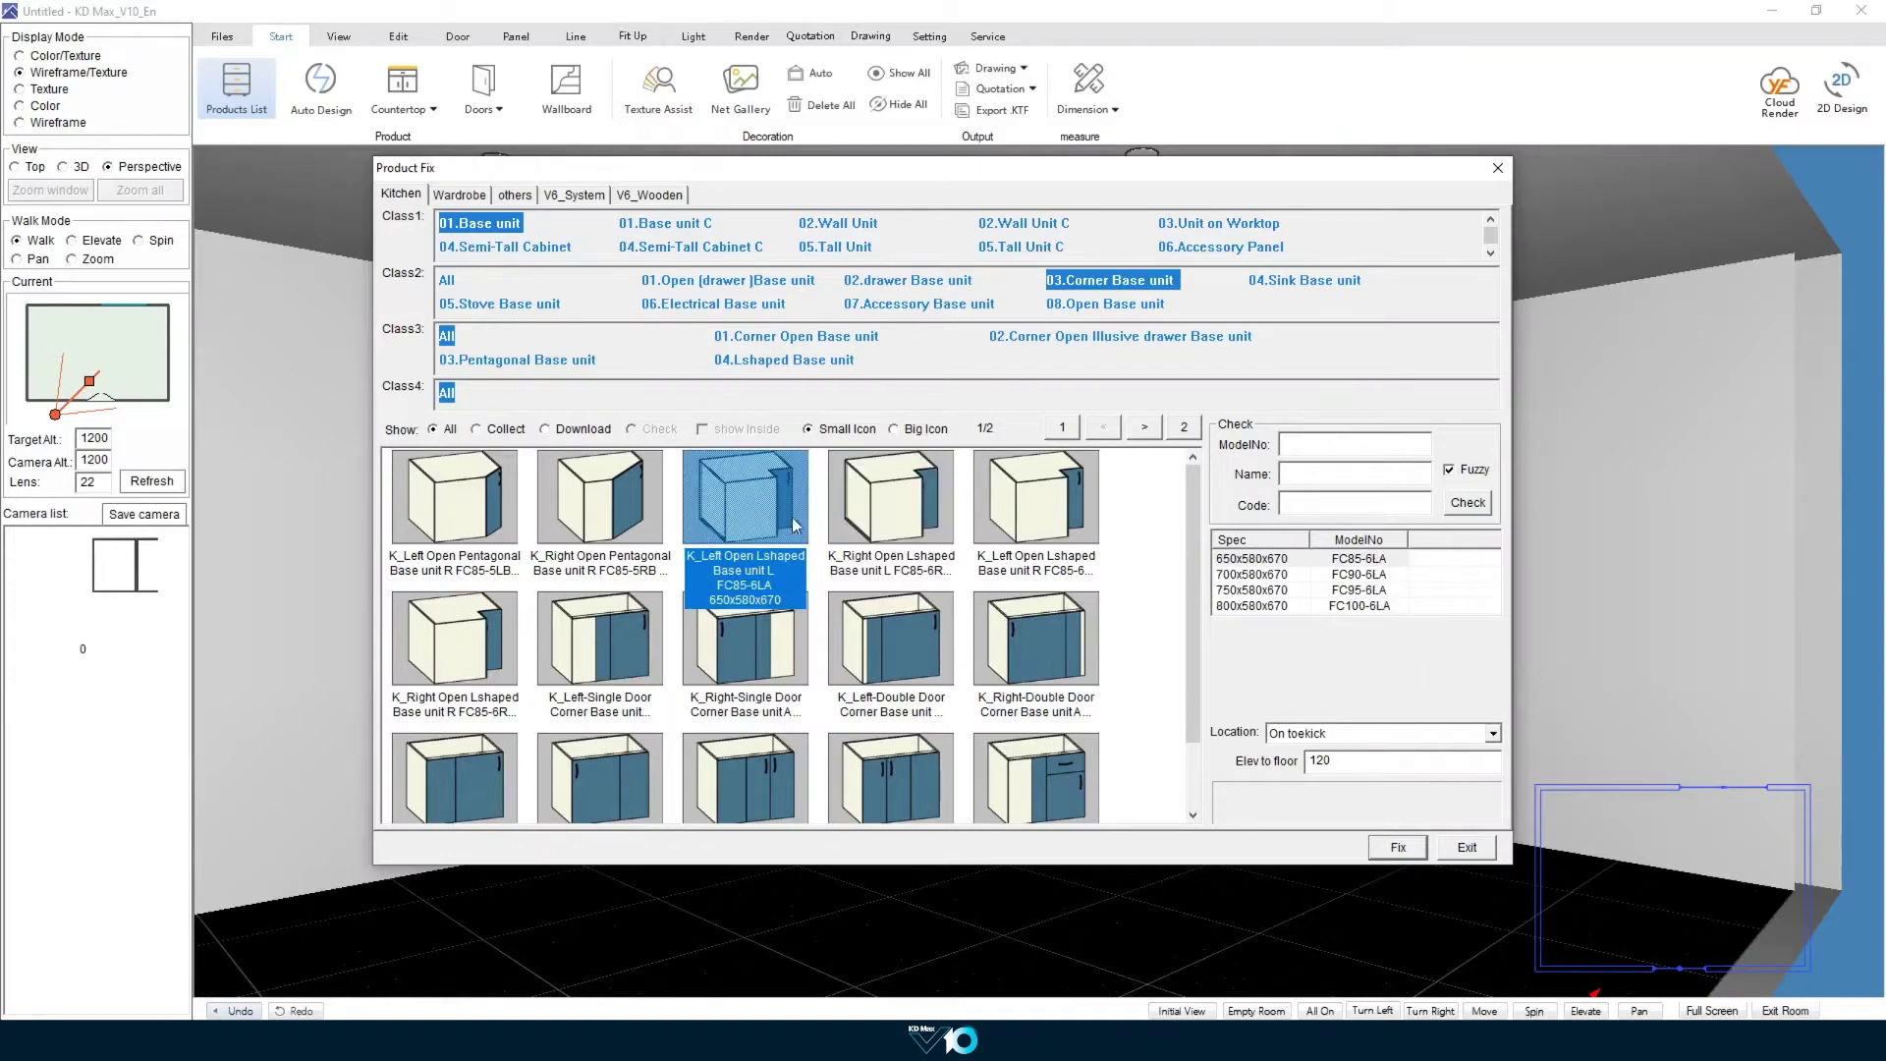
pyautogui.click(1399, 847)
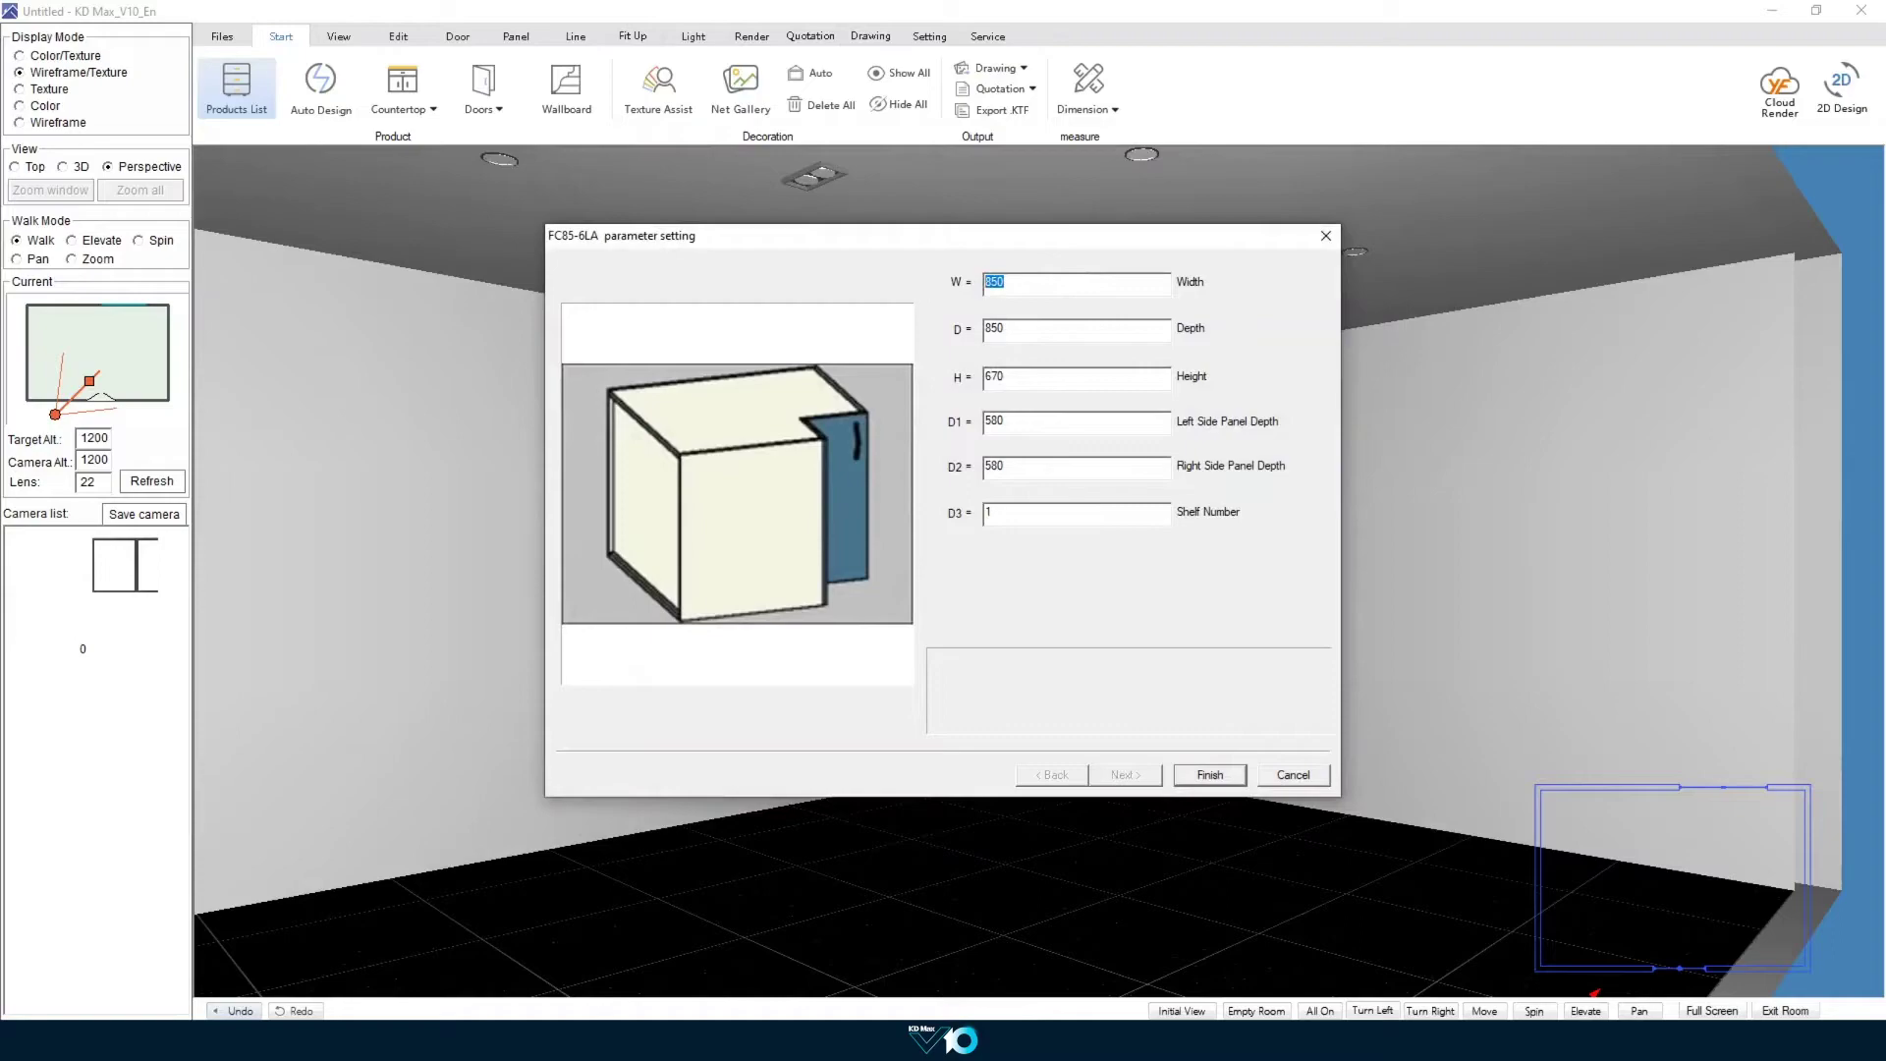
pyautogui.write('950')
pyautogui.press('Tab')
pyautogui.write('950')
pyautogui.press('Tab')
pyautogui.click(1208, 775)
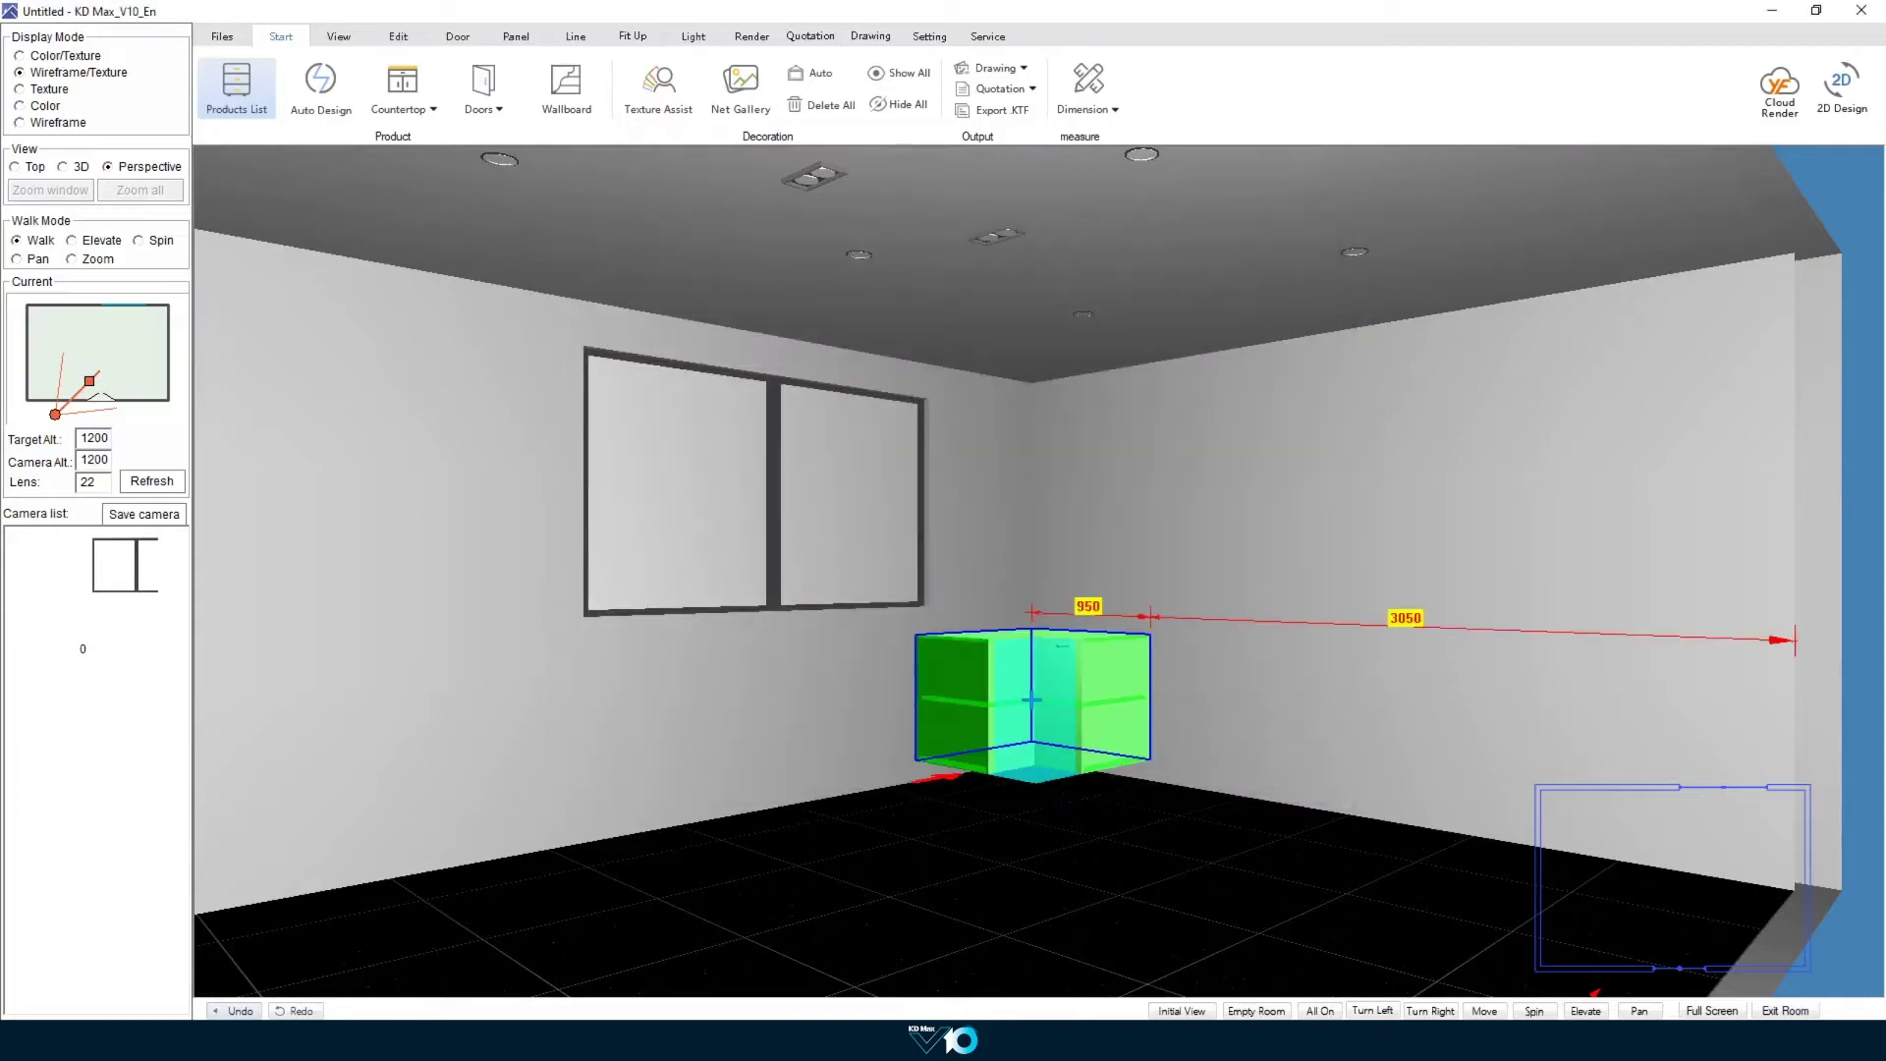
pyautogui.click(1032, 699)
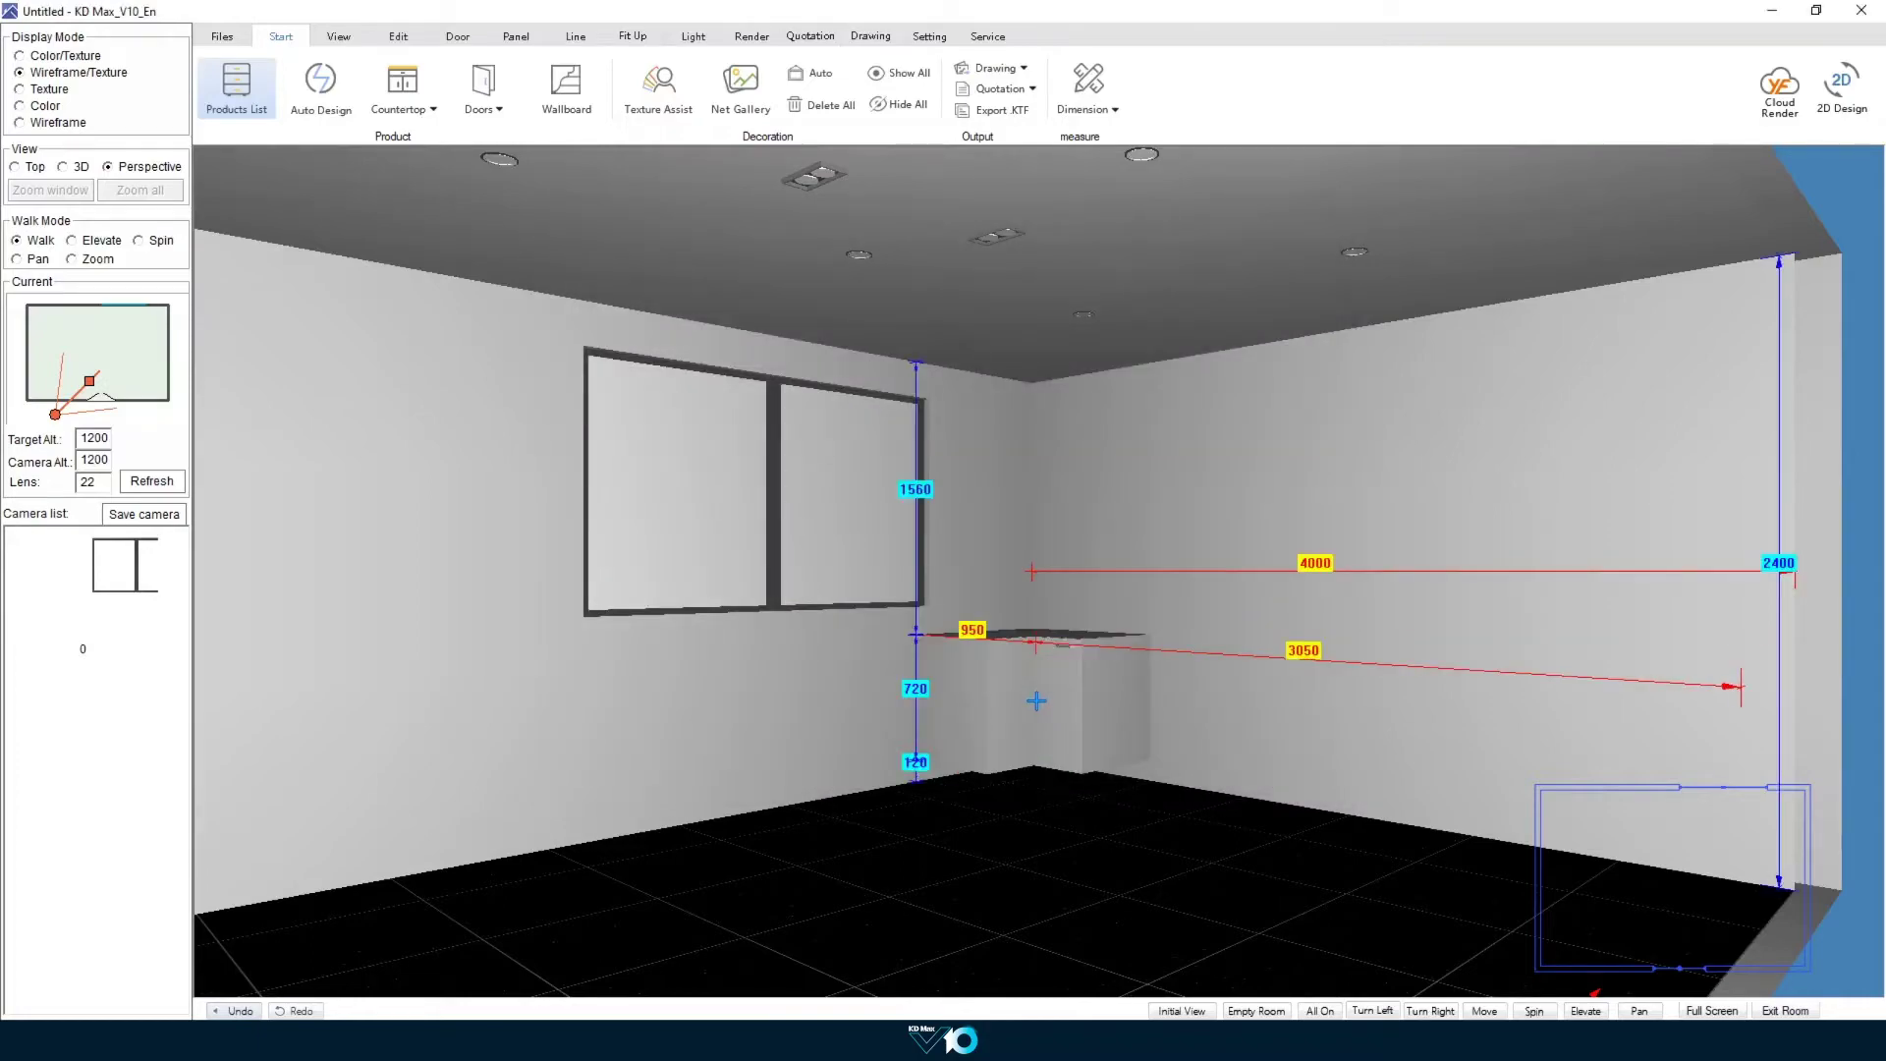
# Step: Place a 600-wide below-drawer up-cover electrical base unit, inner height 600, beside the corner unit
pyautogui.click(213, 103)
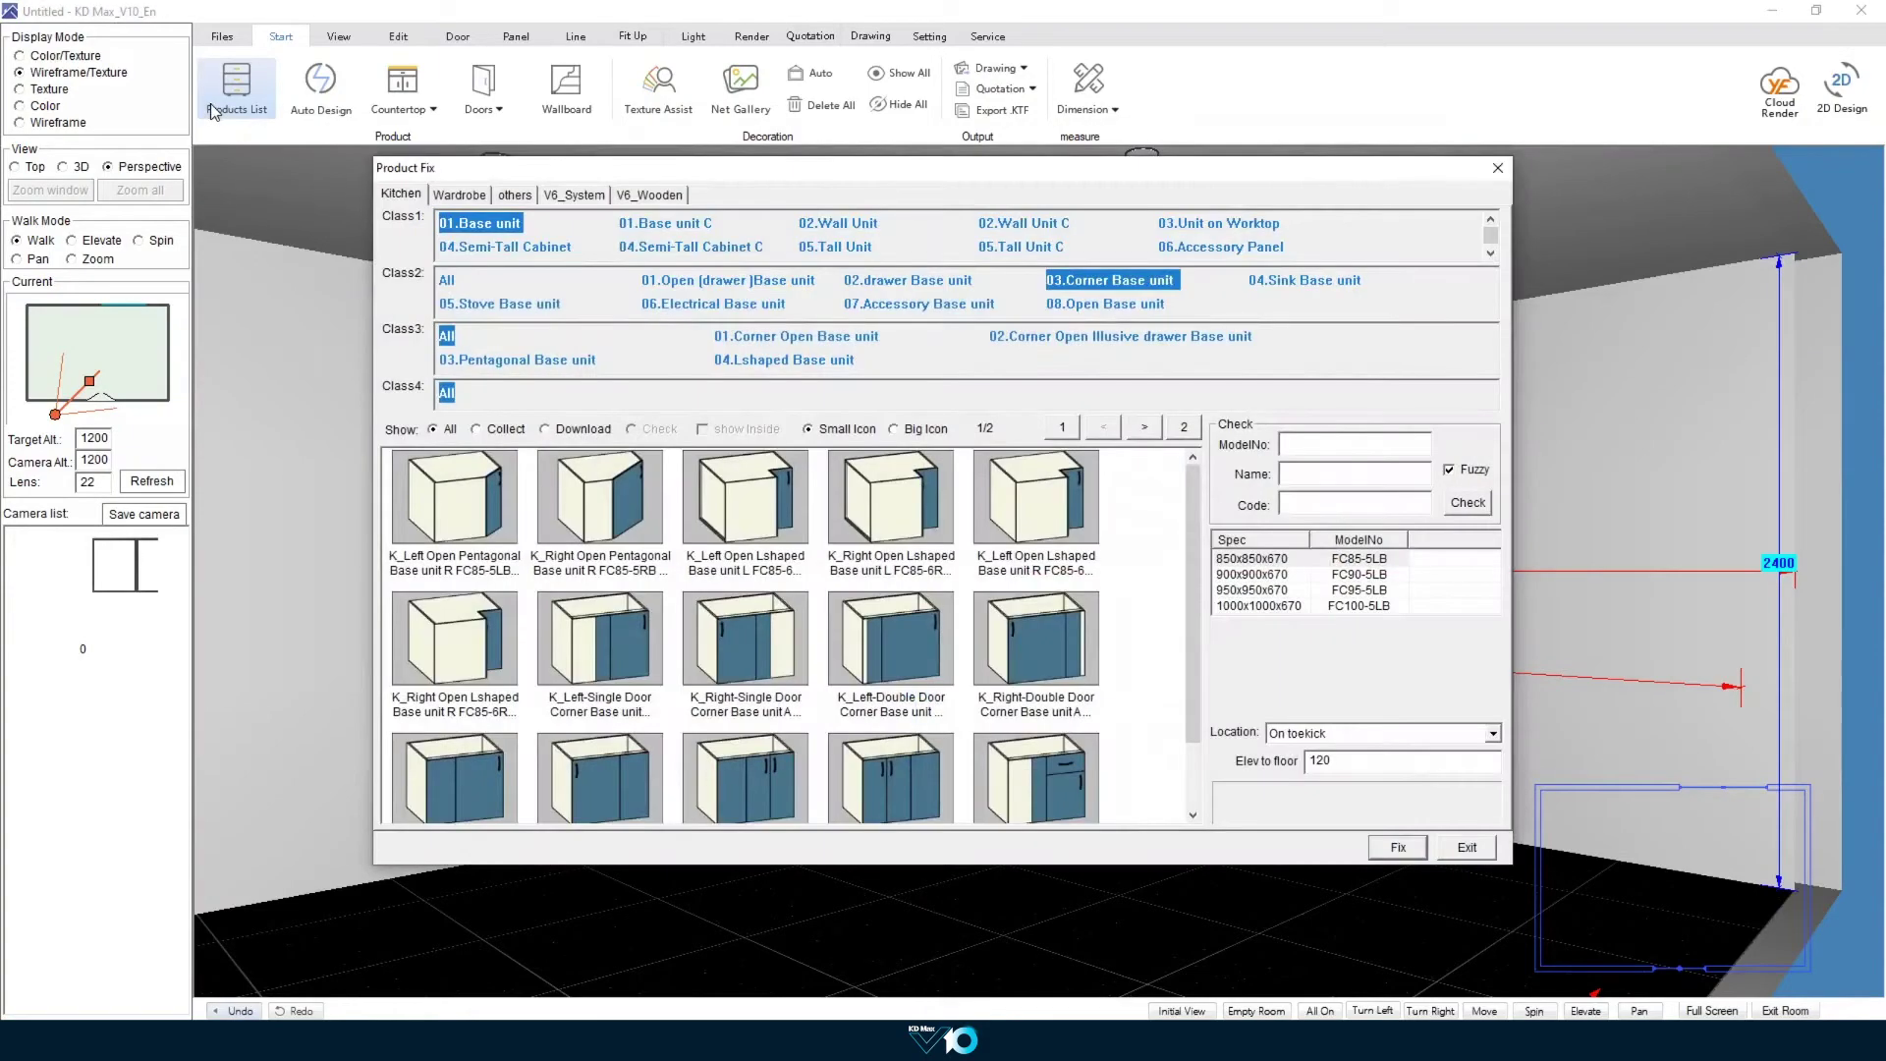
pyautogui.click(487, 225)
pyautogui.click(703, 307)
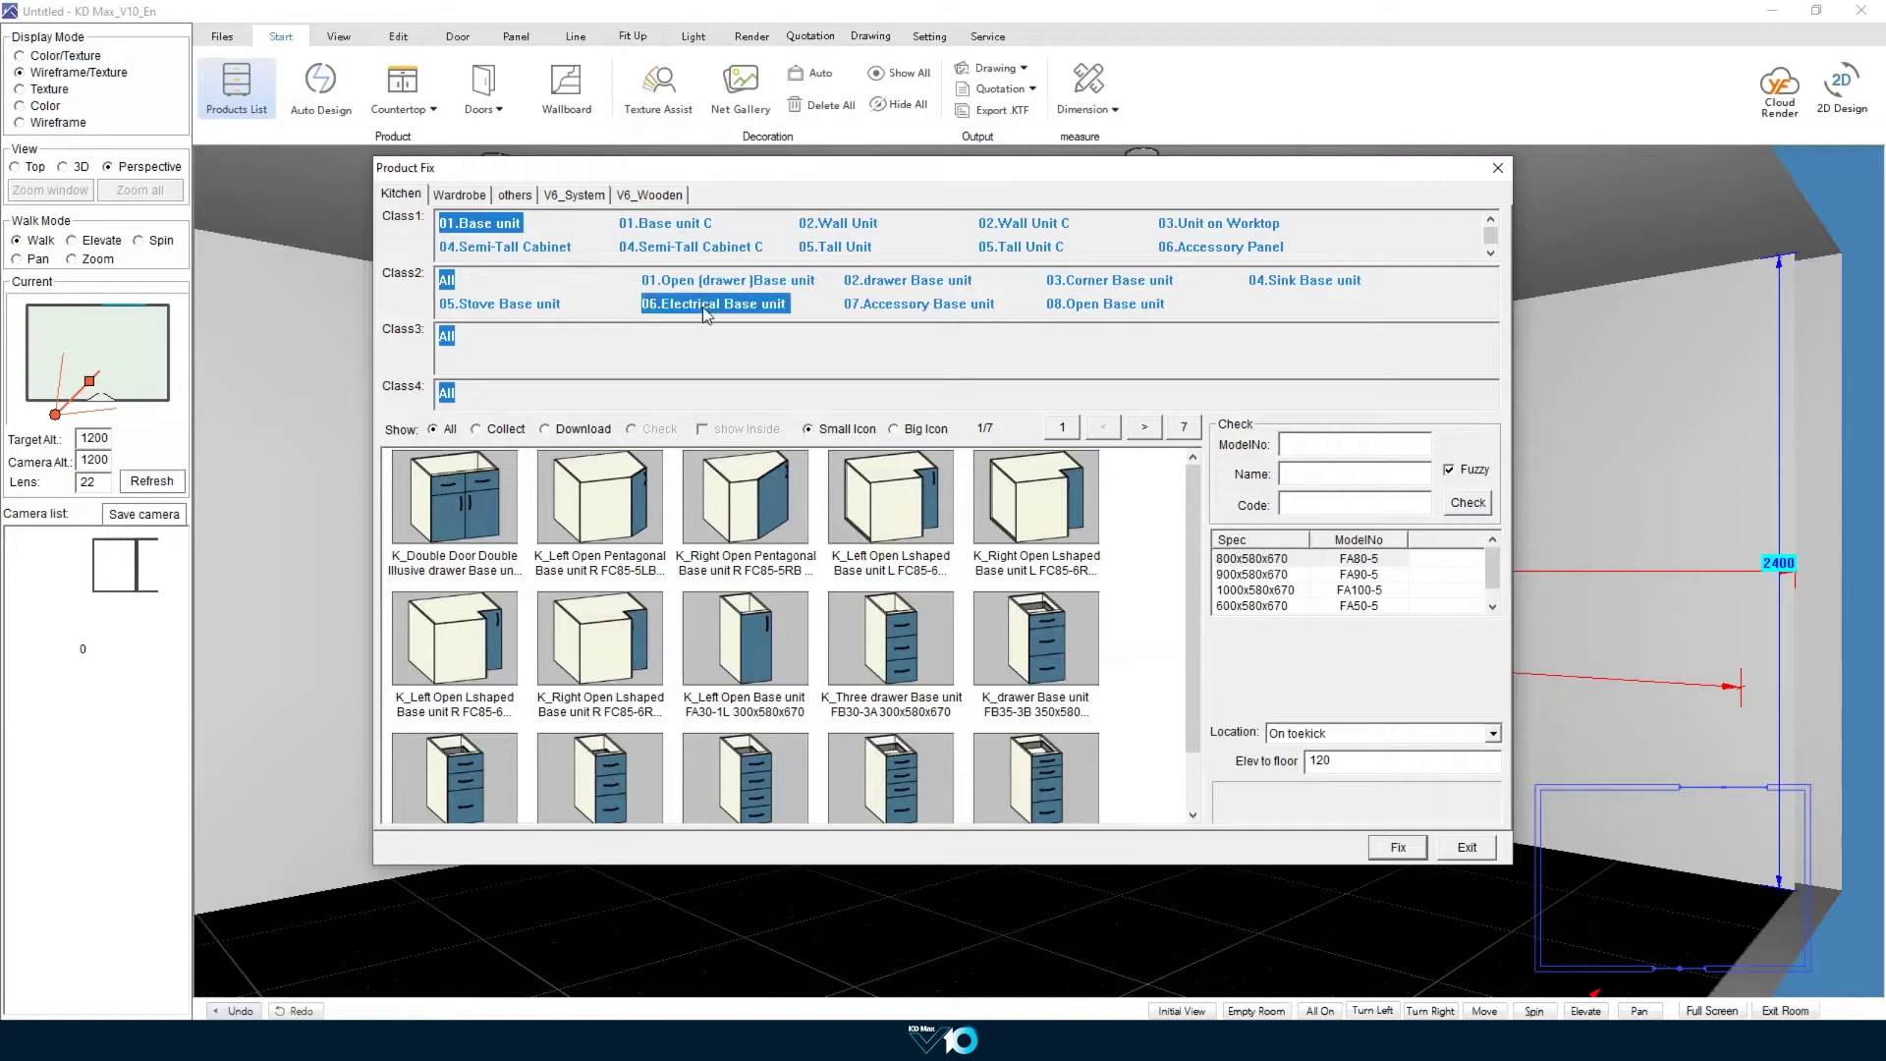
pyautogui.click(916, 643)
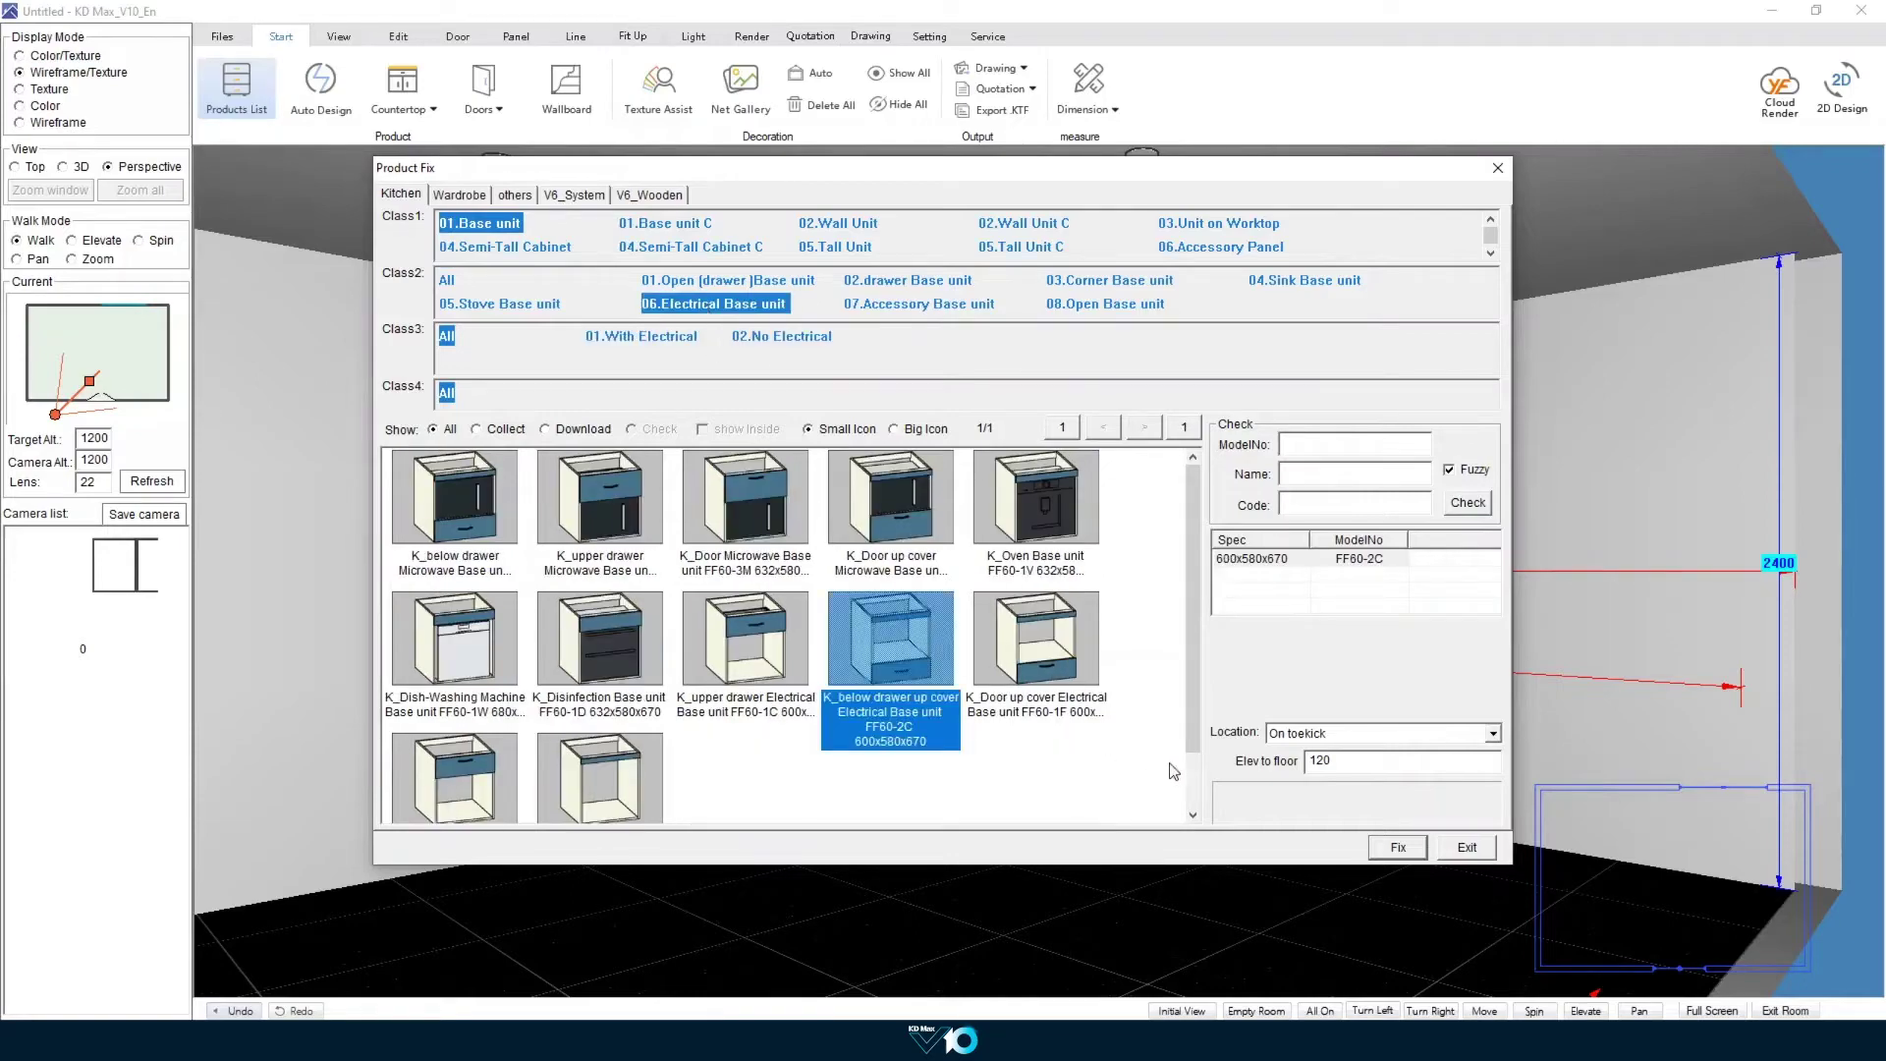
pyautogui.click(1389, 852)
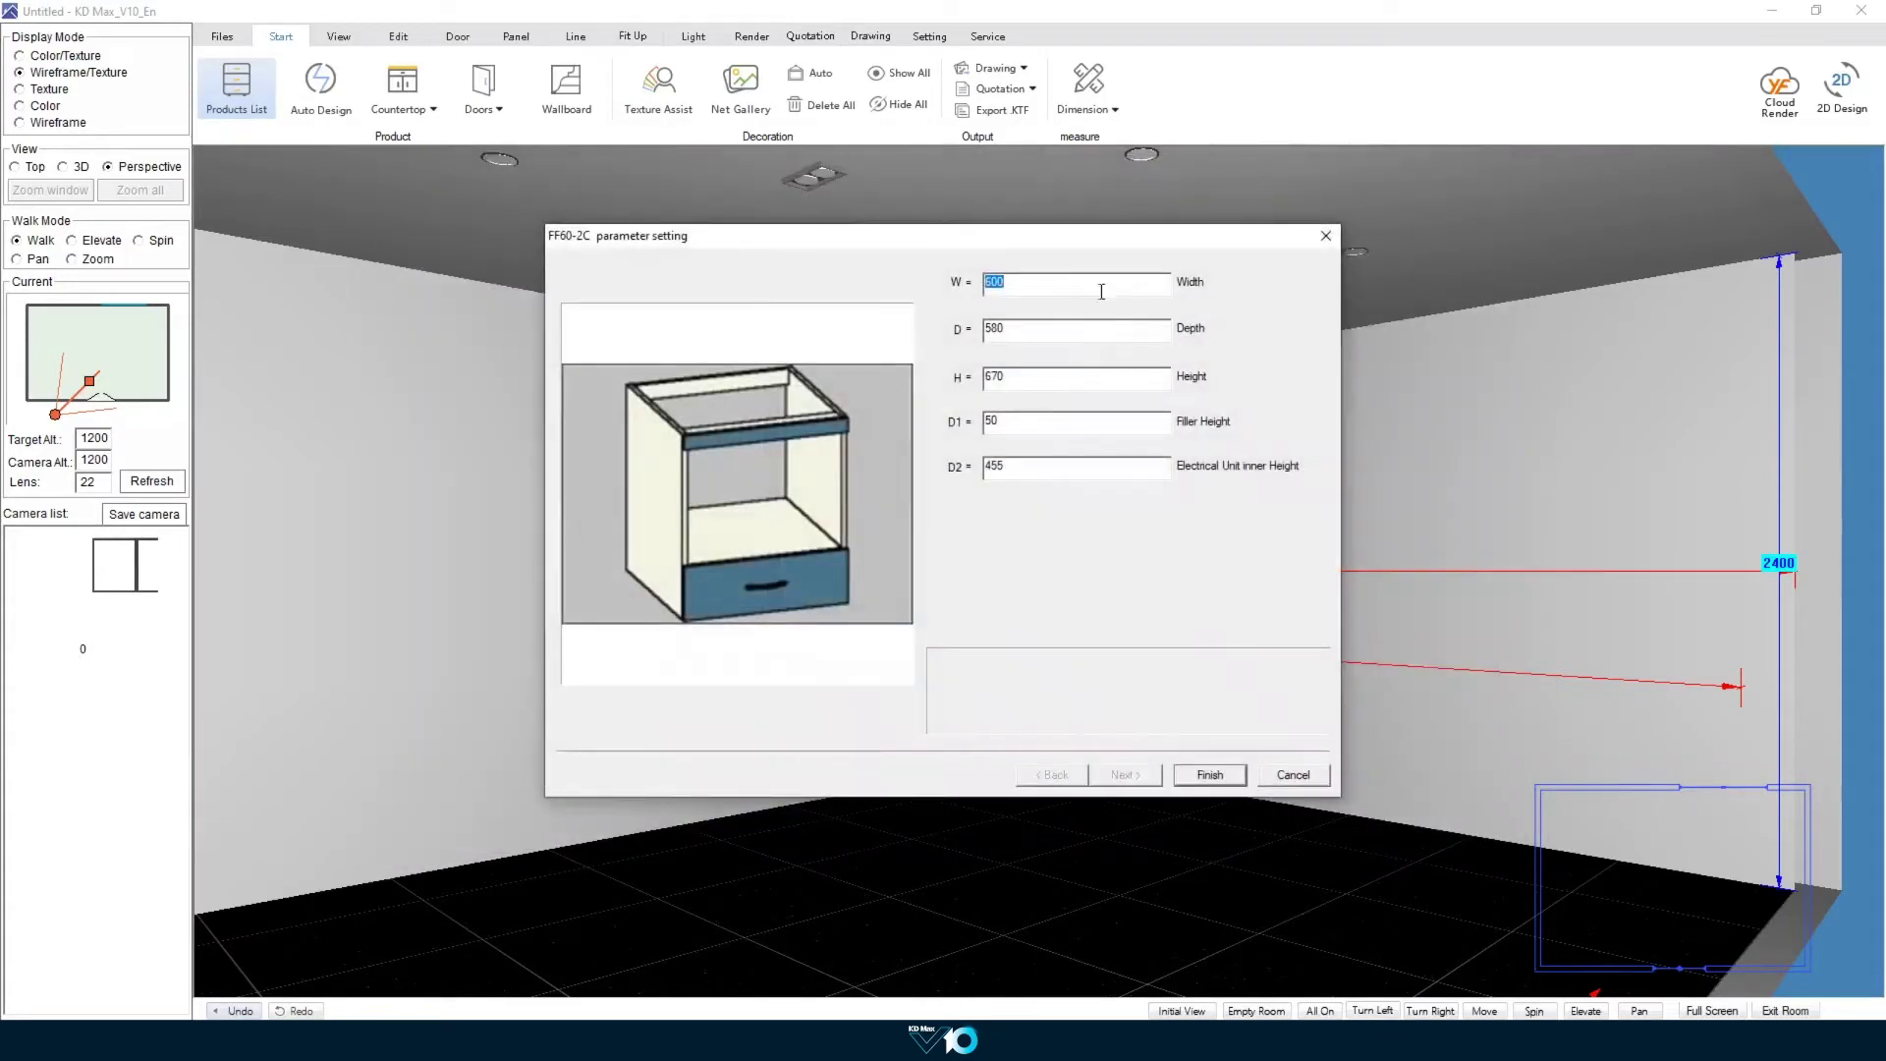
pyautogui.click(1032, 378)
pyautogui.write('72')
pyautogui.moveTo(1019, 475); pyautogui.dragTo(955, 480)
pyautogui.write('600')
pyautogui.click(1210, 775)
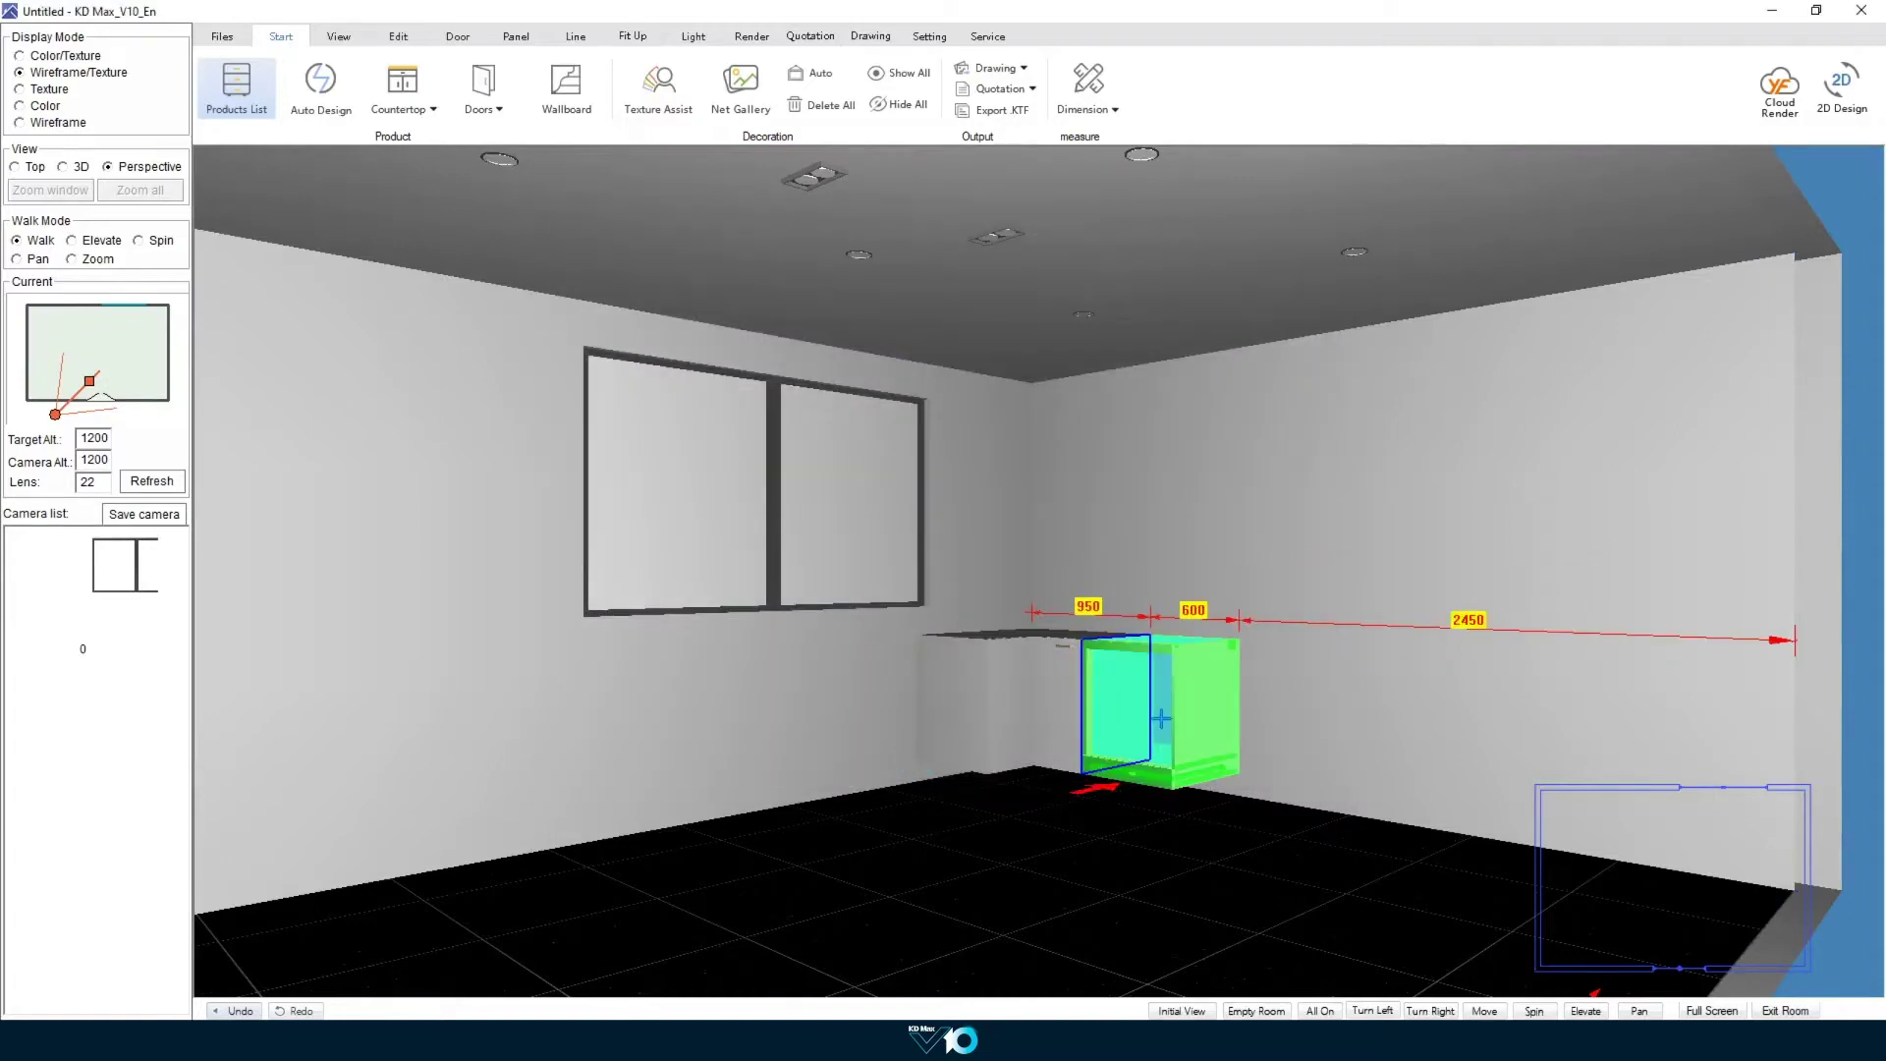
pyautogui.click(1162, 719)
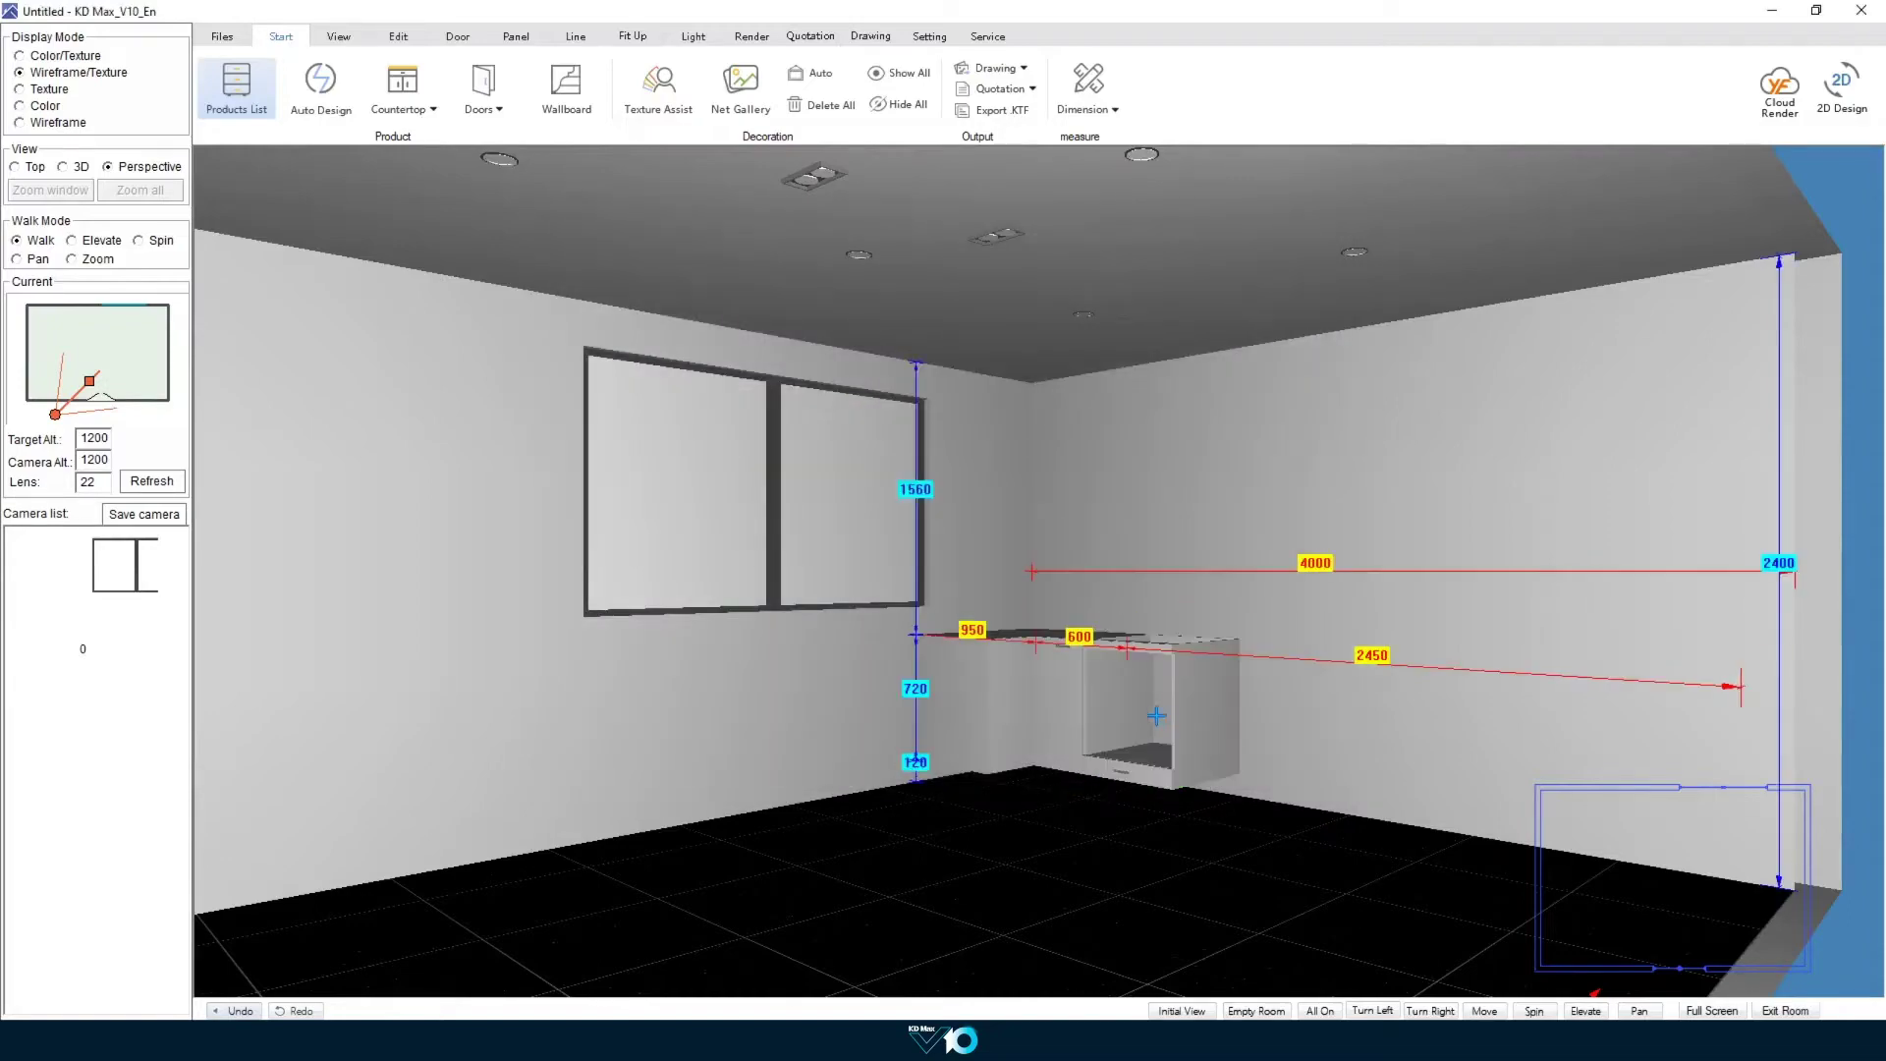
# Step: Place a 400 × 580 × 720 single-drawer base unit (FB30-1) beside the oven housing
pyautogui.click(218, 101)
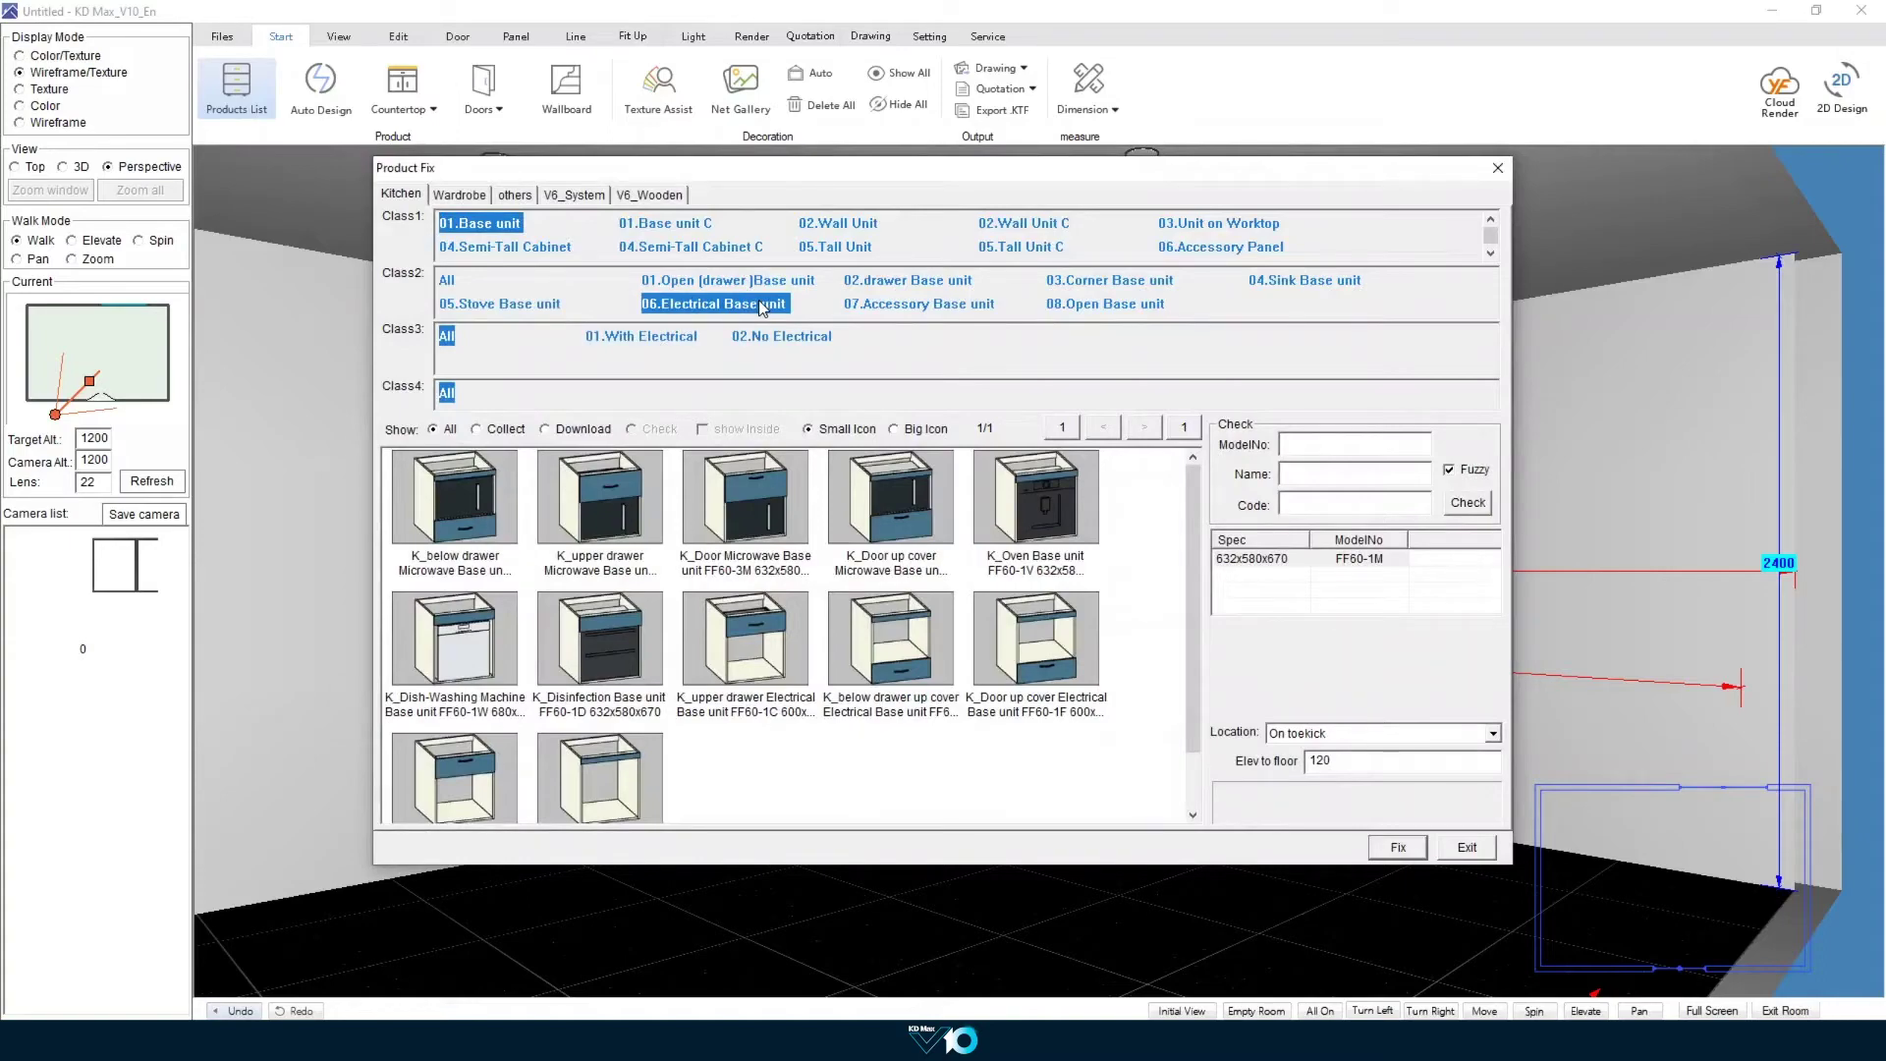
pyautogui.click(892, 282)
pyautogui.click(909, 617)
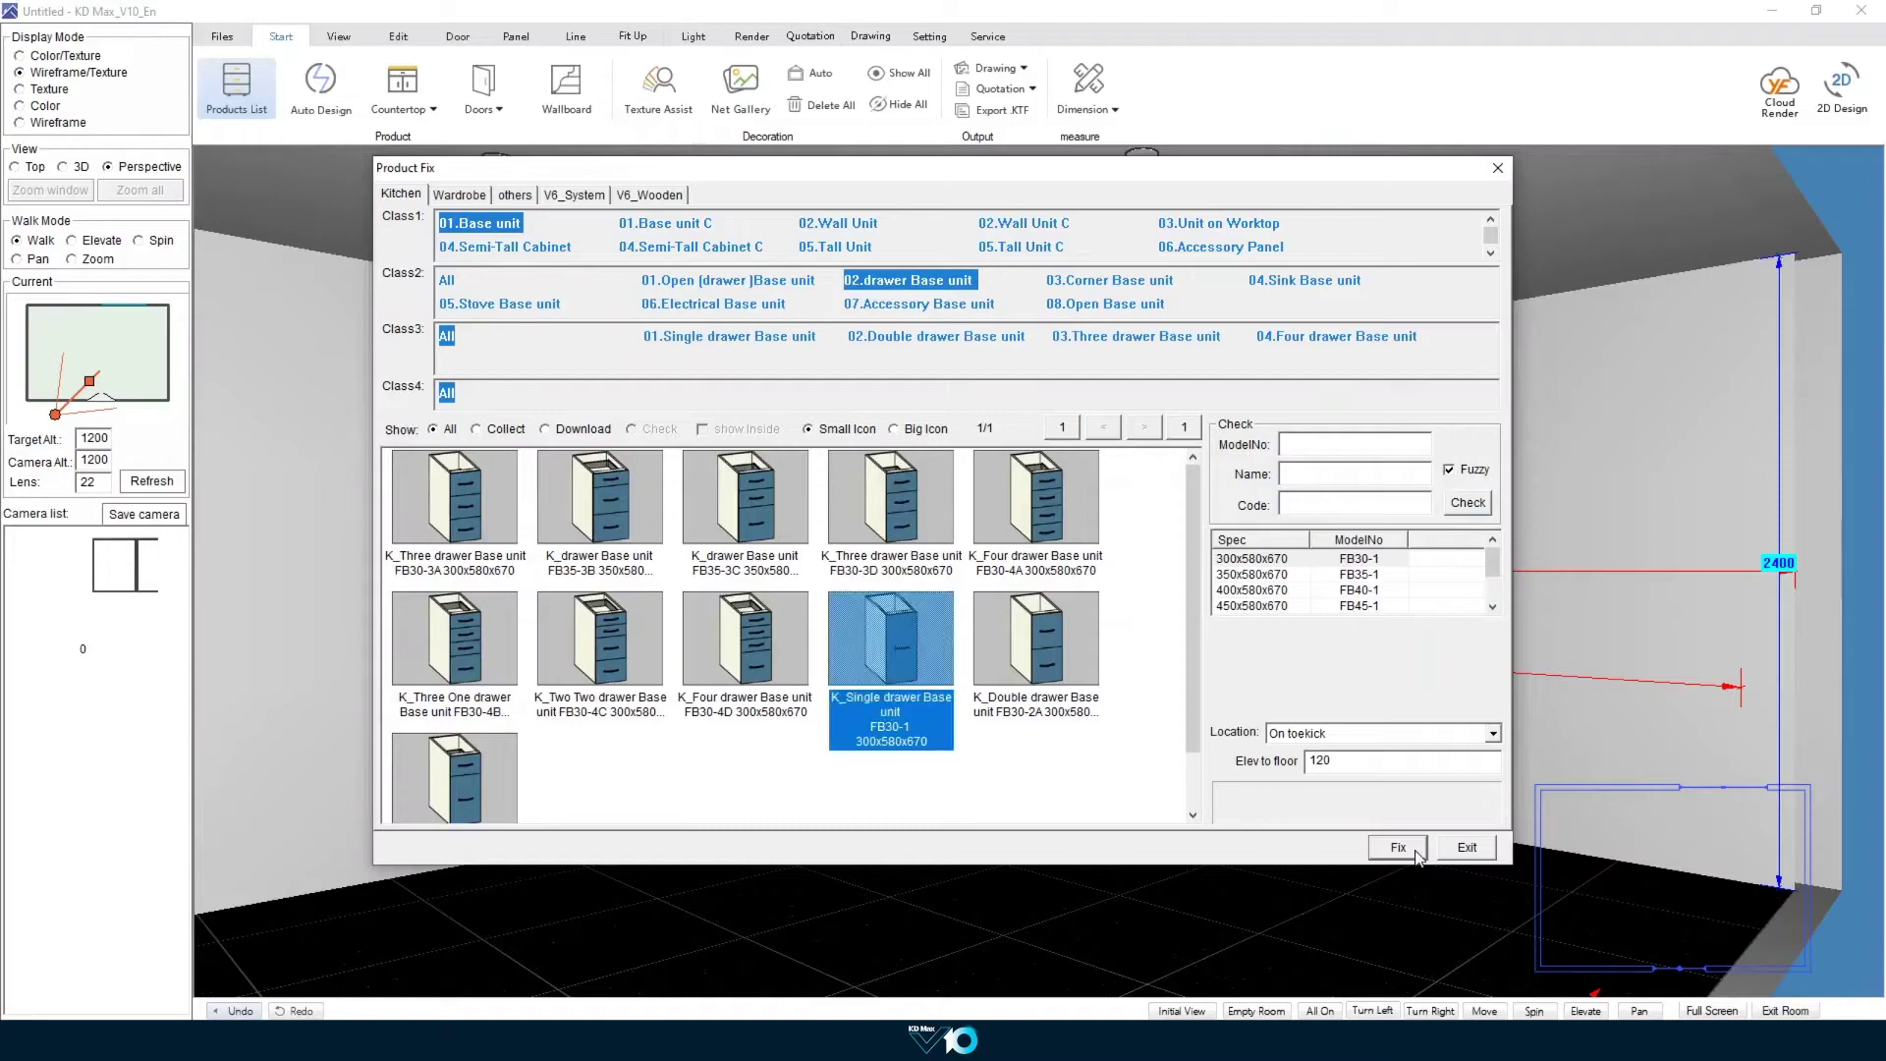
pyautogui.click(1415, 851)
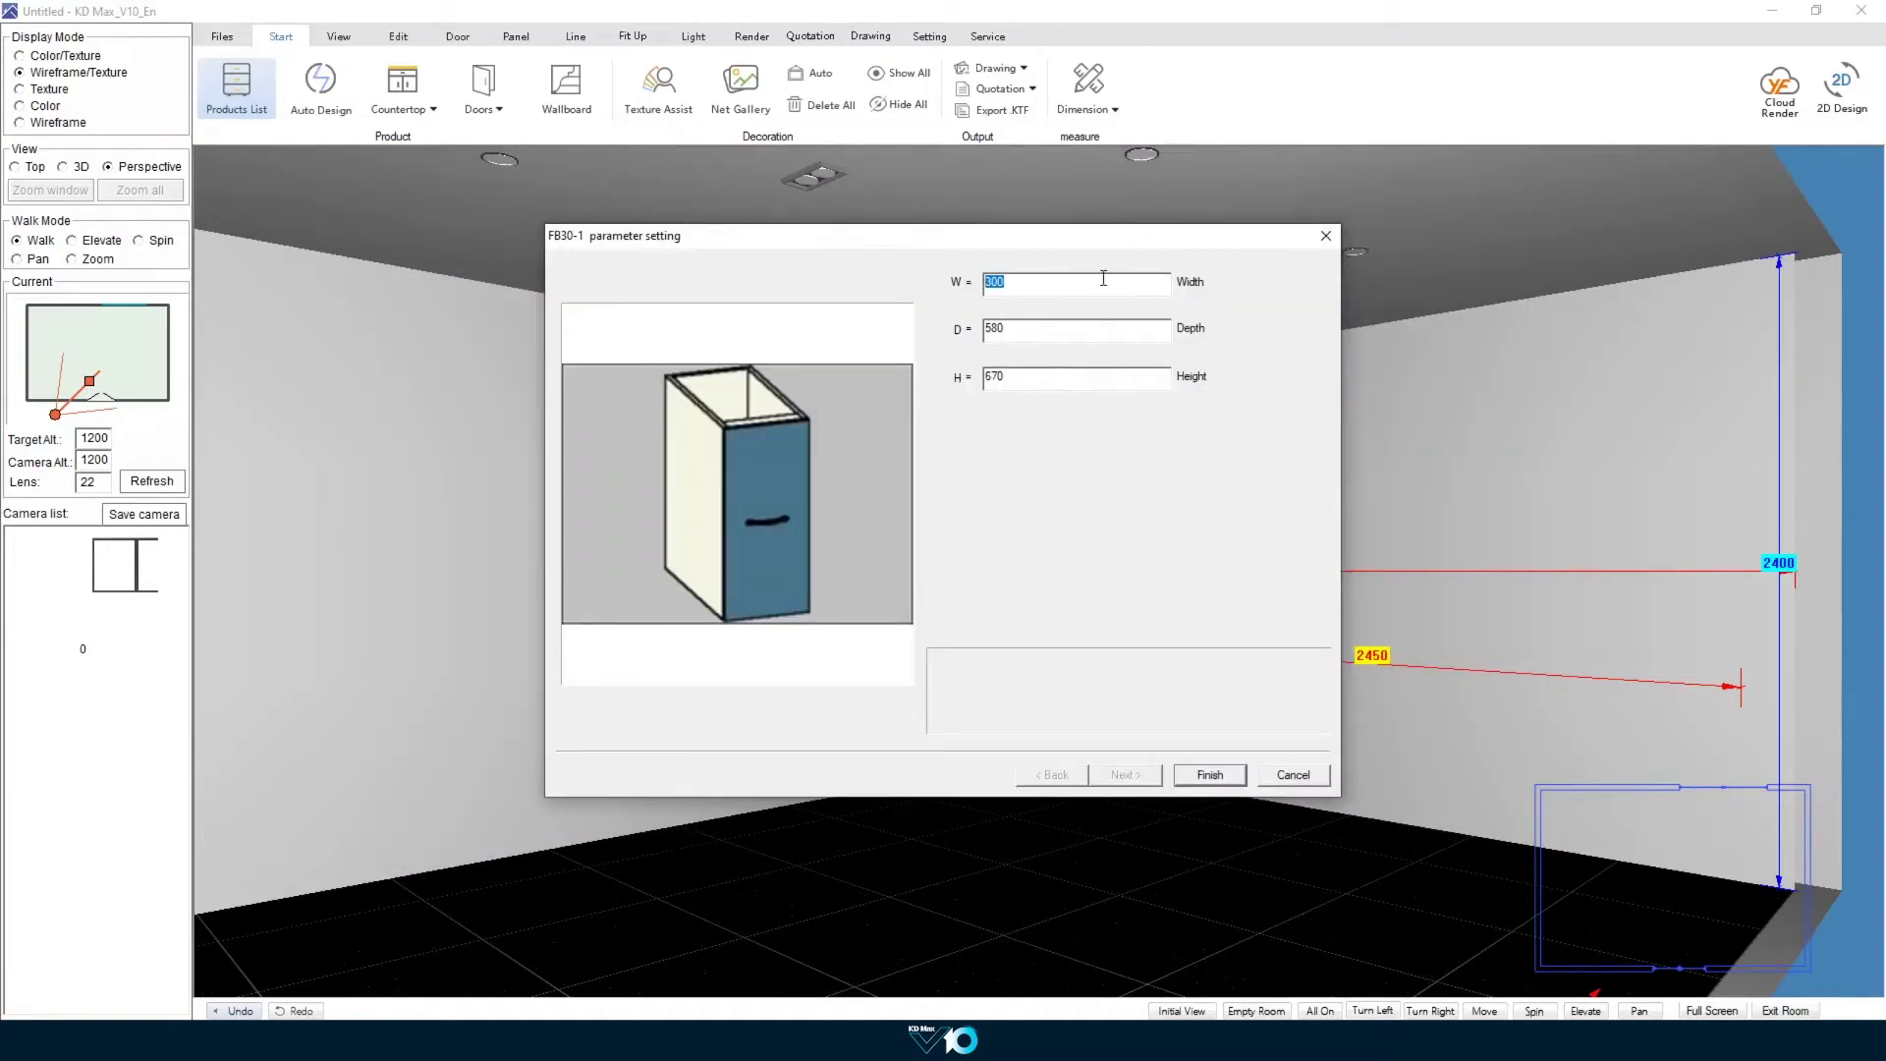
pyautogui.write('4')
pyautogui.press('Tab')
pyautogui.write('7')
pyautogui.click(1195, 771)
pyautogui.click(1210, 719)
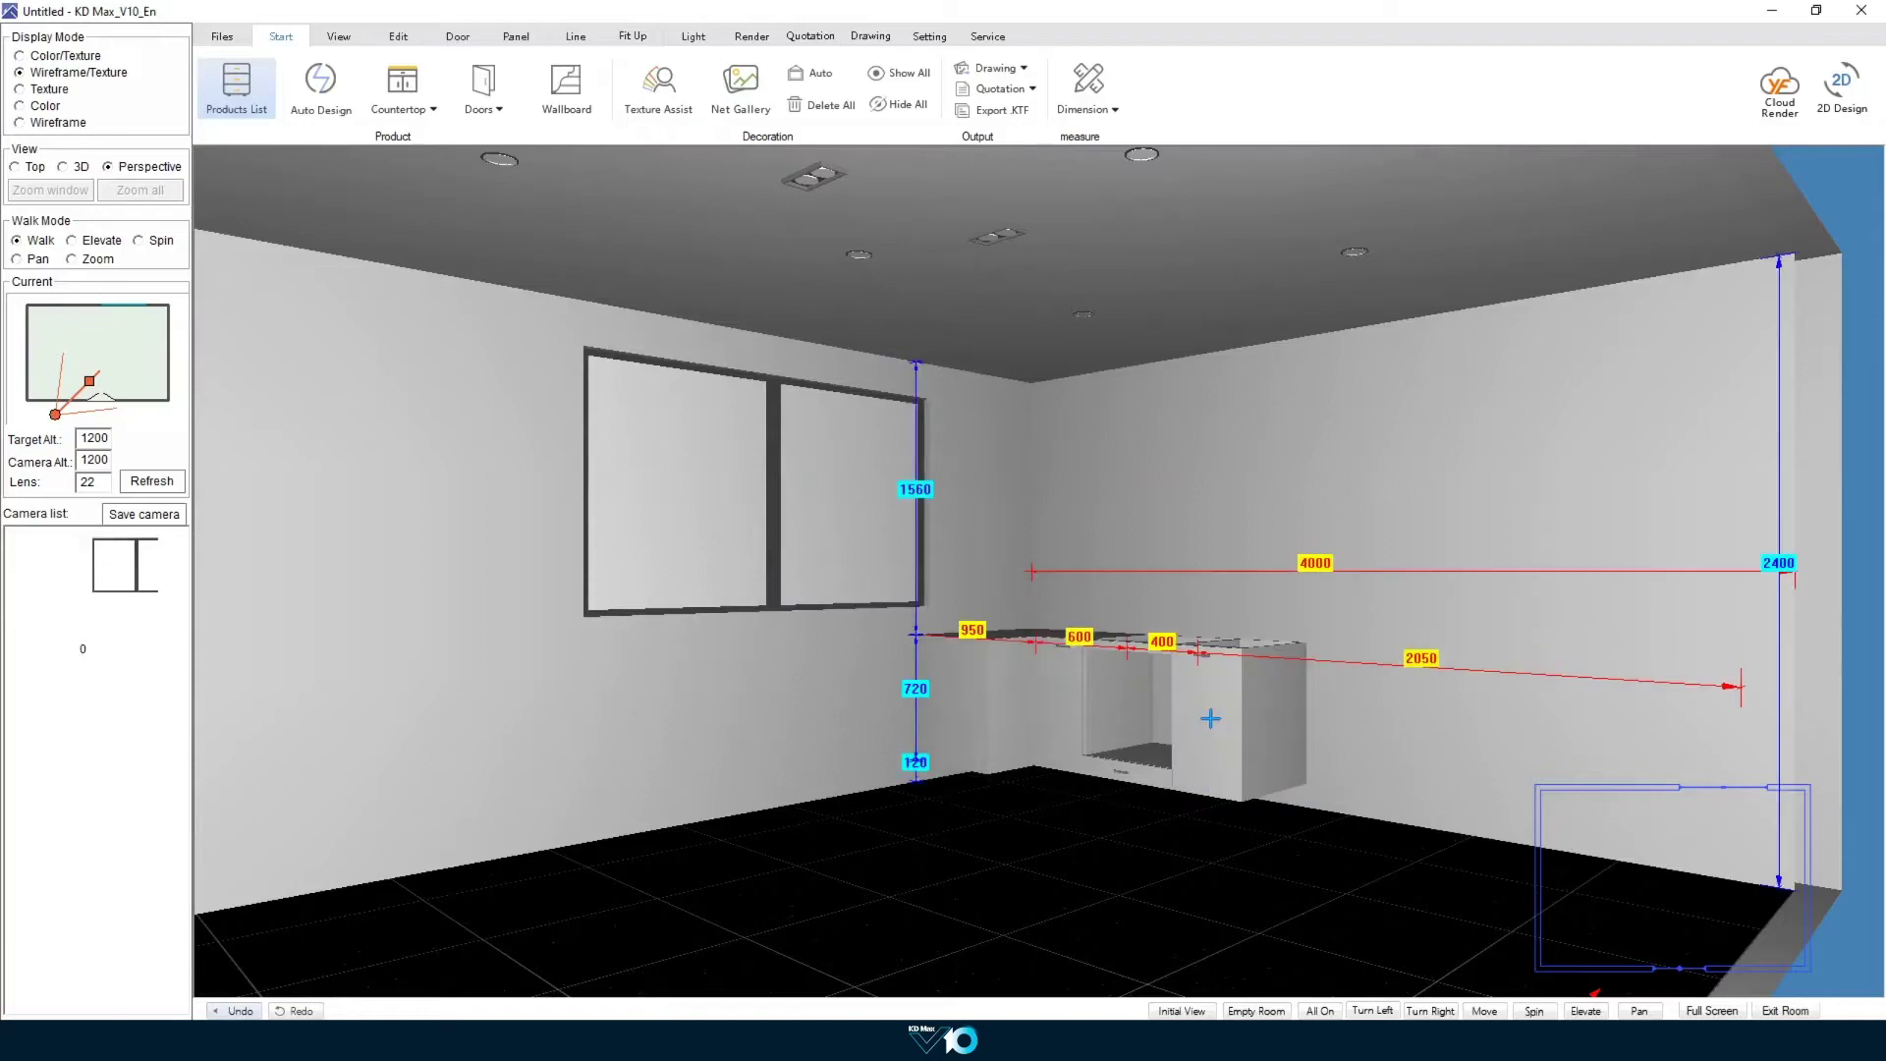
# Step: Place a 1000-wide K_Double Open Symmetric Doors tall unit with Panel shelves beside the drawer unit
pyautogui.click(249, 94)
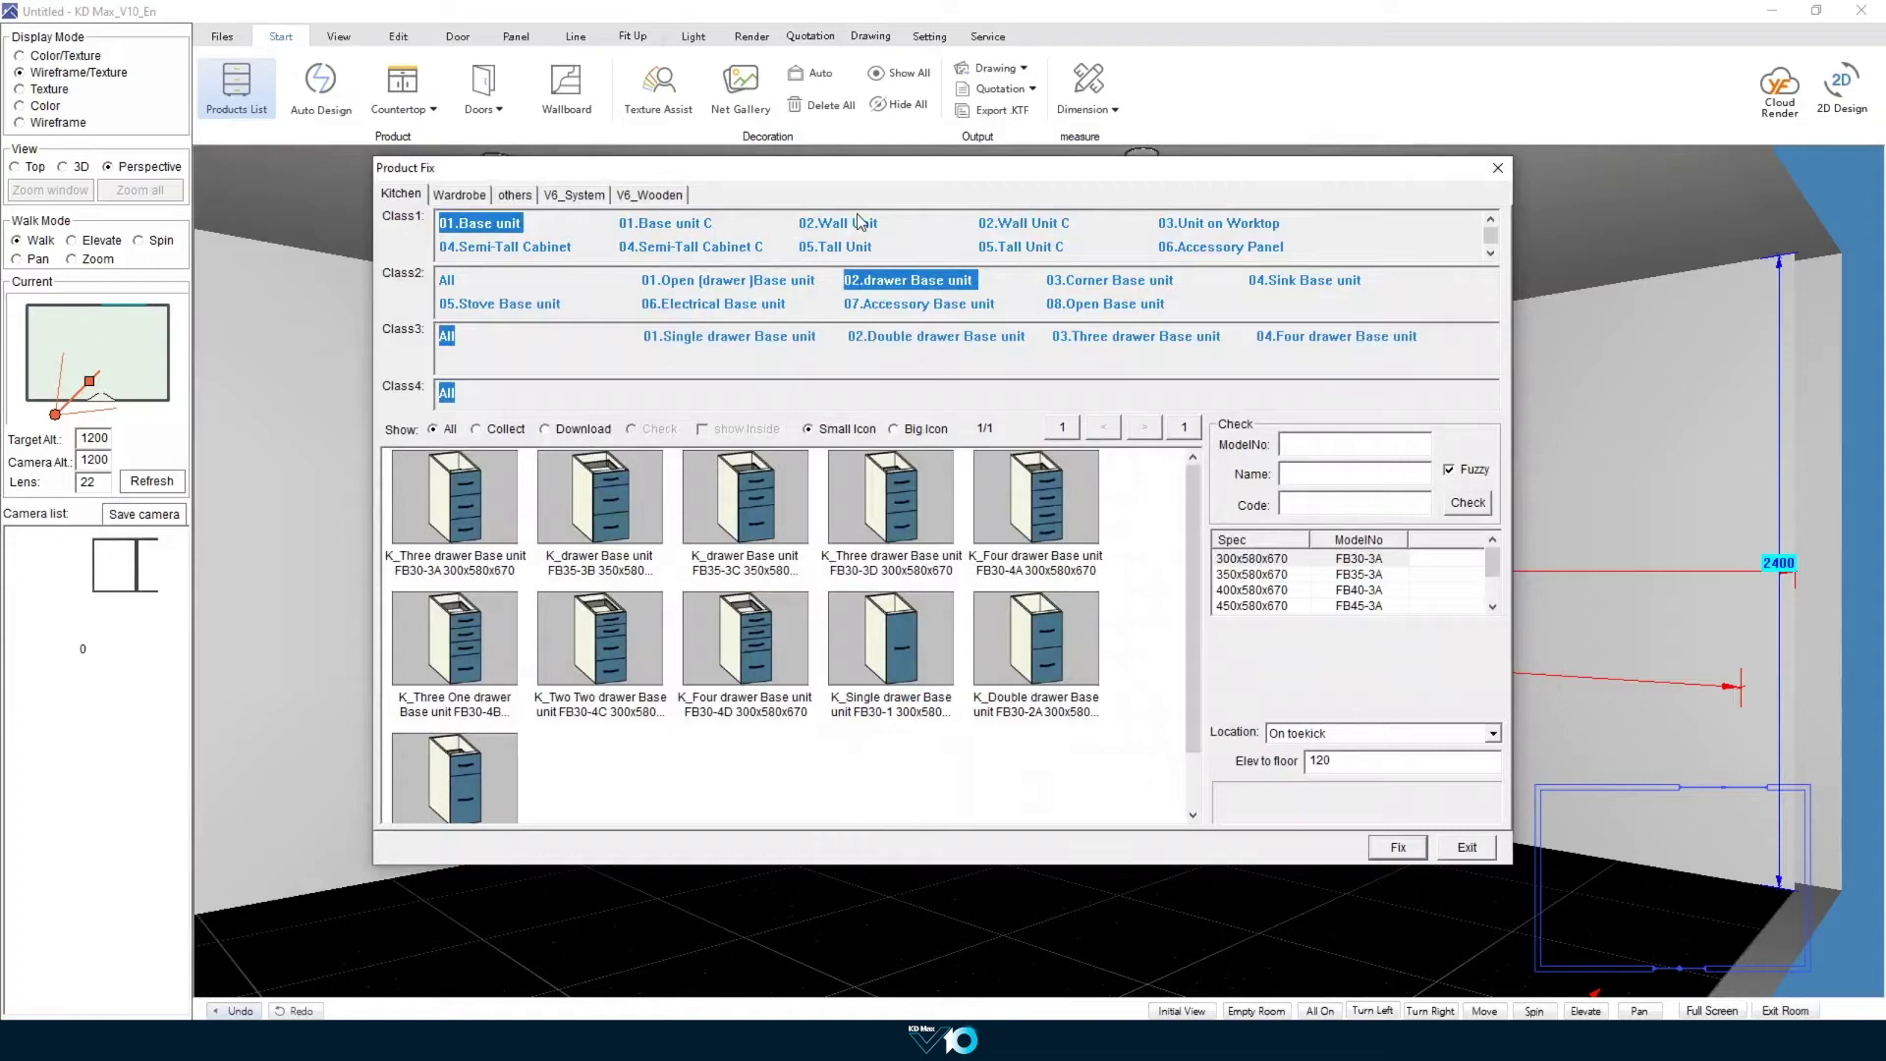
pyautogui.click(821, 250)
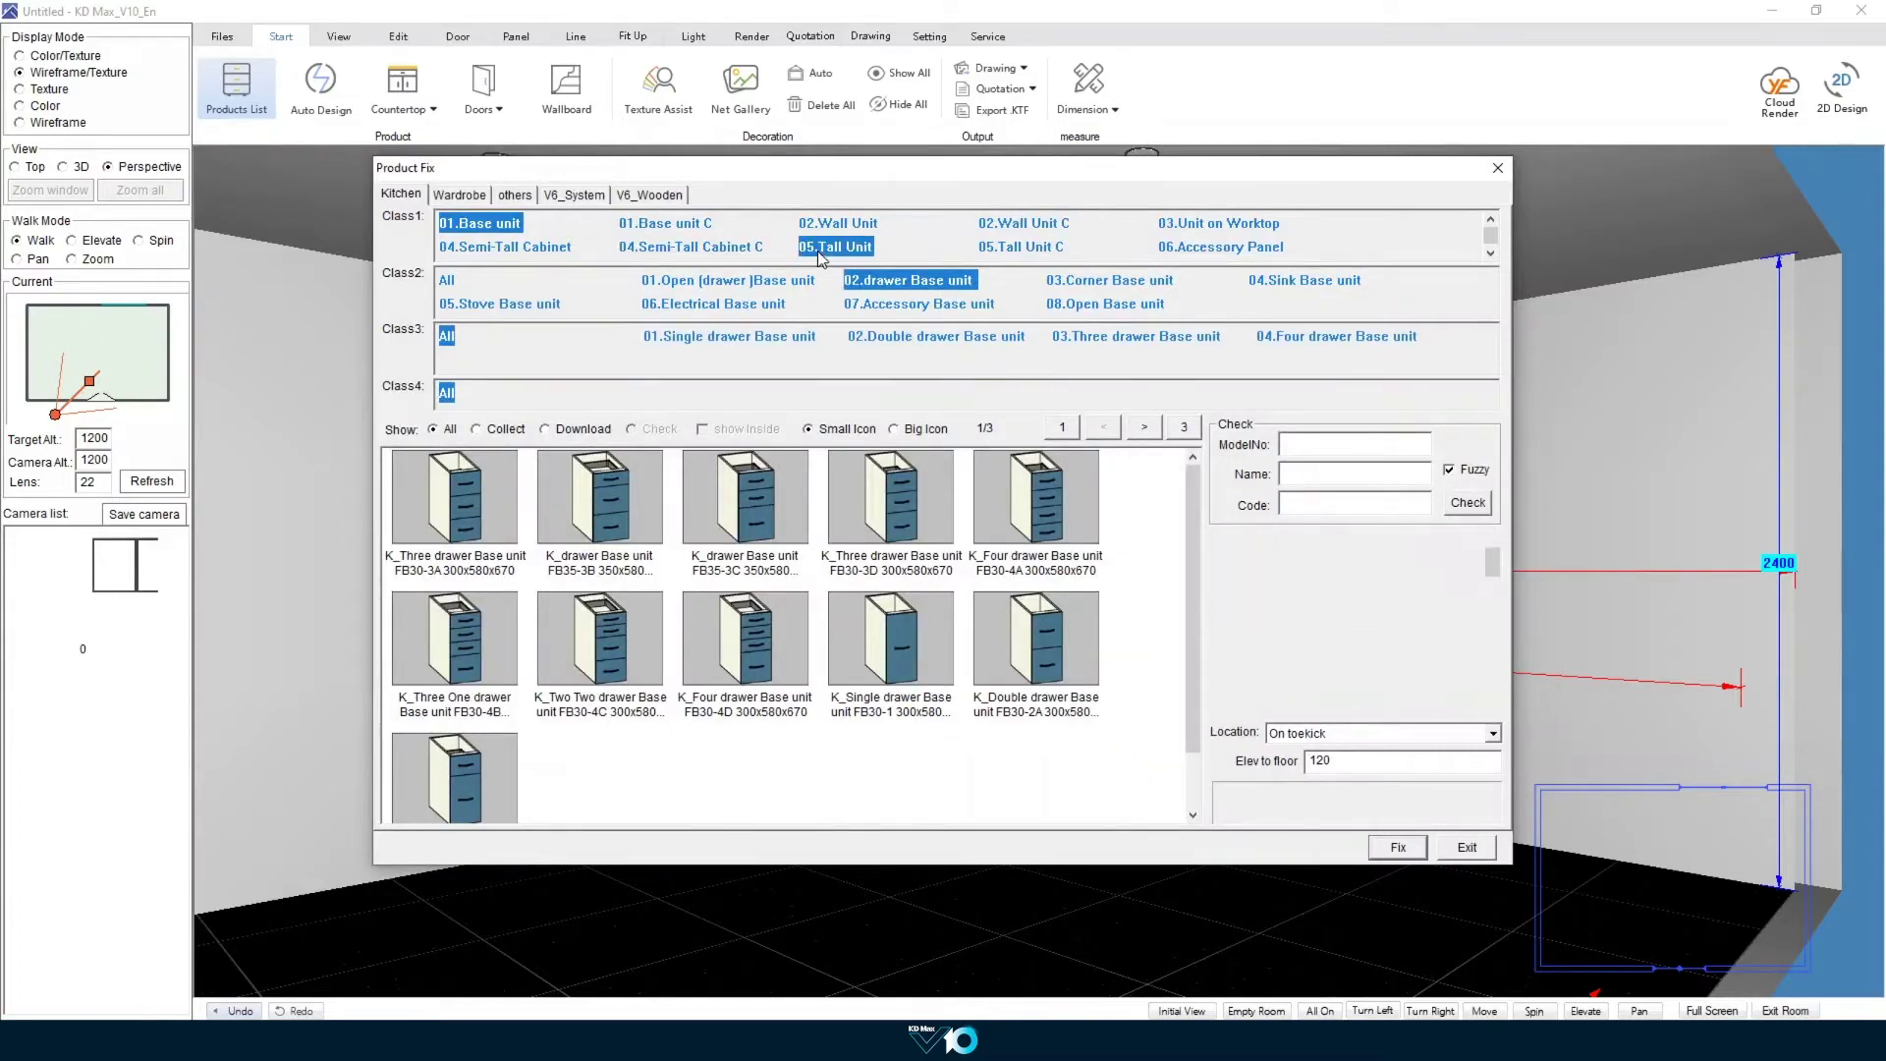
pyautogui.click(742, 526)
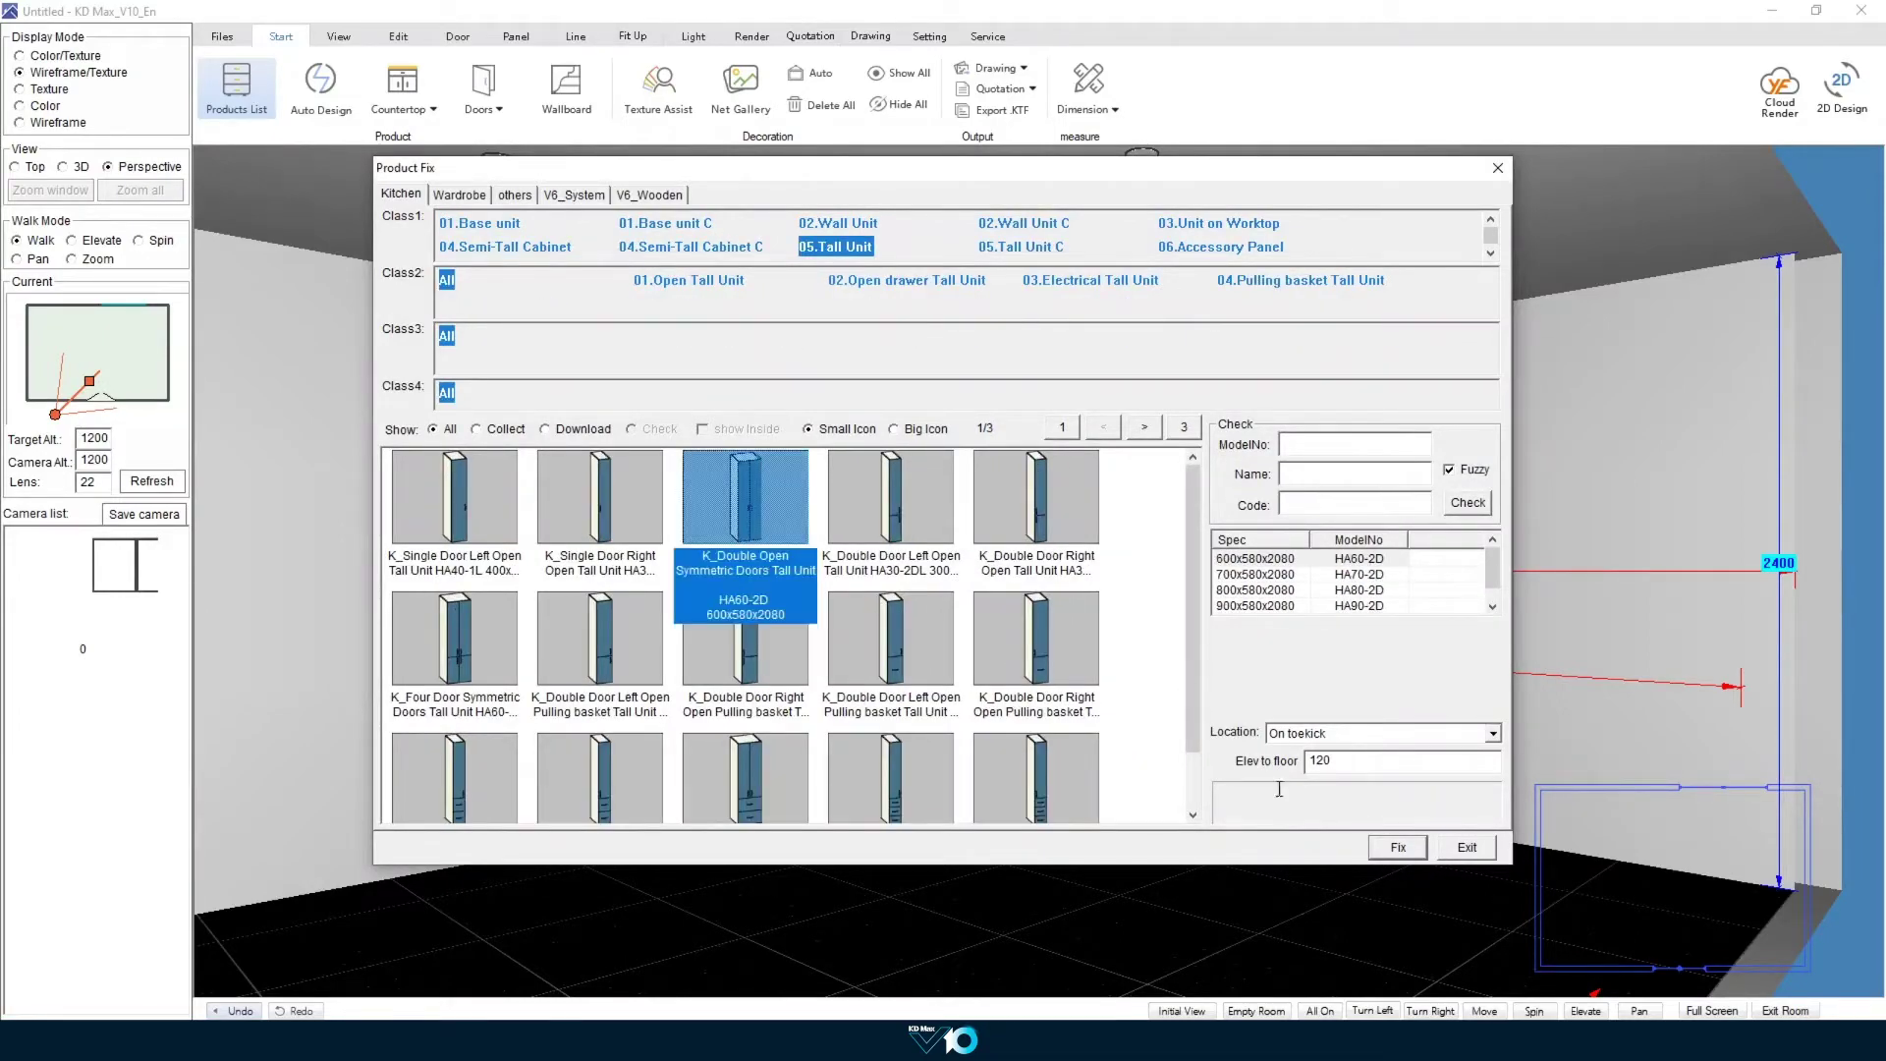
pyautogui.click(1407, 857)
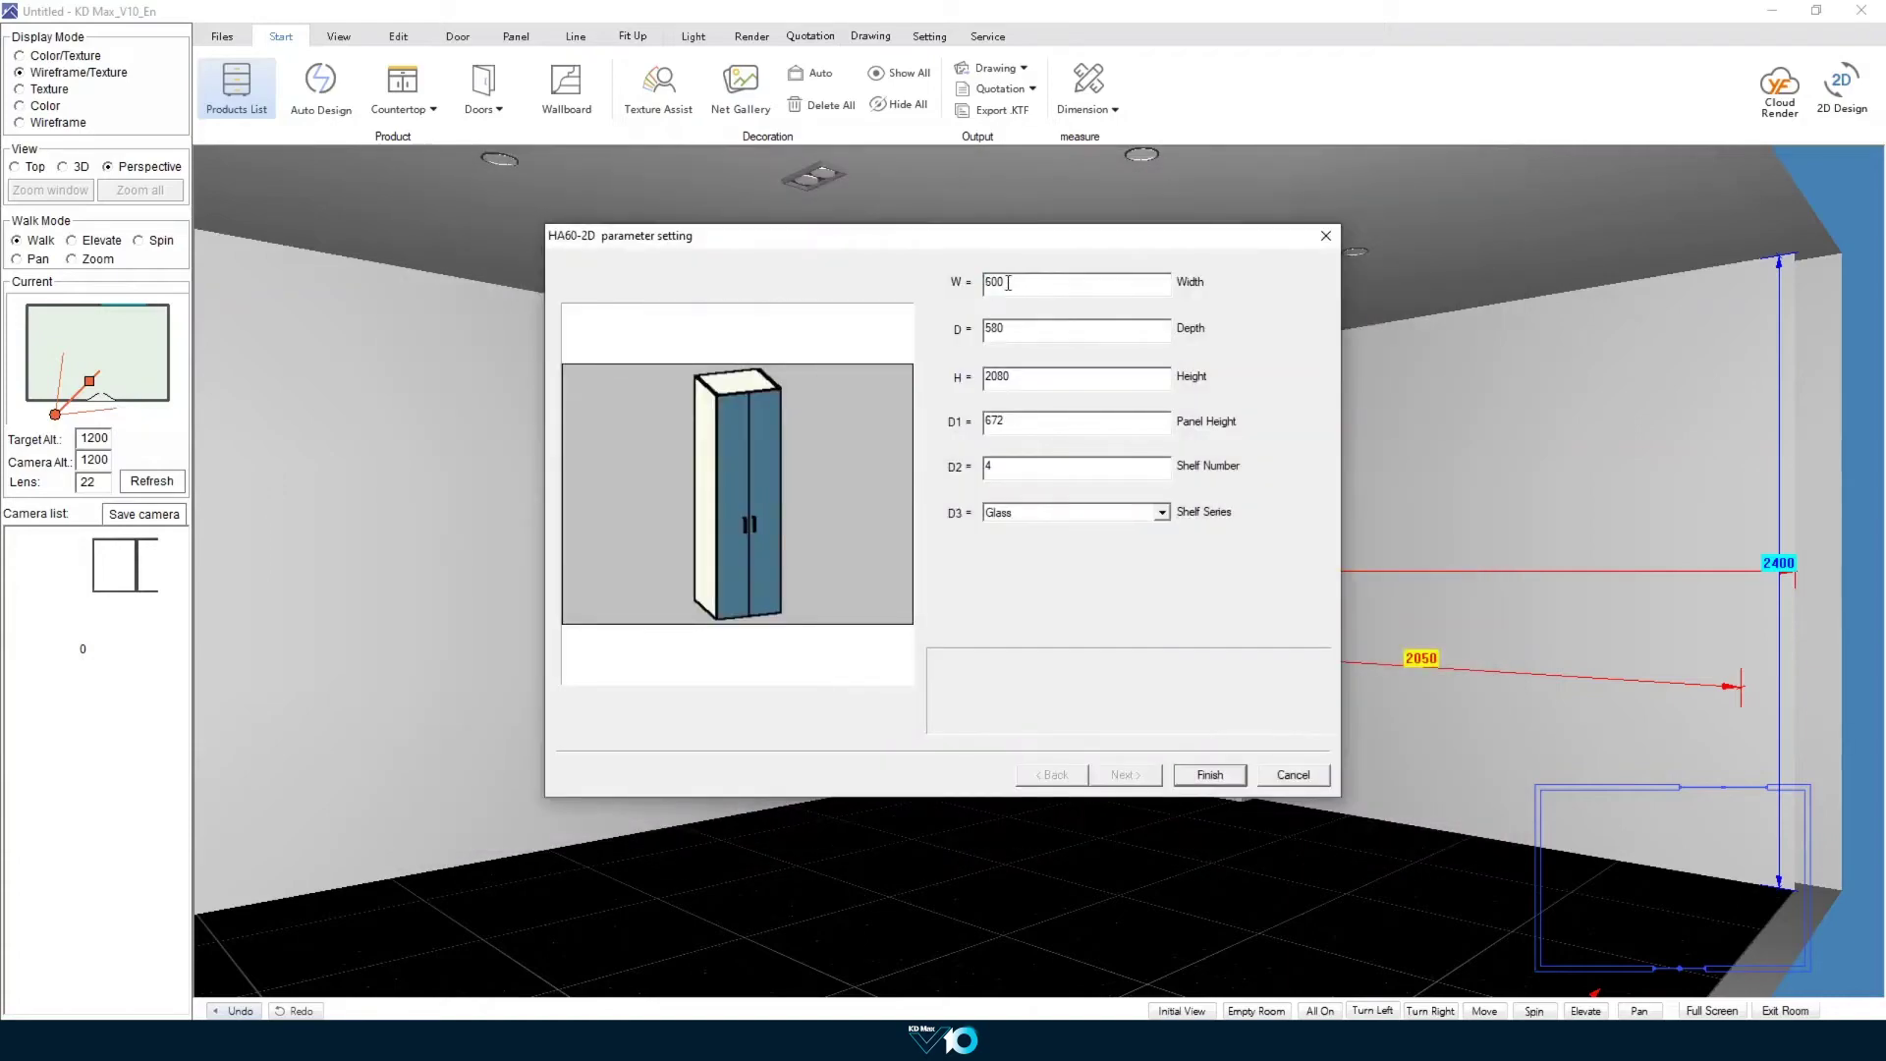
pyautogui.write('1')
pyautogui.press('Tab')
pyautogui.press('Tab')
pyautogui.press('Tab')
pyautogui.press('Tab')
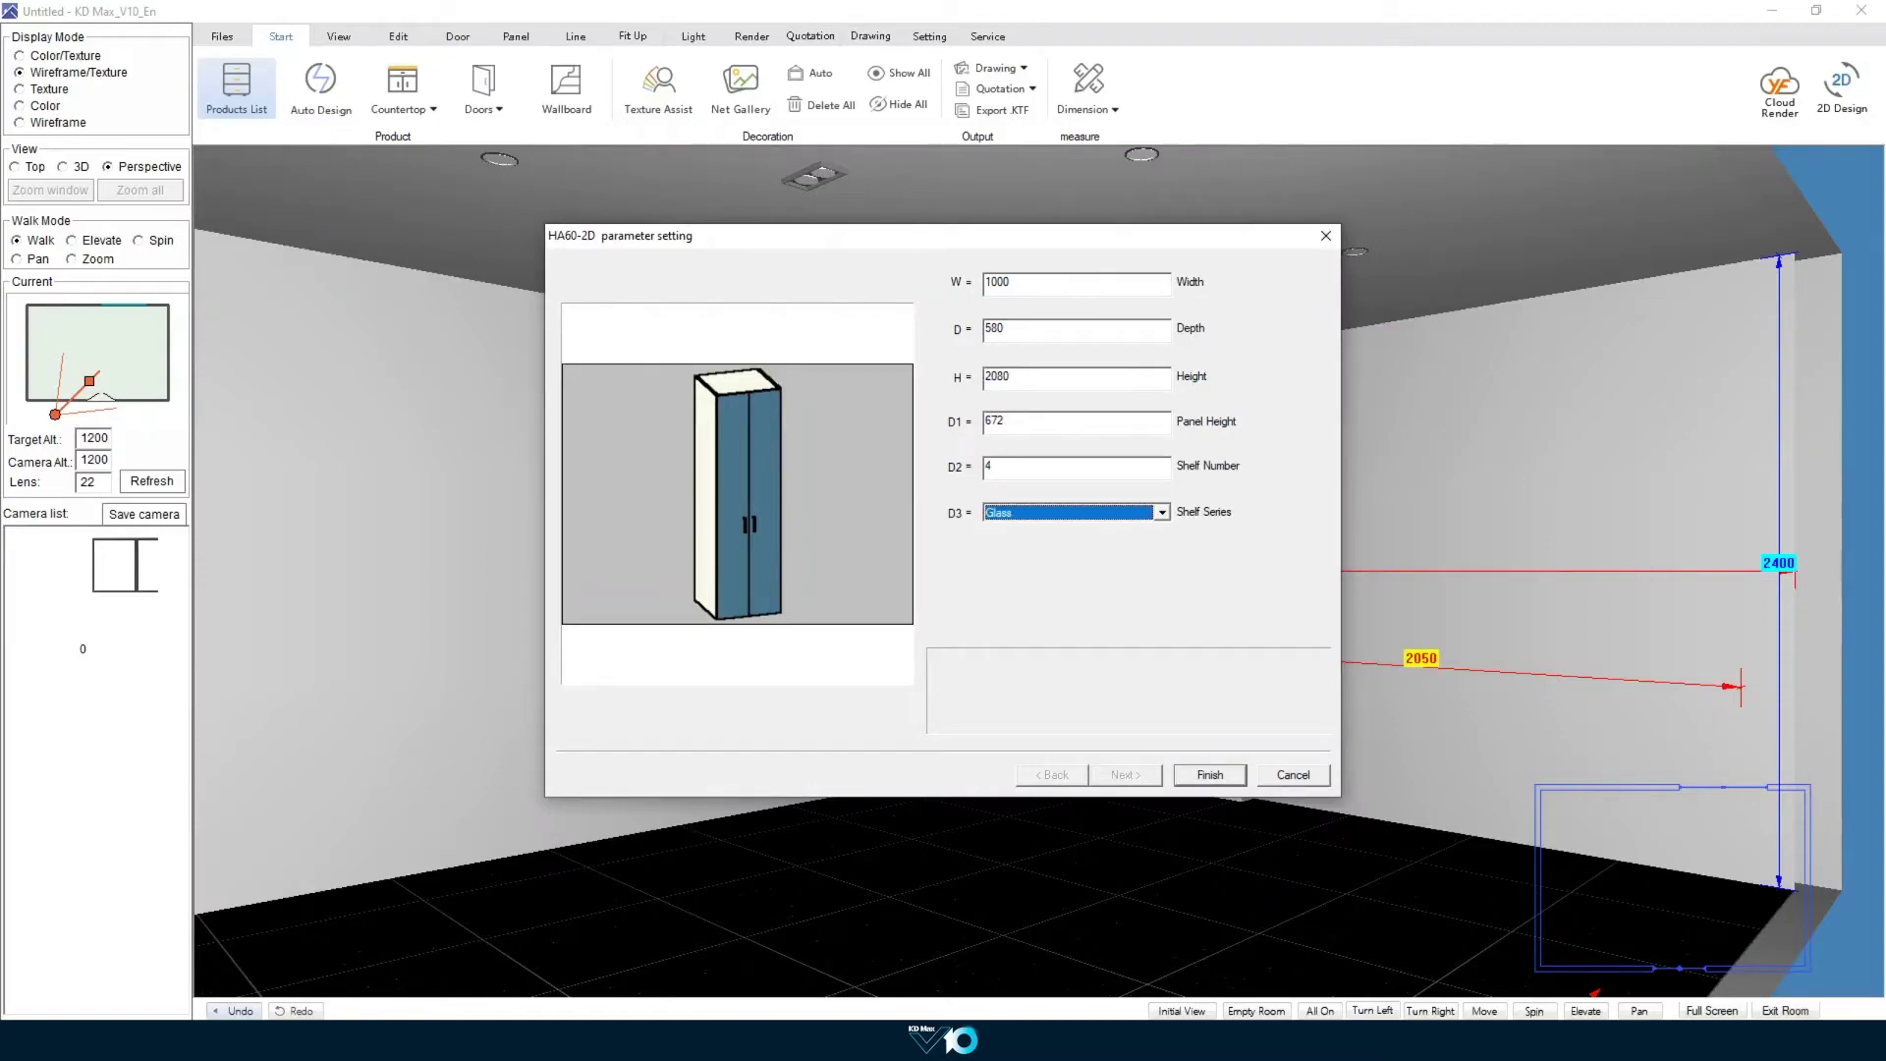
pyautogui.click(1115, 511)
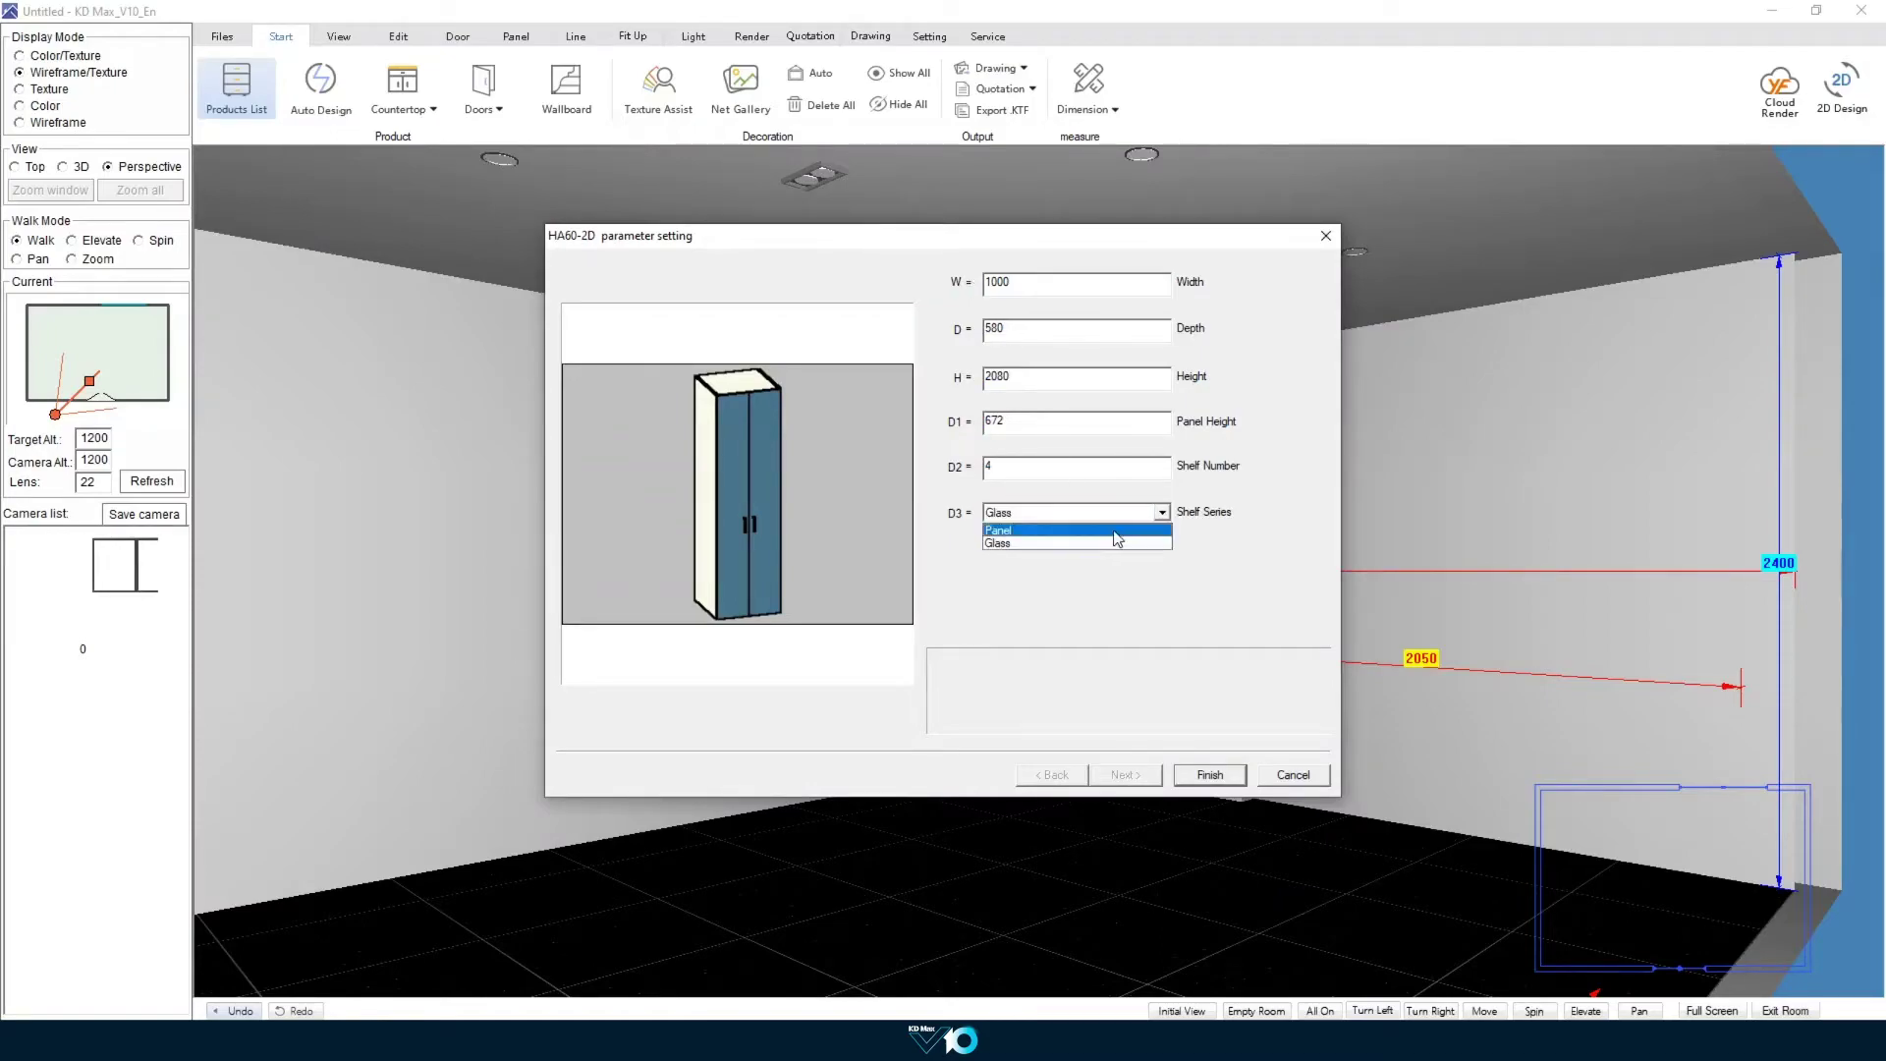
pyautogui.click(1116, 532)
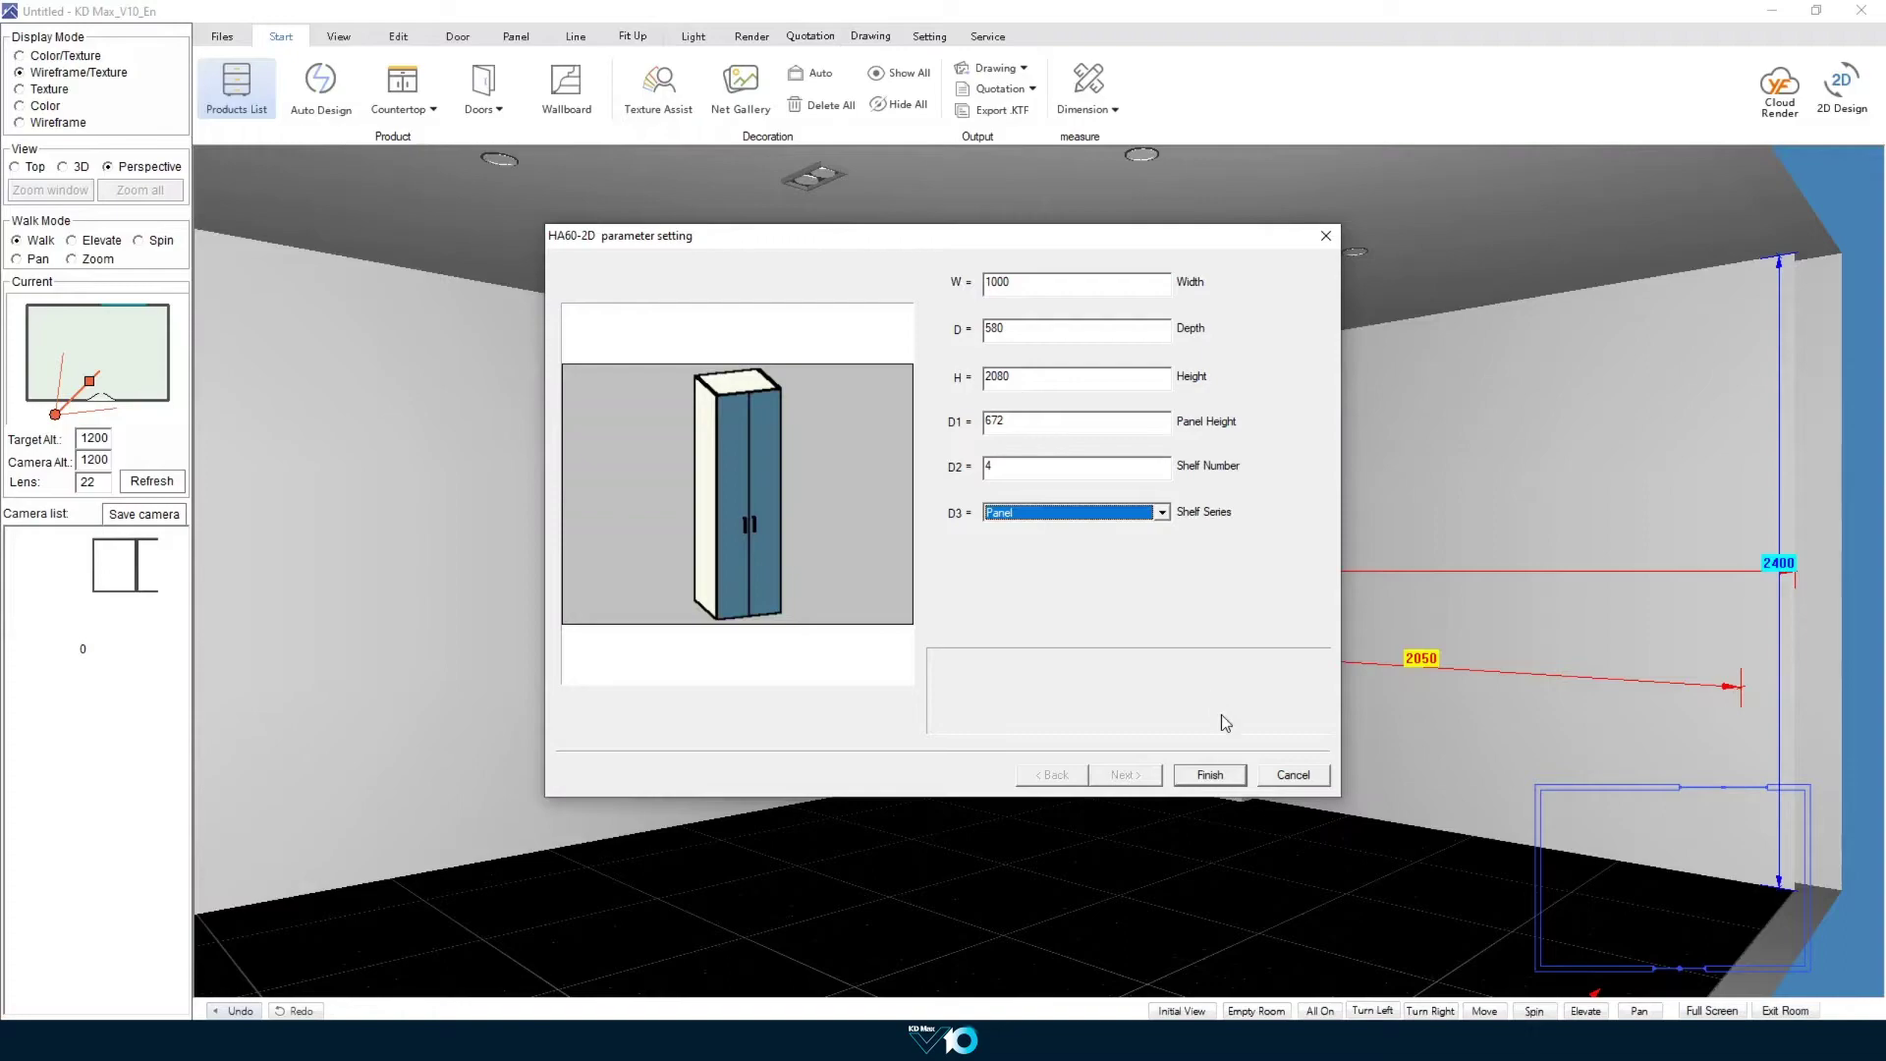
pyautogui.click(1227, 781)
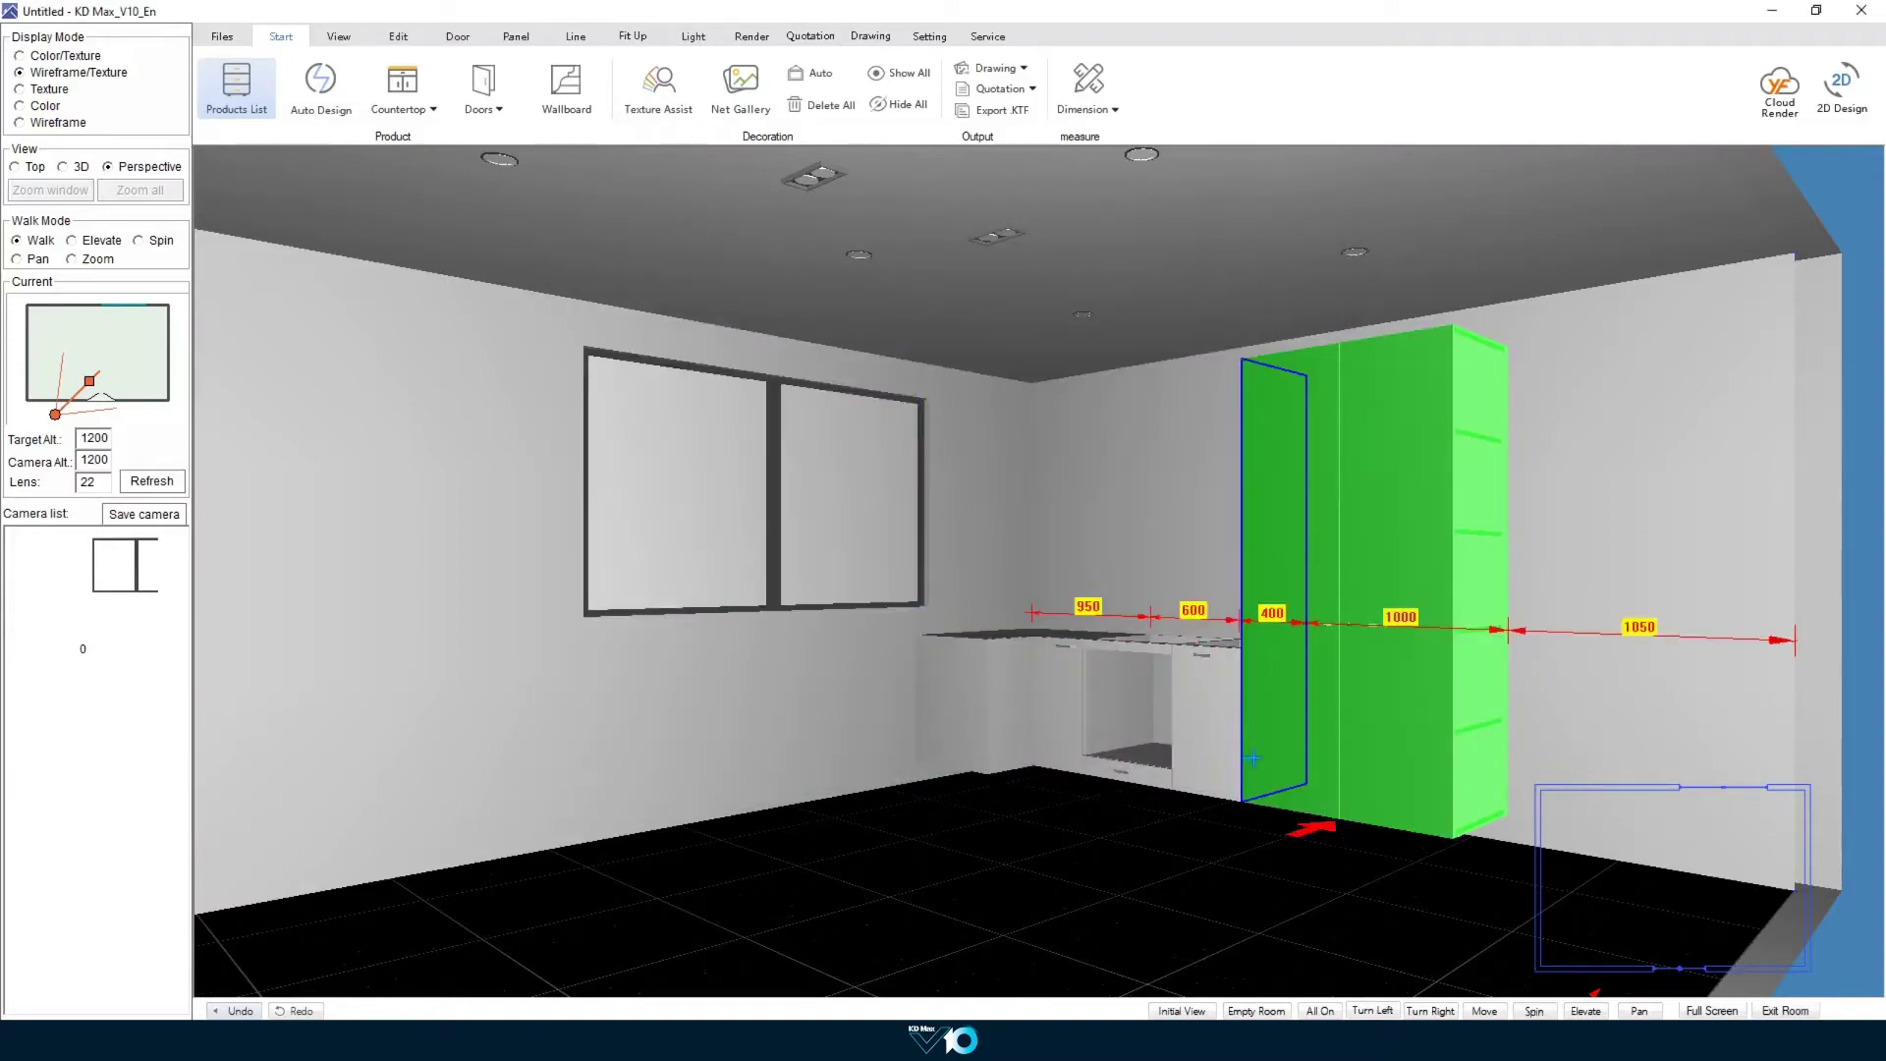
pyautogui.click(1286, 720)
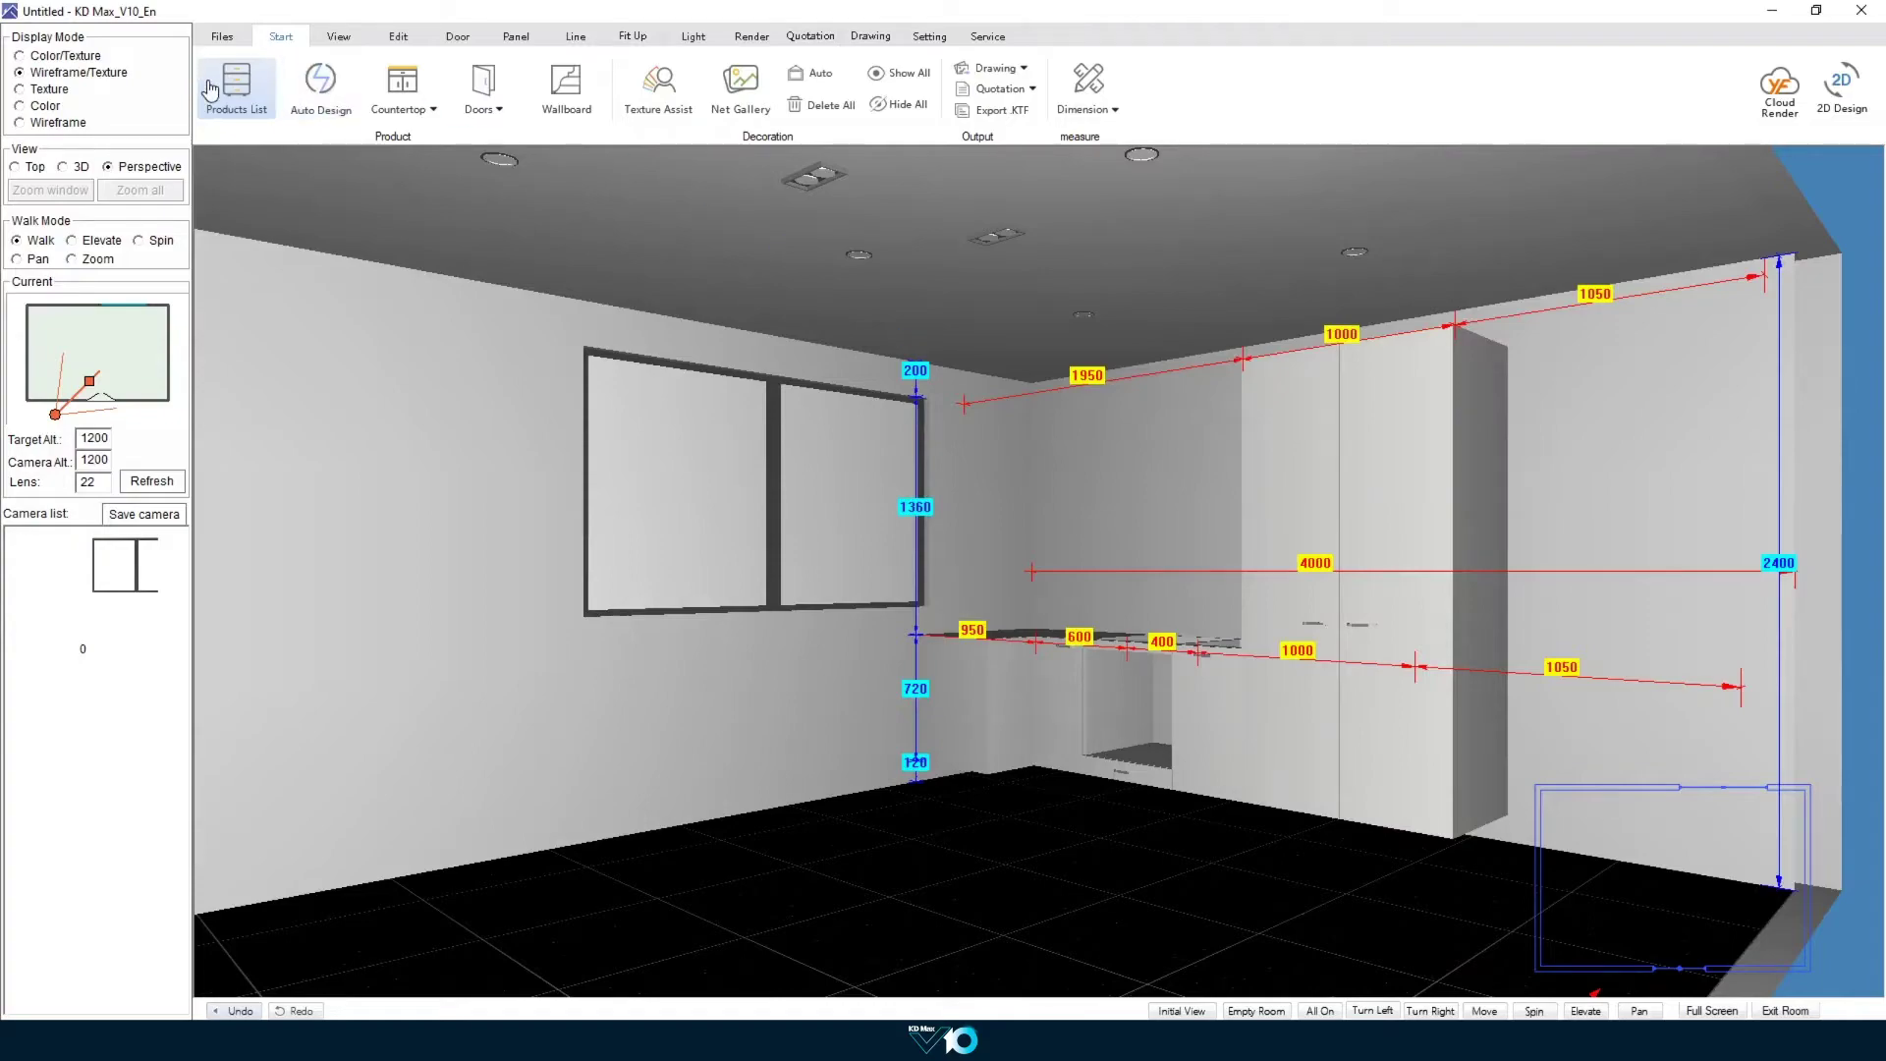
# Step: Hang a 1000 × 400 double-door wall unit at the right of the back wall, 50 from the corner
pyautogui.click(238, 91)
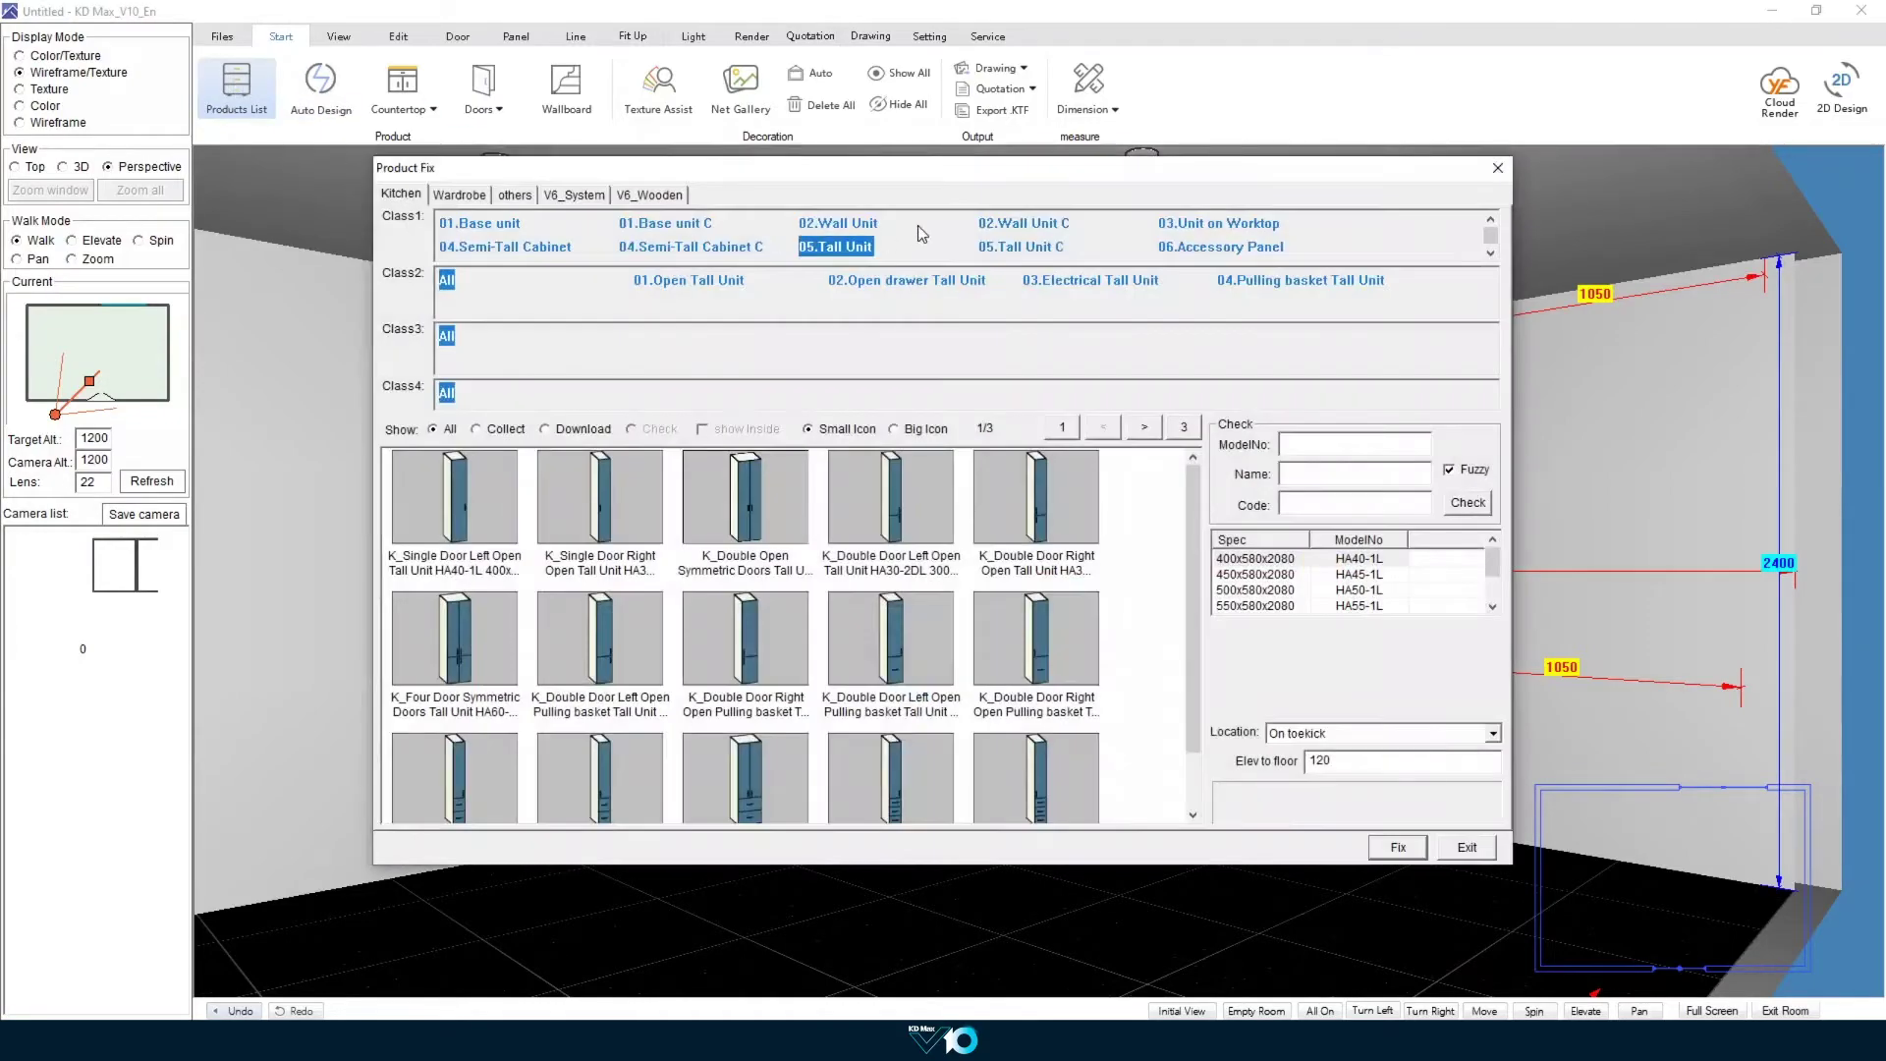
pyautogui.click(869, 225)
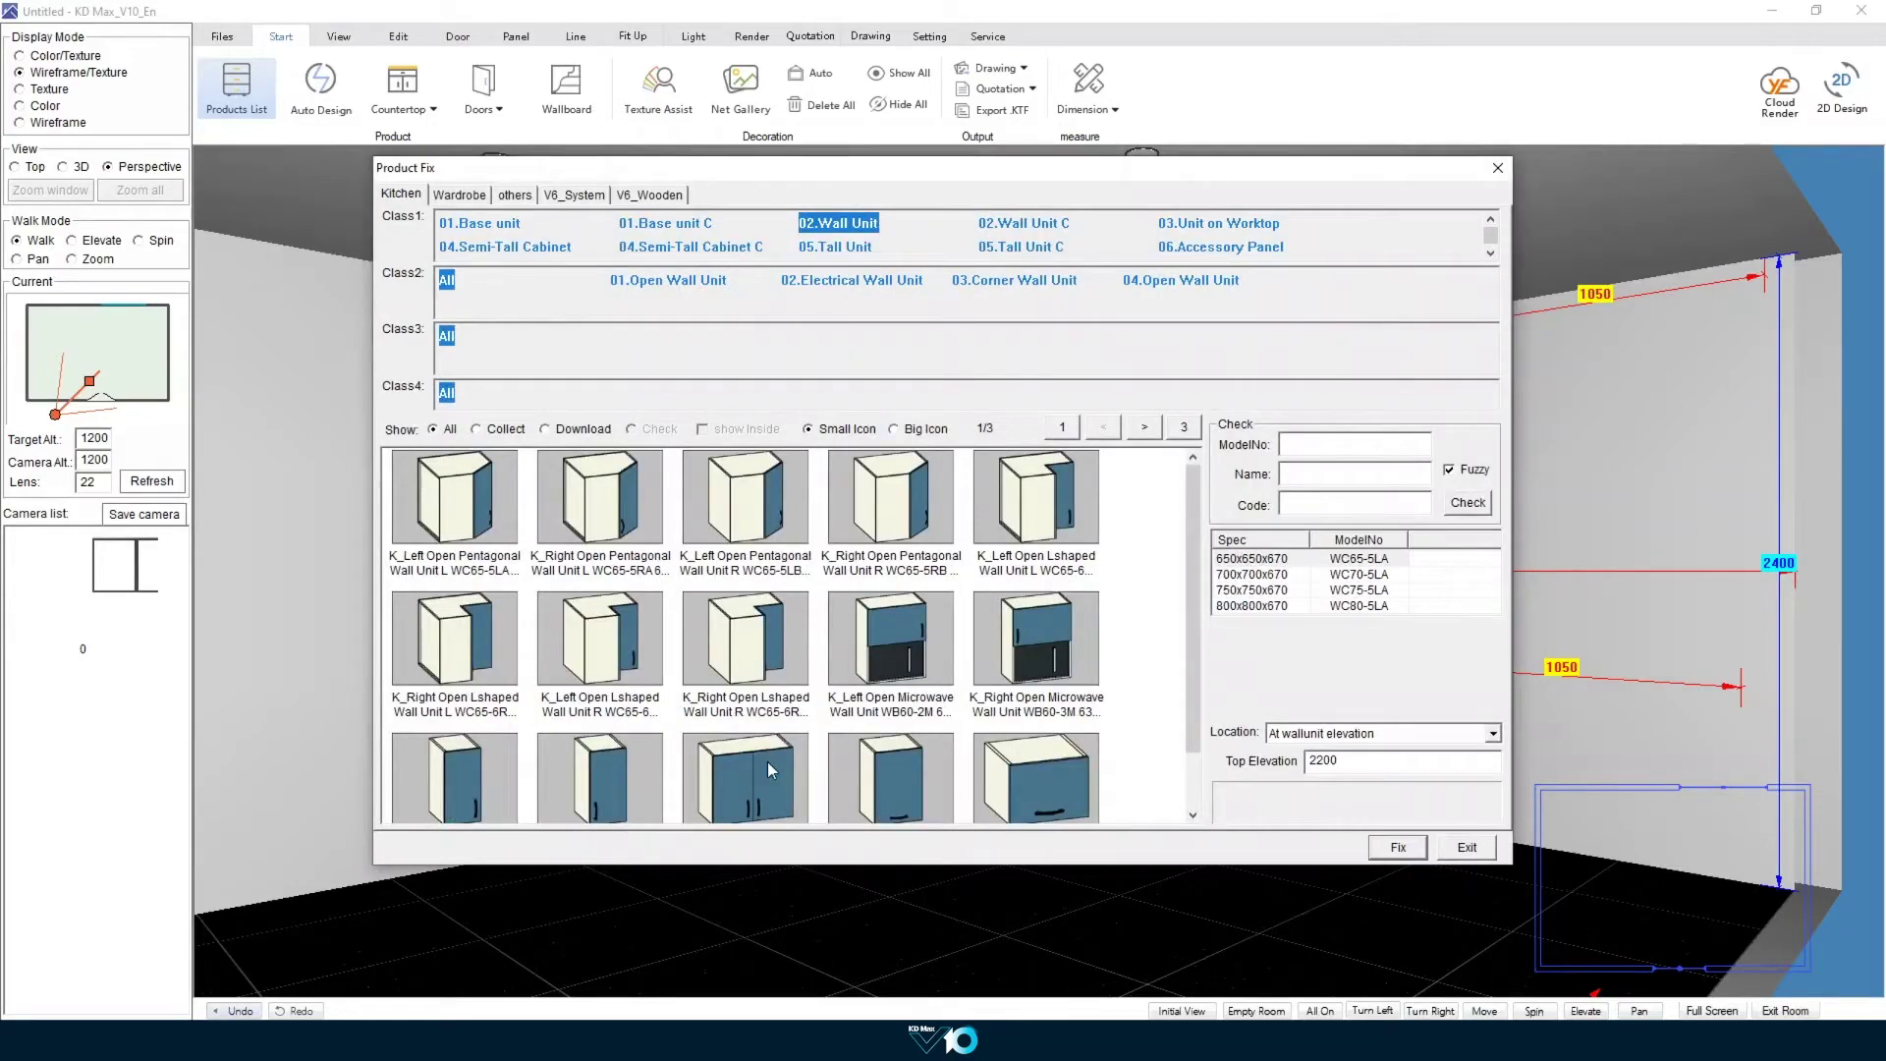
pyautogui.click(771, 769)
pyautogui.scroll(-1, 771, 769)
pyautogui.click(1415, 850)
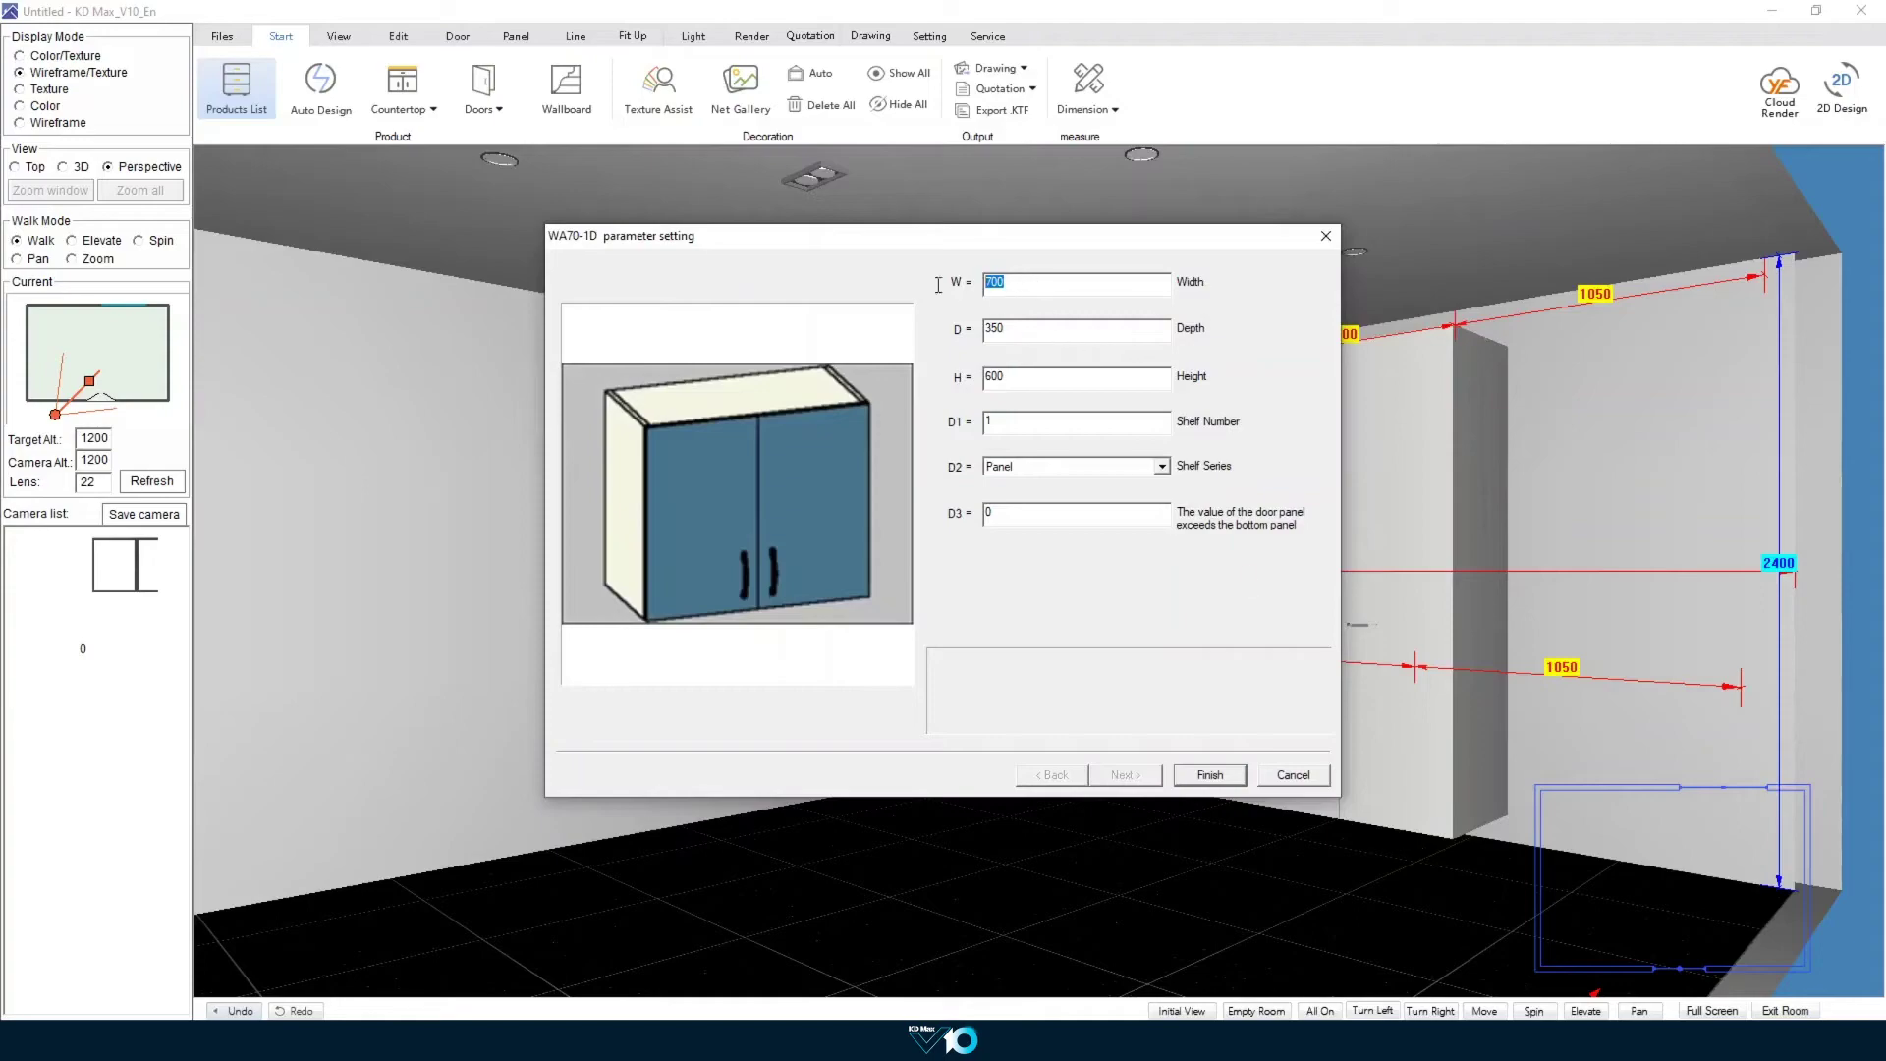
pyautogui.write('1000')
pyautogui.doubleClick(1006, 376)
pyautogui.write('4')
pyautogui.click(1210, 775)
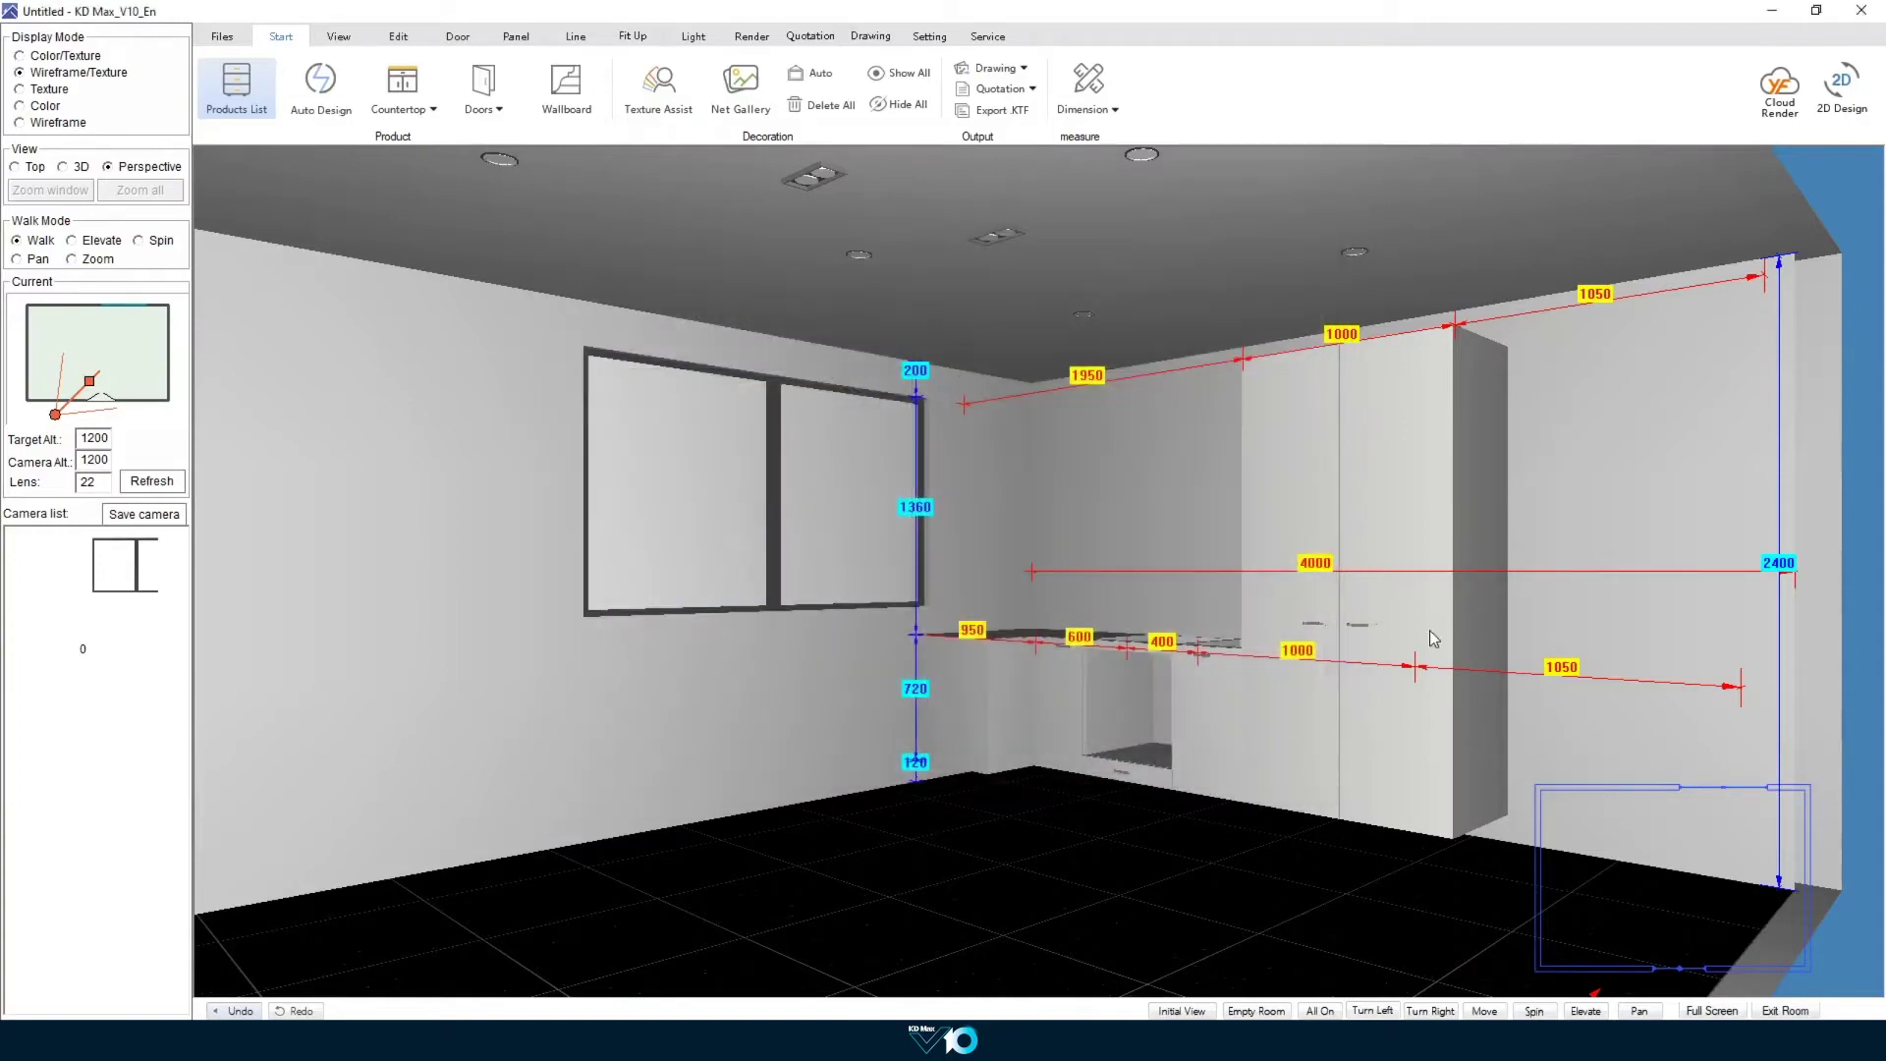
pyautogui.click(1468, 392)
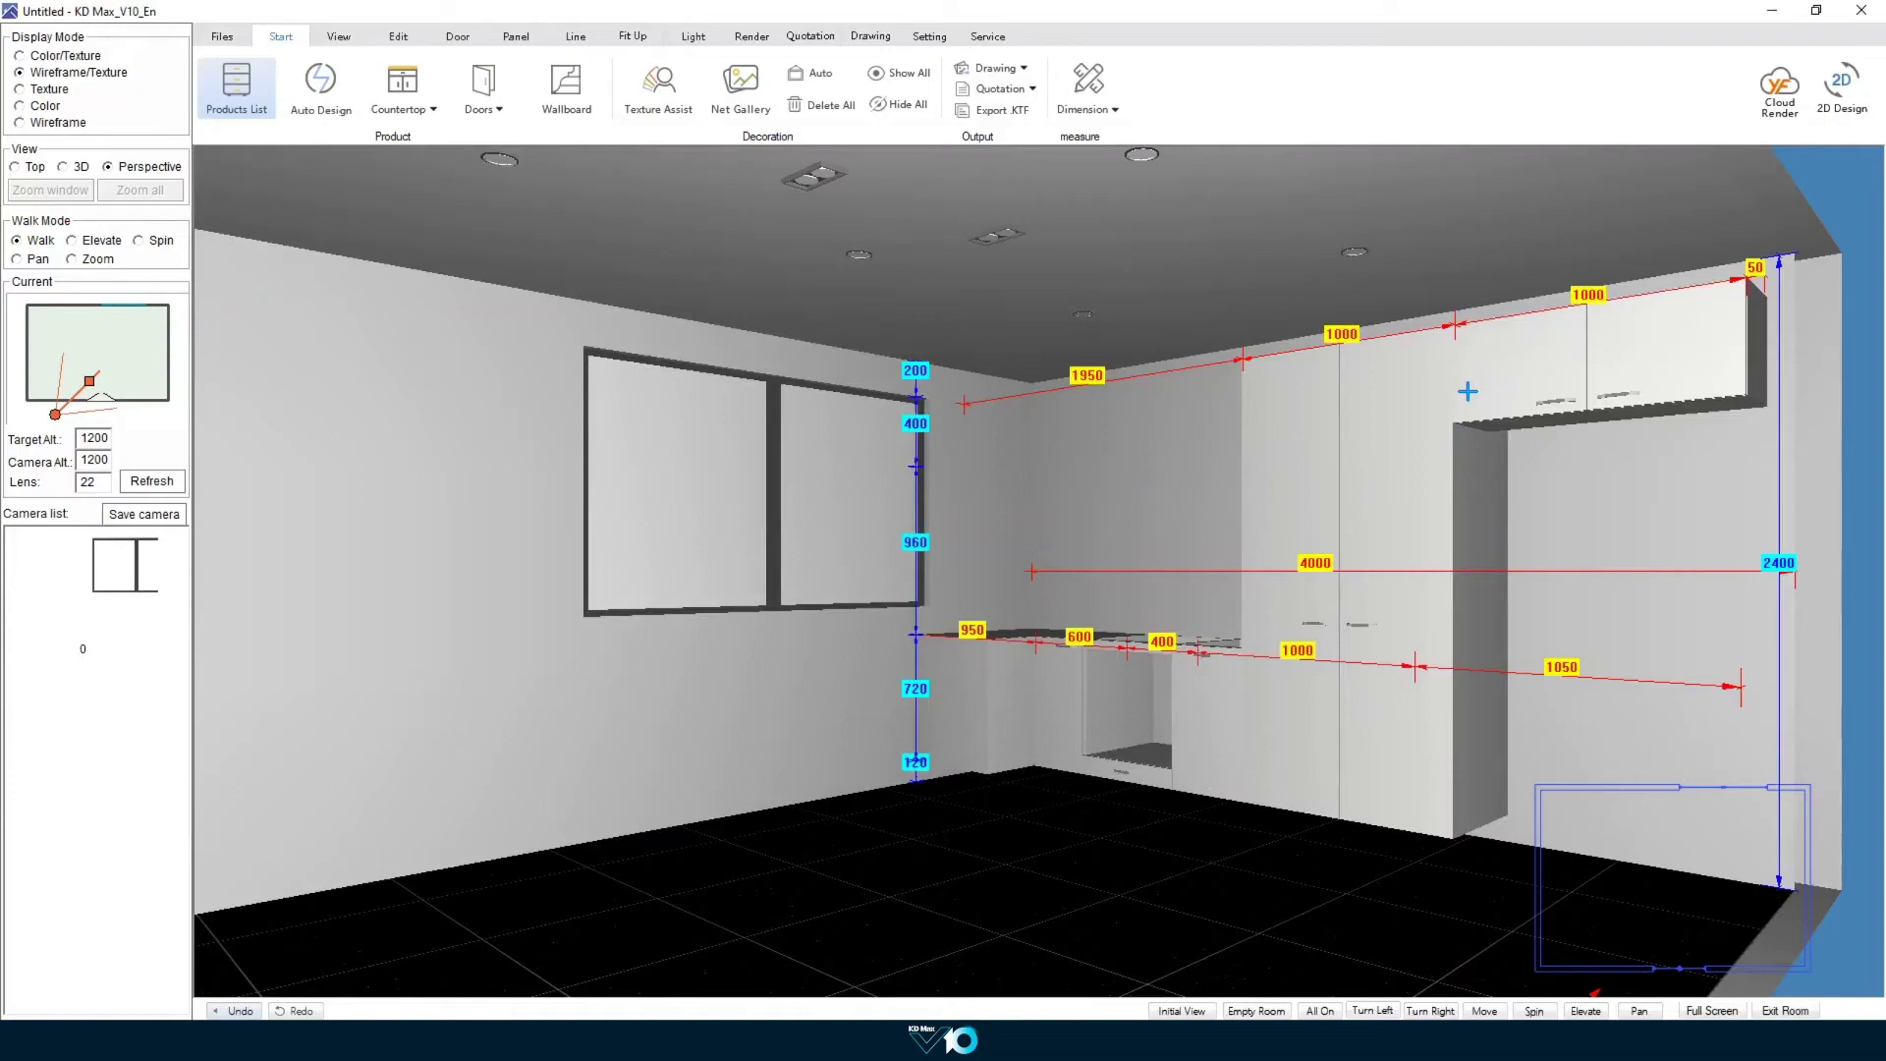
# Step: Add a 50 mm left wall unit filler panel at the run's end without extending it to the wall
pyautogui.click(243, 94)
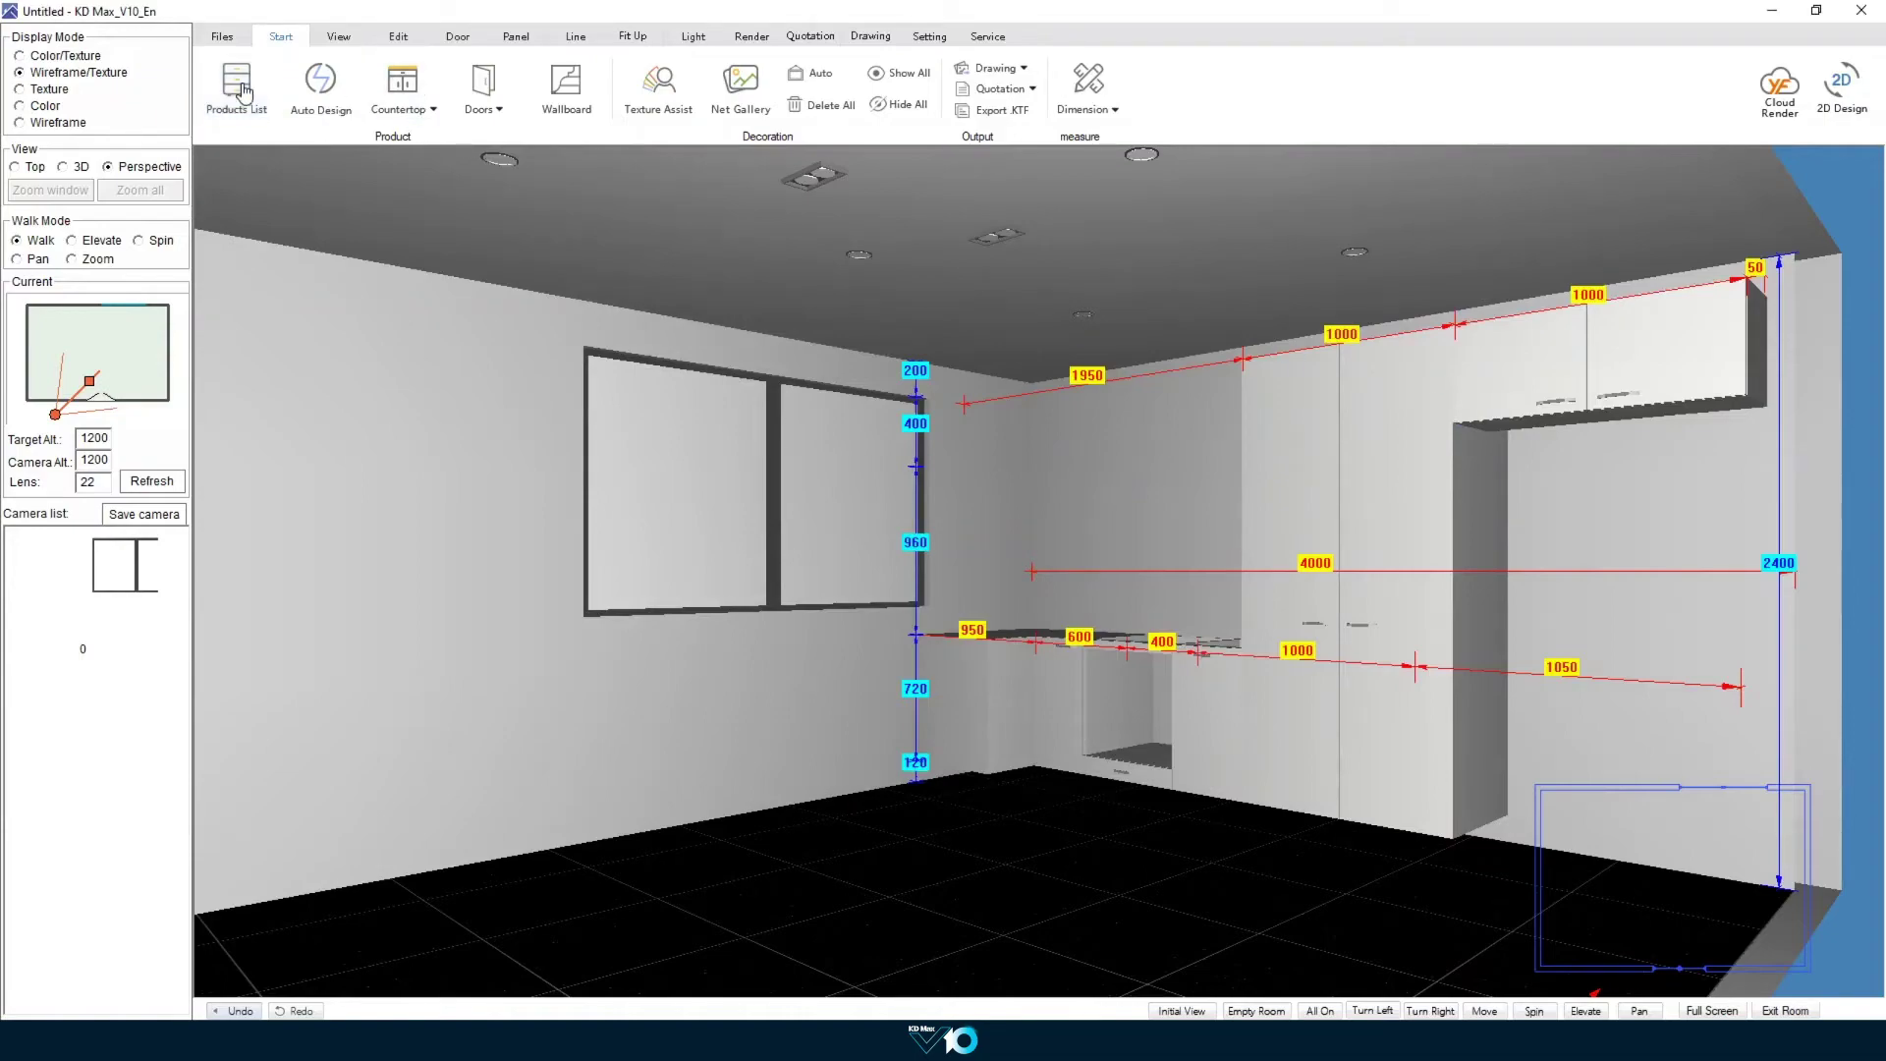
pyautogui.click(244, 93)
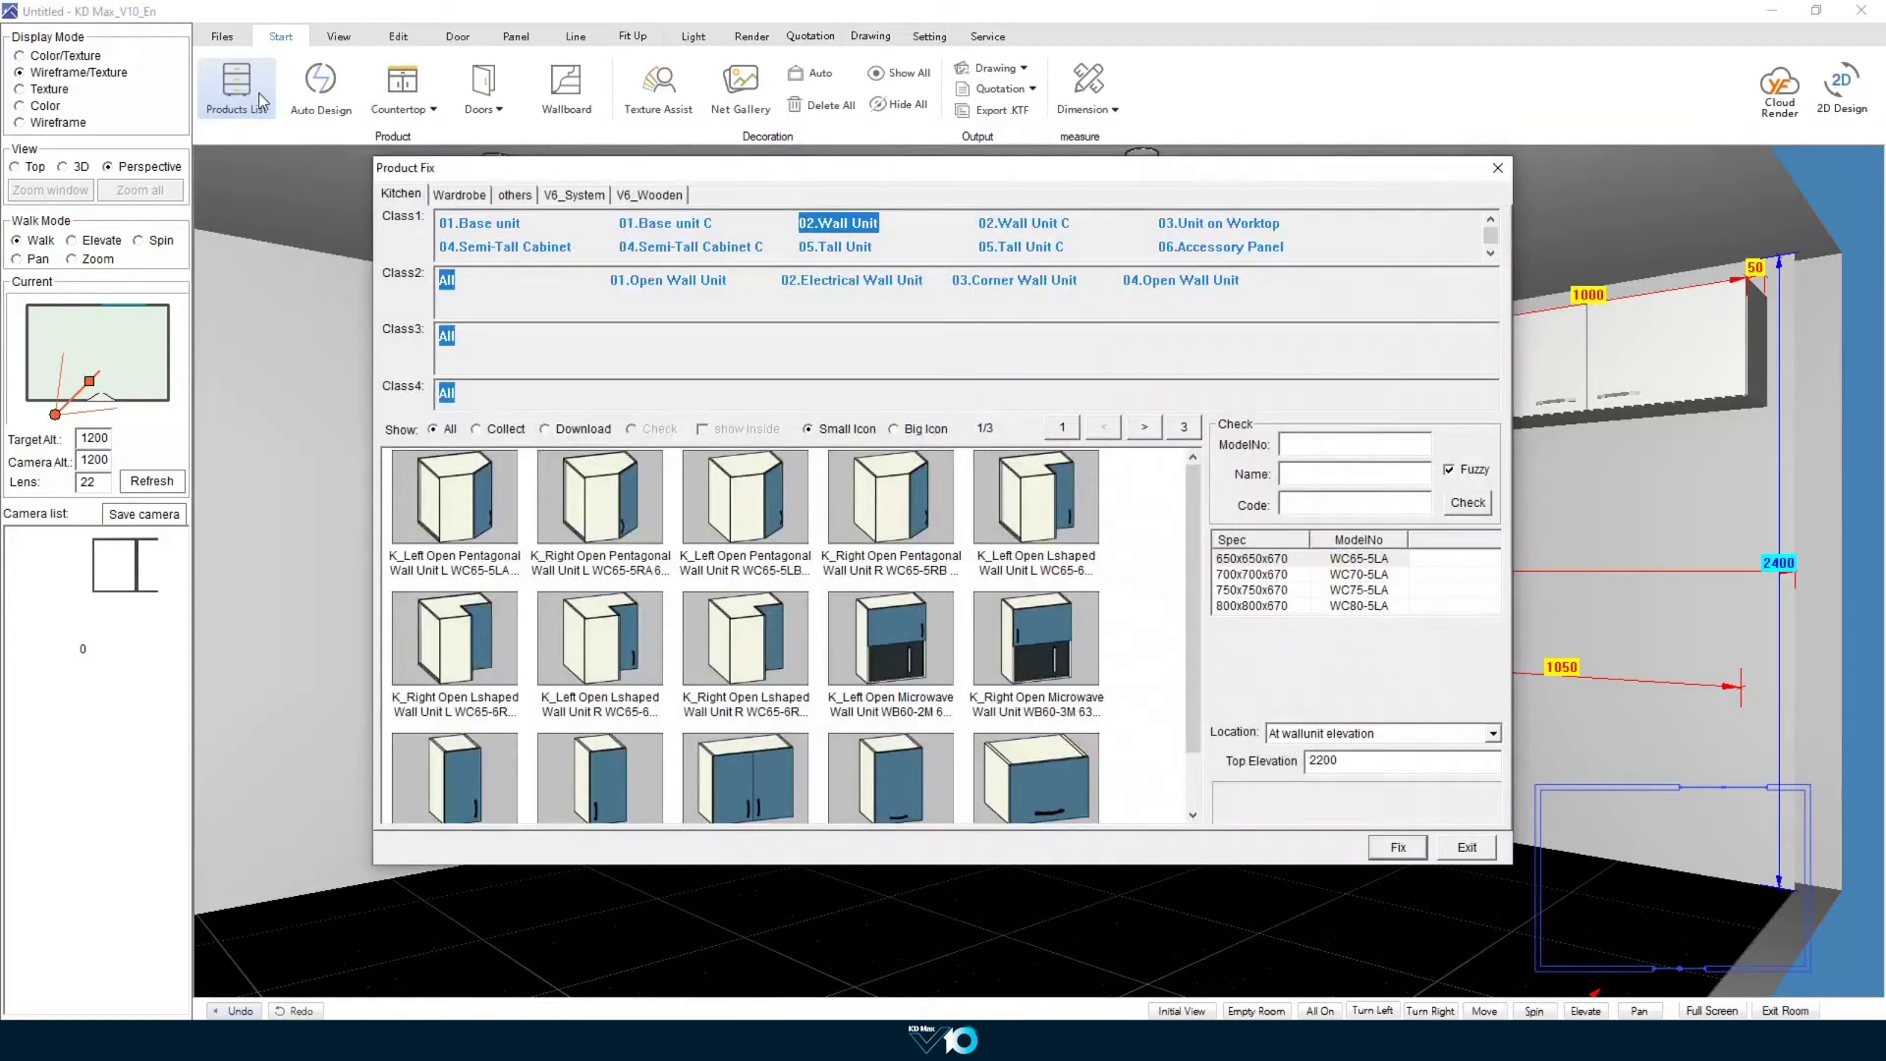
pyautogui.click(1187, 253)
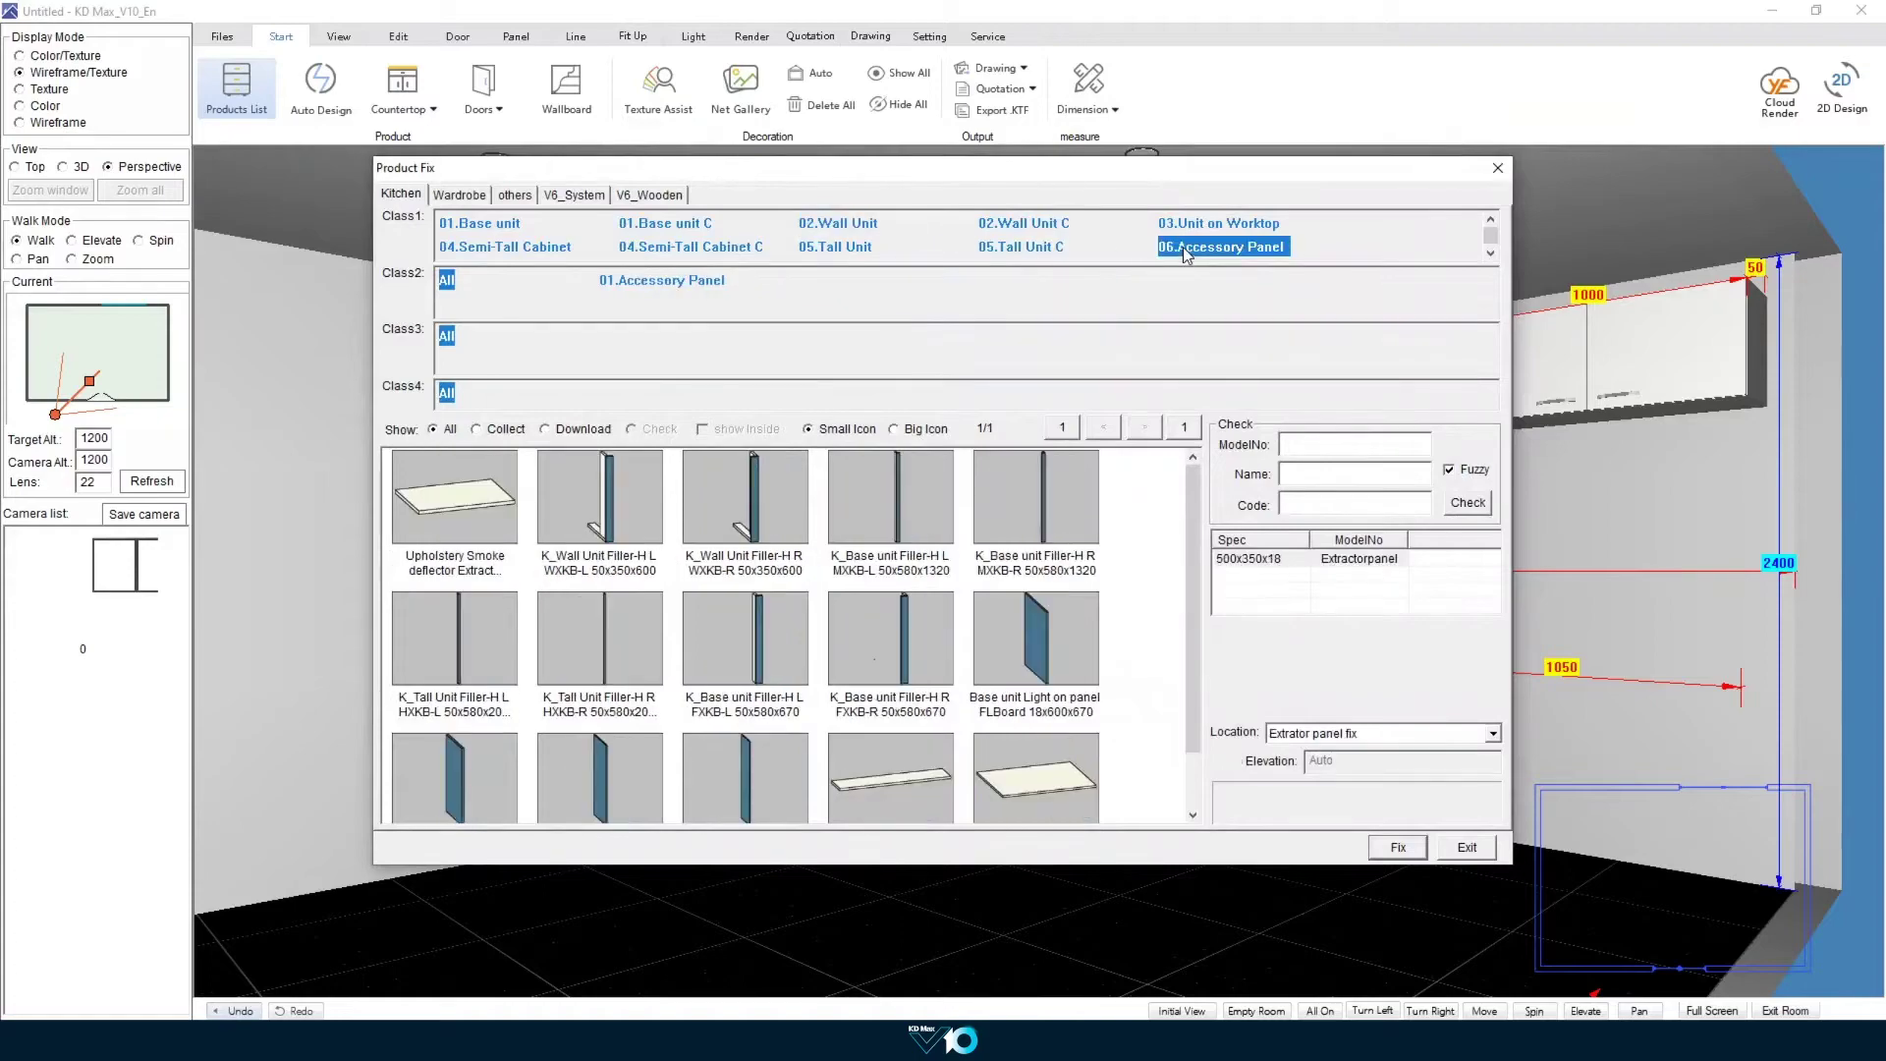
pyautogui.click(609, 523)
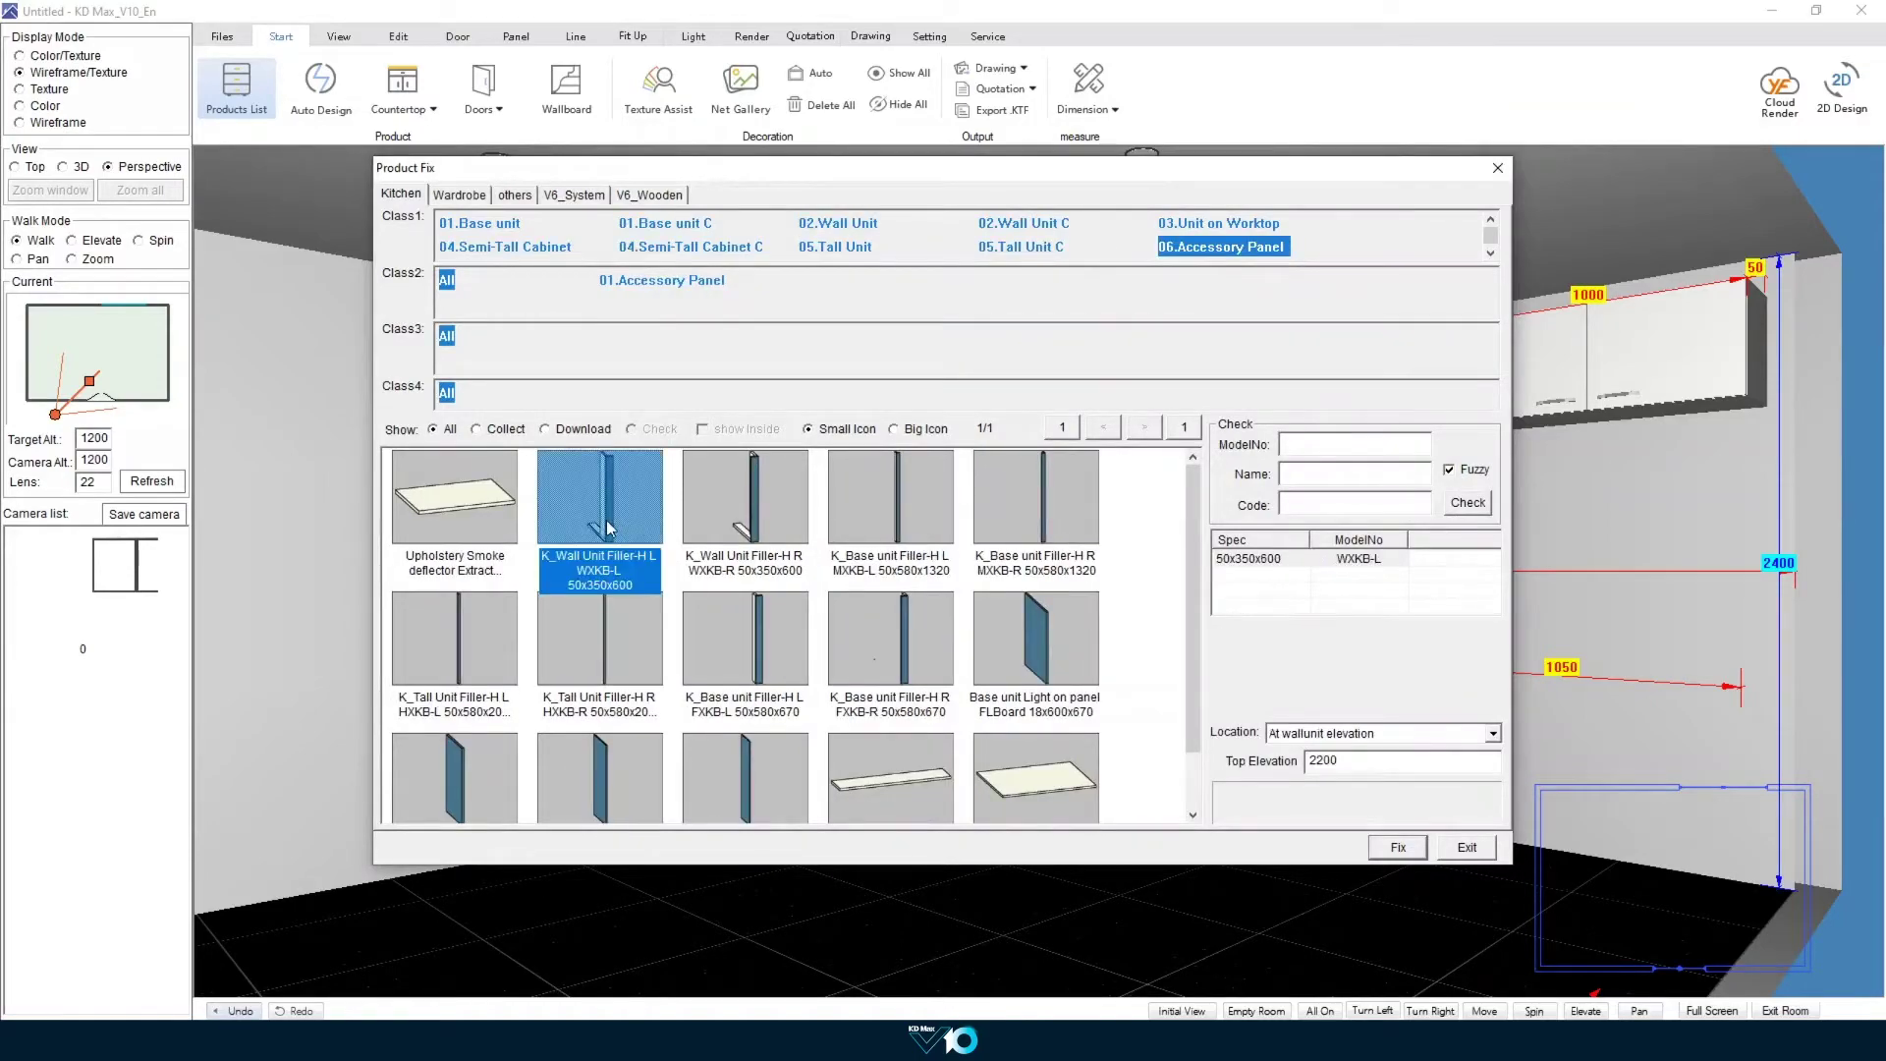
pyautogui.click(1399, 848)
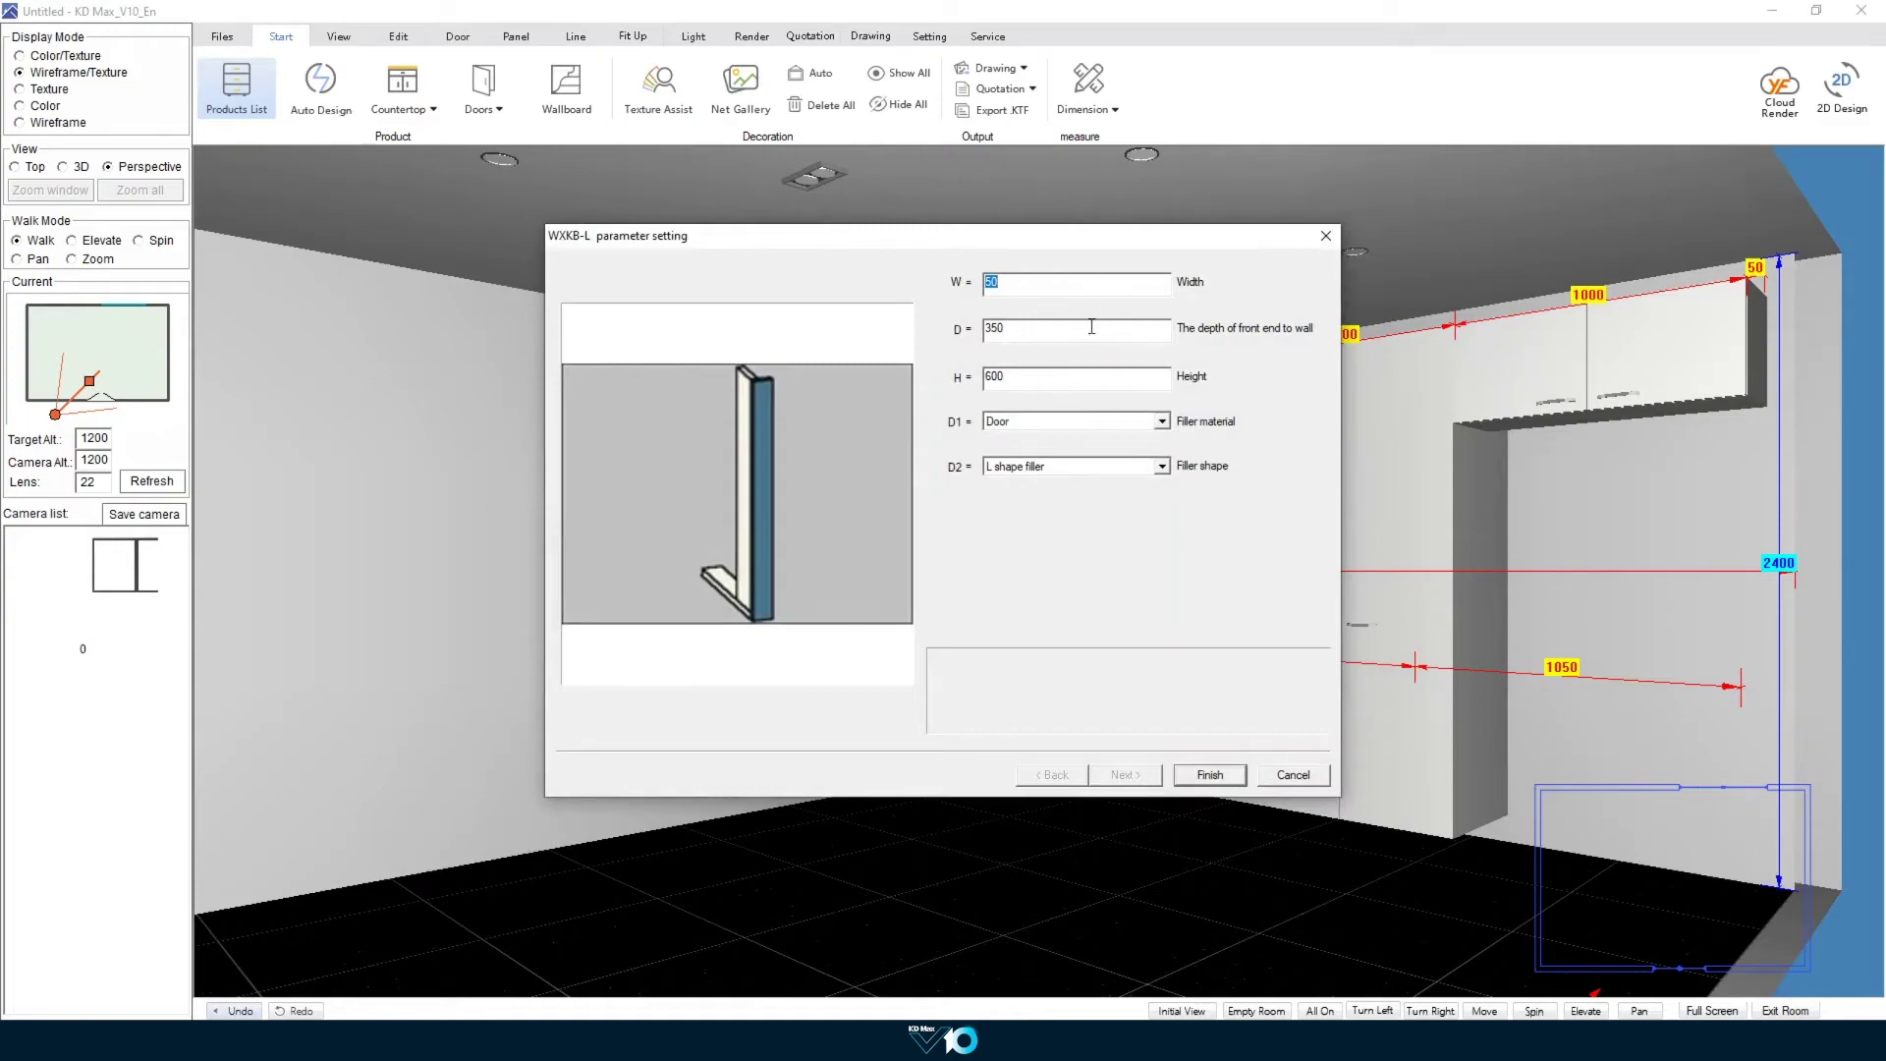
pyautogui.moveTo(1064, 377); pyautogui.dragTo(988, 376)
pyautogui.click(1209, 775)
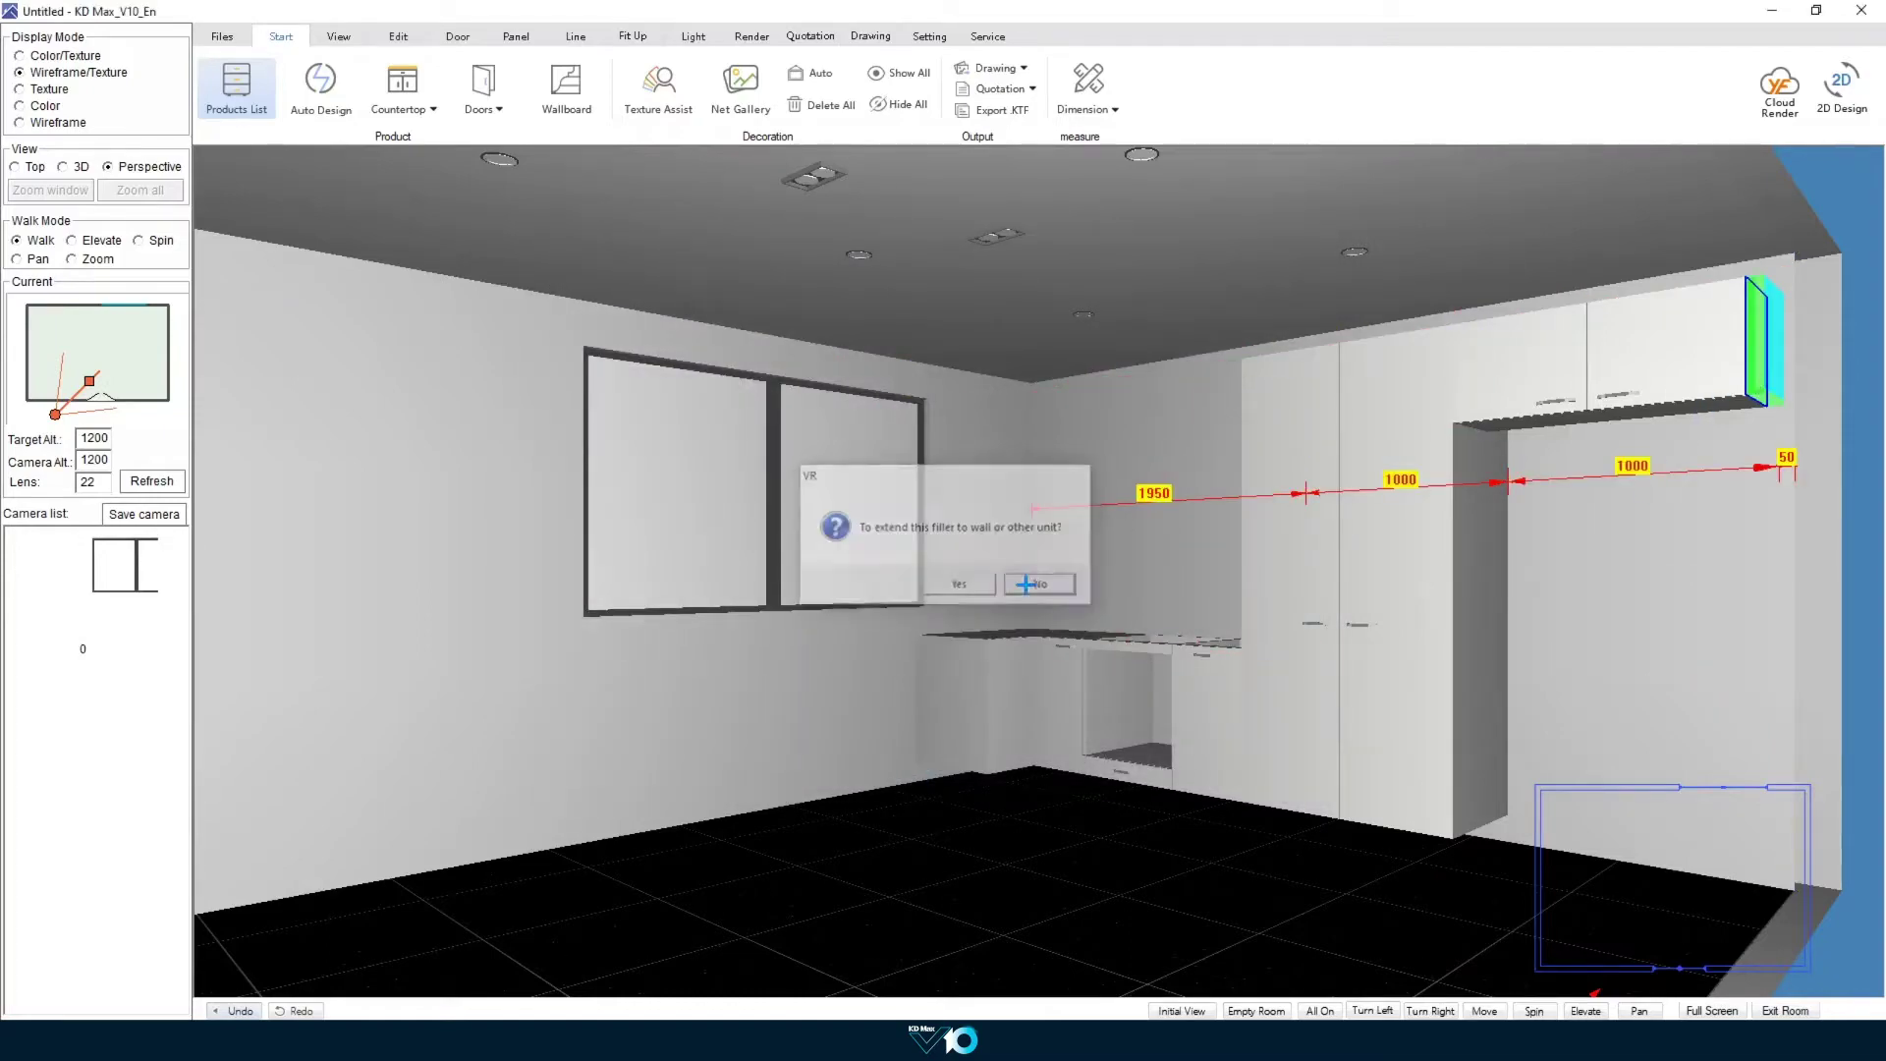
pyautogui.click(1029, 586)
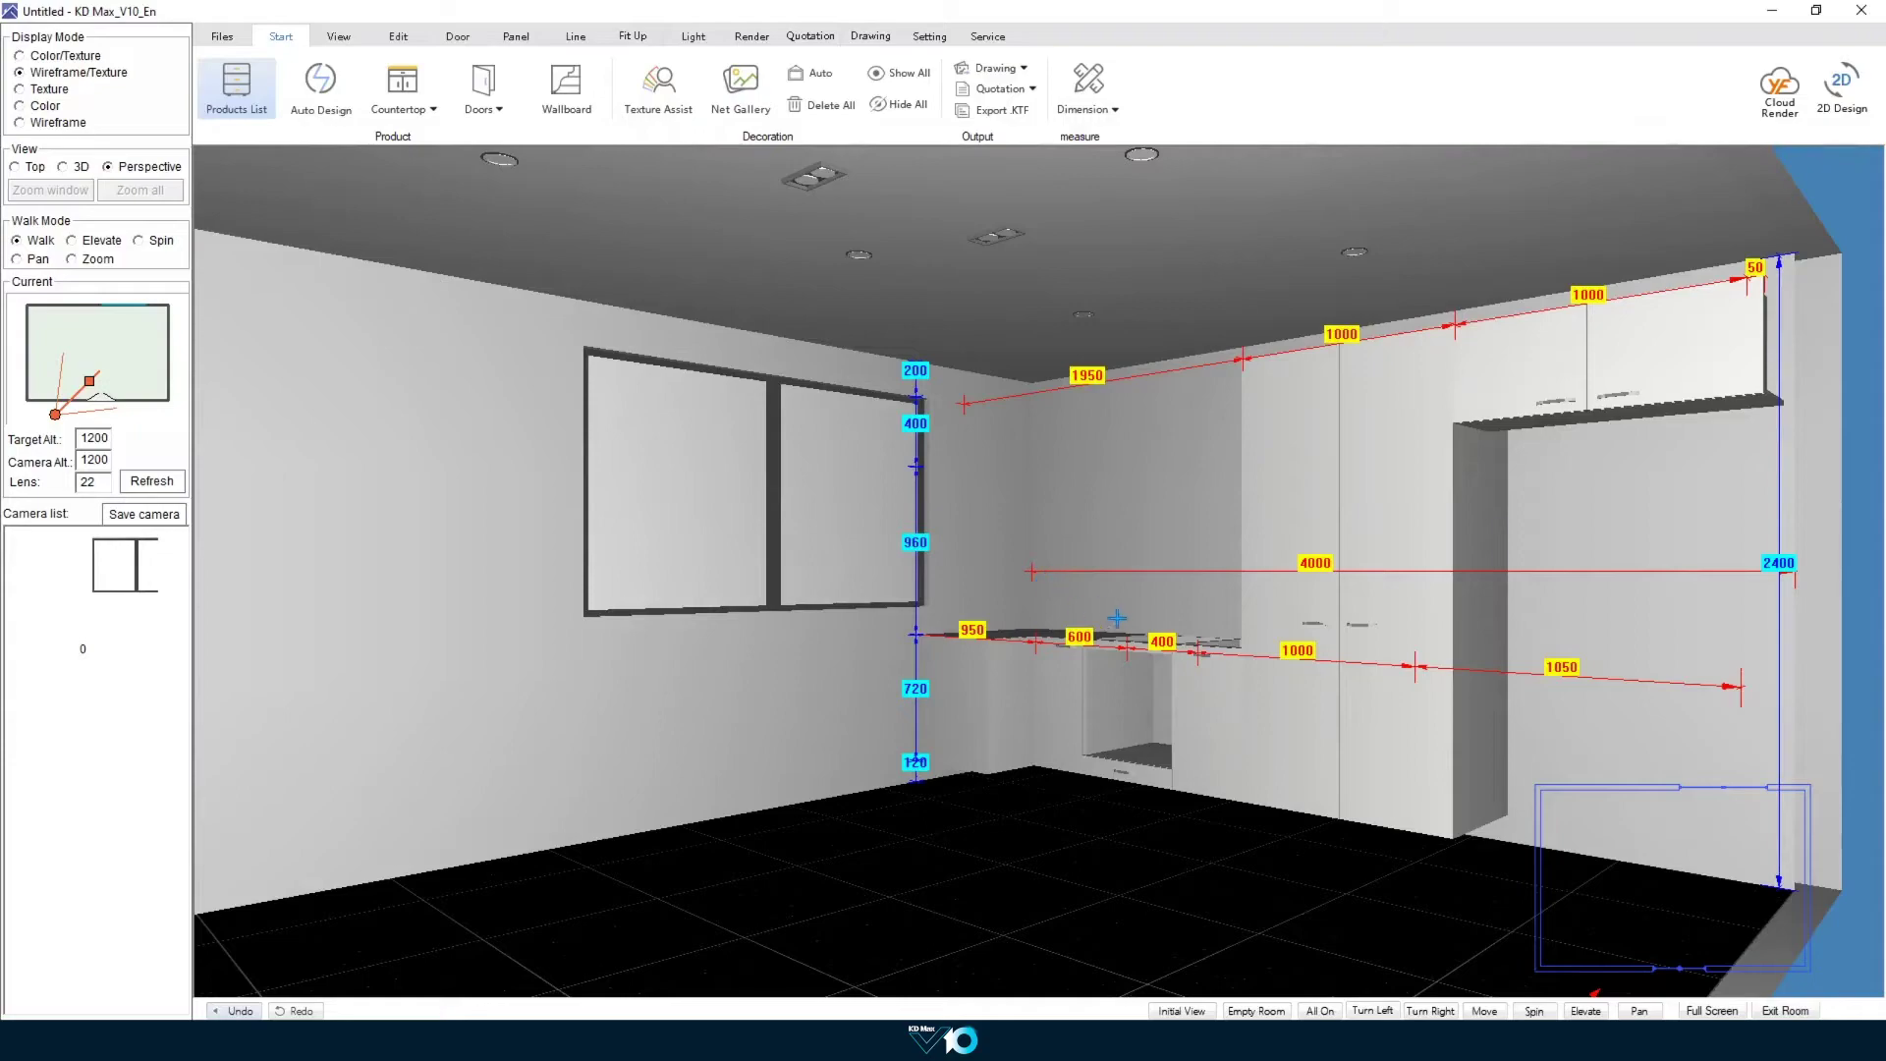
pyautogui.click(240, 110)
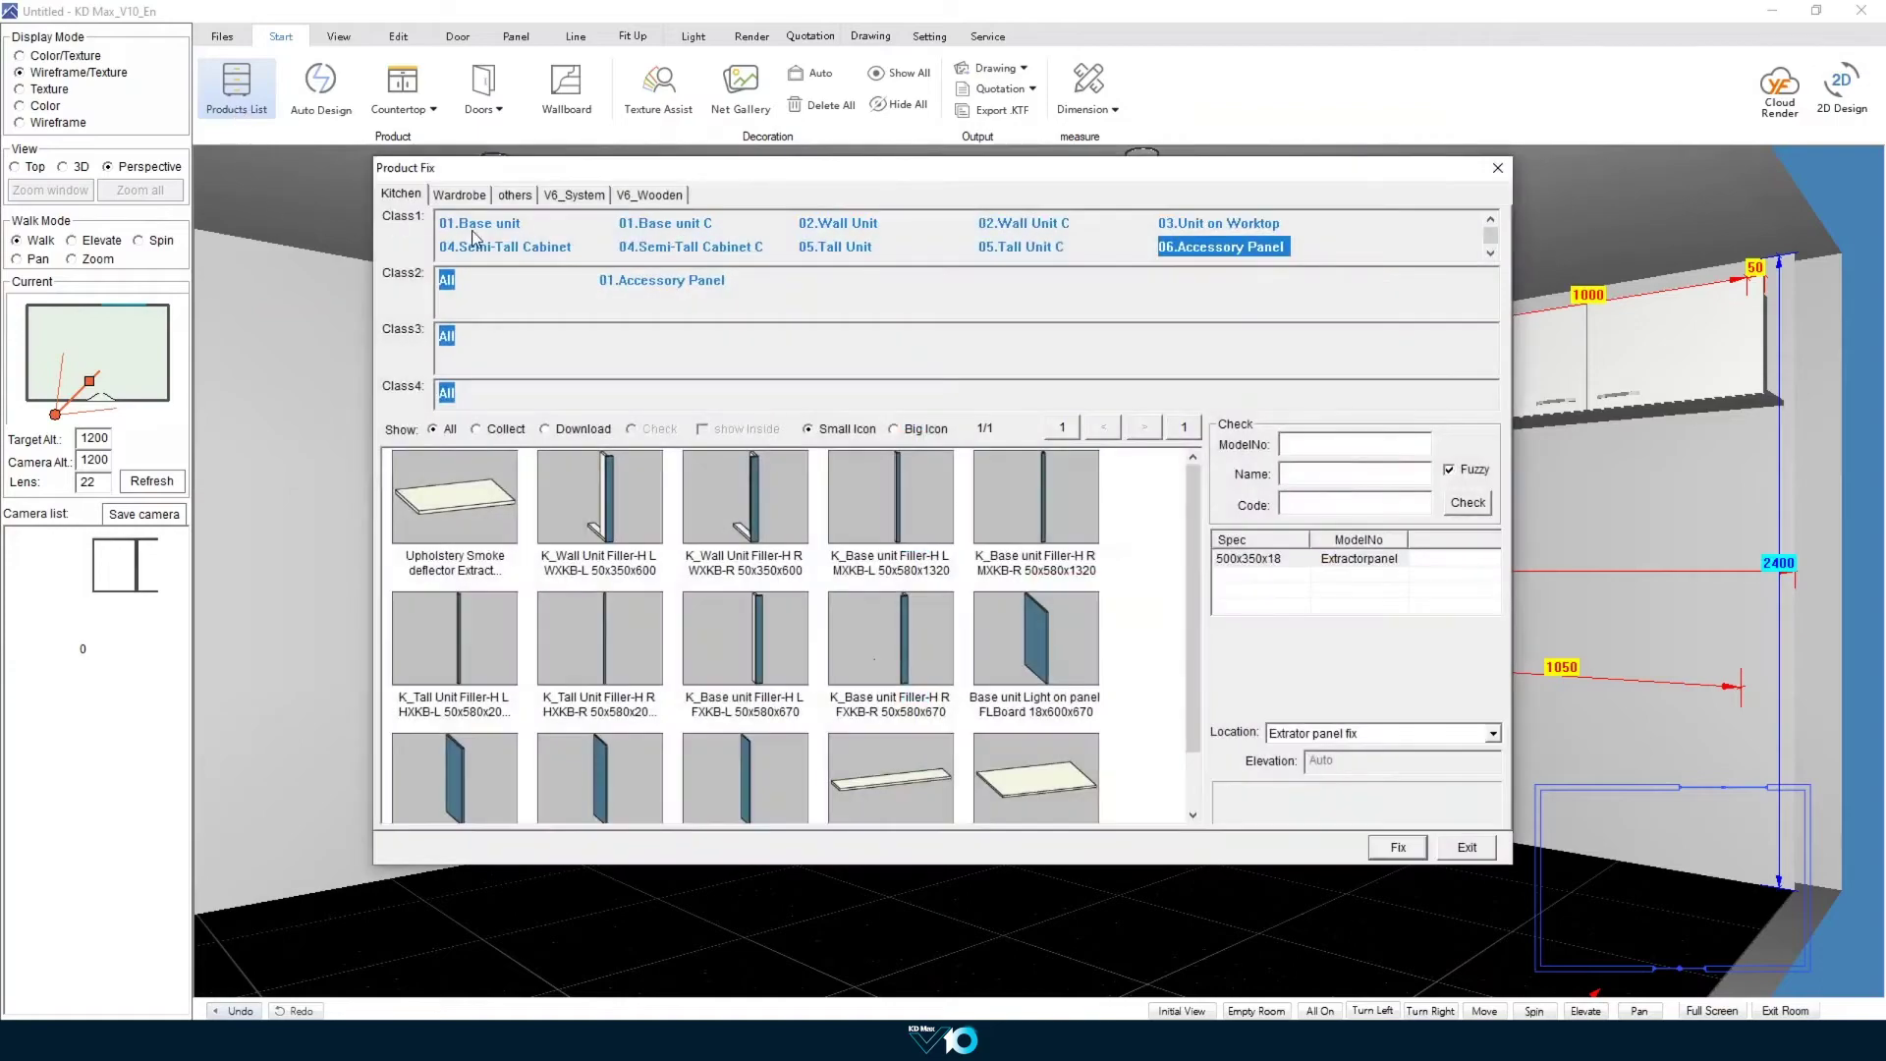
# Step: Place a 450 × 720 K_Single drawer FB30-1 base unit on the window wall beside the corner
pyautogui.click(474, 232)
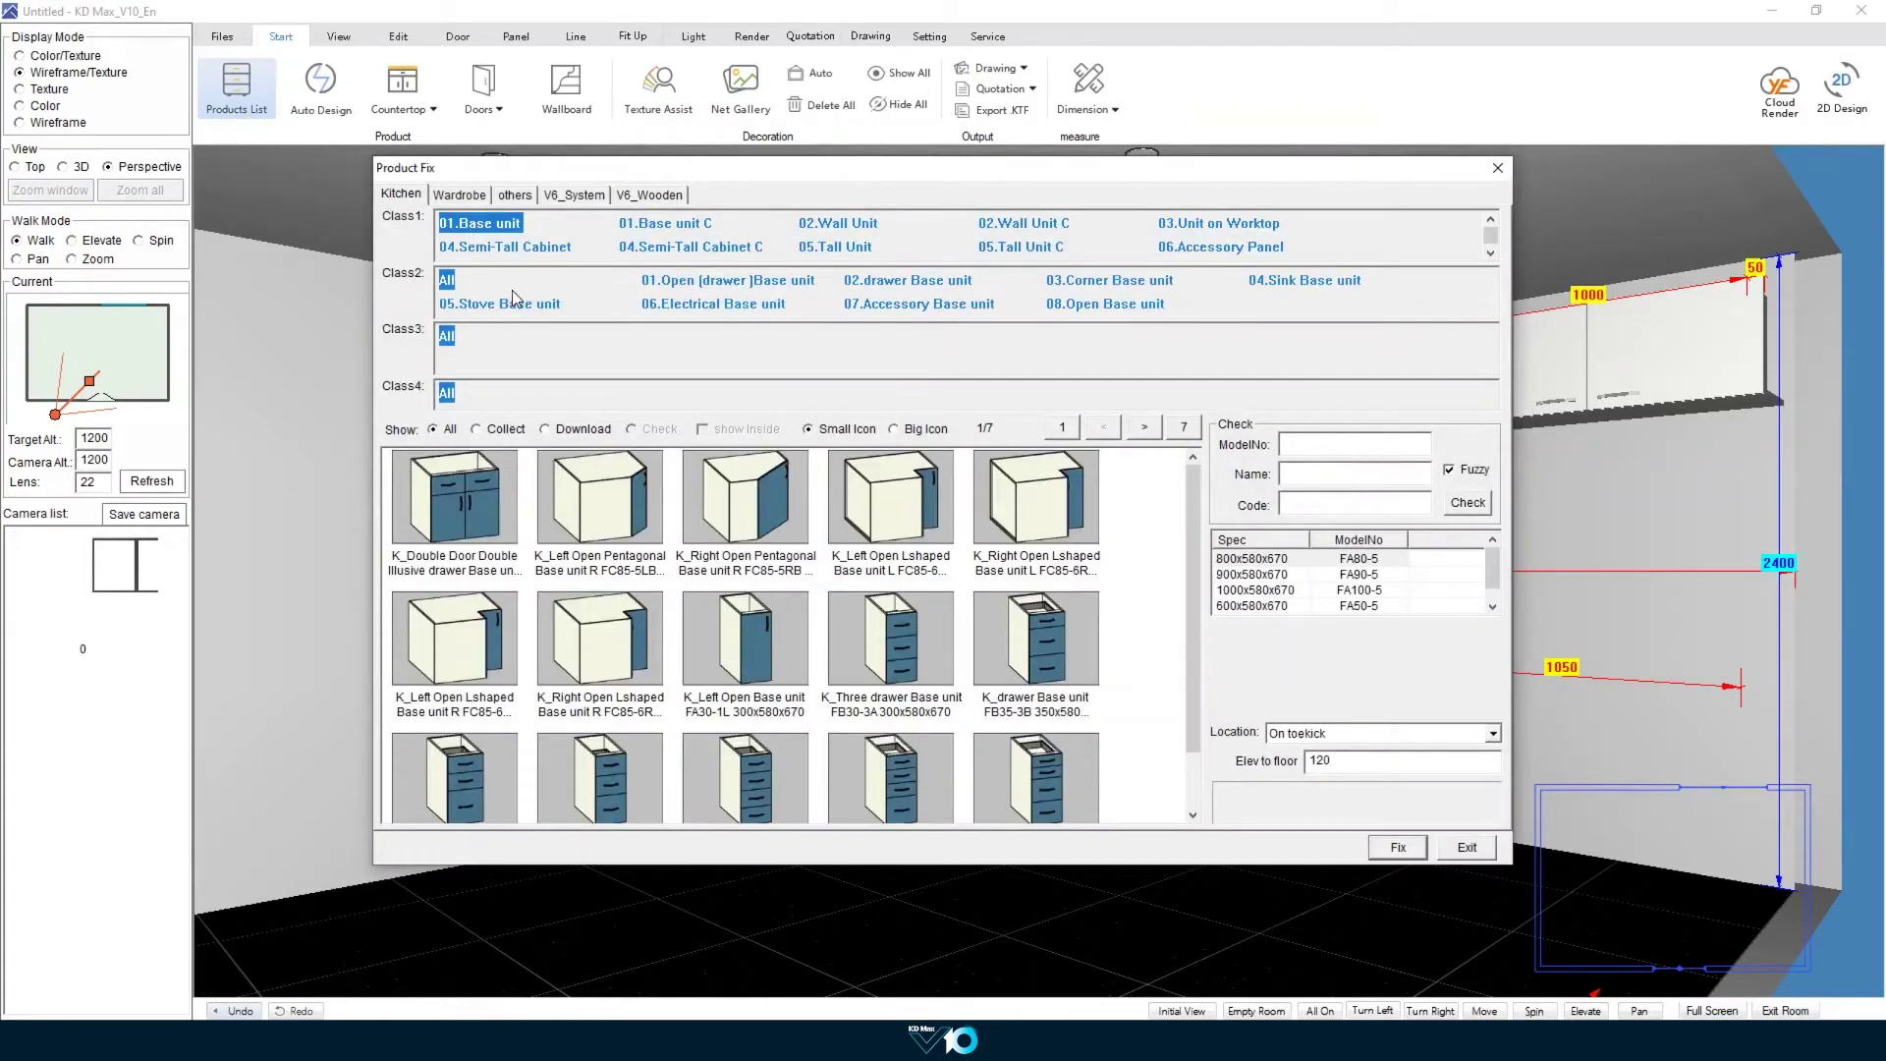
pyautogui.click(924, 282)
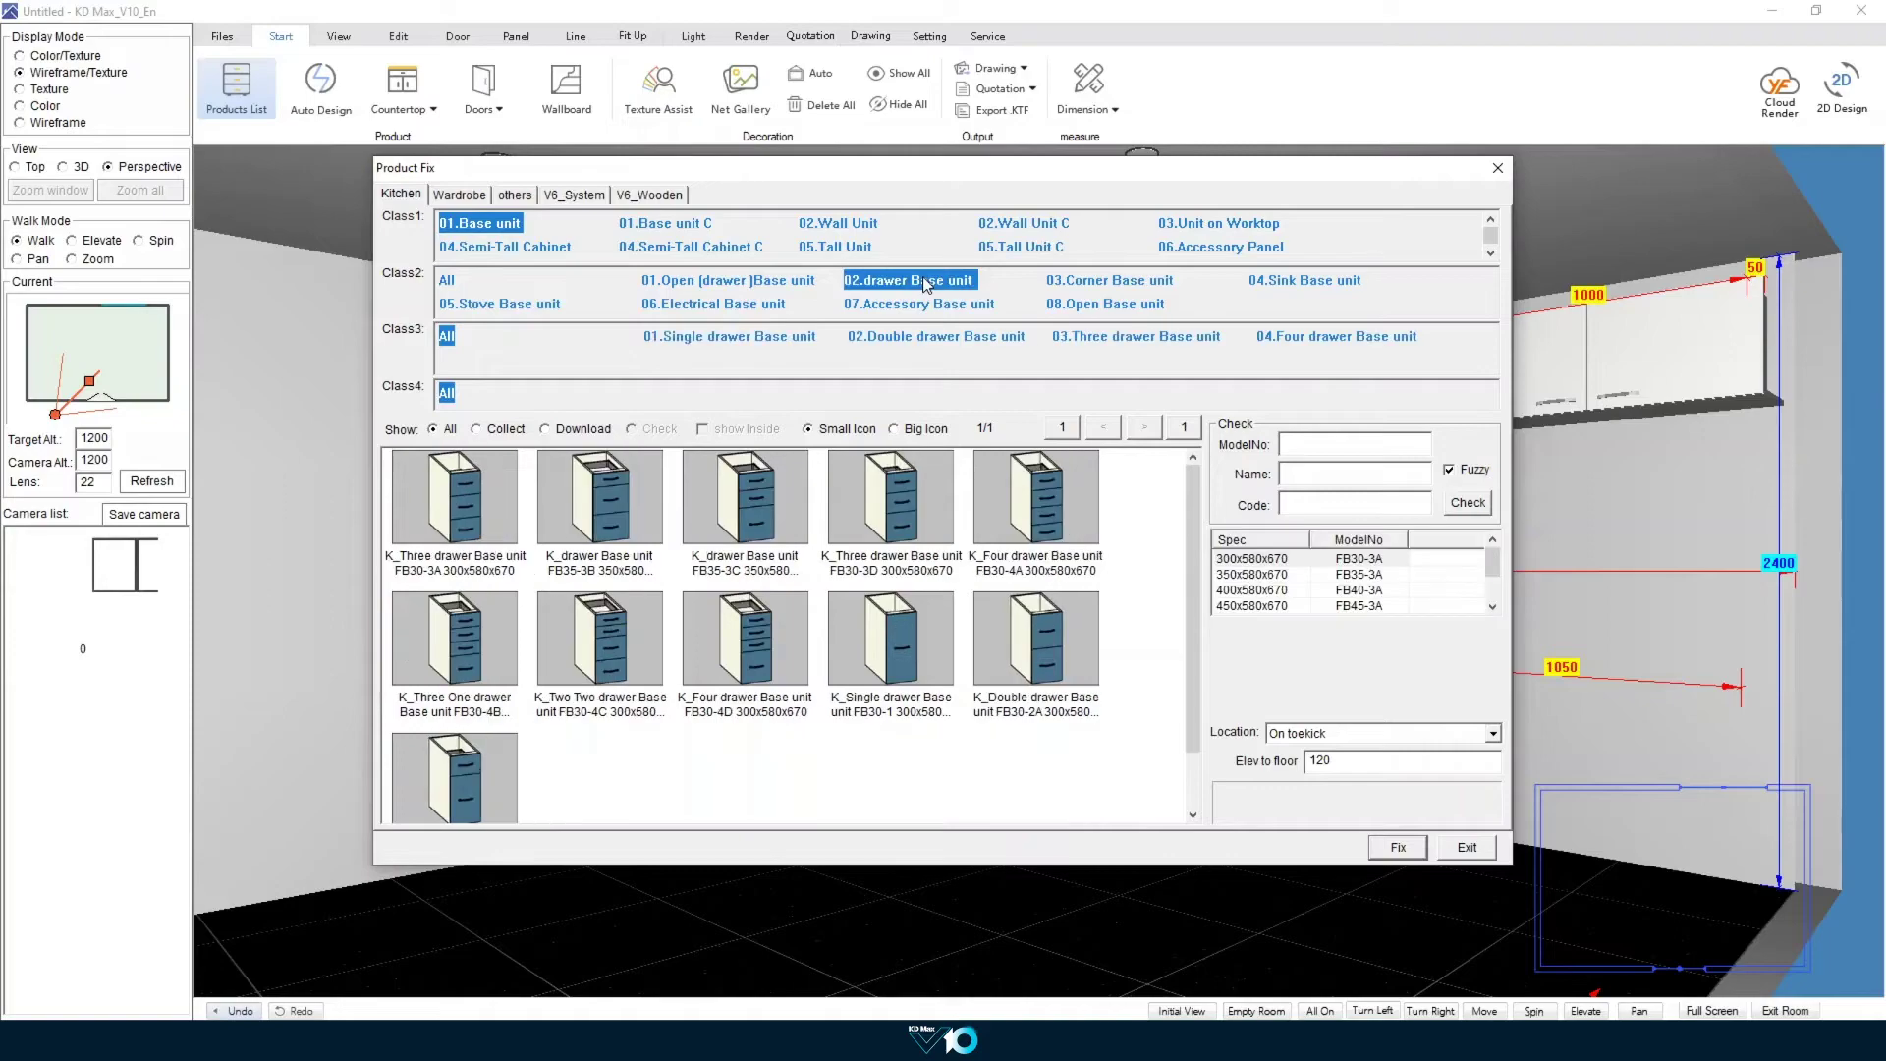
pyautogui.click(904, 674)
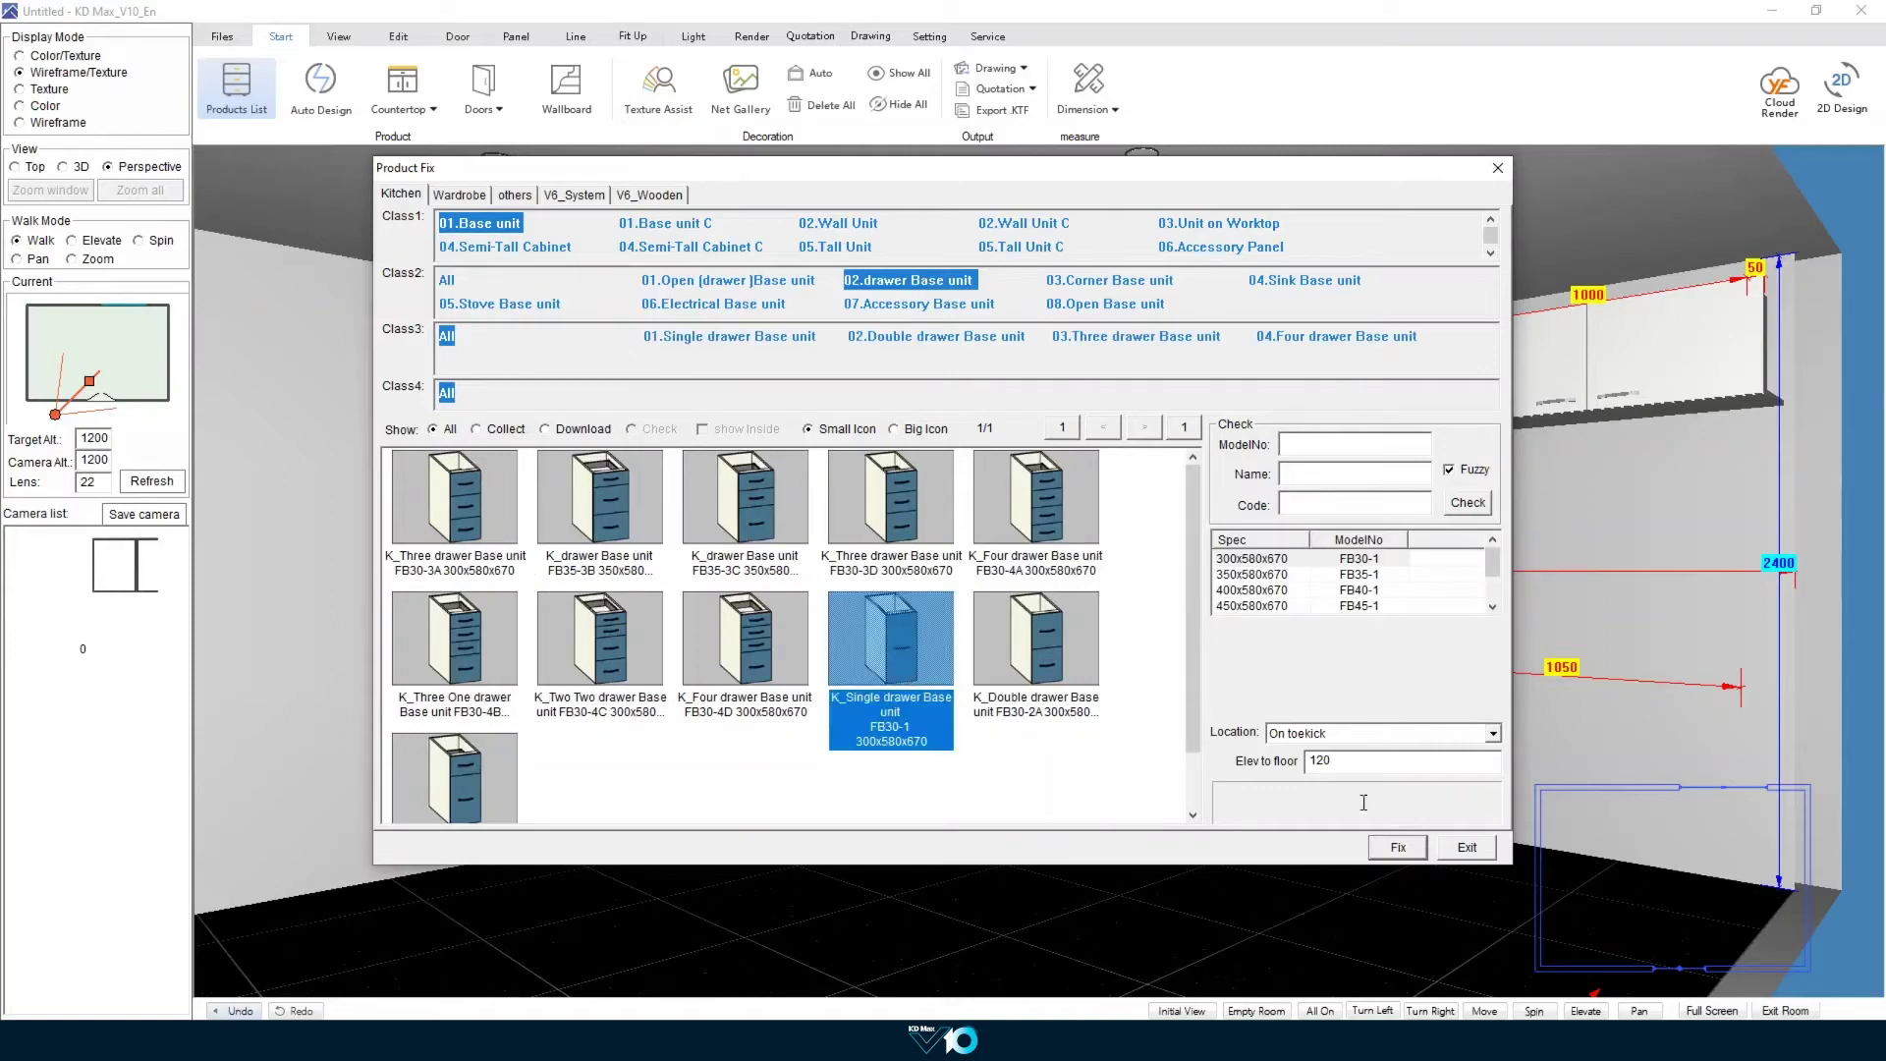
pyautogui.click(1395, 851)
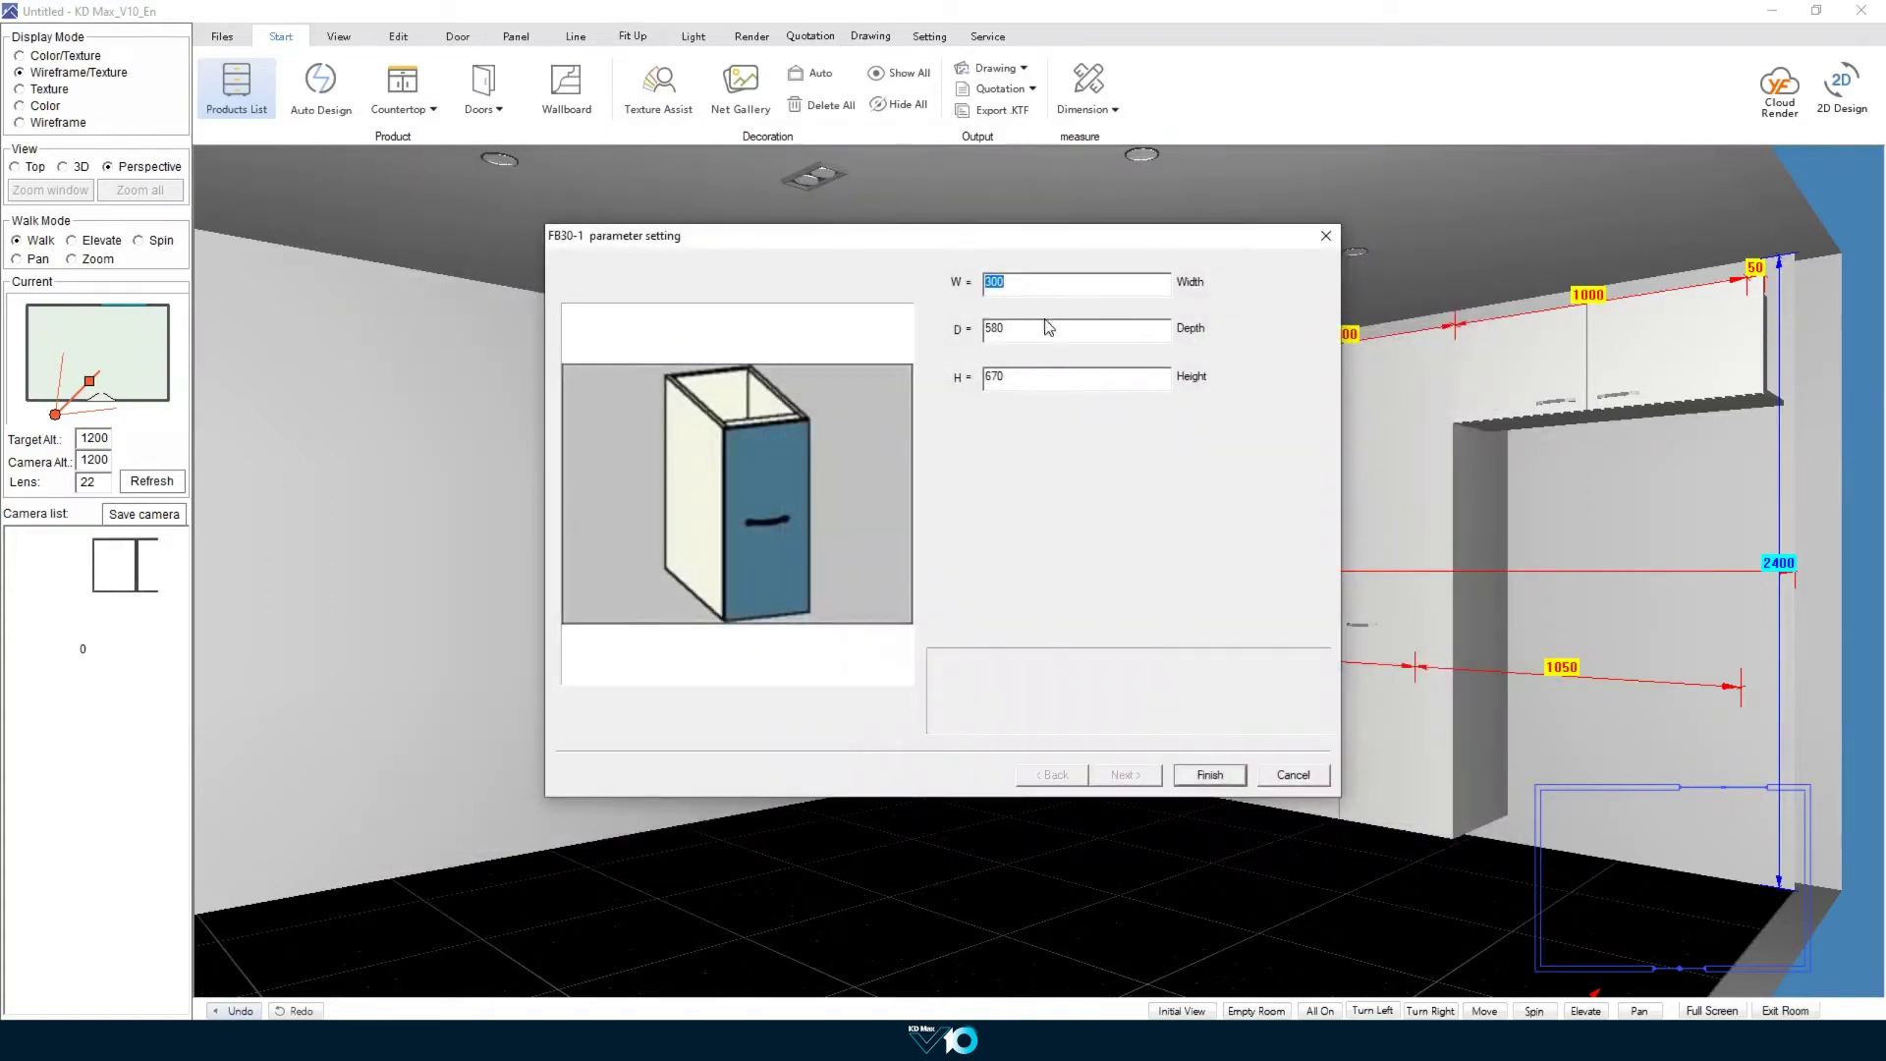
pyautogui.write('450')
pyautogui.doubleClick(1019, 378)
pyautogui.write('7')
pyautogui.click(1210, 775)
pyautogui.click(958, 734)
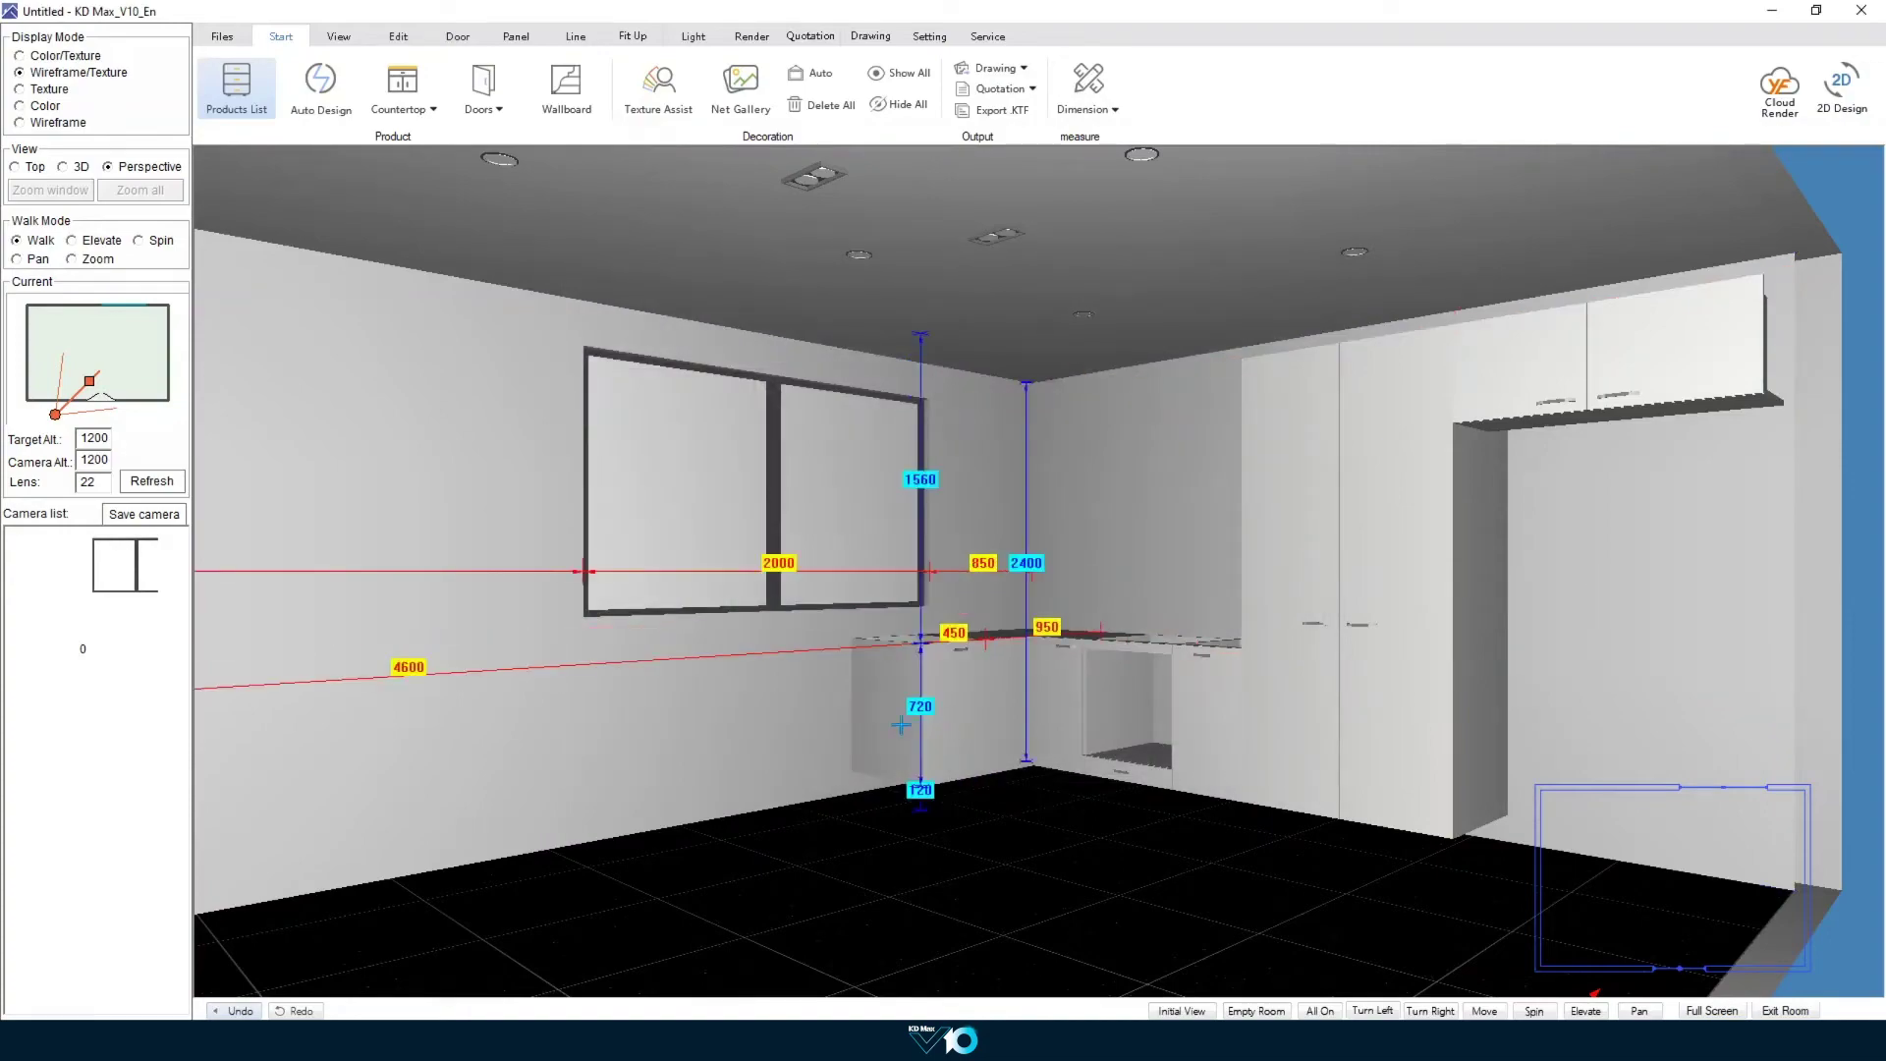
# Step: Place a 1000 × 720 FA60-1D double-door base unit under the window beside the 450 unit
pyautogui.click(239, 99)
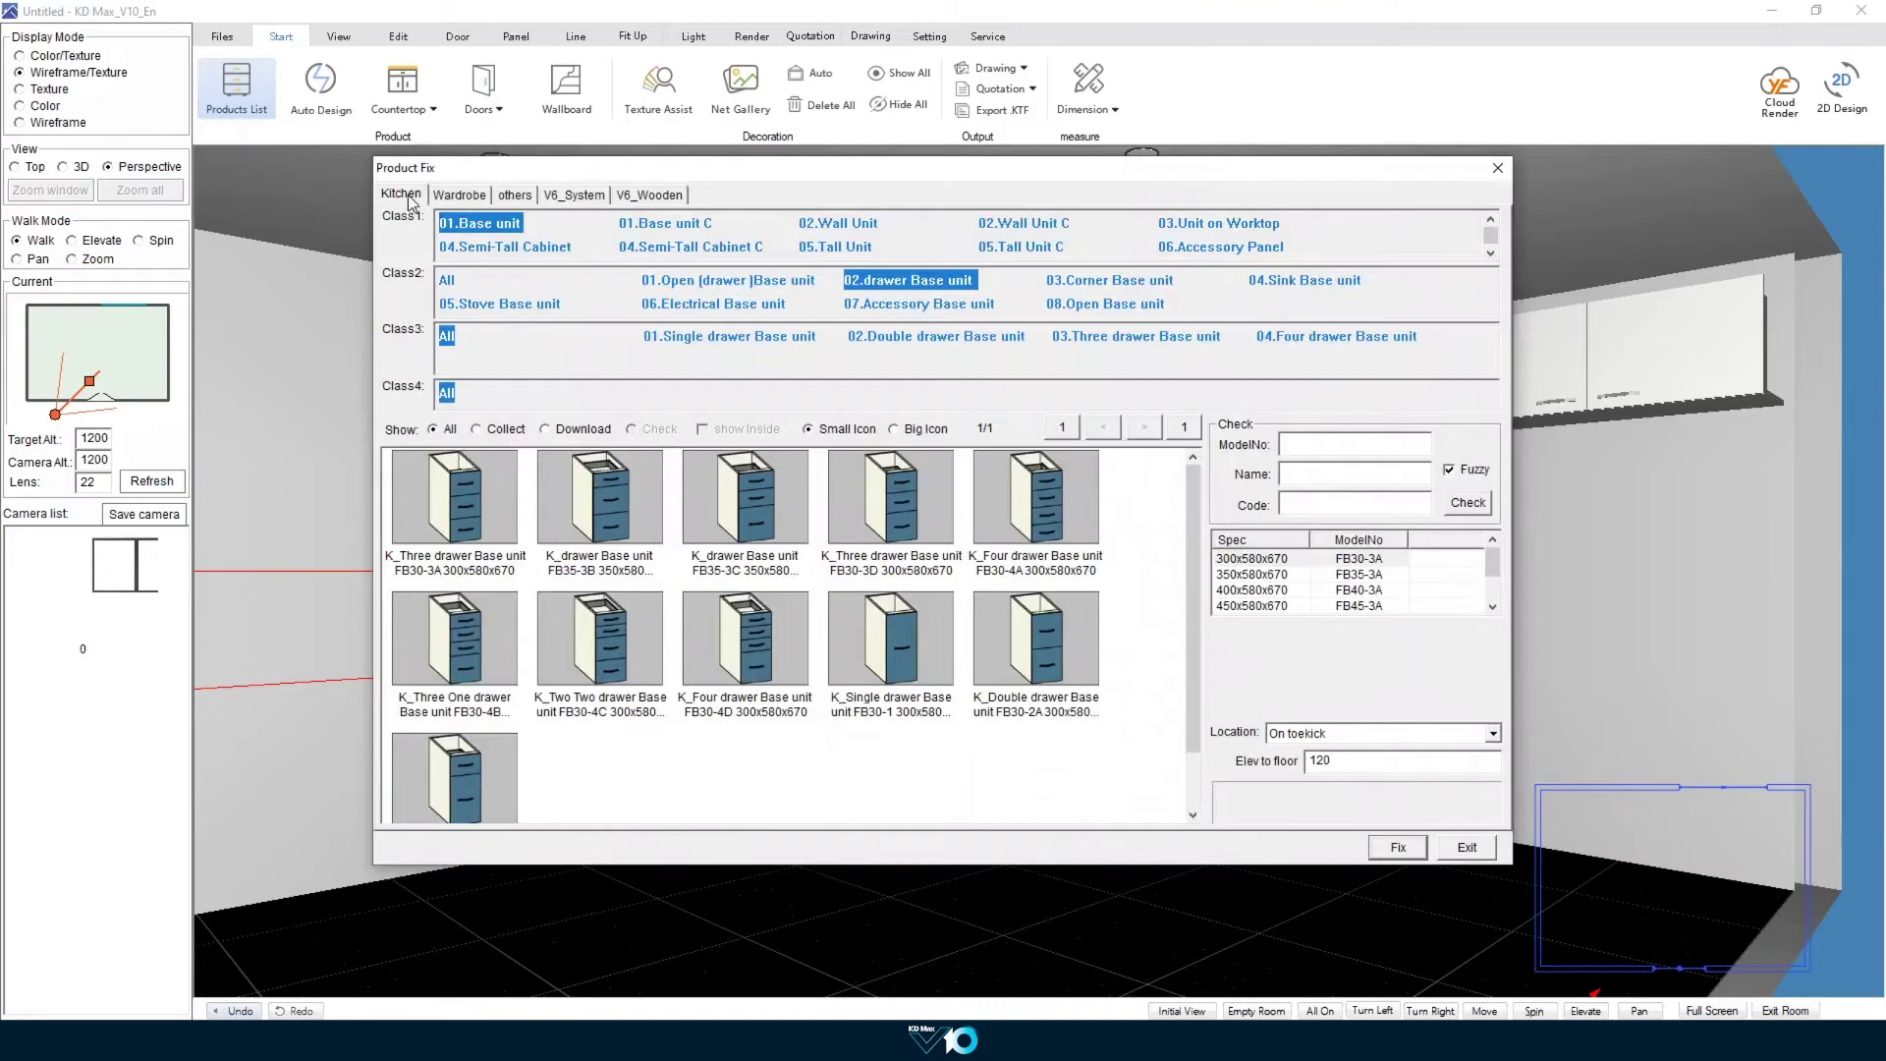
pyautogui.click(463, 226)
pyautogui.click(735, 281)
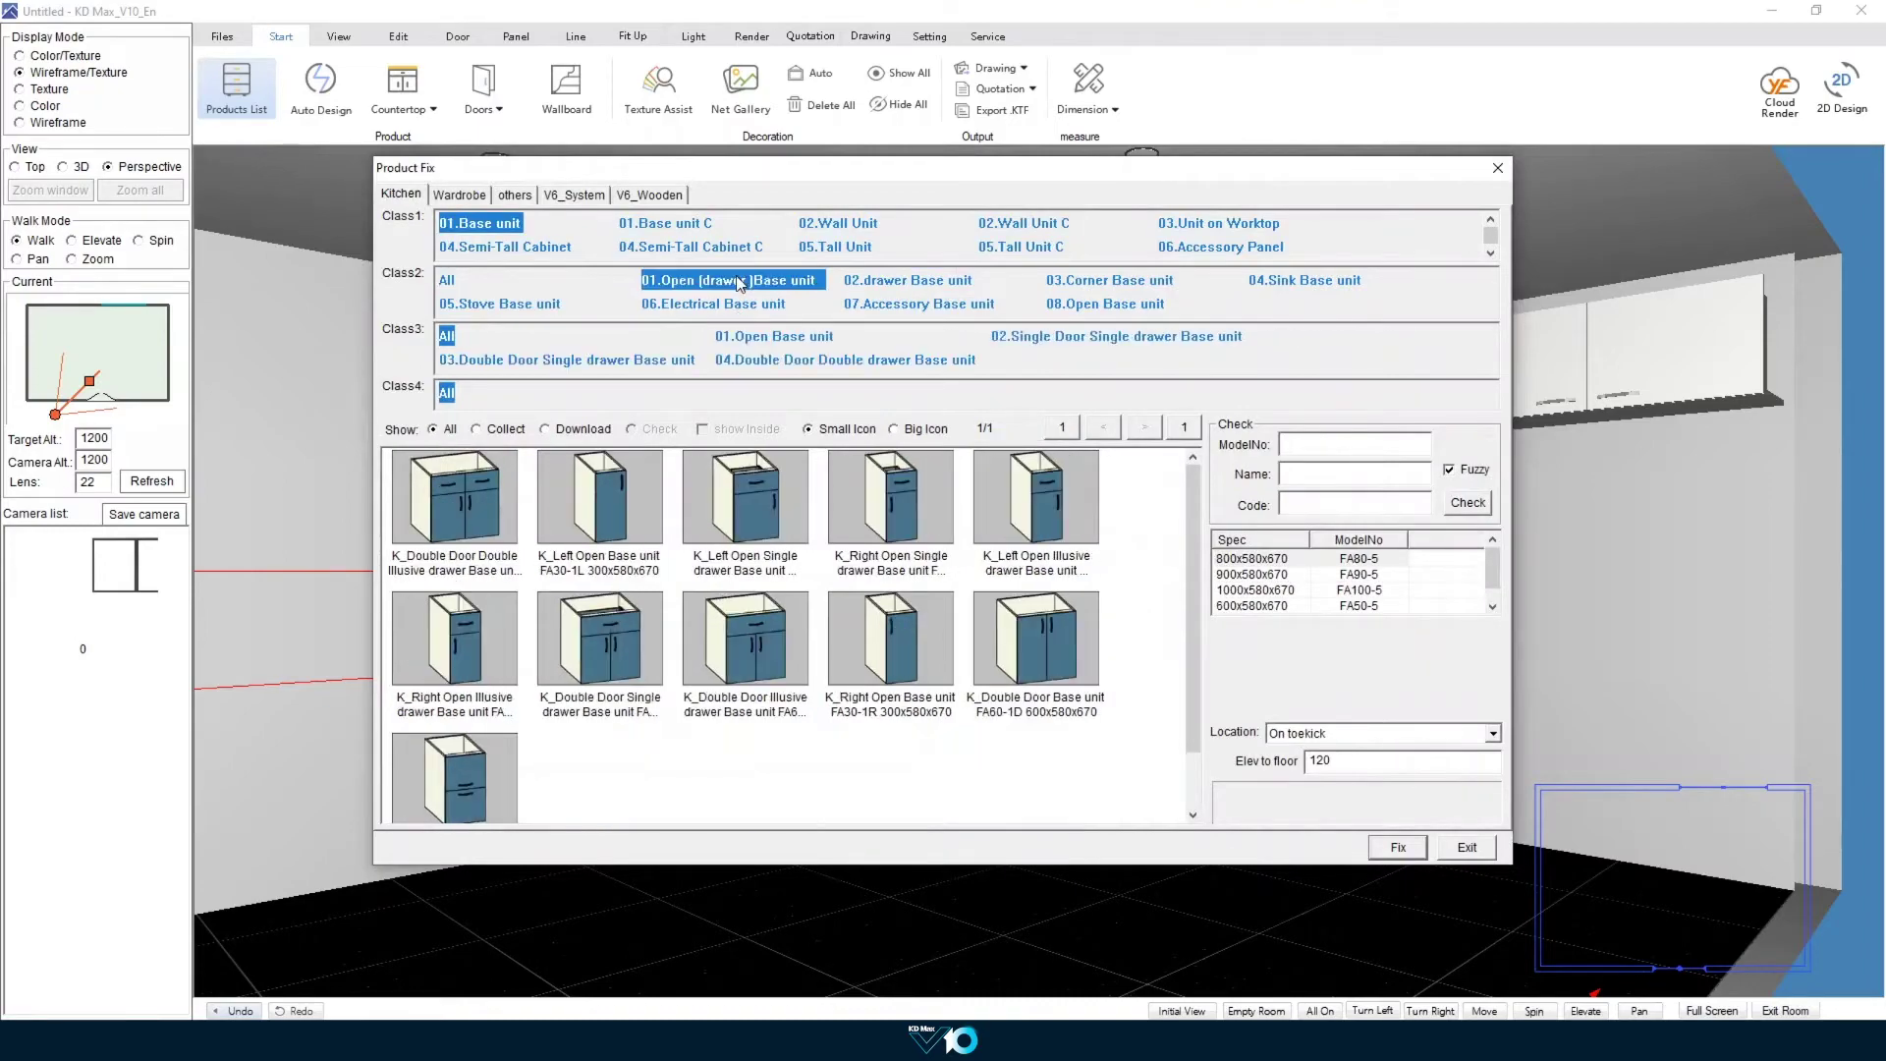
pyautogui.click(1047, 645)
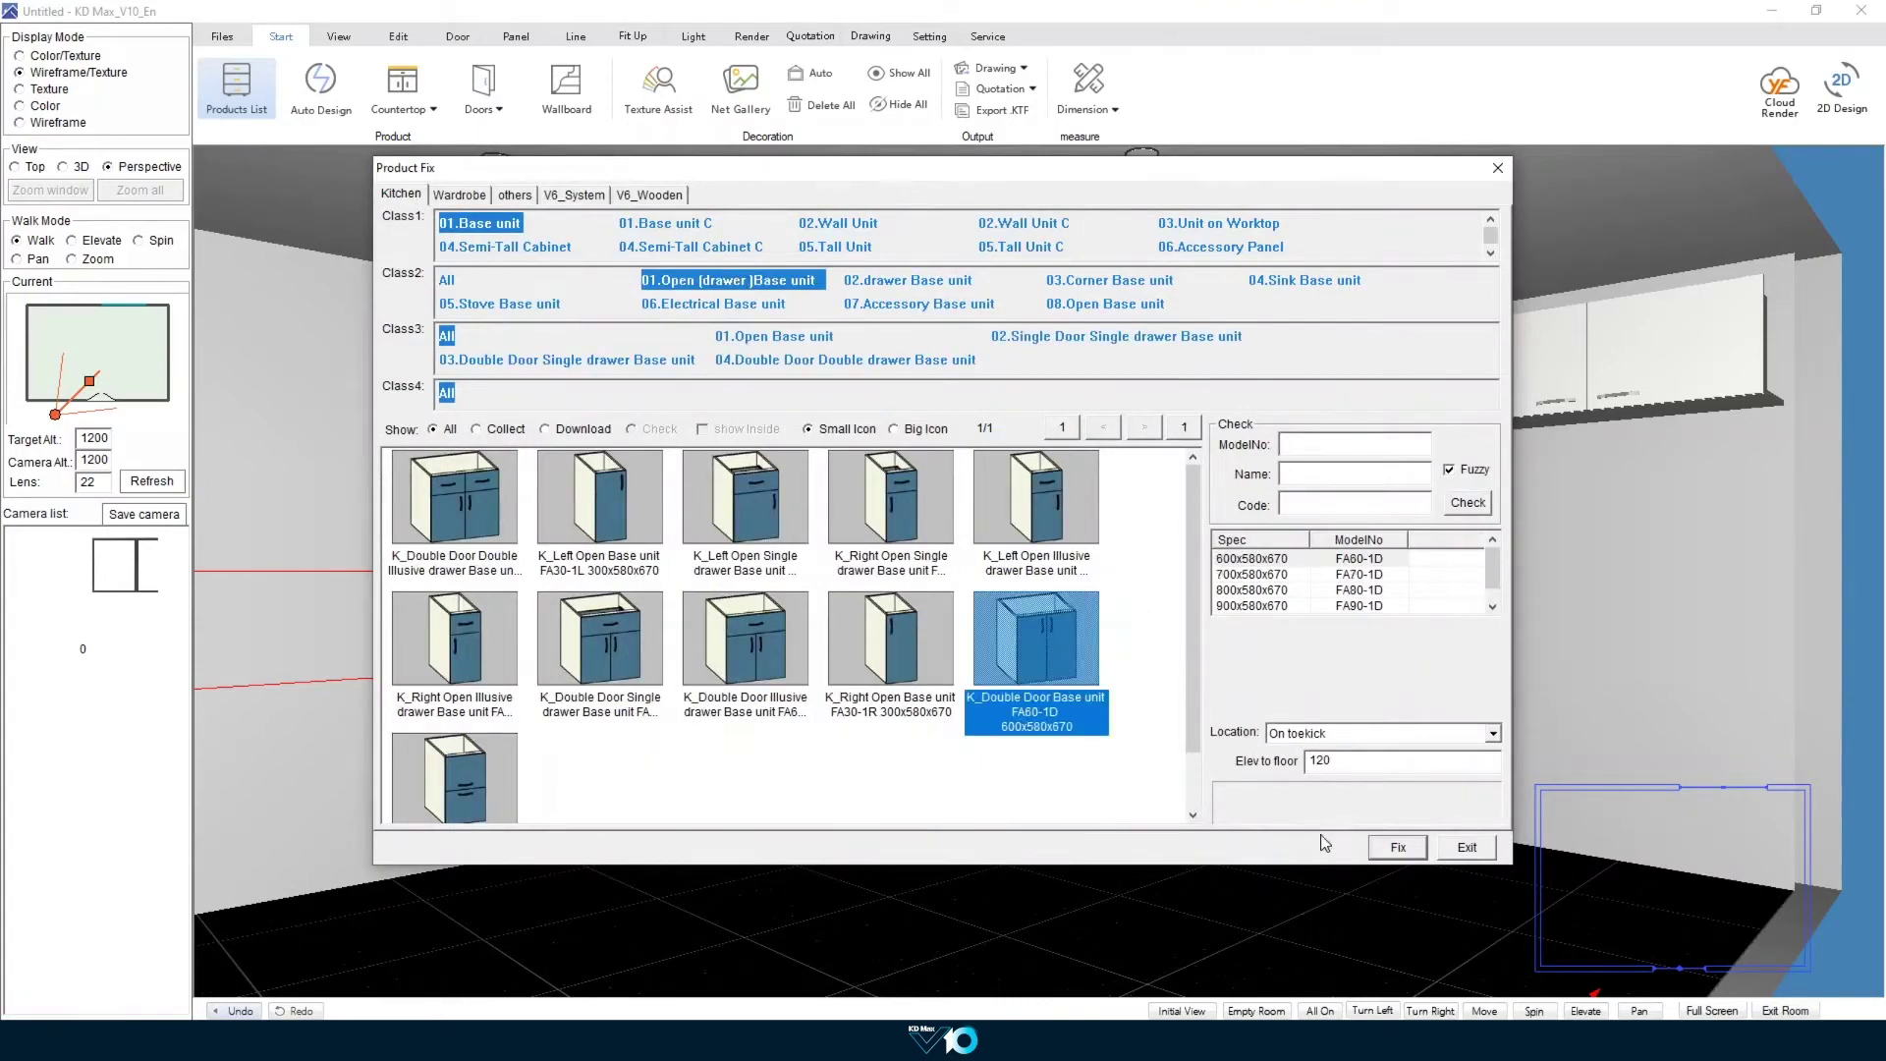
pyautogui.click(1398, 847)
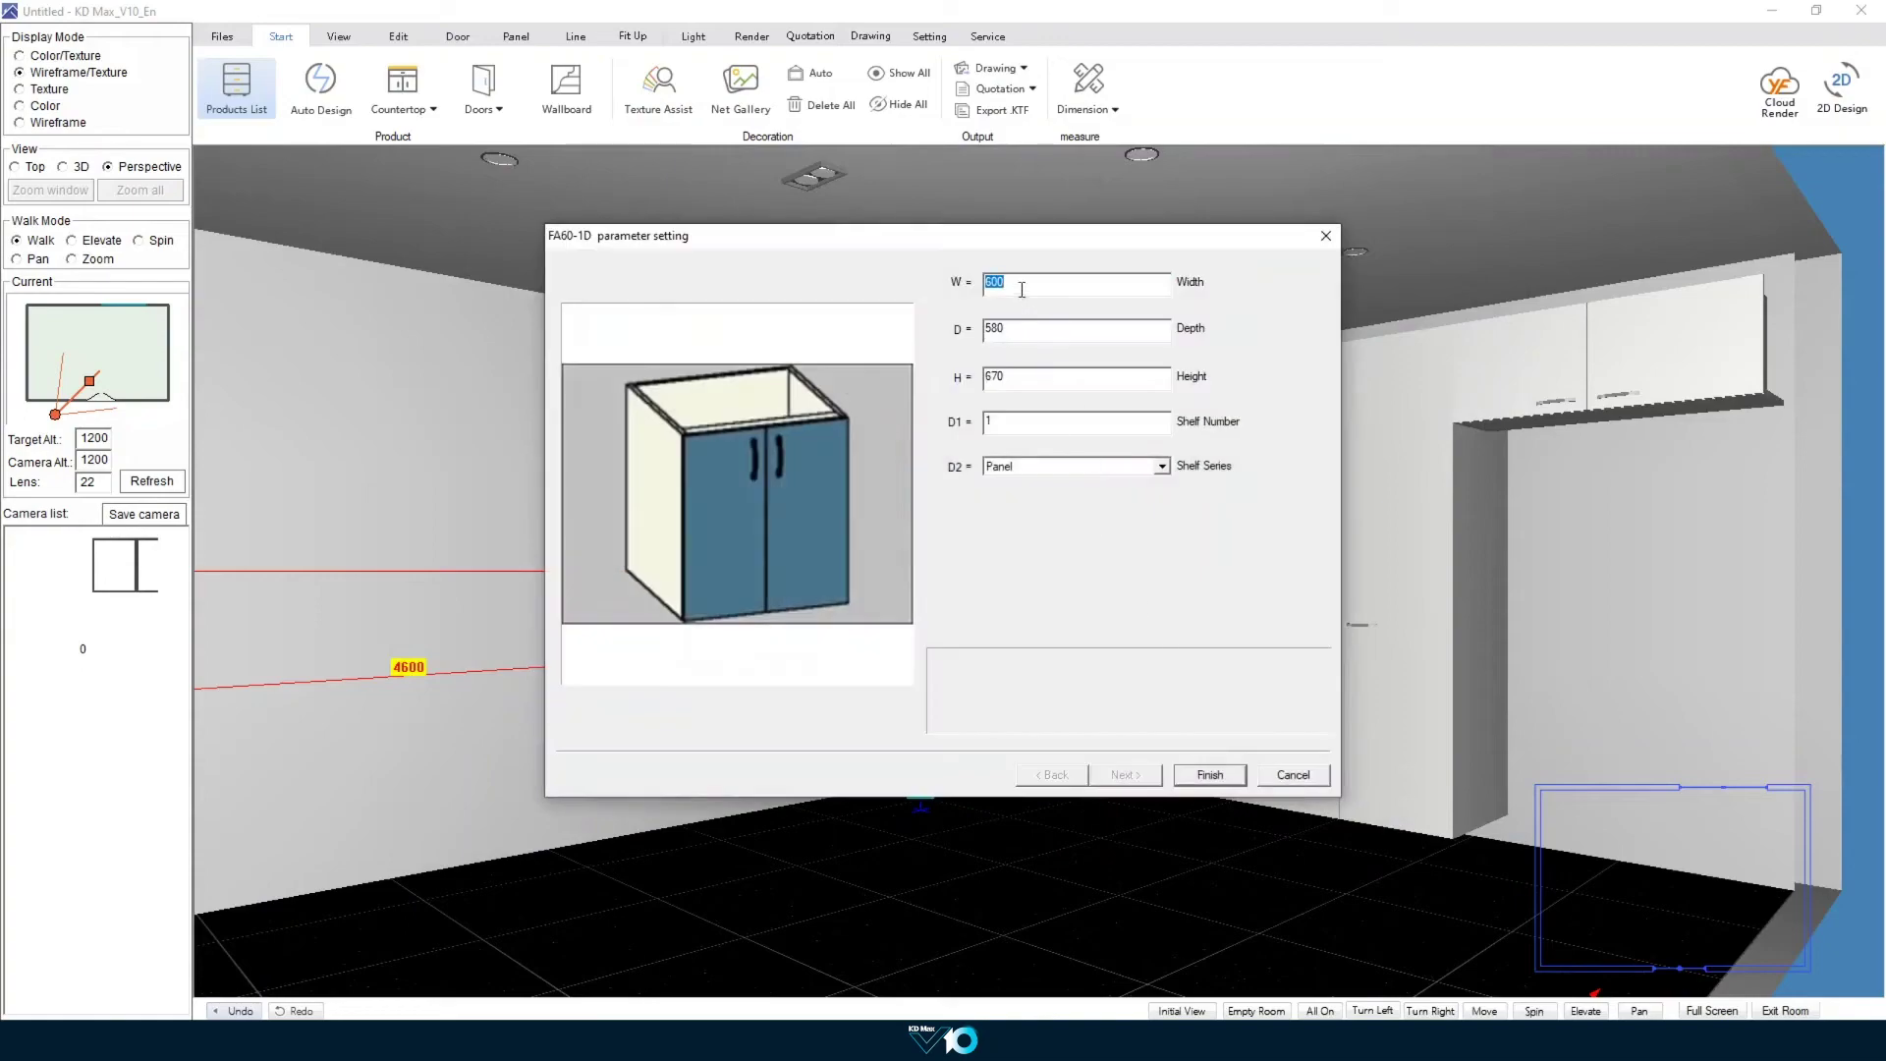
pyautogui.write('10')
pyautogui.press('Tab')
pyautogui.write('7')
pyautogui.click(1241, 775)
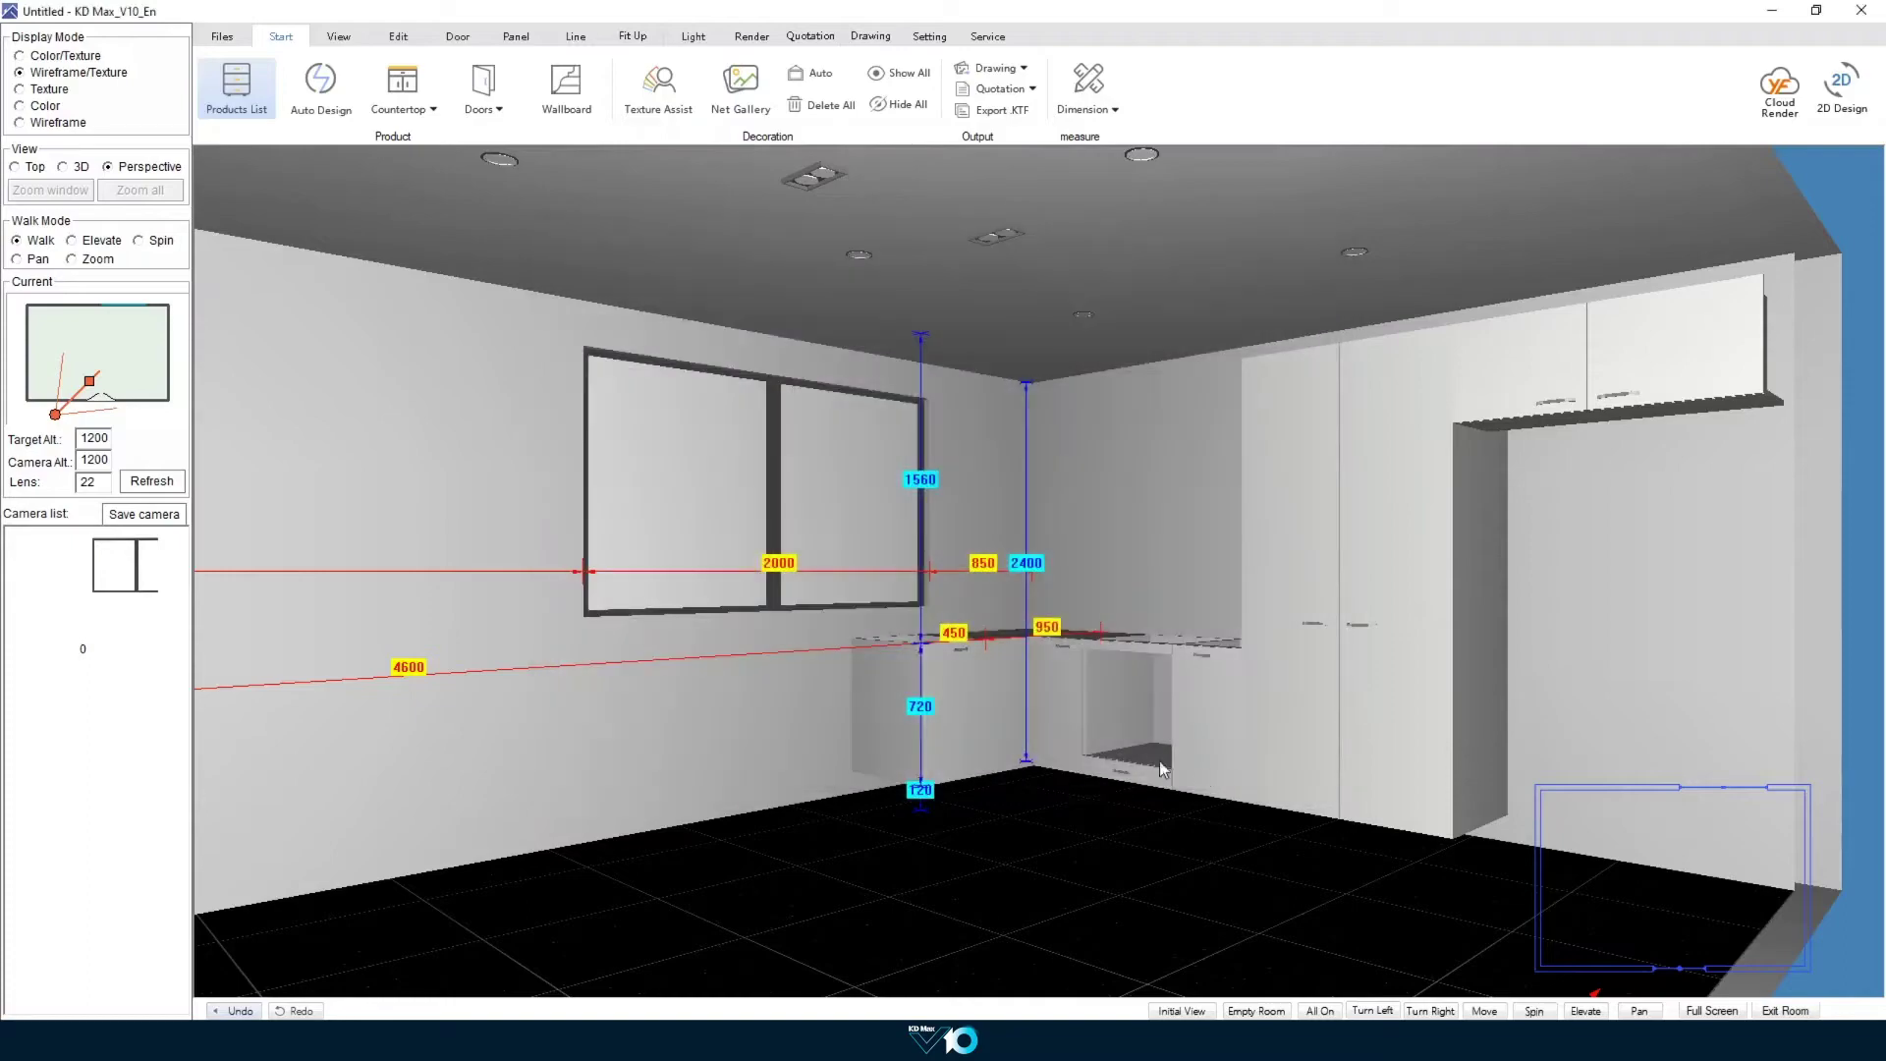
pyautogui.click(891, 722)
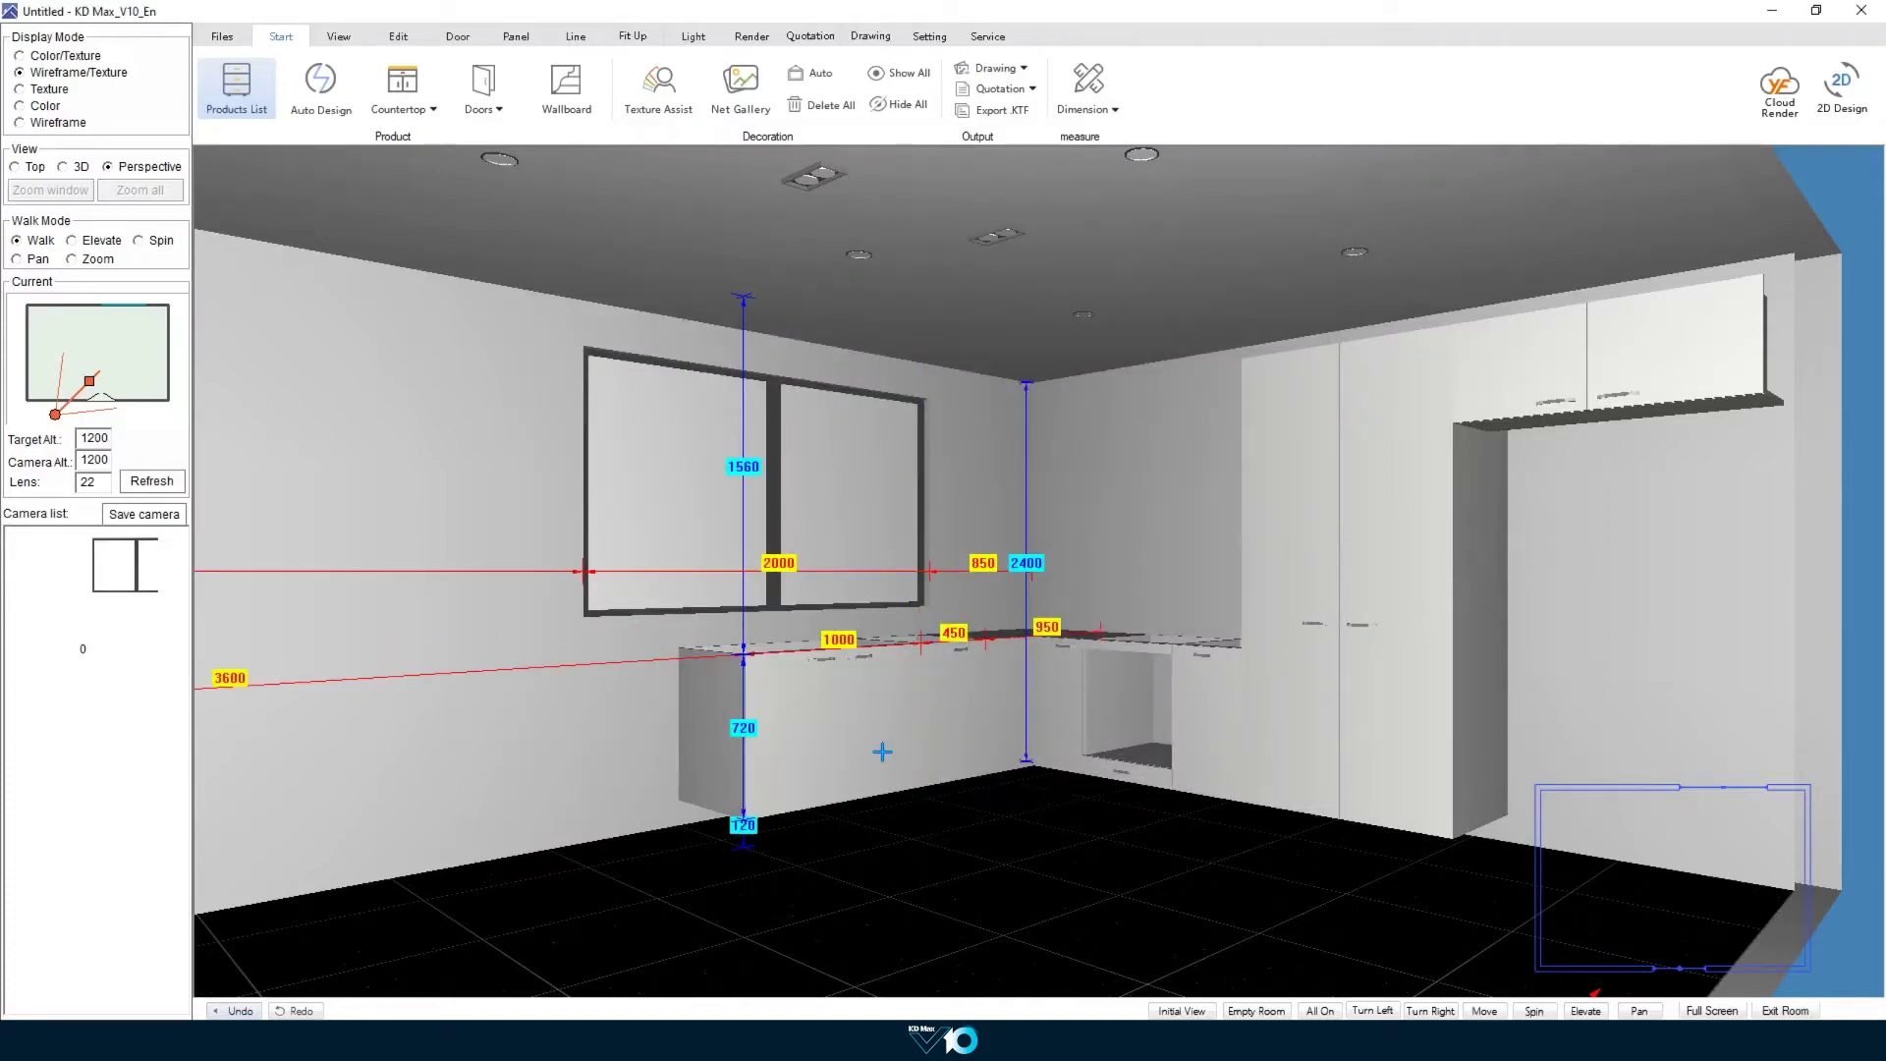
pyautogui.click(244, 88)
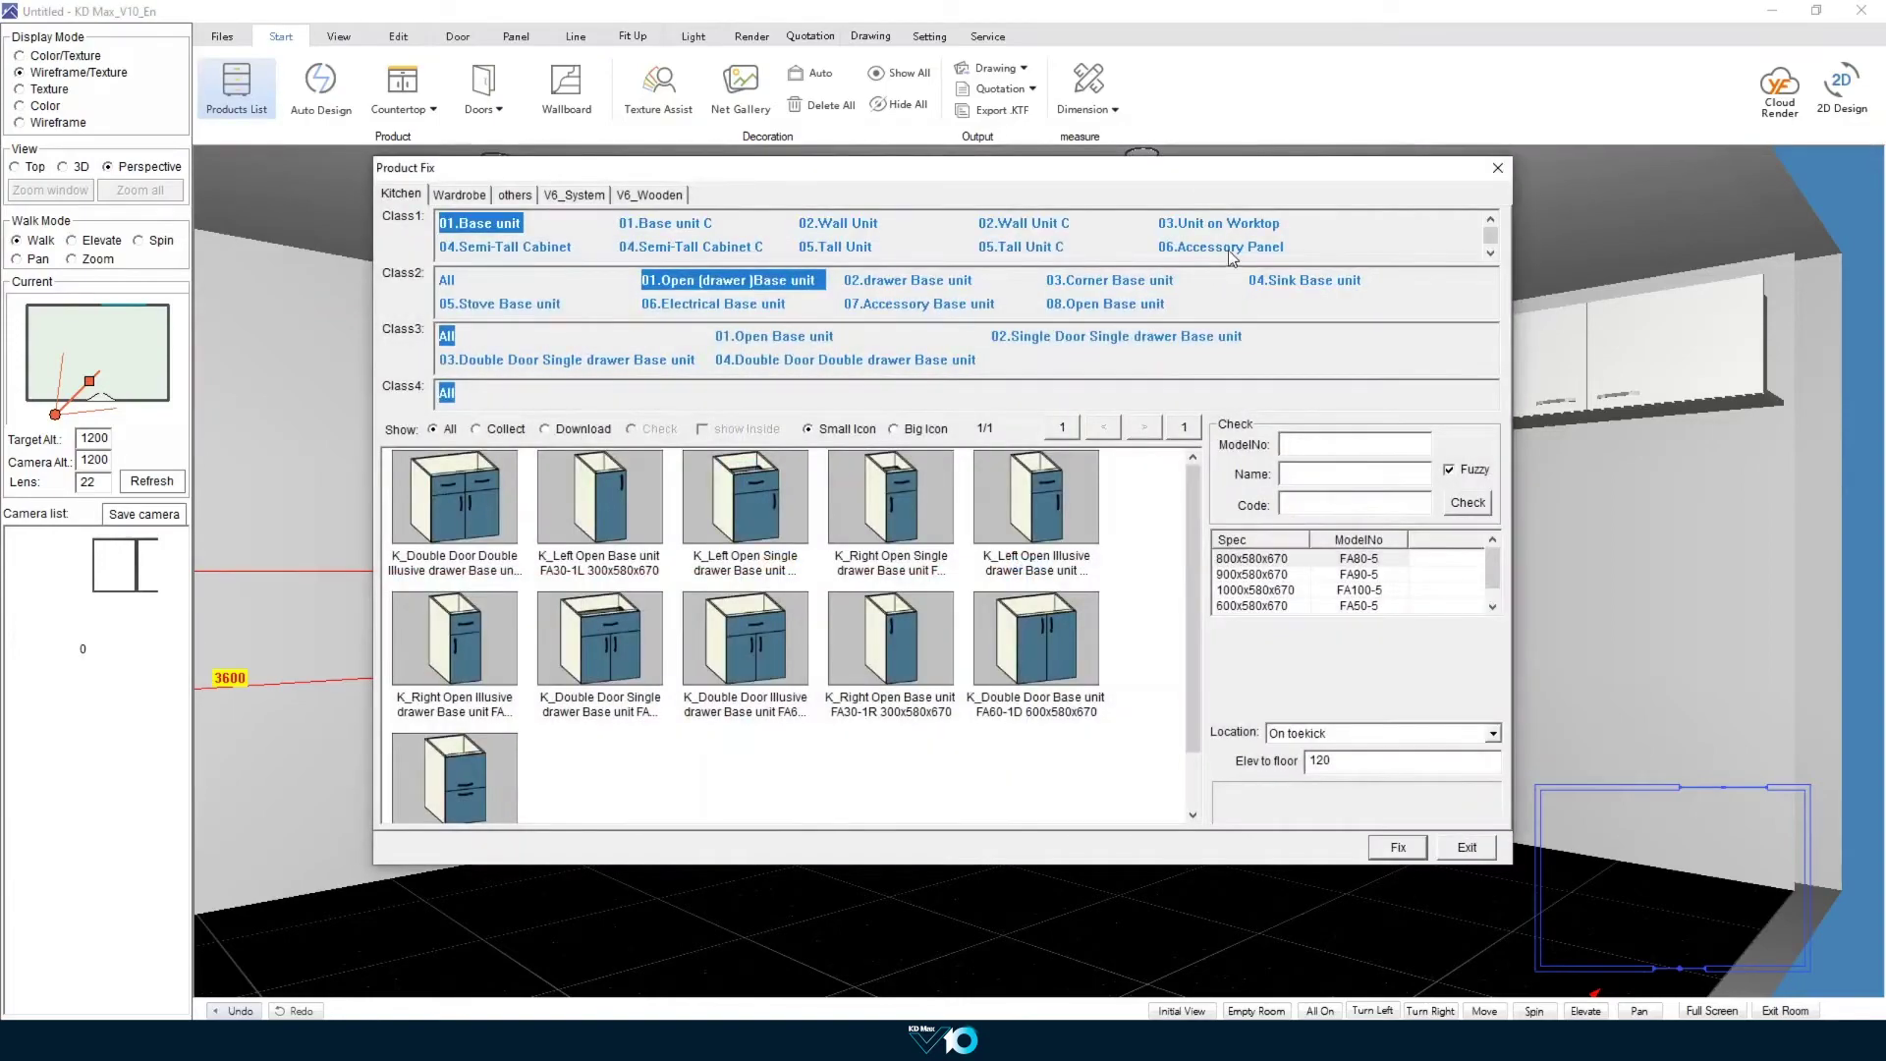
# Step: Cap the base-unit run with an 18 mm, 720 mm tall FLBoard light-on end panel
pyautogui.click(1228, 248)
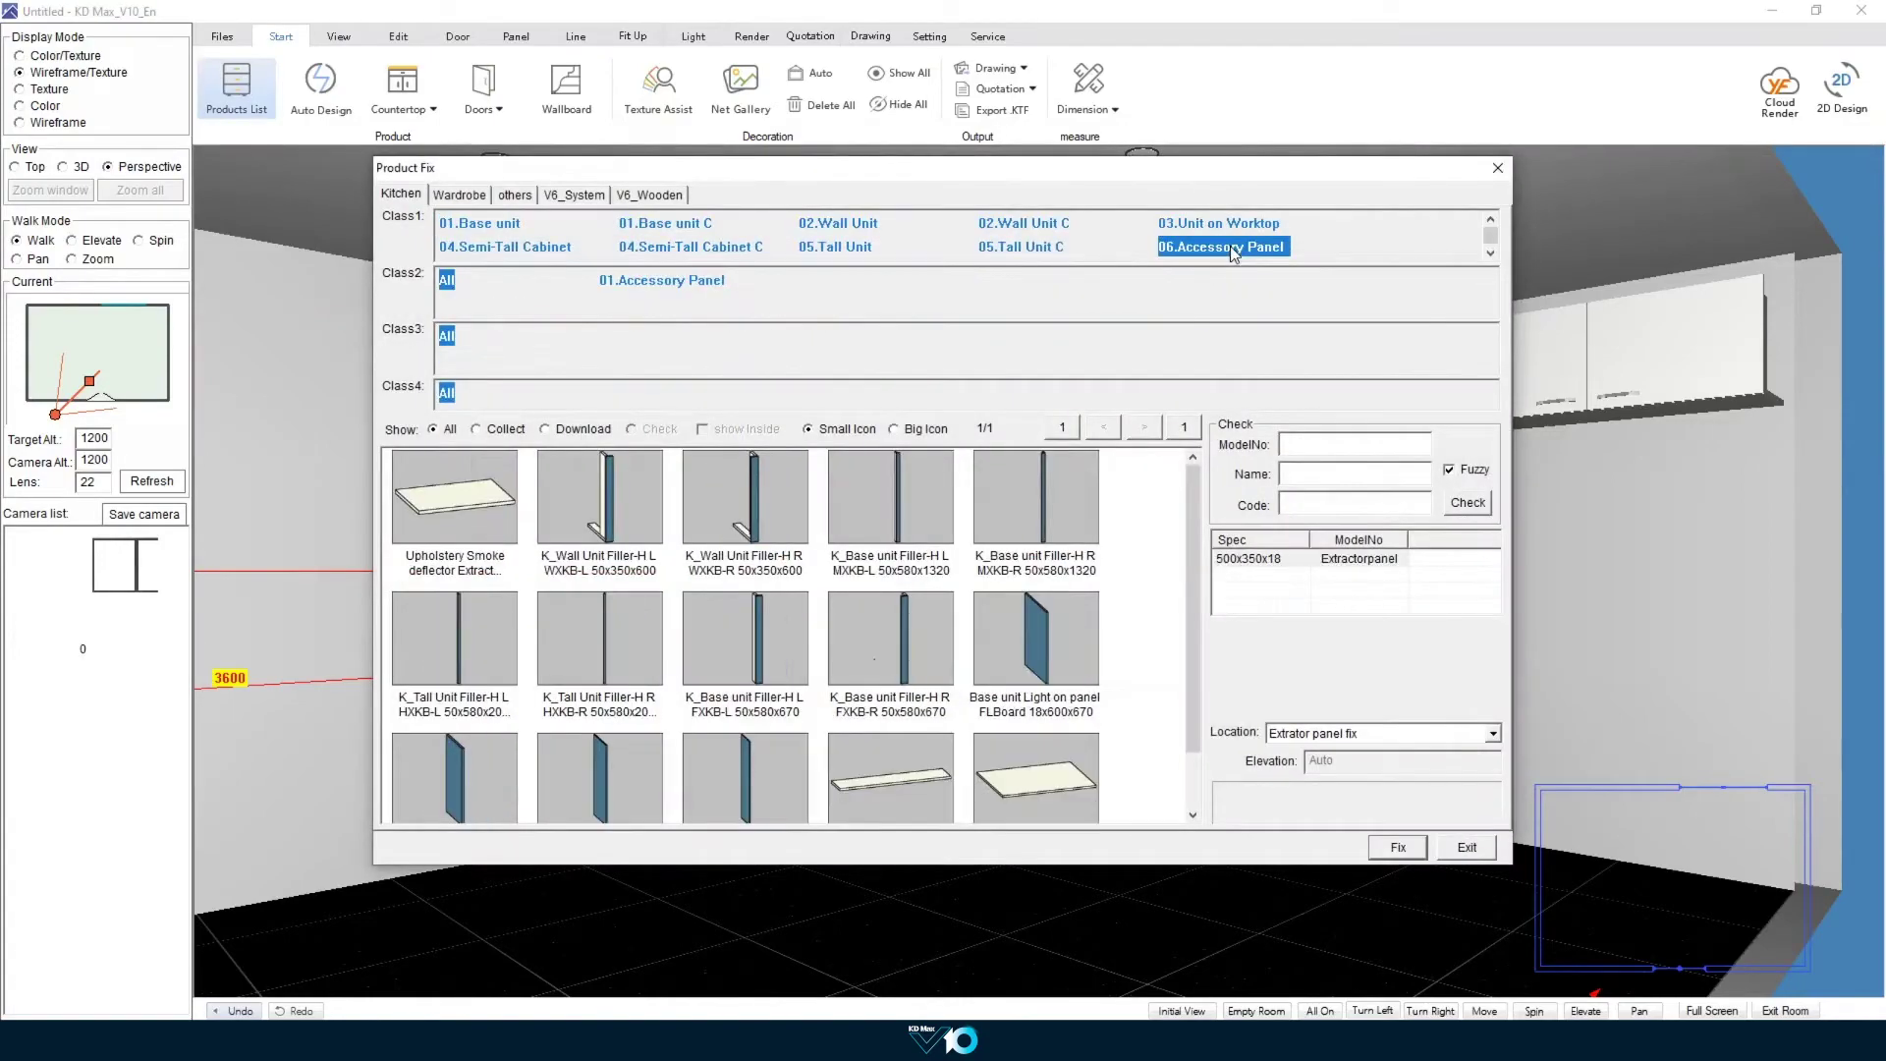
pyautogui.click(1075, 628)
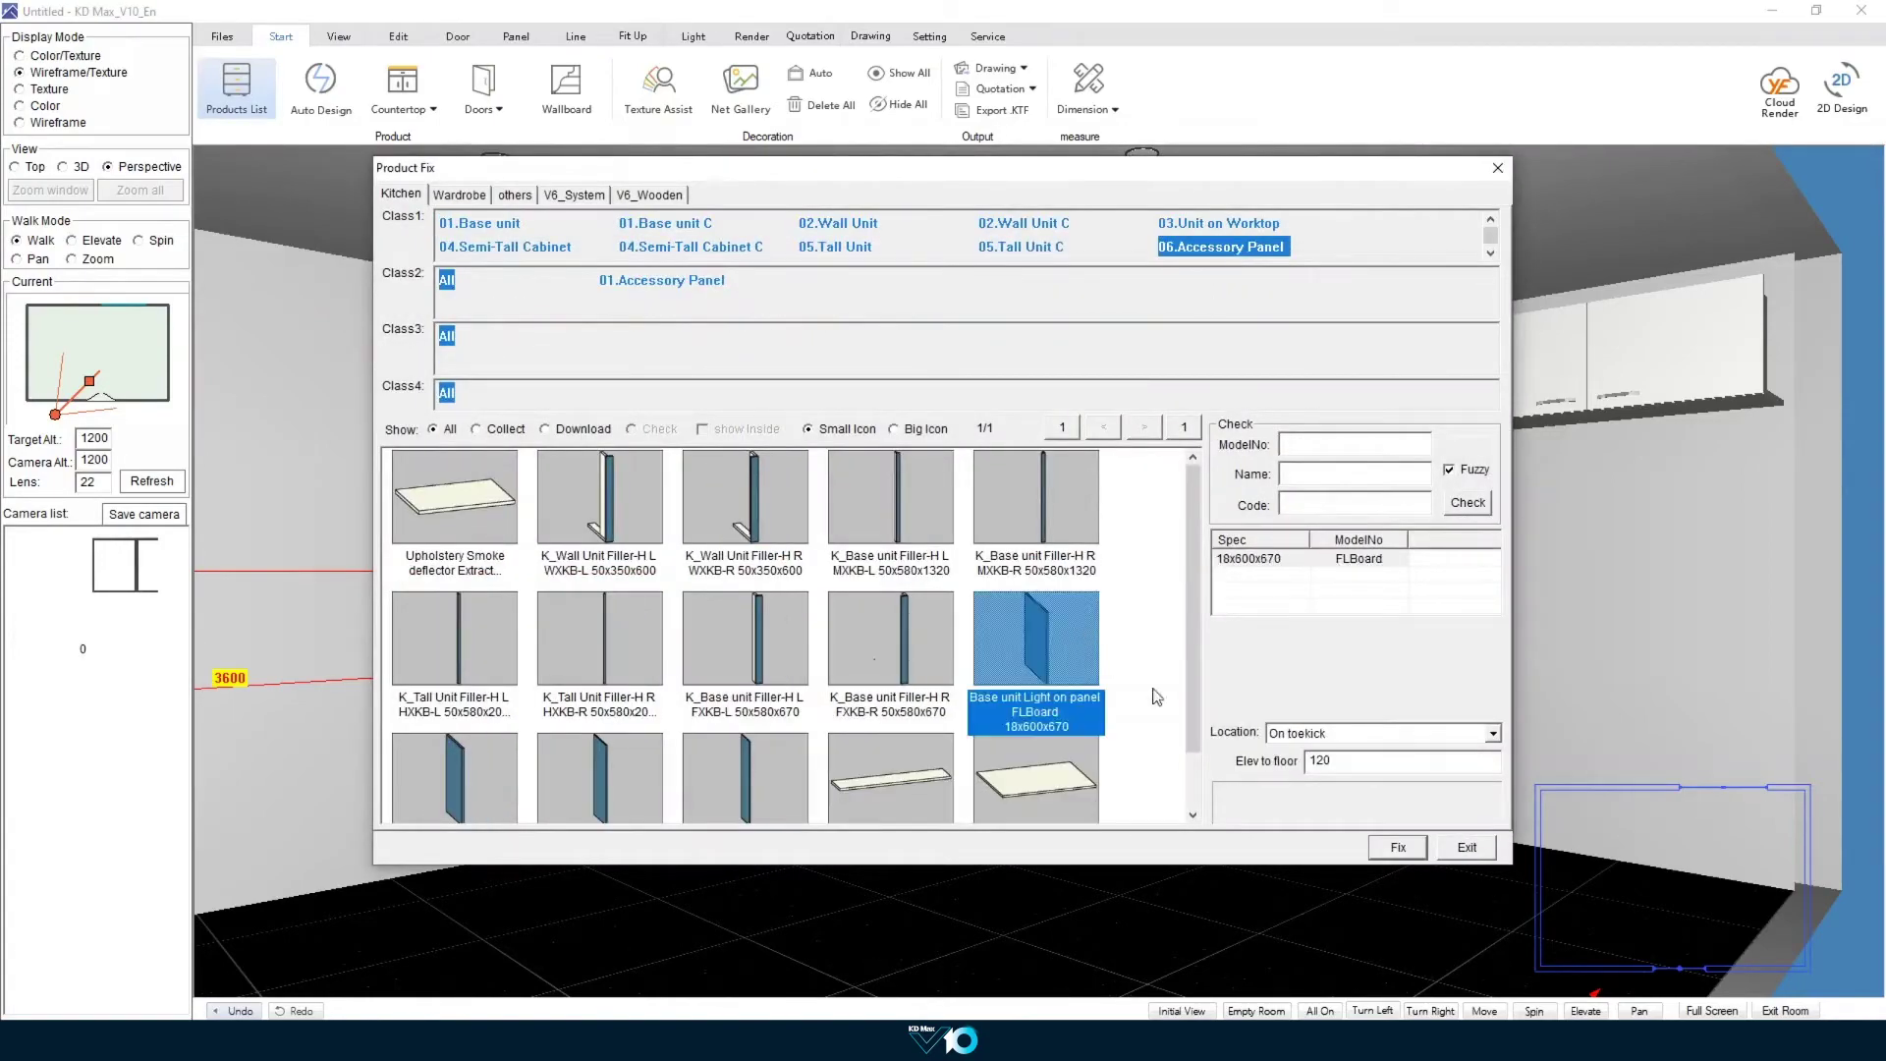
pyautogui.click(1398, 847)
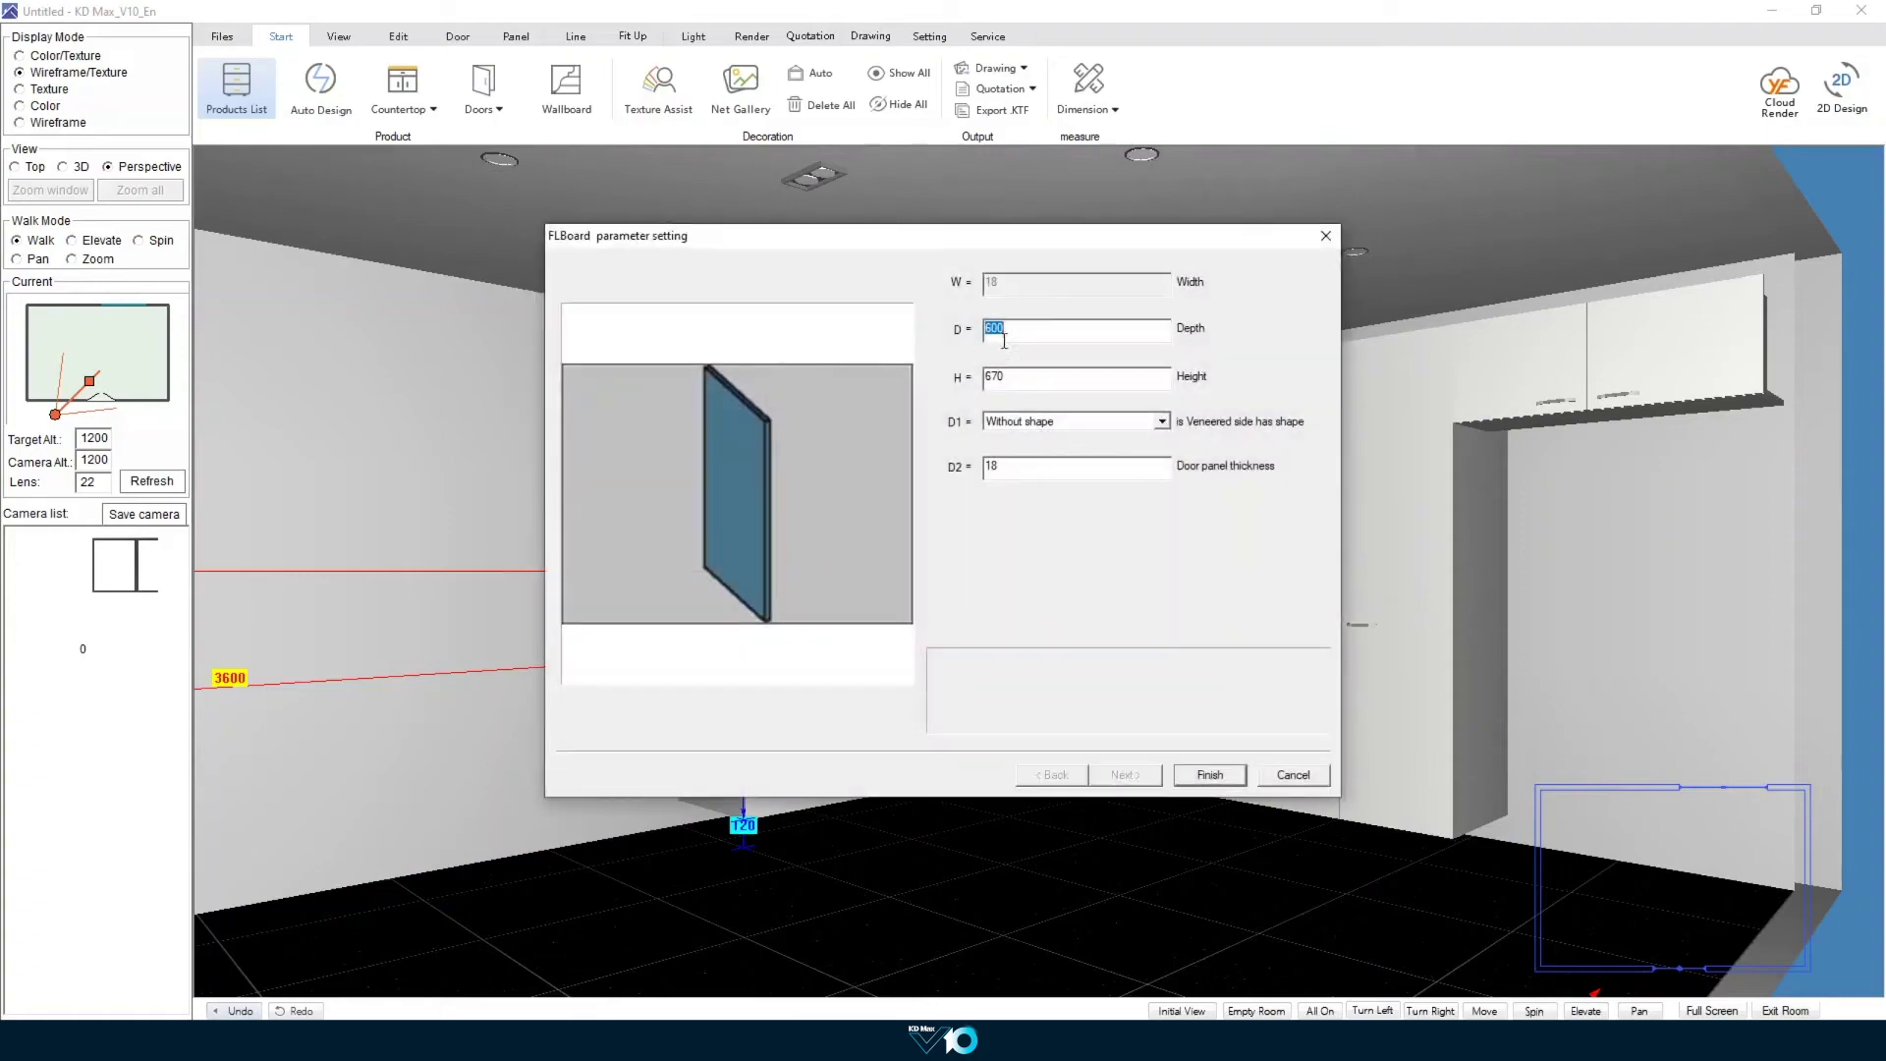
pyautogui.press('Tab')
pyautogui.write('720')
pyautogui.click(1208, 775)
pyautogui.click(744, 785)
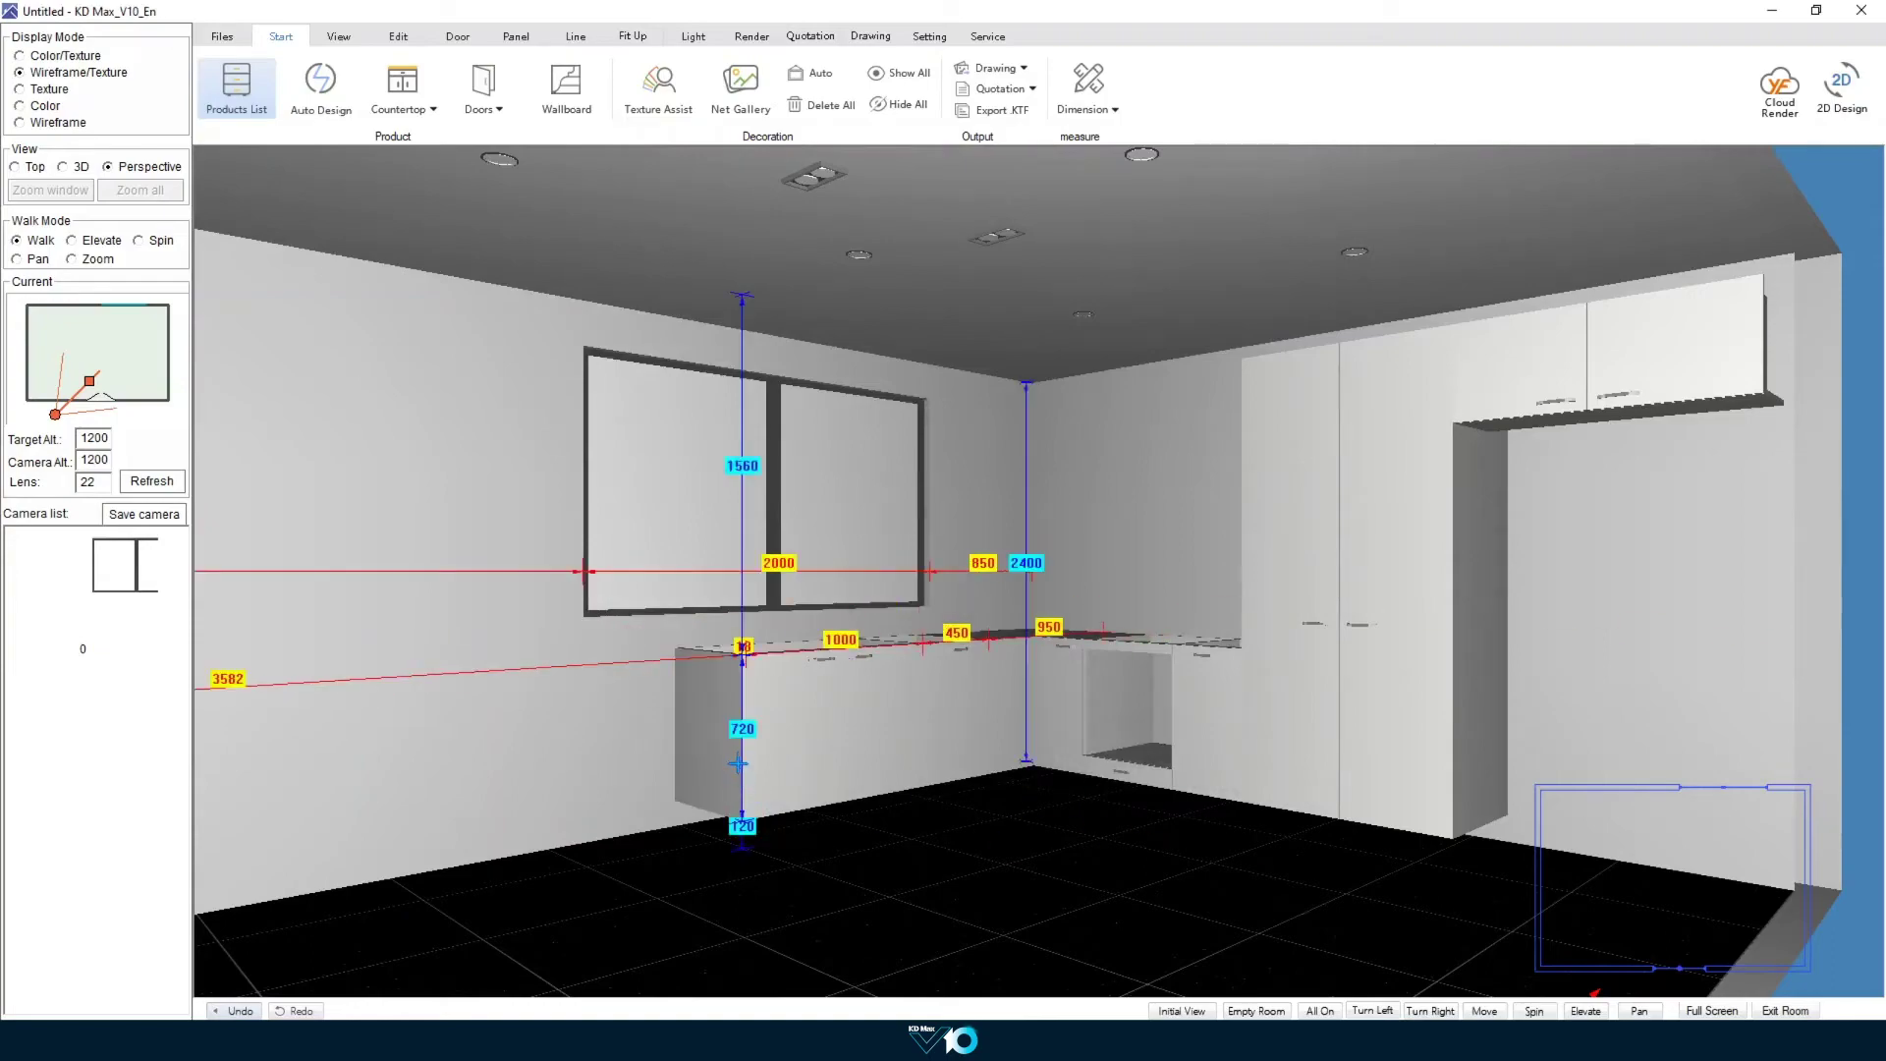
pyautogui.rightClick(804, 737)
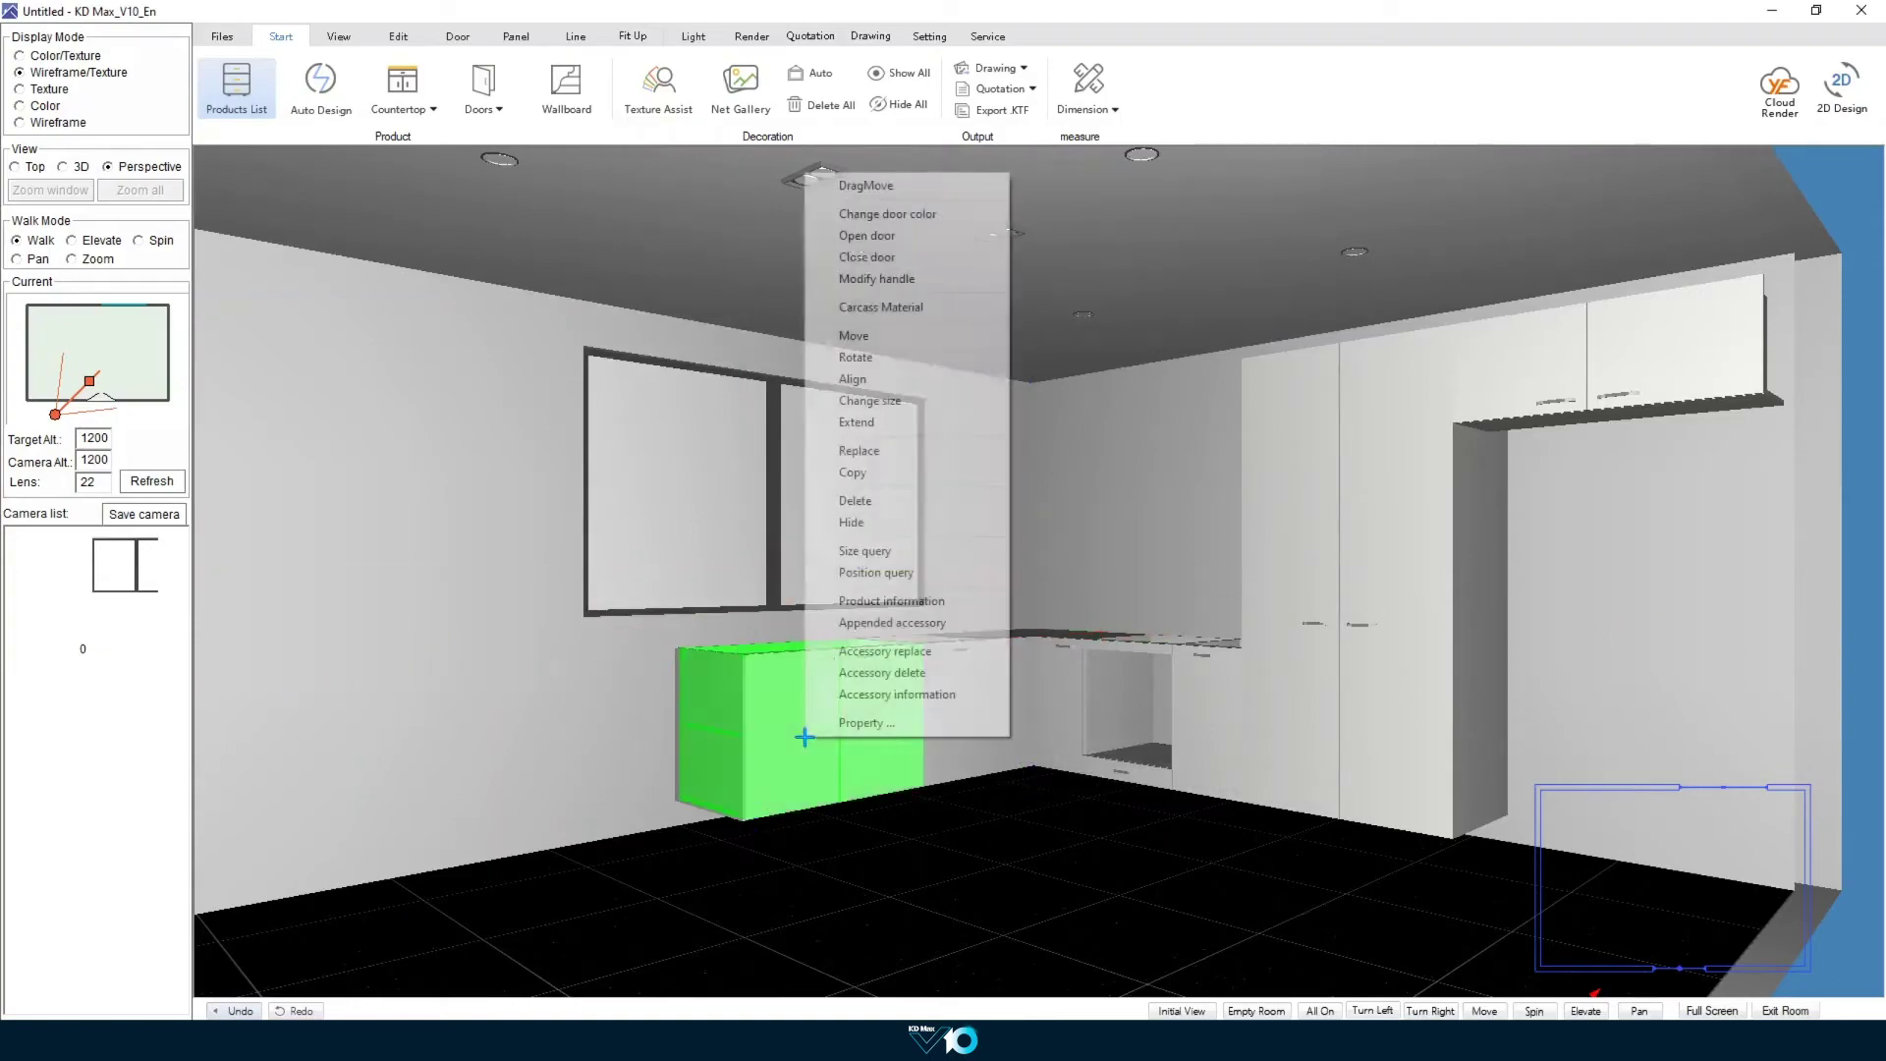
# Step: Copy the double-door base unit and resize the copy to 600 mm wide, keeping its right side fixed
pyautogui.click(865, 474)
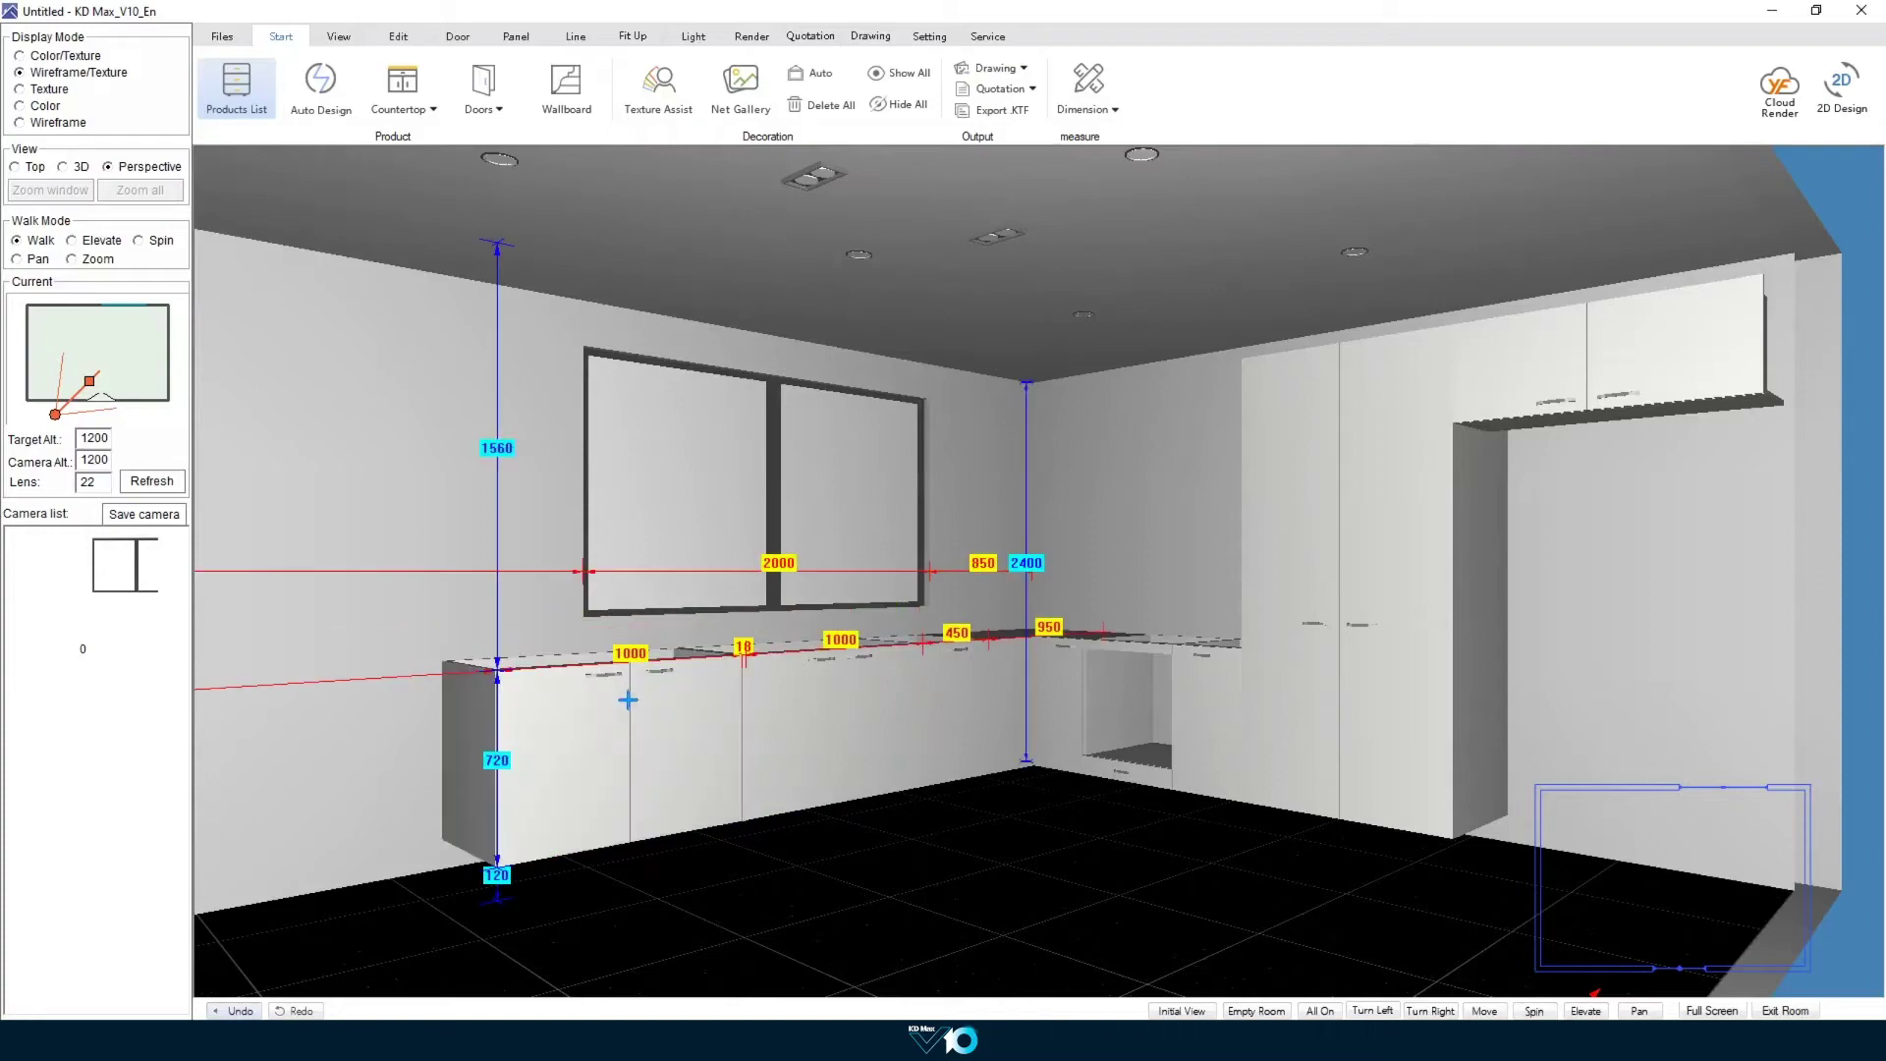
pyautogui.rightClick(626, 689)
pyautogui.rightClick(626, 690)
pyautogui.click(762, 361)
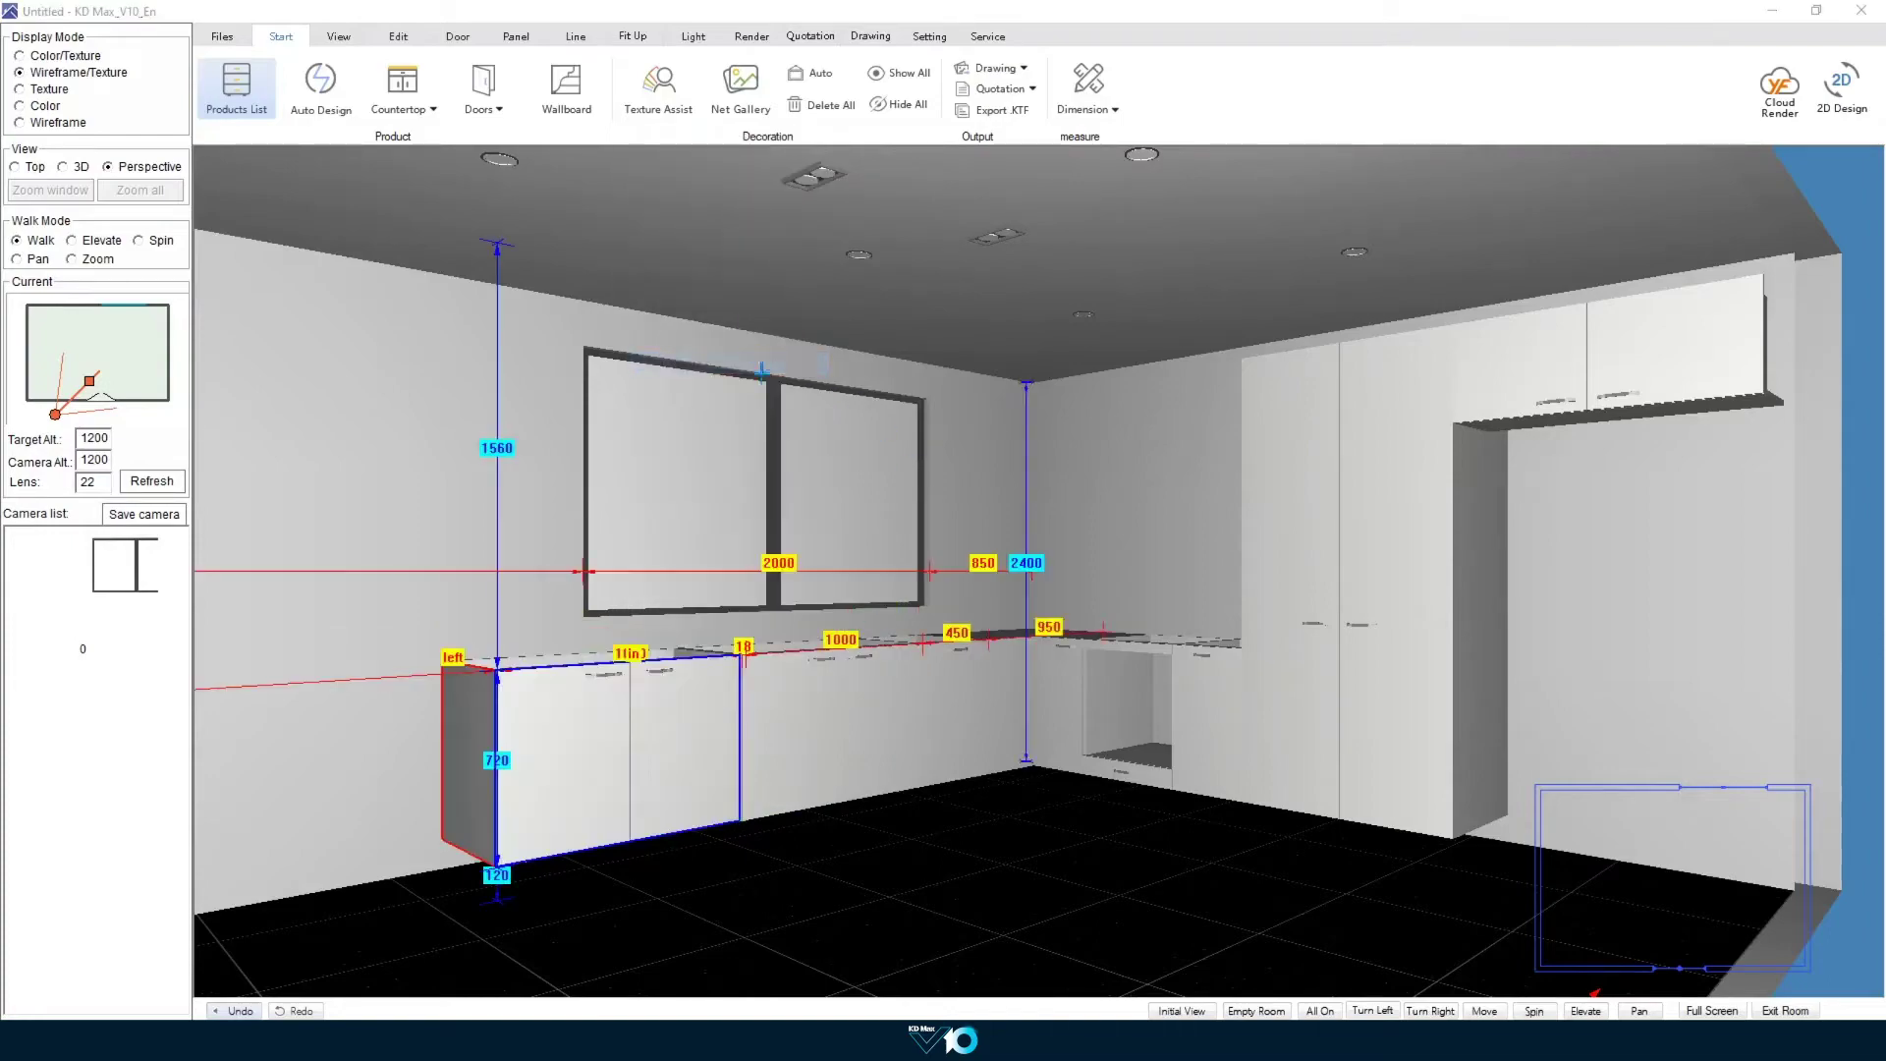
pyautogui.write('600')
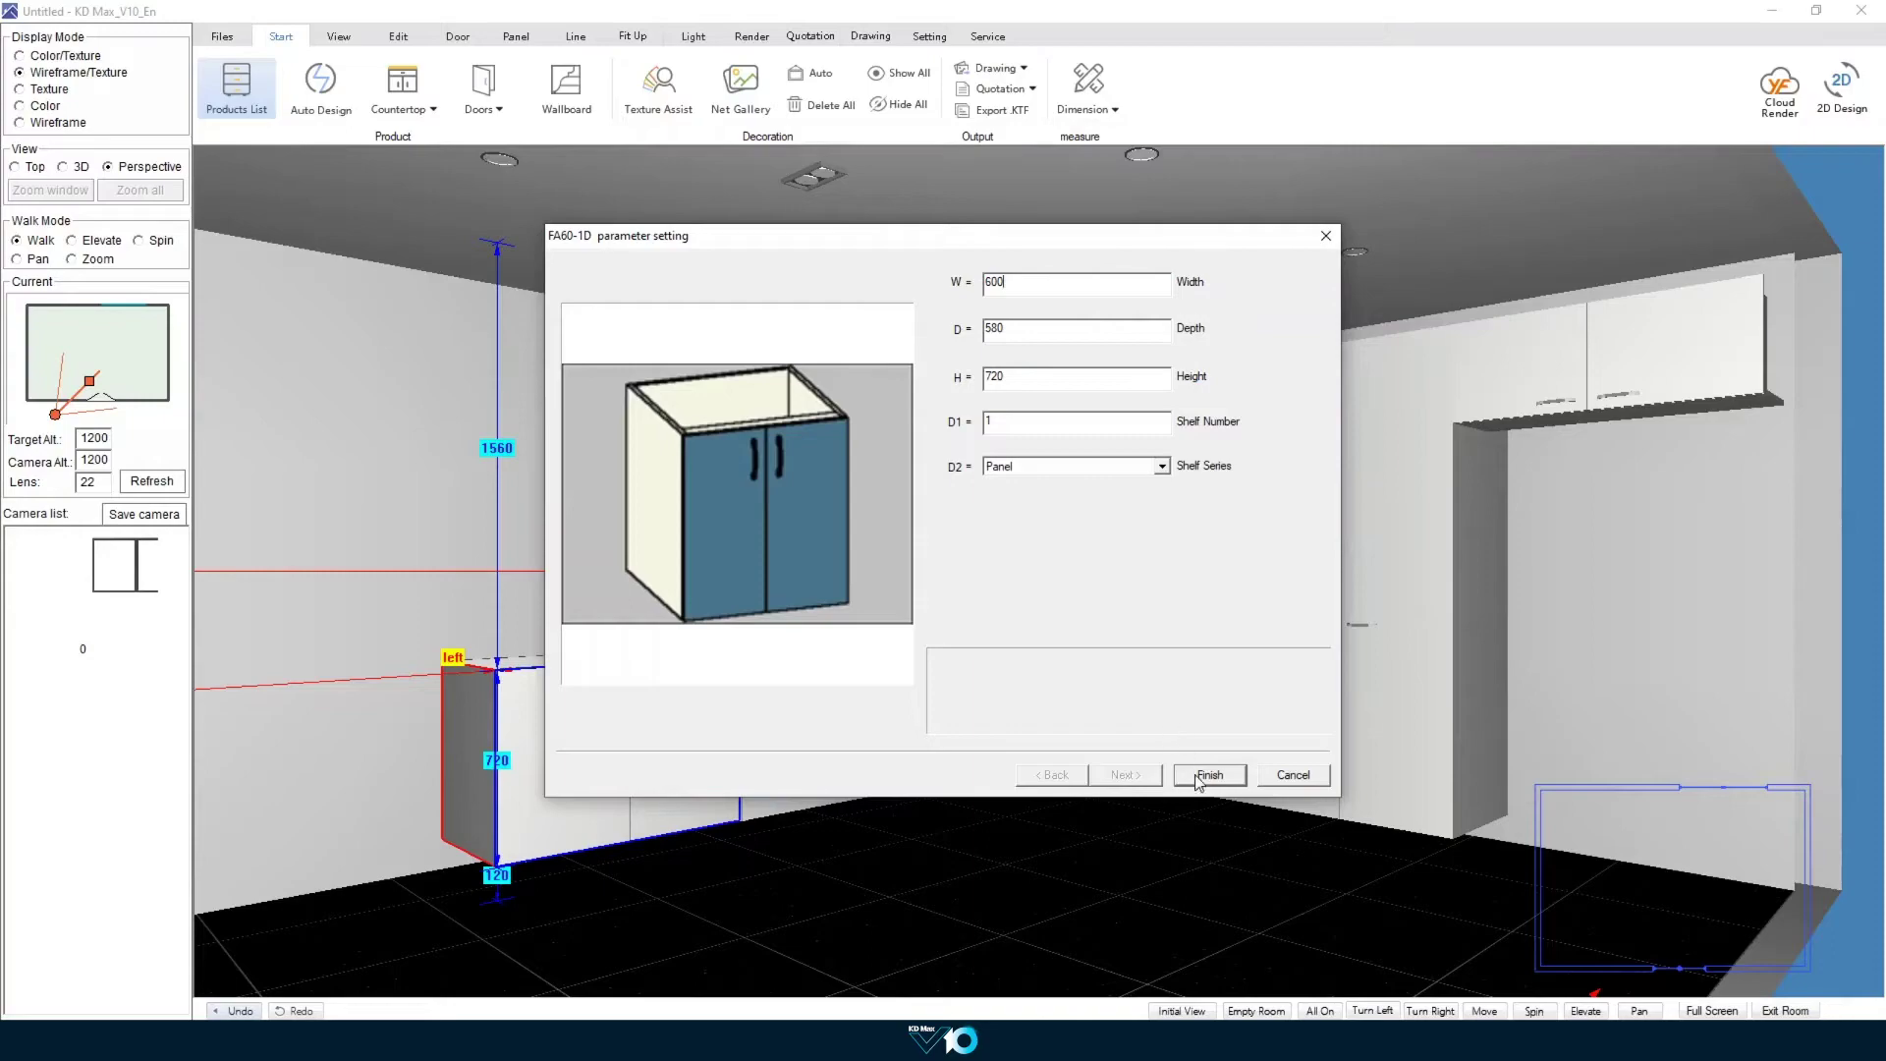
pyautogui.click(1202, 775)
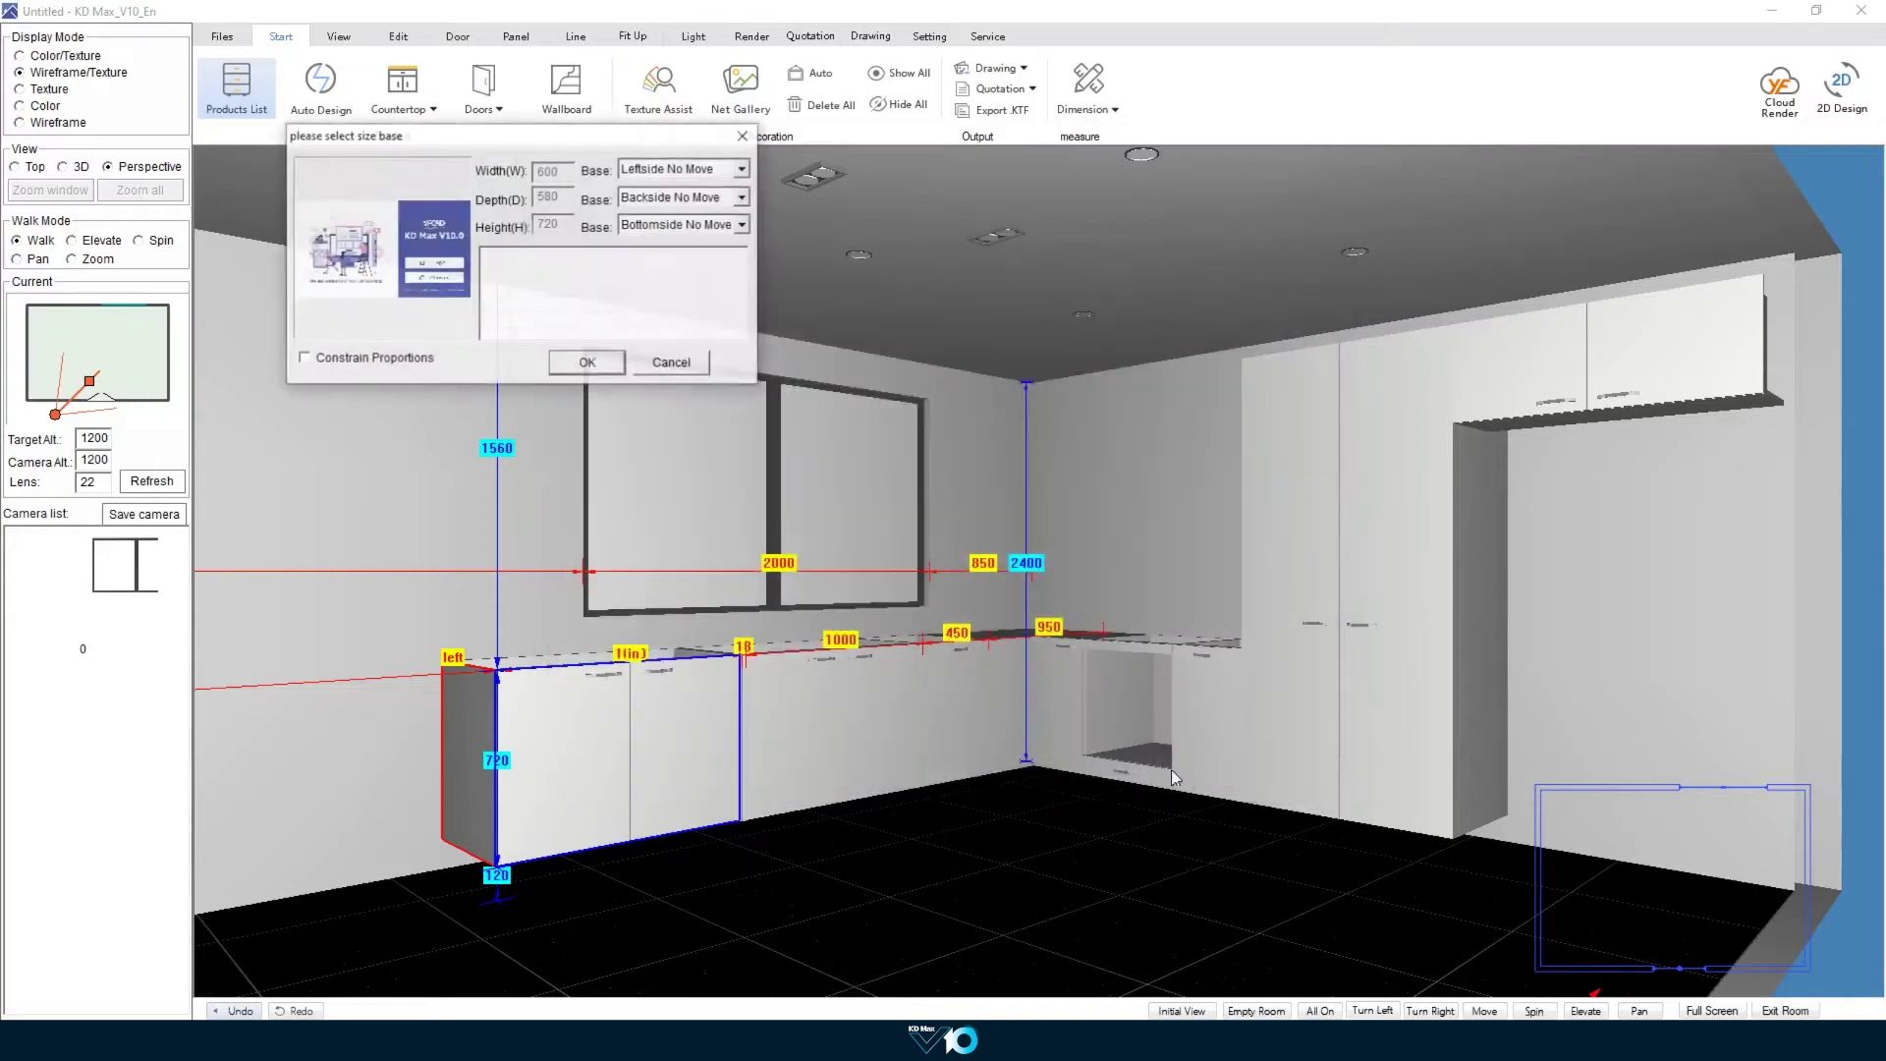
pyautogui.click(643, 169)
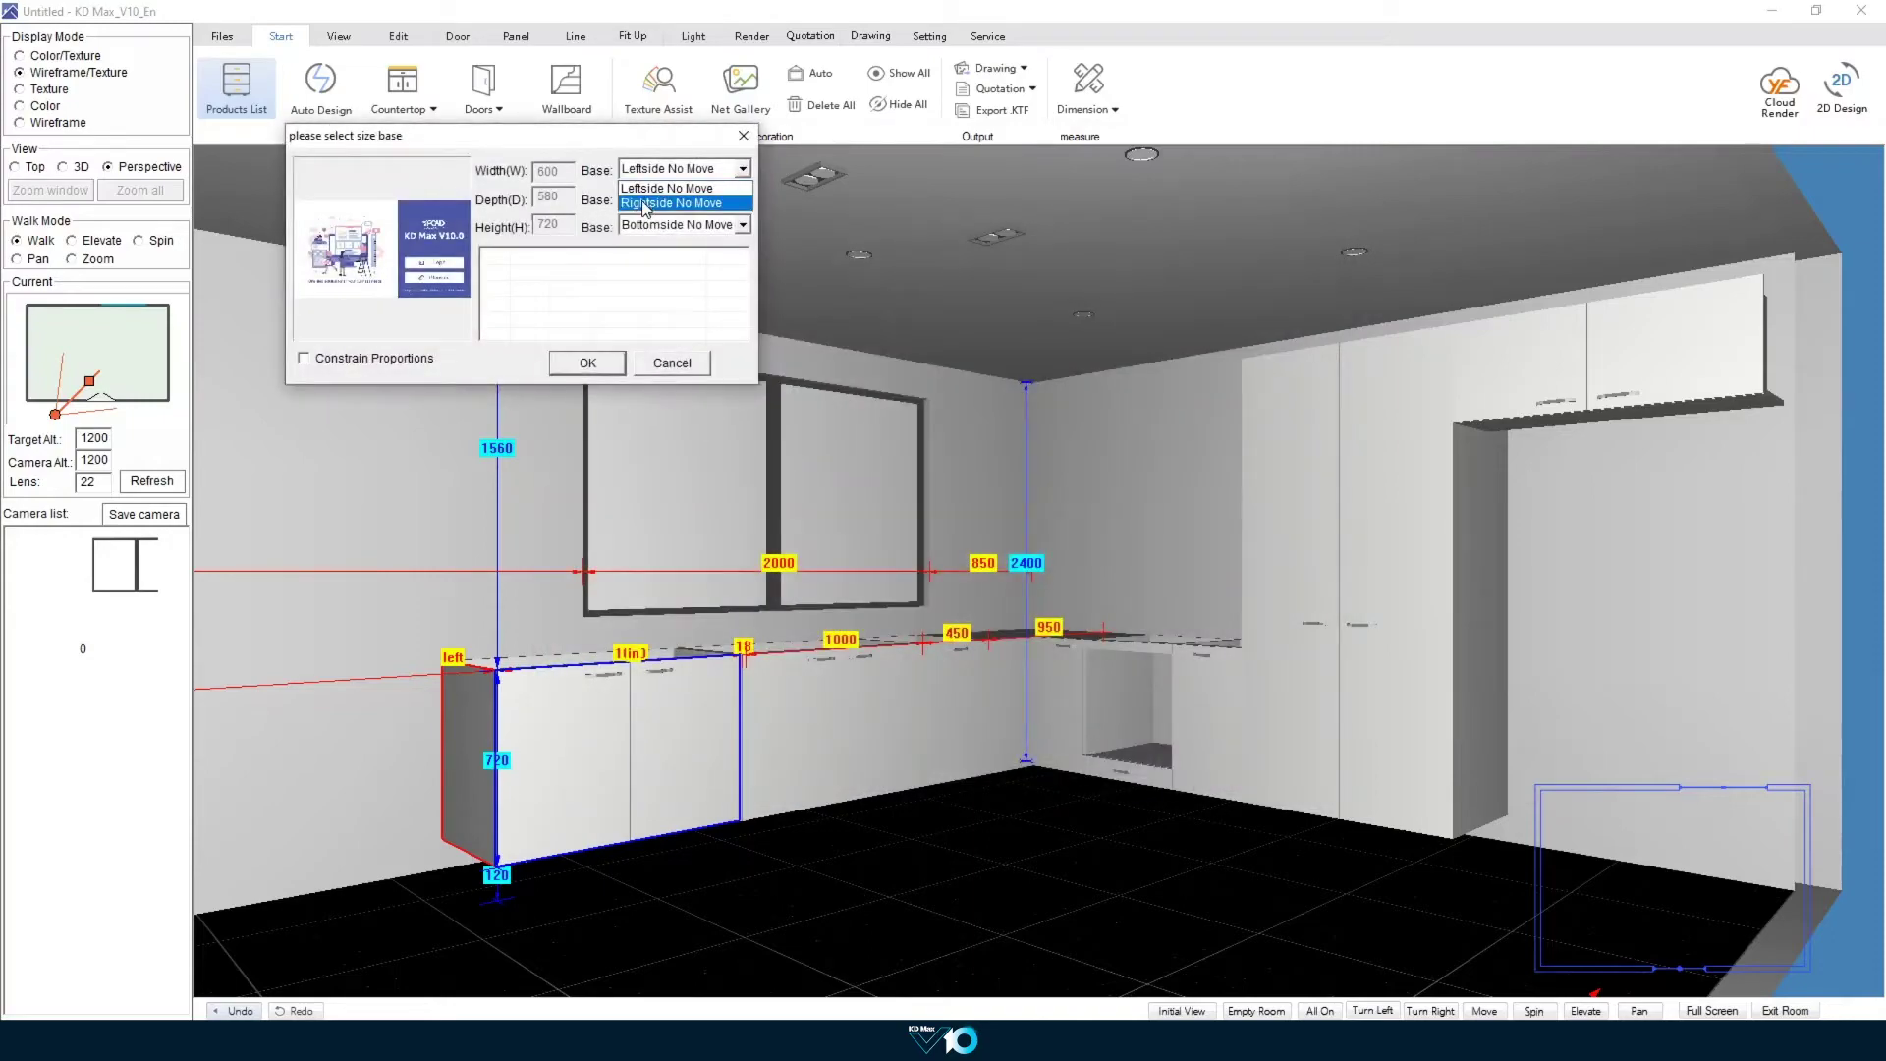
pyautogui.click(646, 204)
pyautogui.click(594, 364)
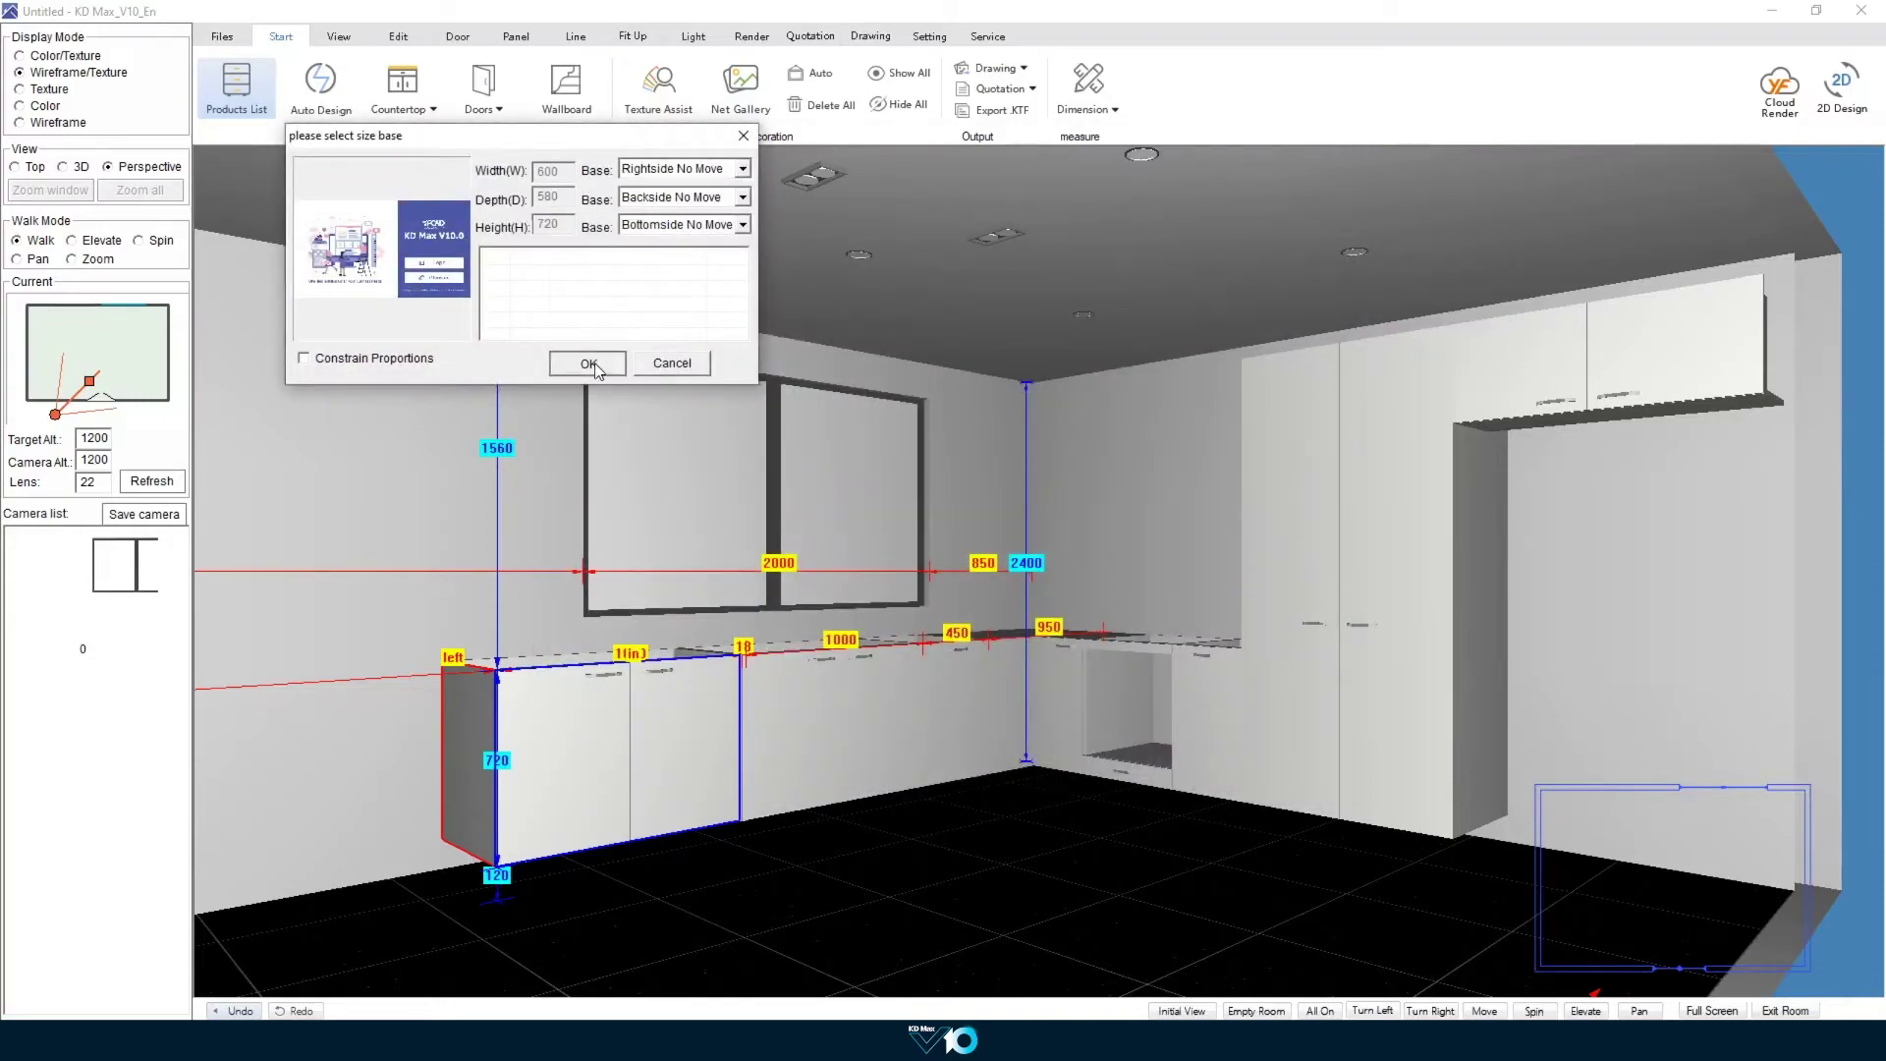
# Step: Copy the 600 mm cabinet and place the copy in the run
pyautogui.rightClick(743, 712)
pyautogui.click(810, 453)
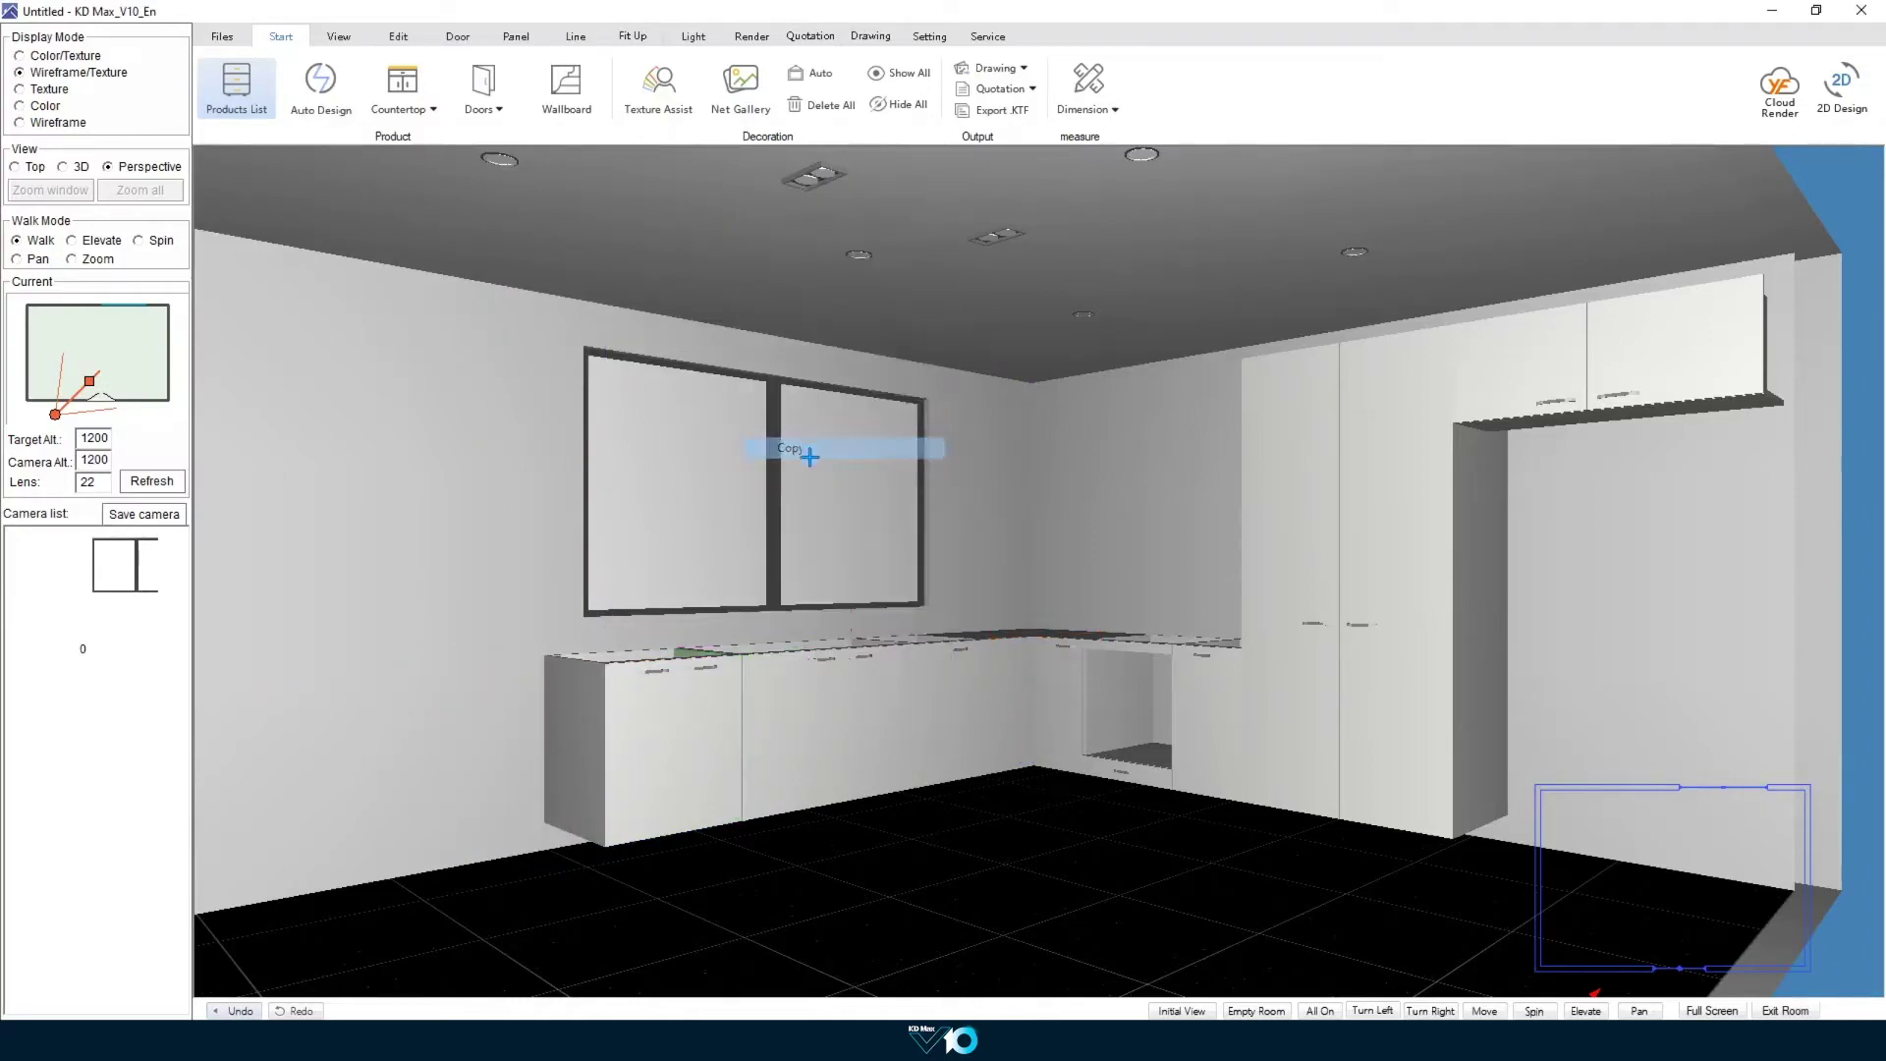
pyautogui.click(591, 709)
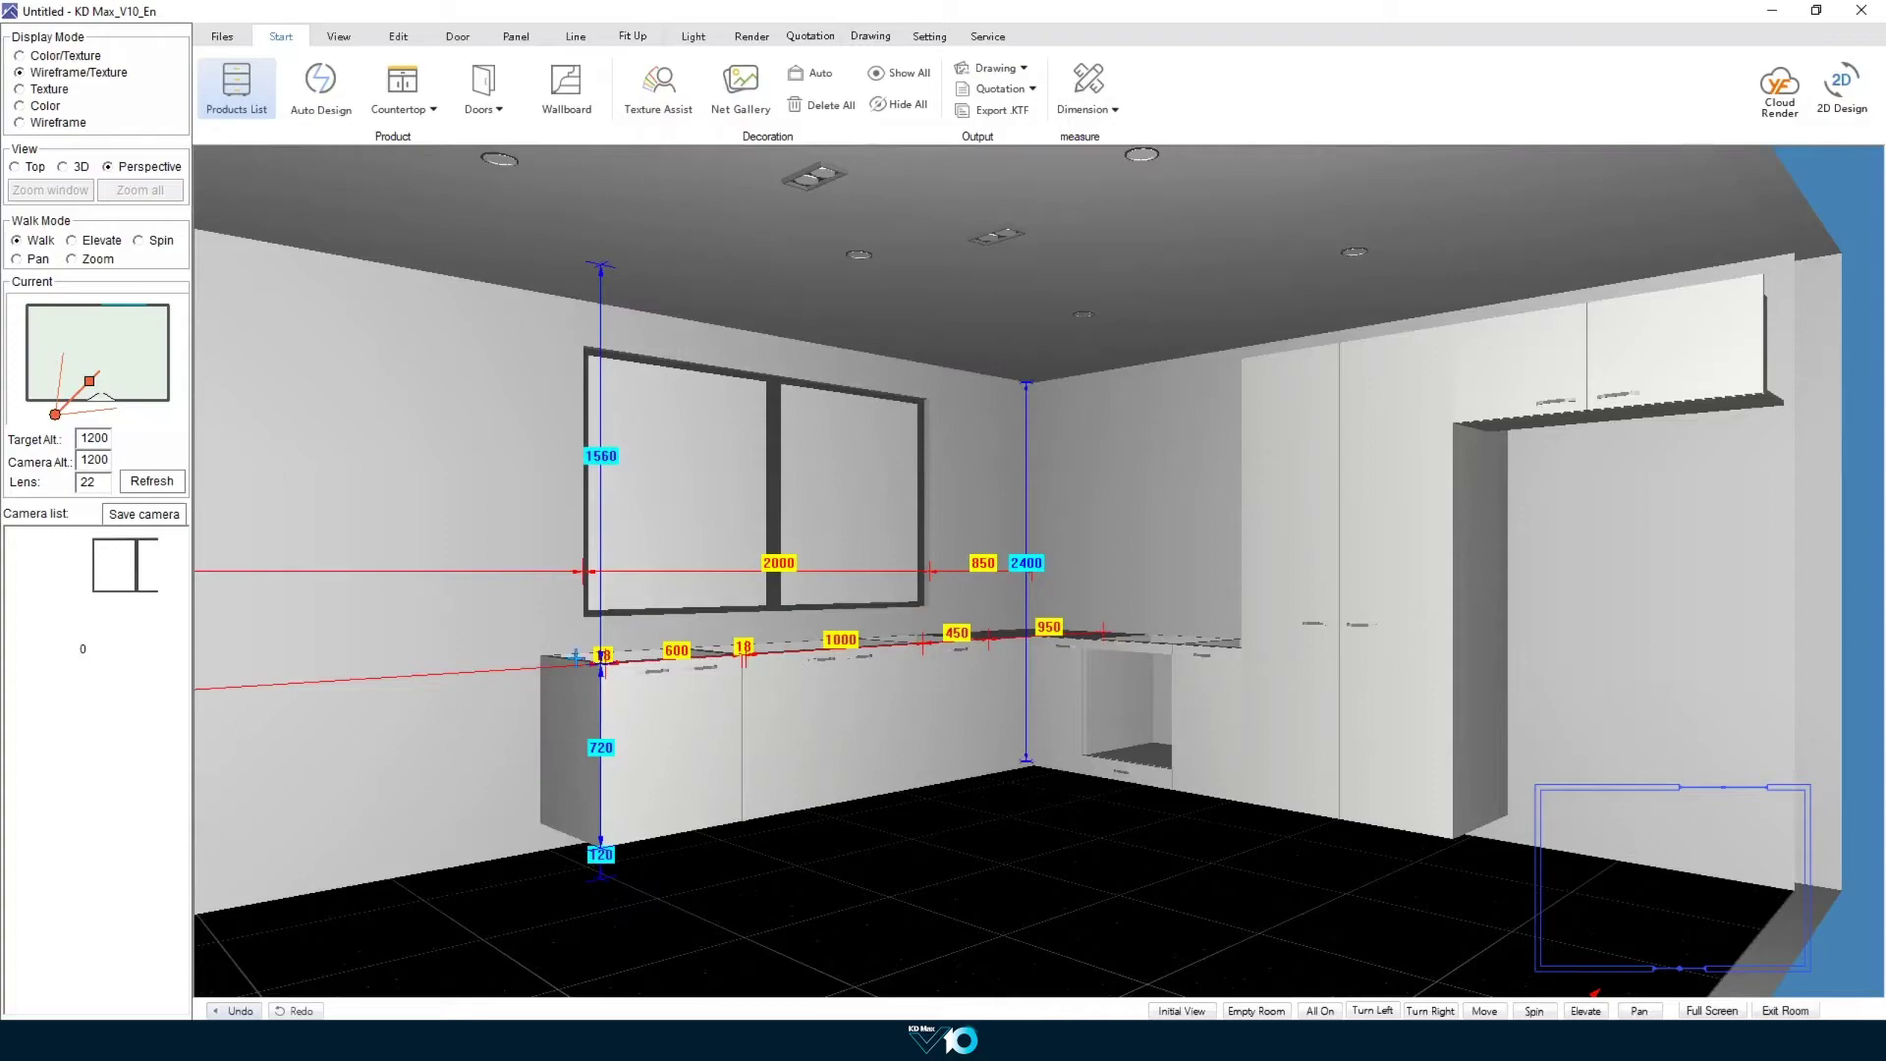
# Step: Place a 450 × 720 FB30-4A four-drawer base unit at the left end of the worktop run
pyautogui.click(236, 98)
pyautogui.click(469, 226)
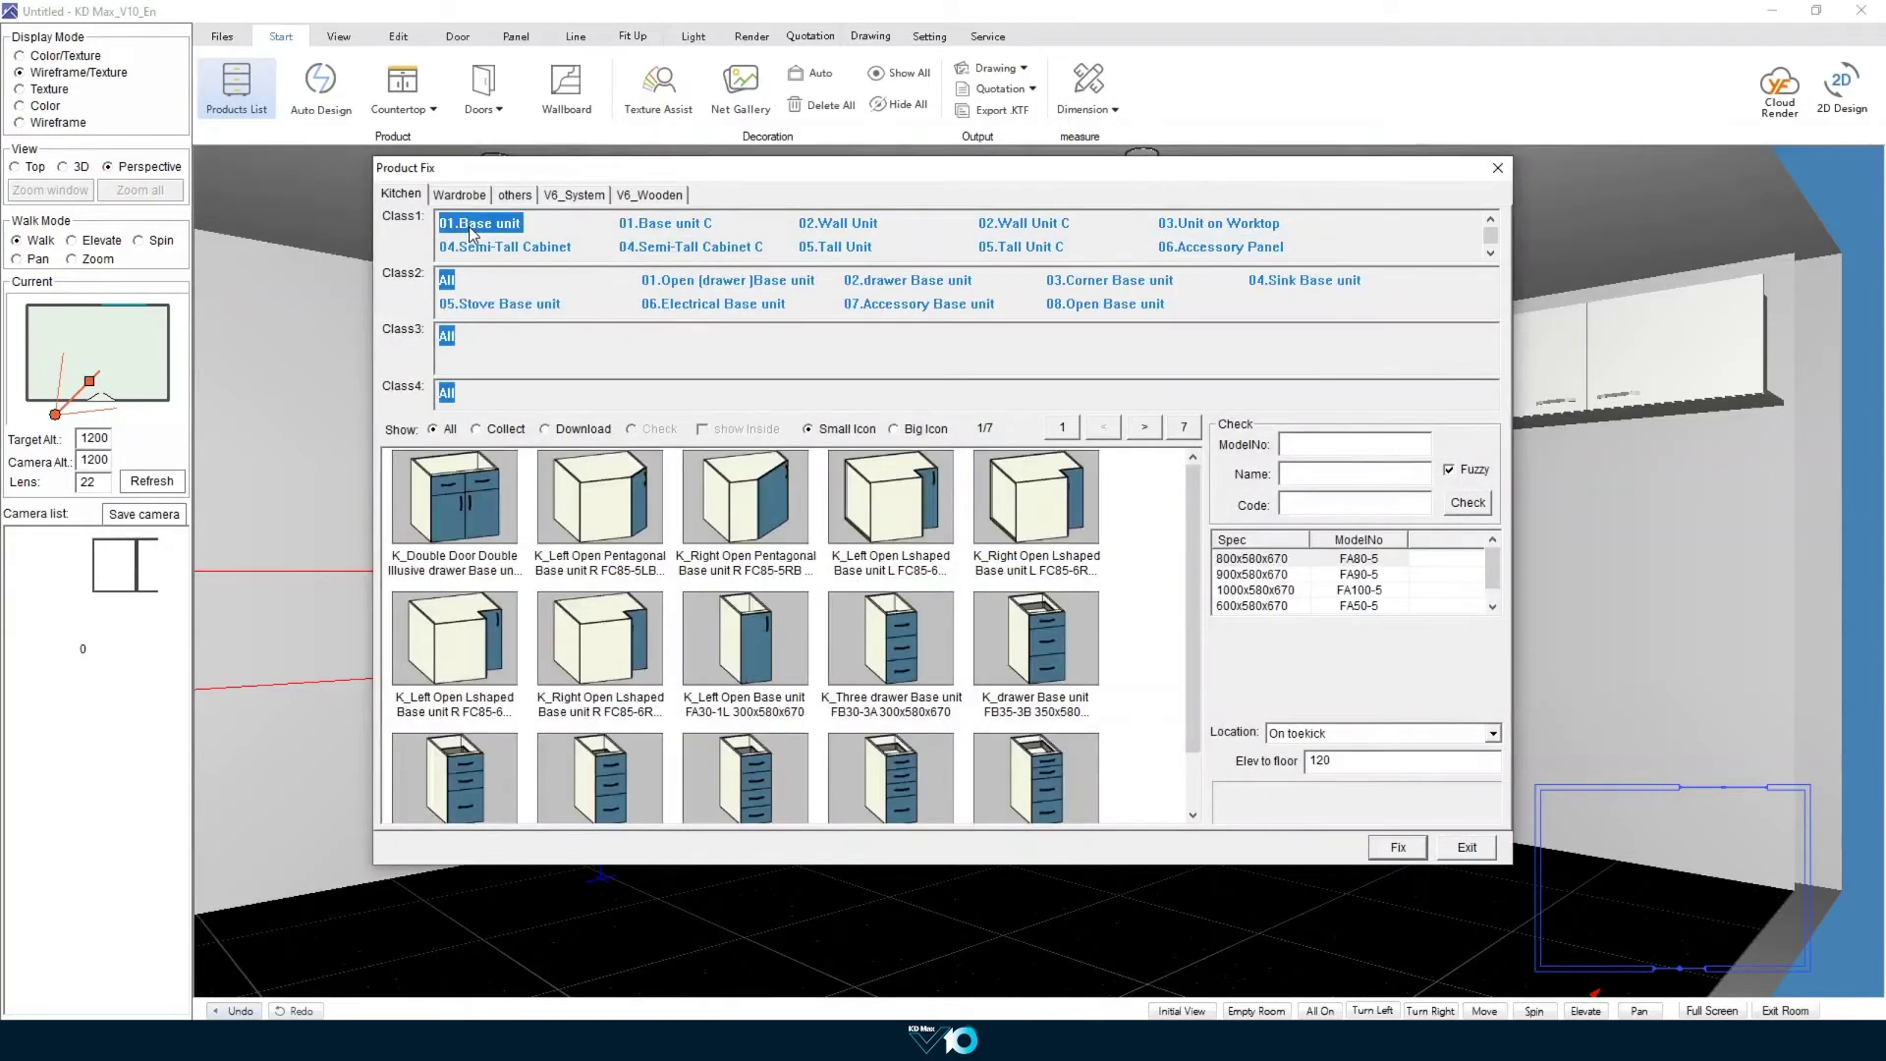
pyautogui.click(884, 283)
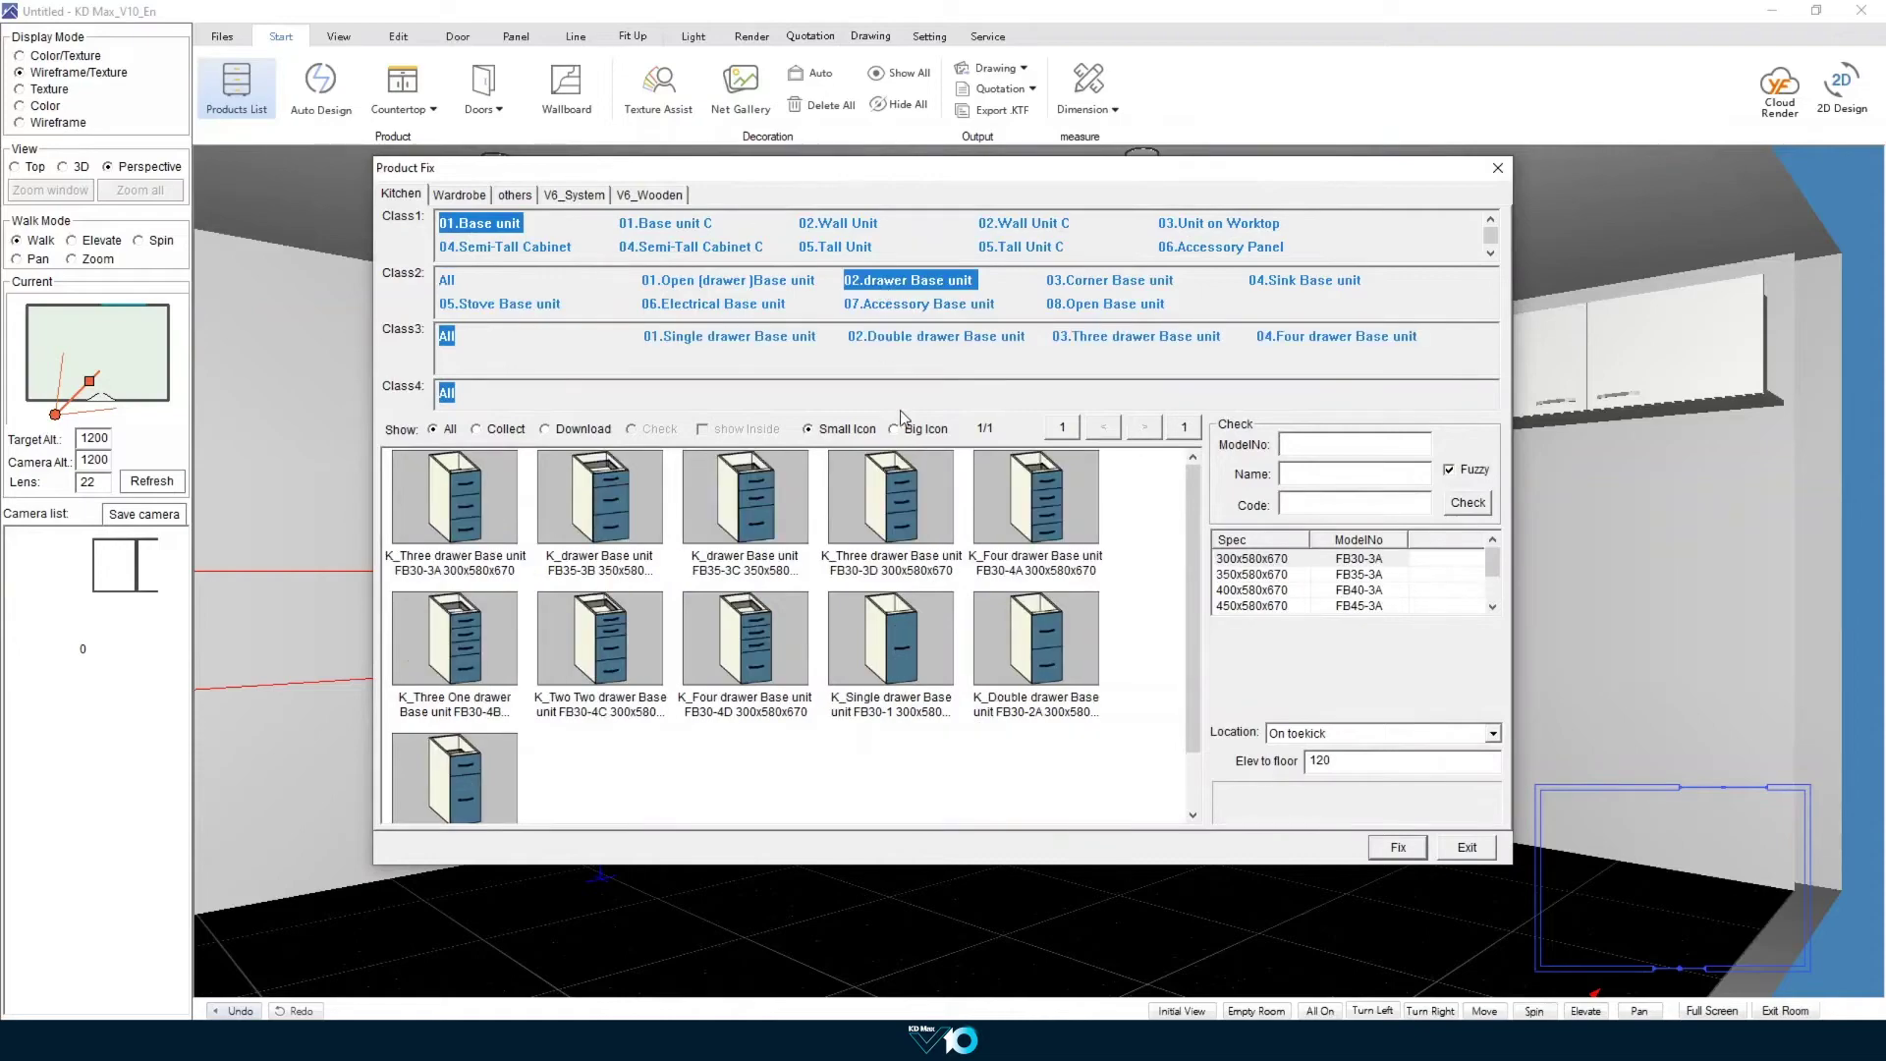
pyautogui.click(1068, 500)
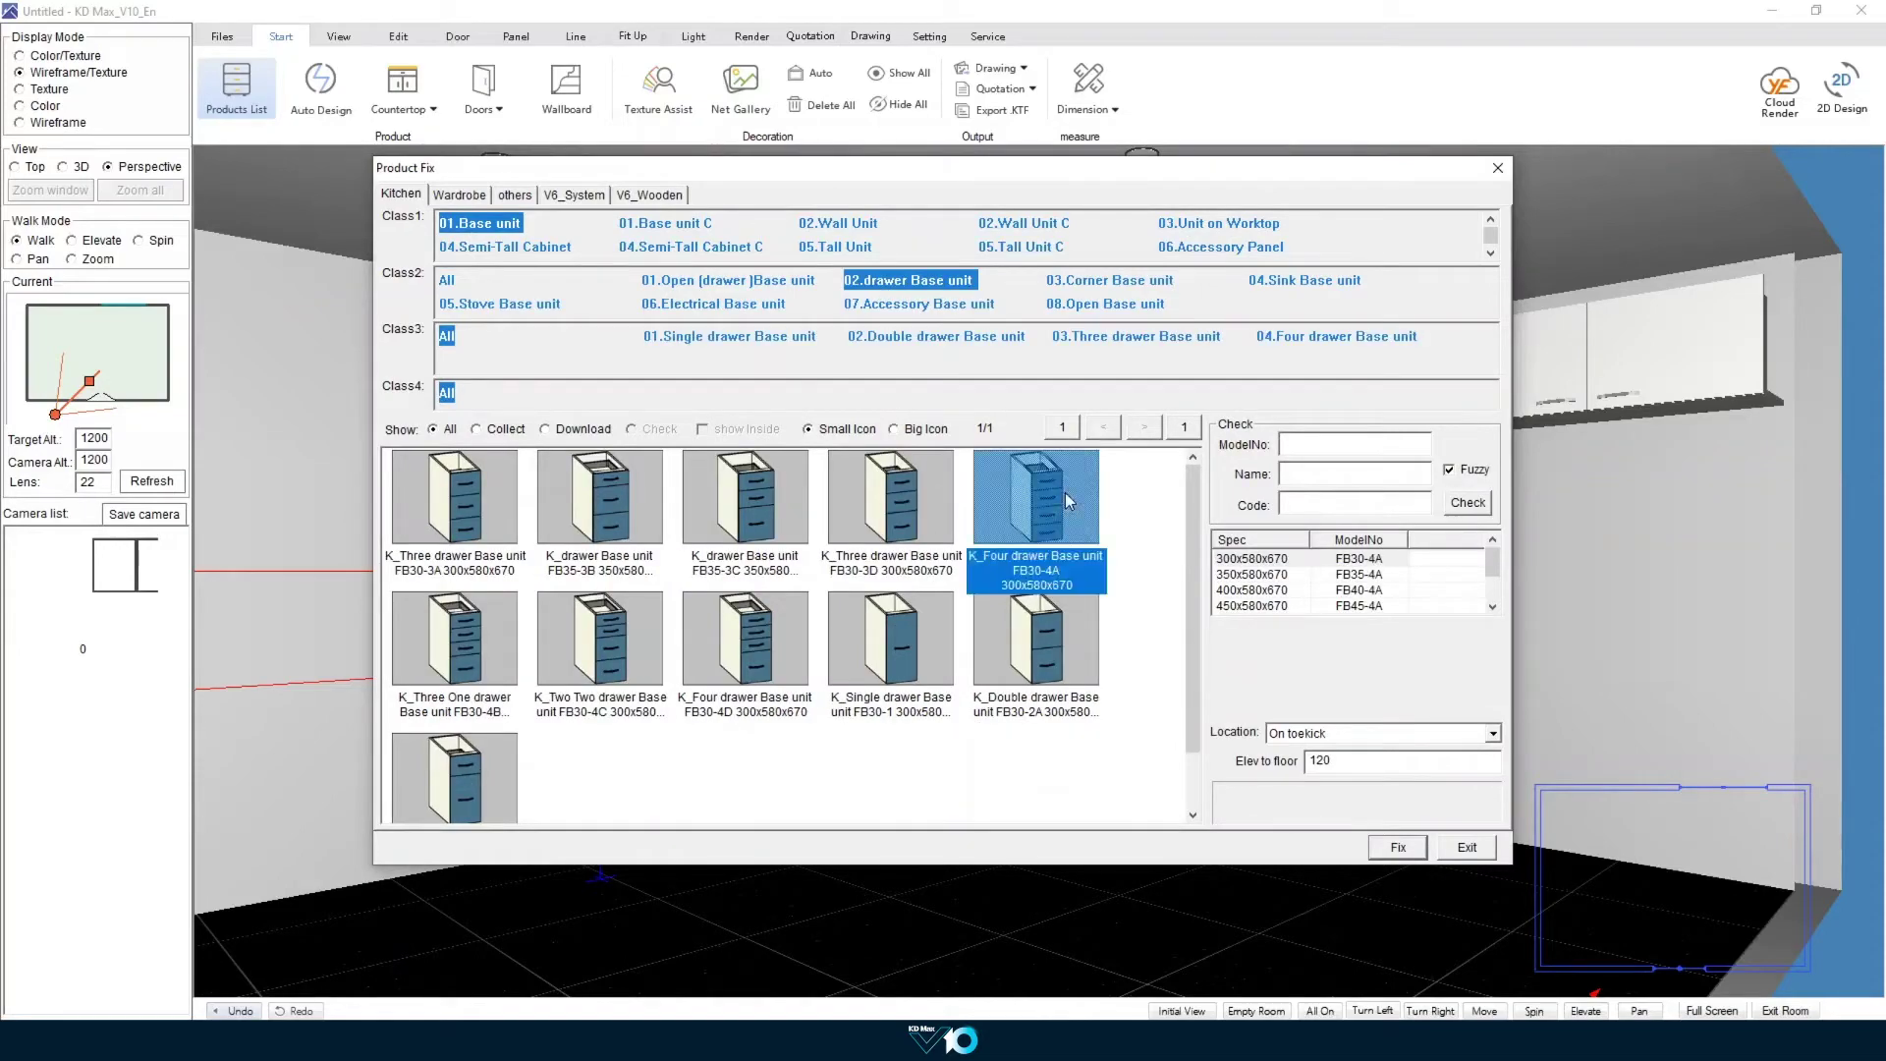
pyautogui.click(1396, 847)
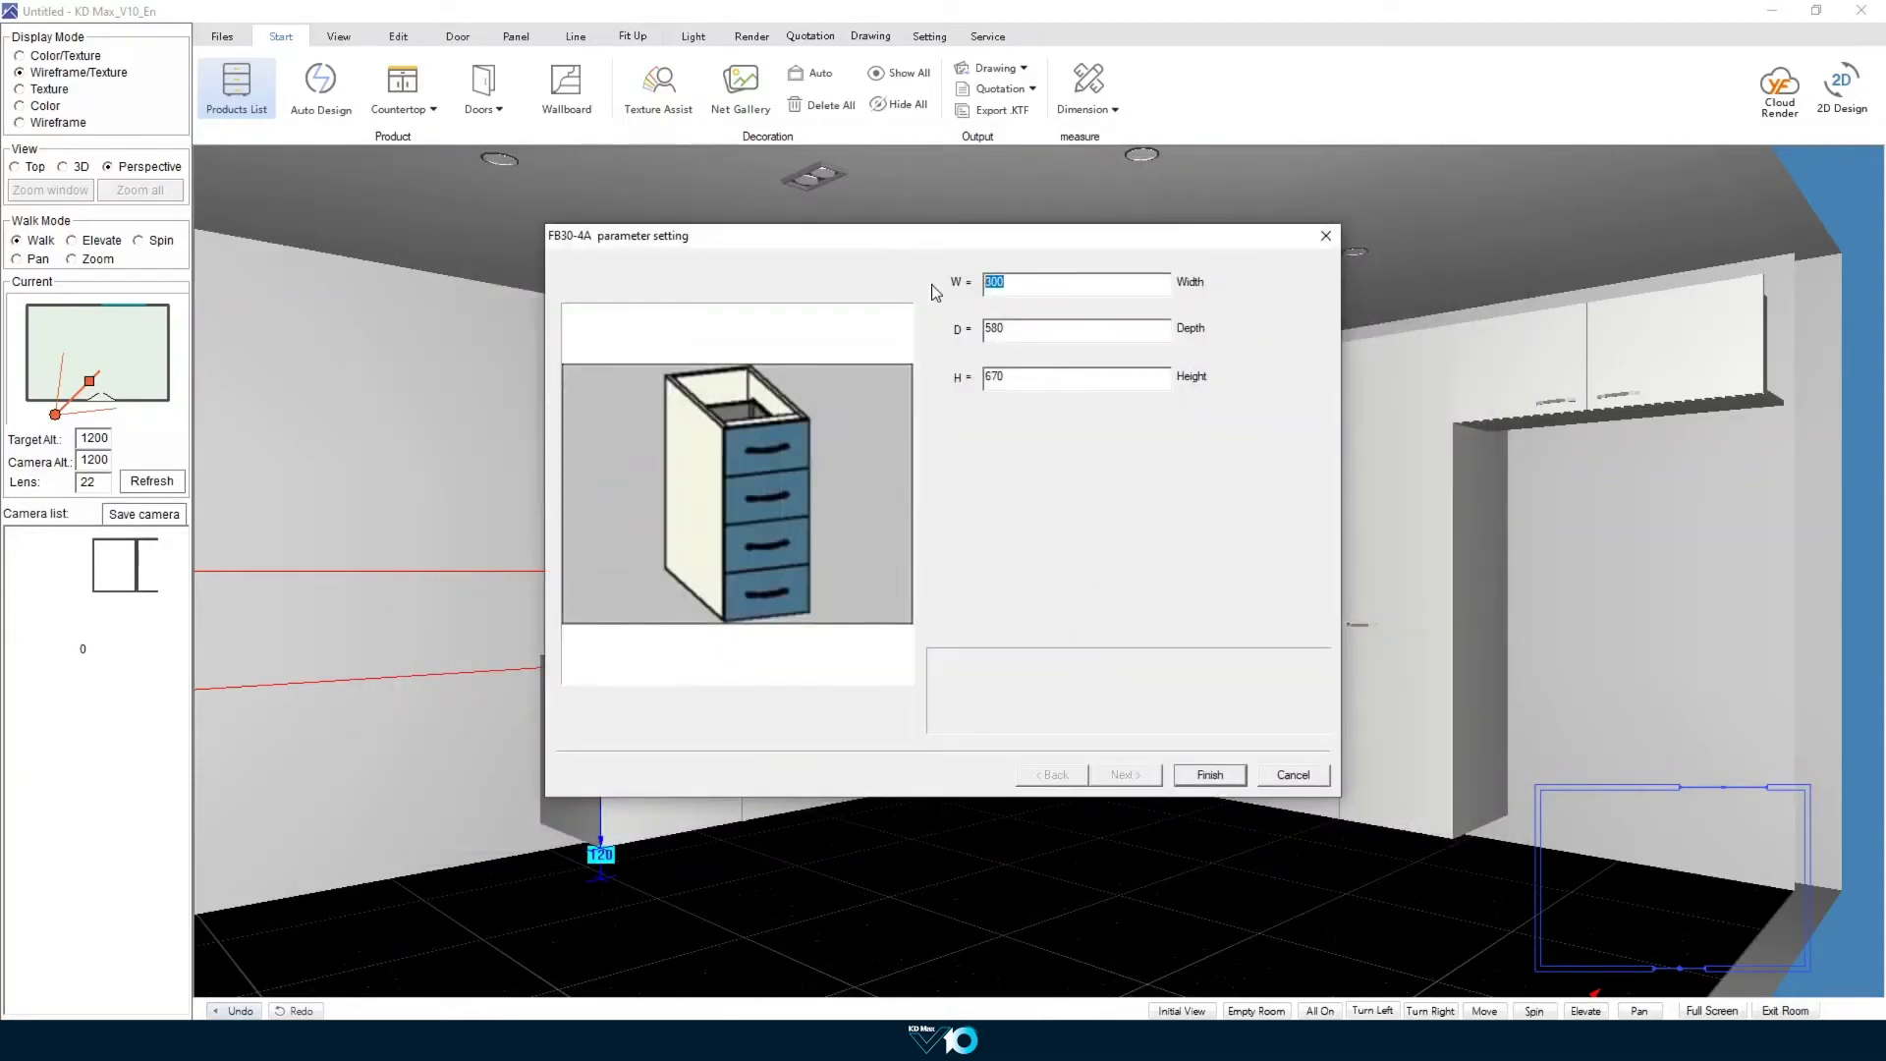
pyautogui.write('450')
pyautogui.press('Tab')
pyautogui.write('7')
pyautogui.click(1208, 776)
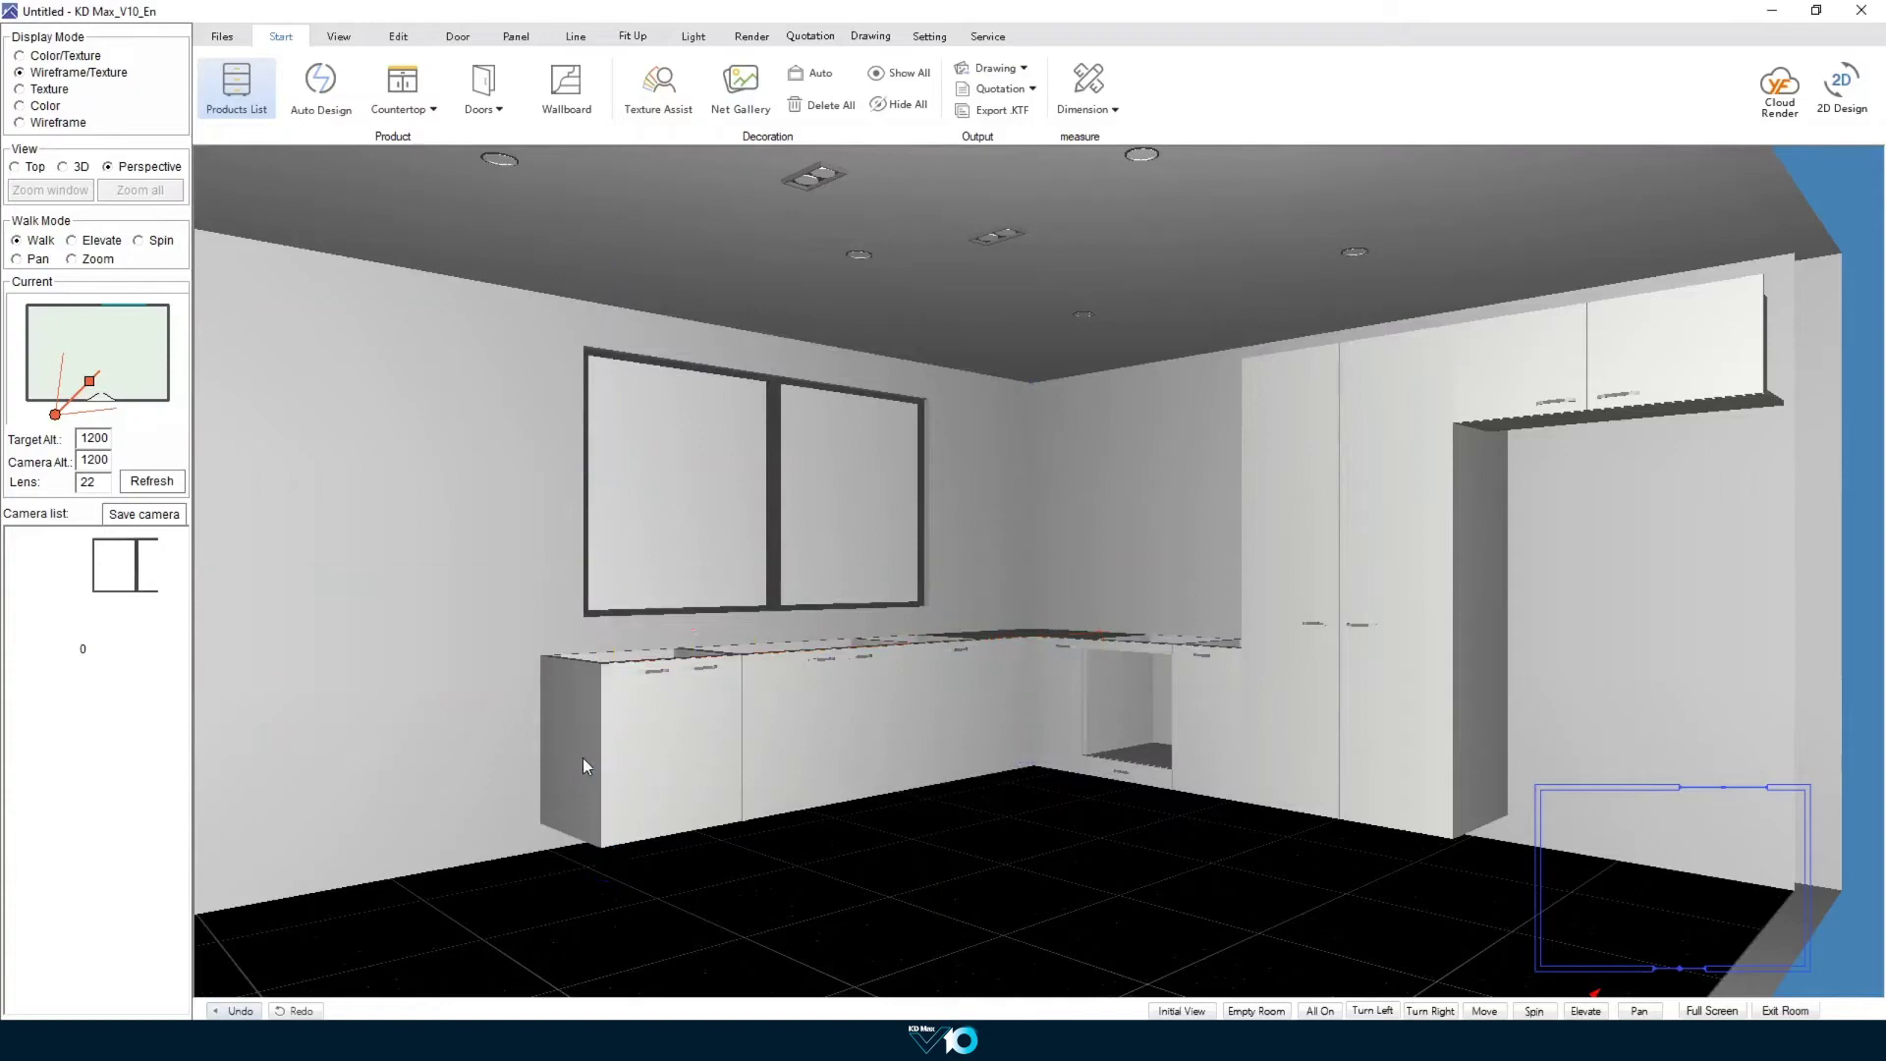
pyautogui.click(580, 757)
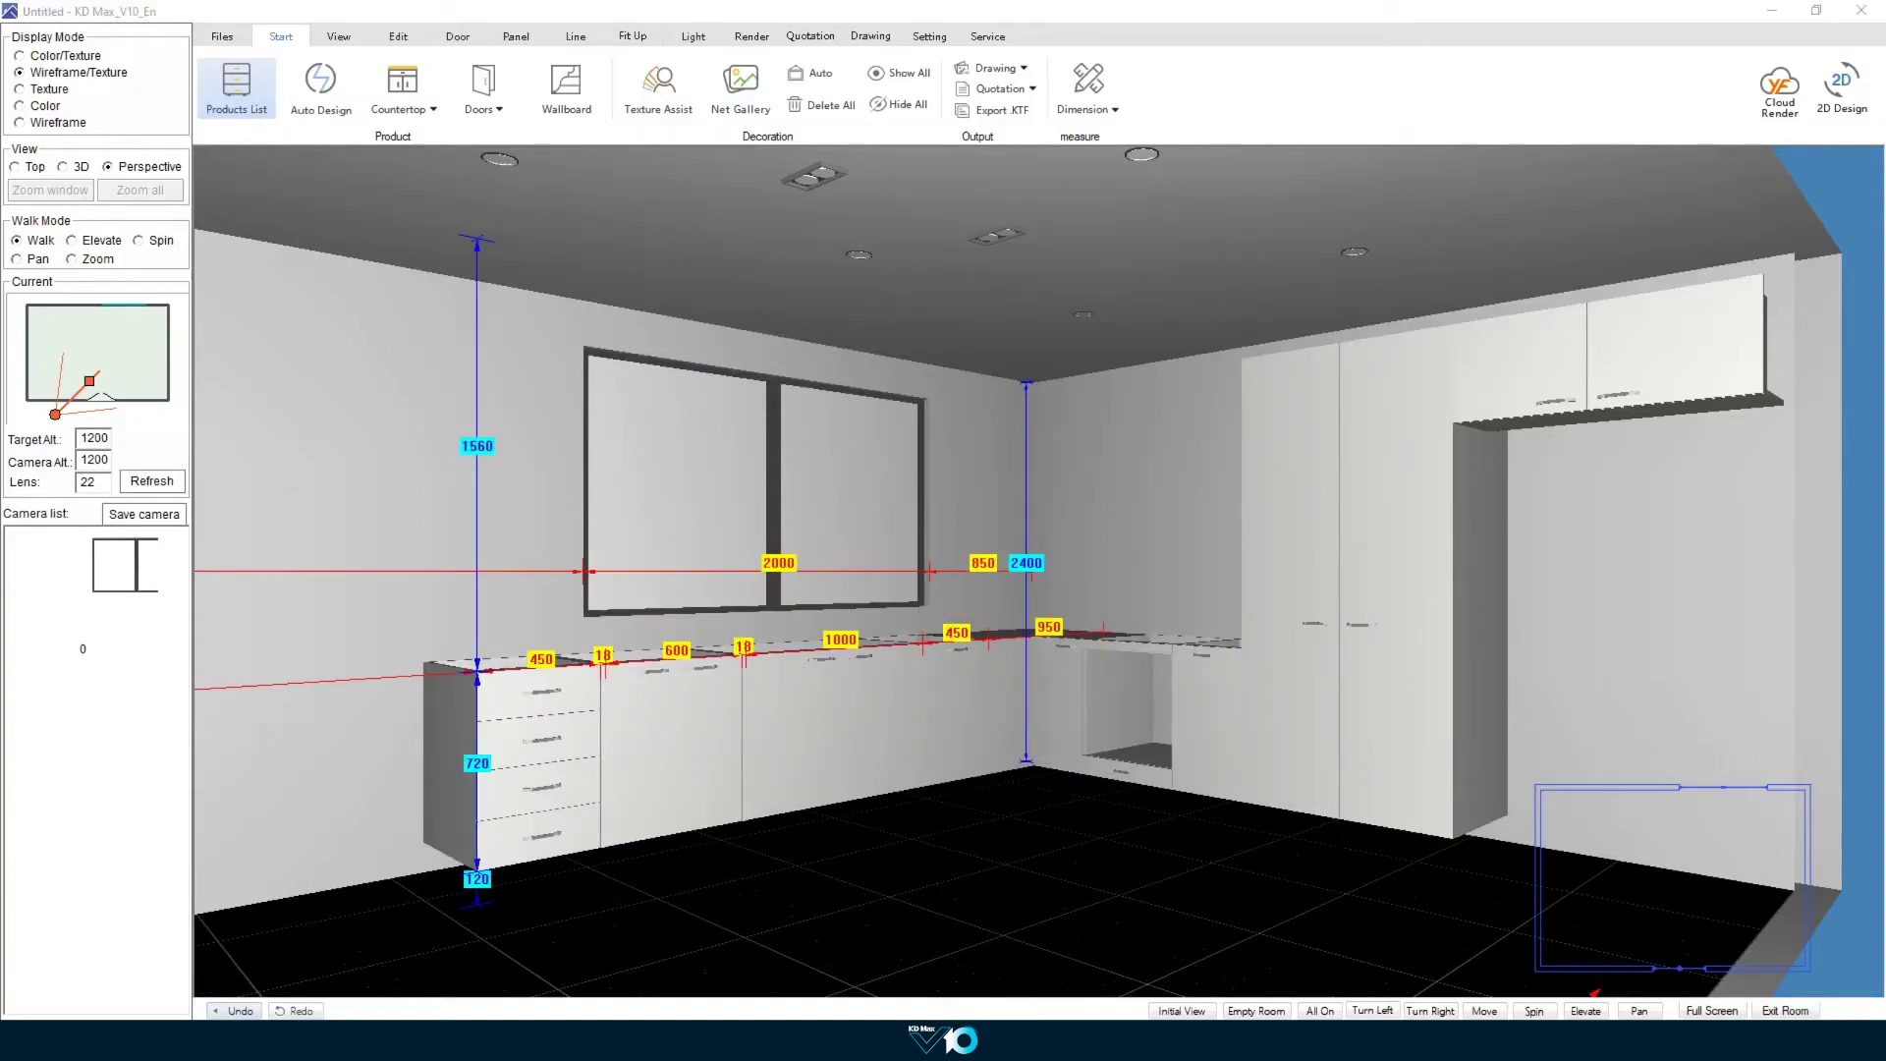
# Step: Install the stove_0021 hob from the Electrical > Stove catalogue onto the oven cabinet
pyautogui.click(224, 95)
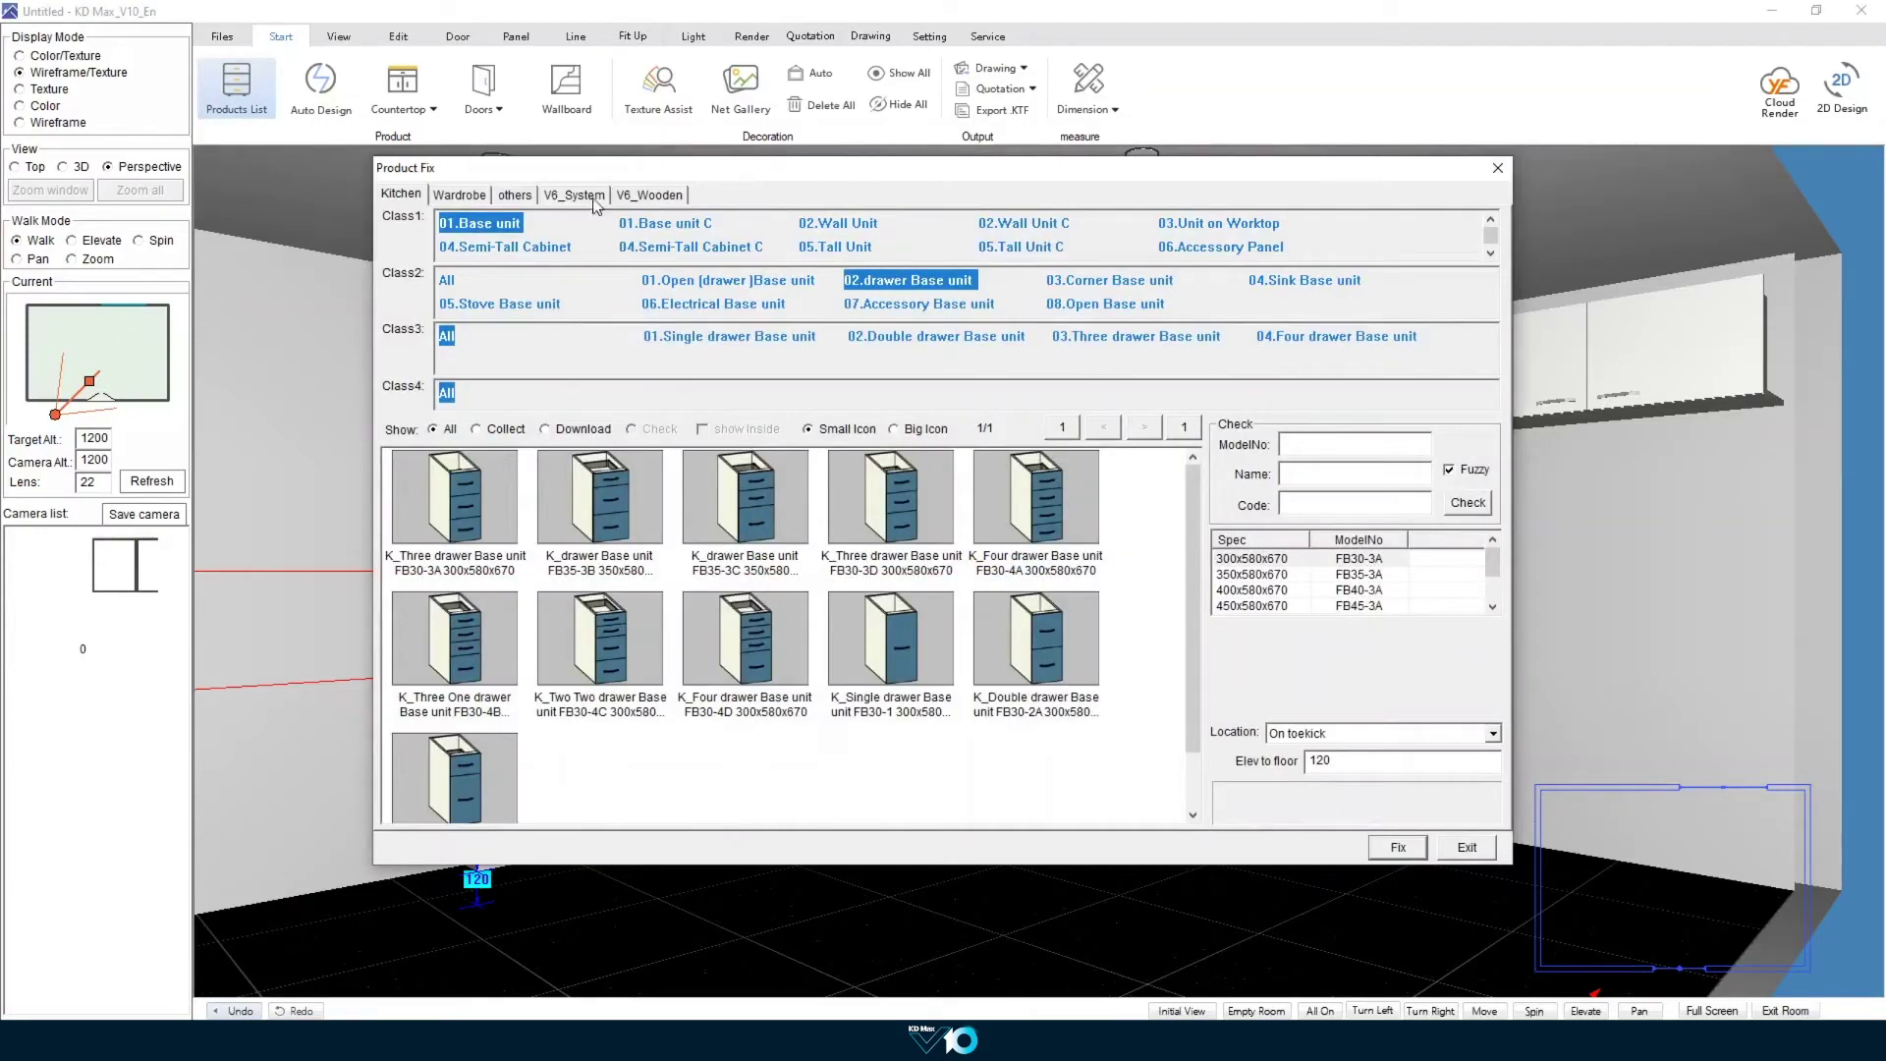
pyautogui.click(516, 195)
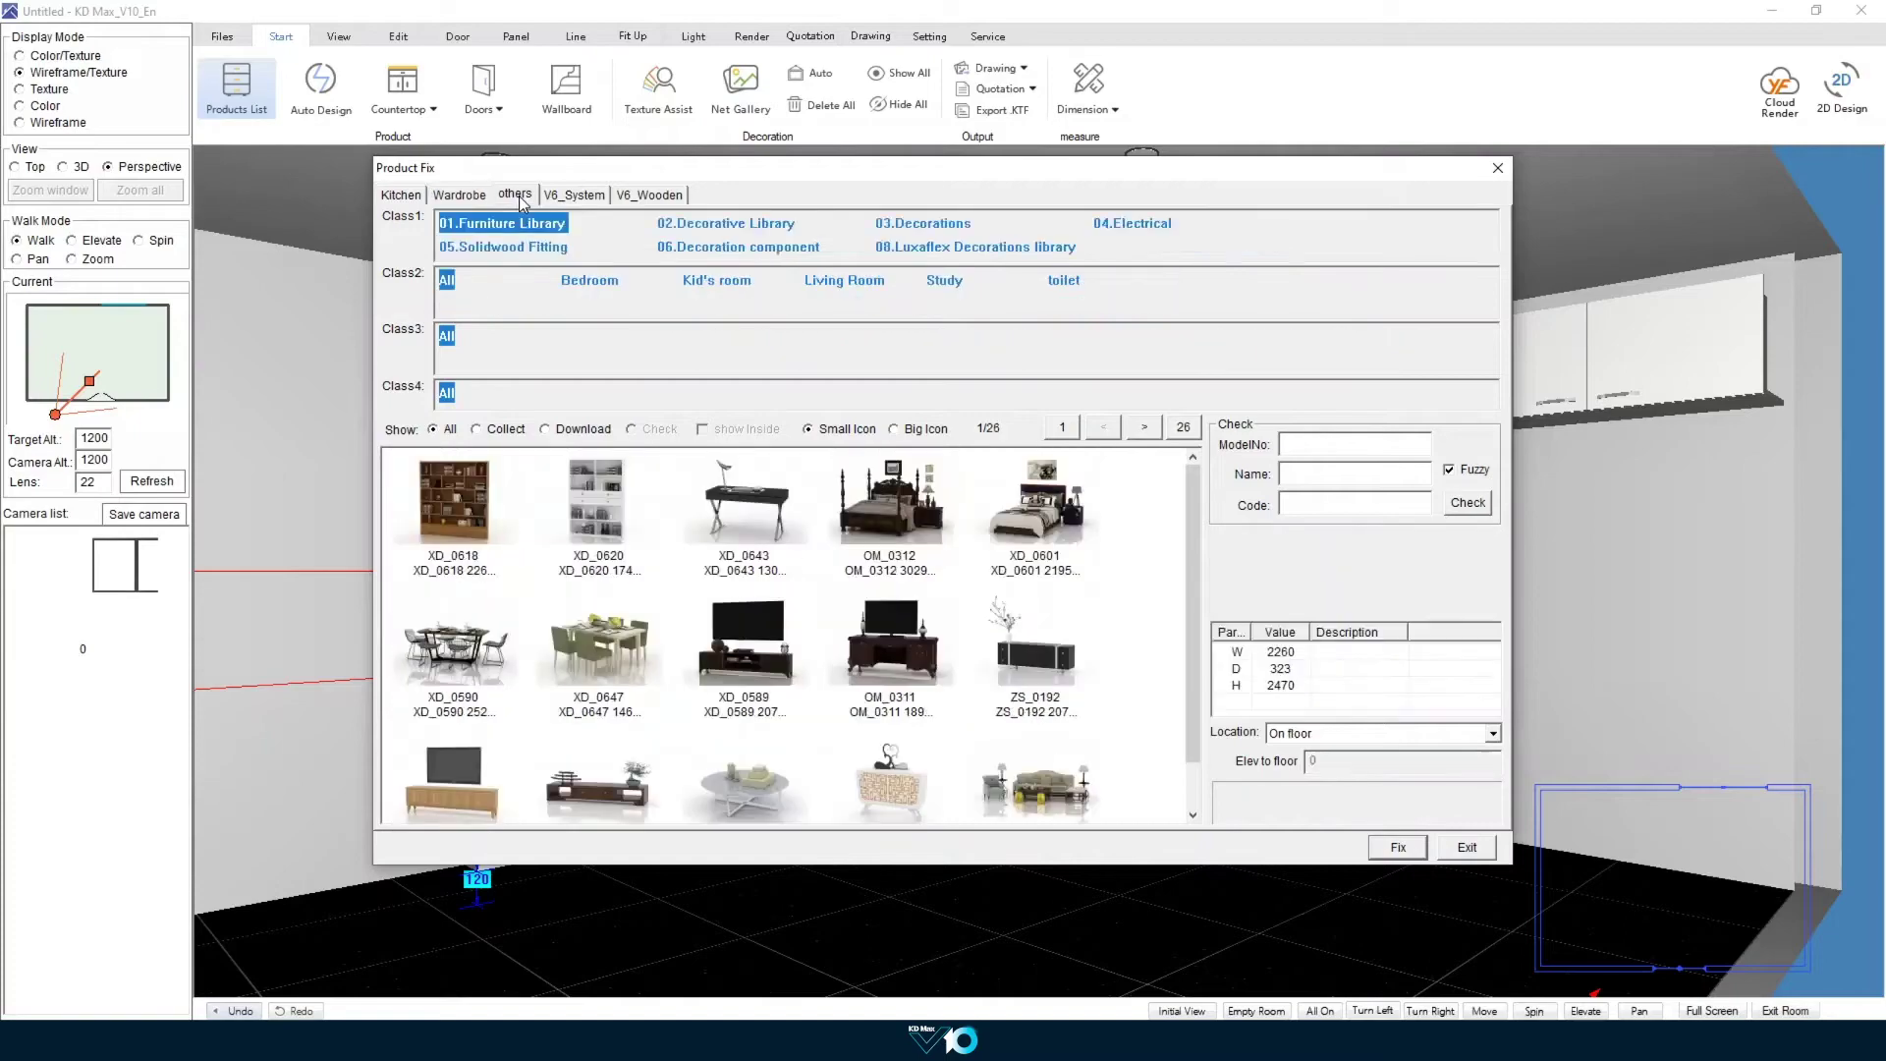
pyautogui.click(1165, 233)
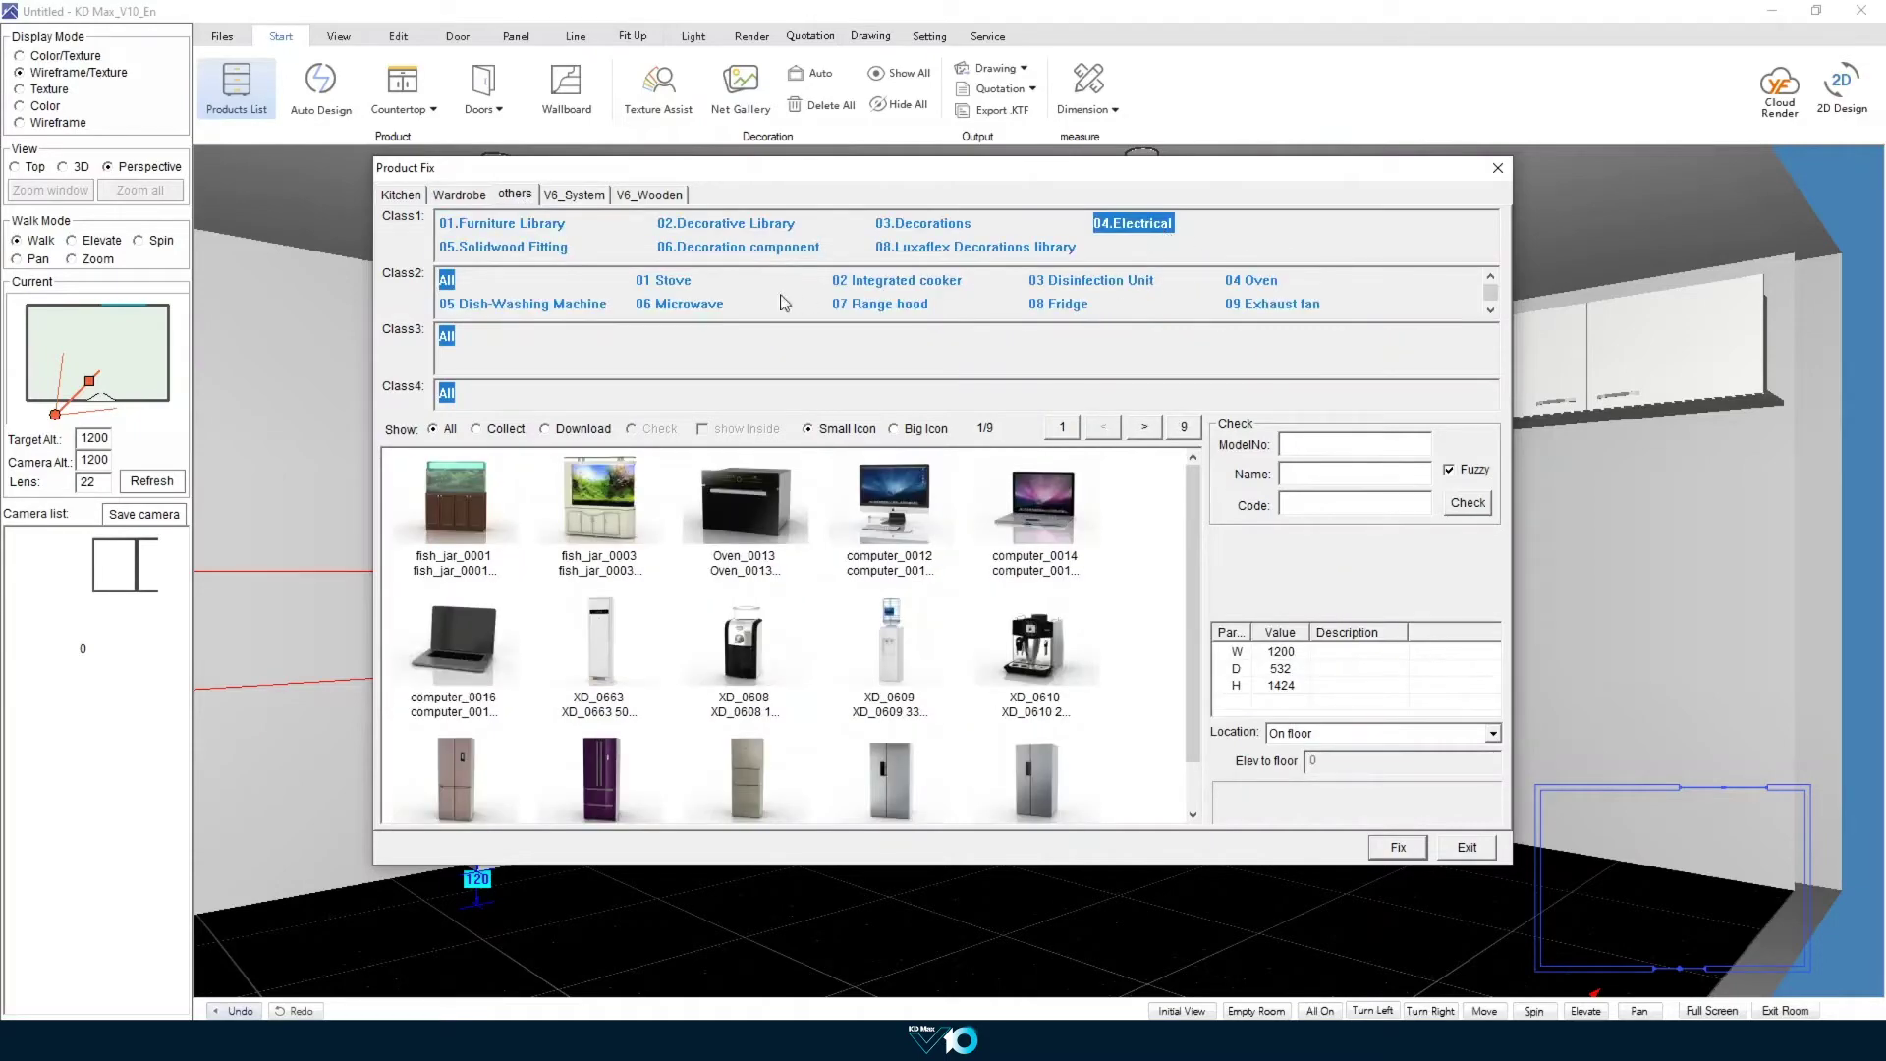
pyautogui.click(672, 284)
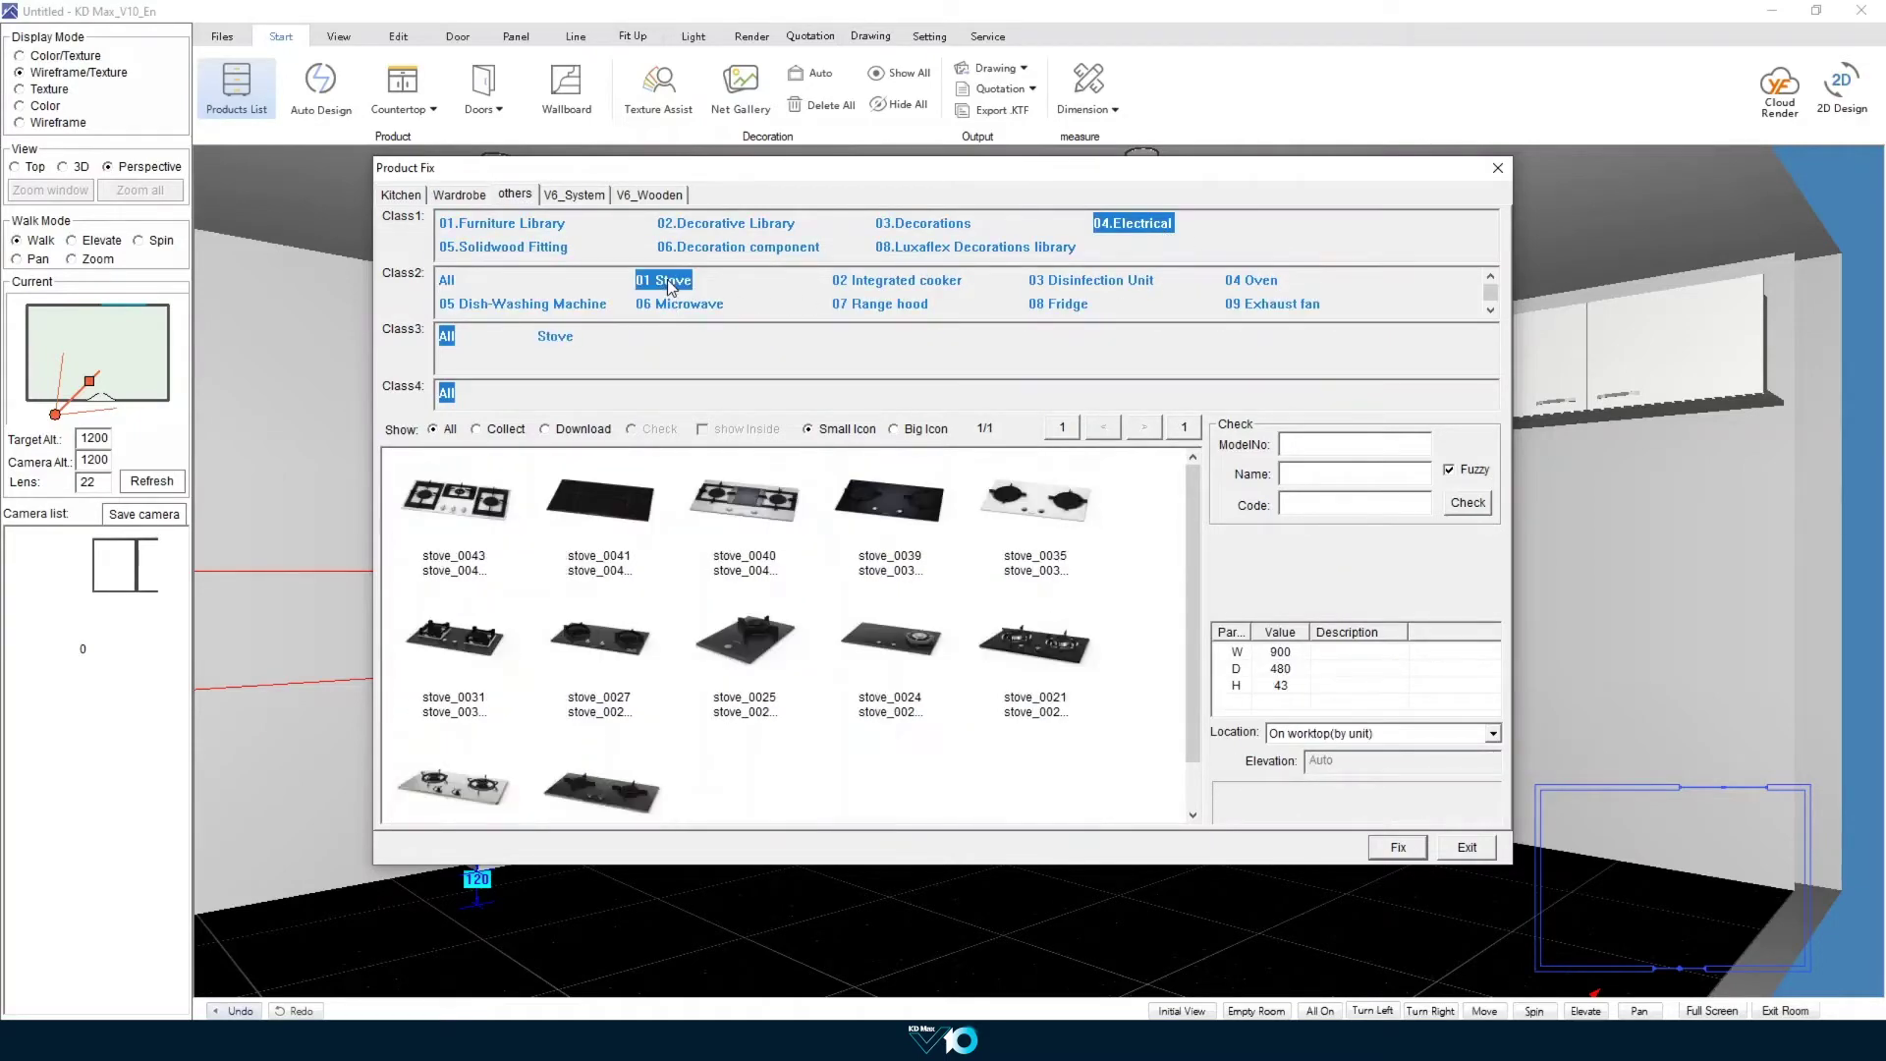
pyautogui.click(1051, 648)
pyautogui.click(1399, 848)
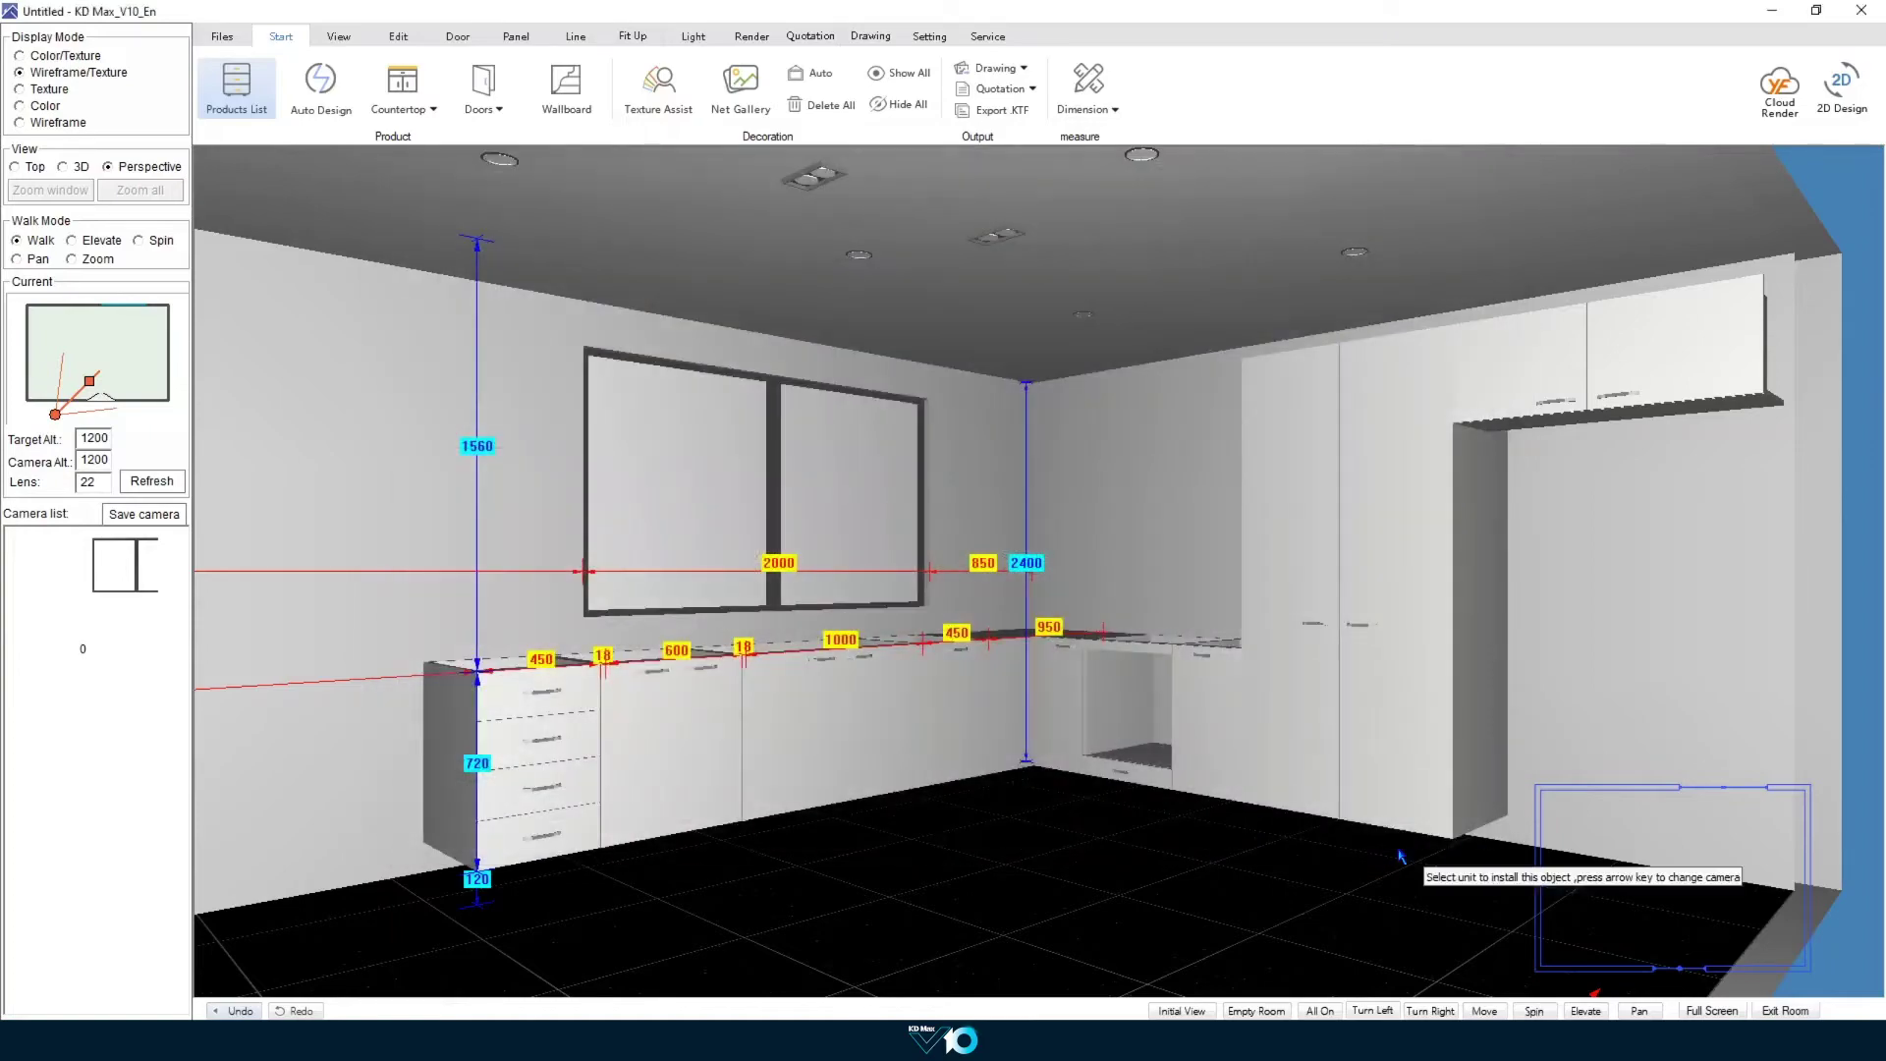
pyautogui.click(1142, 651)
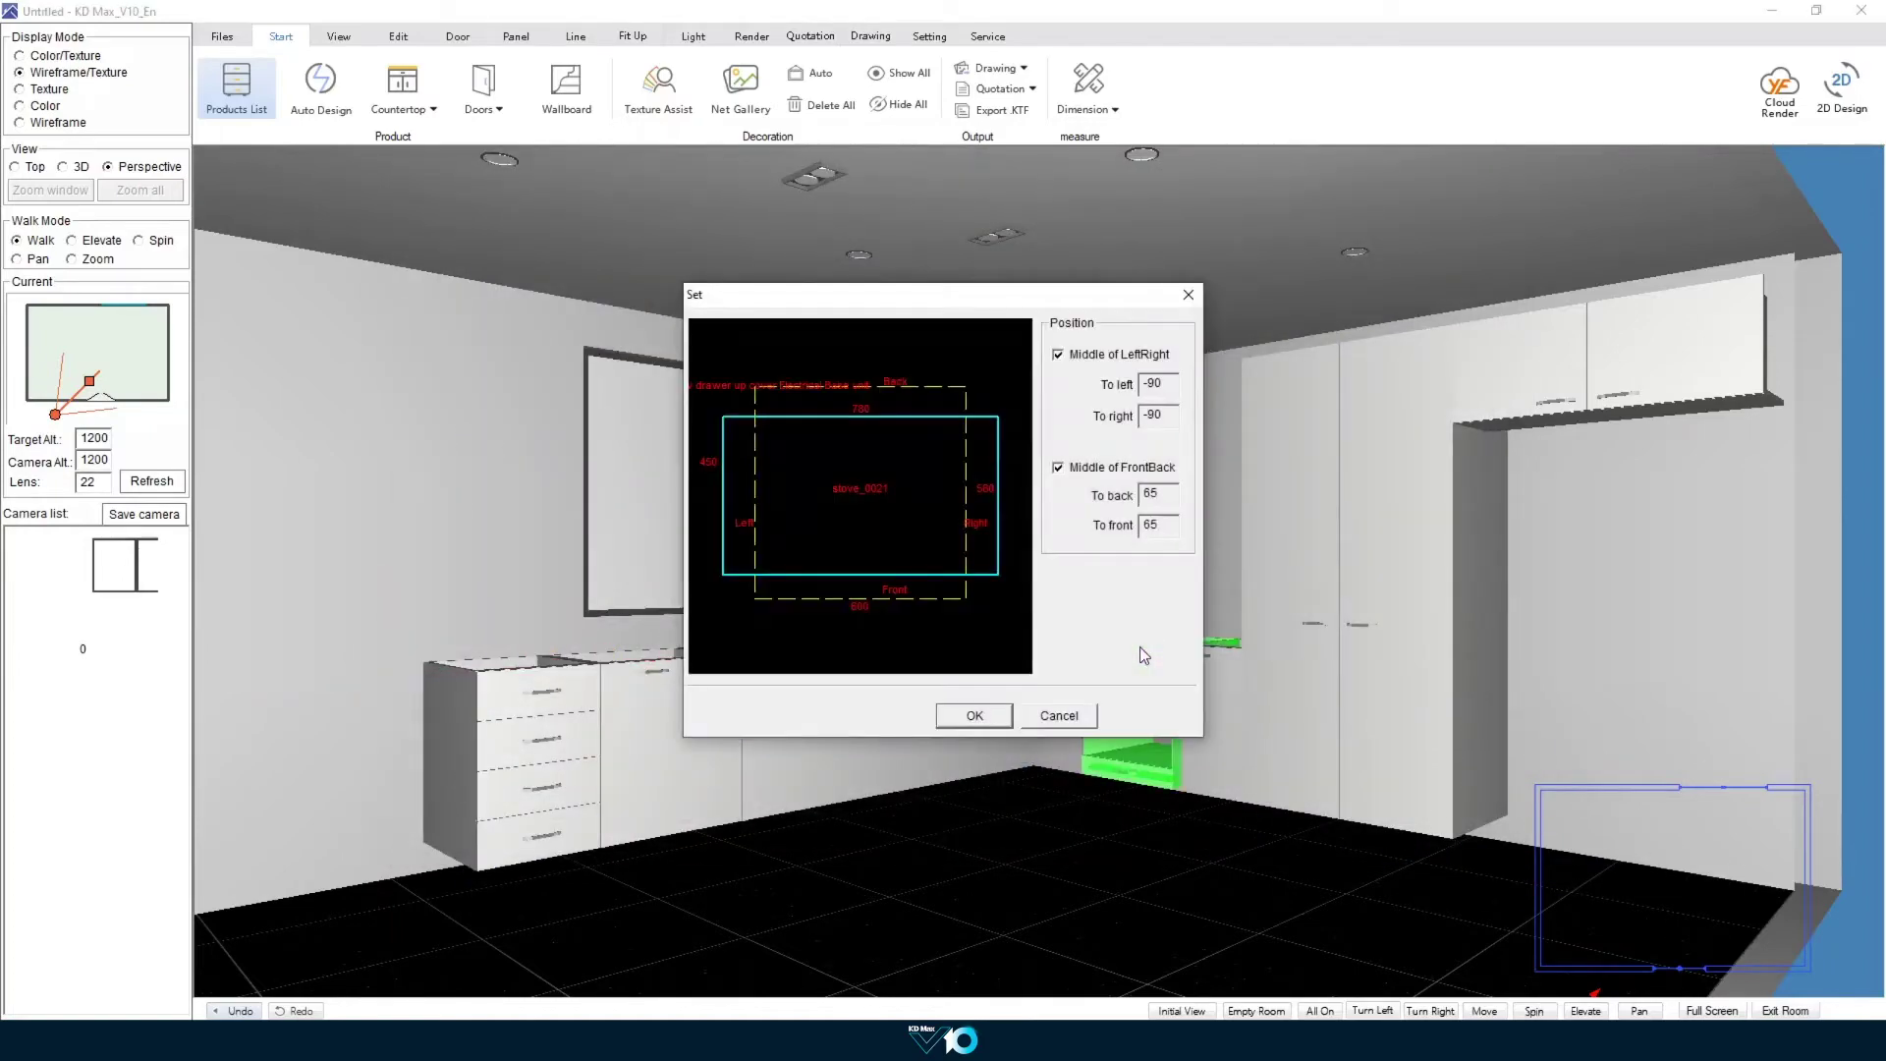
# Step: Position the hob 40 from the front edge instead of centred front to back
pyautogui.click(1086, 468)
pyautogui.moveTo(1166, 532); pyautogui.dragTo(1130, 534)
pyautogui.write('40')
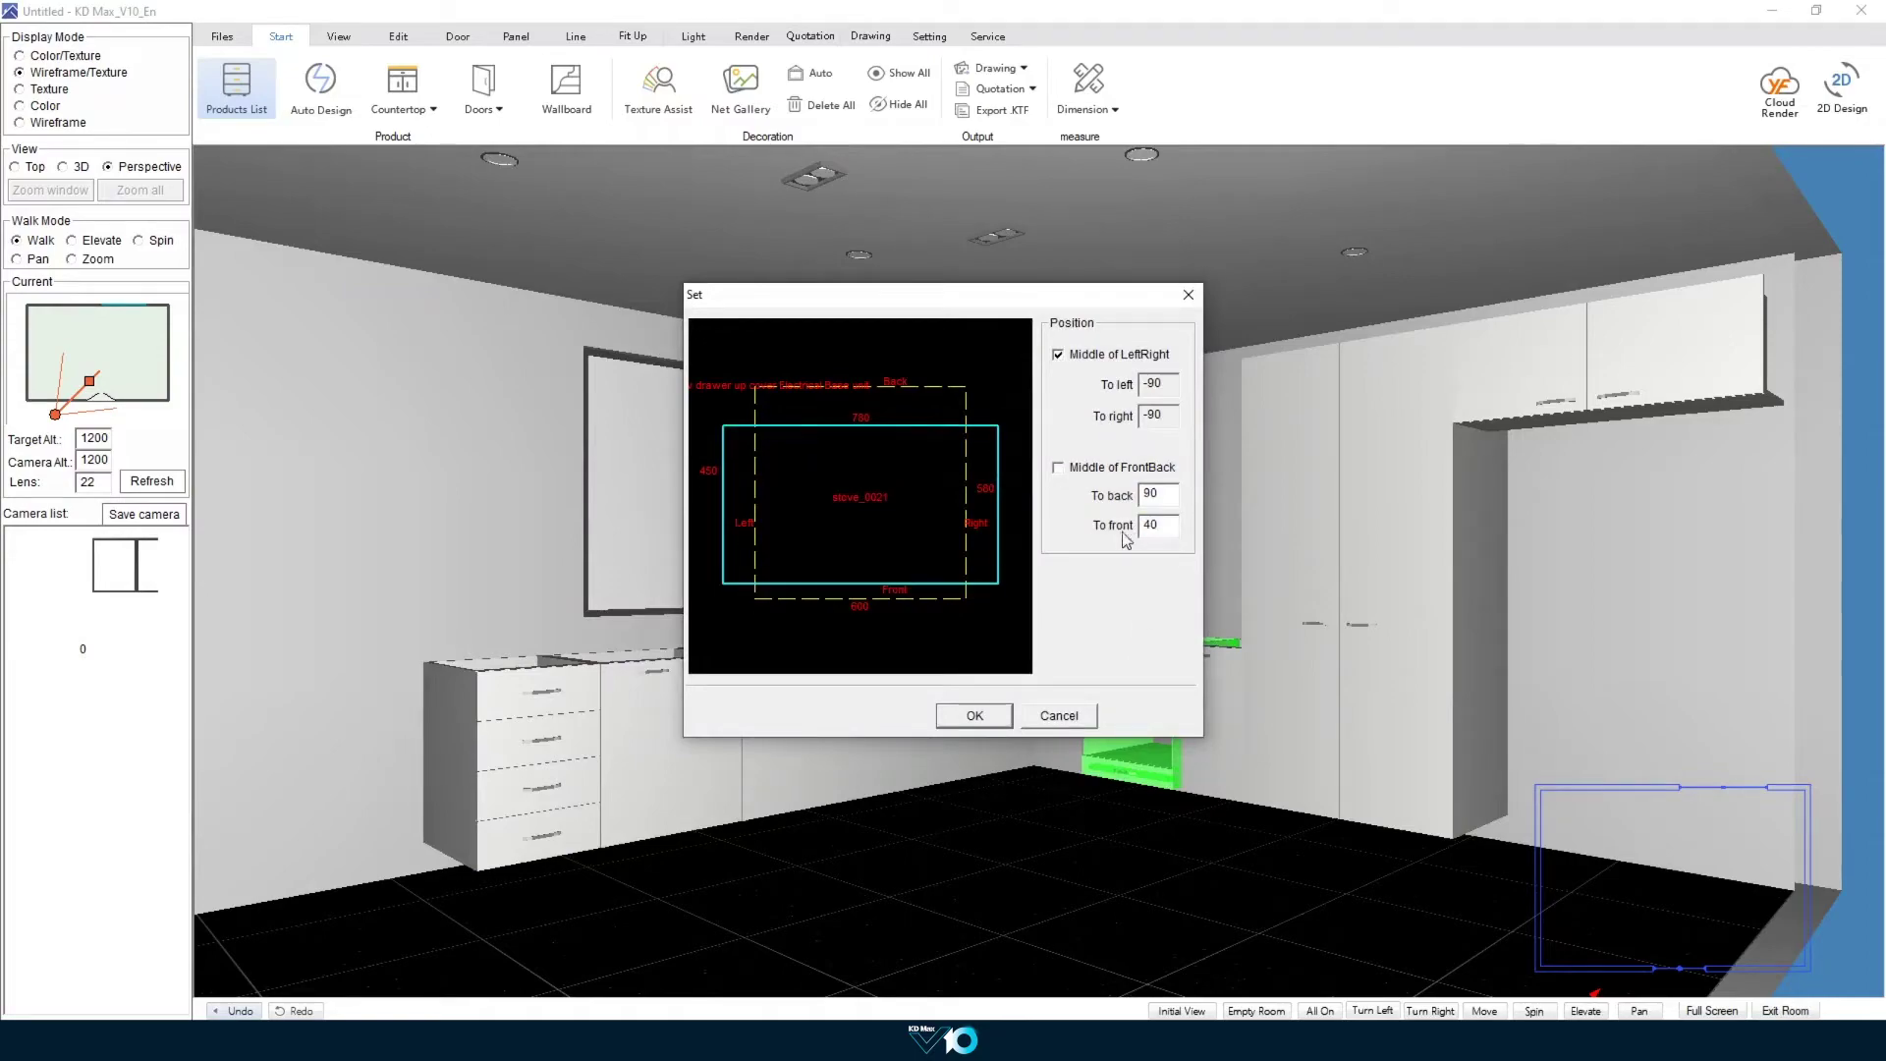
pyautogui.click(959, 722)
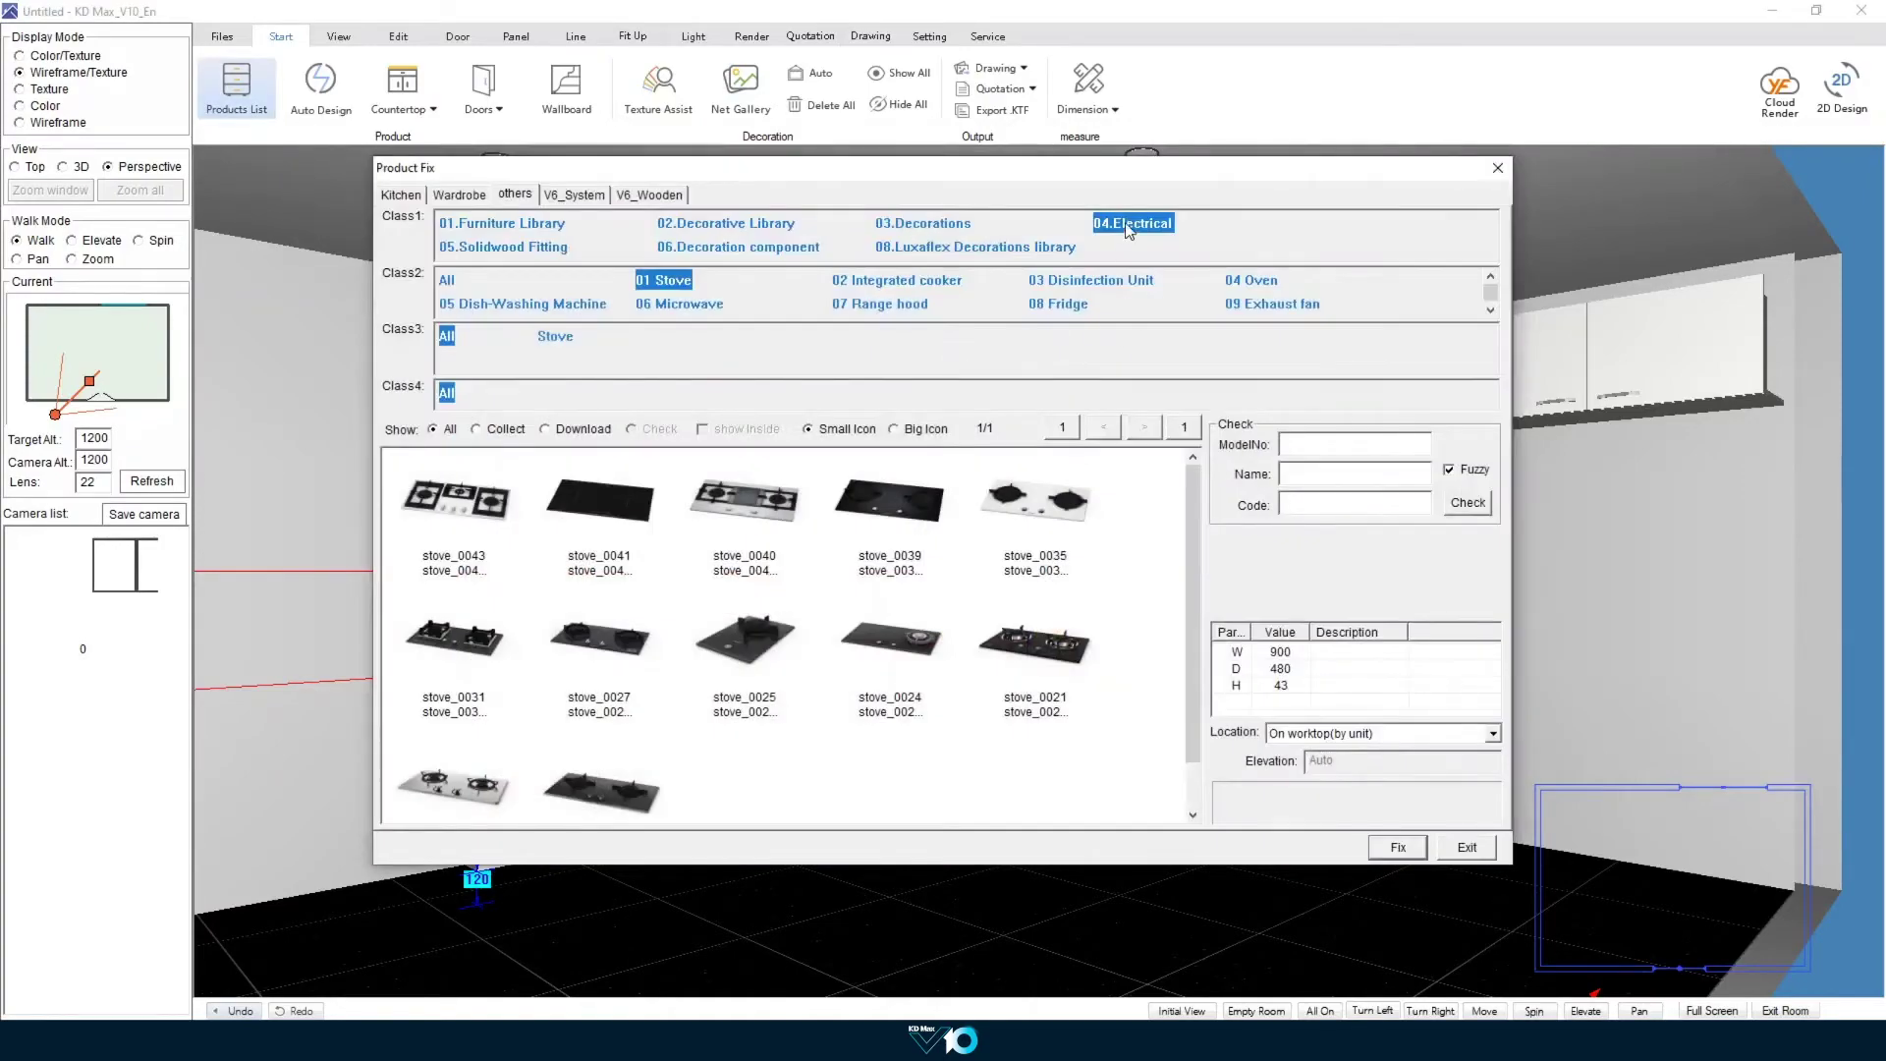
# Step: Mount the cooker_hood_12 range hood above the hob
pyautogui.click(1130, 230)
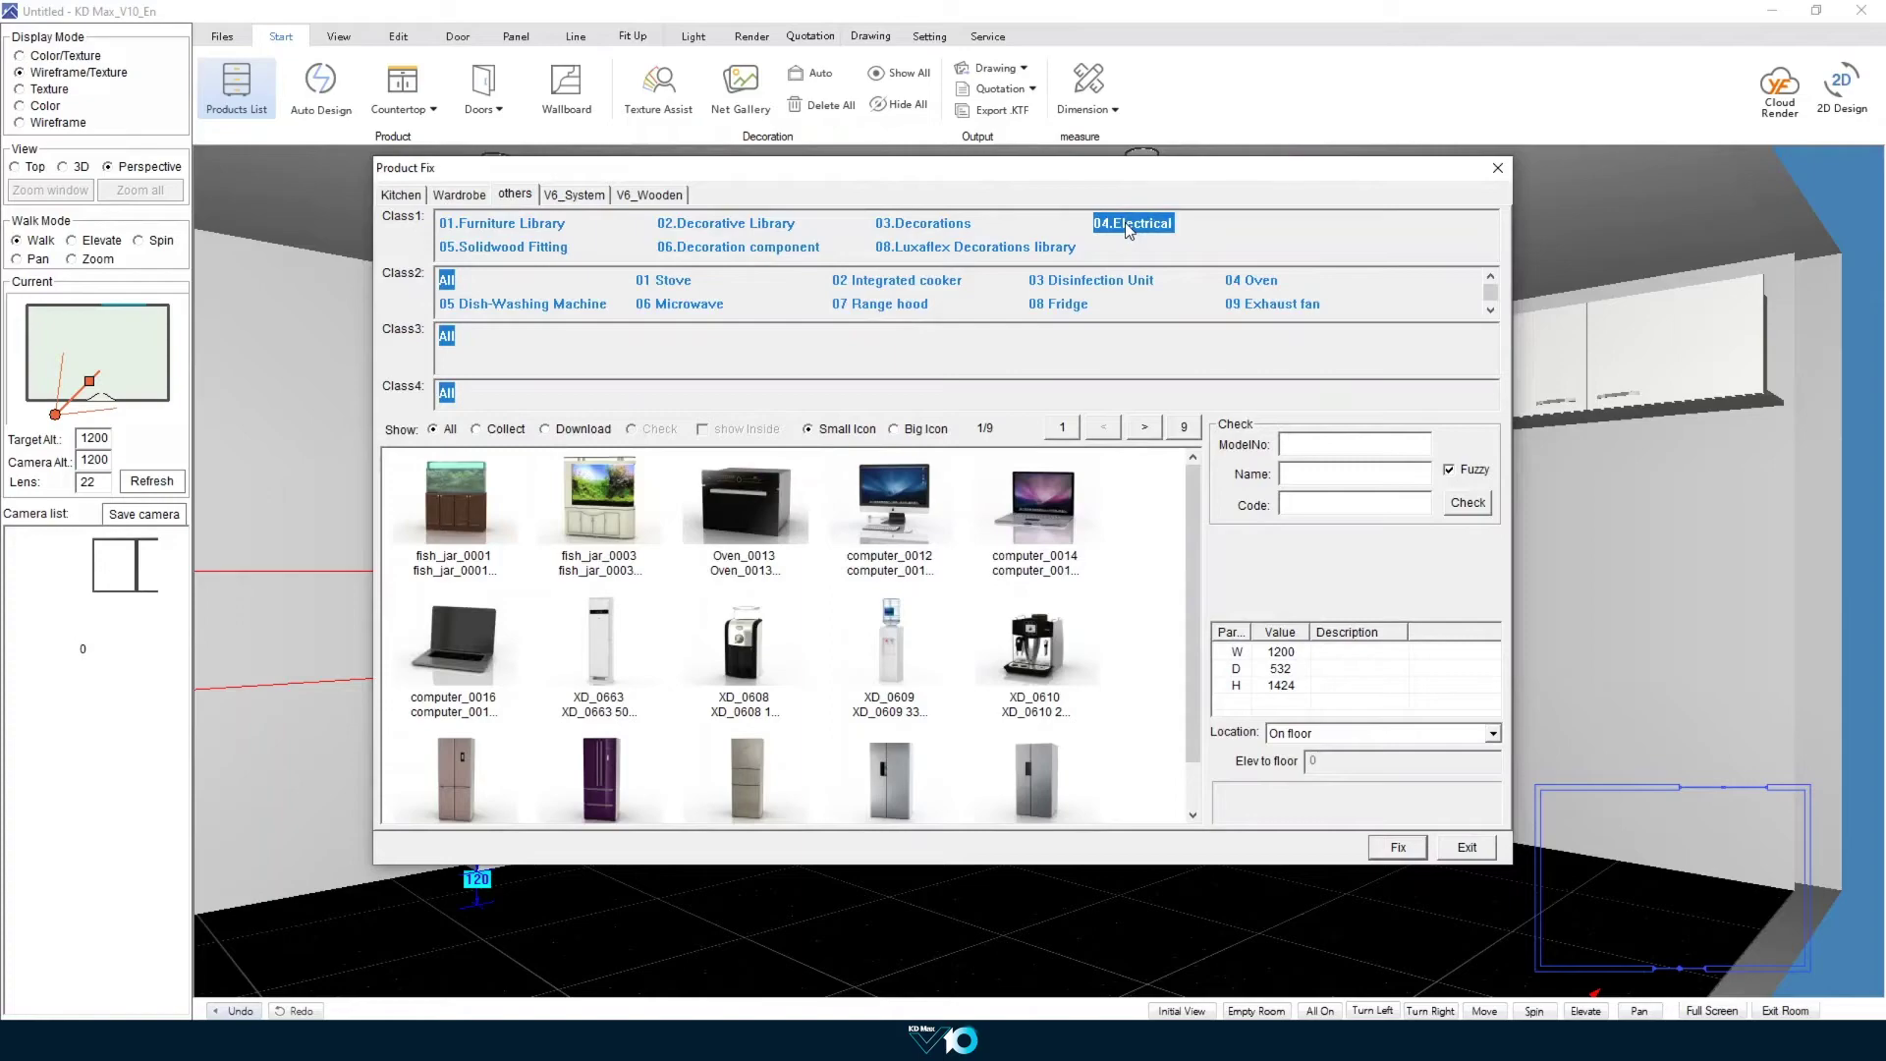
pyautogui.click(874, 306)
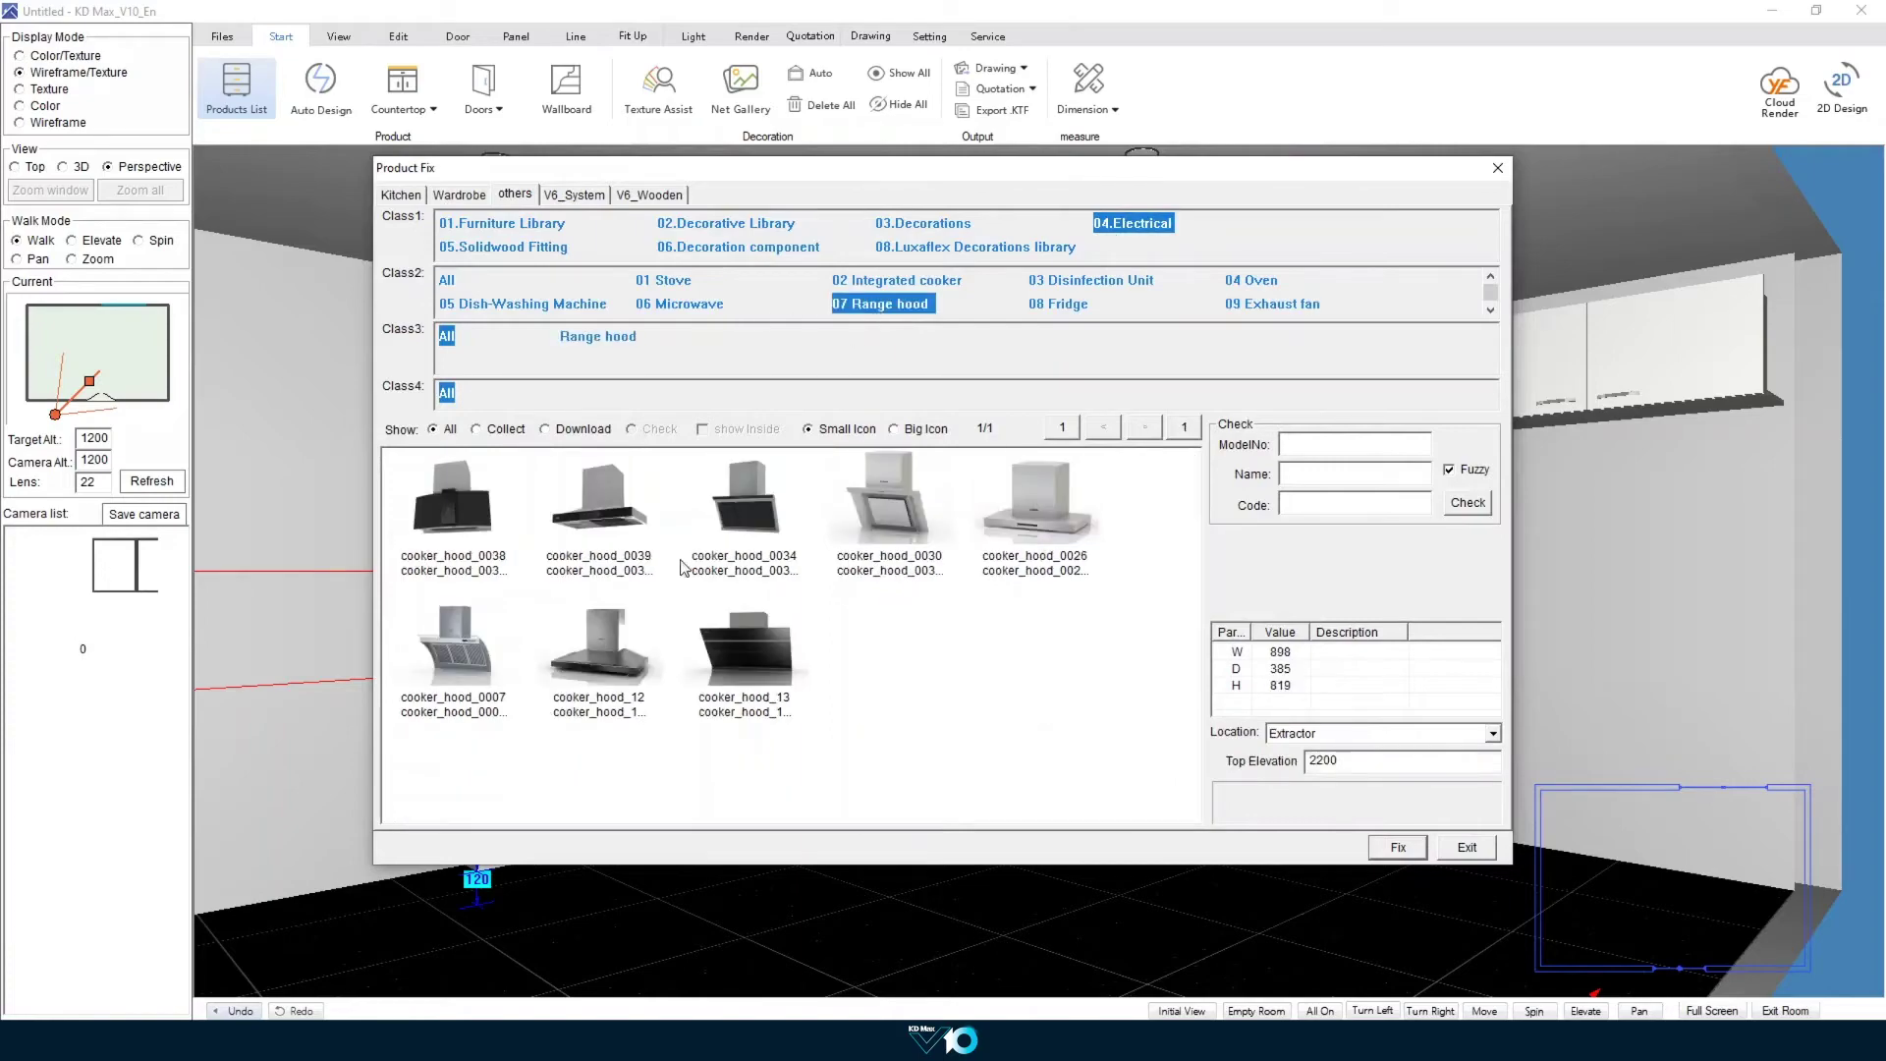
pyautogui.click(615, 631)
pyautogui.click(1396, 847)
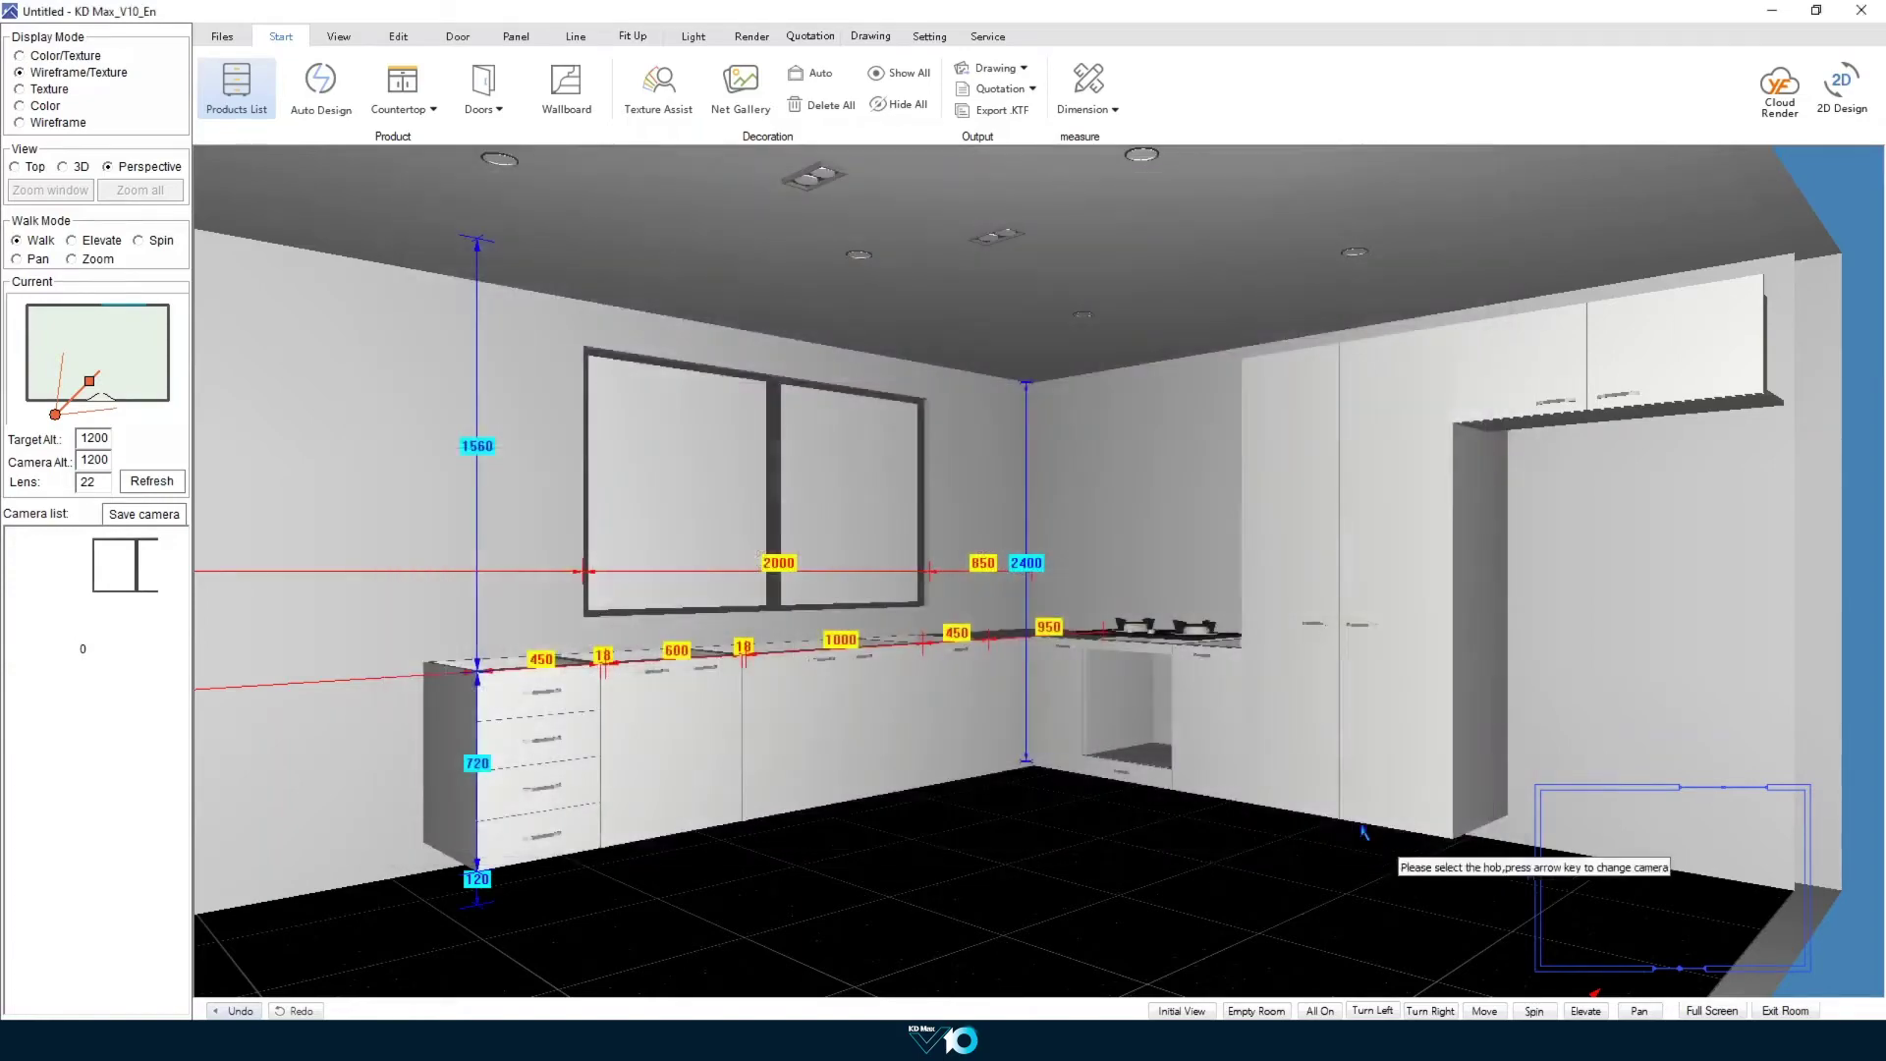
pyautogui.click(1196, 639)
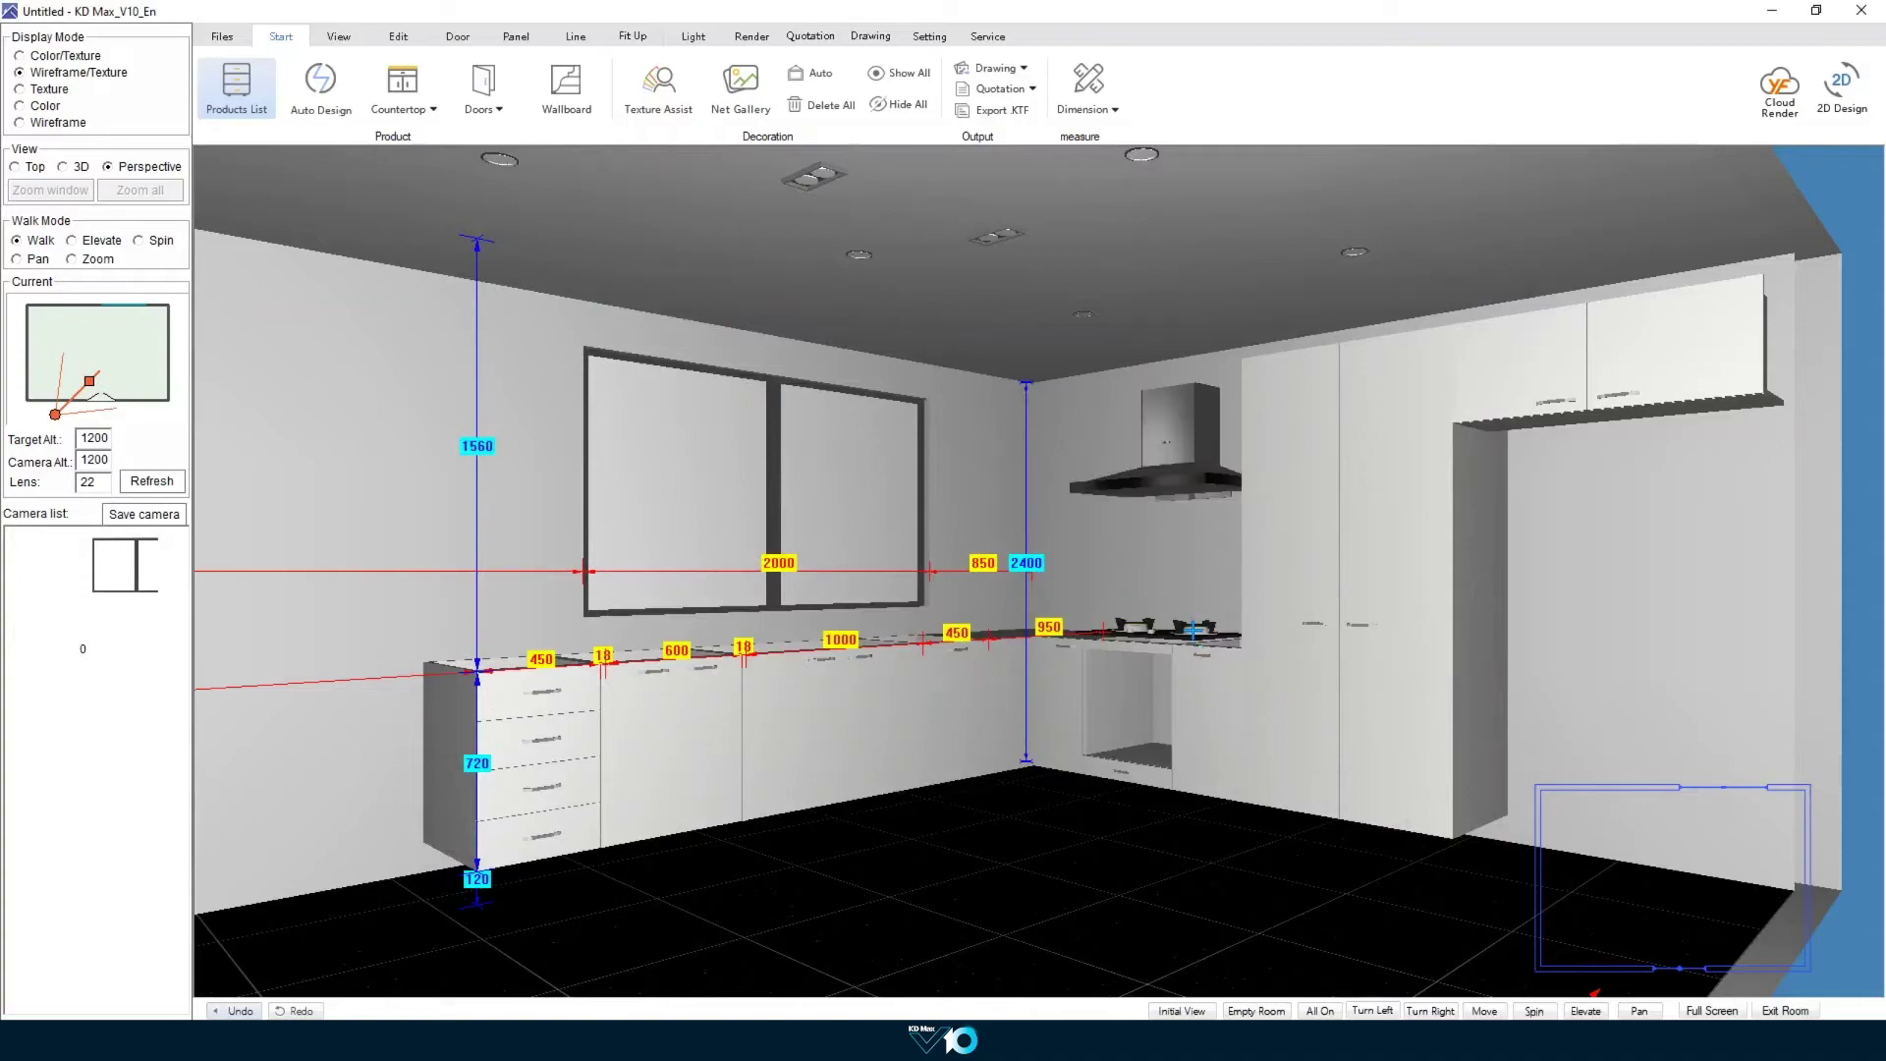
# Step: Stretch the hood's extractor pipe by 200
pyautogui.rightClick(1169, 451)
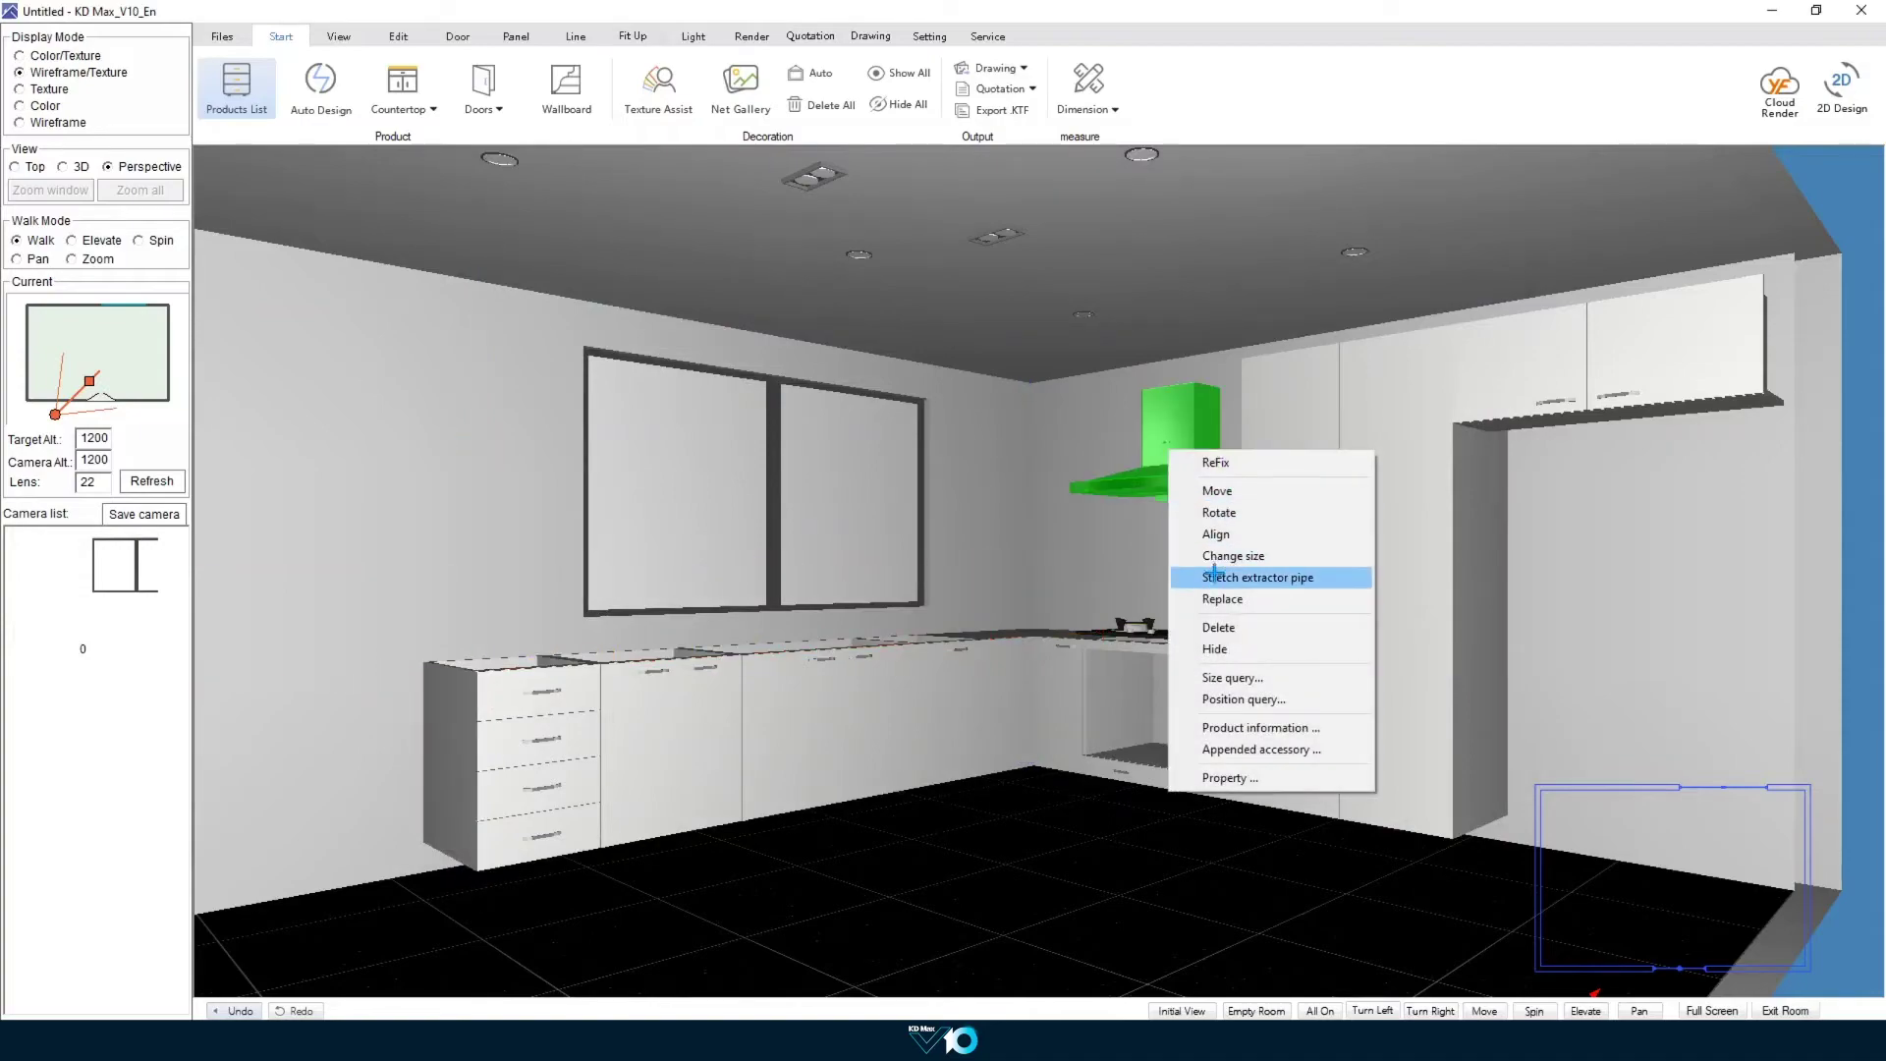
pyautogui.click(1214, 577)
pyautogui.write('200')
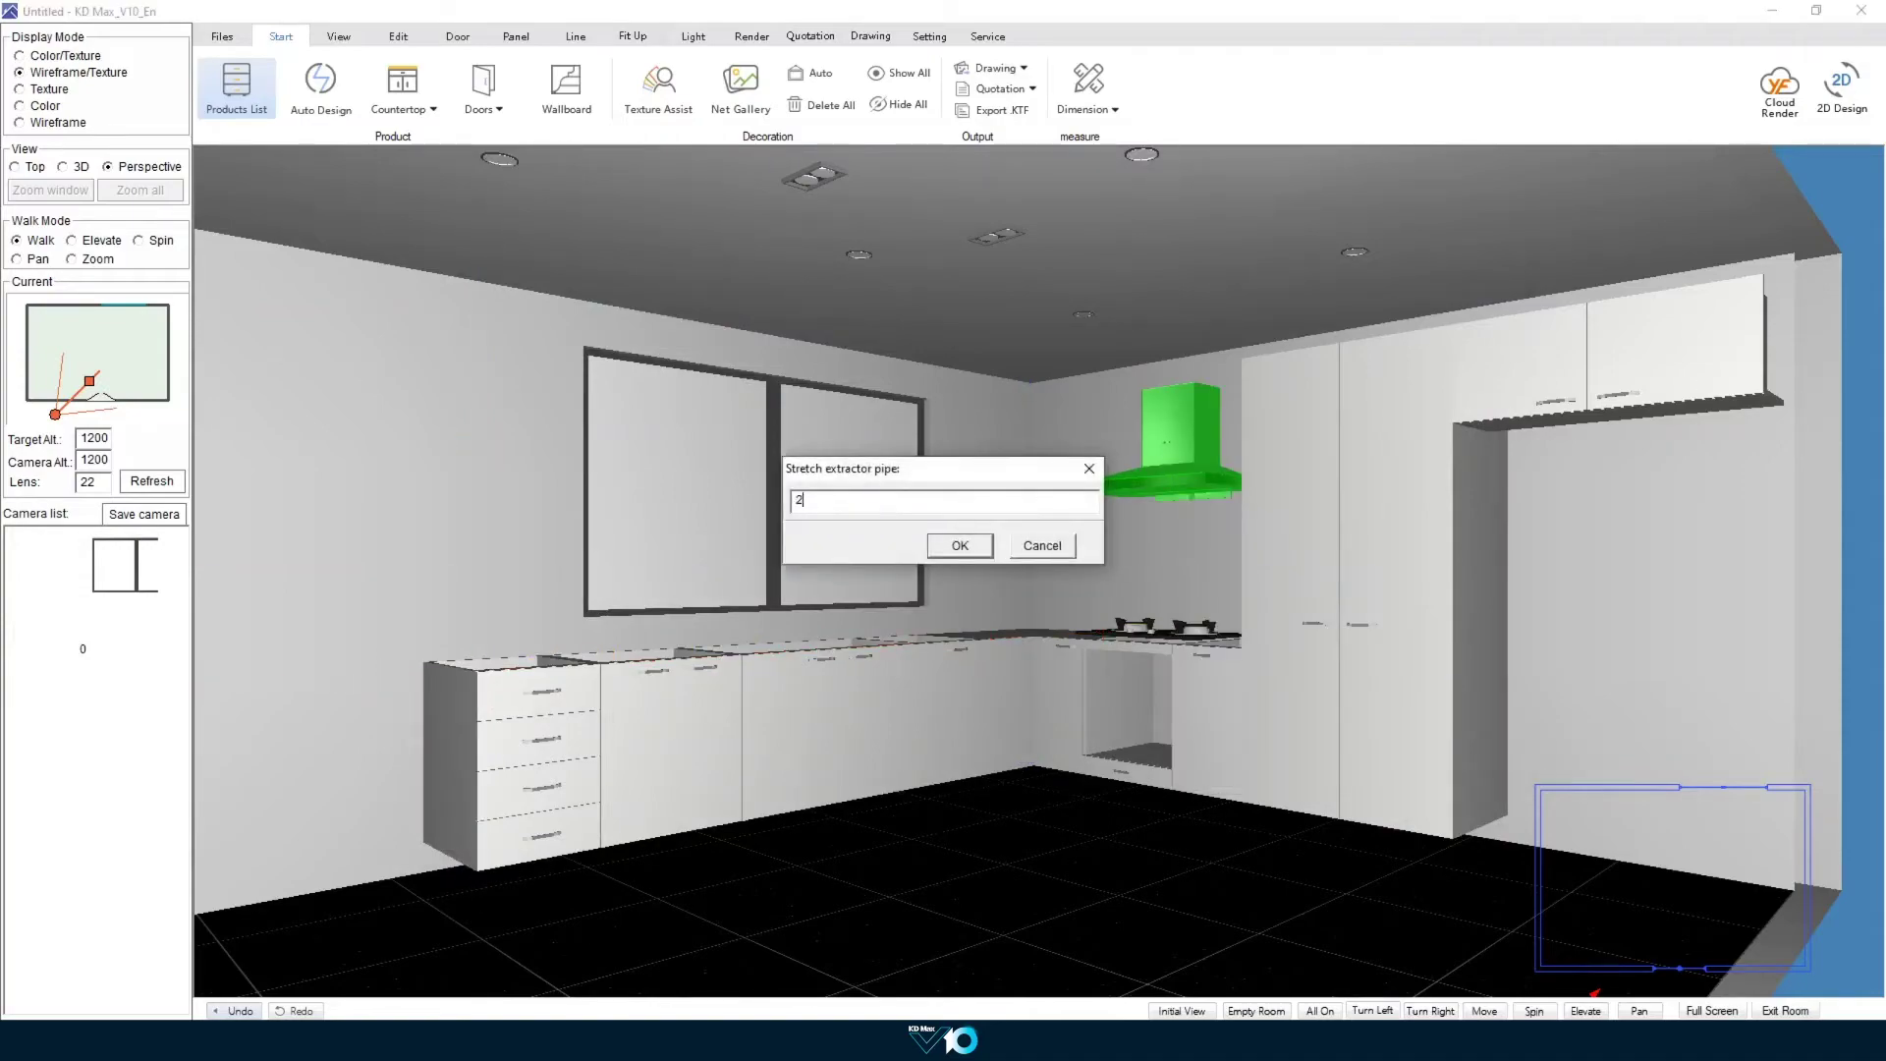
pyautogui.click(954, 548)
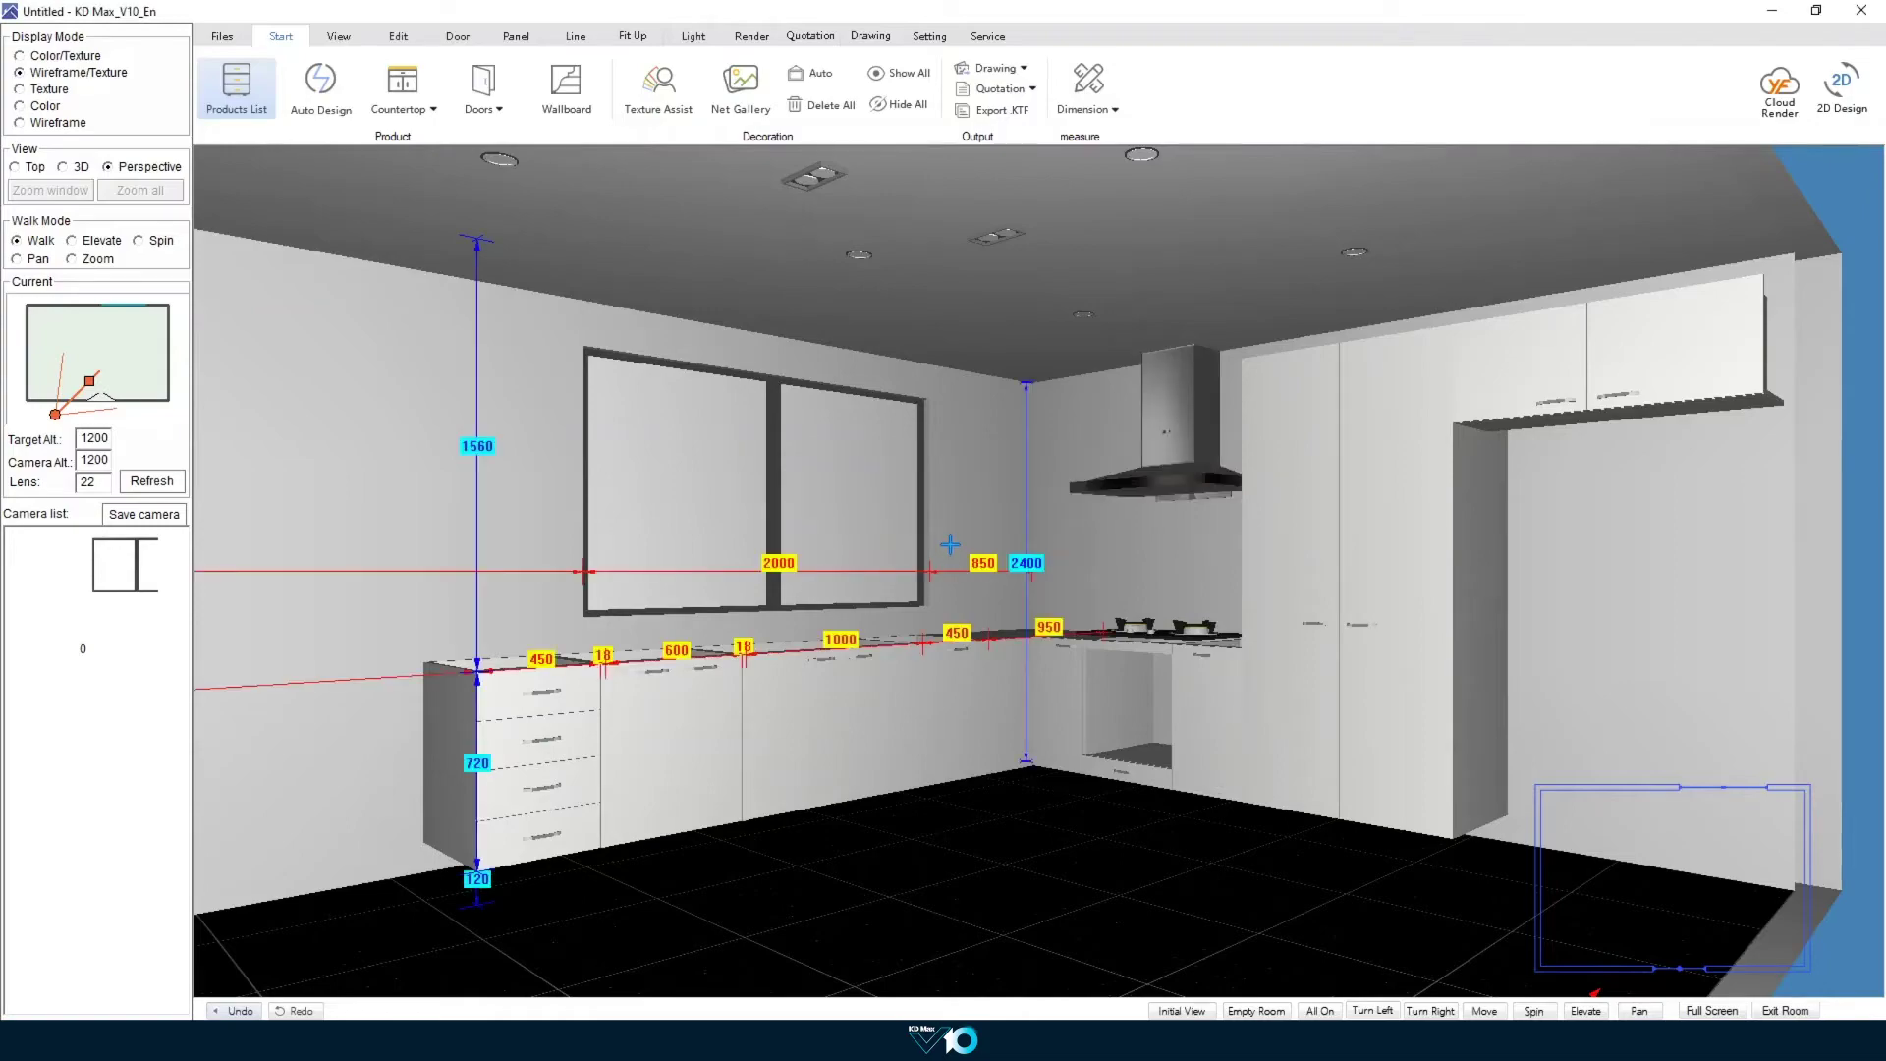
pyautogui.moveTo(905, 571)
pyautogui.mouseDown()
pyautogui.moveTo(1023, 619)
pyautogui.moveTo(1033, 576)
pyautogui.moveTo(1179, 526)
pyautogui.mouseUp()
# Step: Choose the Kitchen_supplies_0057 double sink from Decorations > Sink and pair it with the CU-32 tap
pyautogui.click(235, 85)
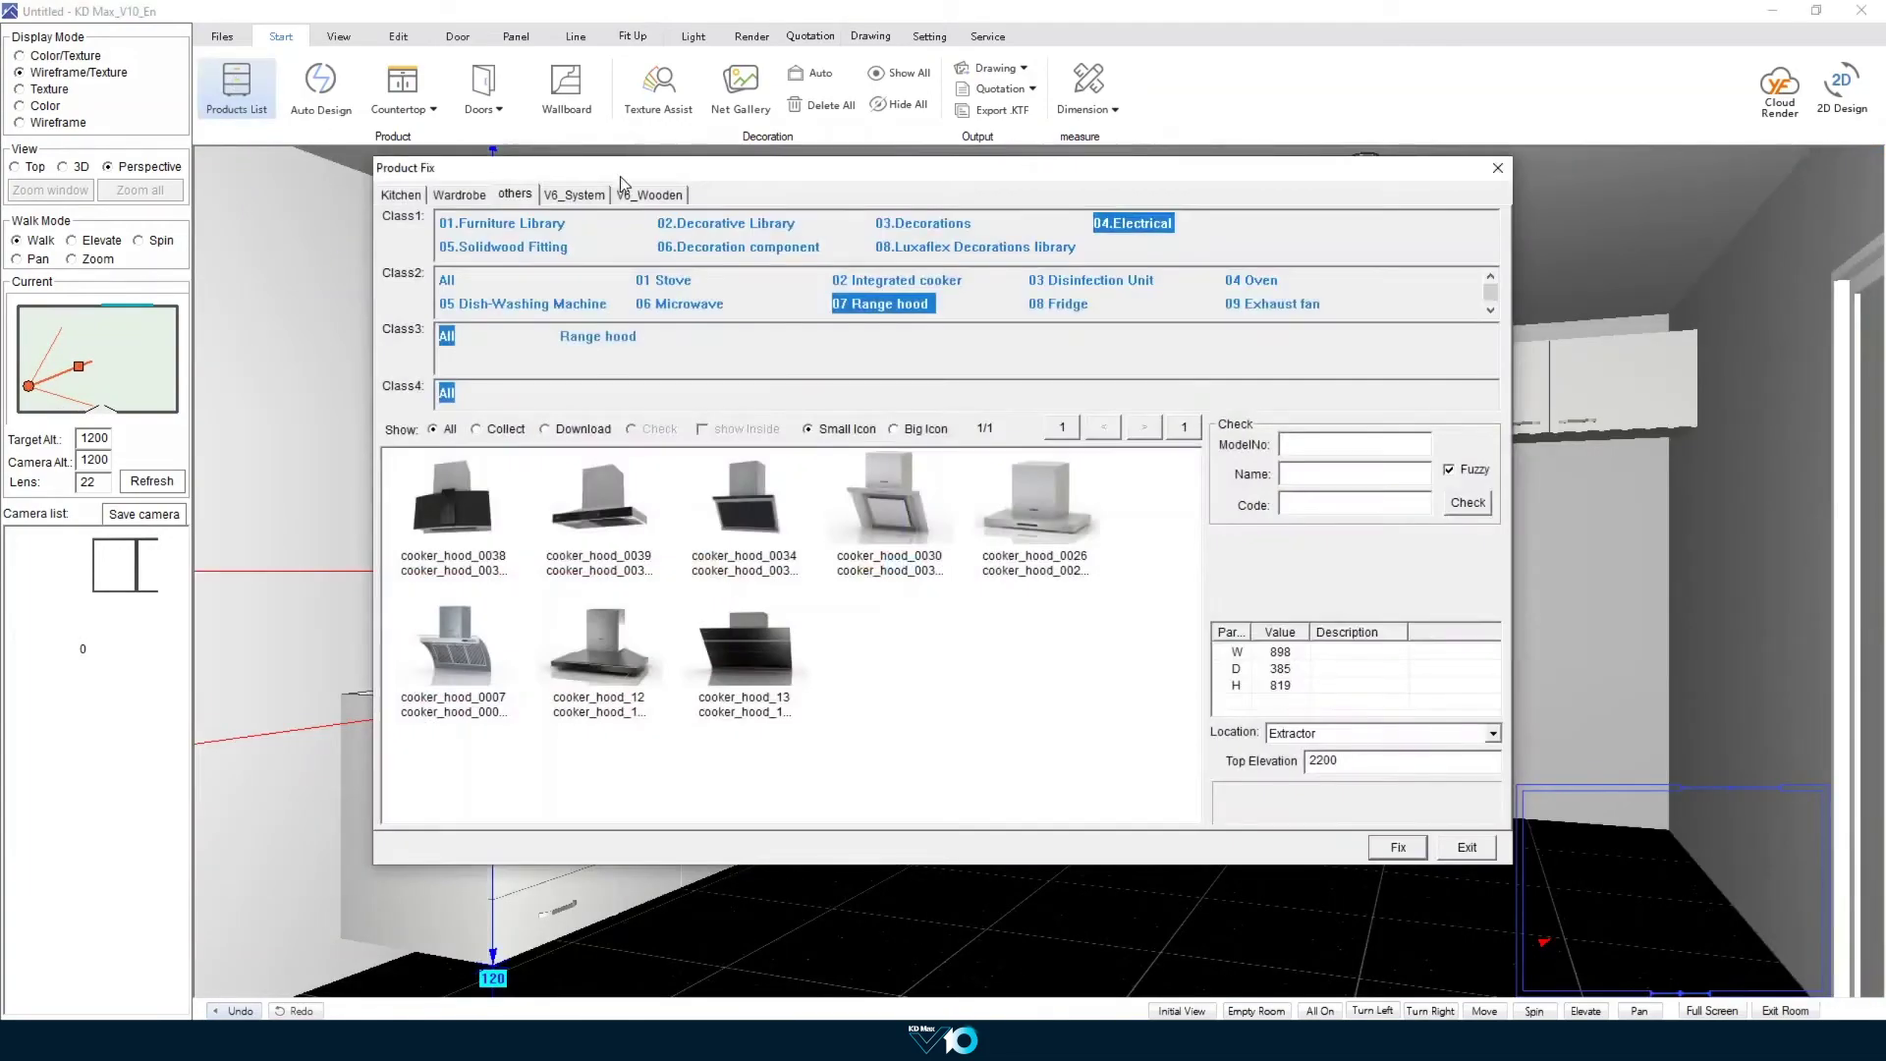
pyautogui.click(918, 226)
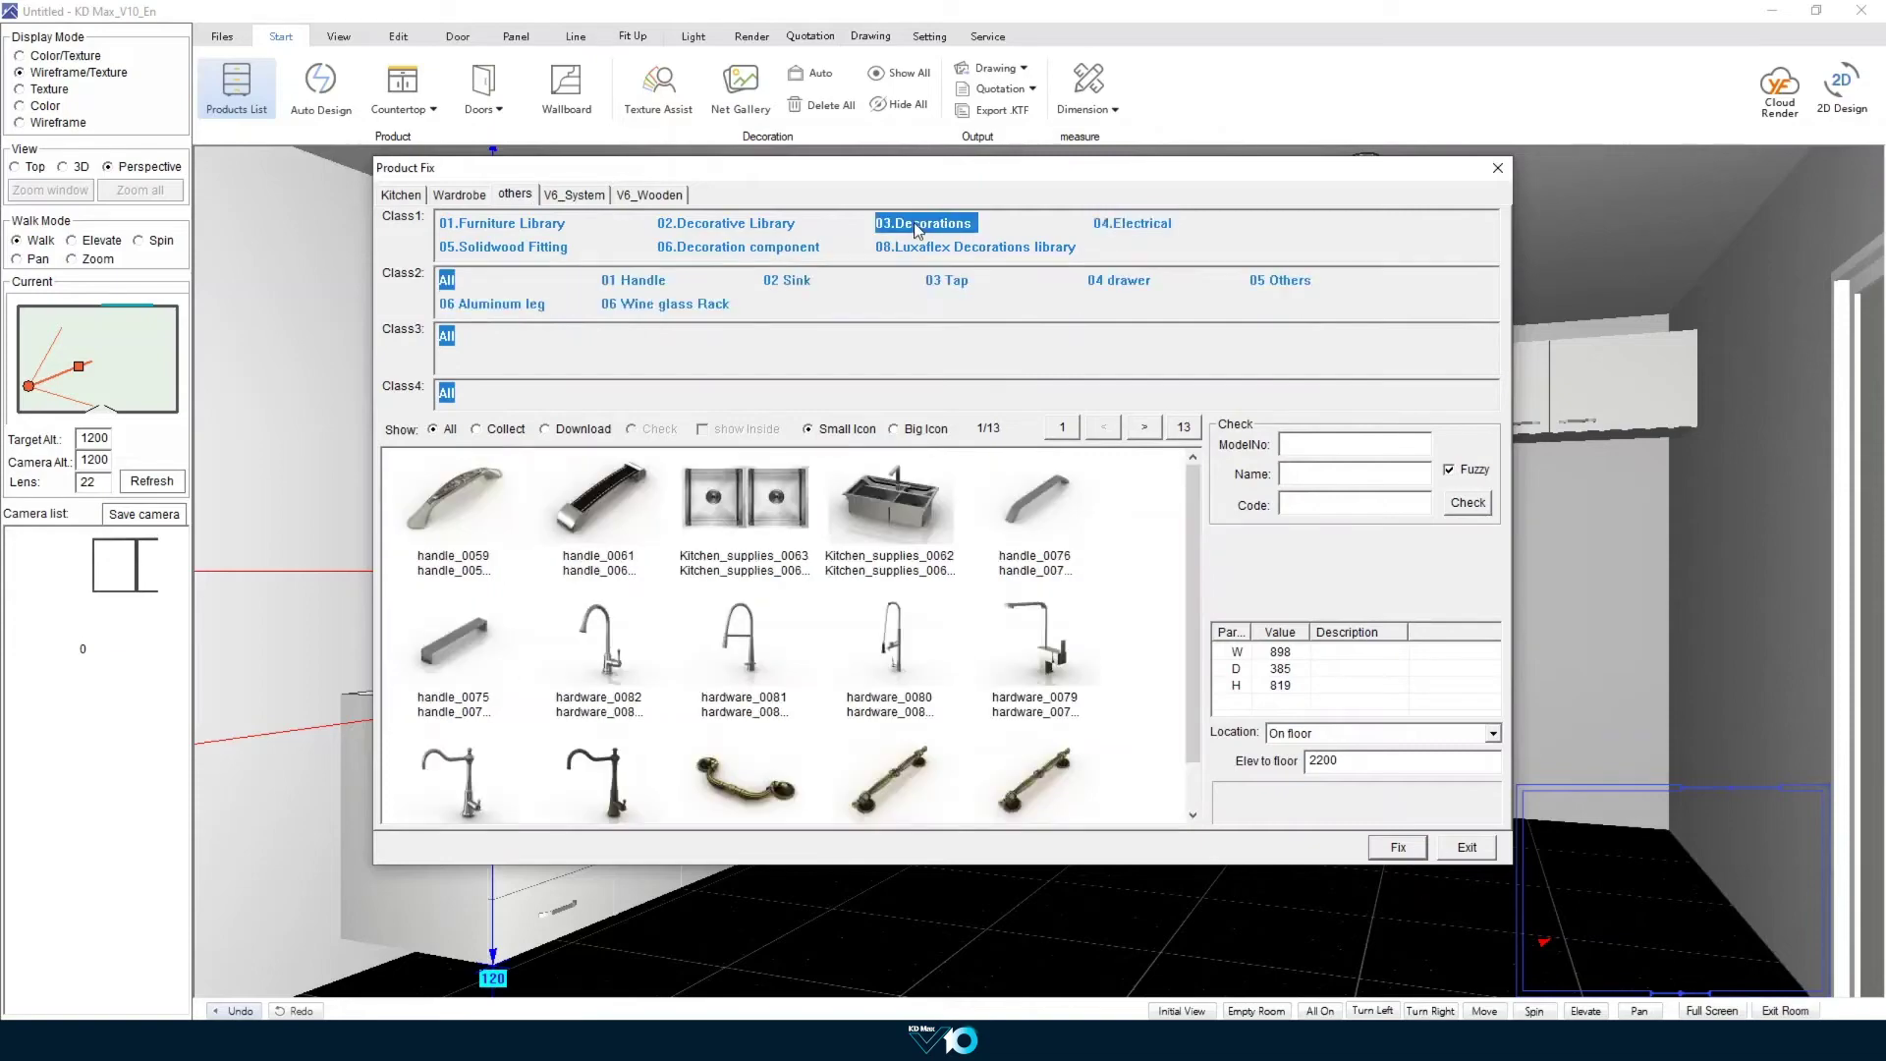
pyautogui.click(792, 281)
pyautogui.click(773, 653)
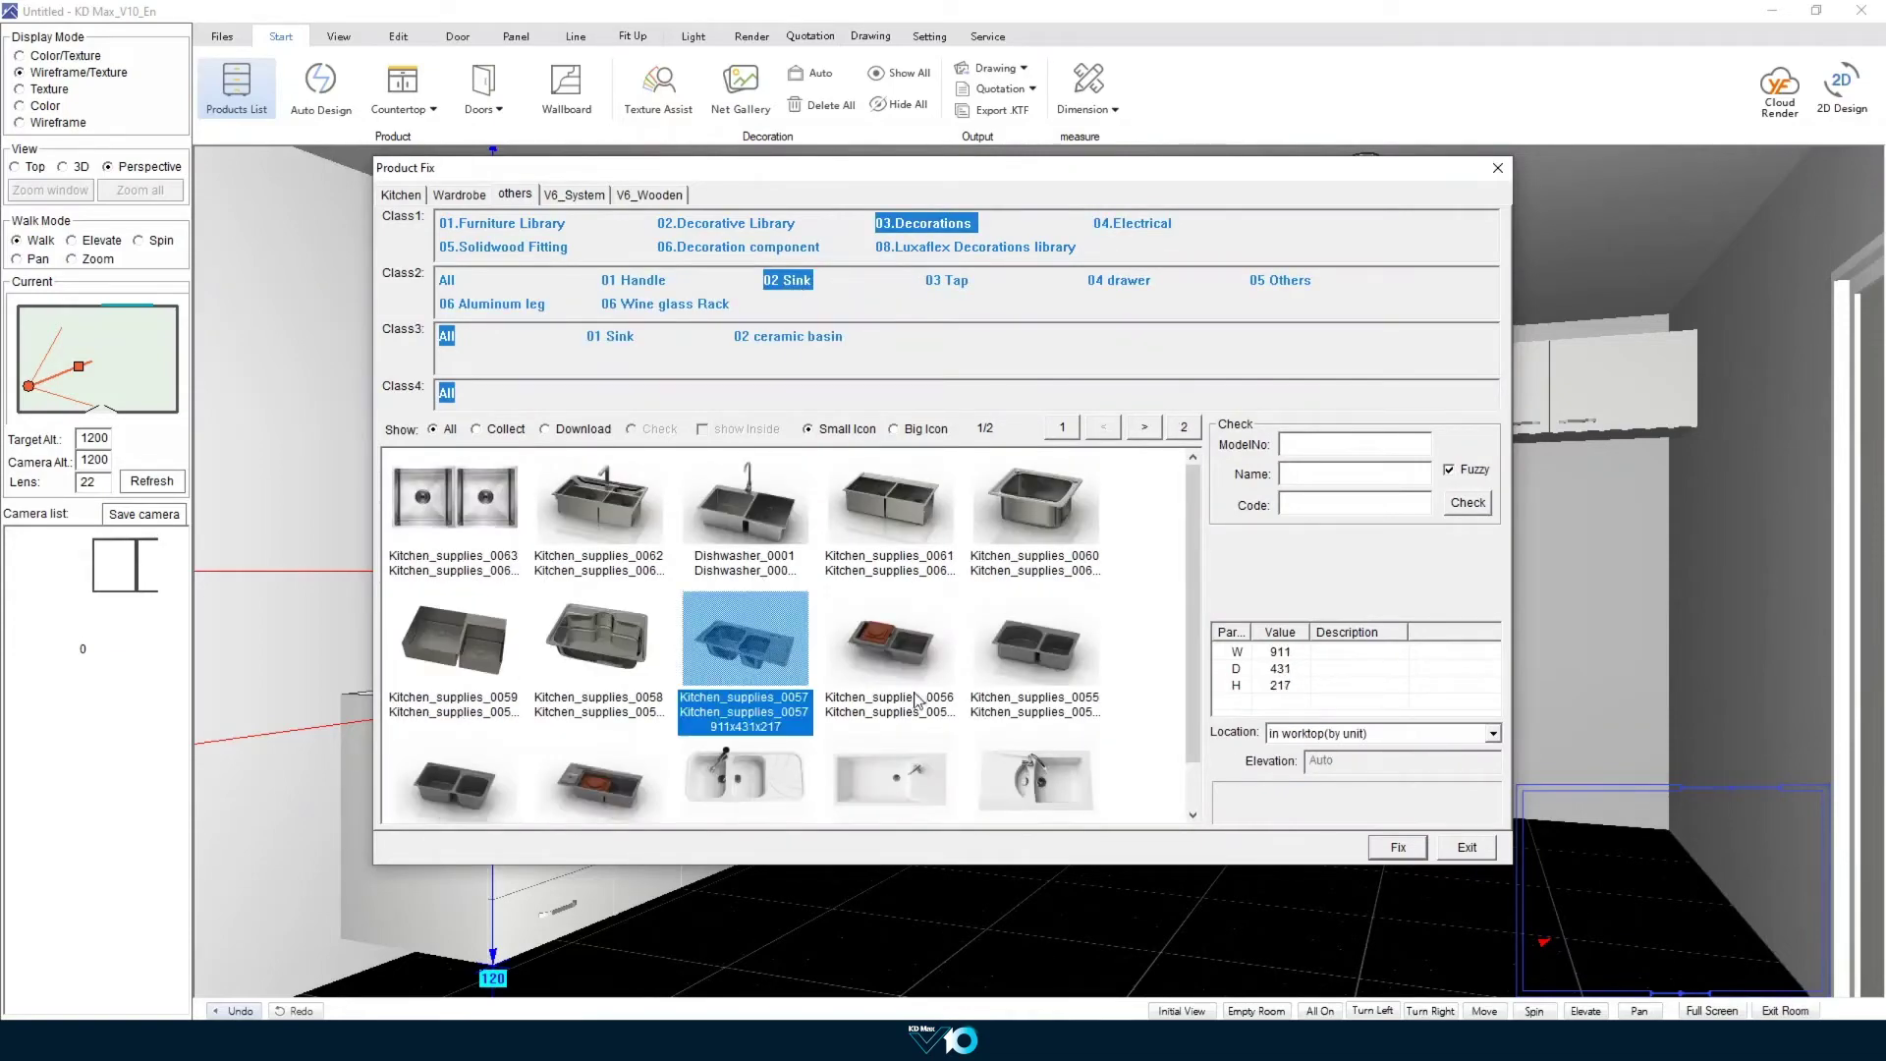
pyautogui.click(1393, 851)
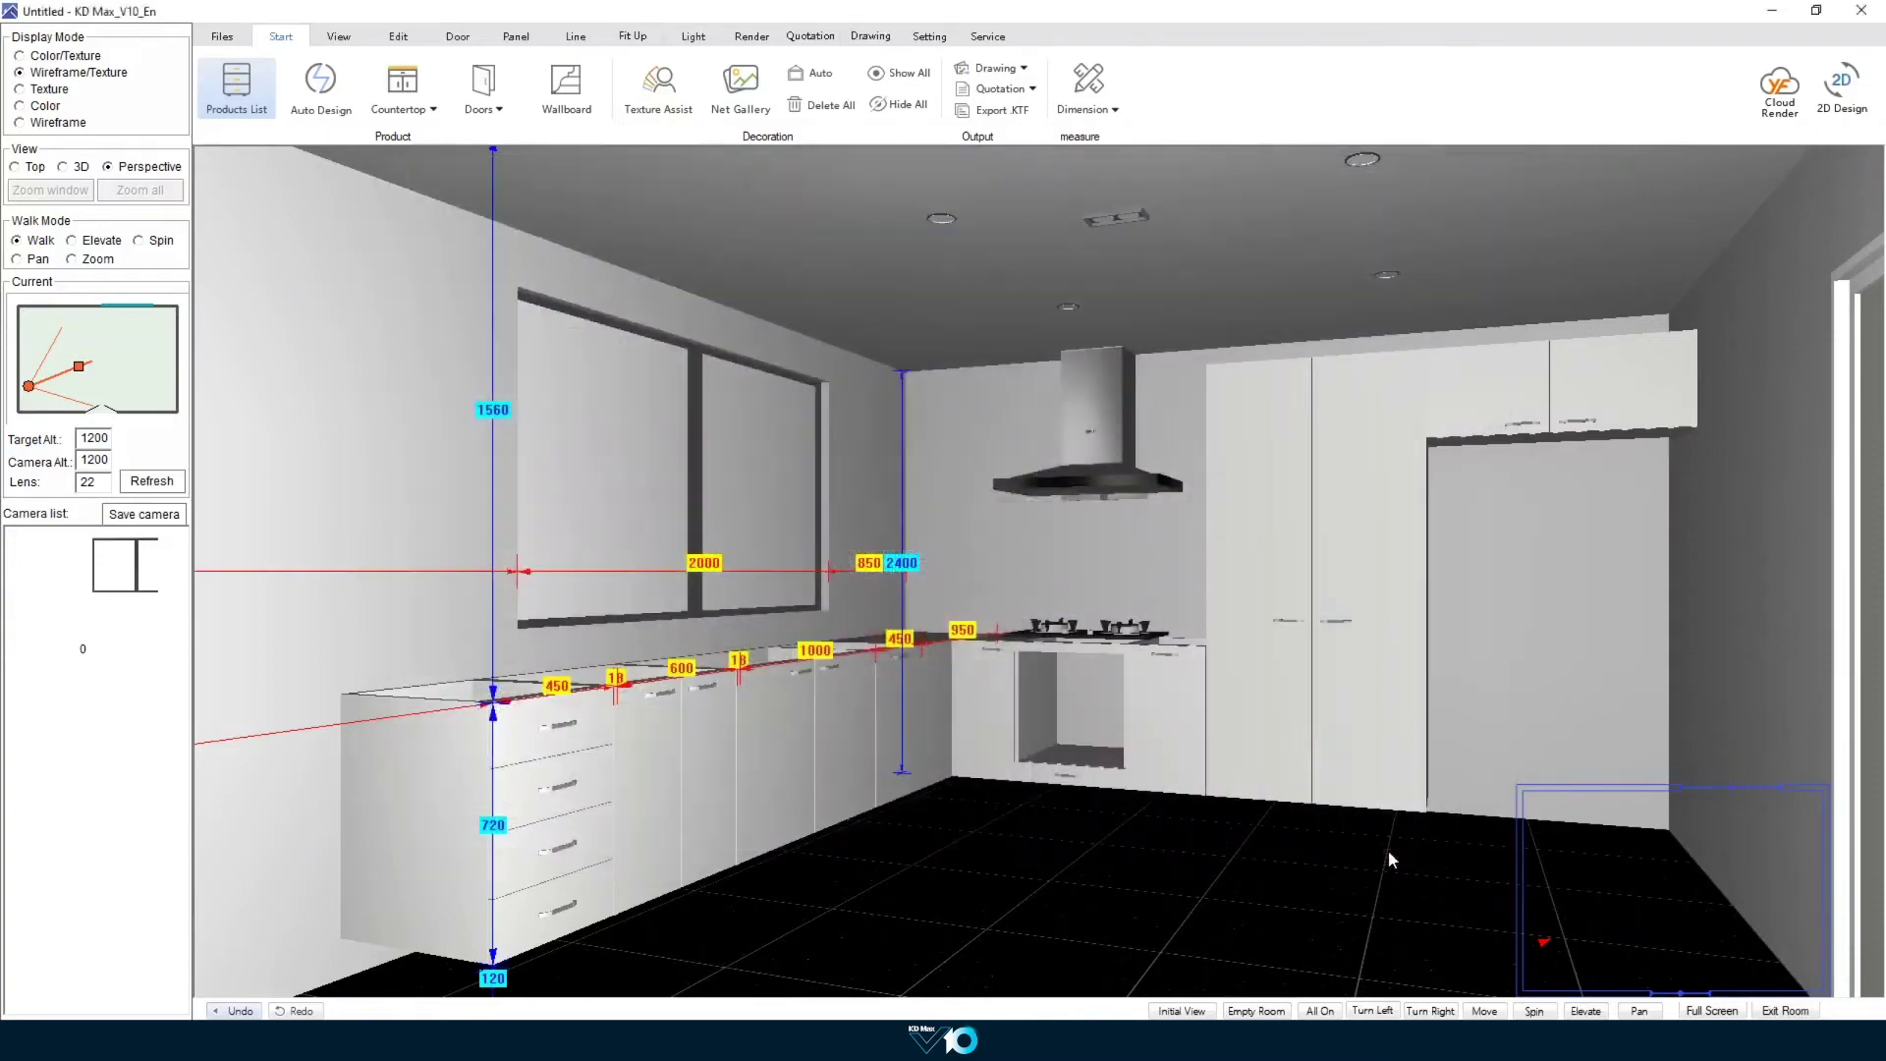
pyautogui.click(941, 617)
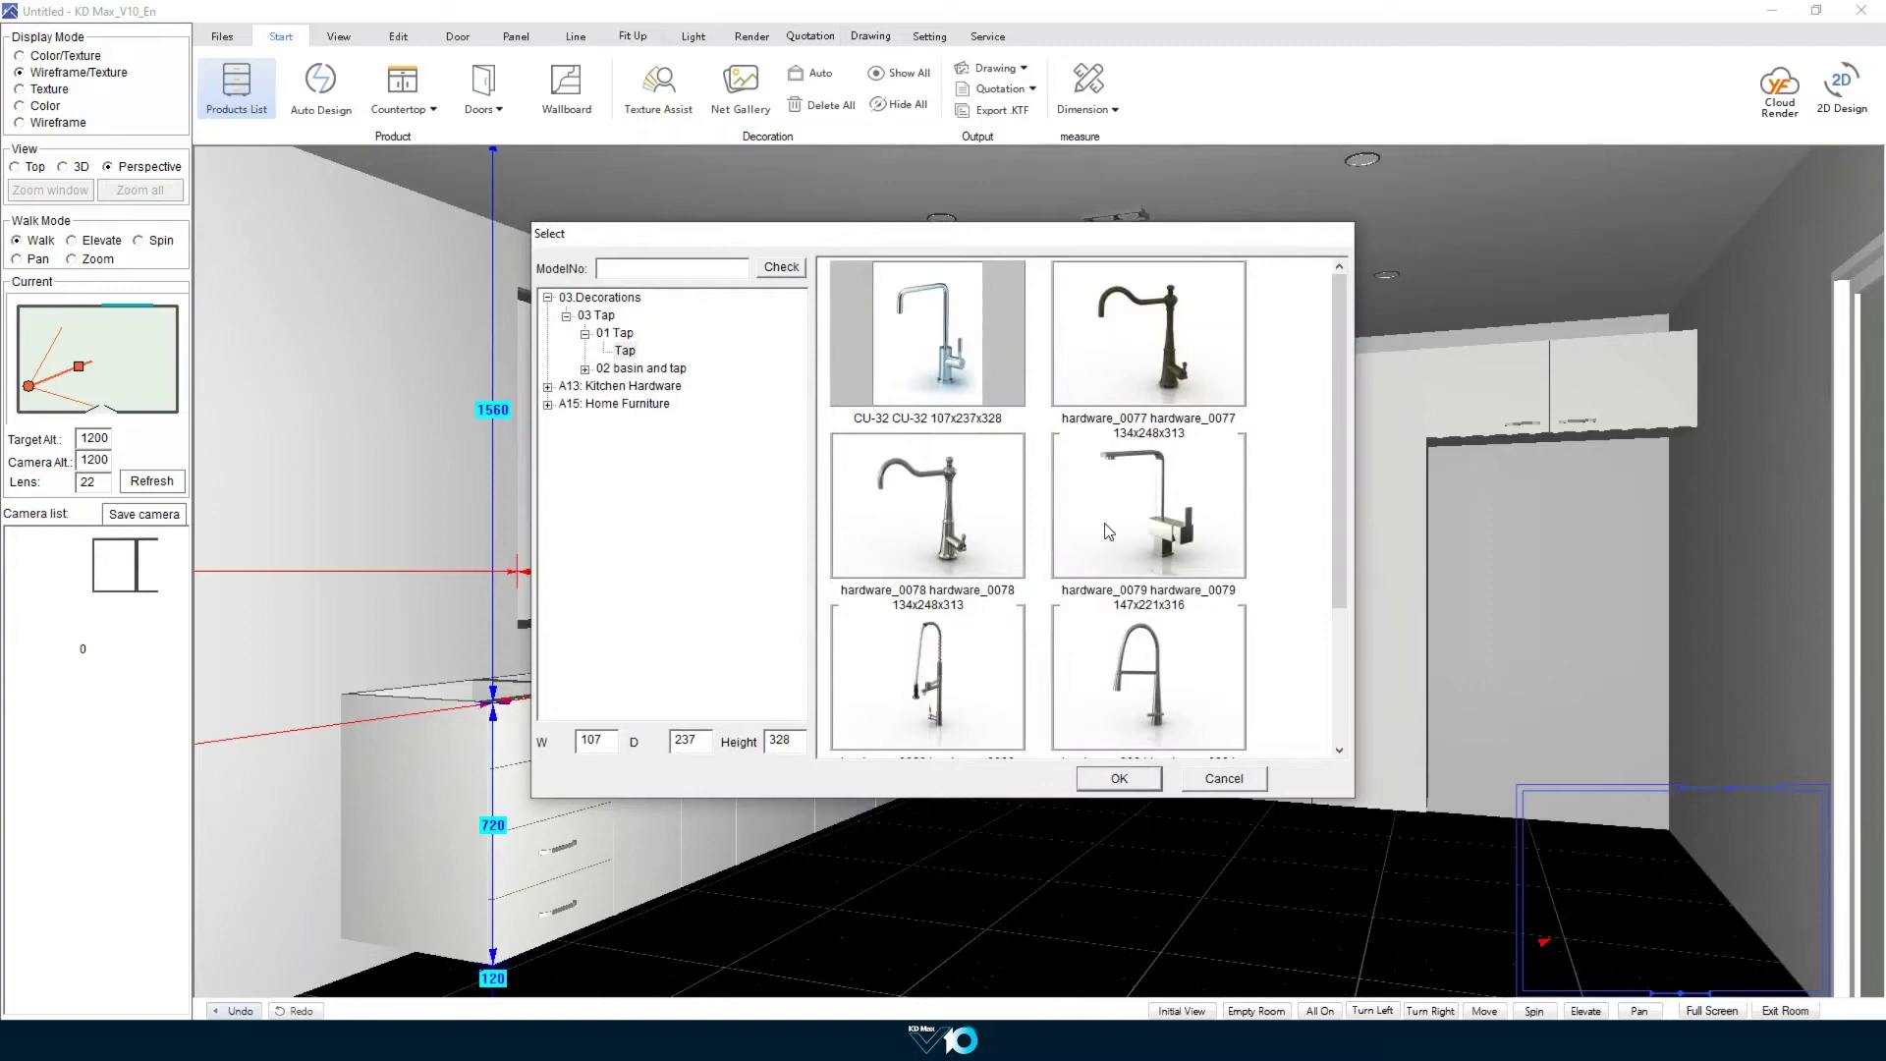
pyautogui.click(960, 363)
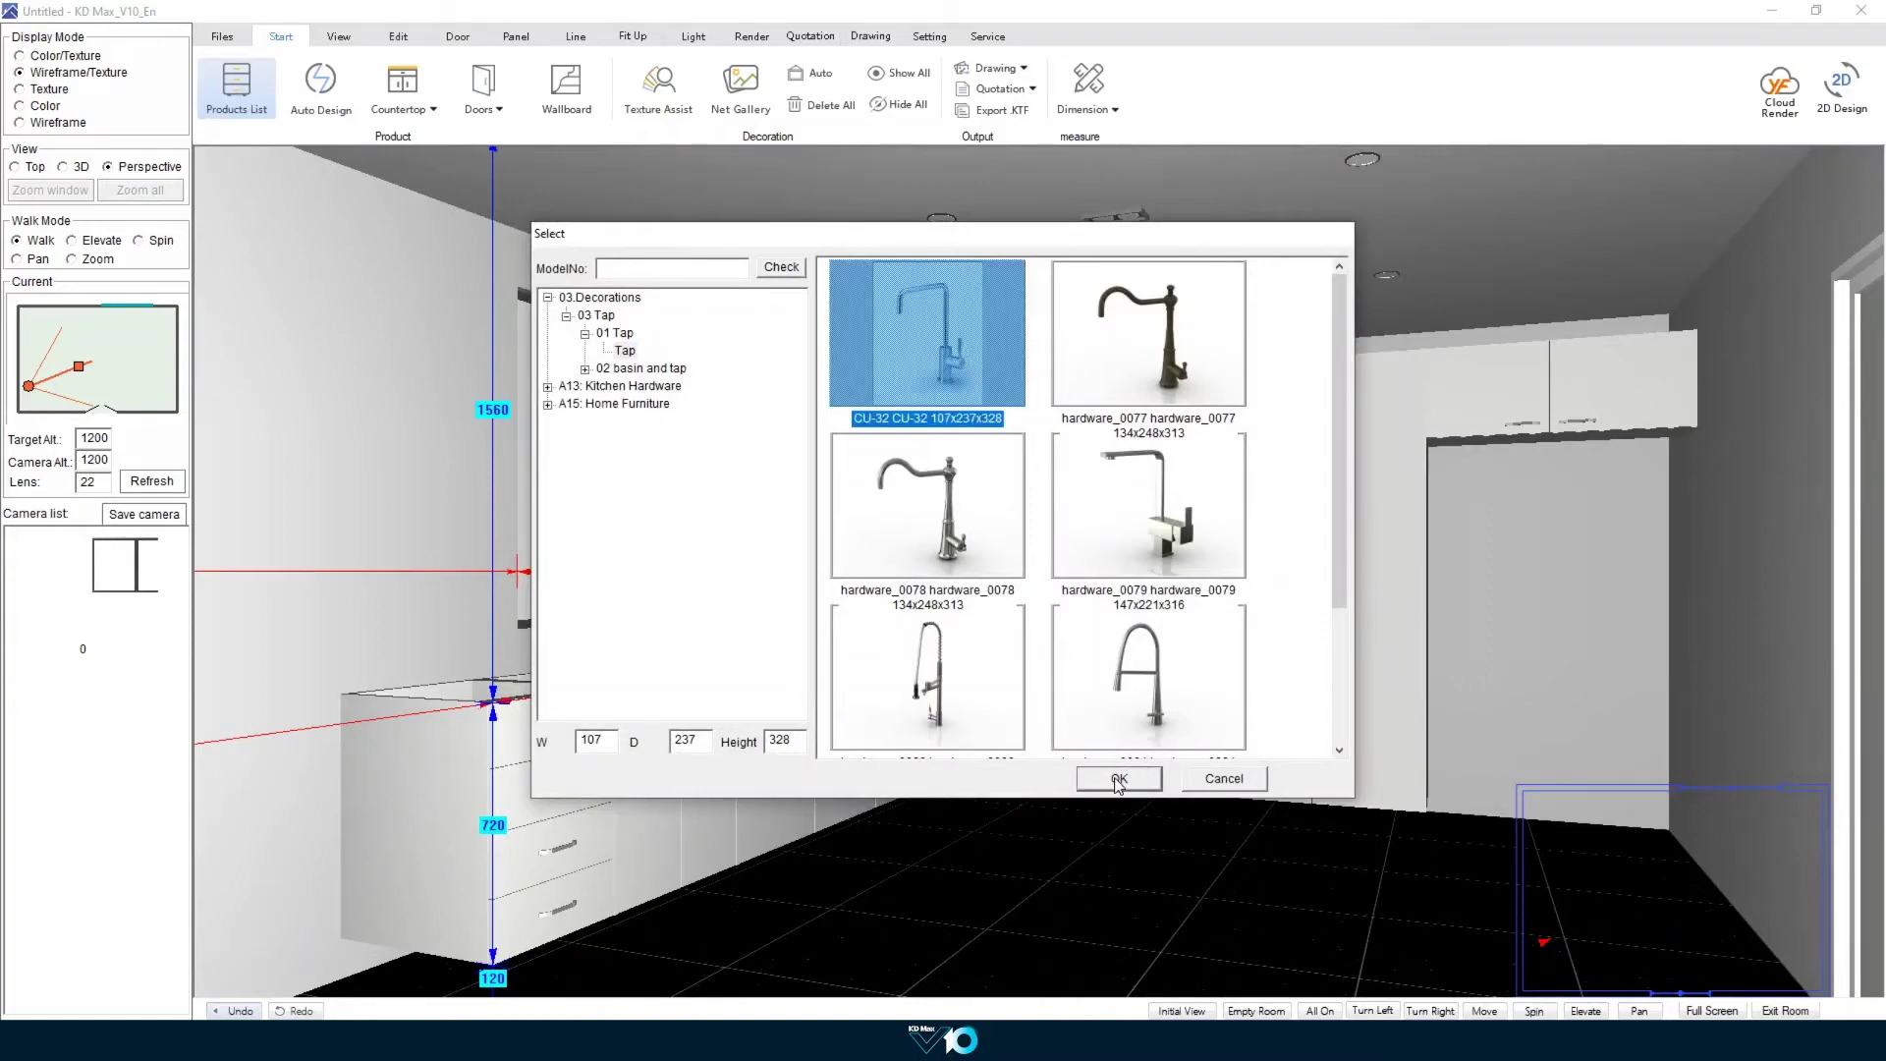
pyautogui.click(1118, 779)
pyautogui.click(940, 658)
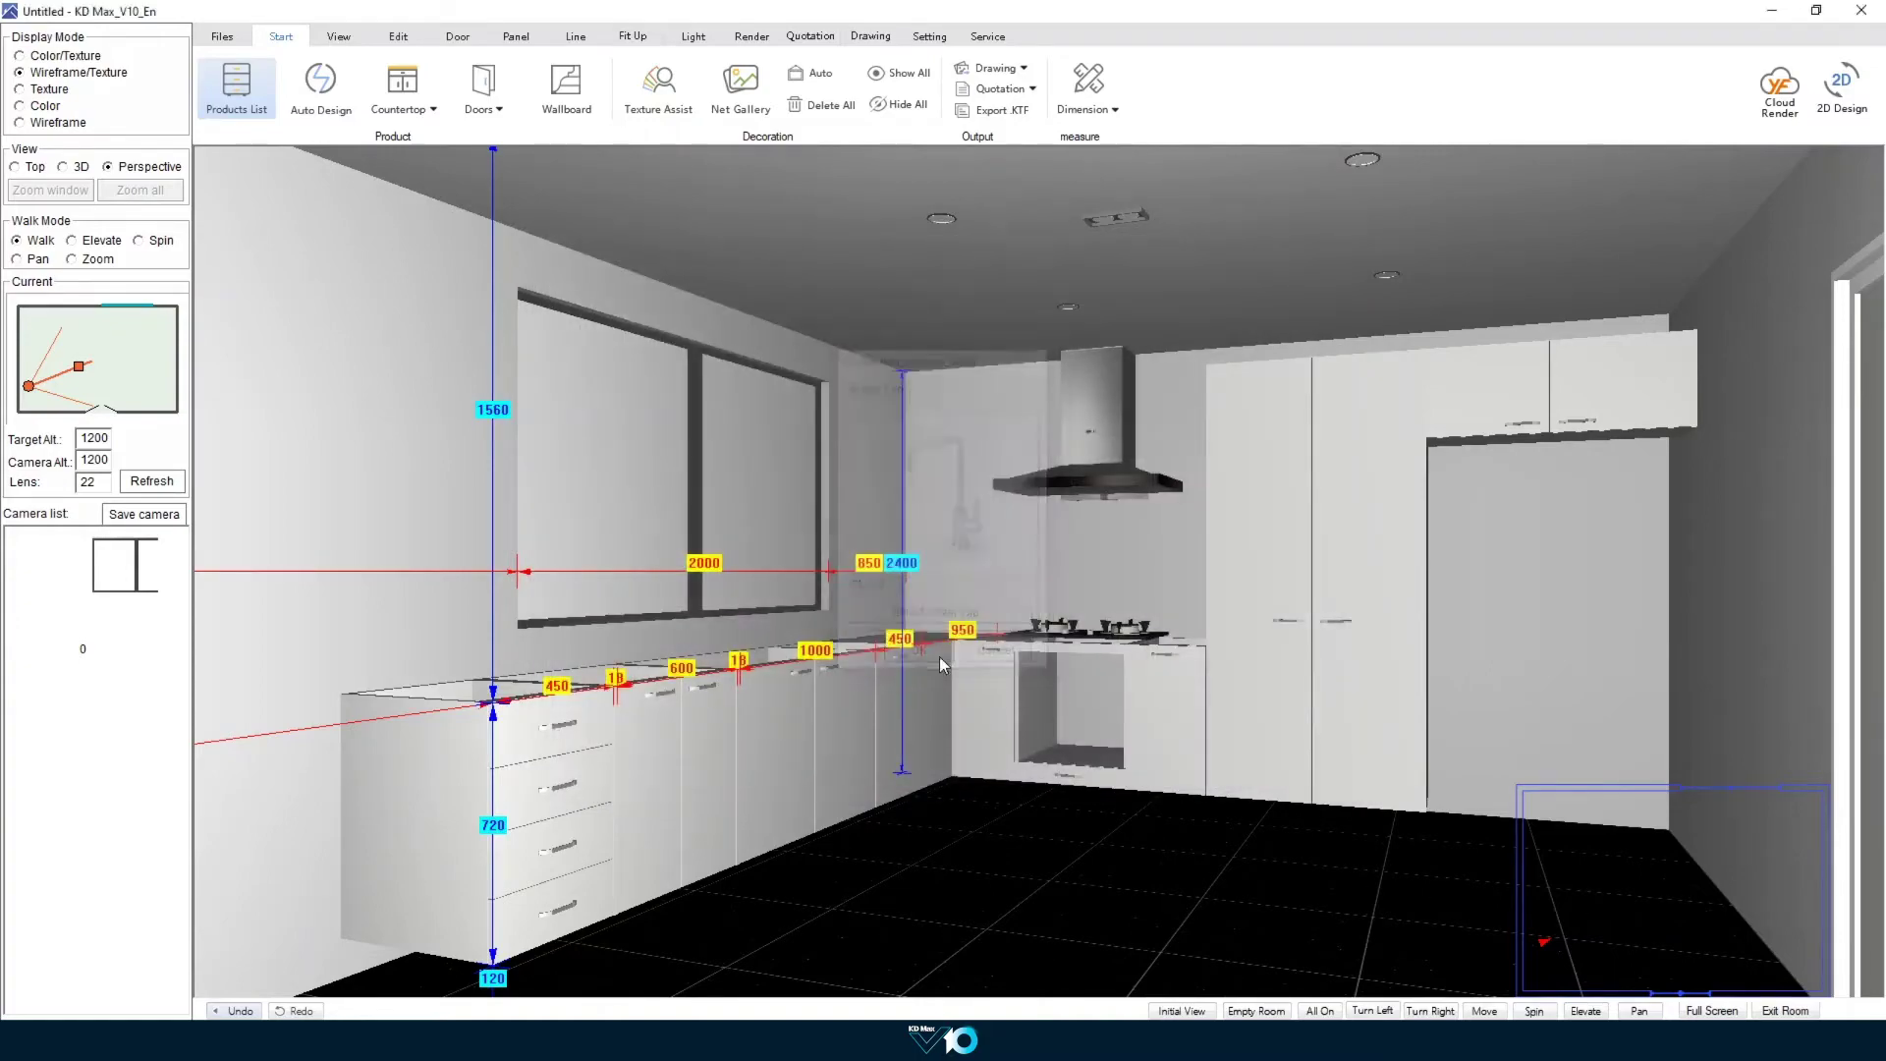
# Step: Position the sink on the base unit 60 from the front and 150 from the right
pyautogui.click(821, 693)
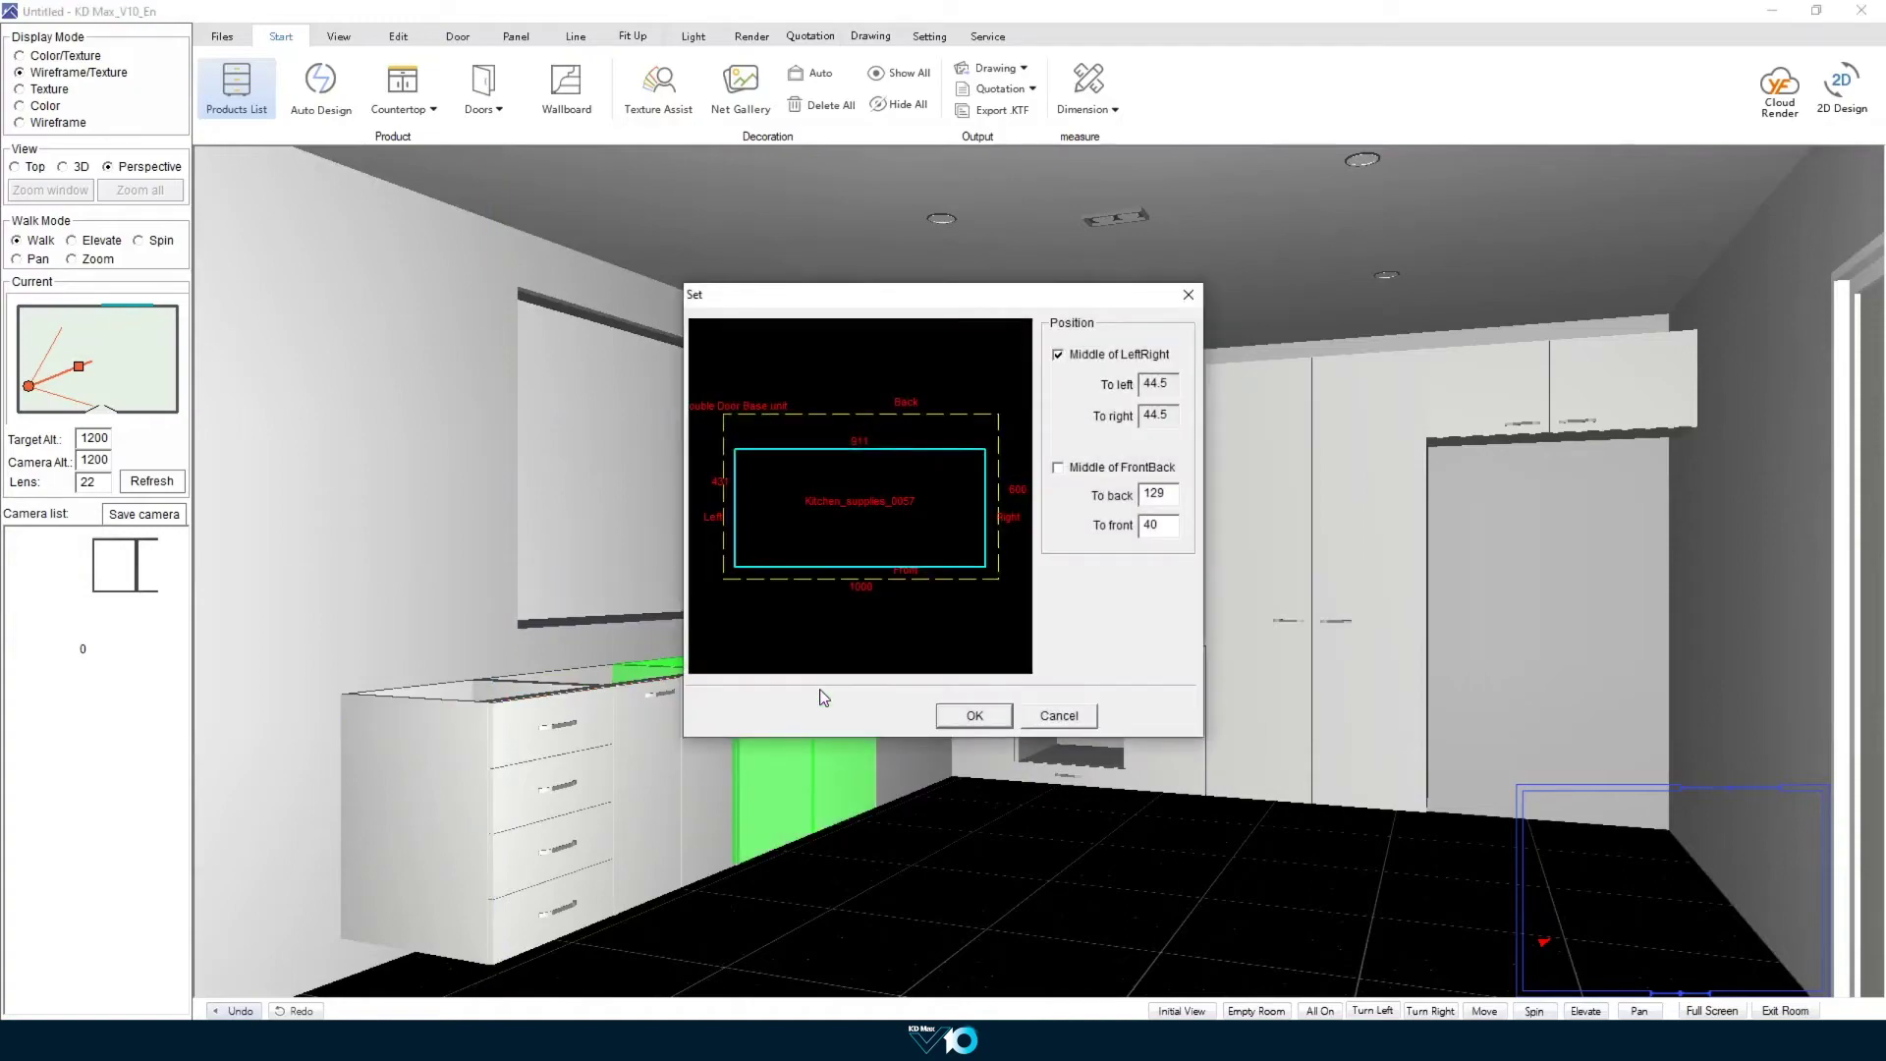
pyautogui.click(1099, 470)
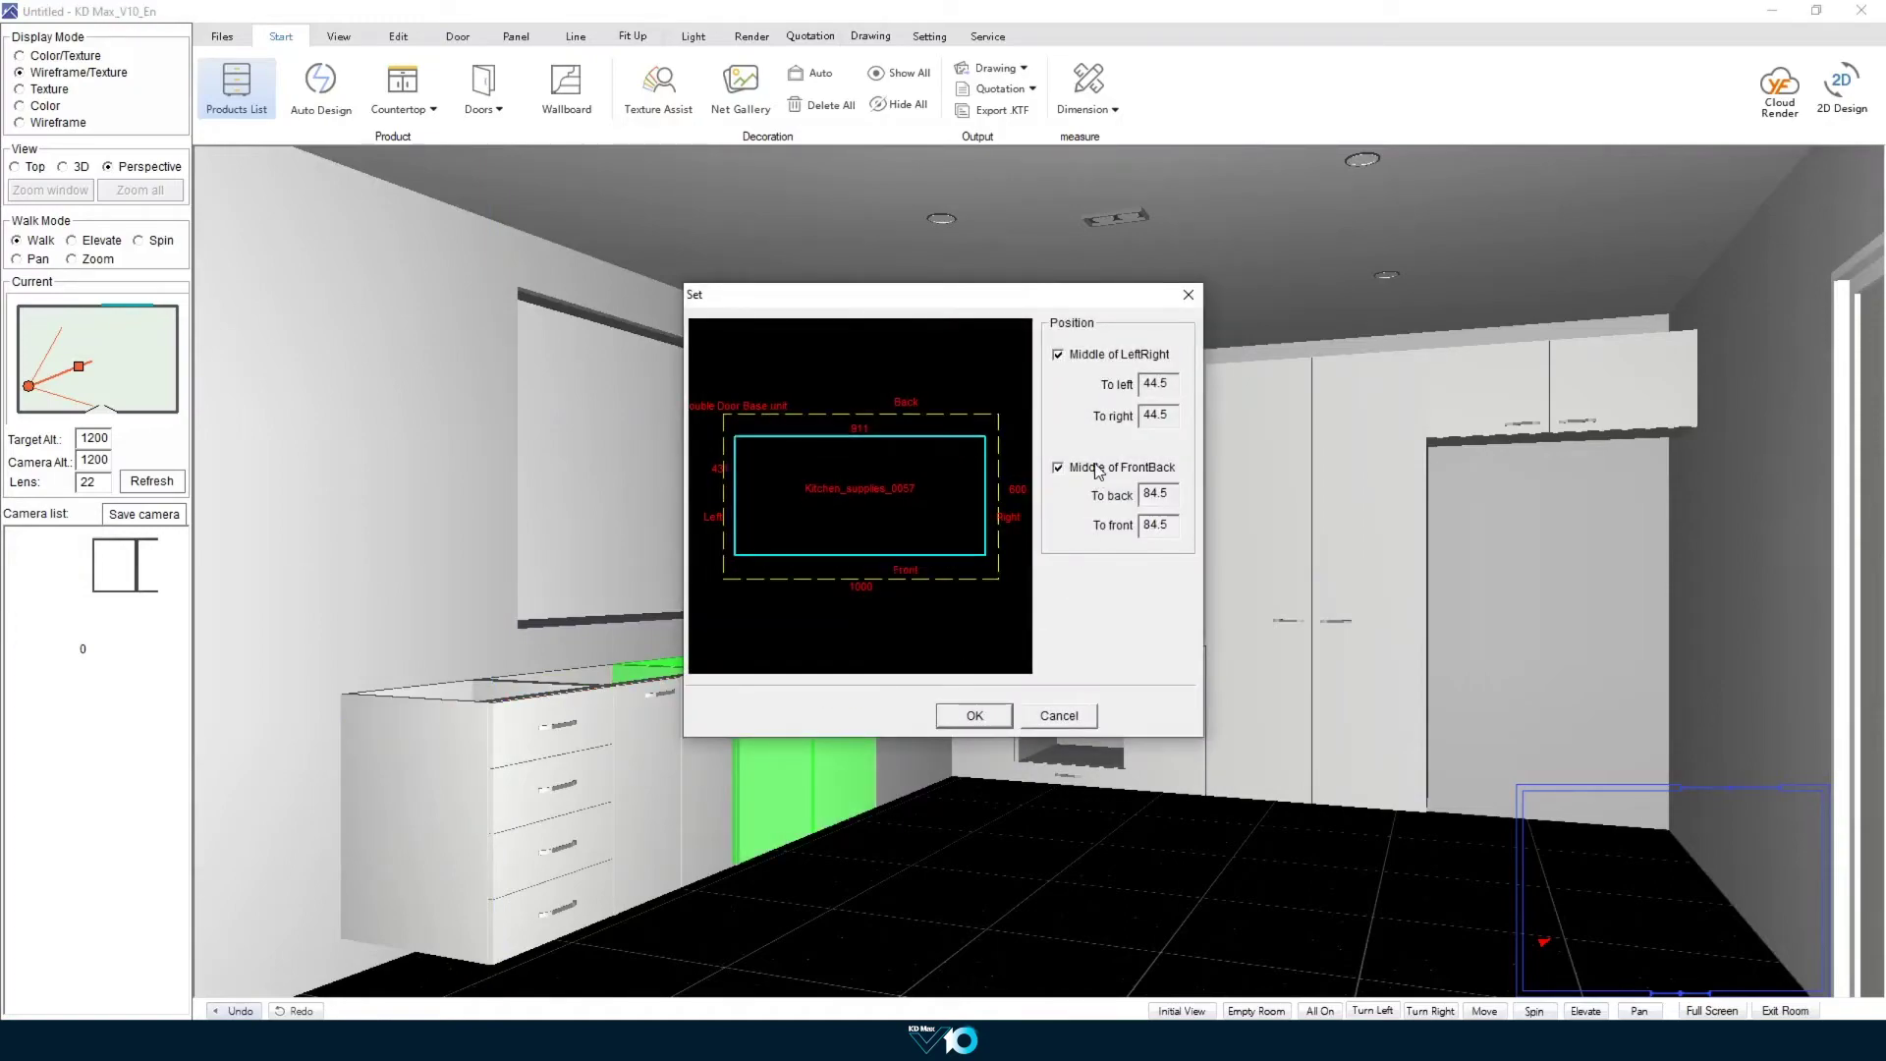
pyautogui.click(1099, 477)
pyautogui.write('60')
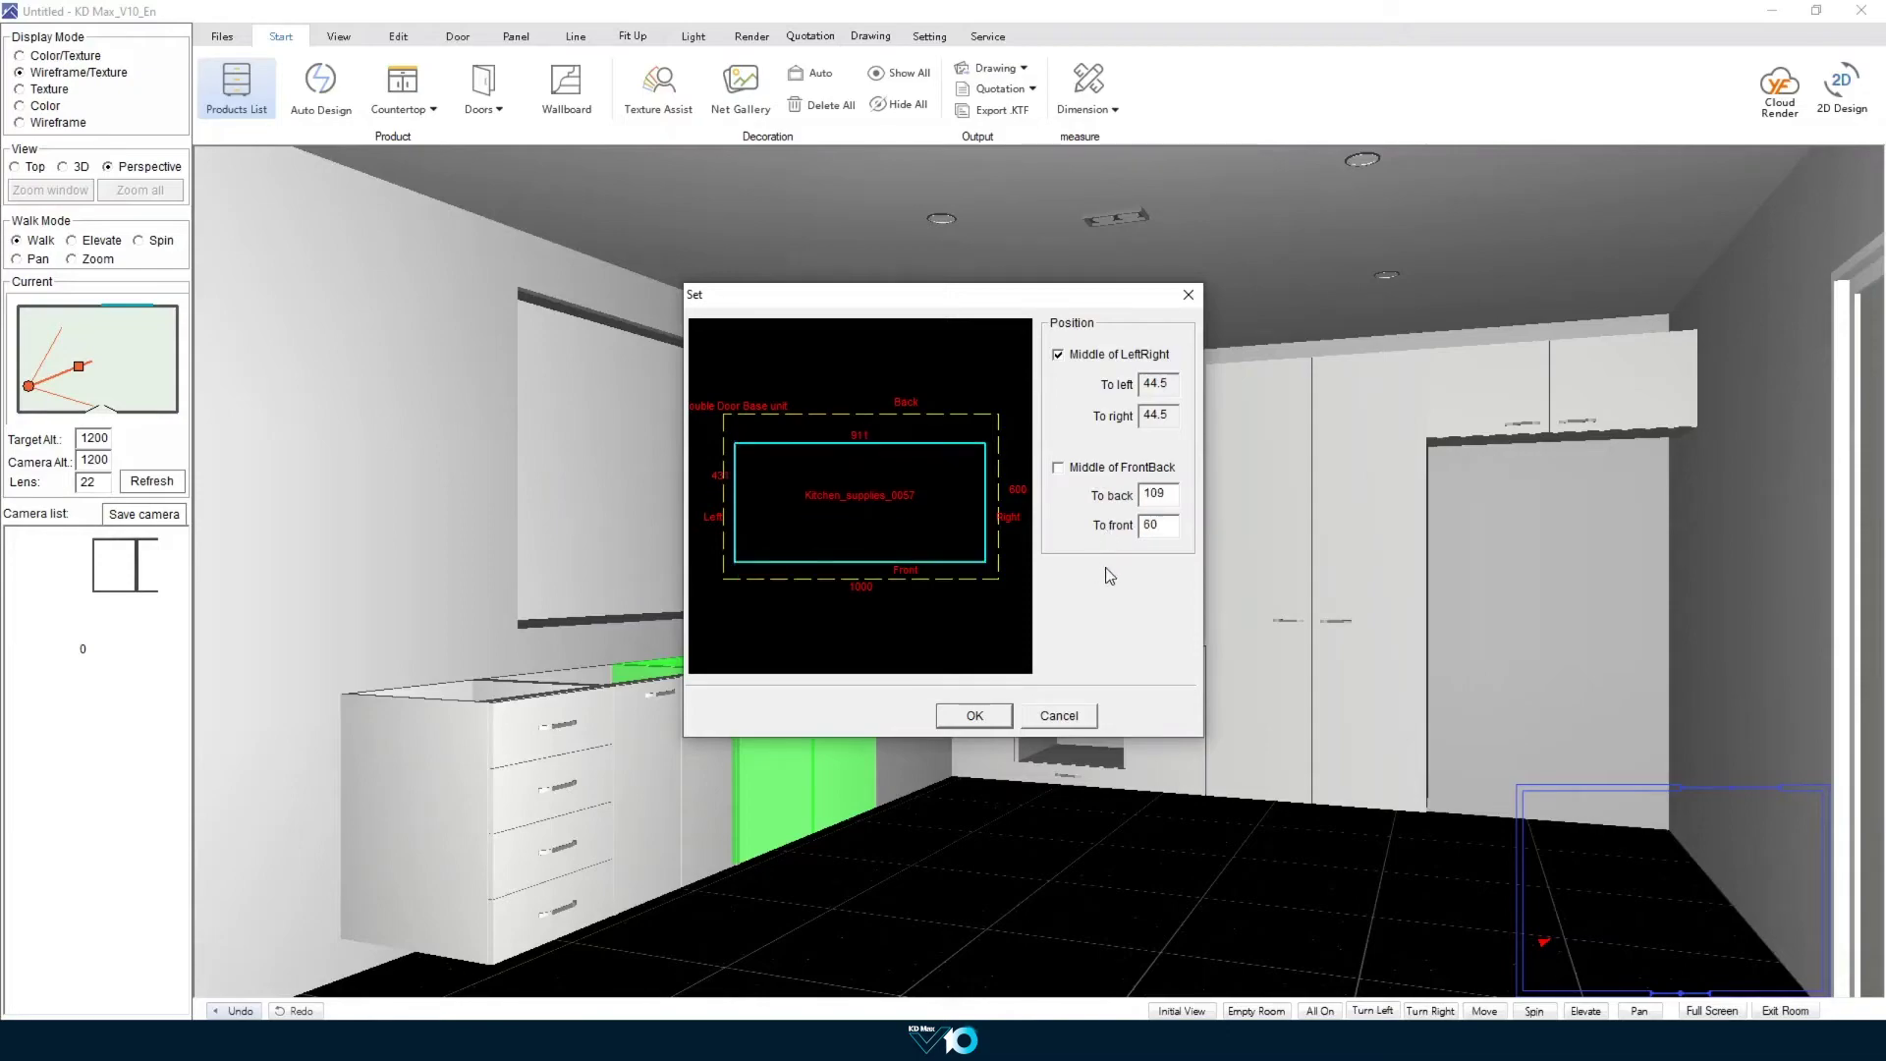
pyautogui.click(1081, 359)
pyautogui.moveTo(1177, 414); pyautogui.dragTo(1123, 422)
pyautogui.write('0')
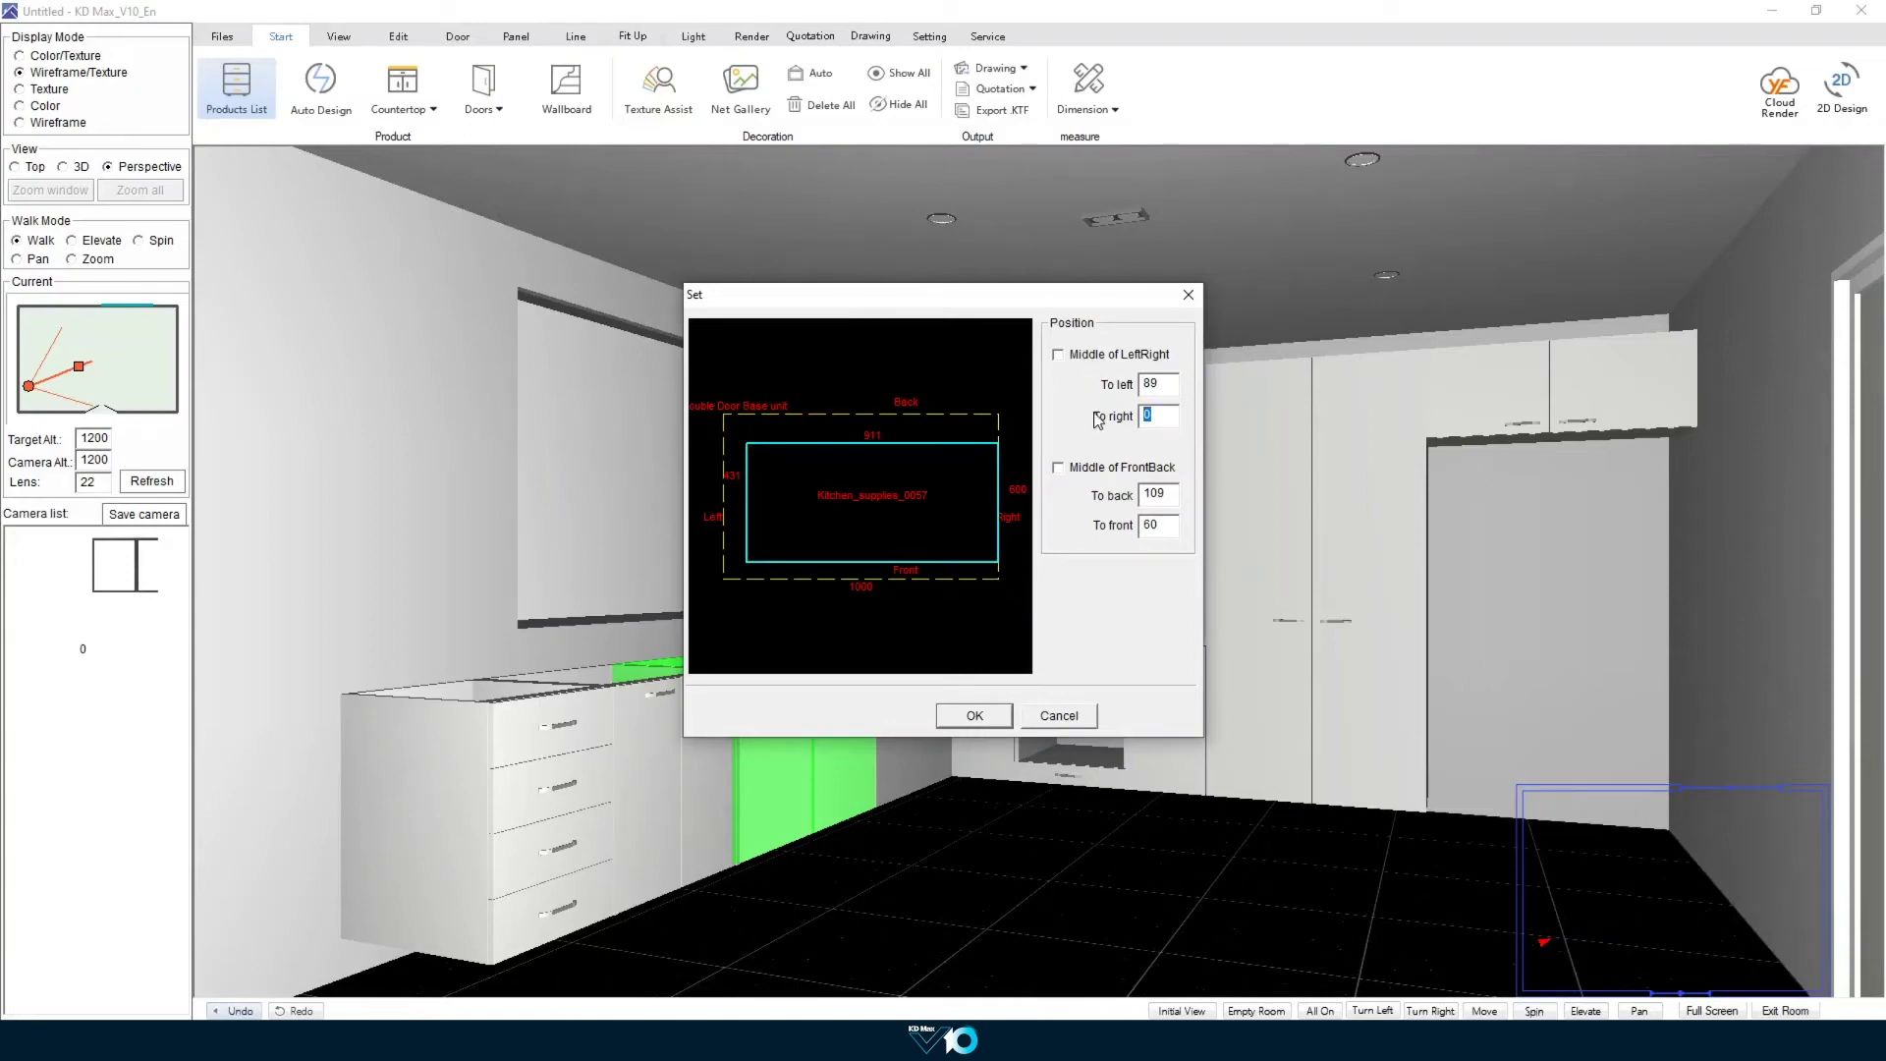
pyautogui.write('150')
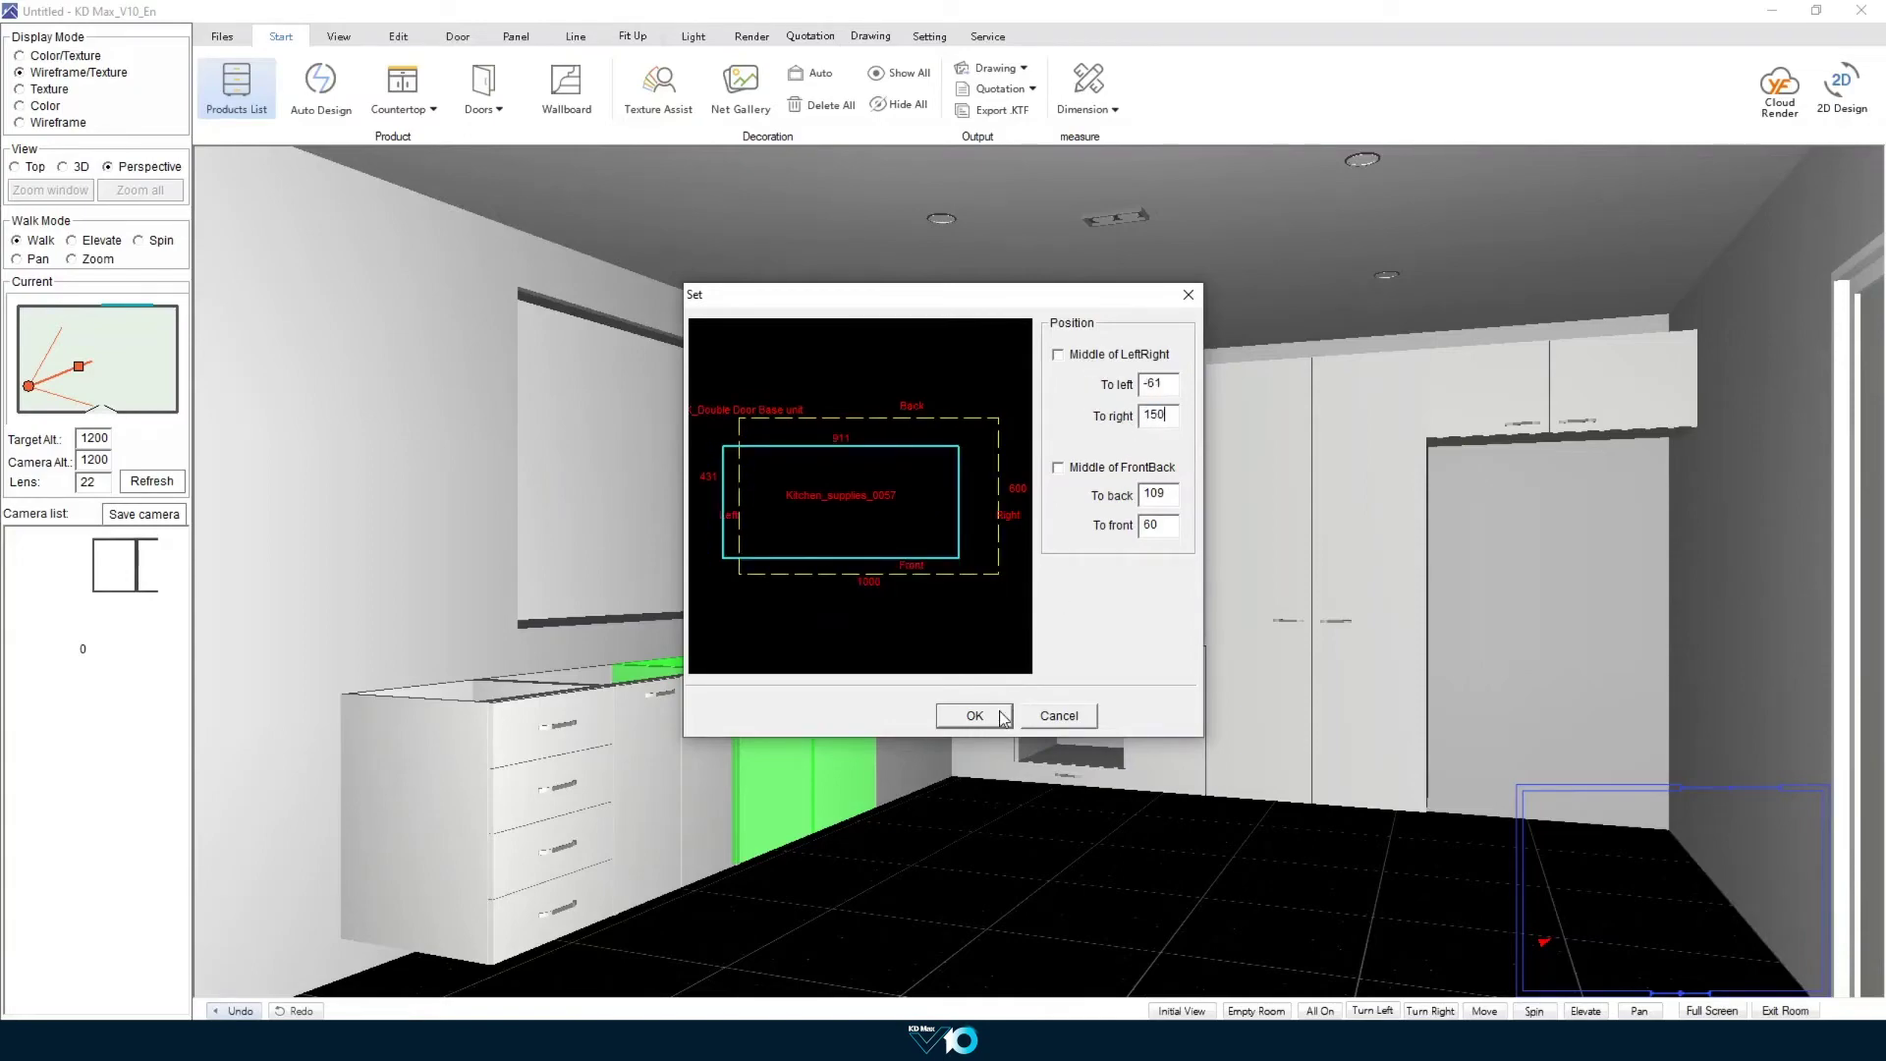
pyautogui.click(1000, 718)
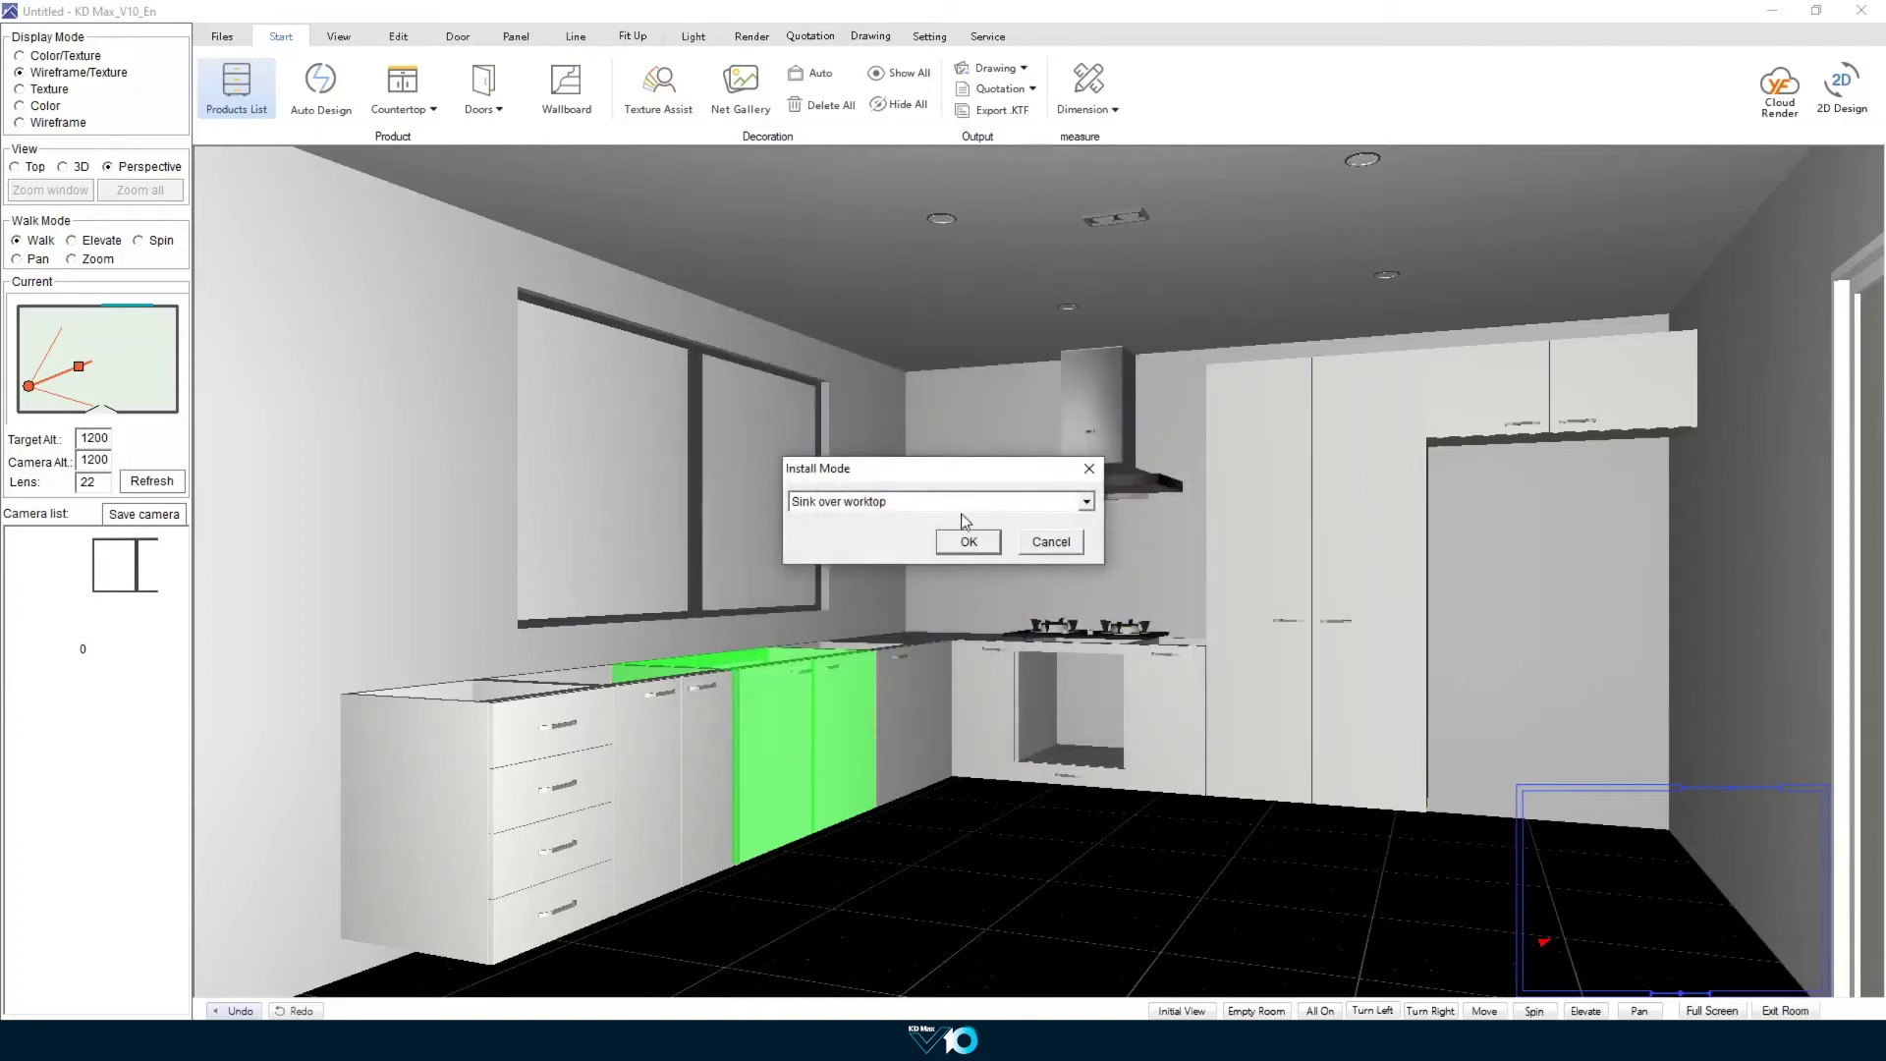
# Step: Install the sink over the worktop and mirror the sink and tap
pyautogui.click(985, 503)
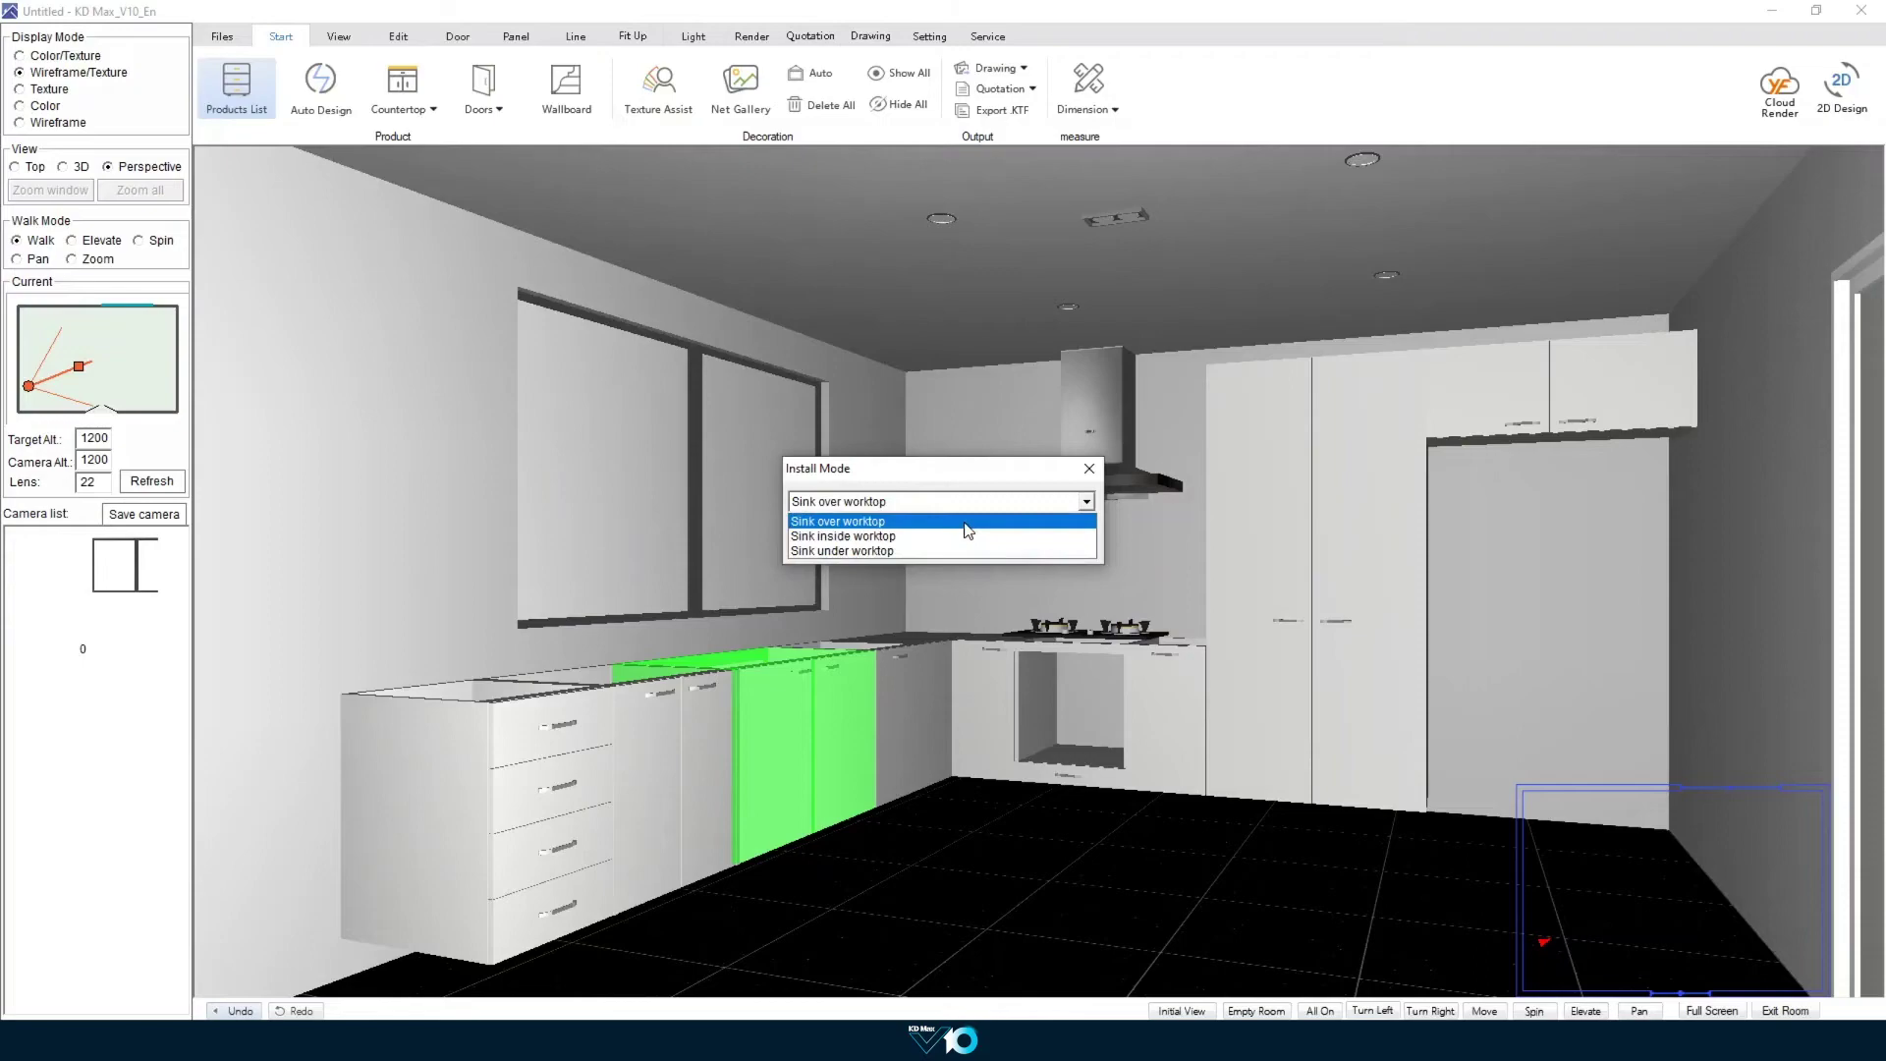
pyautogui.click(968, 522)
pyautogui.click(966, 544)
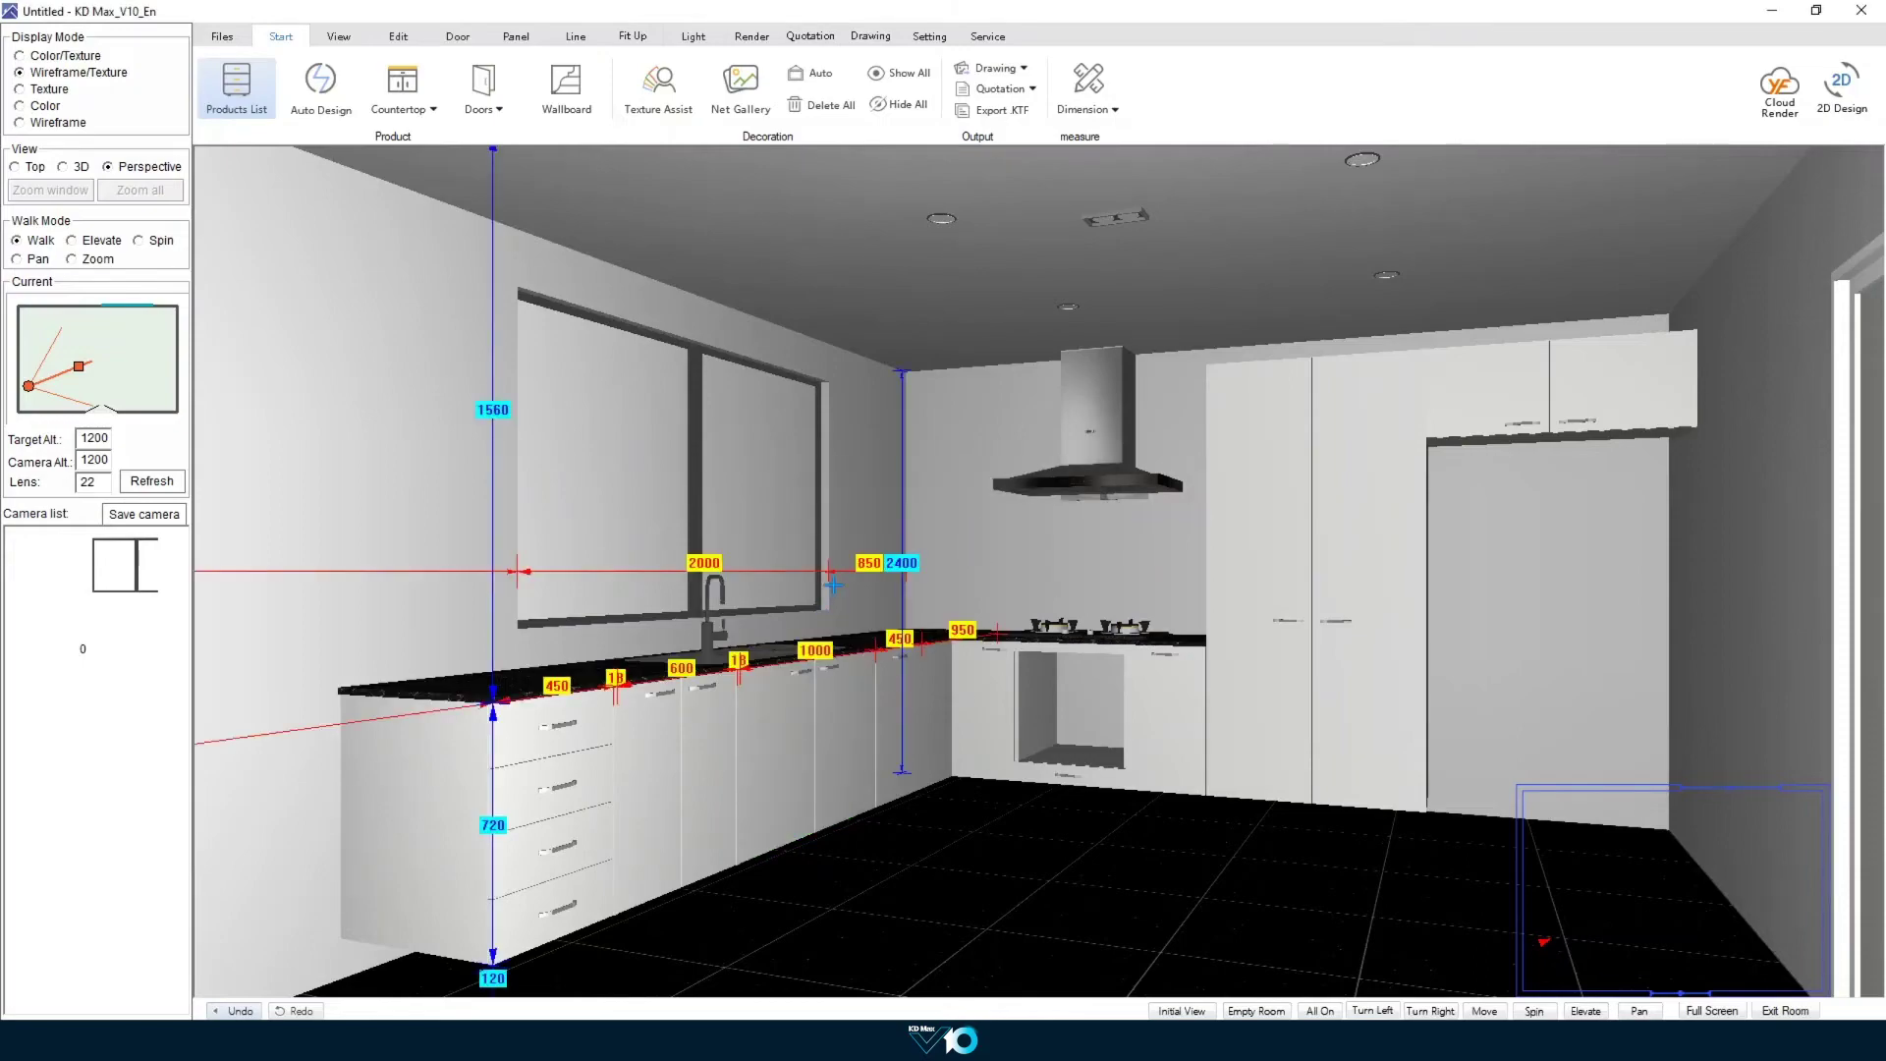
pyautogui.moveTo(833, 585); pyautogui.dragTo(1128, 748)
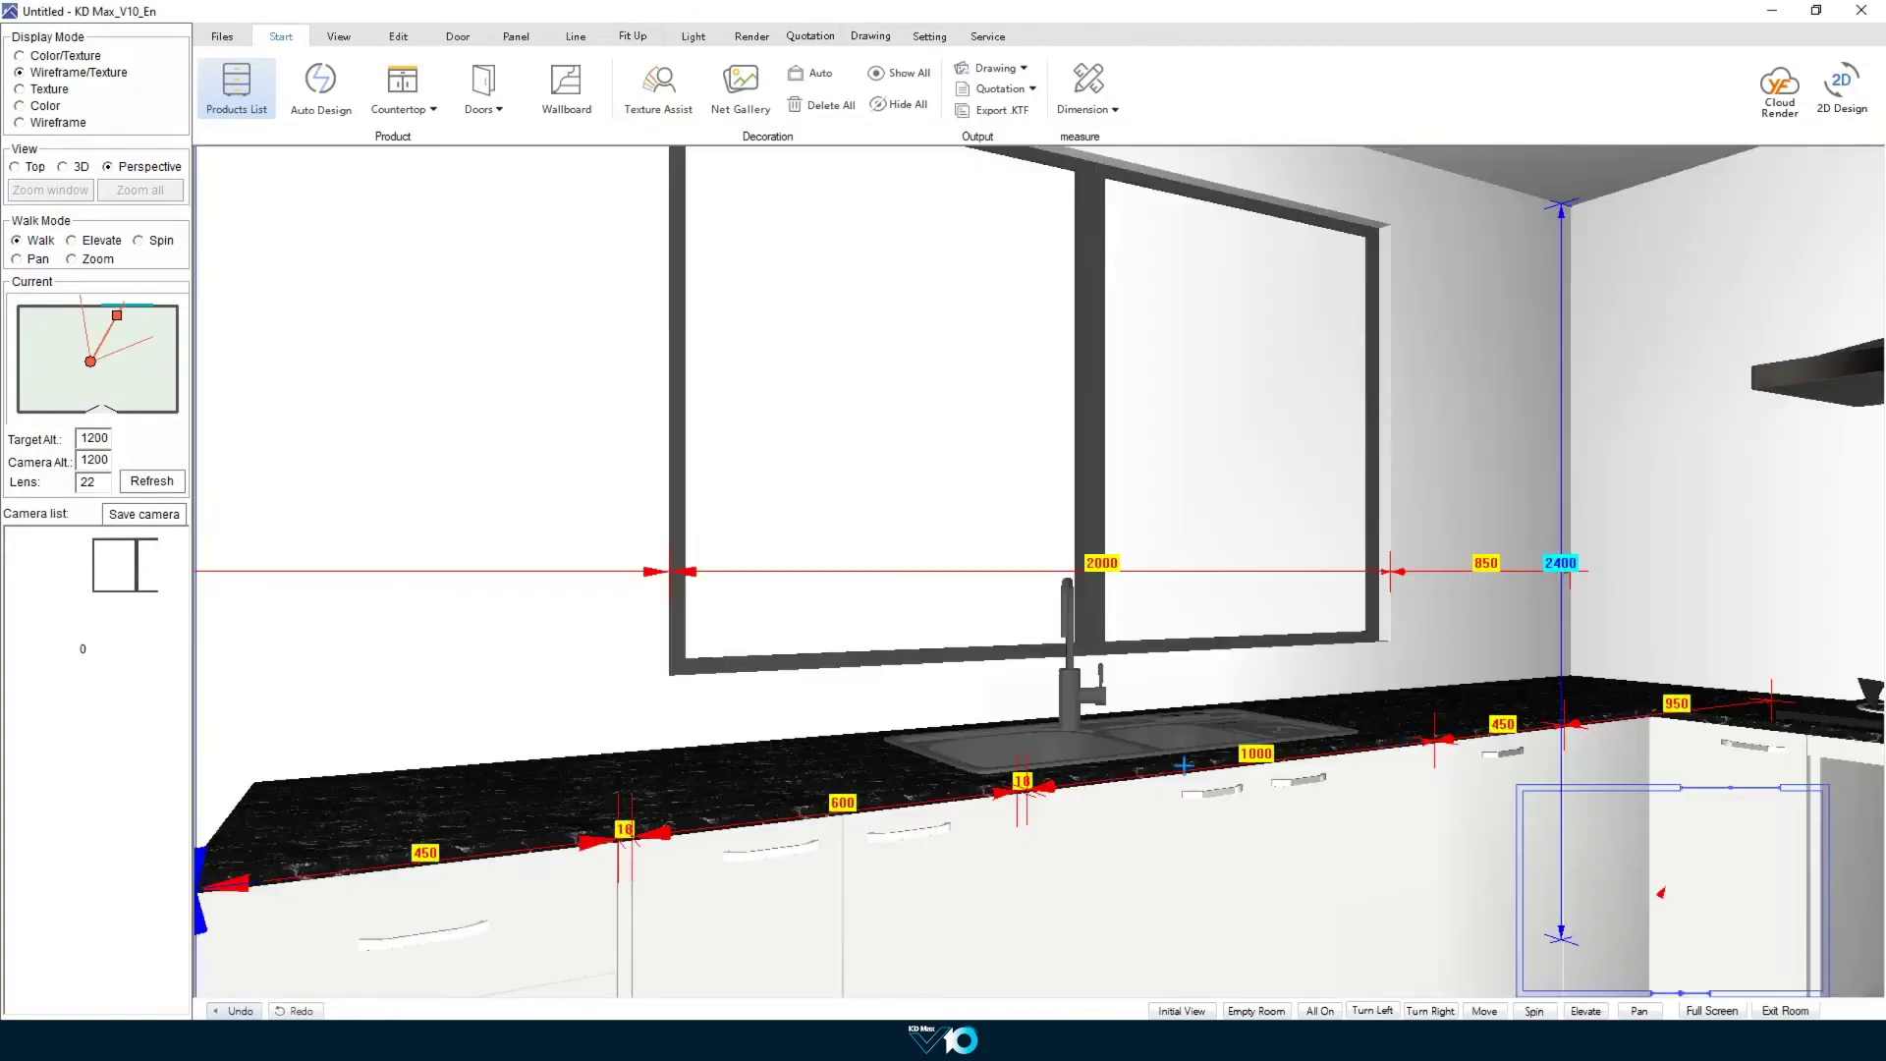
pyautogui.rightClick(1128, 747)
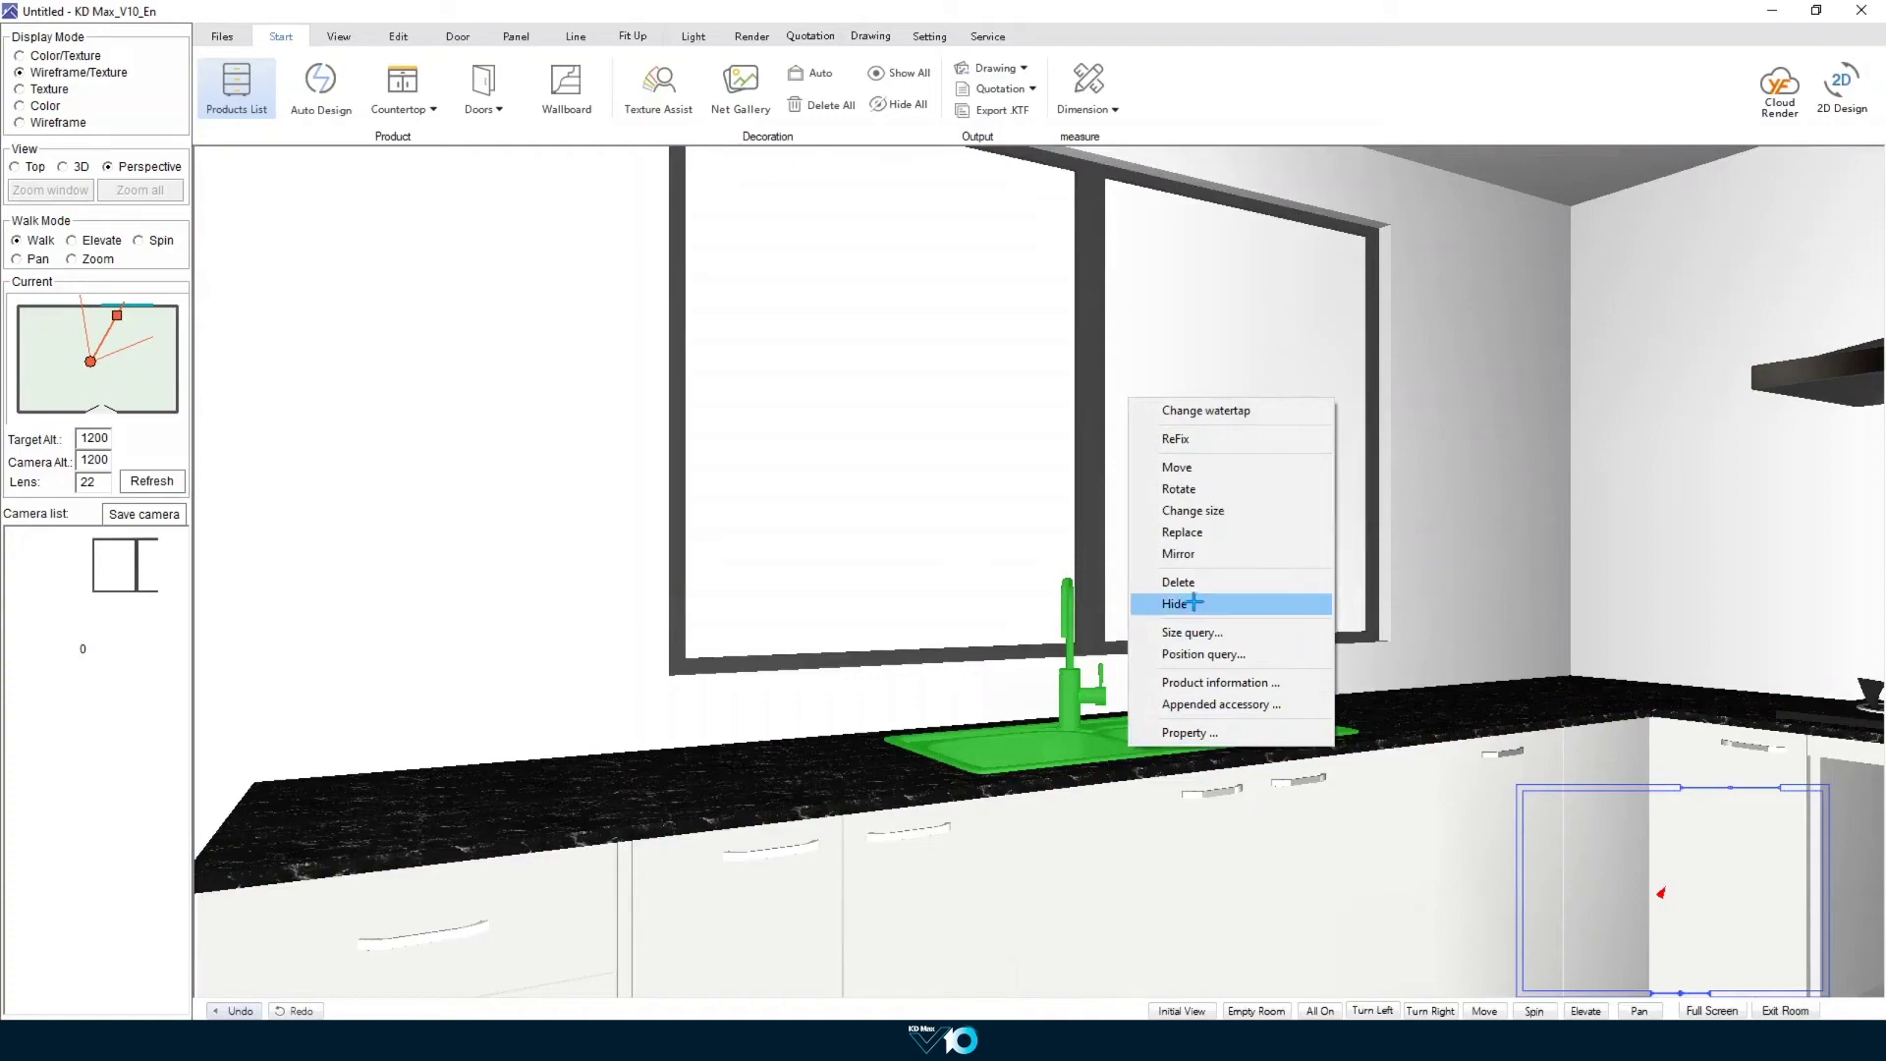
pyautogui.click(1179, 554)
# Step: Delete the 600 double-door base cabinet beside the drawer unit
pyautogui.moveTo(1170, 619); pyautogui.dragTo(1032, 758)
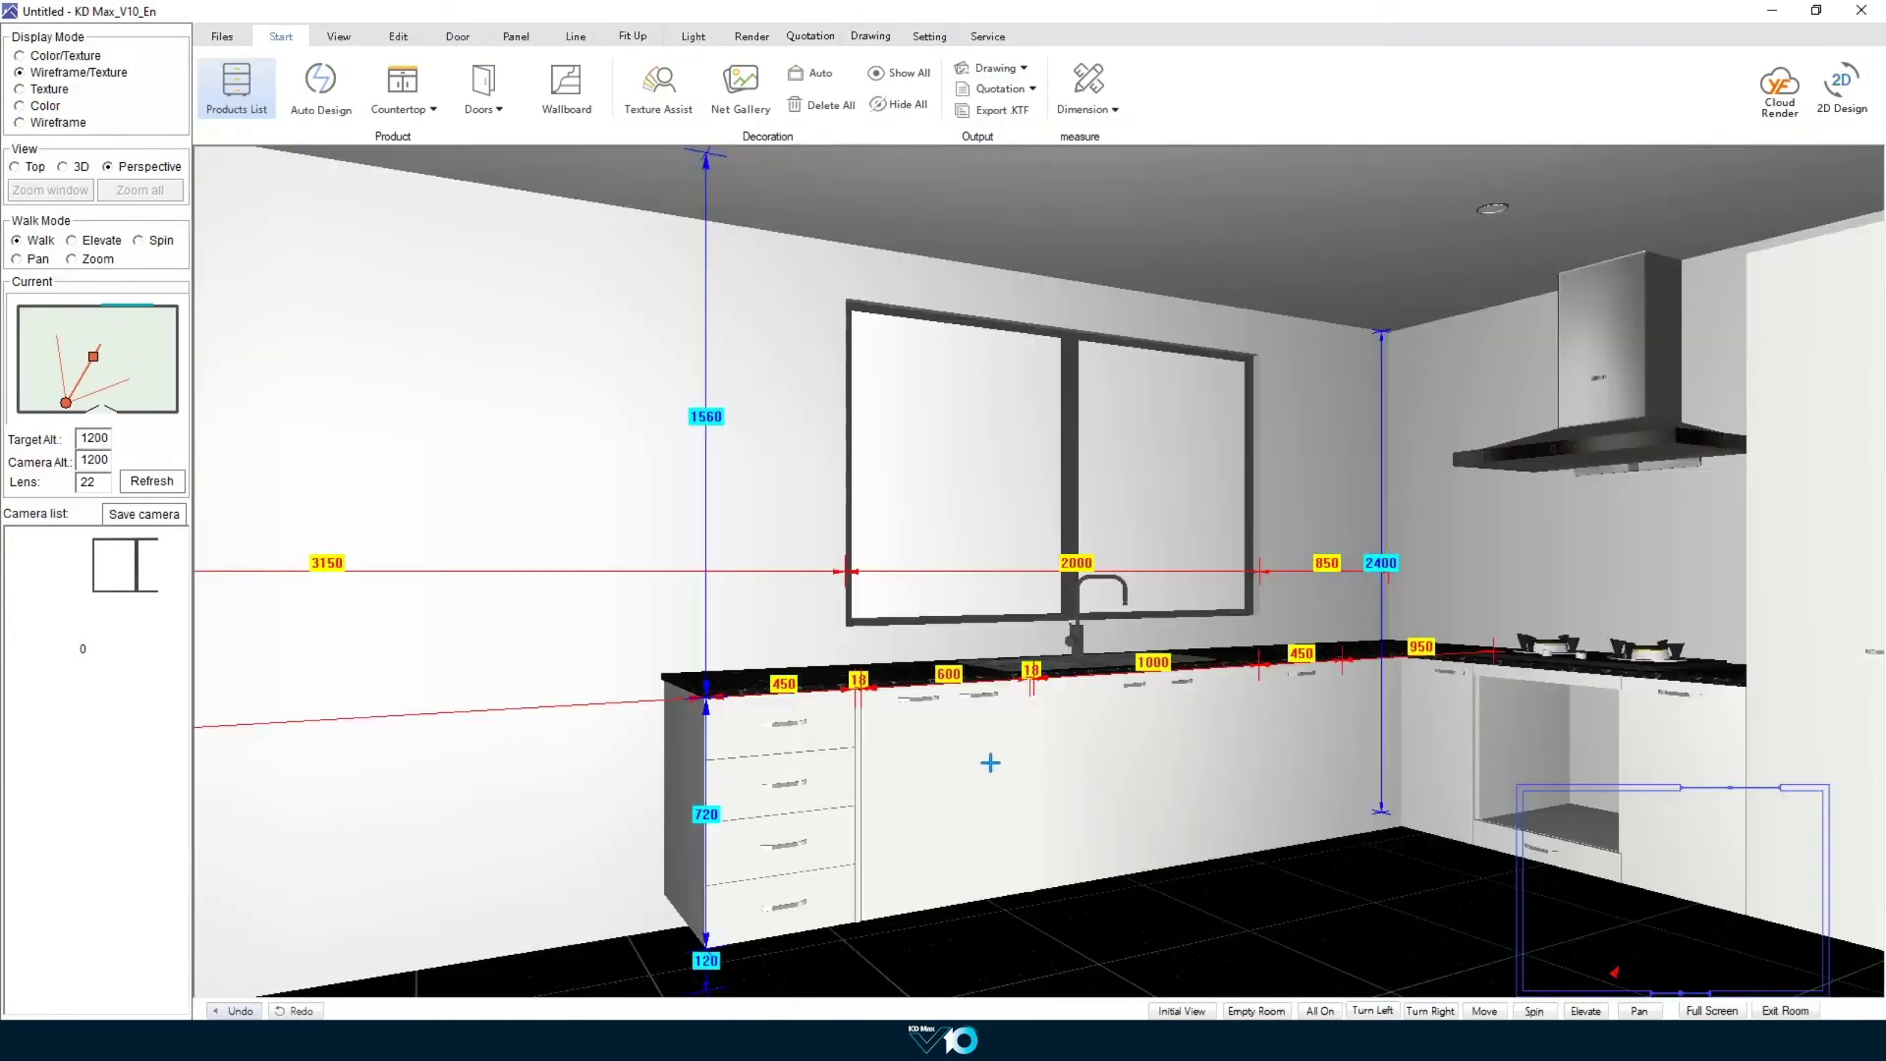
pyautogui.rightClick(991, 763)
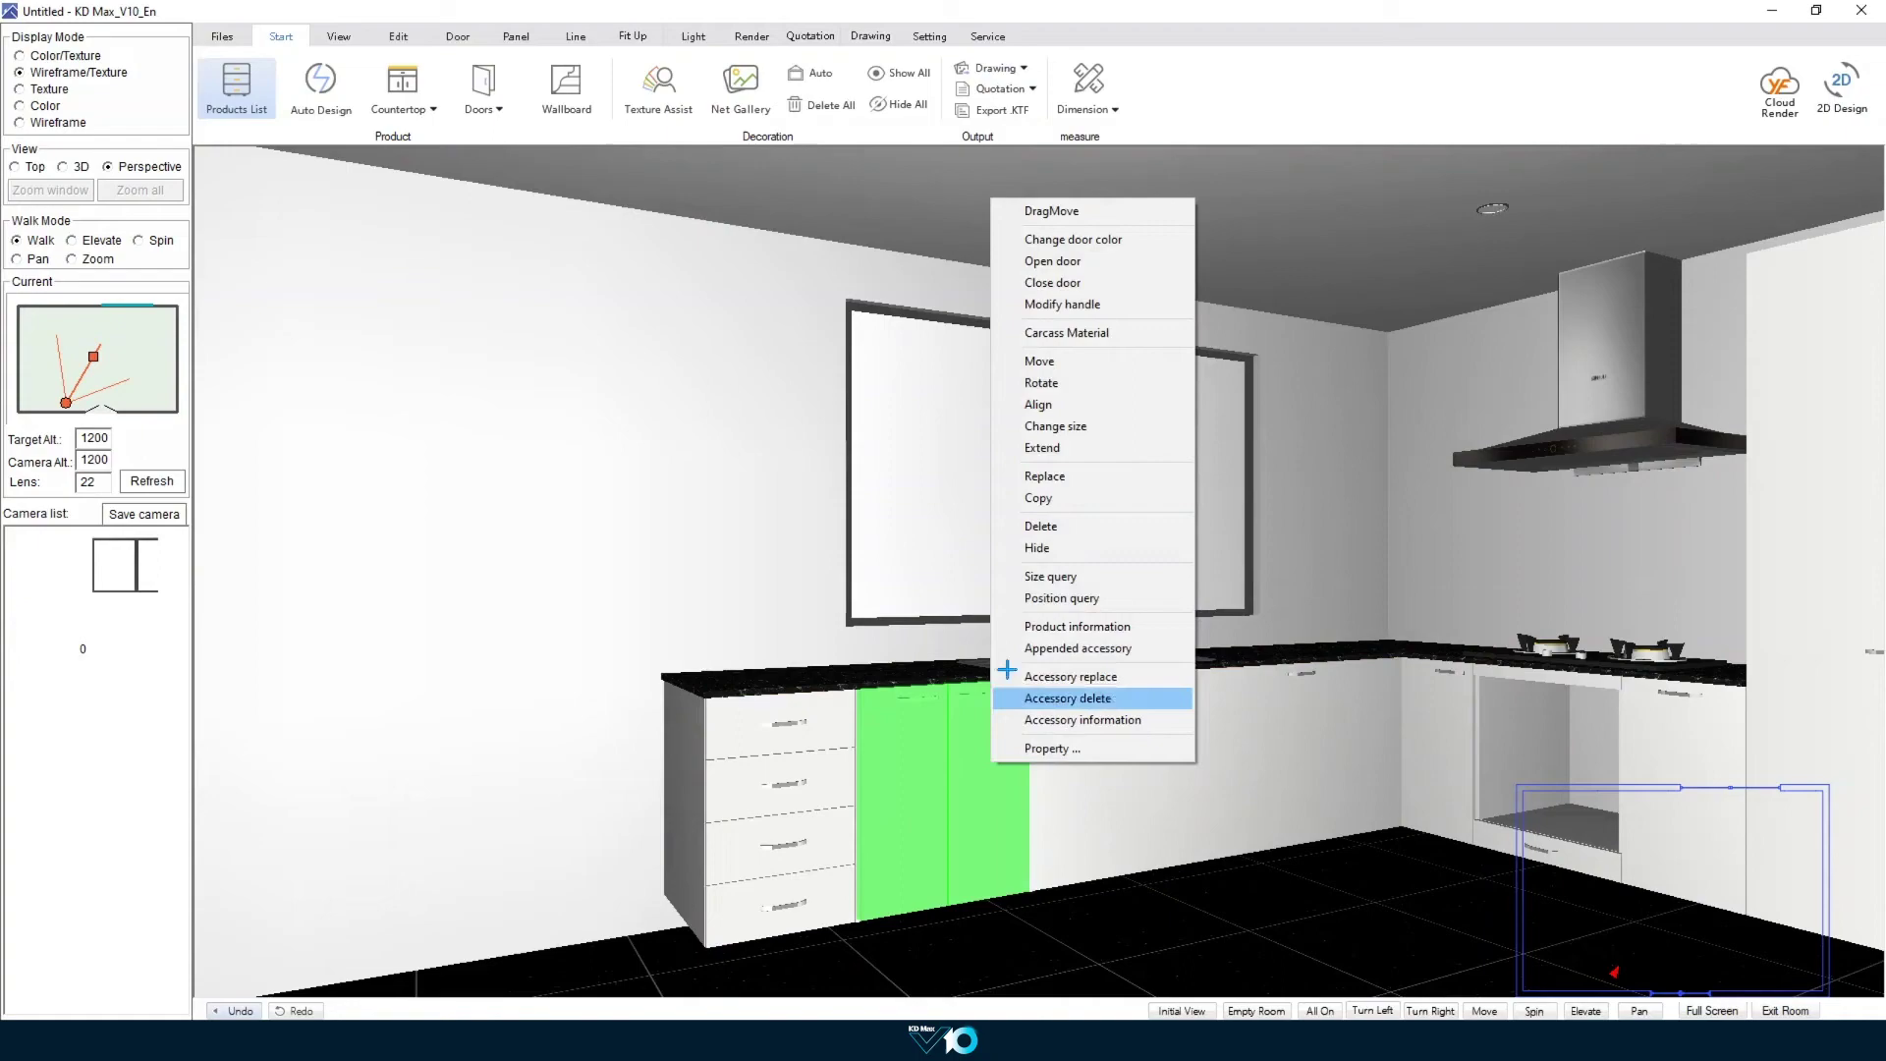
pyautogui.click(1067, 532)
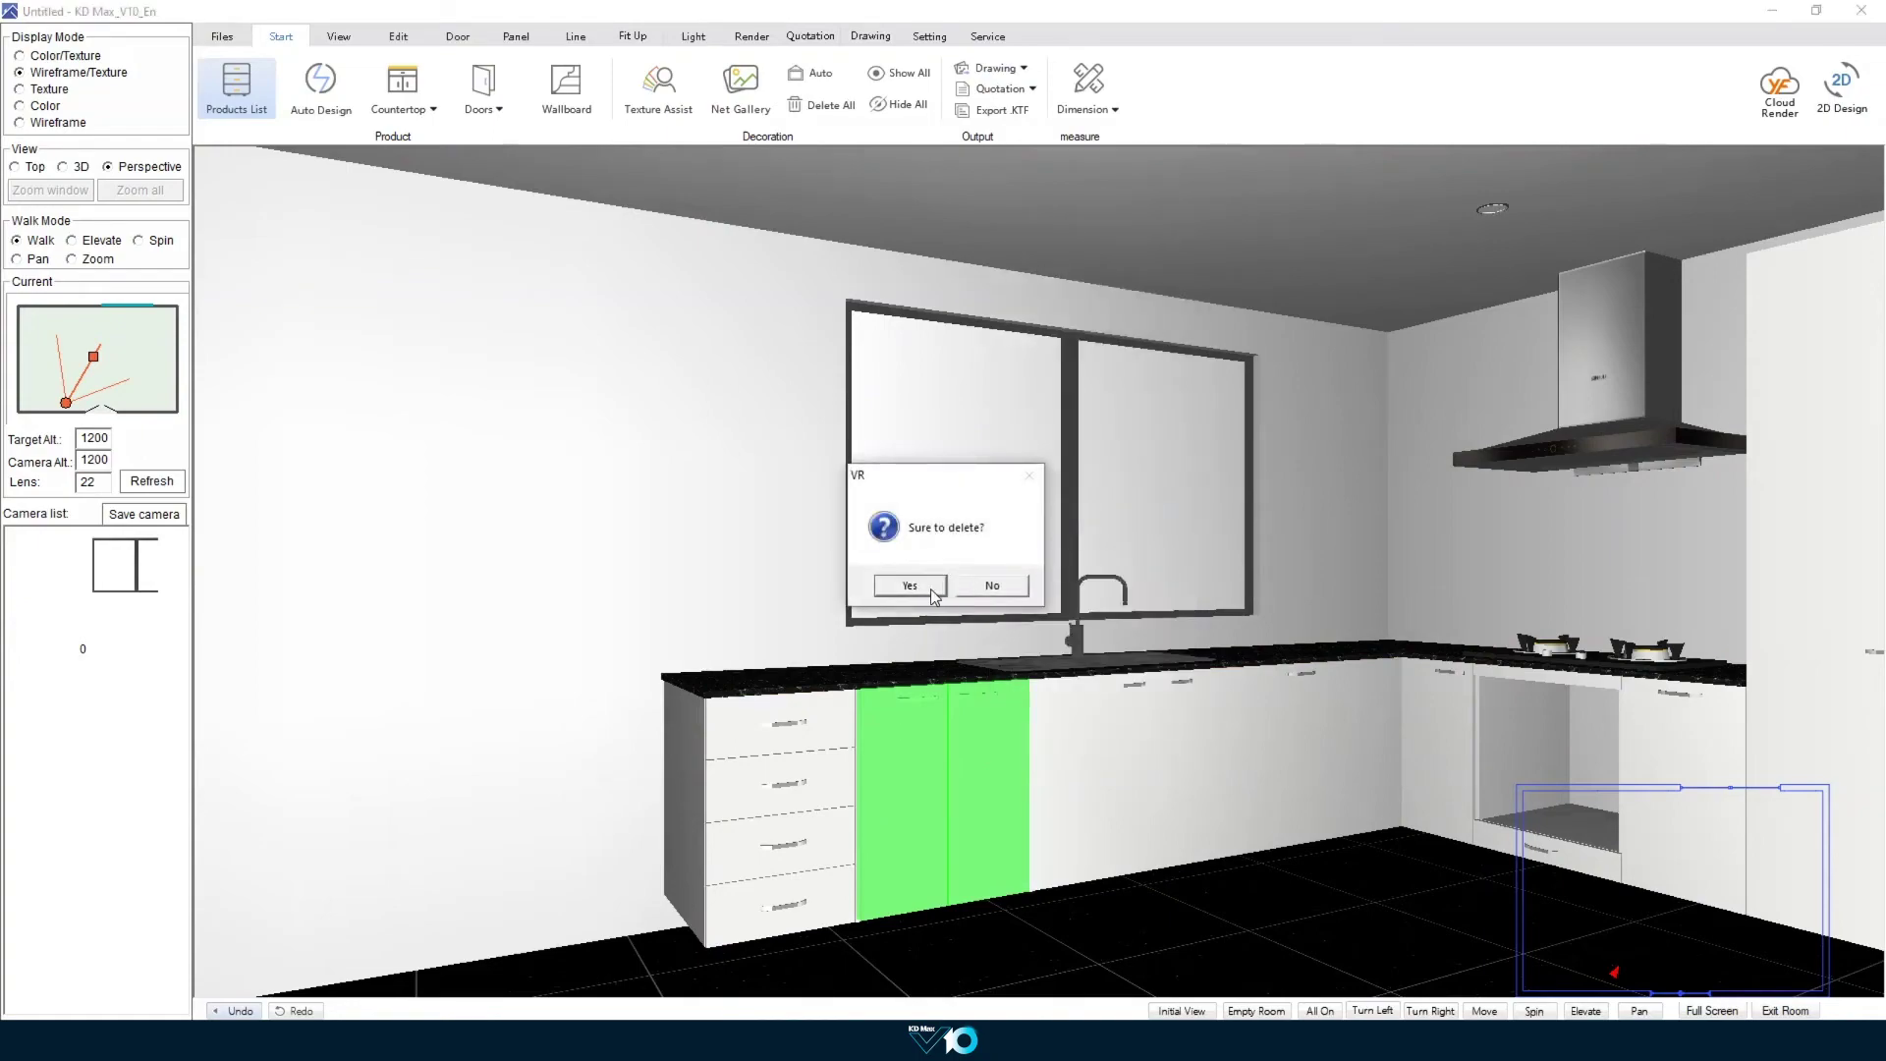
pyautogui.click(909, 586)
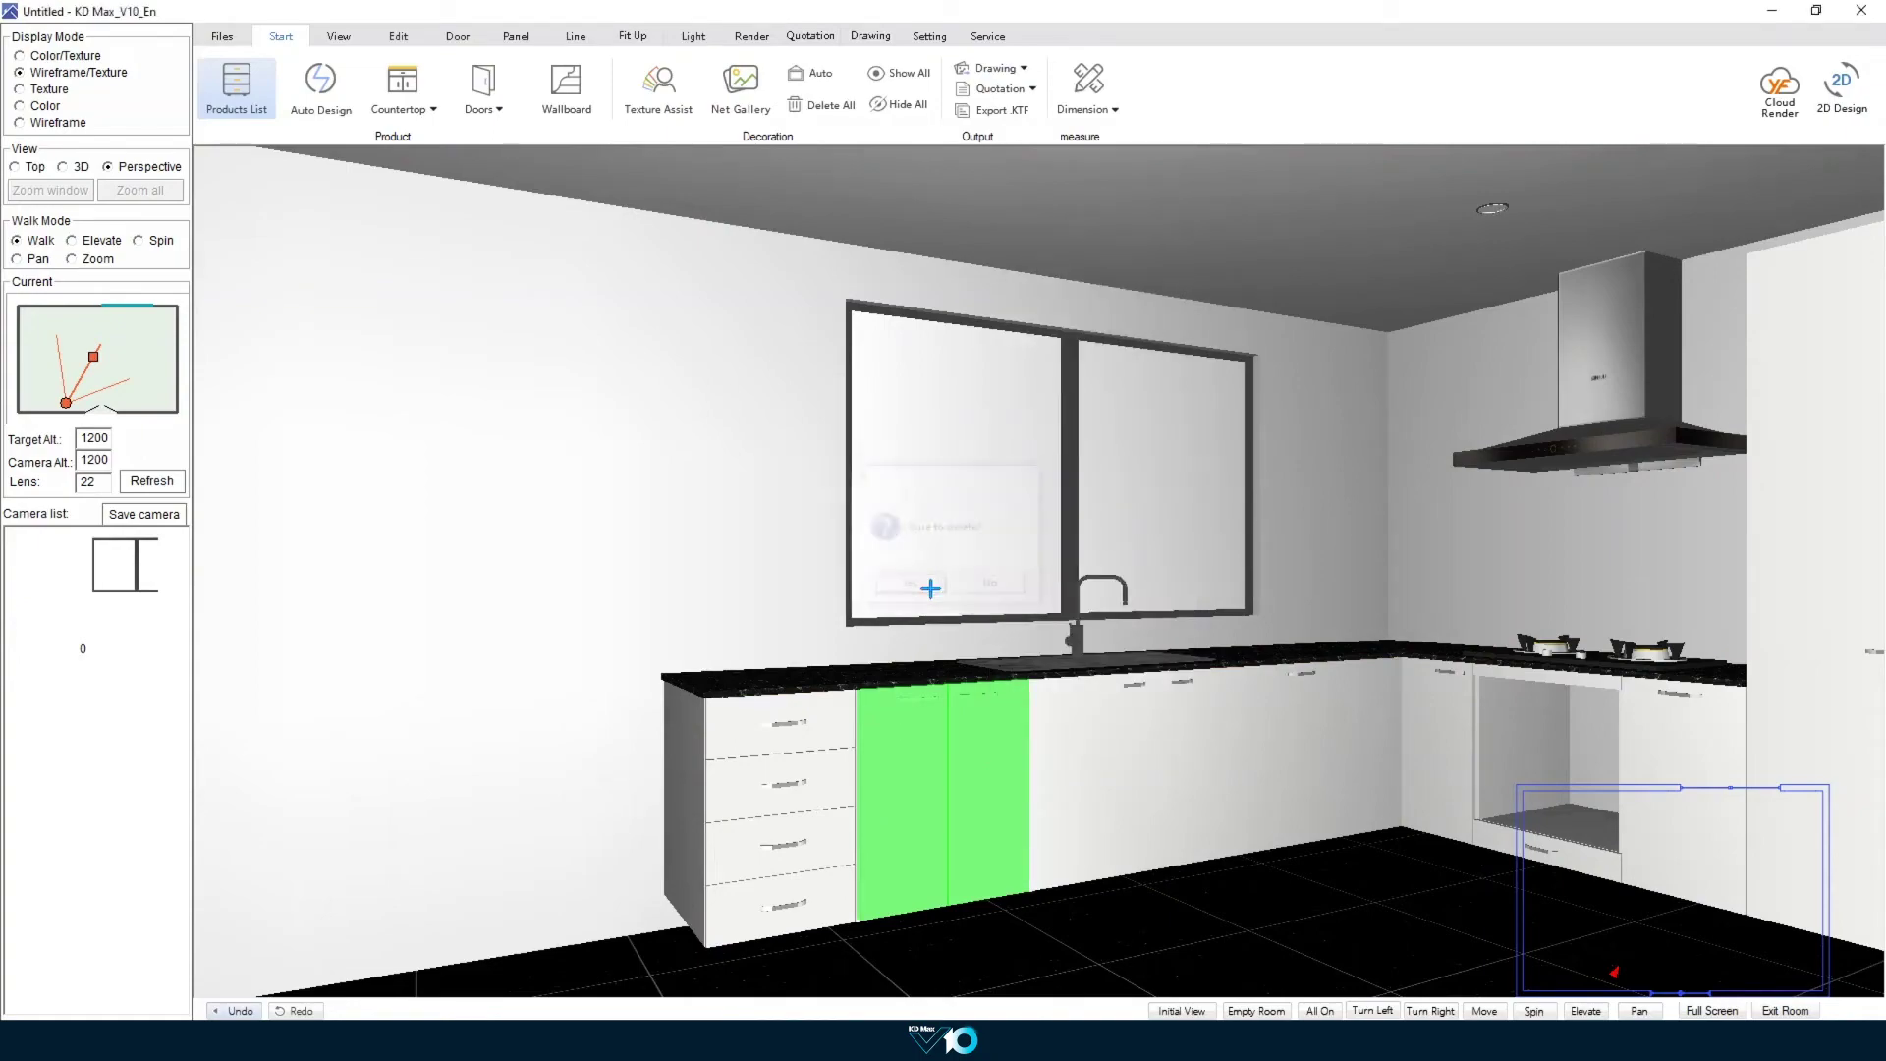
# Step: Place the Sterilizer_0030 dishwasher from 04.Electrical > 05 Dish-Washing Machine near the gap
pyautogui.click(243, 98)
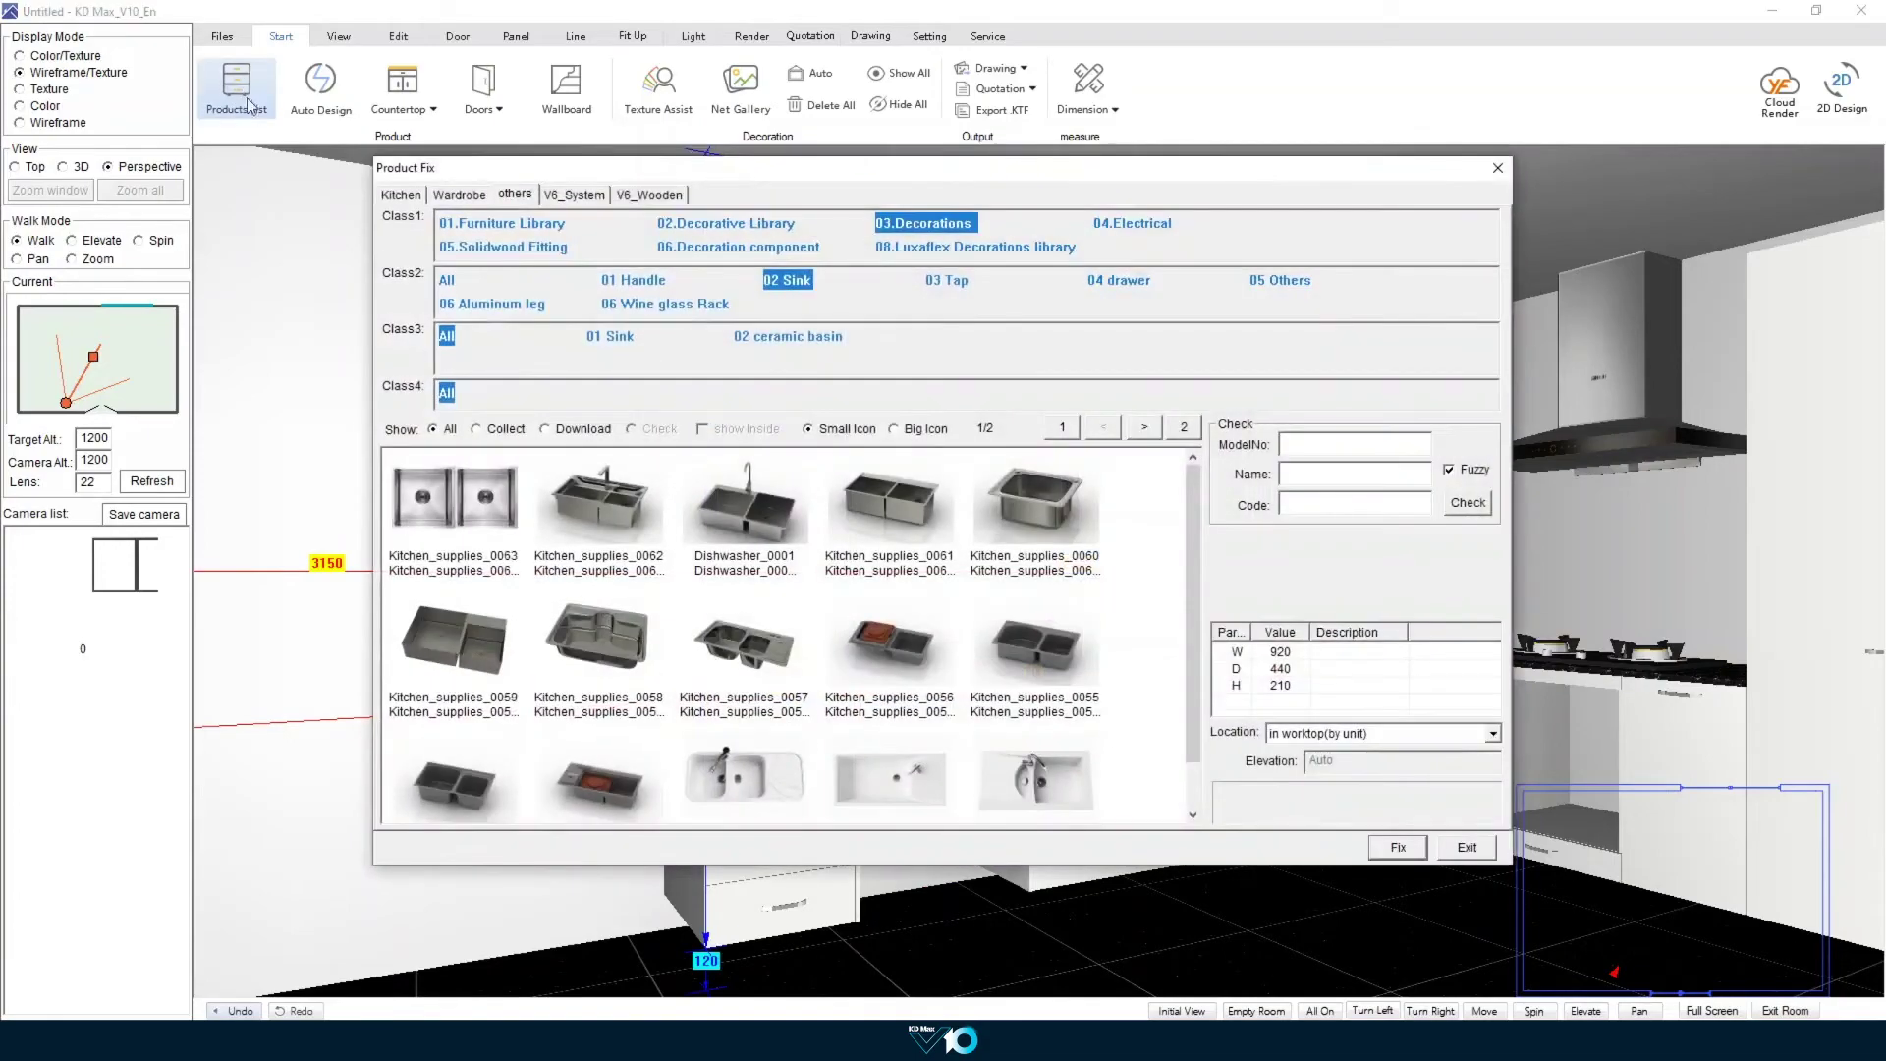
pyautogui.click(1134, 225)
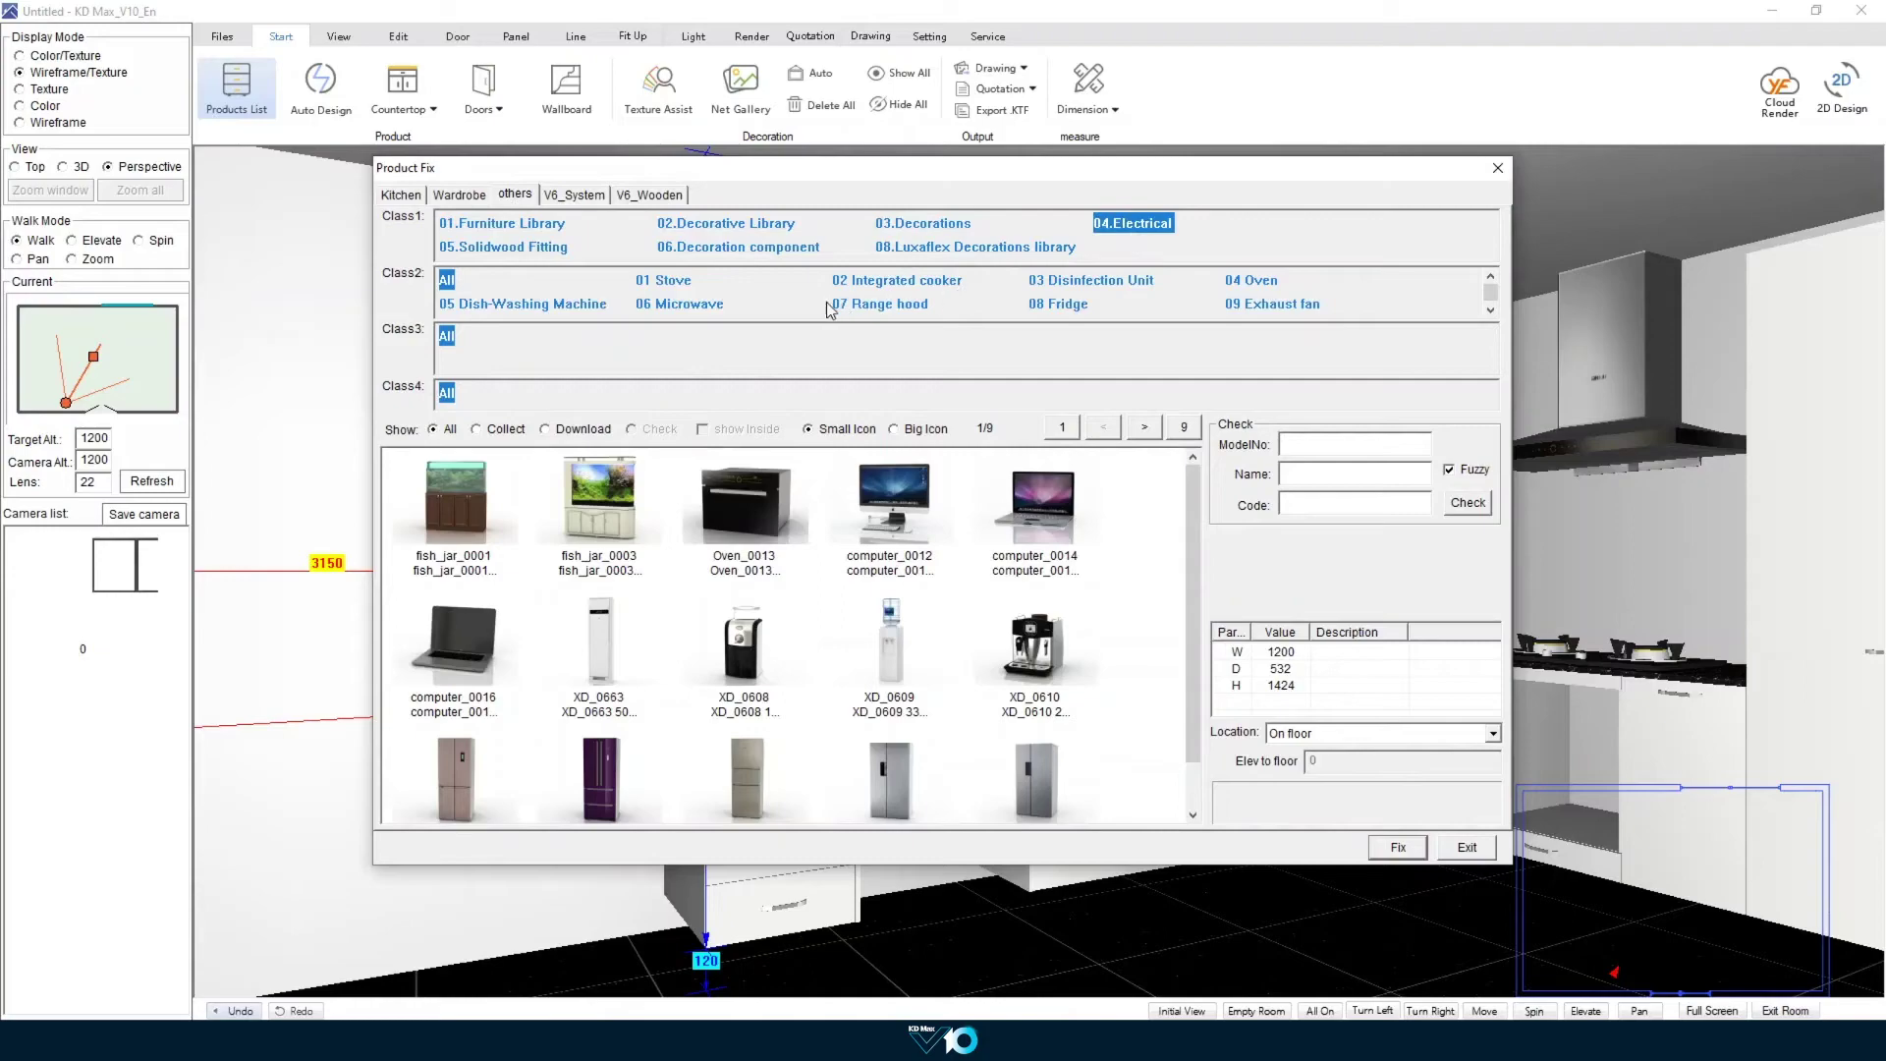
pyautogui.click(580, 310)
pyautogui.click(584, 497)
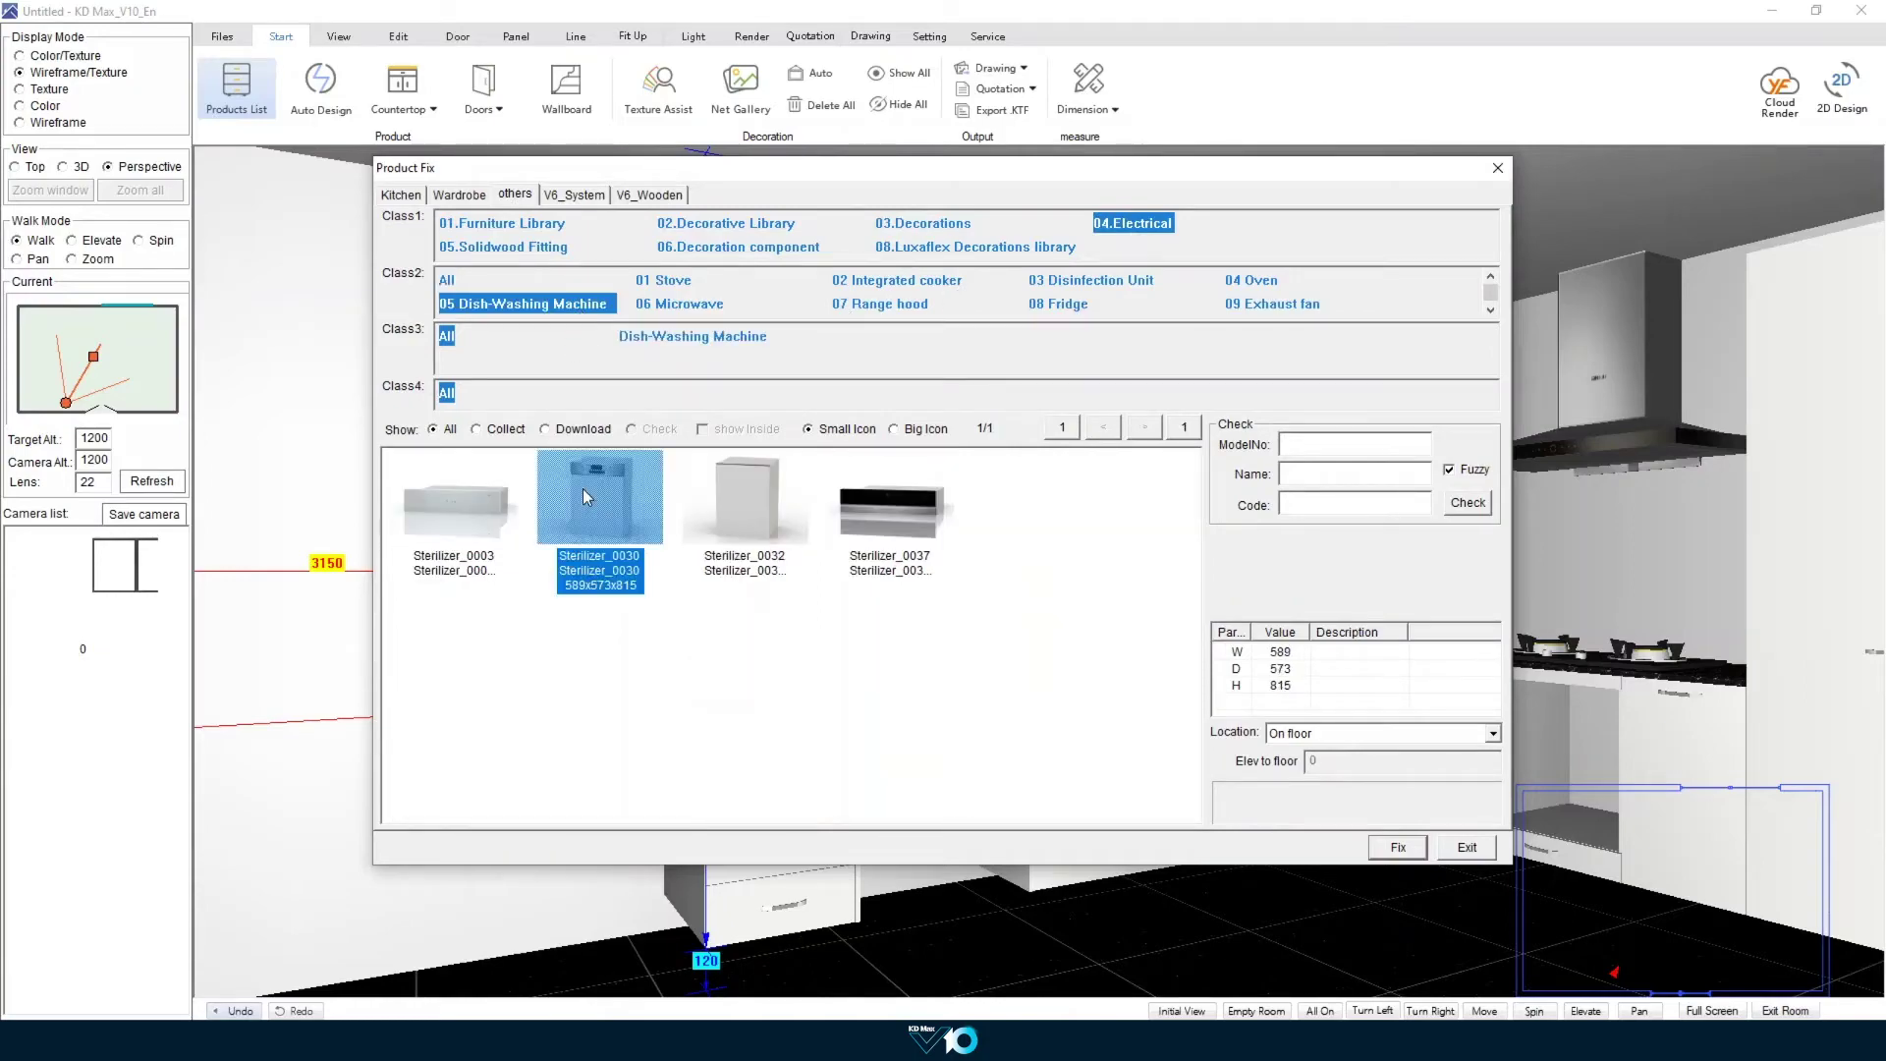
pyautogui.click(1396, 849)
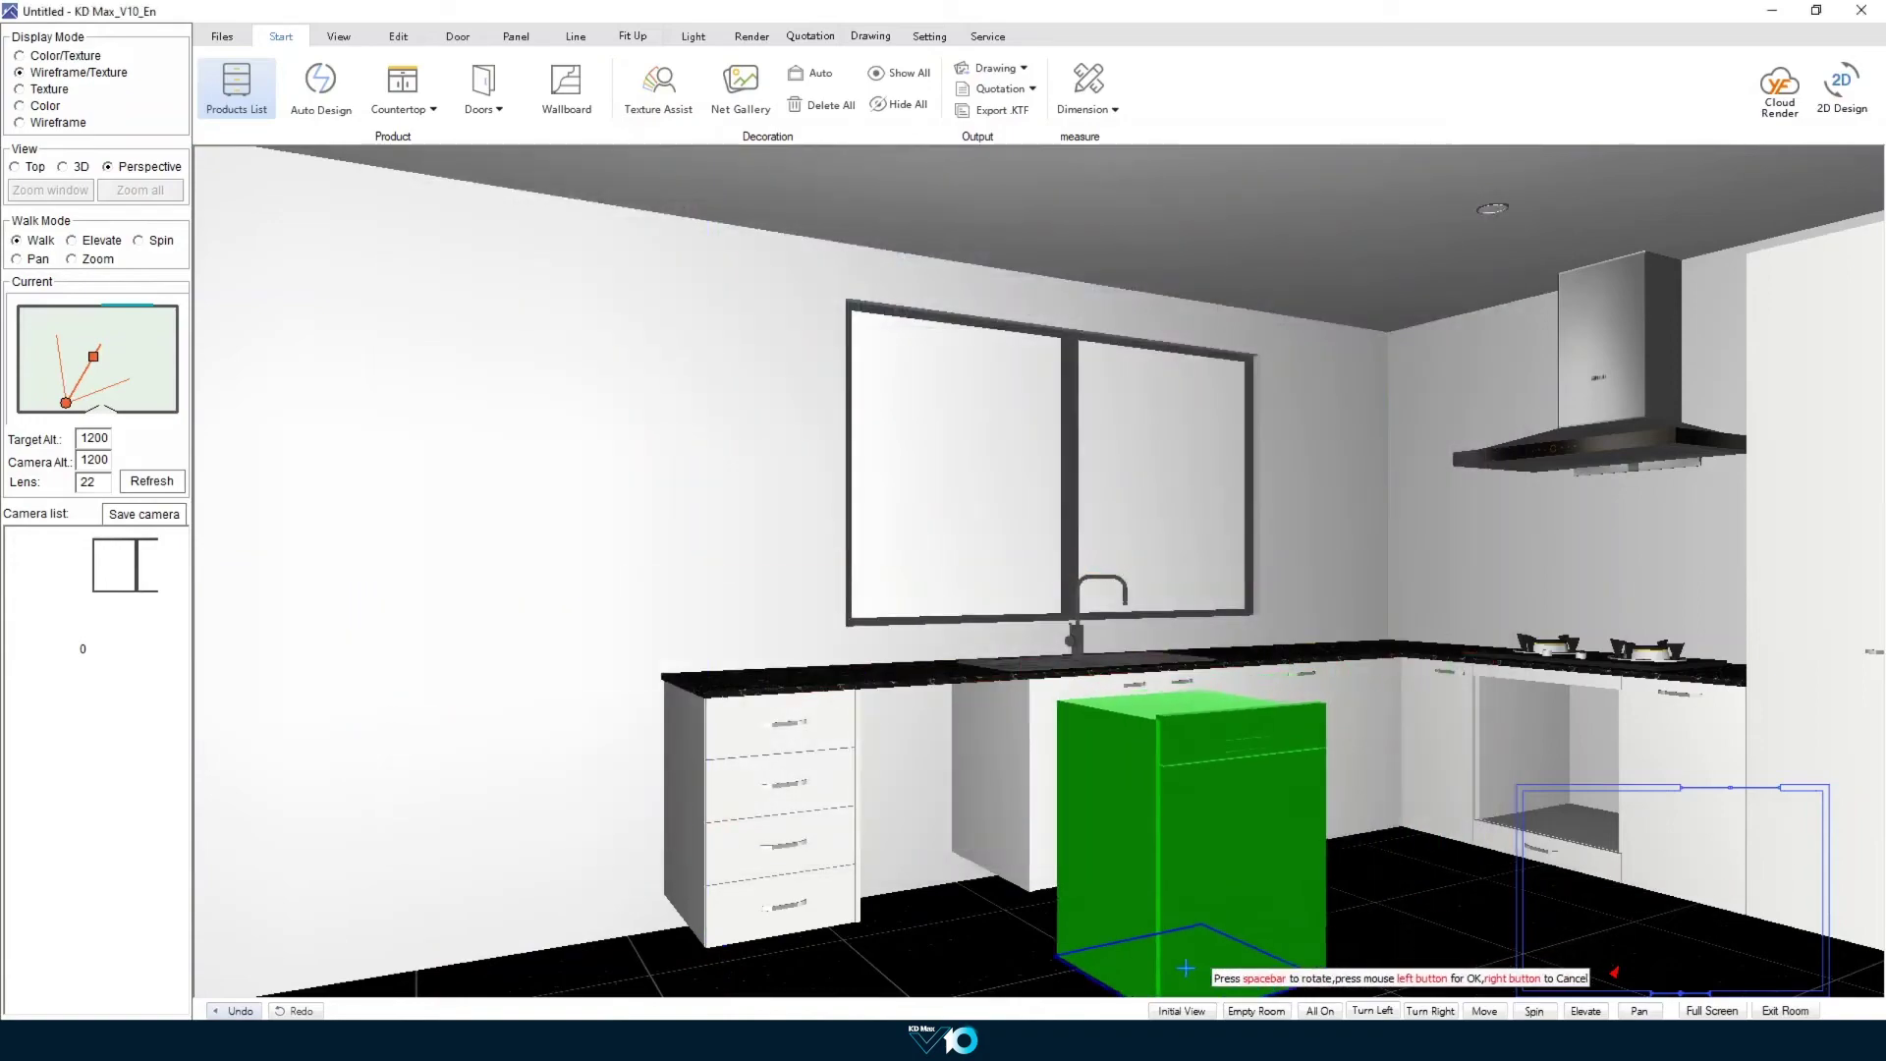
pyautogui.click(1161, 964)
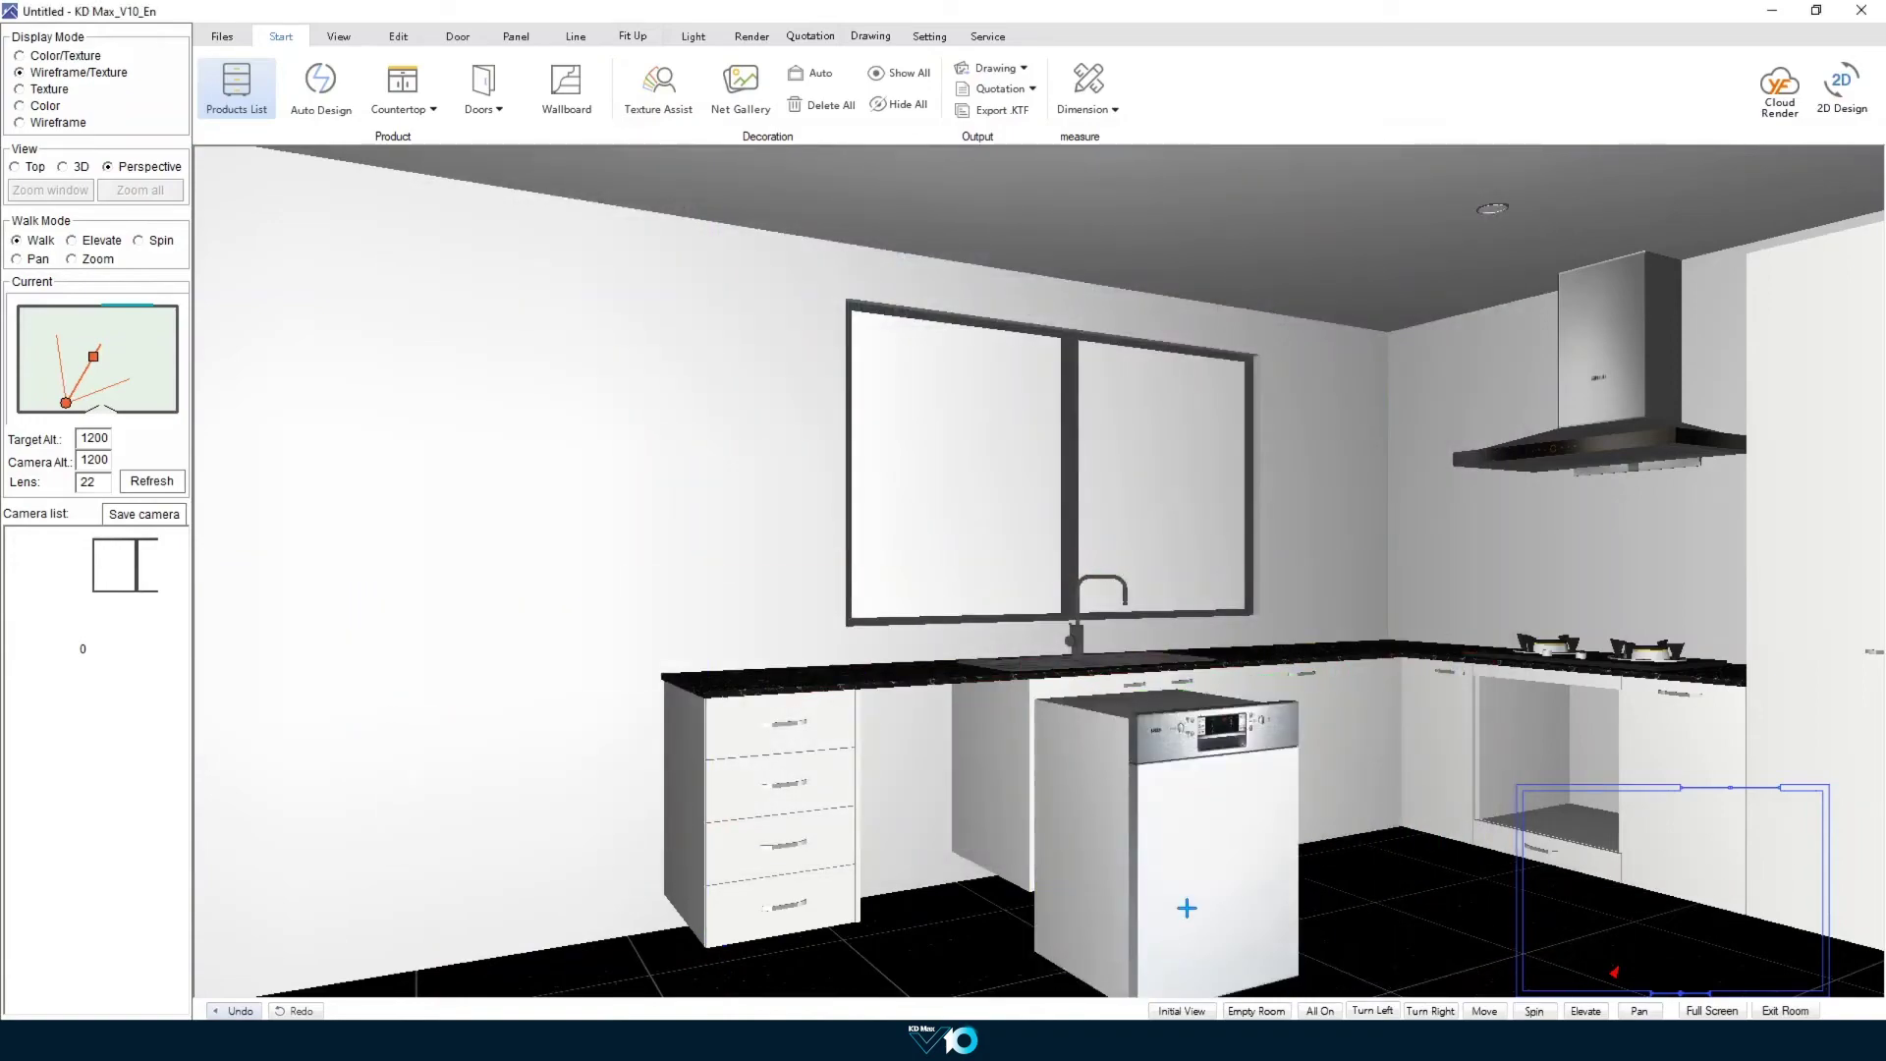
# Step: Align the dishwasher's right side flush with the drawer cabinet
pyautogui.click(1187, 907)
pyautogui.rightClick(1187, 908)
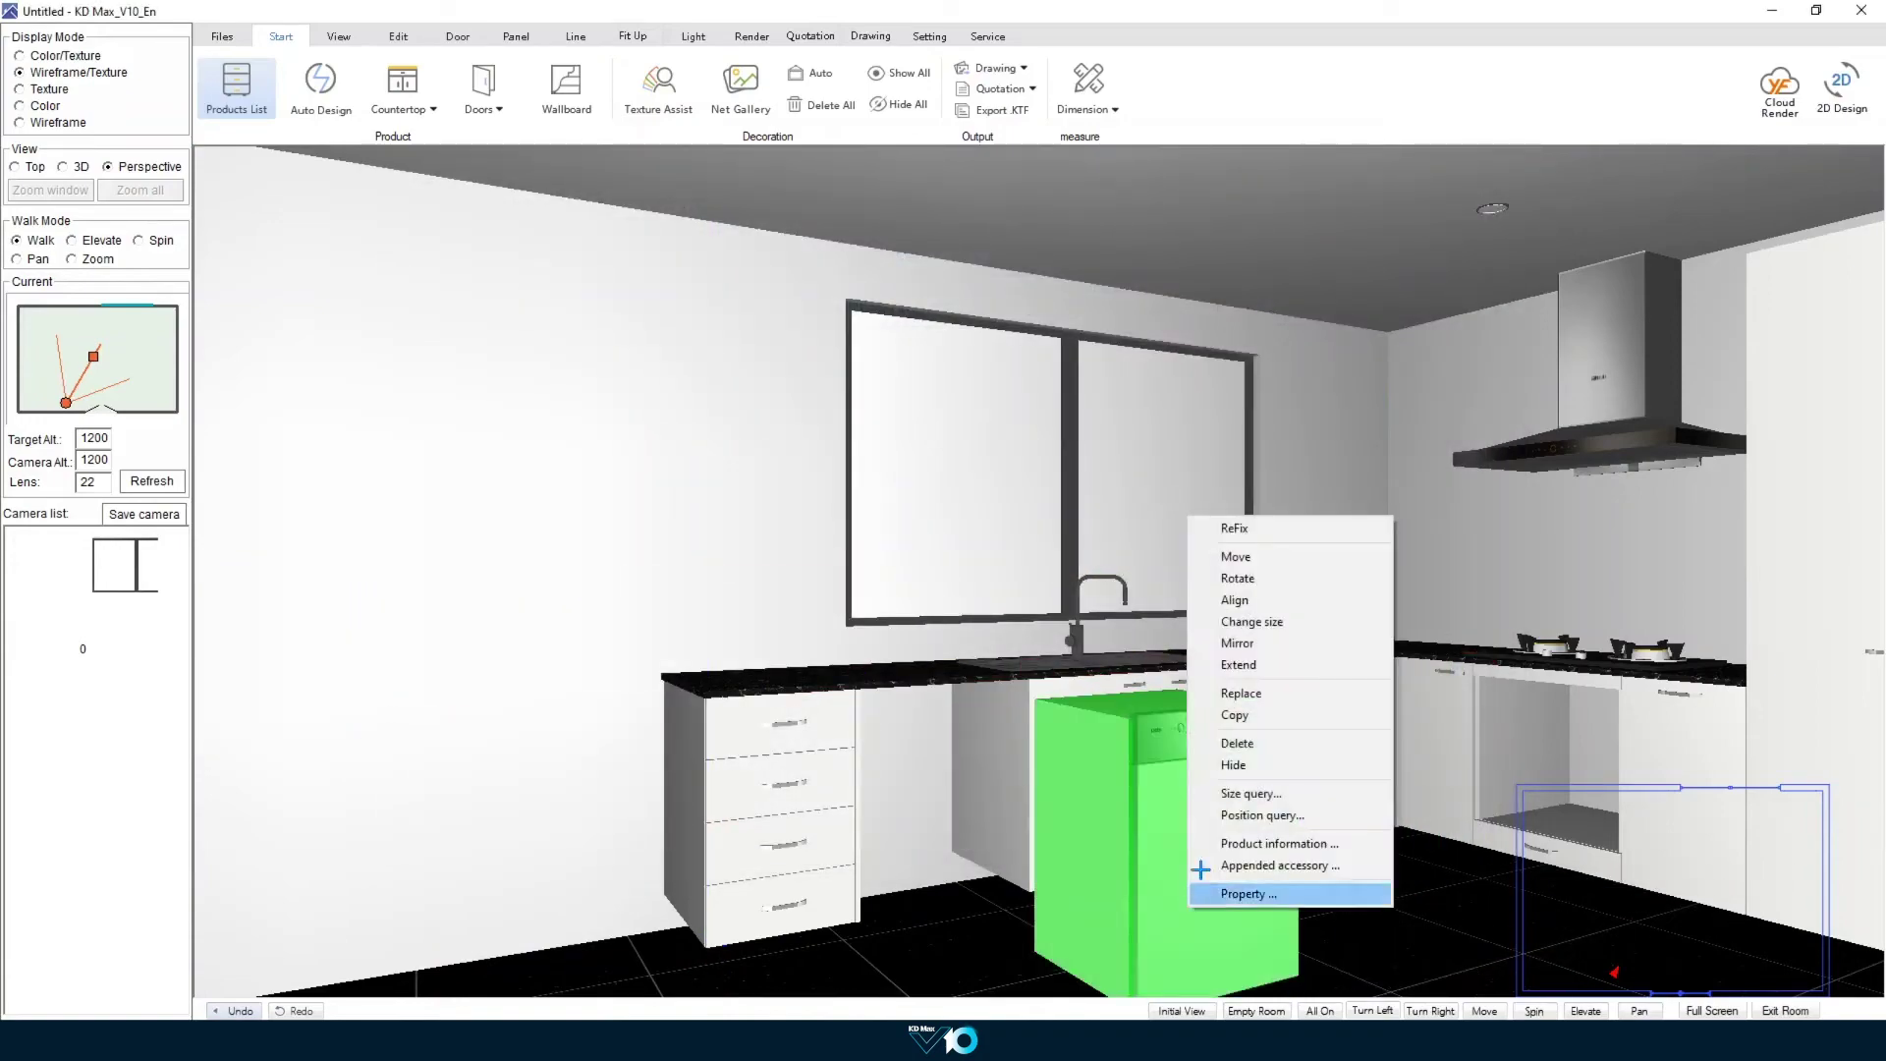
pyautogui.click(1229, 600)
pyautogui.click(1000, 738)
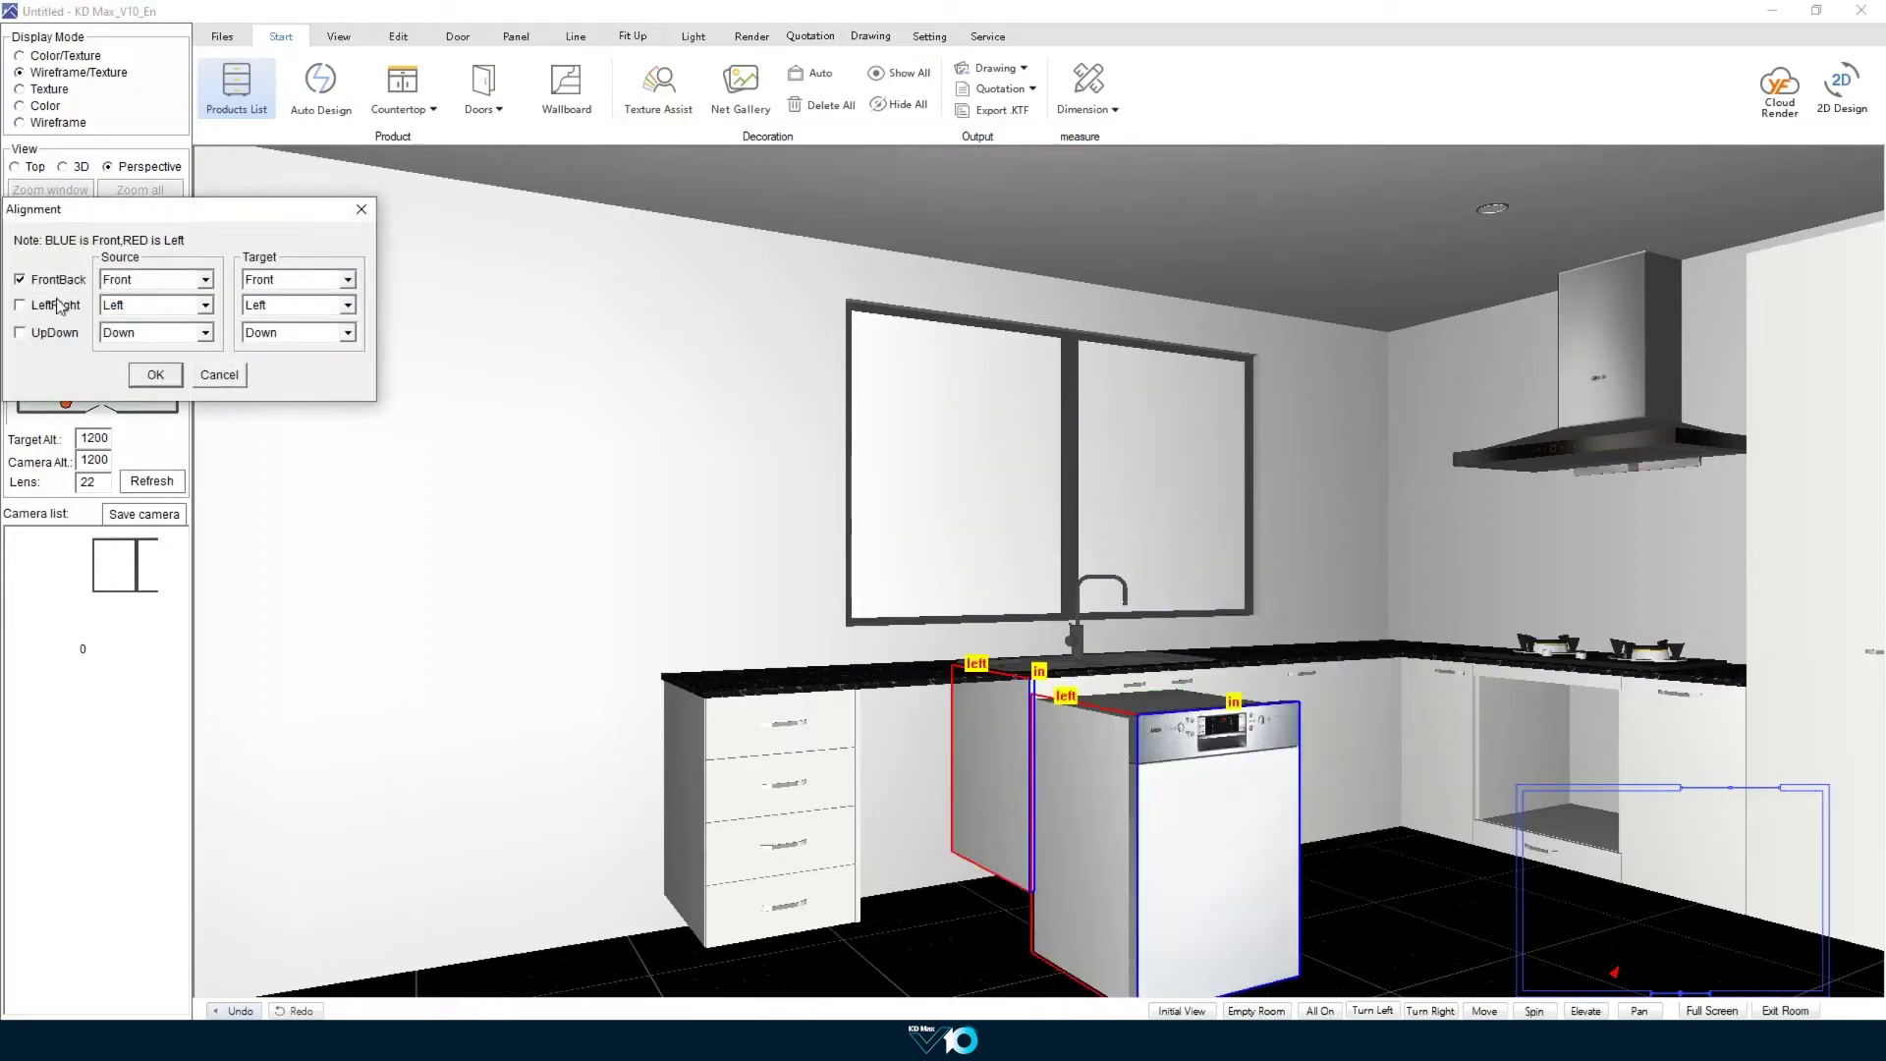
pyautogui.click(130, 306)
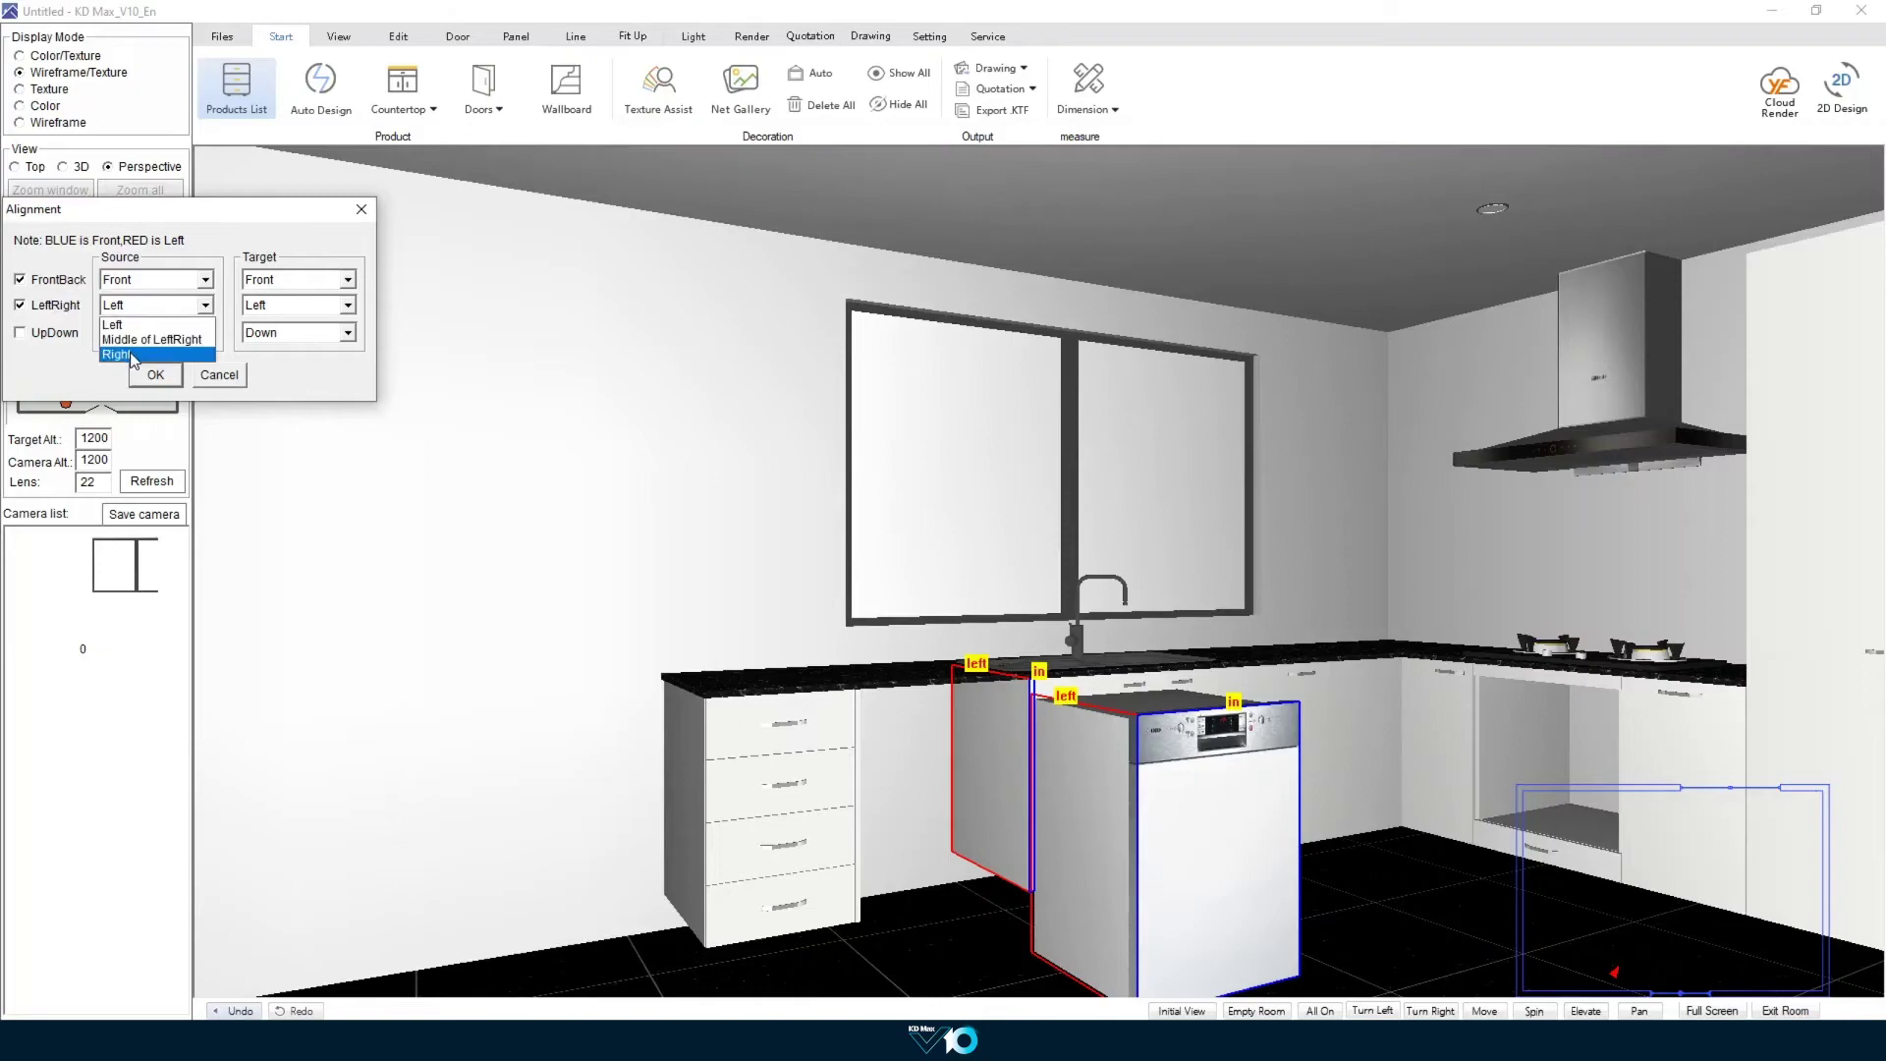
pyautogui.click(132, 351)
pyautogui.click(154, 375)
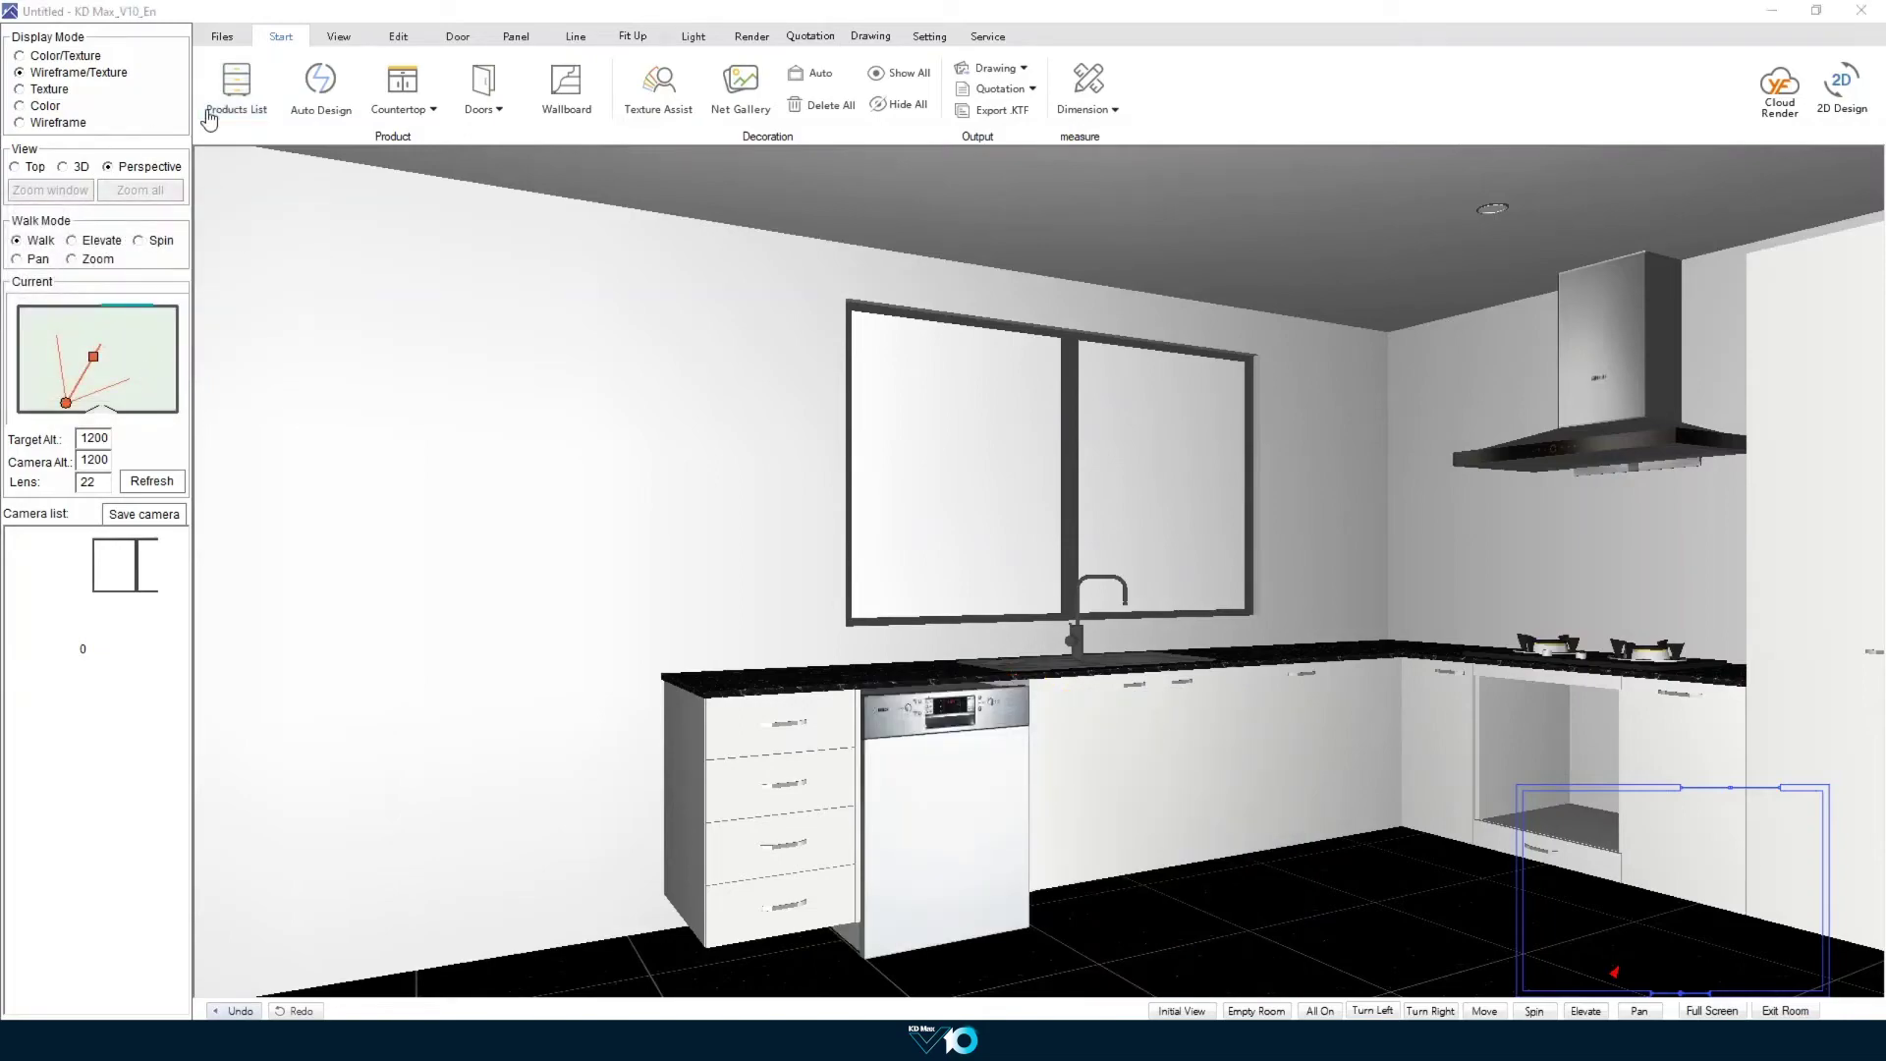
pyautogui.click(235, 93)
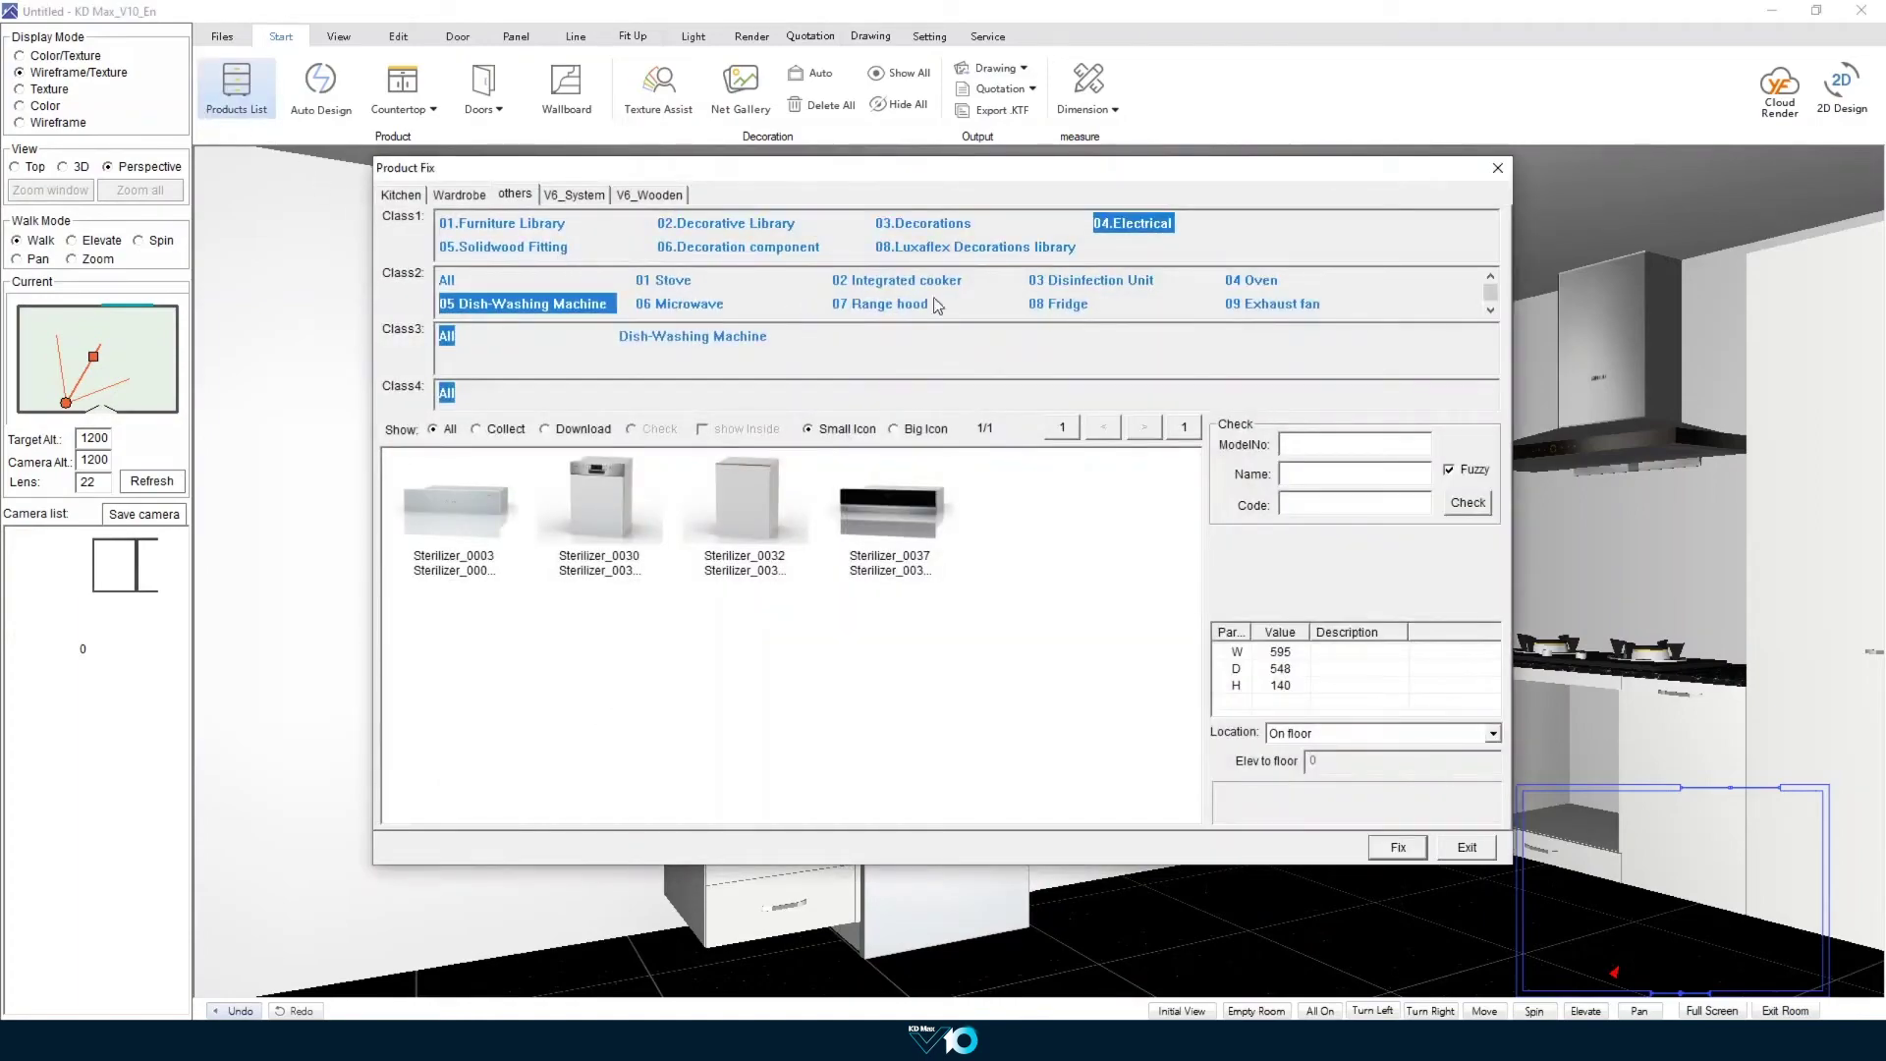
# Step: Fit the Oven_0013 built-in oven (595 × 554 × 456) into the housing beneath the hob
pyautogui.click(1254, 282)
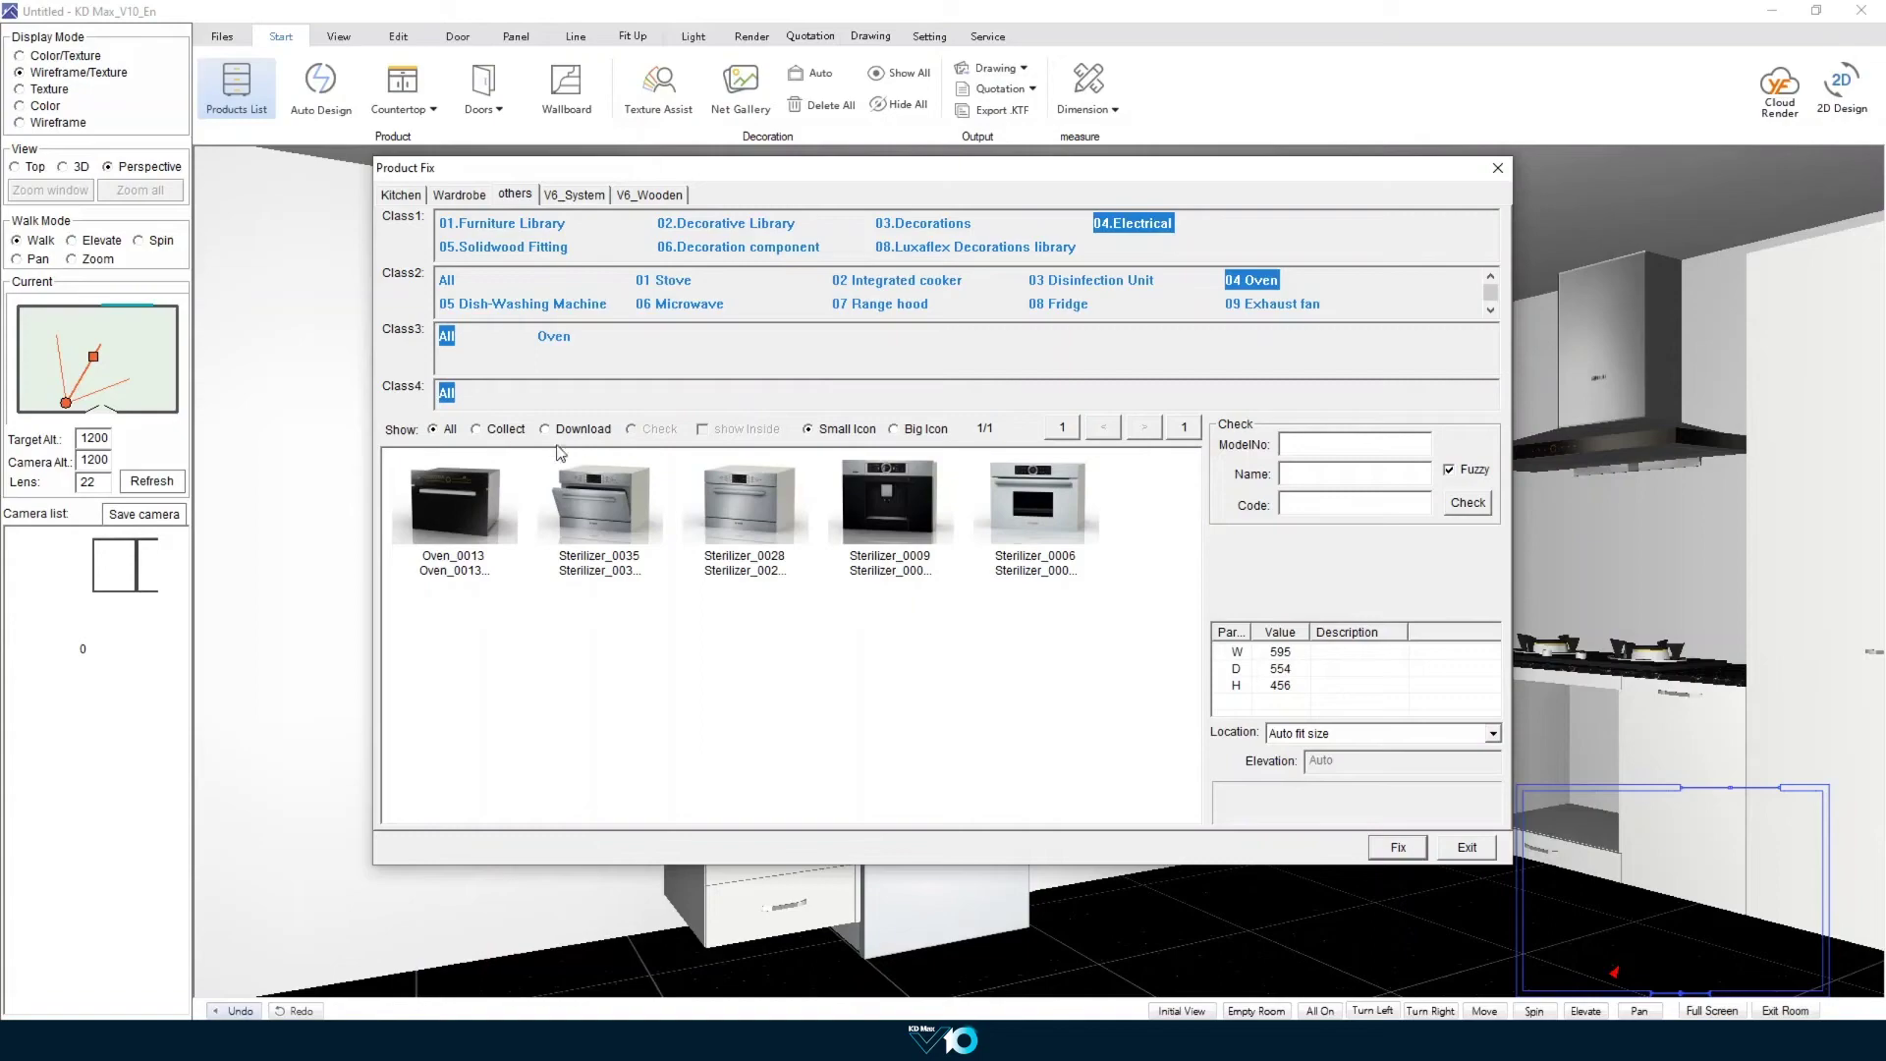
pyautogui.click(468, 504)
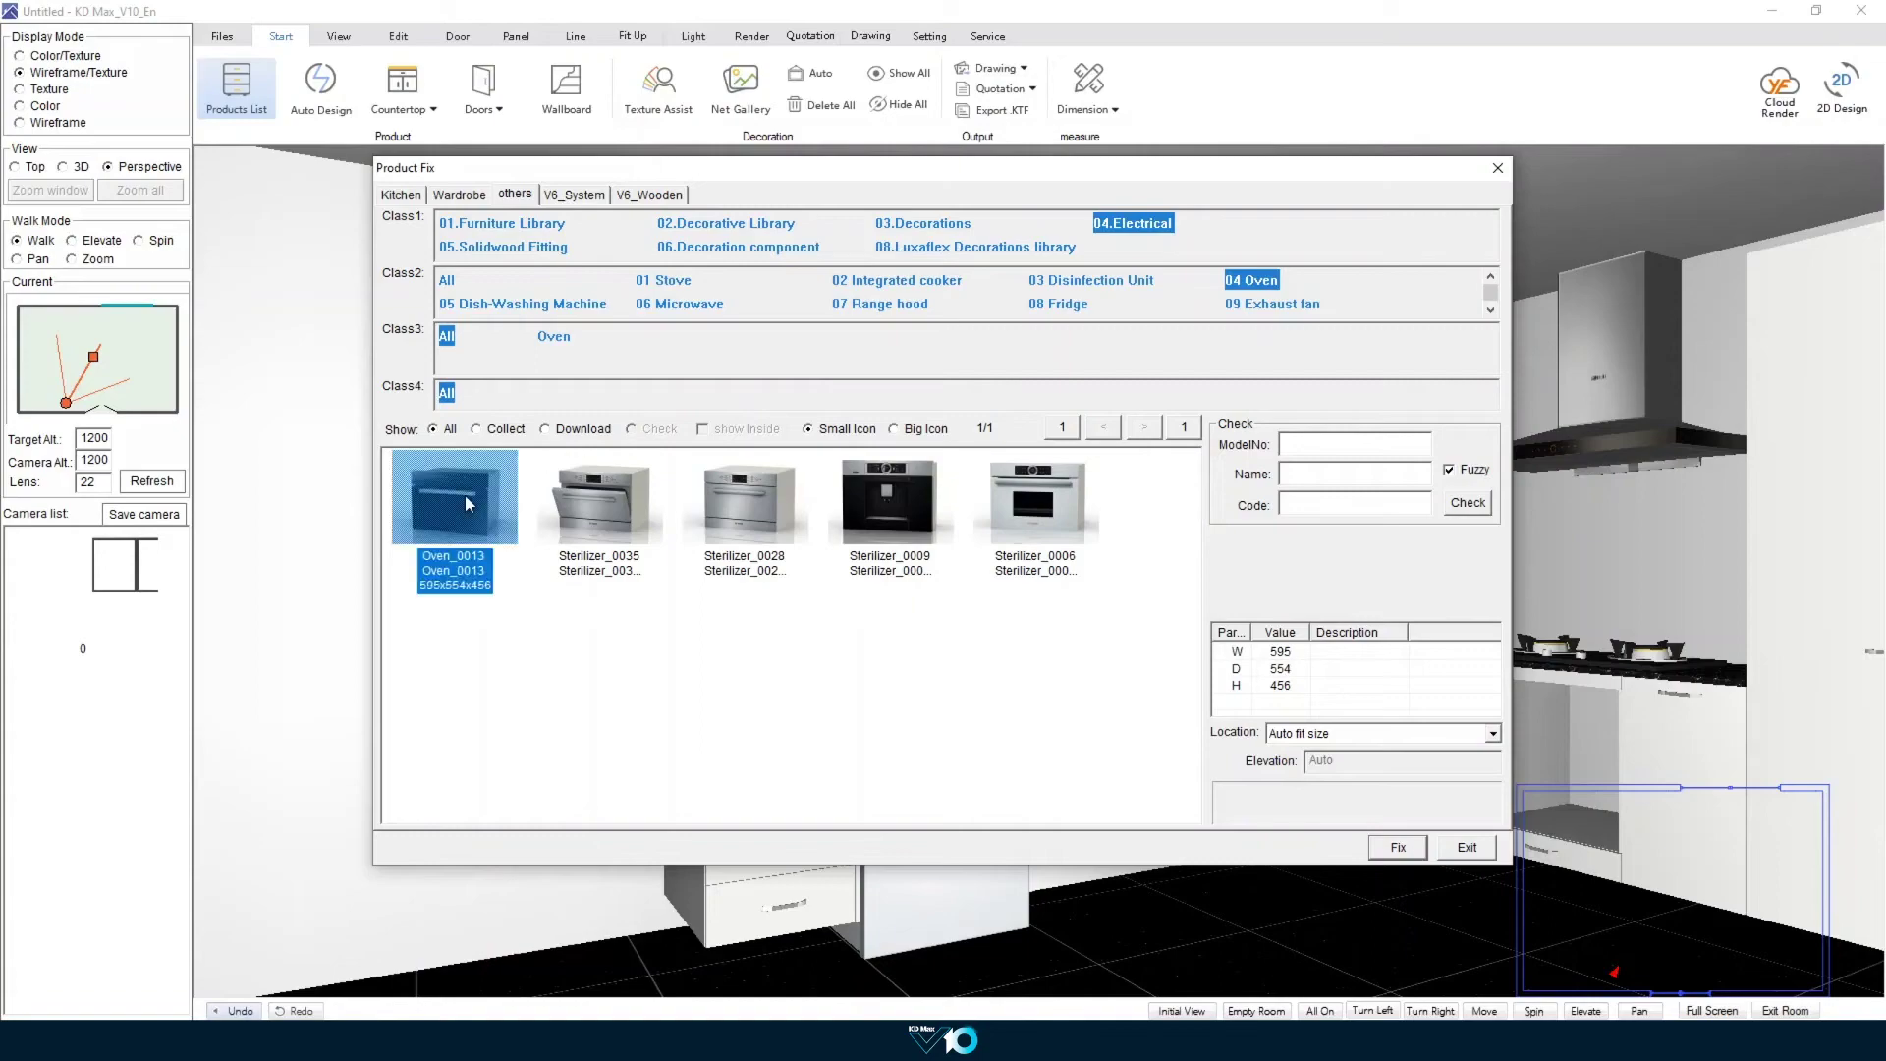
pyautogui.click(1397, 851)
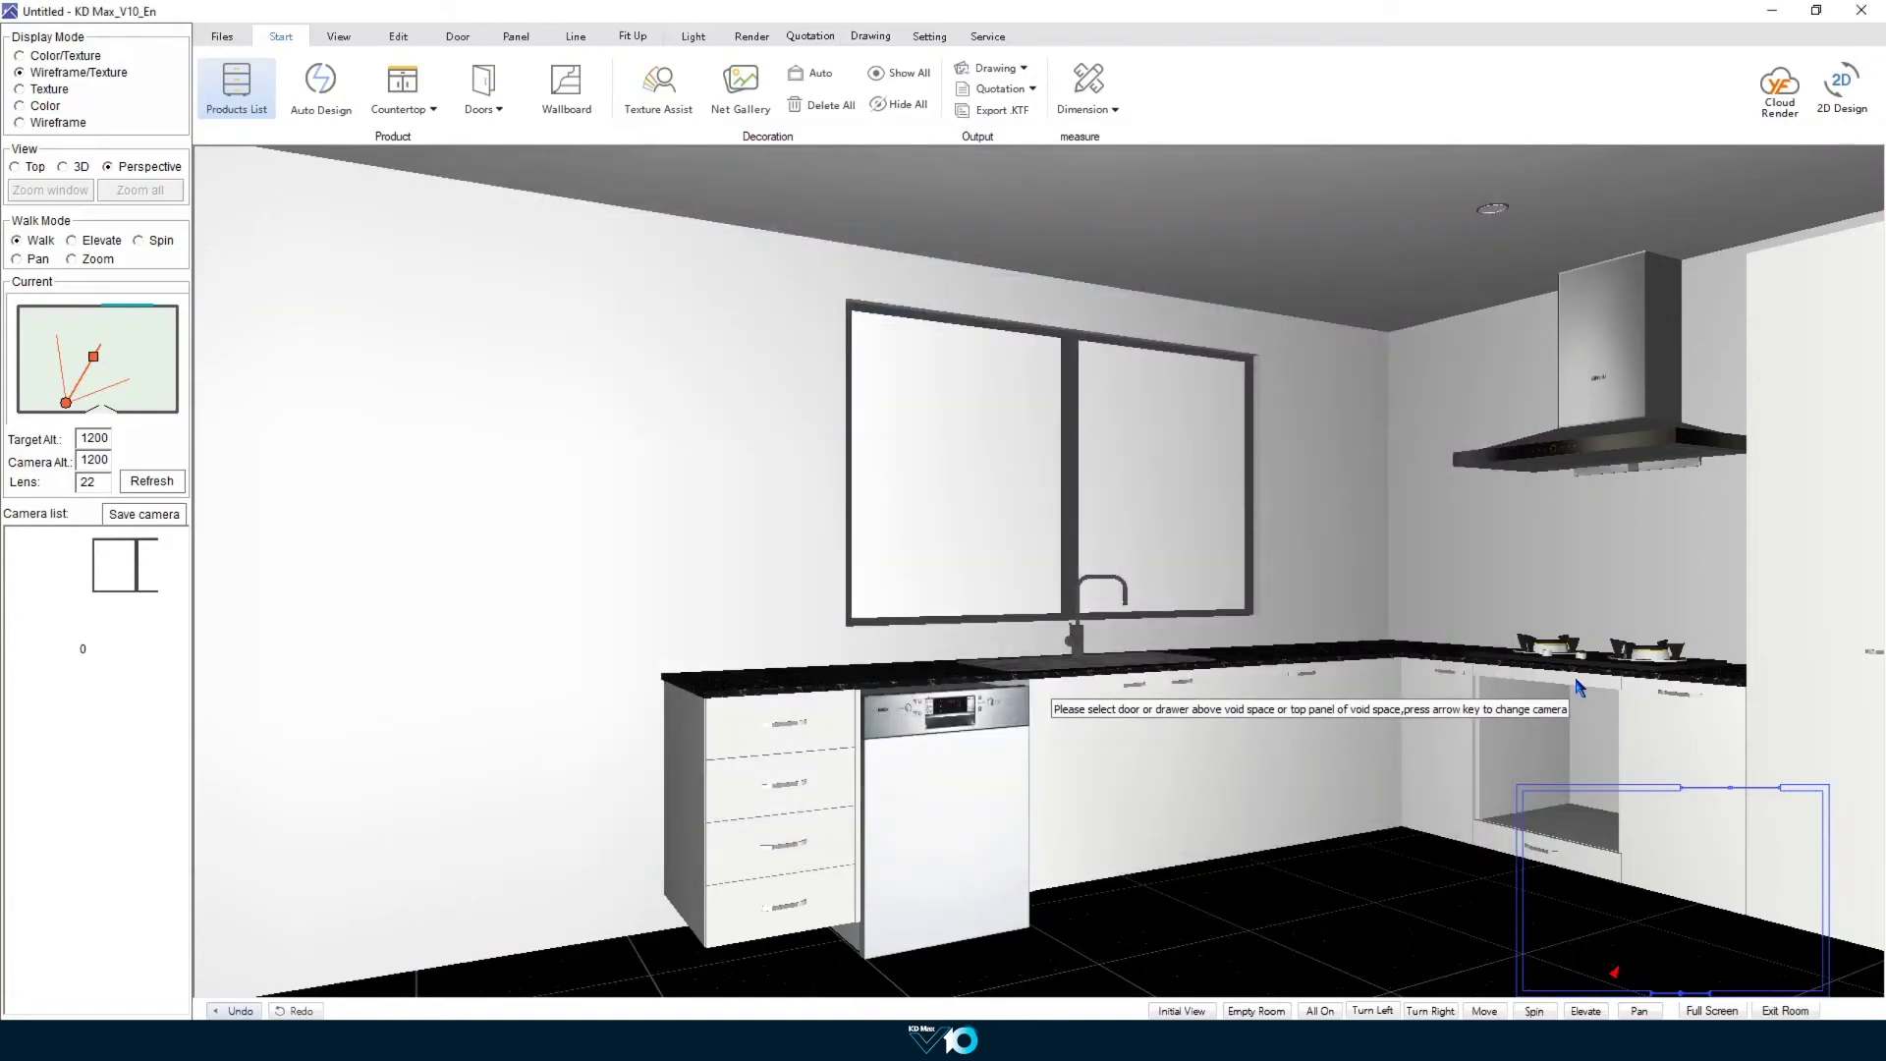
pyautogui.click(1579, 686)
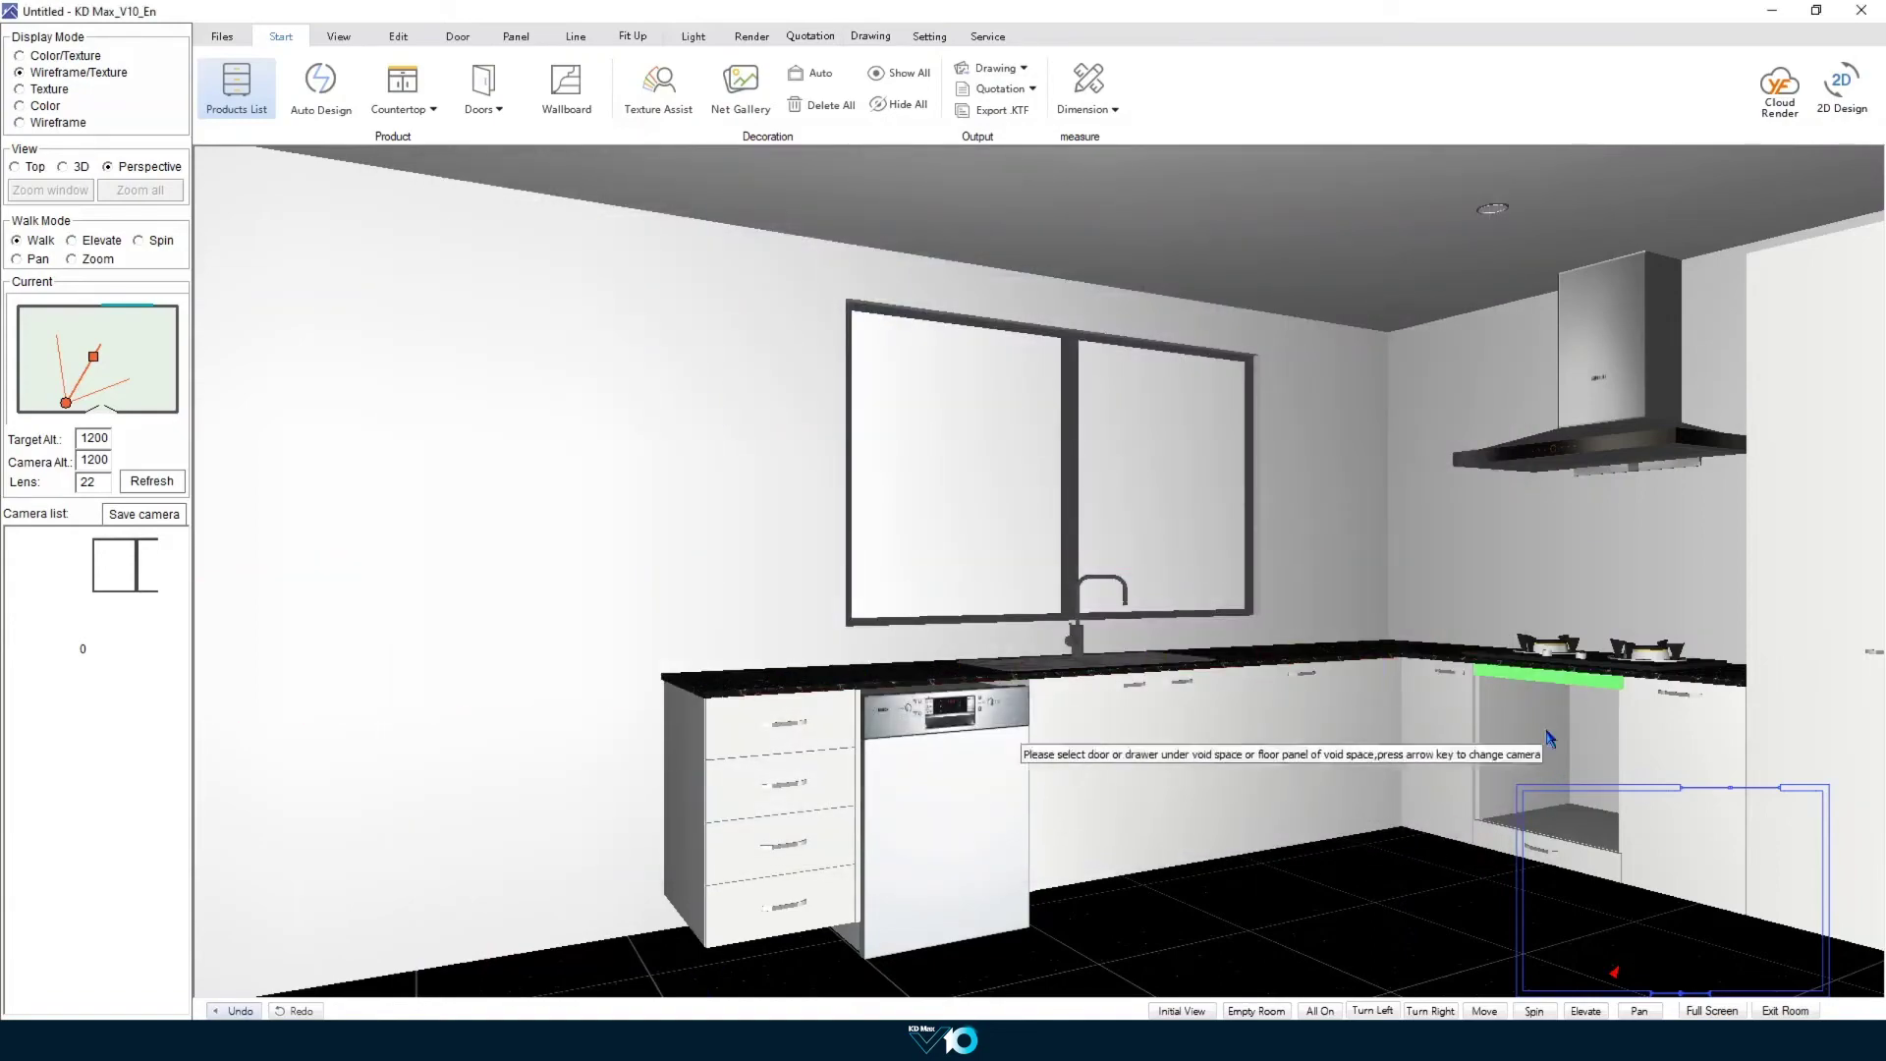
pyautogui.click(1500, 842)
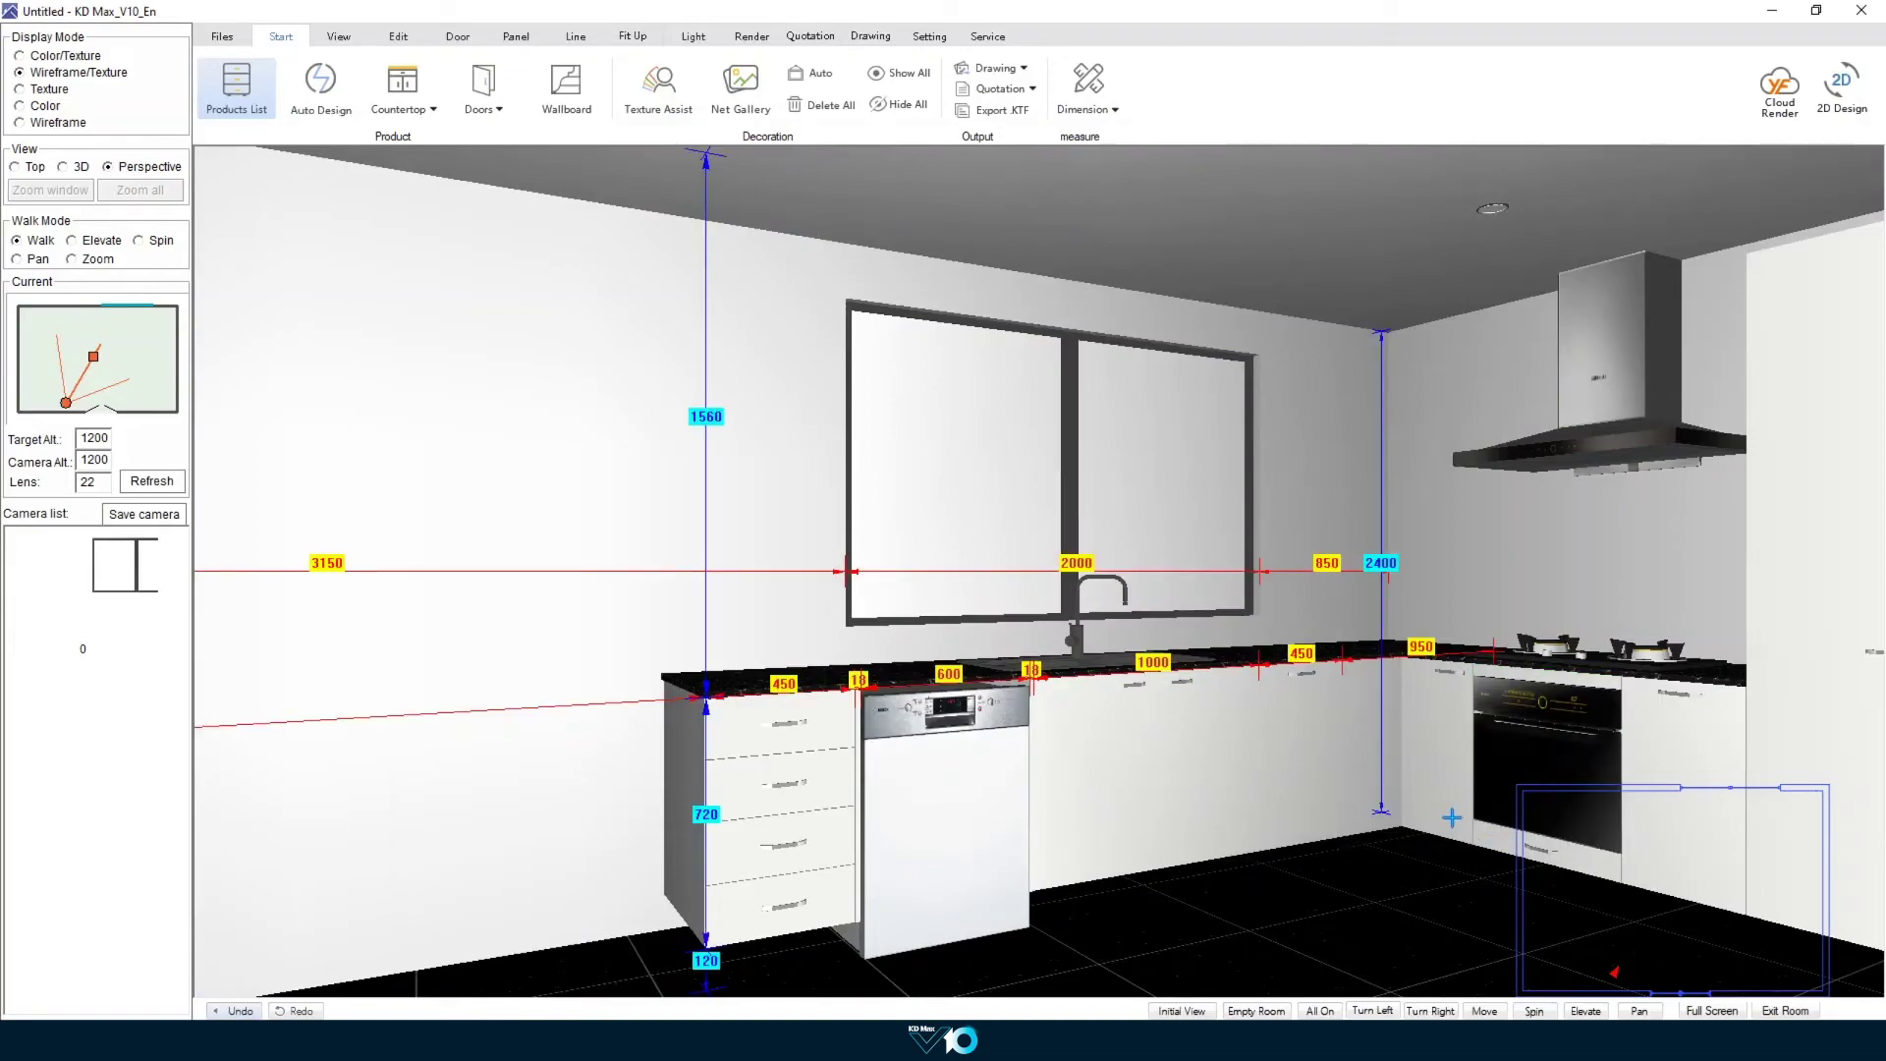
pyautogui.scroll(-5, 1383, 751)
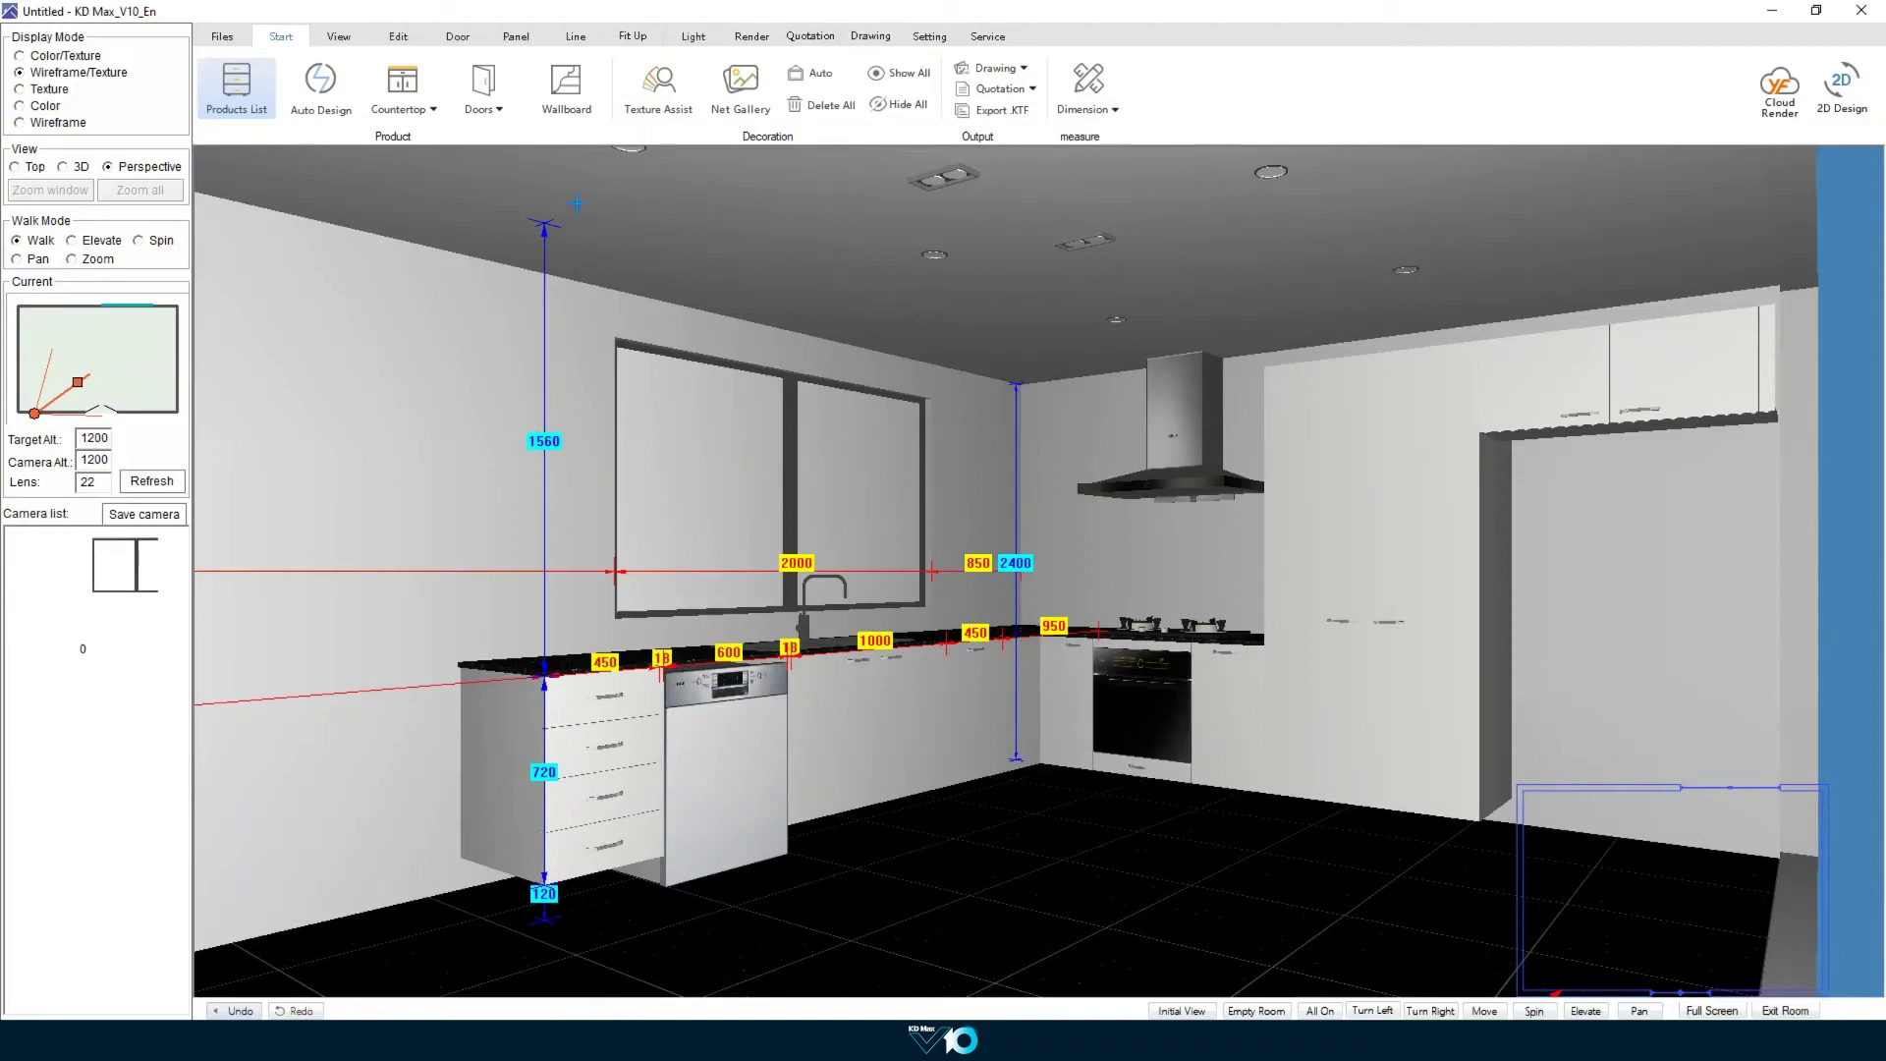
# Step: Create plinths automatically under all cabinets, then turn the view toward the hood and oven
pyautogui.click(563, 41)
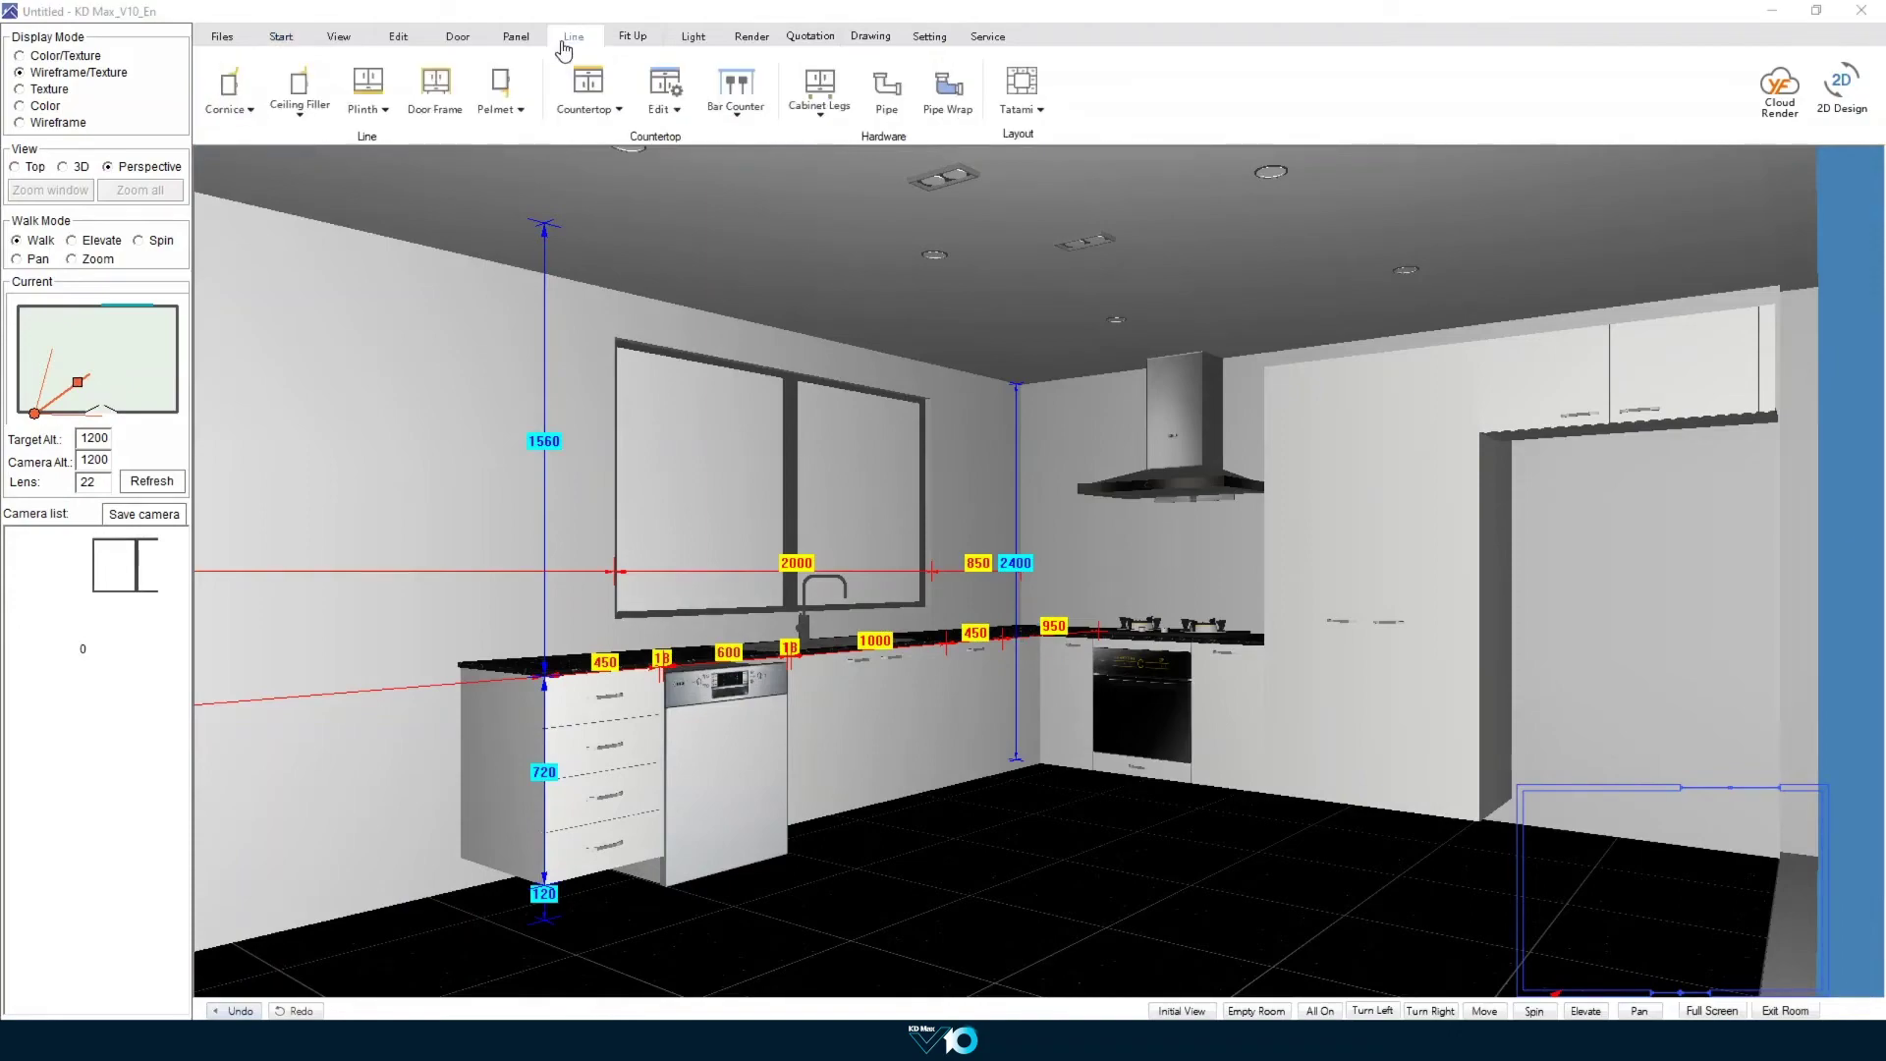
pyautogui.click(366, 86)
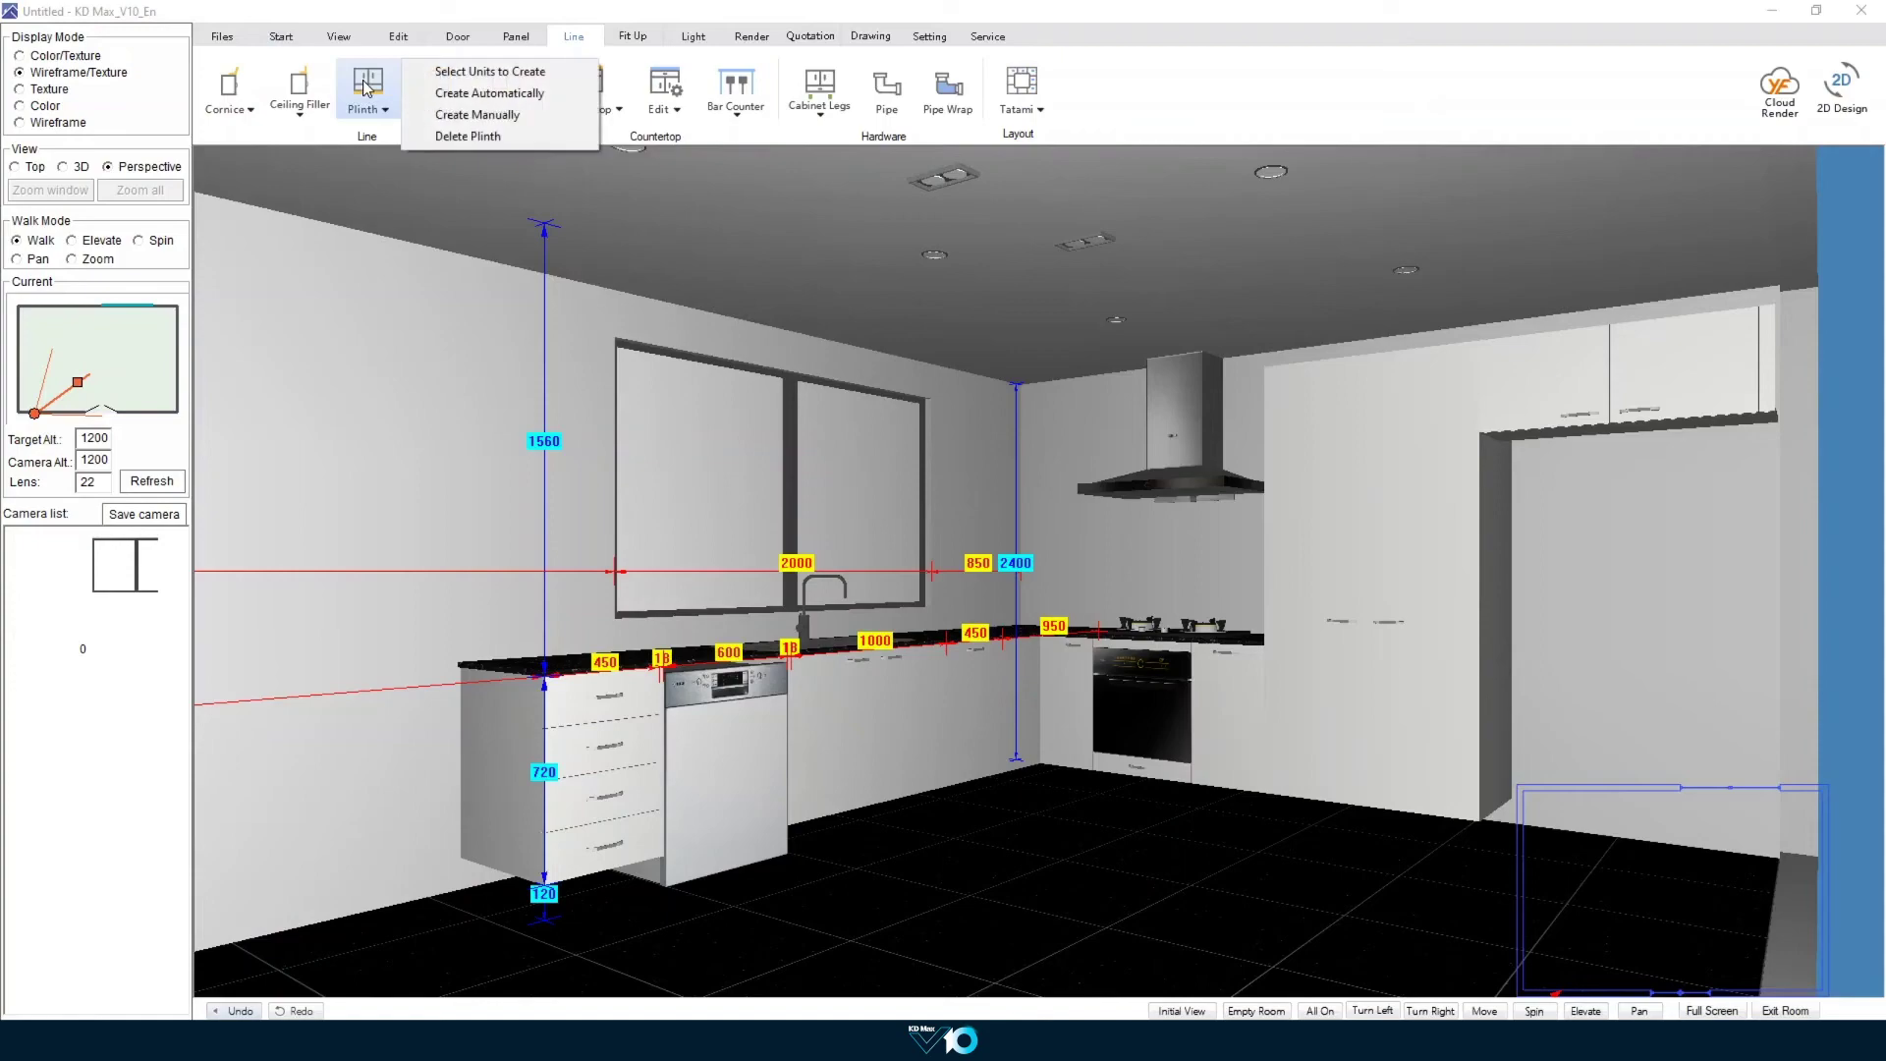
pyautogui.click(462, 92)
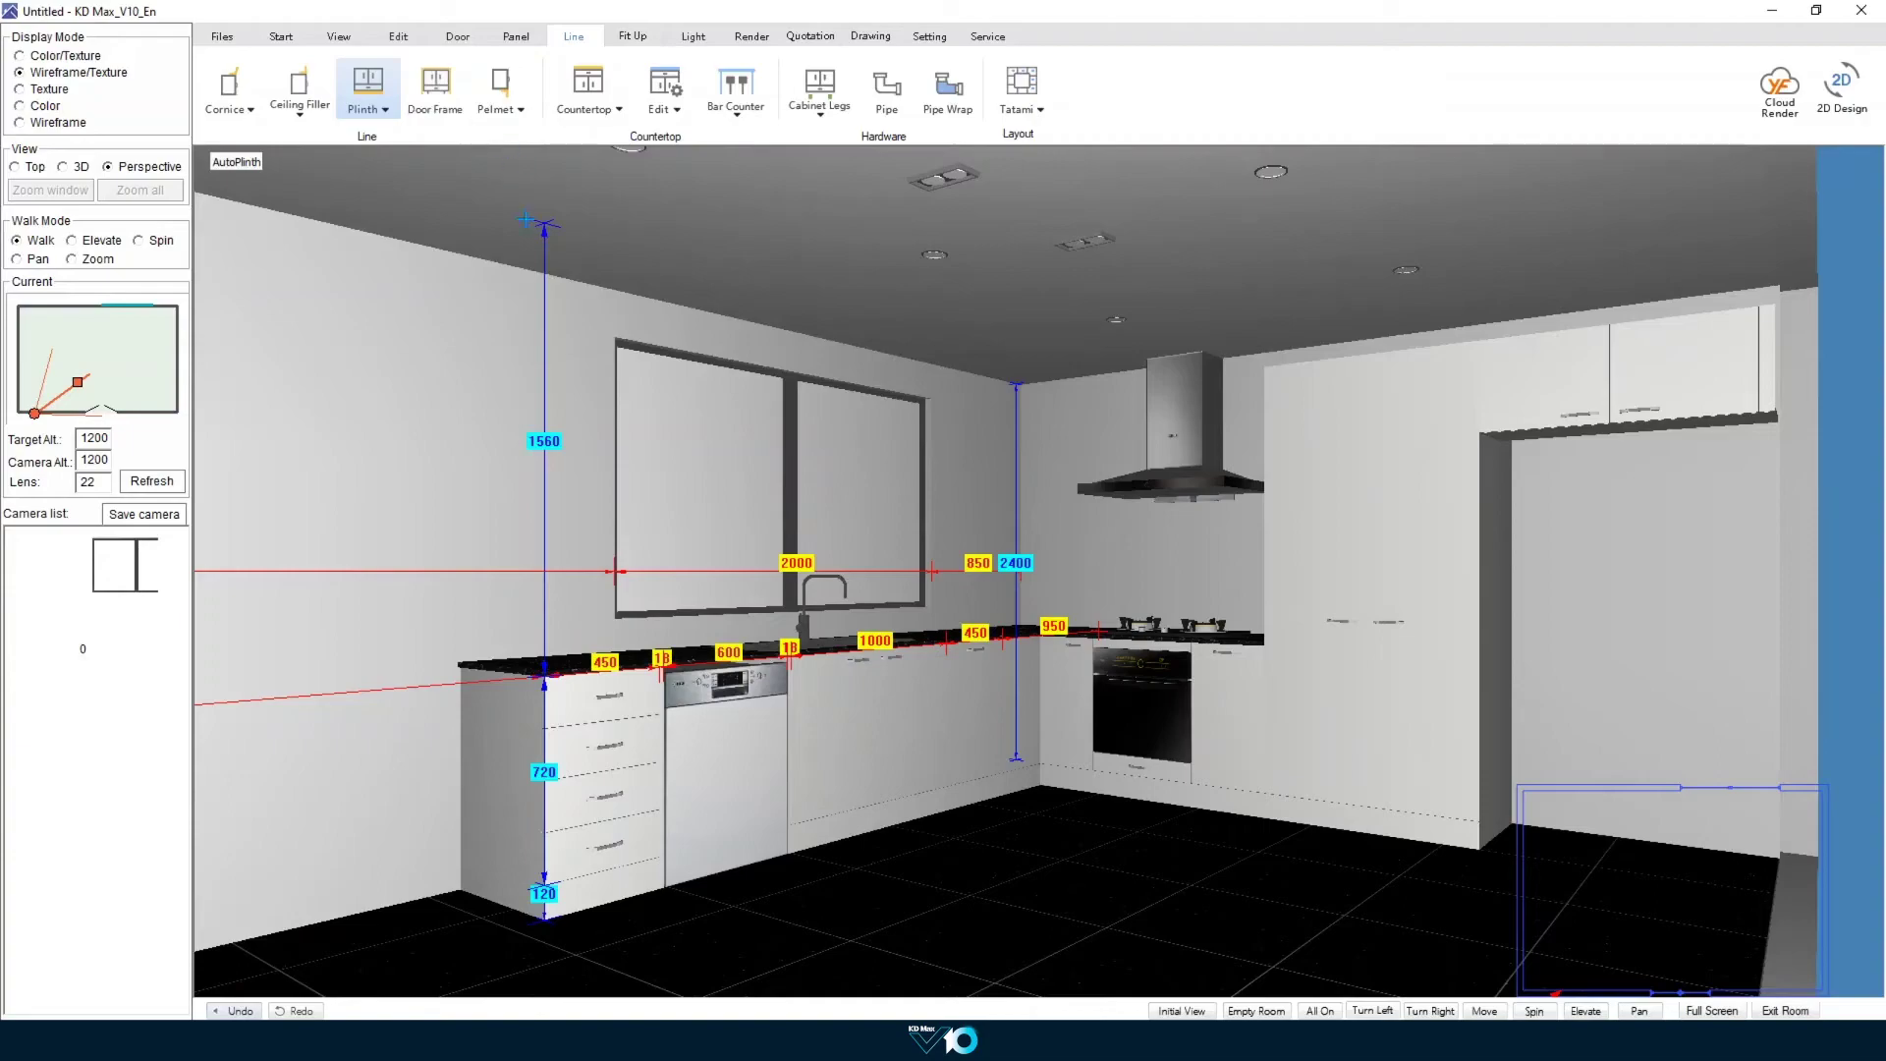
pyautogui.moveTo(555, 342); pyautogui.dragTo(72, 597)
pyautogui.moveTo(1098, 602); pyautogui.dragTo(1032, 484)
# Step: Apply the tall cabinet door's material to the tall unit's exposed side
pyautogui.click(405, 38)
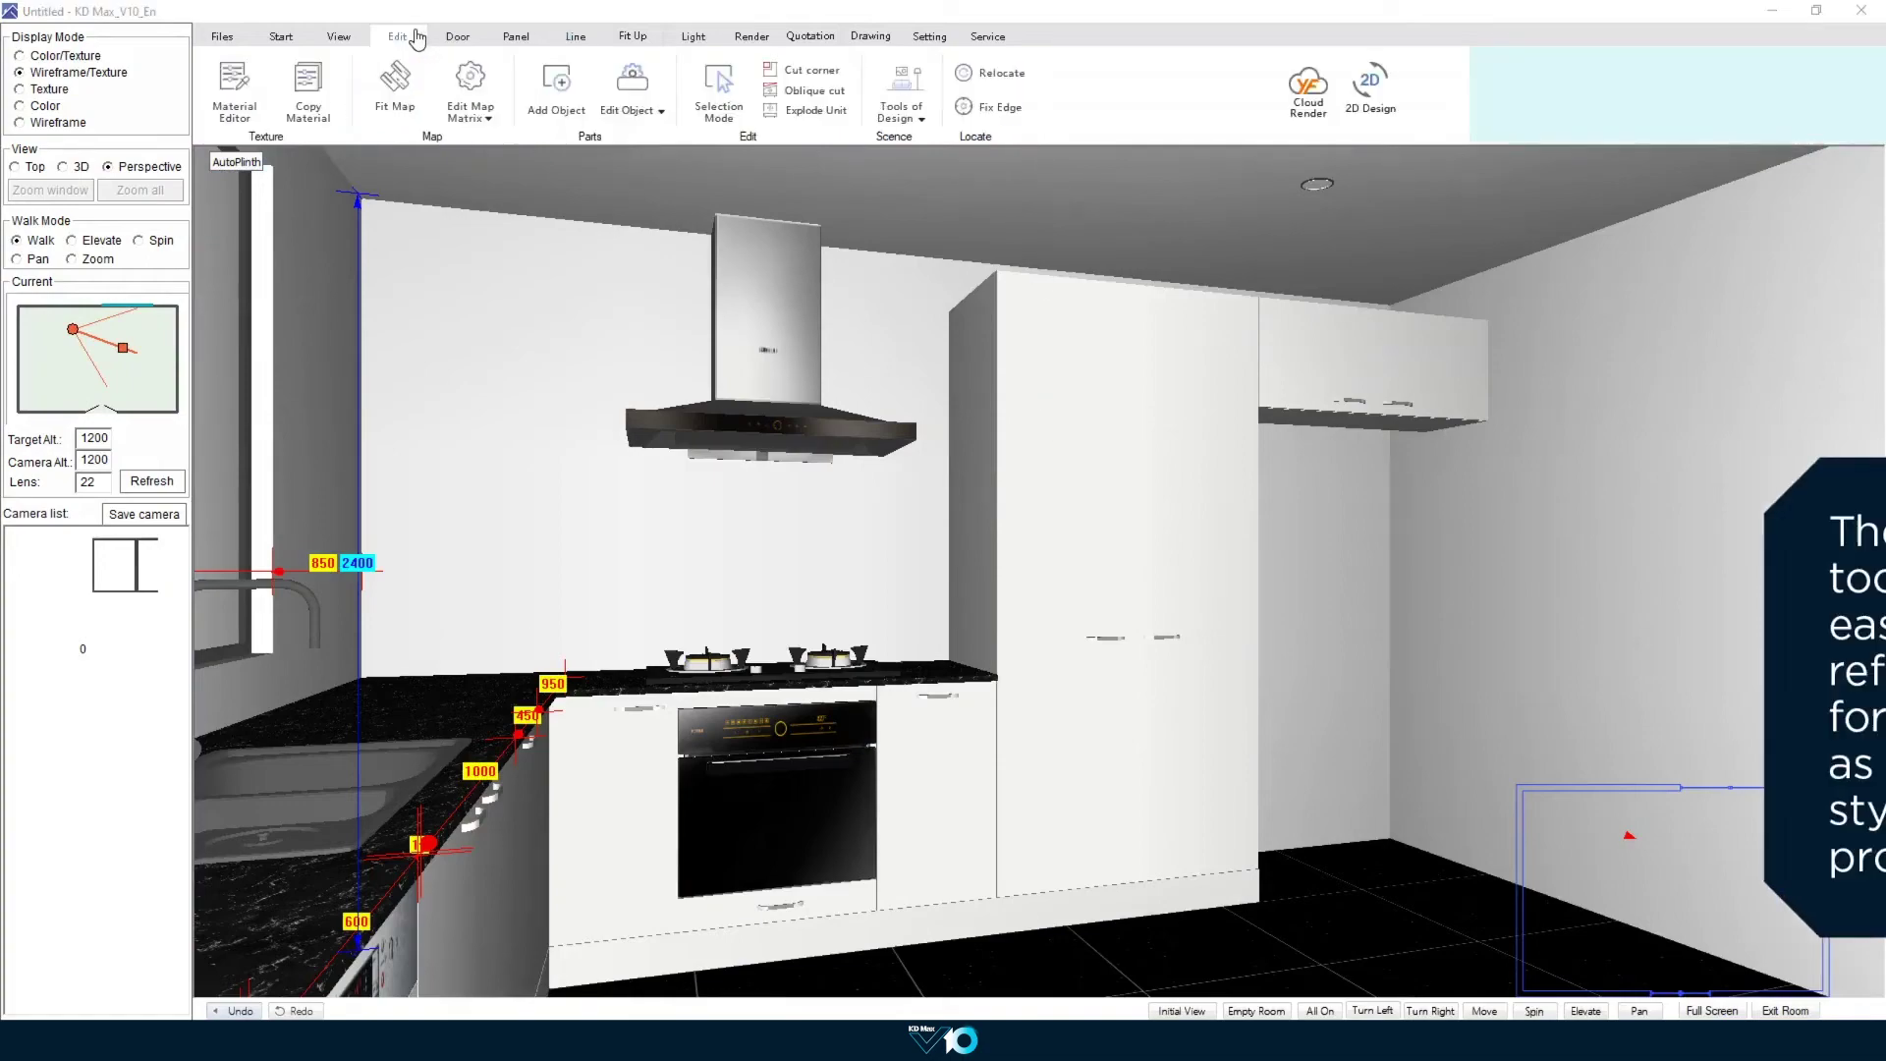
pyautogui.click(246, 97)
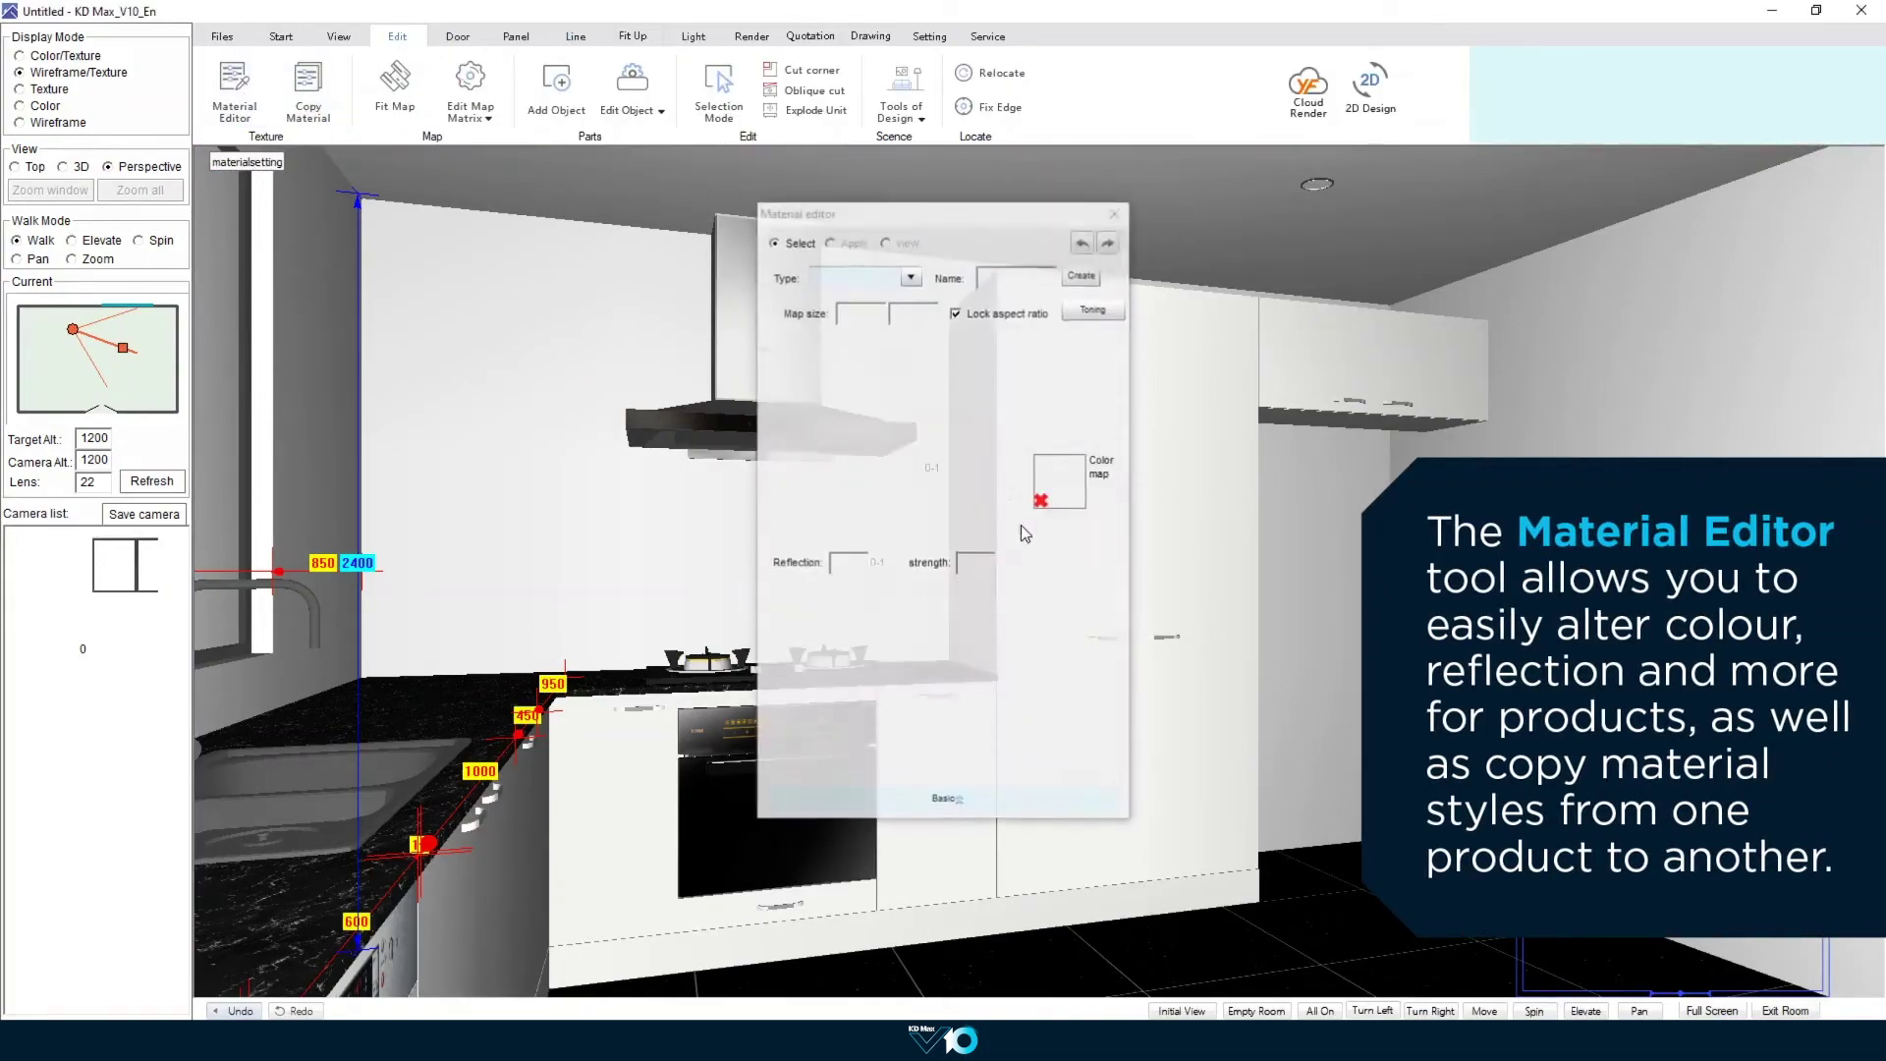
pyautogui.click(1200, 481)
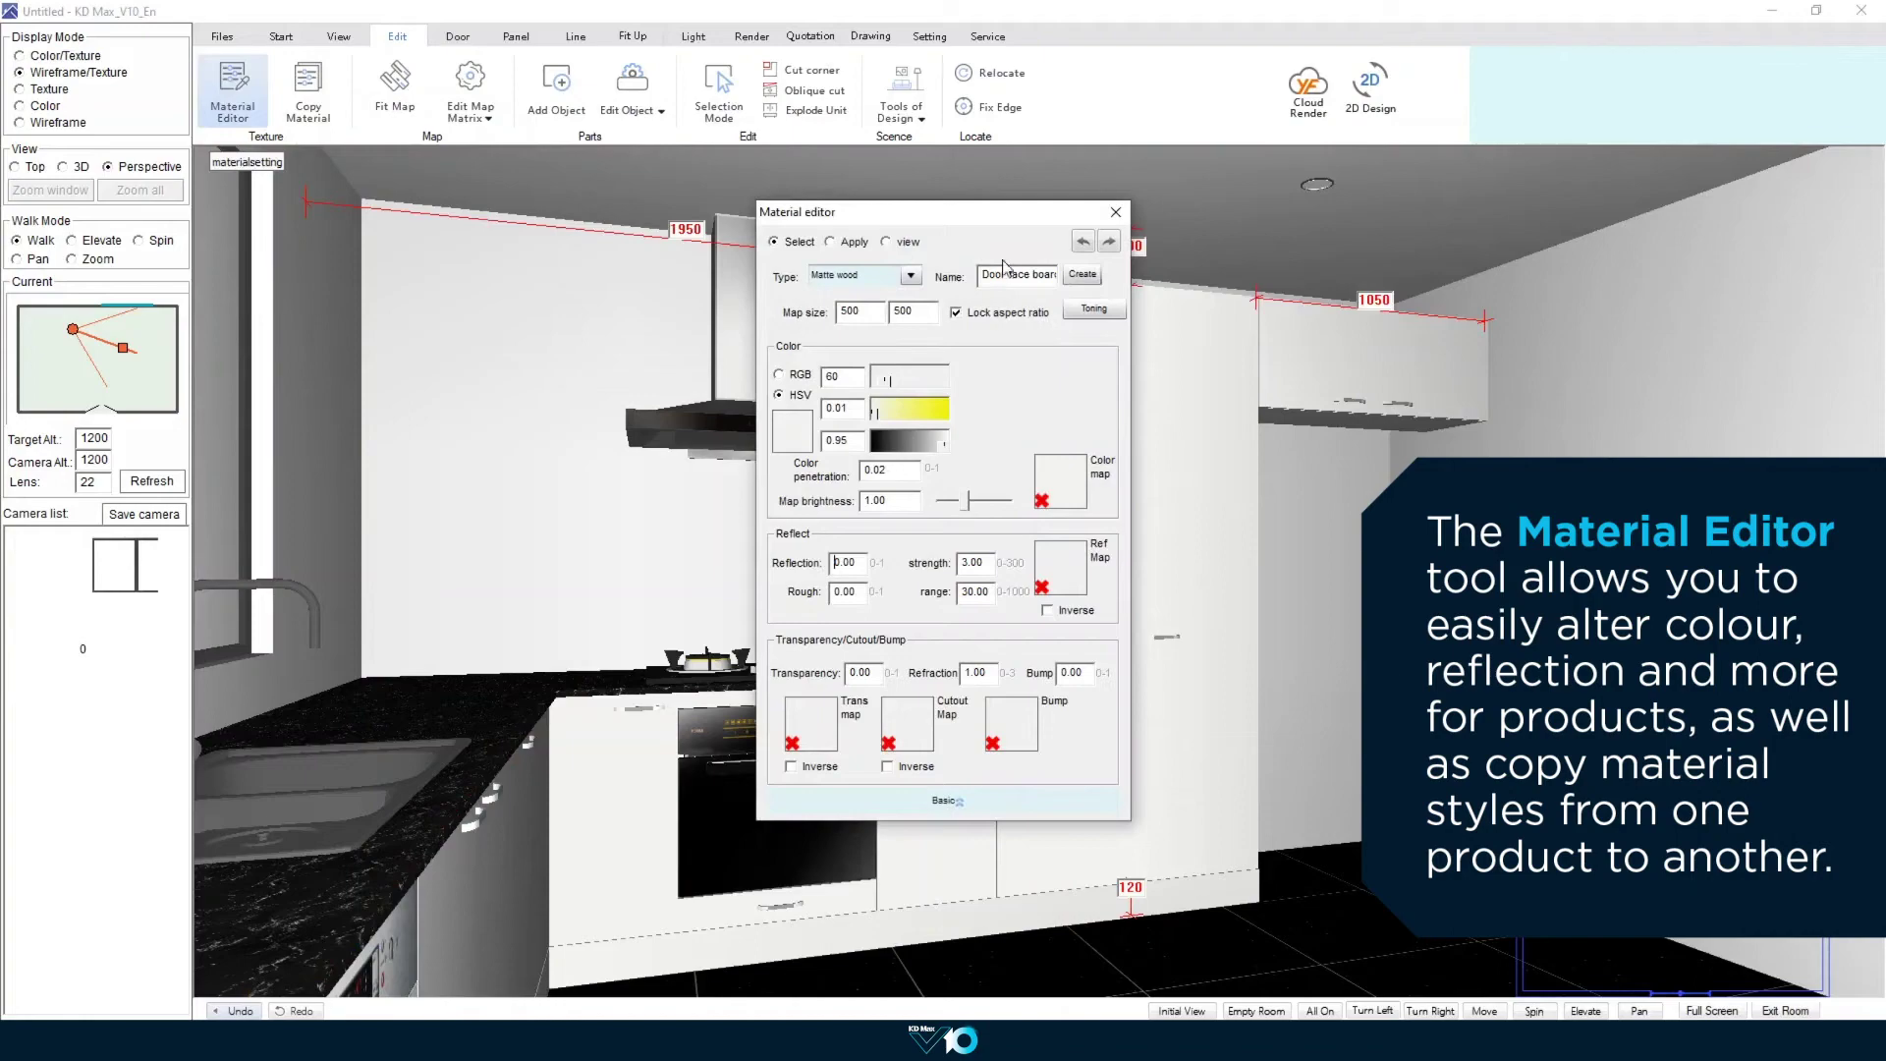
pyautogui.moveTo(992, 221); pyautogui.dragTo(737, 223)
pyautogui.click(575, 244)
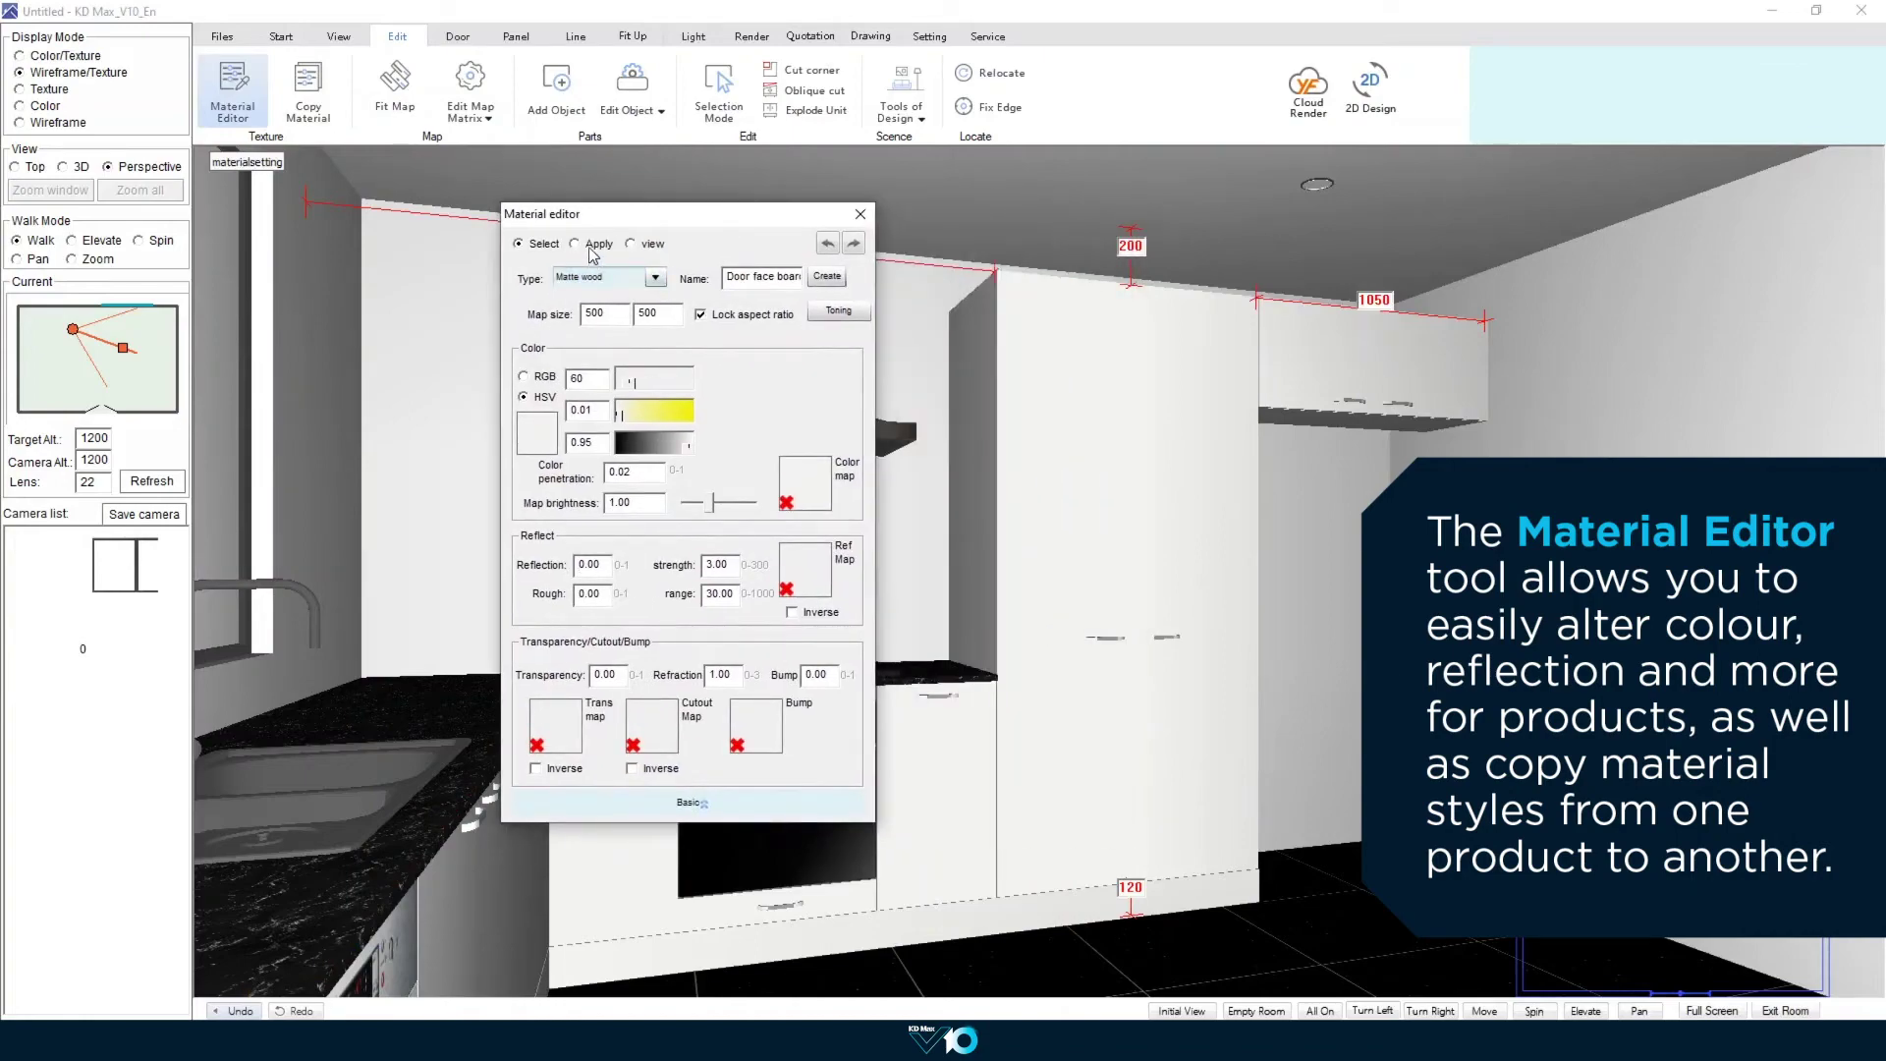
pyautogui.click(974, 479)
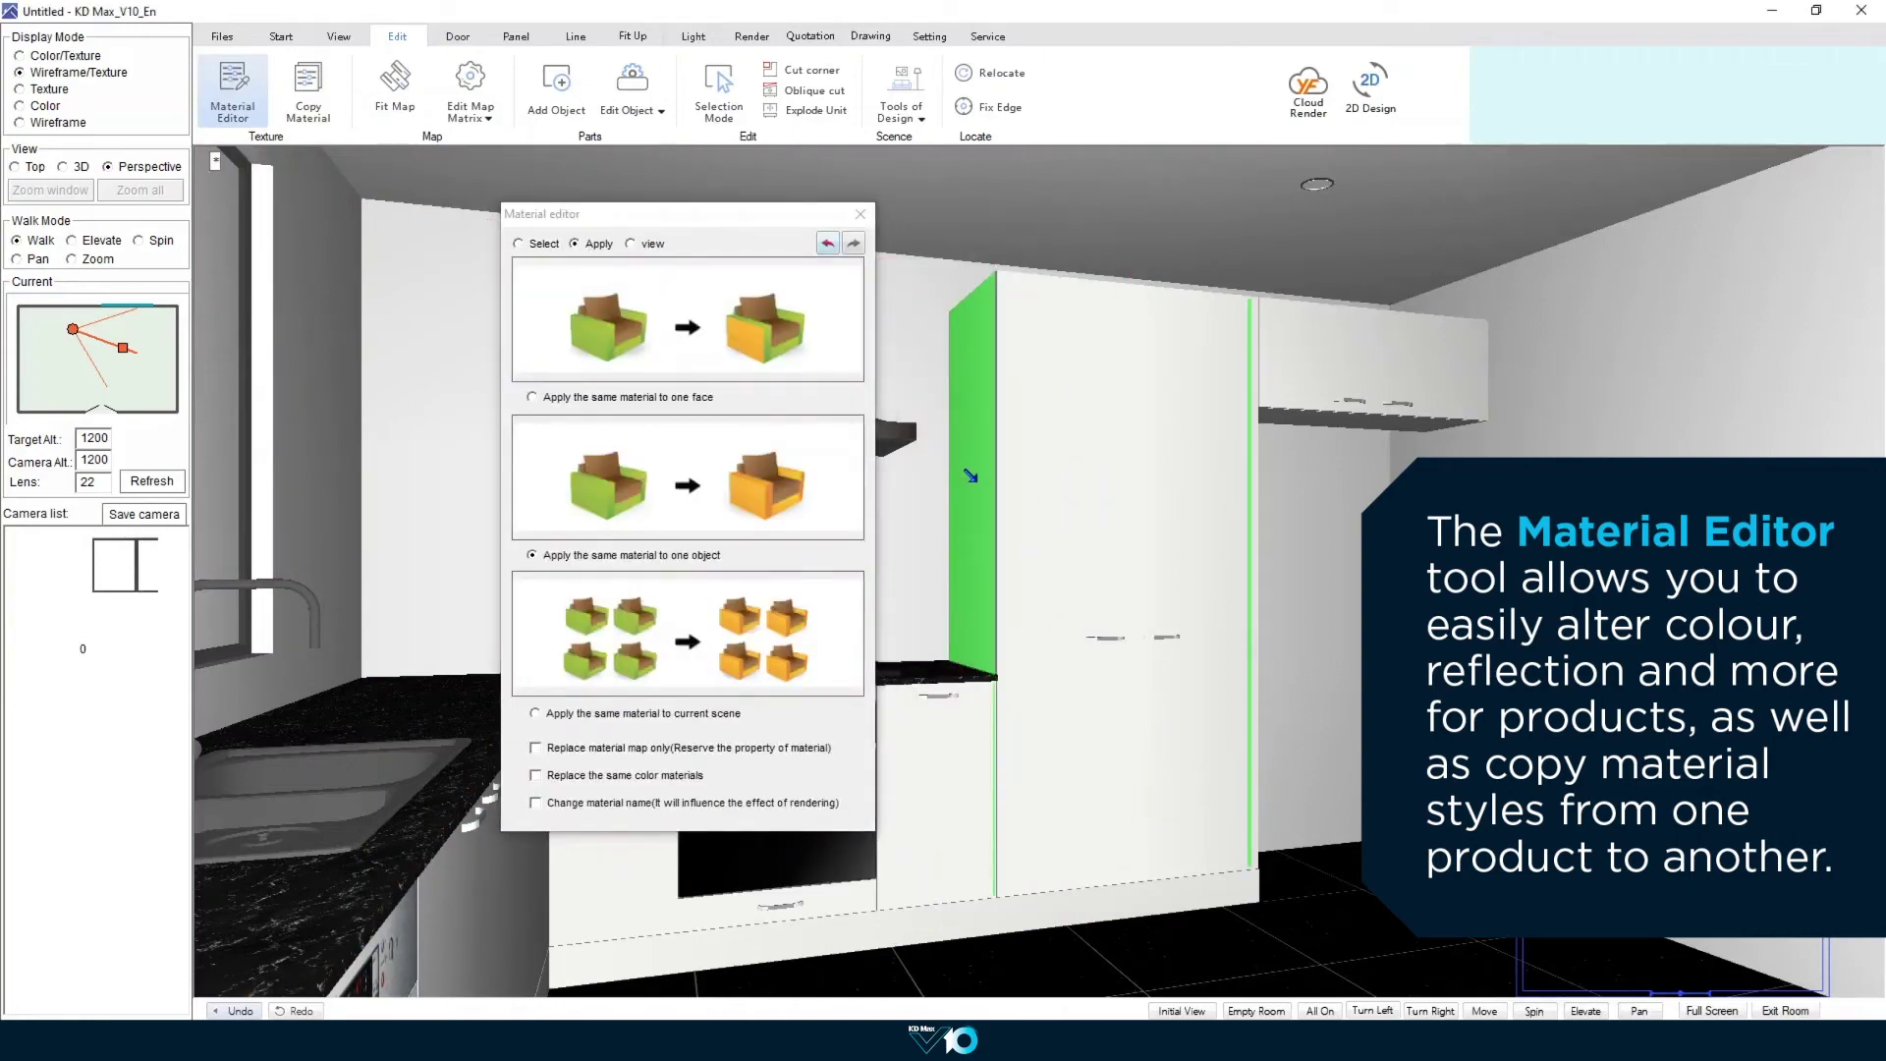
pyautogui.click(860, 214)
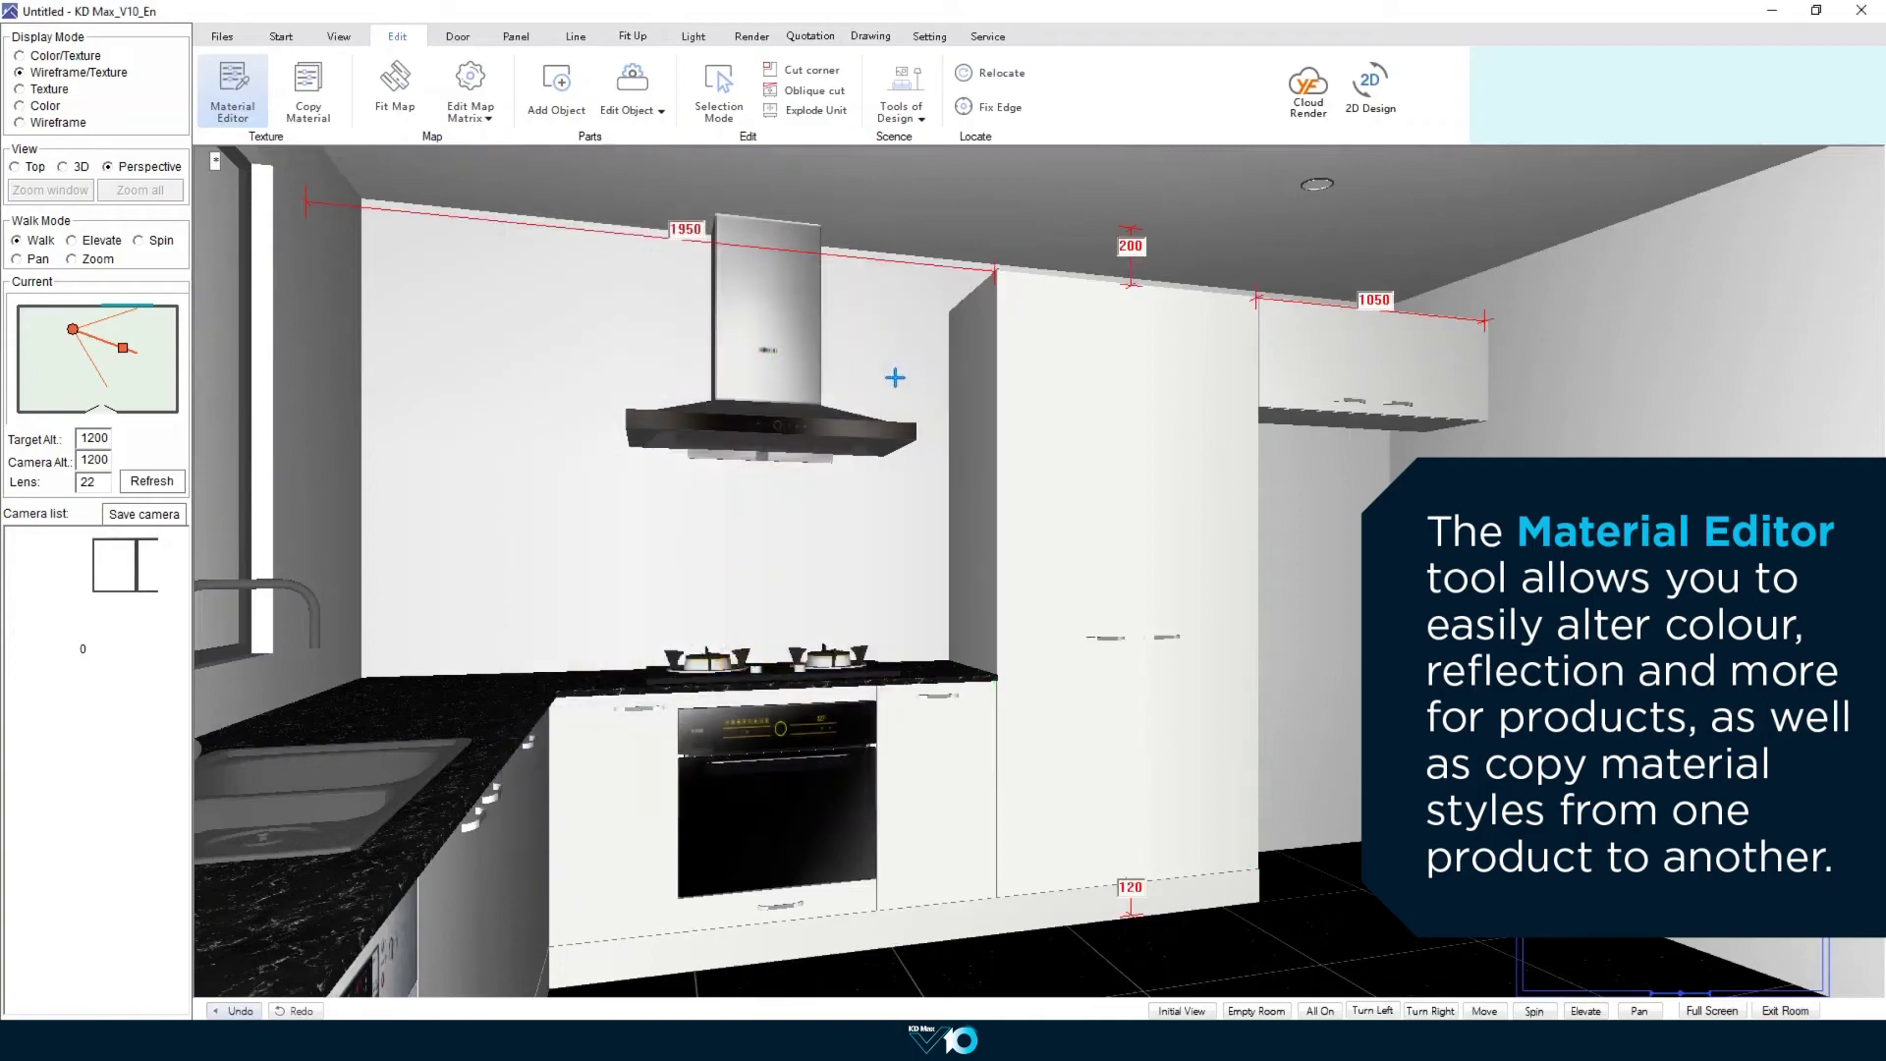
# Step: Apply the drawer-front material to the end panel of the base sink run
pyautogui.moveTo(854, 541)
pyautogui.mouseDown()
pyautogui.moveTo(511, 275)
pyautogui.moveTo(403, 165)
pyautogui.mouseUp()
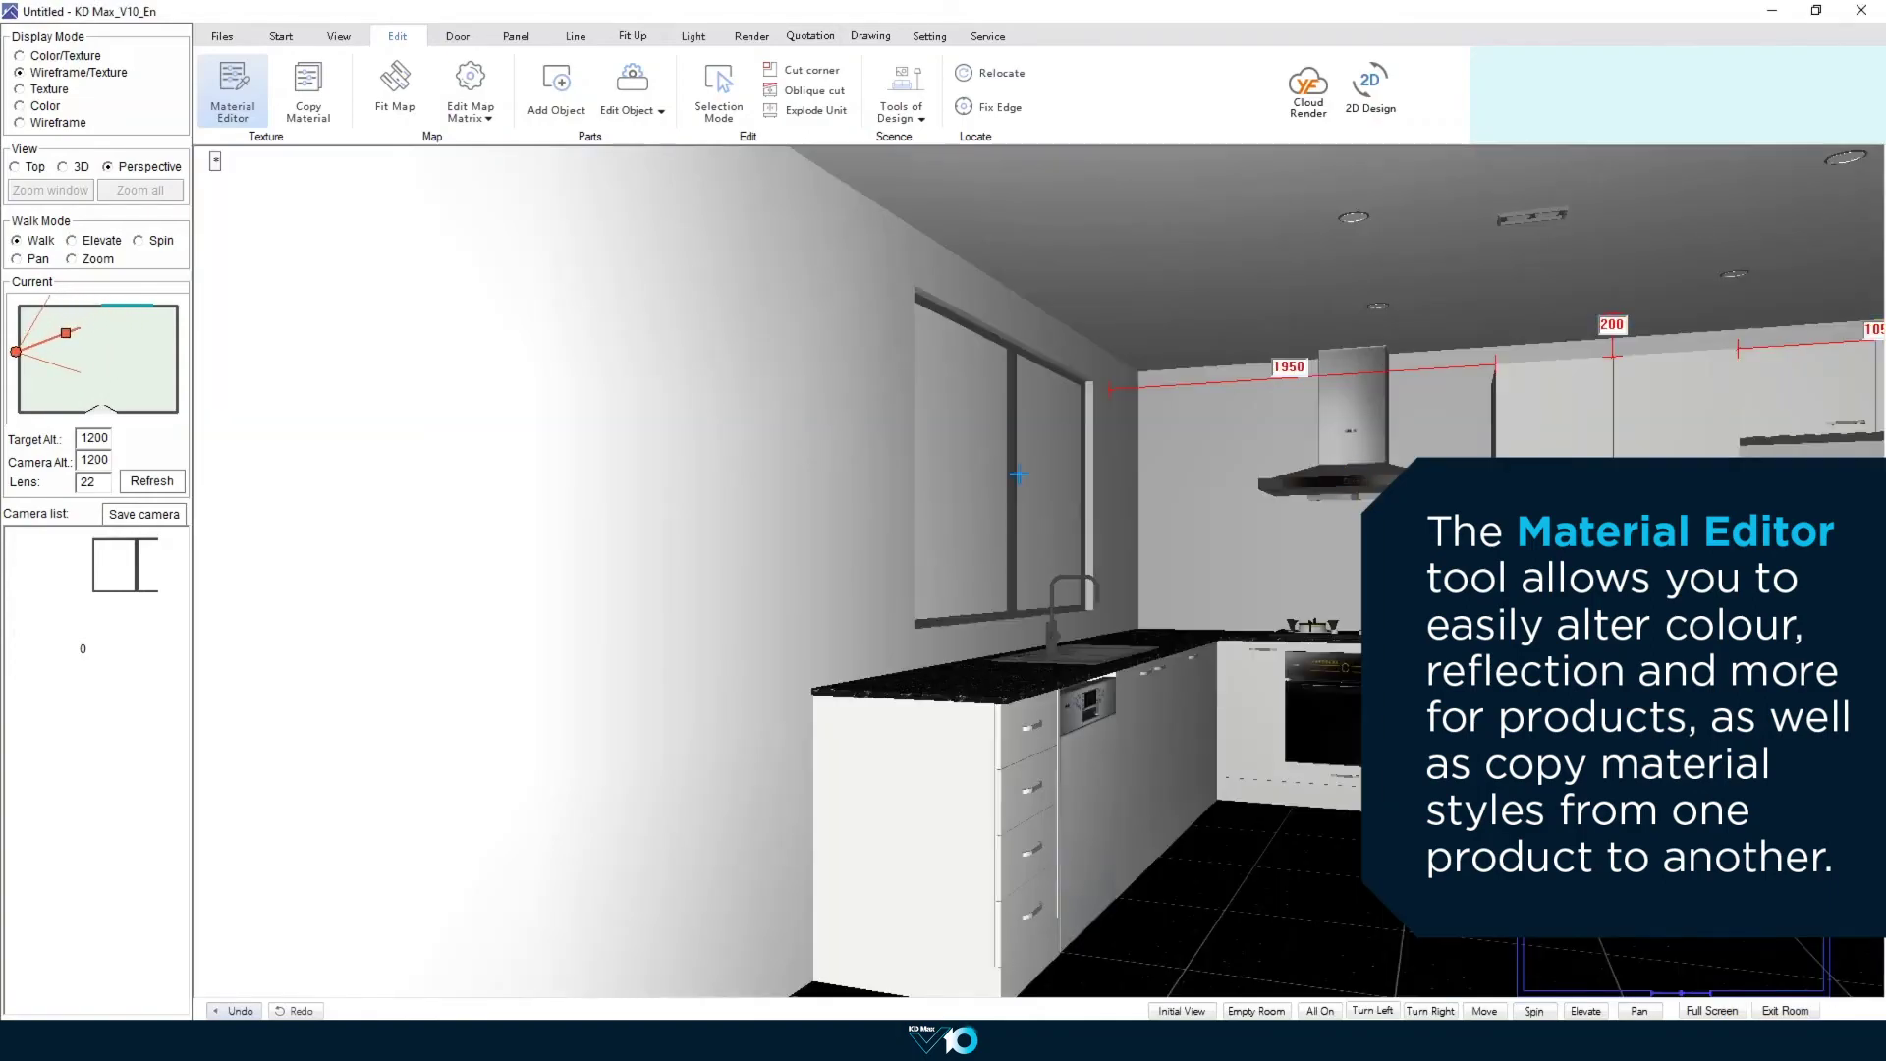
pyautogui.click(254, 110)
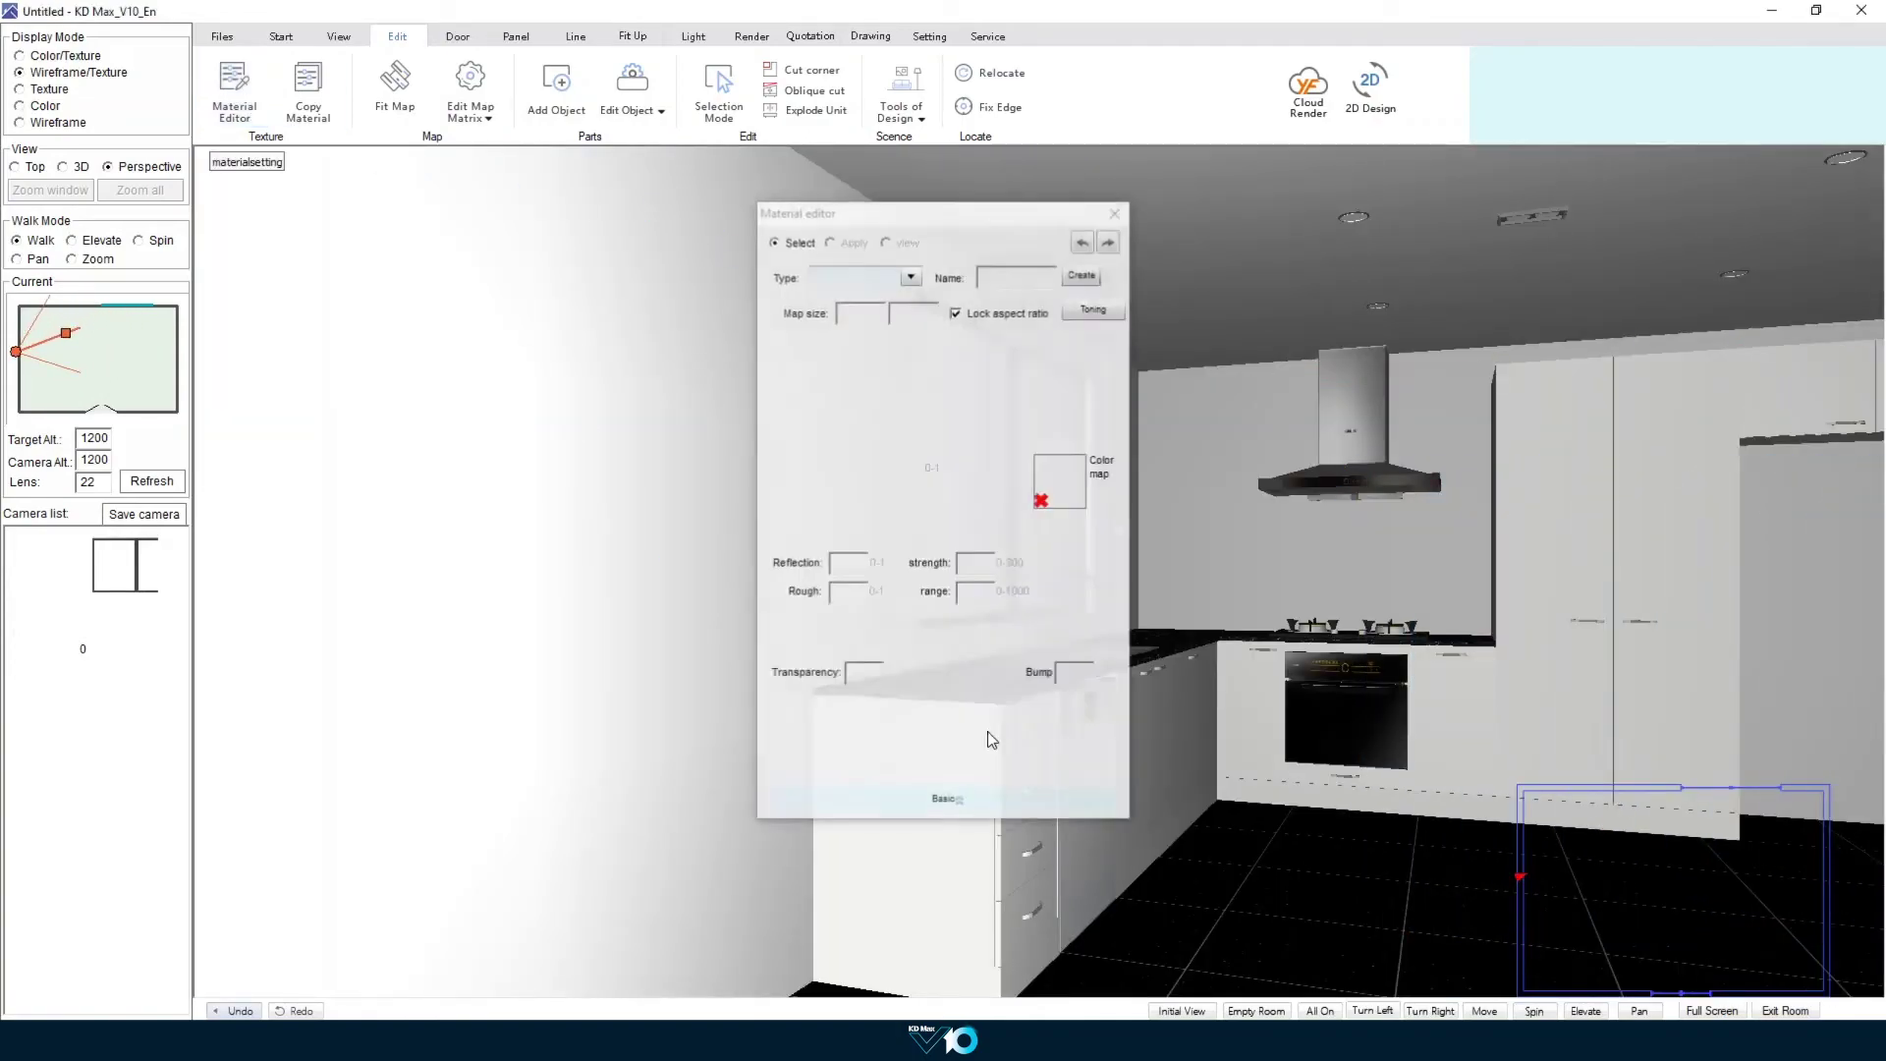
pyautogui.click(1026, 861)
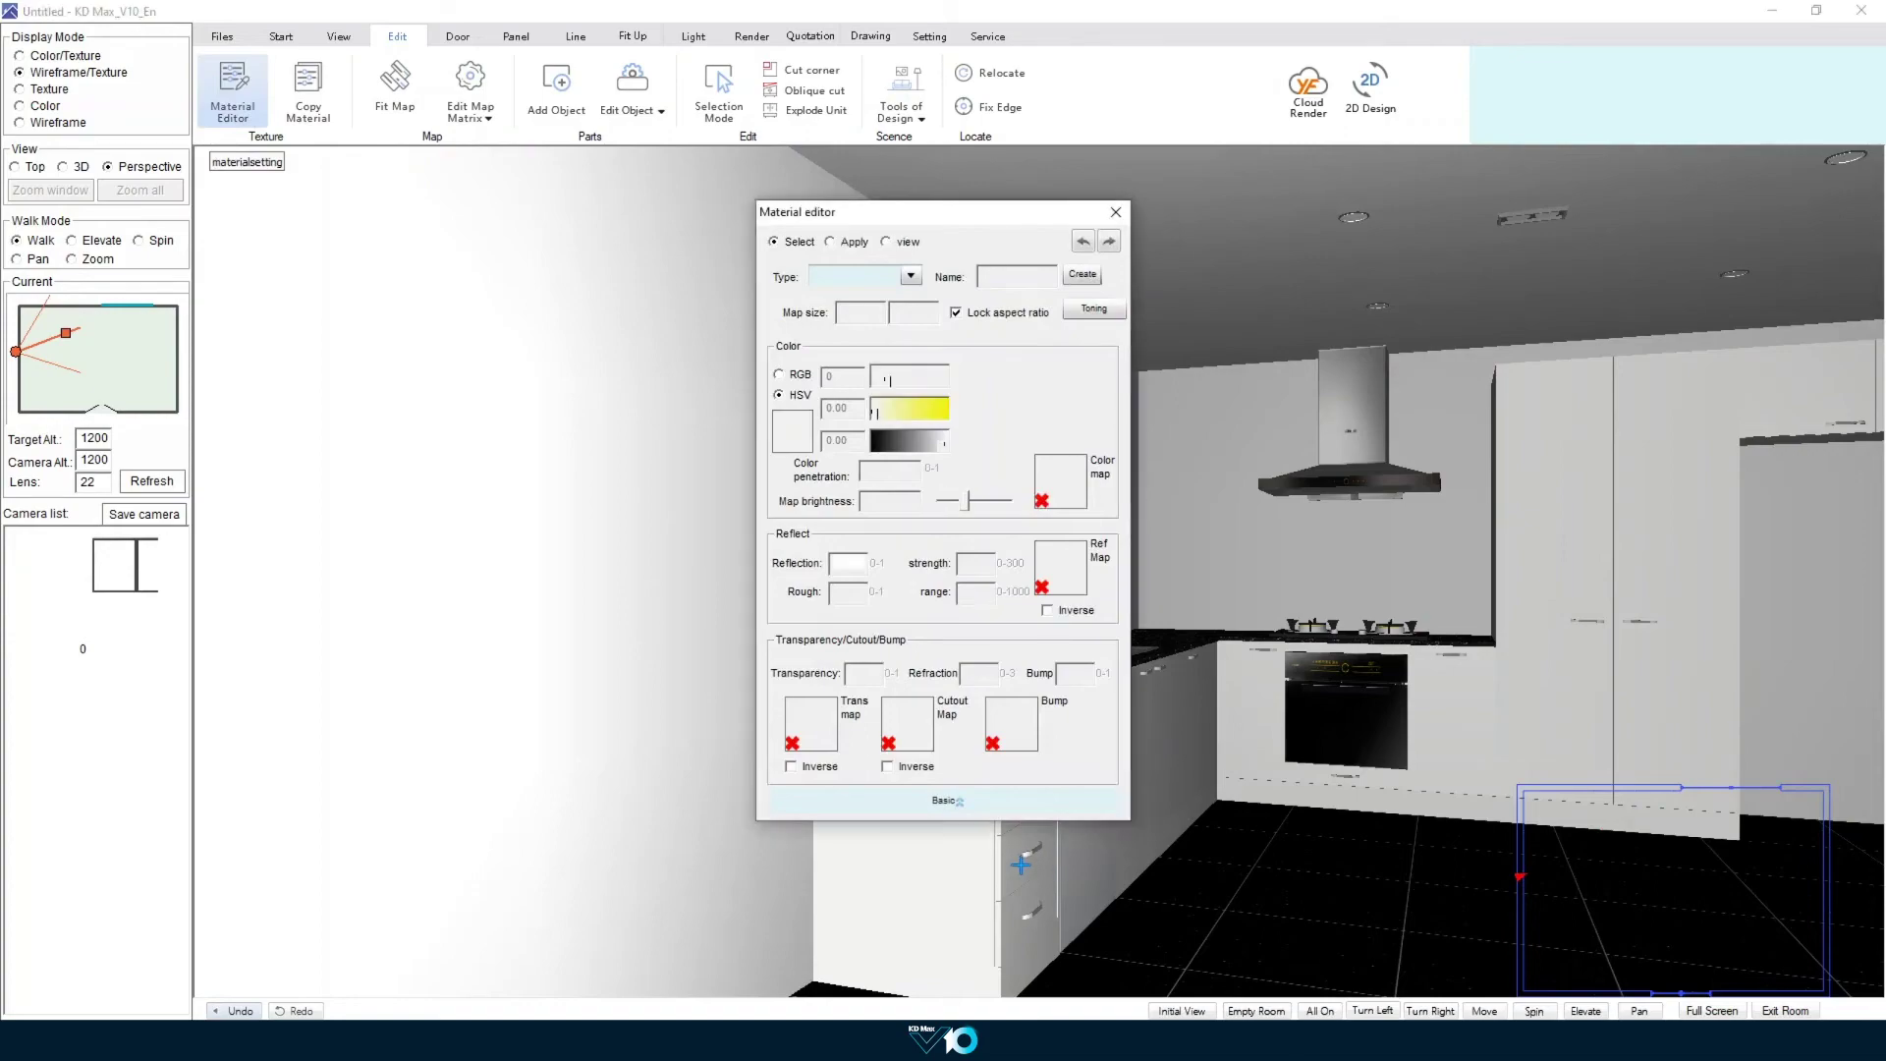
pyautogui.click(831, 242)
pyautogui.click(910, 874)
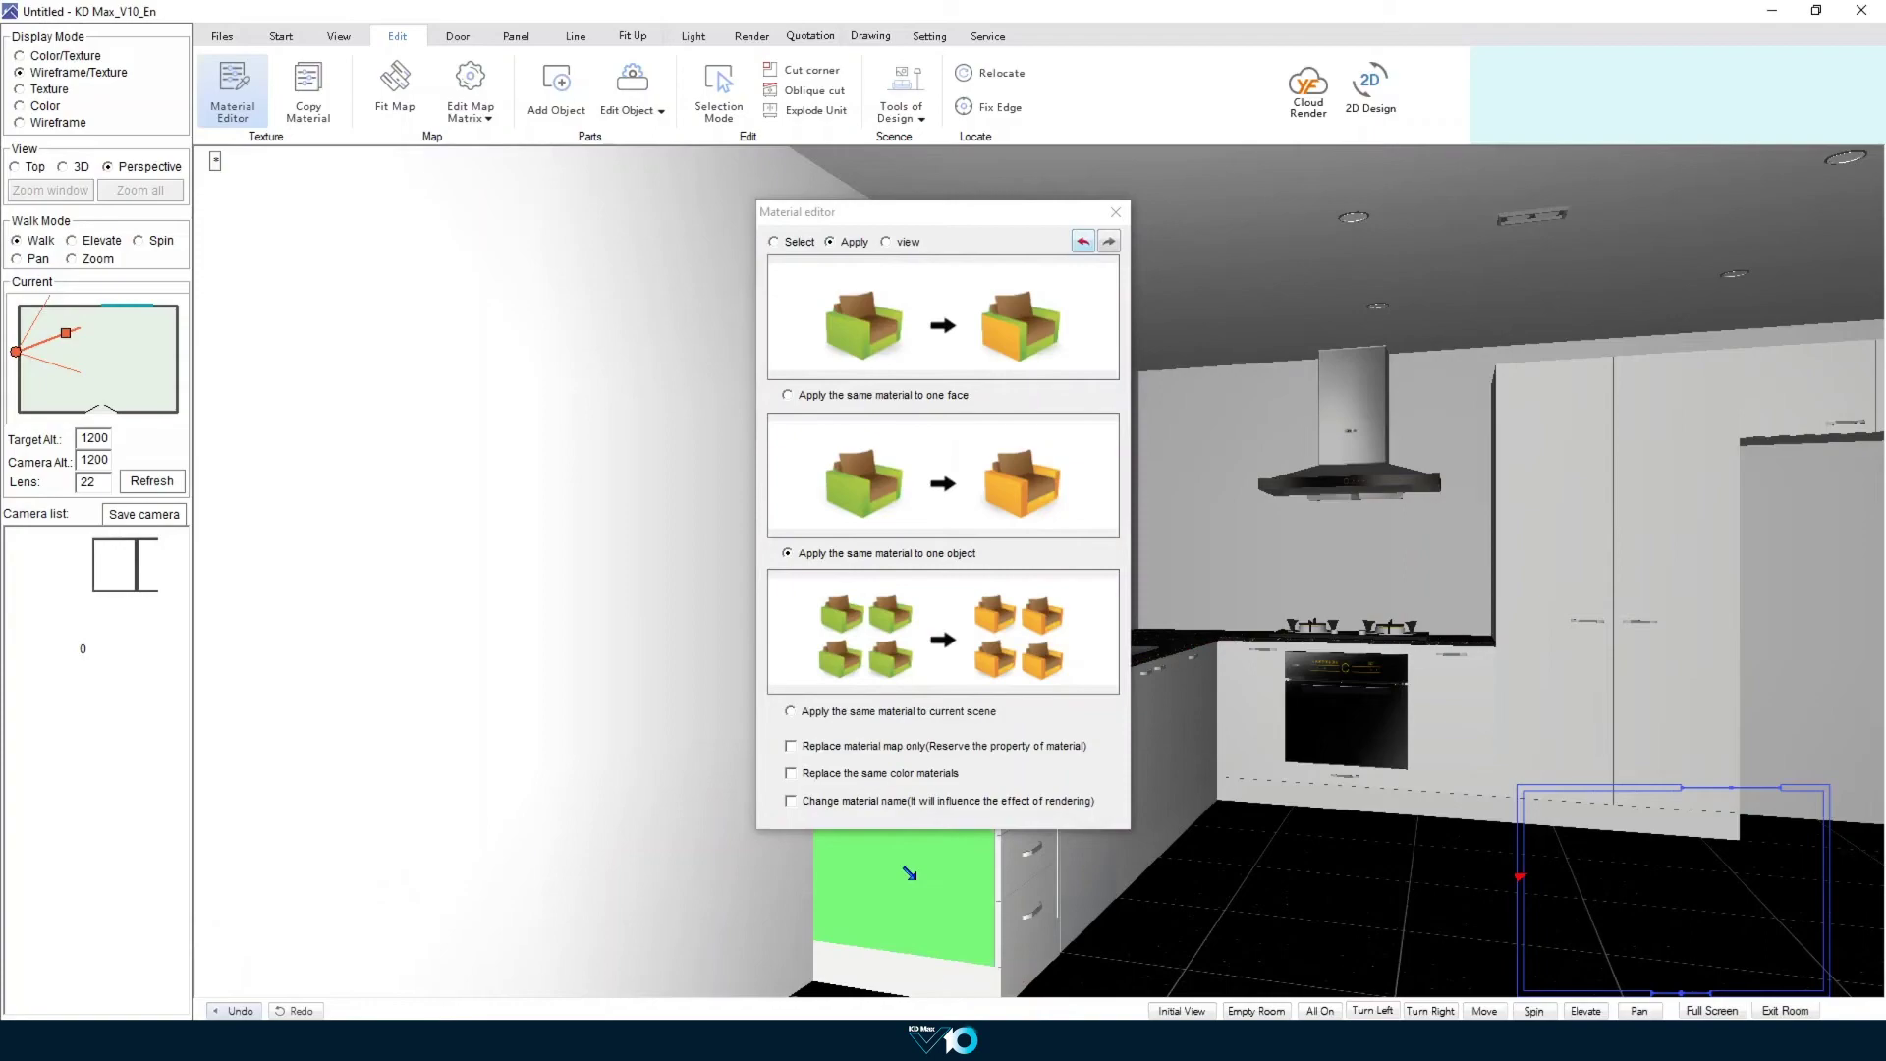
pyautogui.click(1116, 212)
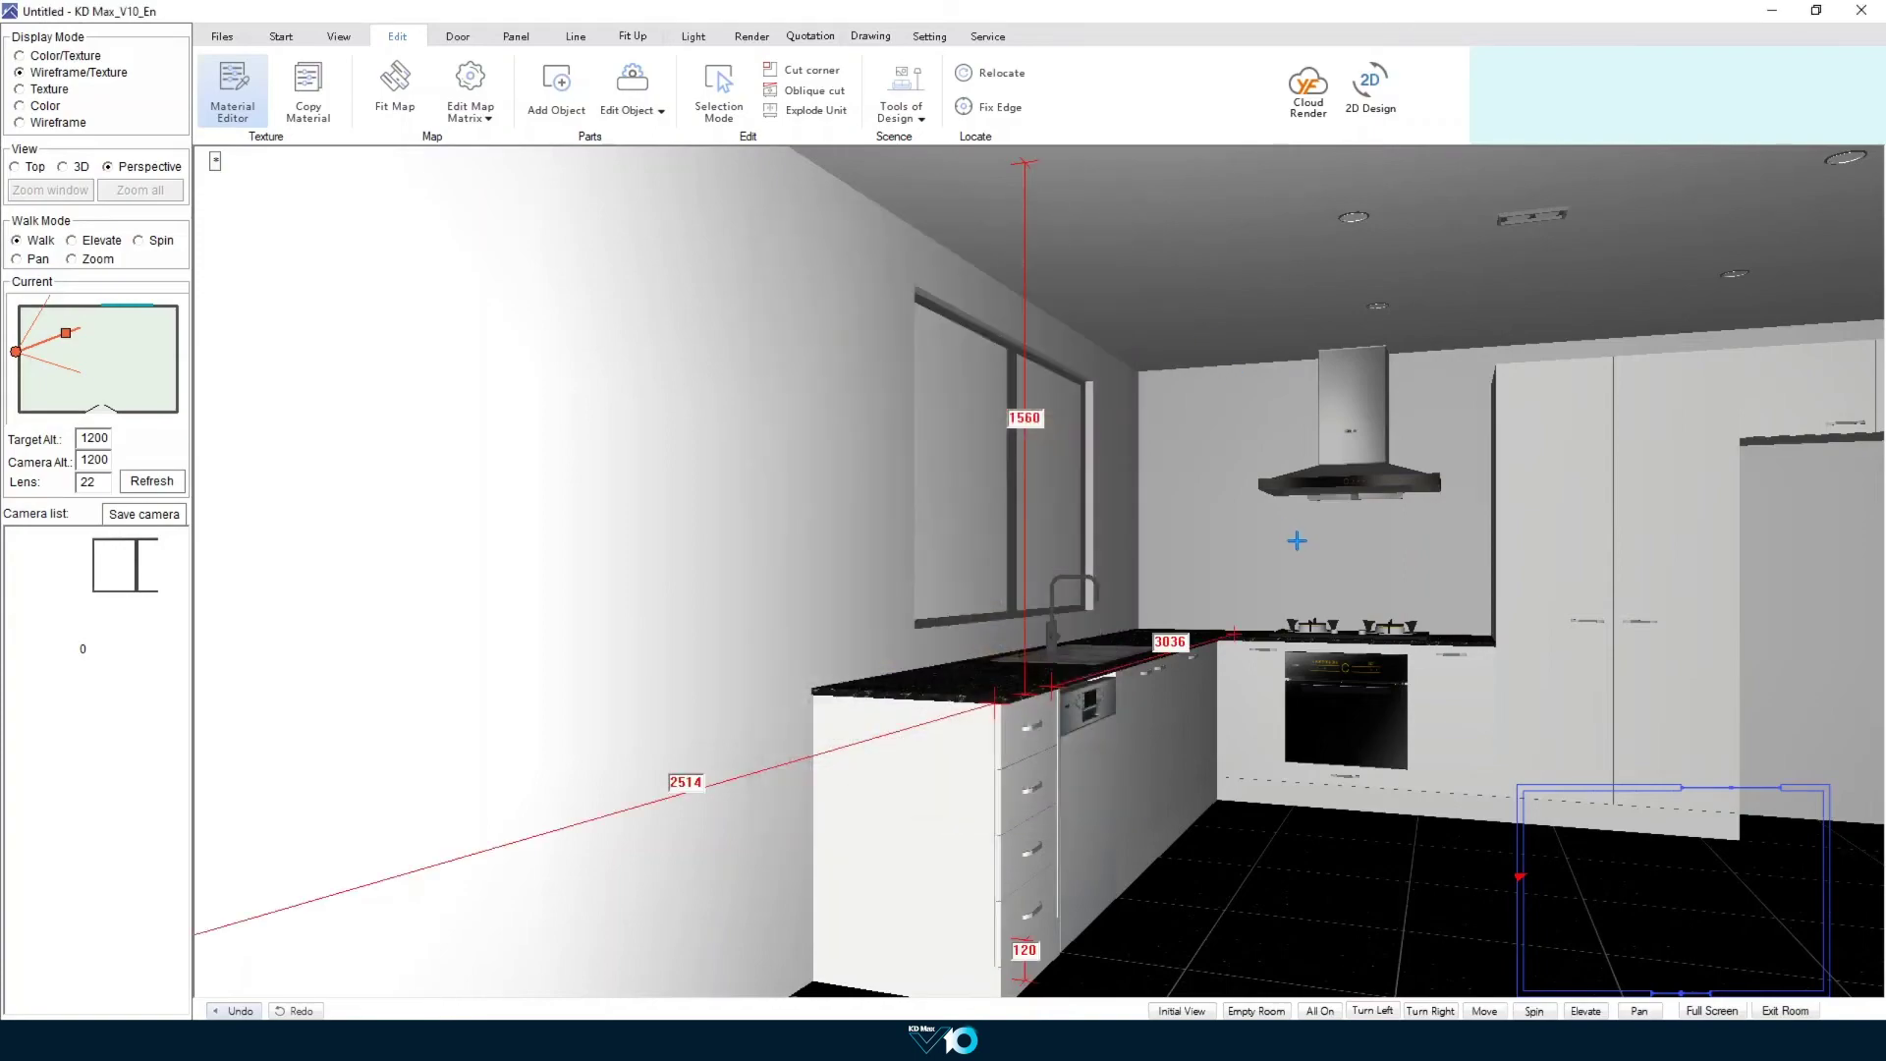
pyautogui.moveTo(1308, 565); pyautogui.dragTo(1050, 508)
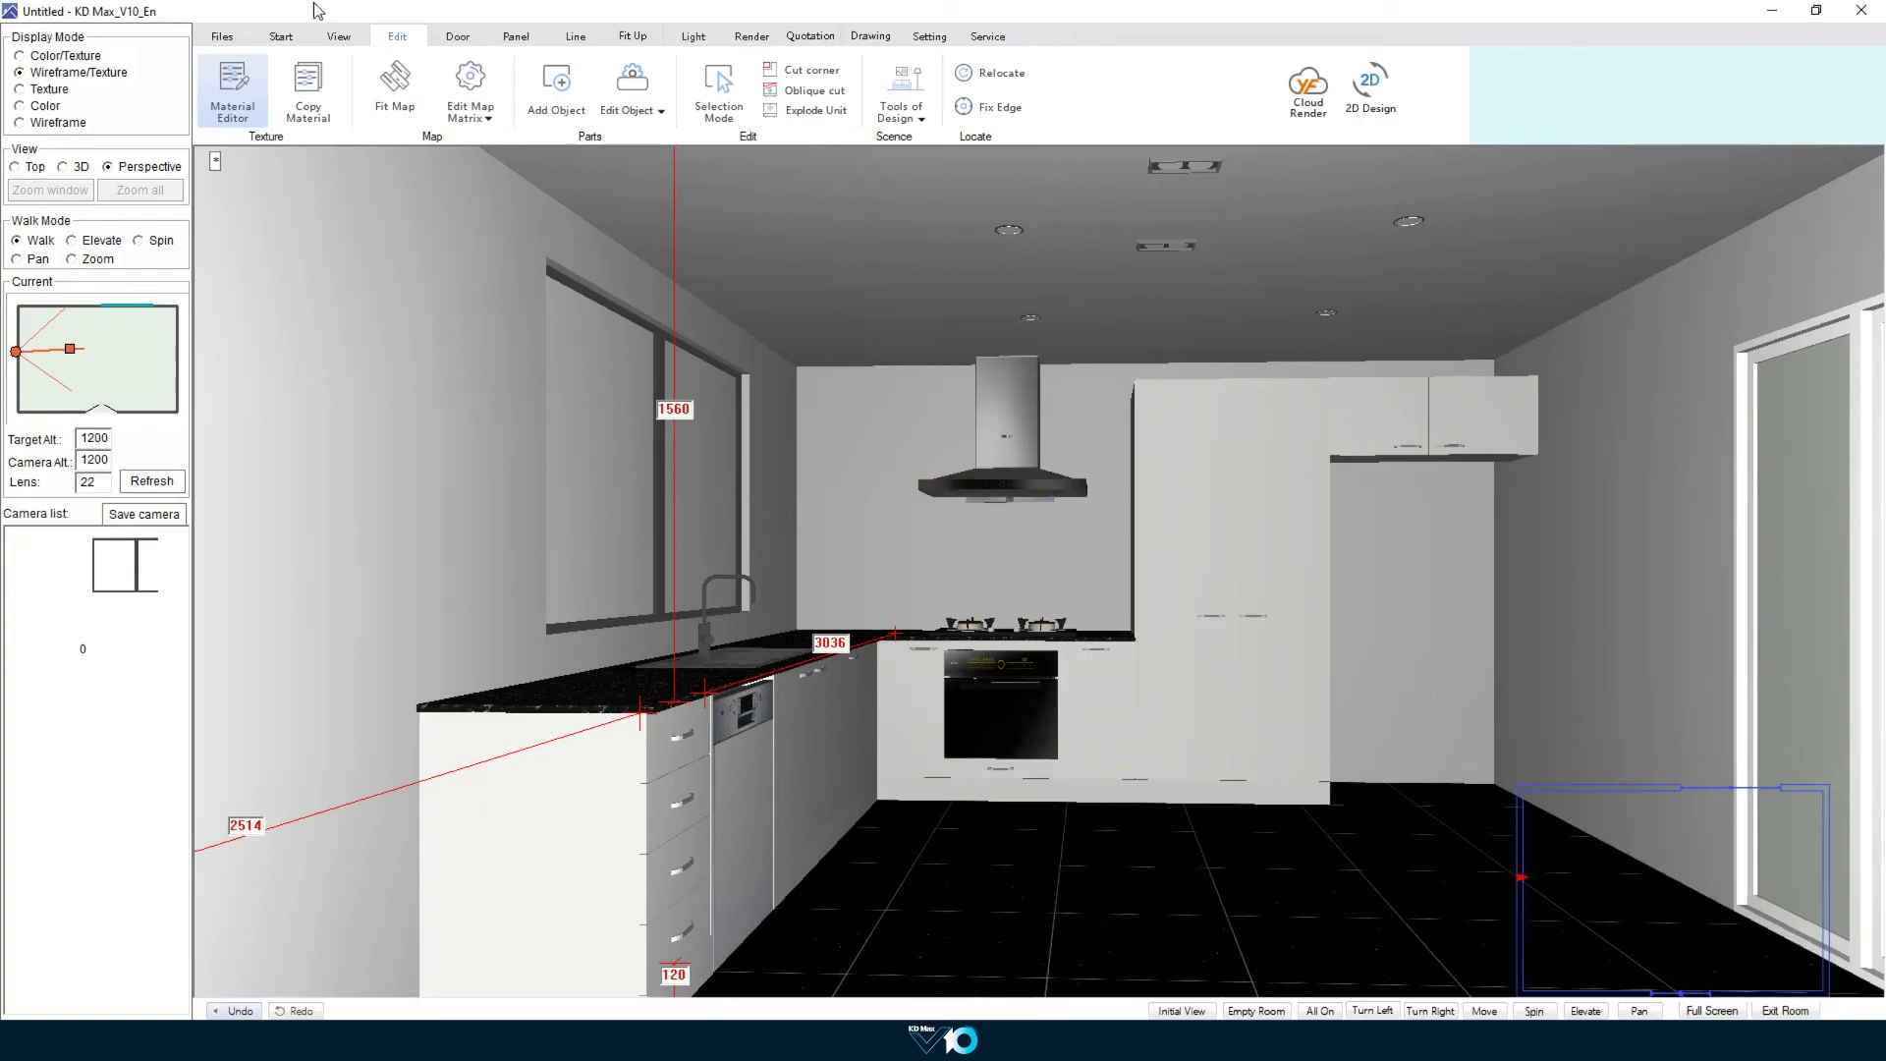
pyautogui.click(280, 37)
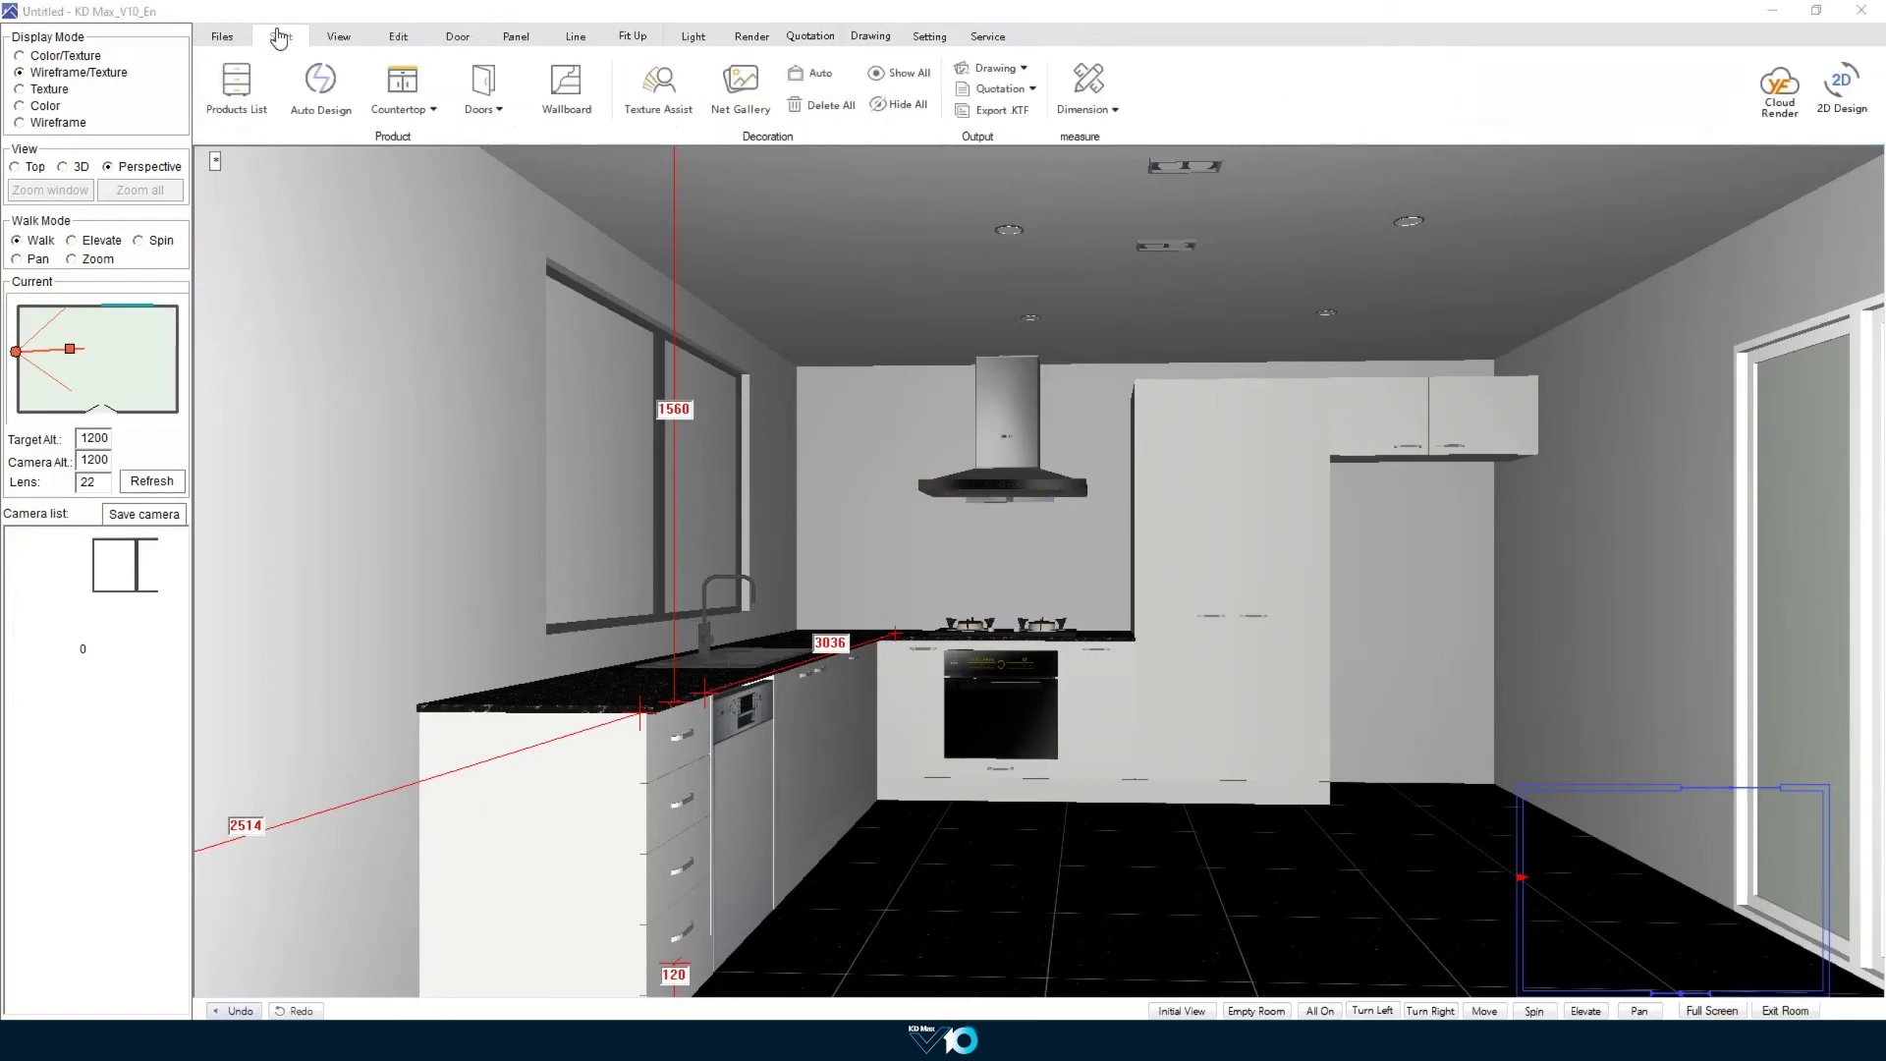
# Step: Place the fridge_0018 side-by-side fridge (910 × 720 × 1750) beside the tall cabinets, facing the room
pyautogui.click(234, 94)
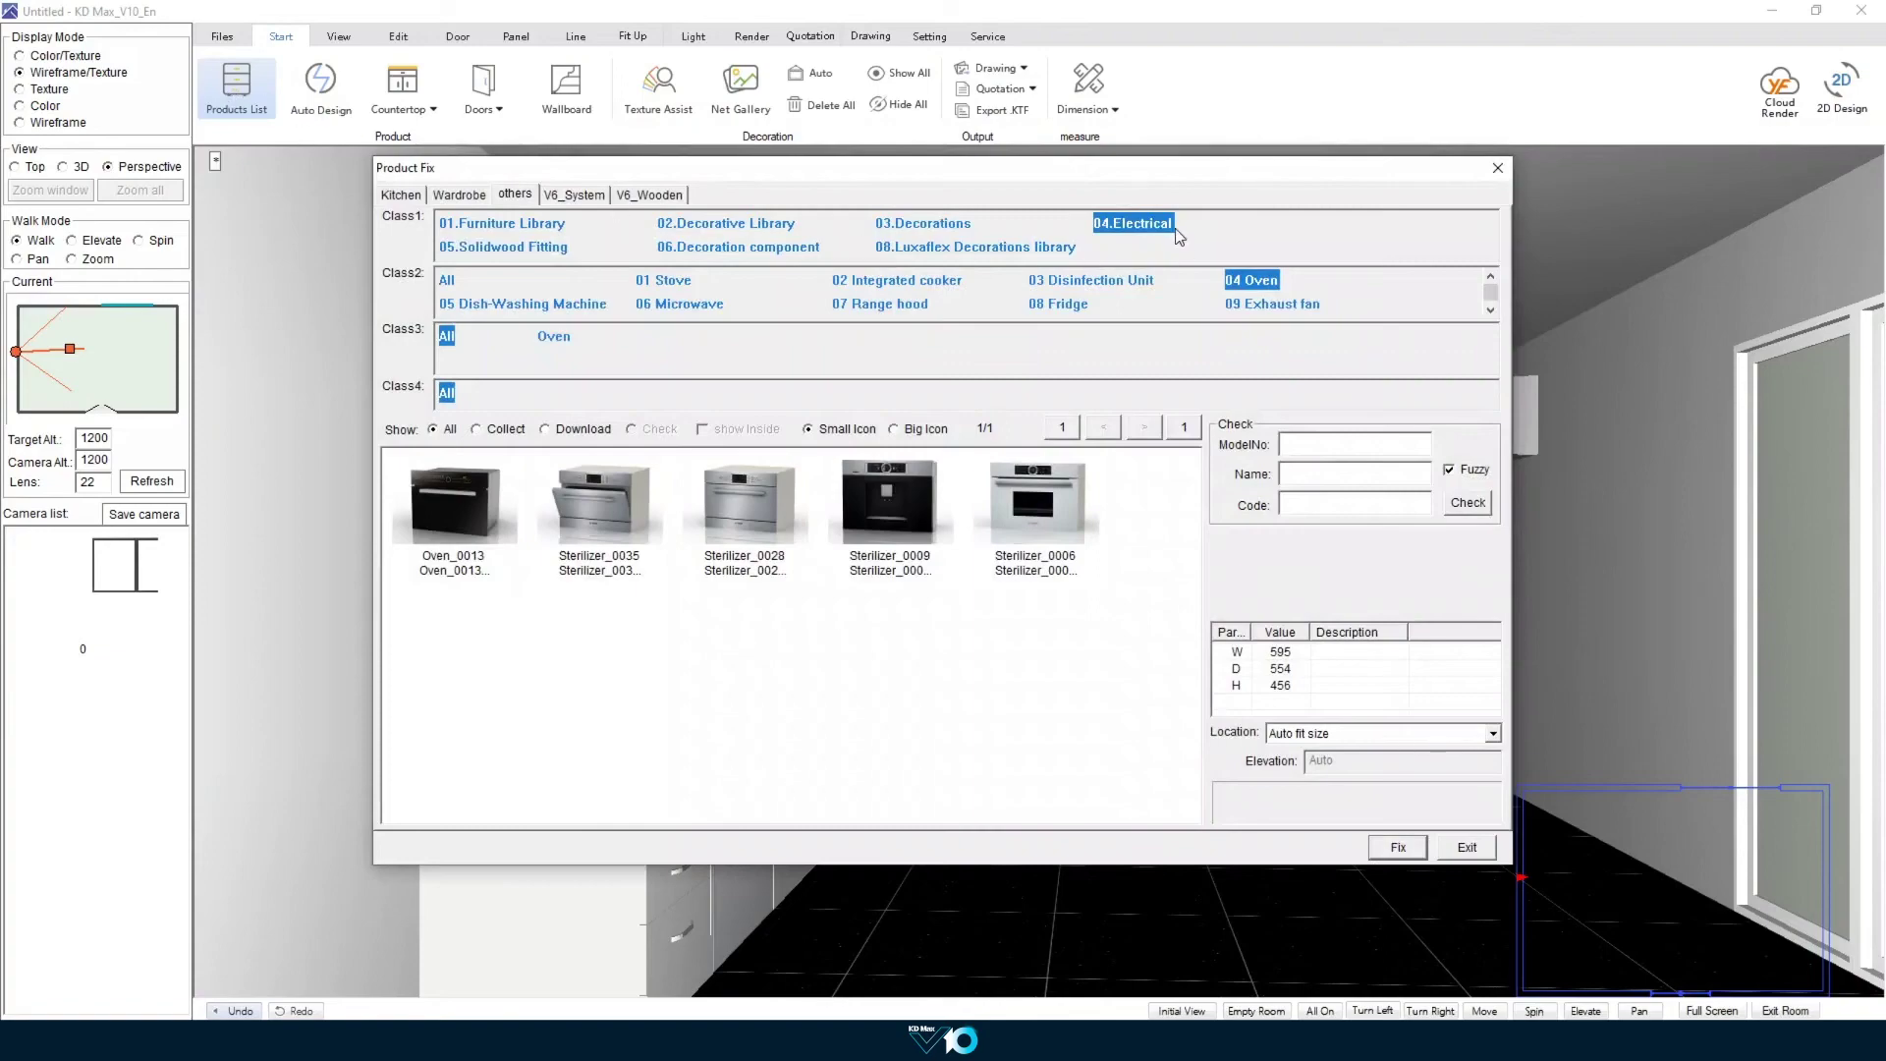
pyautogui.click(1174, 229)
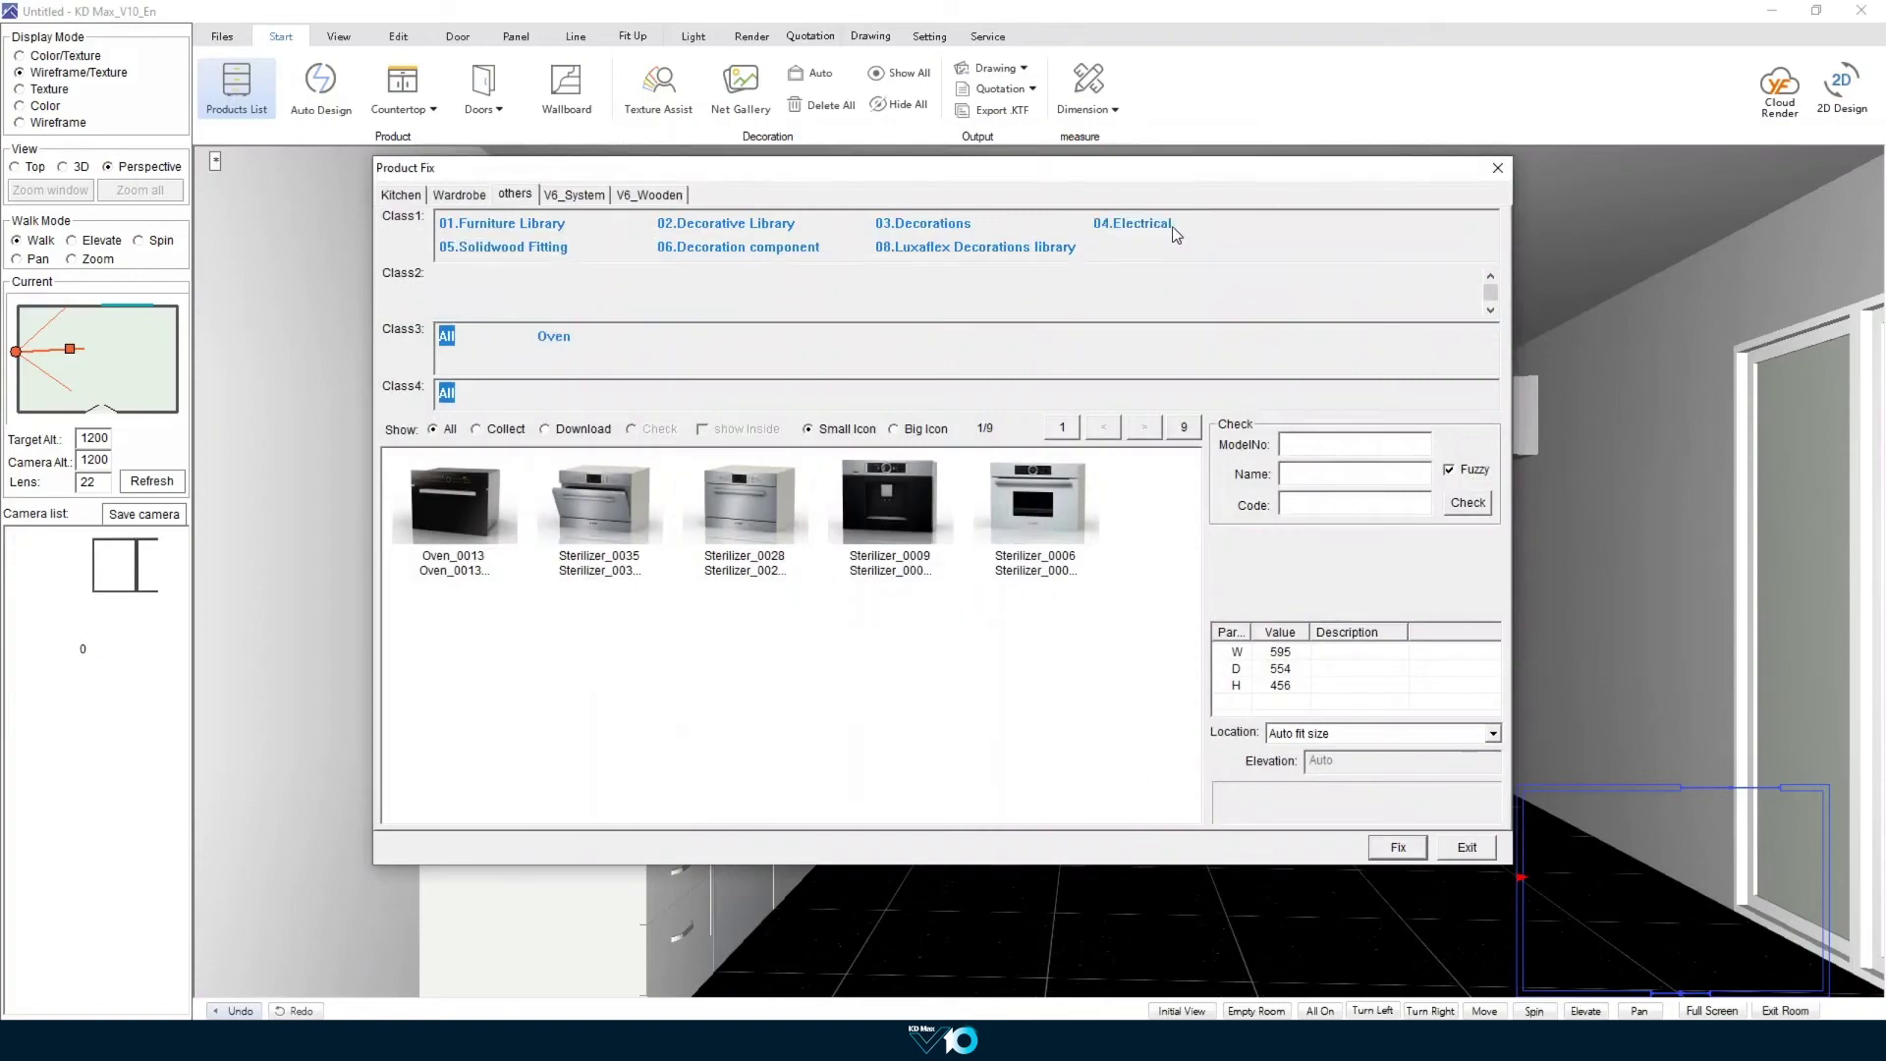
pyautogui.click(1053, 304)
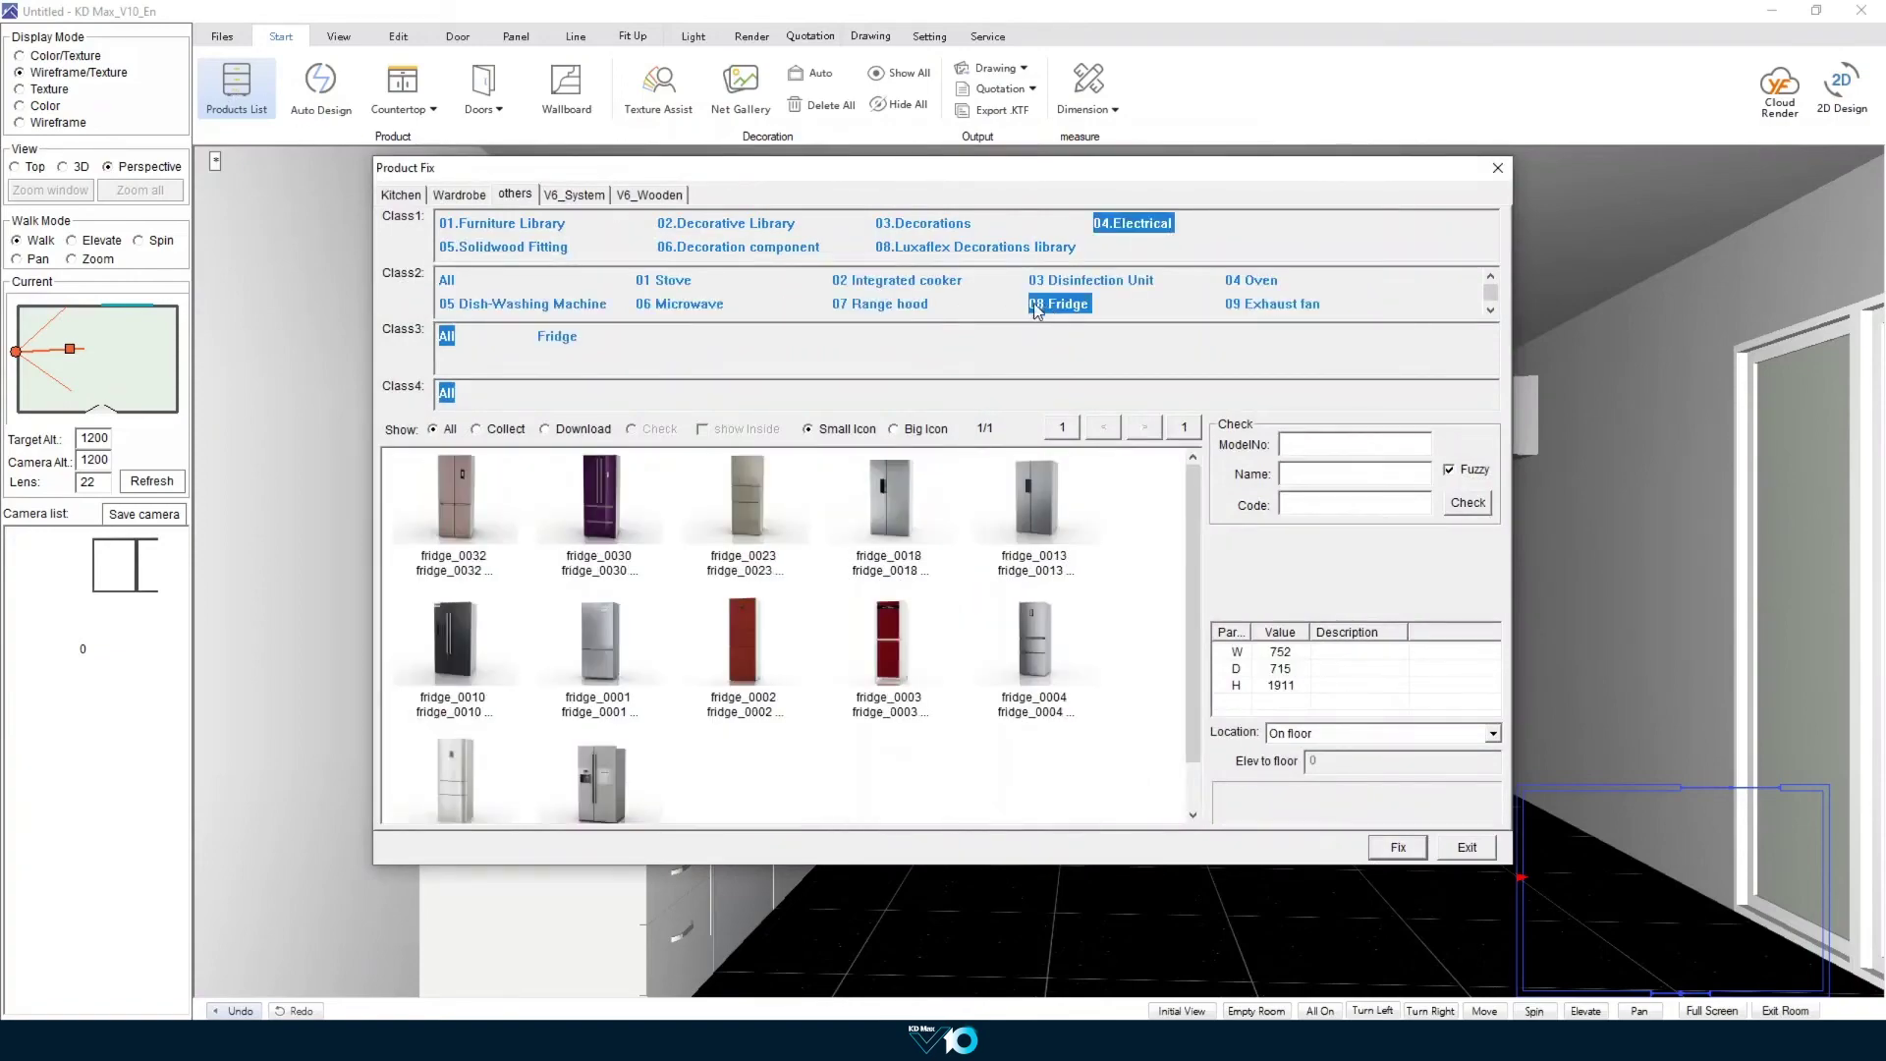
pyautogui.click(915, 498)
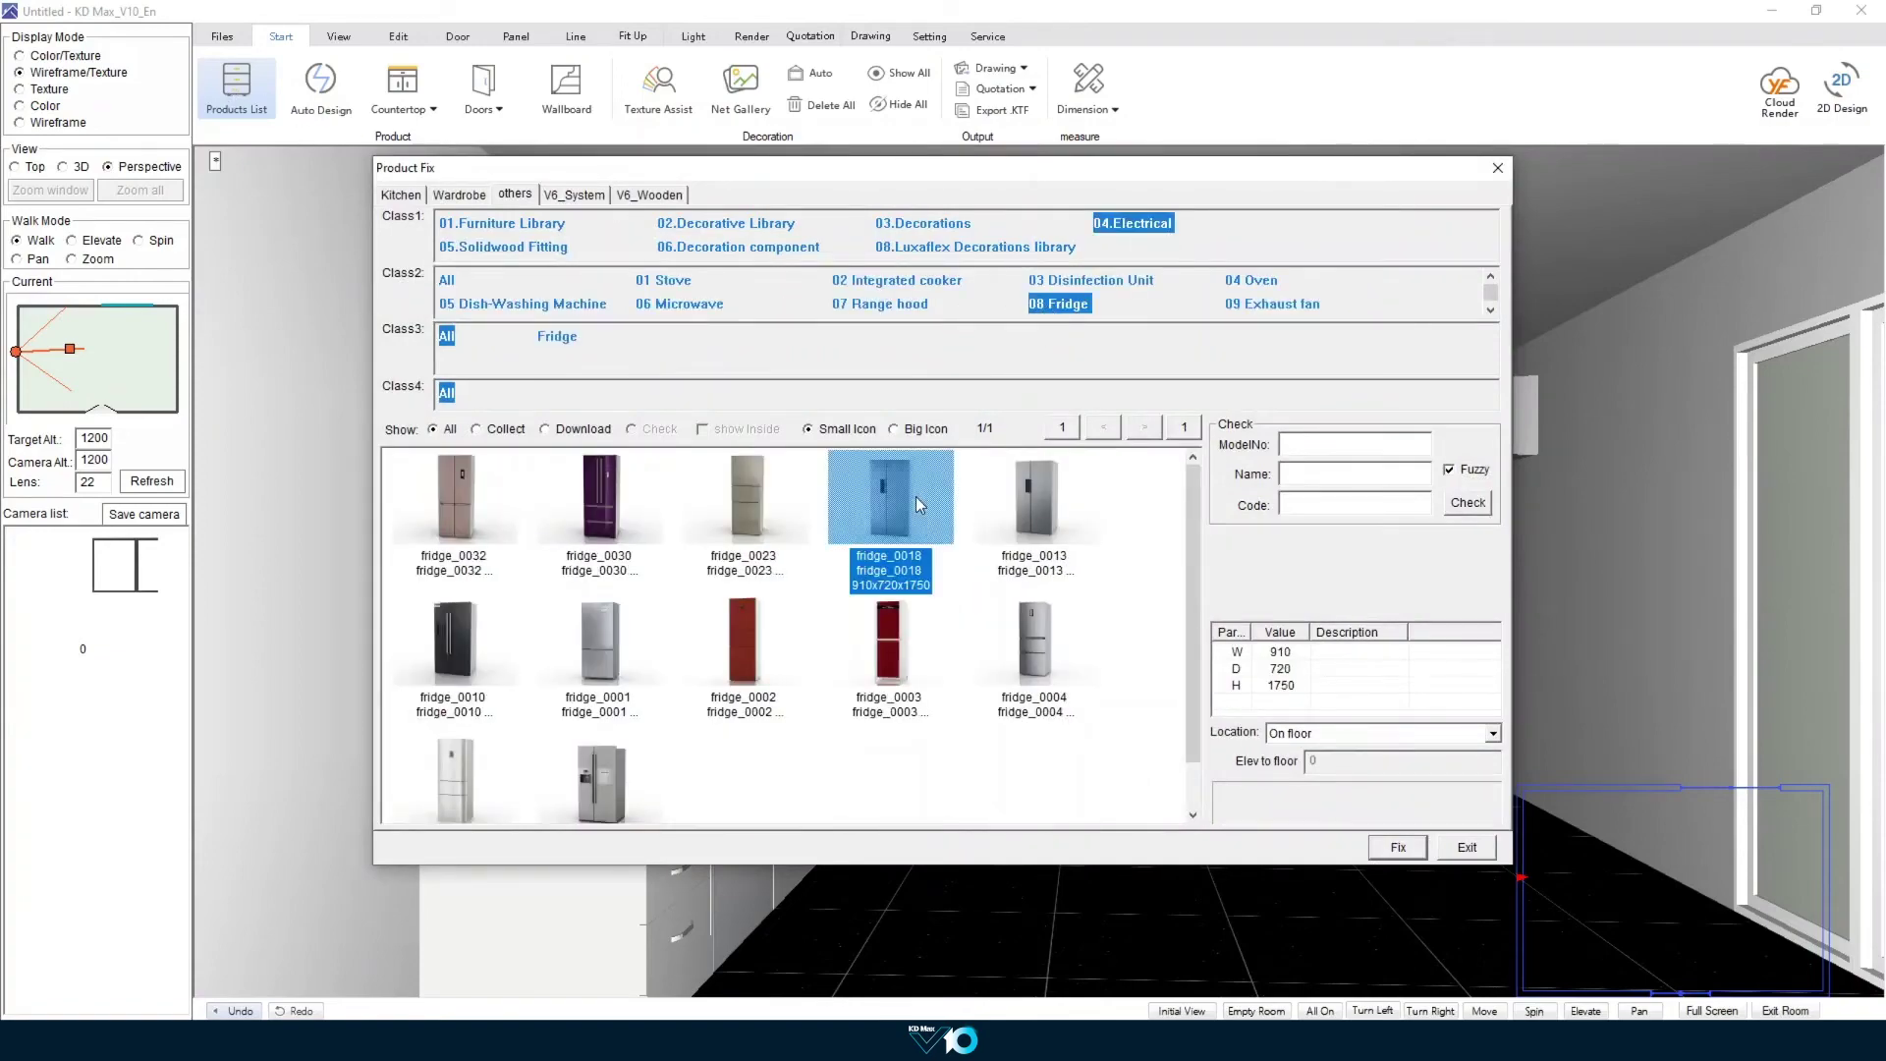
pyautogui.click(1399, 848)
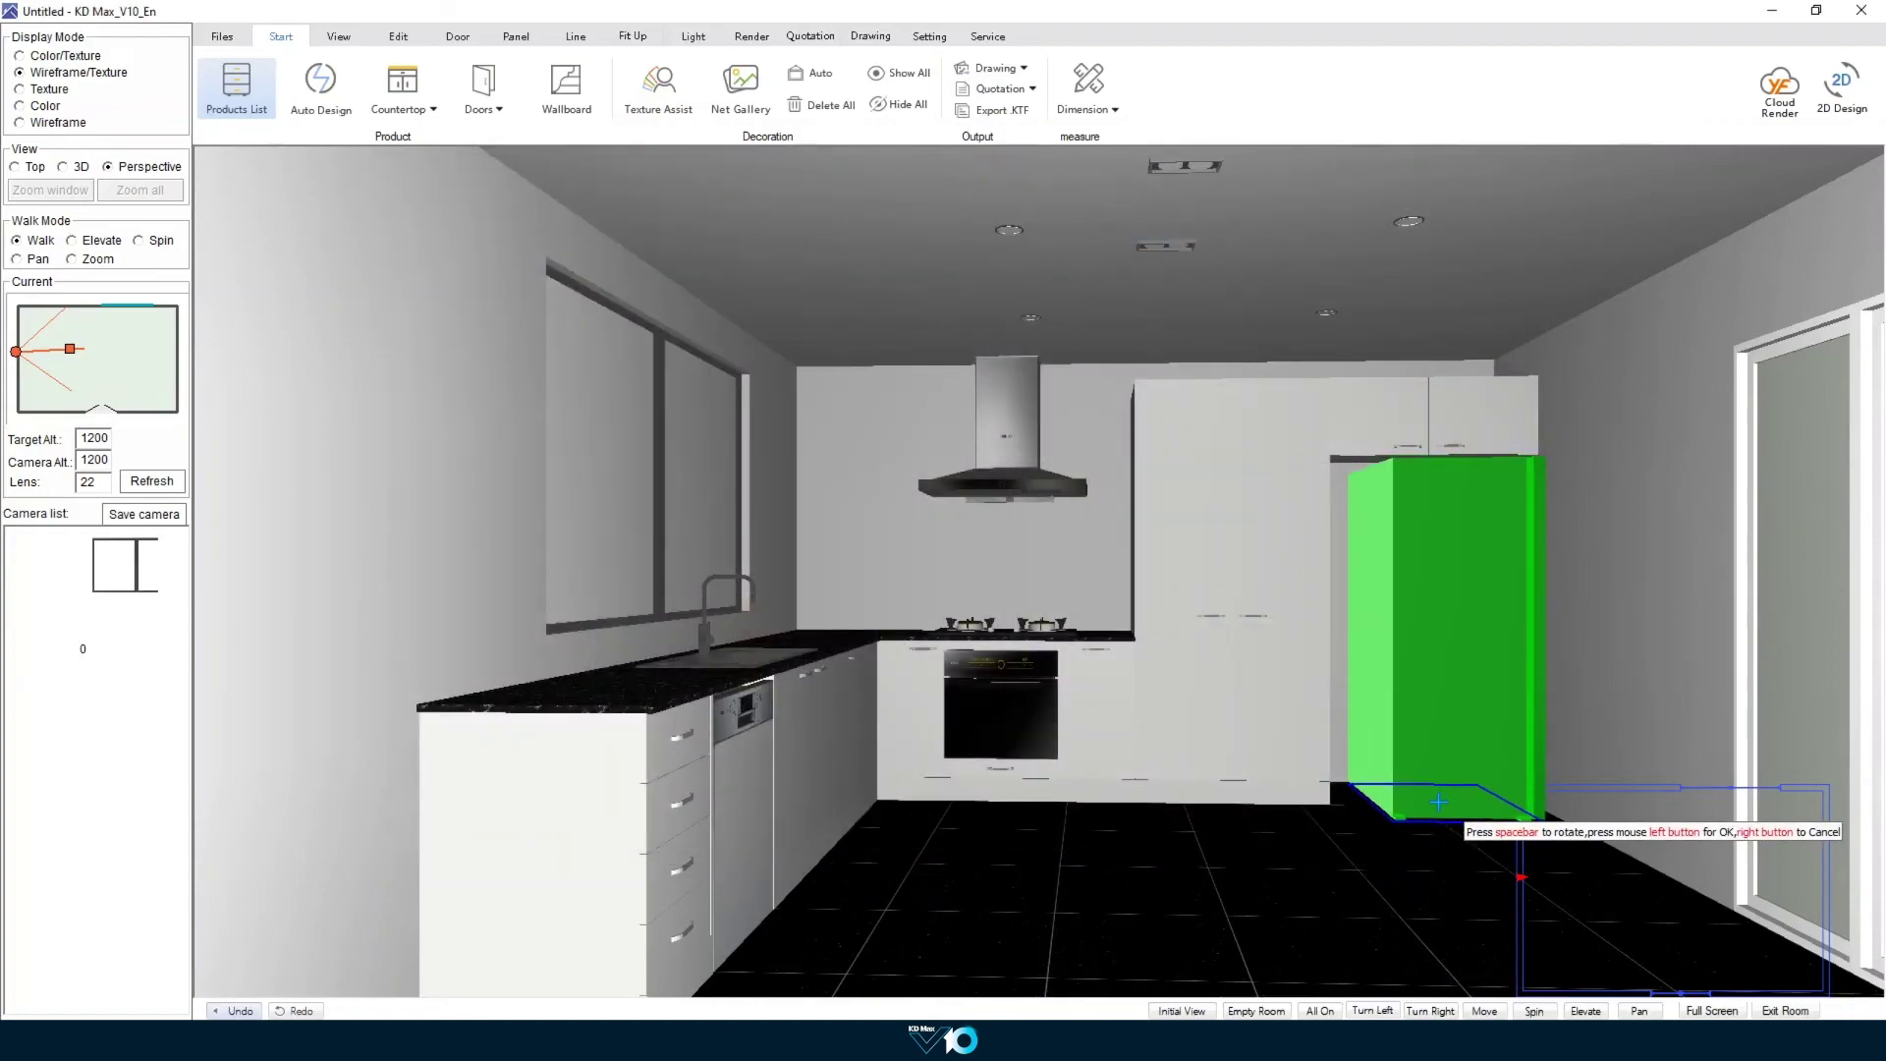
pyautogui.press('space')
pyautogui.press('space')
pyautogui.press('space')
pyautogui.press('space')
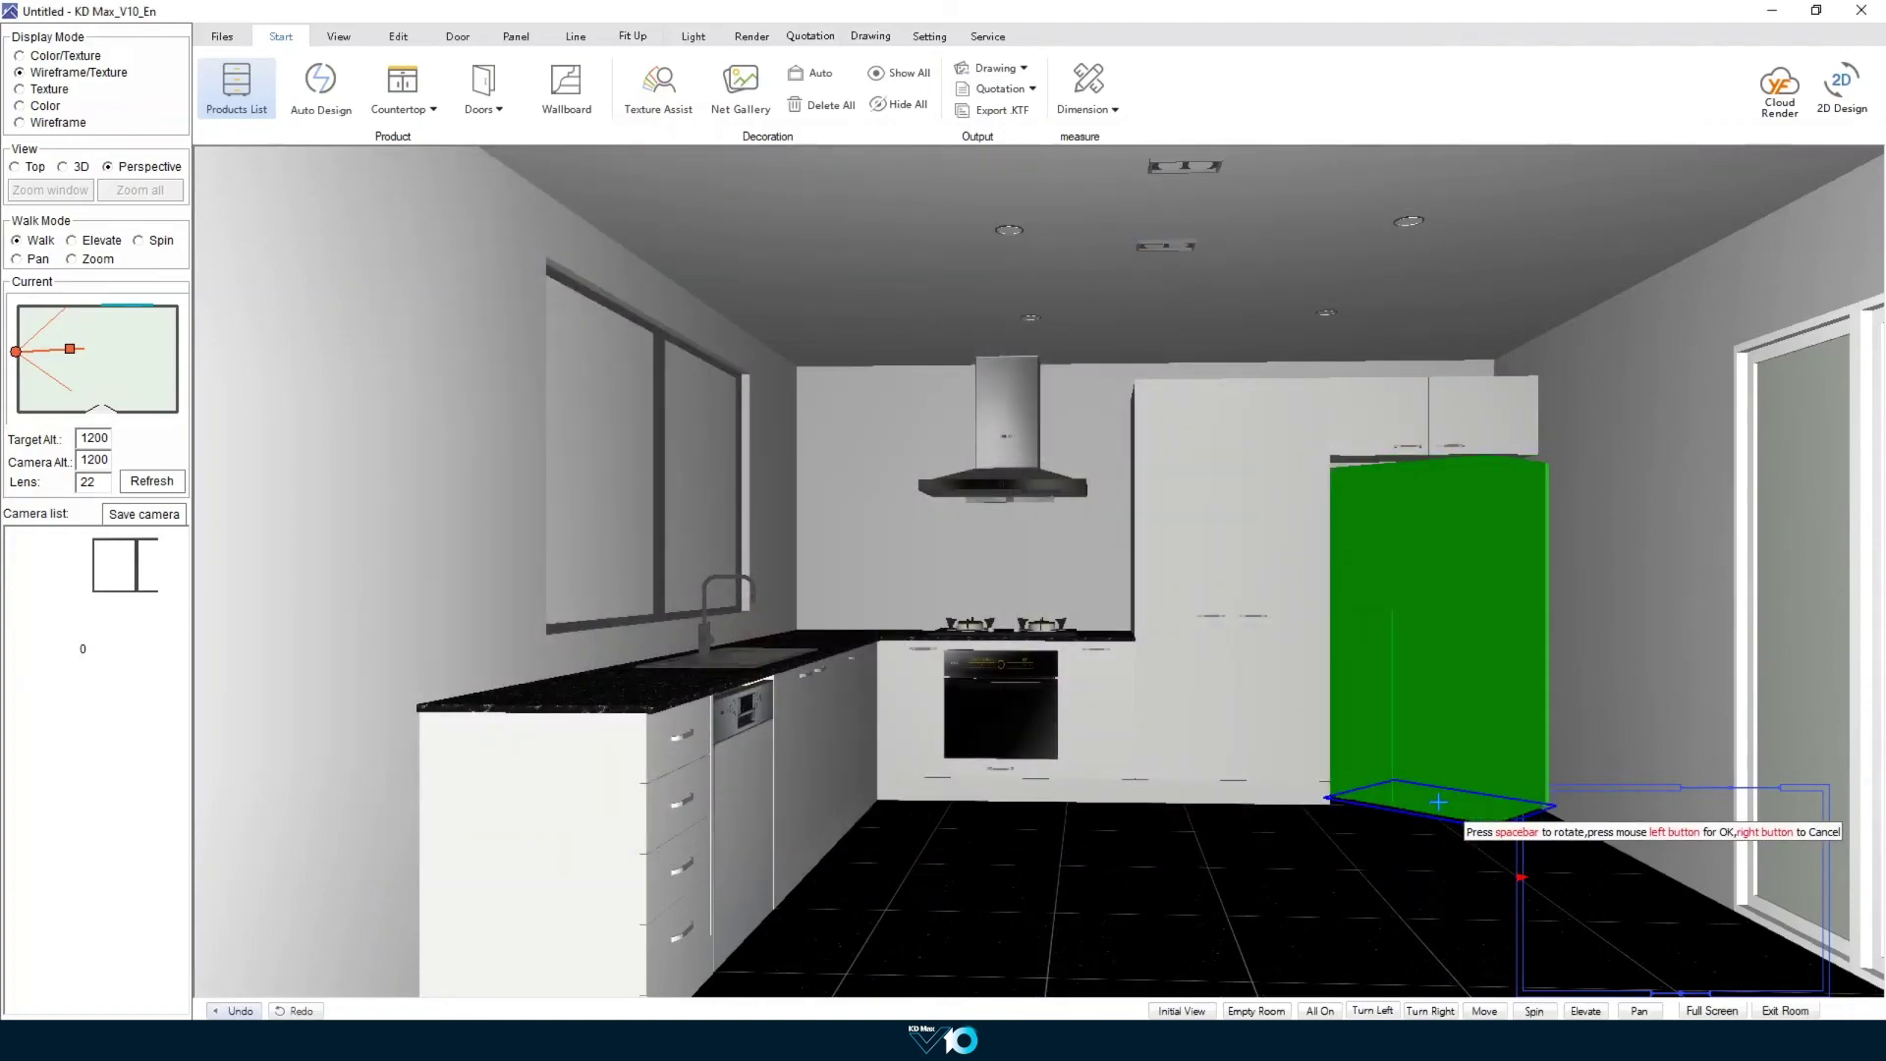
pyautogui.press('space')
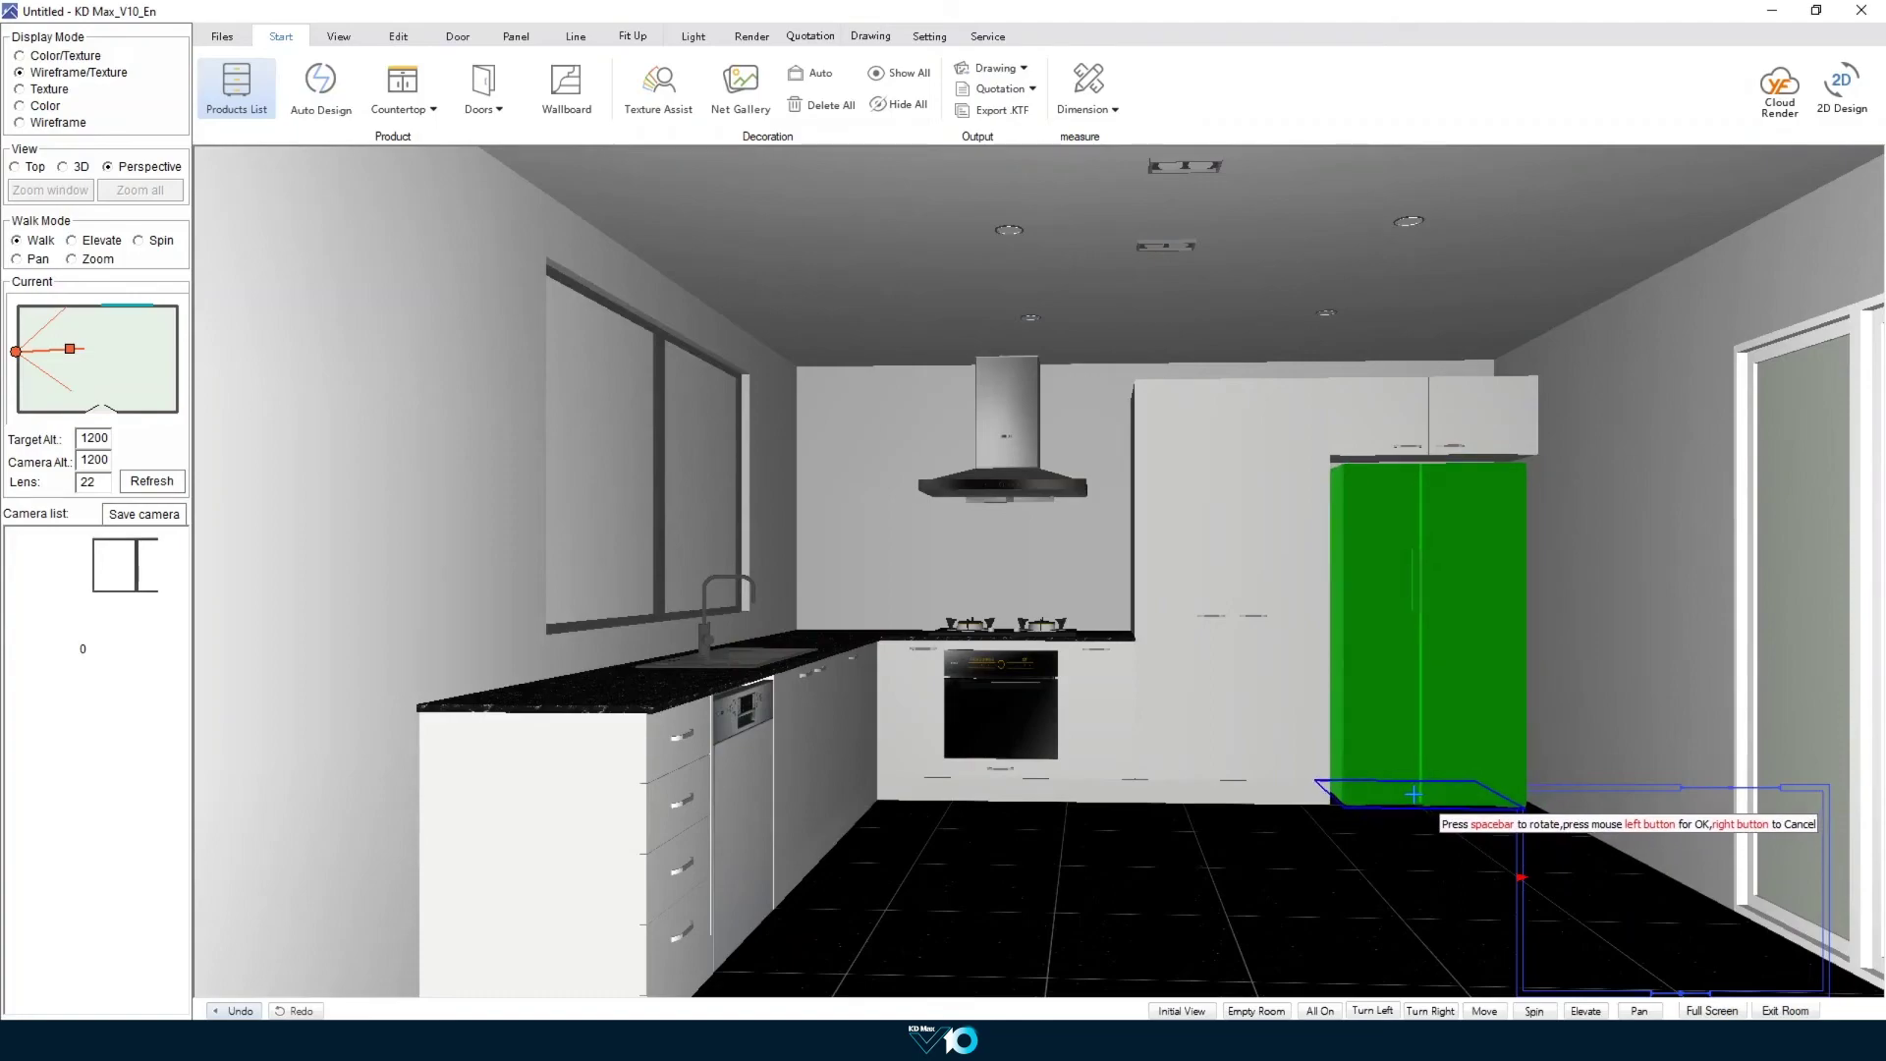
pyautogui.click(1413, 794)
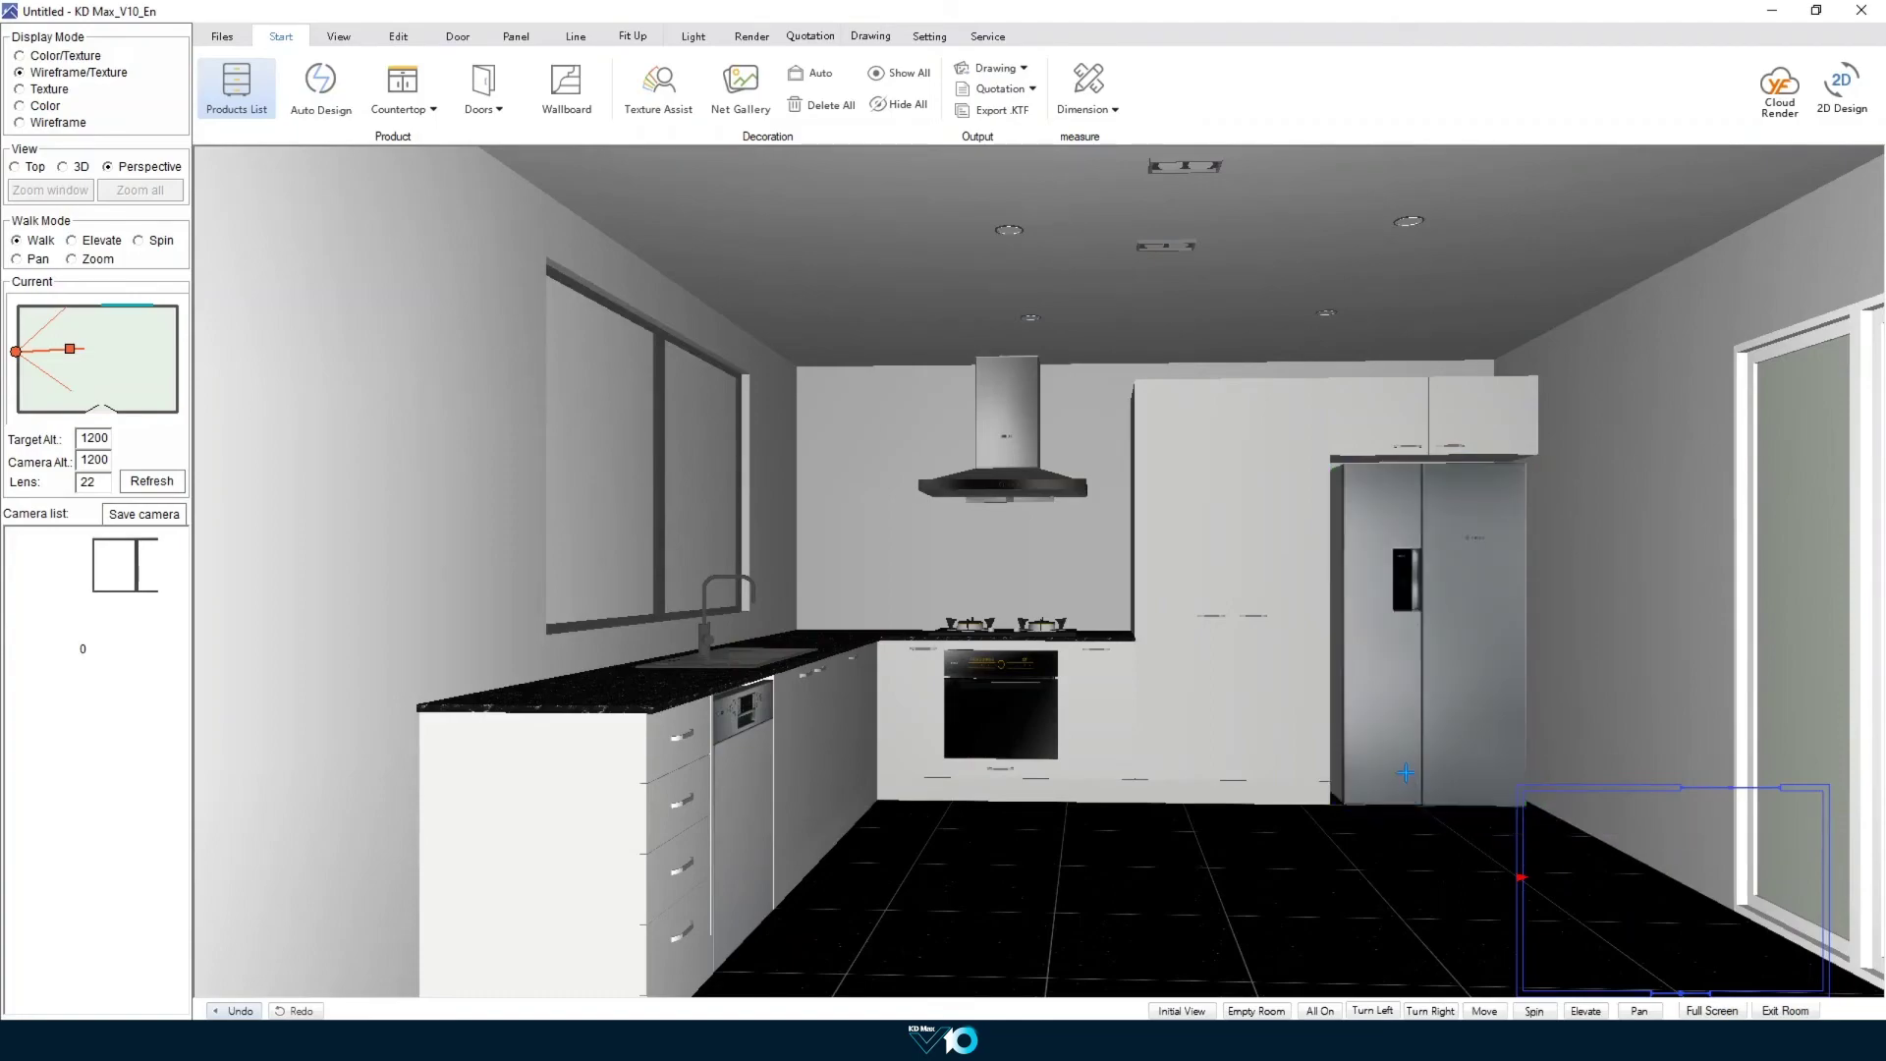
pyautogui.moveTo(1508, 537); pyautogui.dragTo(1799, 518)
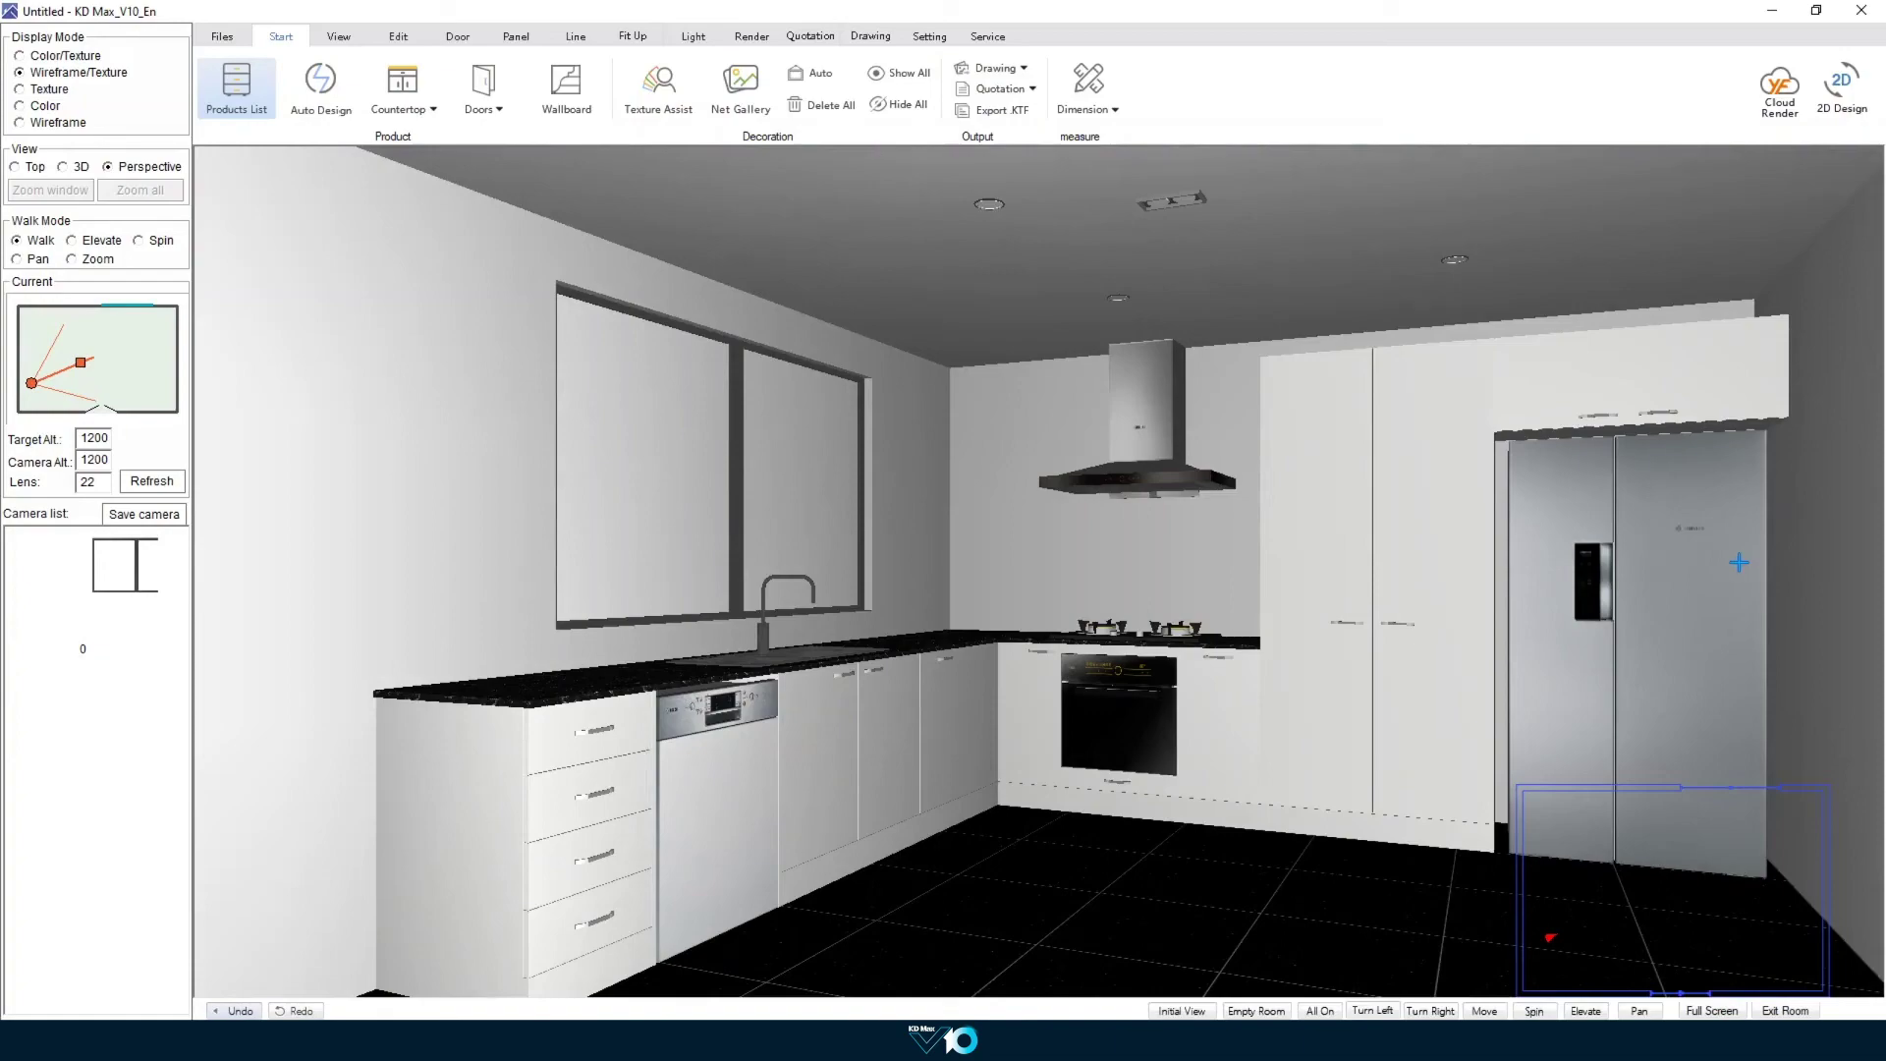